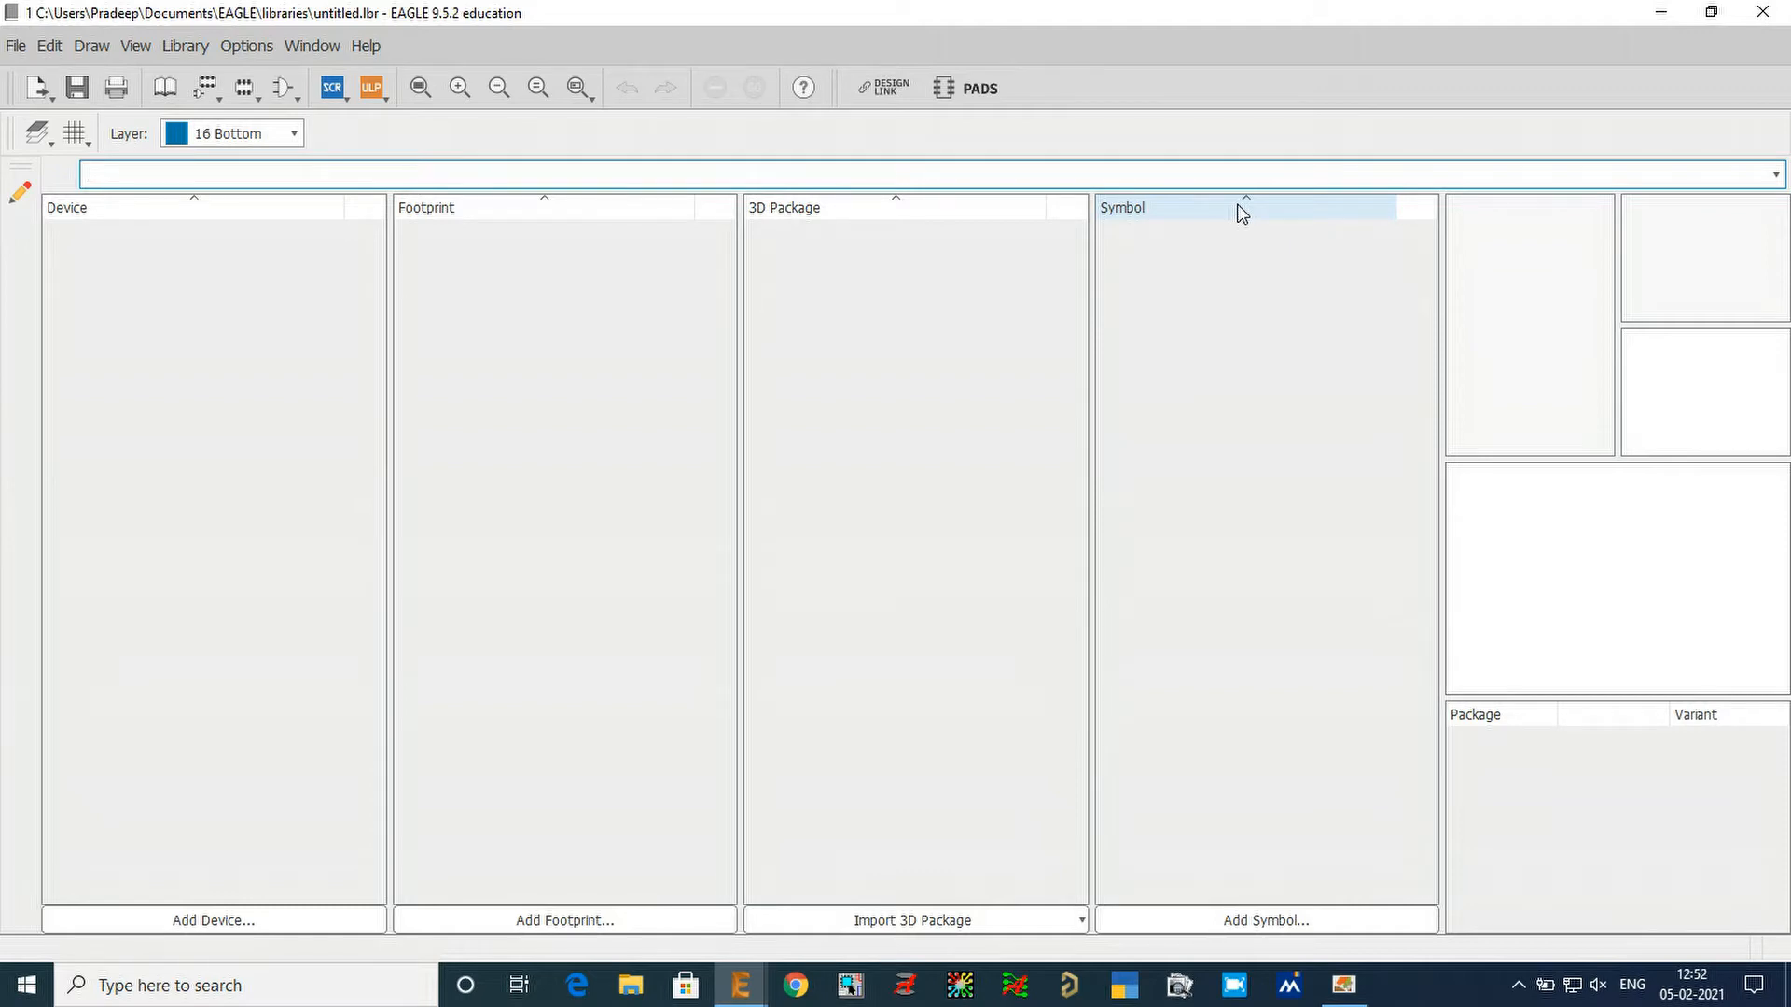
Save the new library under the file name Lib in the EAGLE libraries folder.
{"action": "left_click", "coordinate": [1343, 984]}
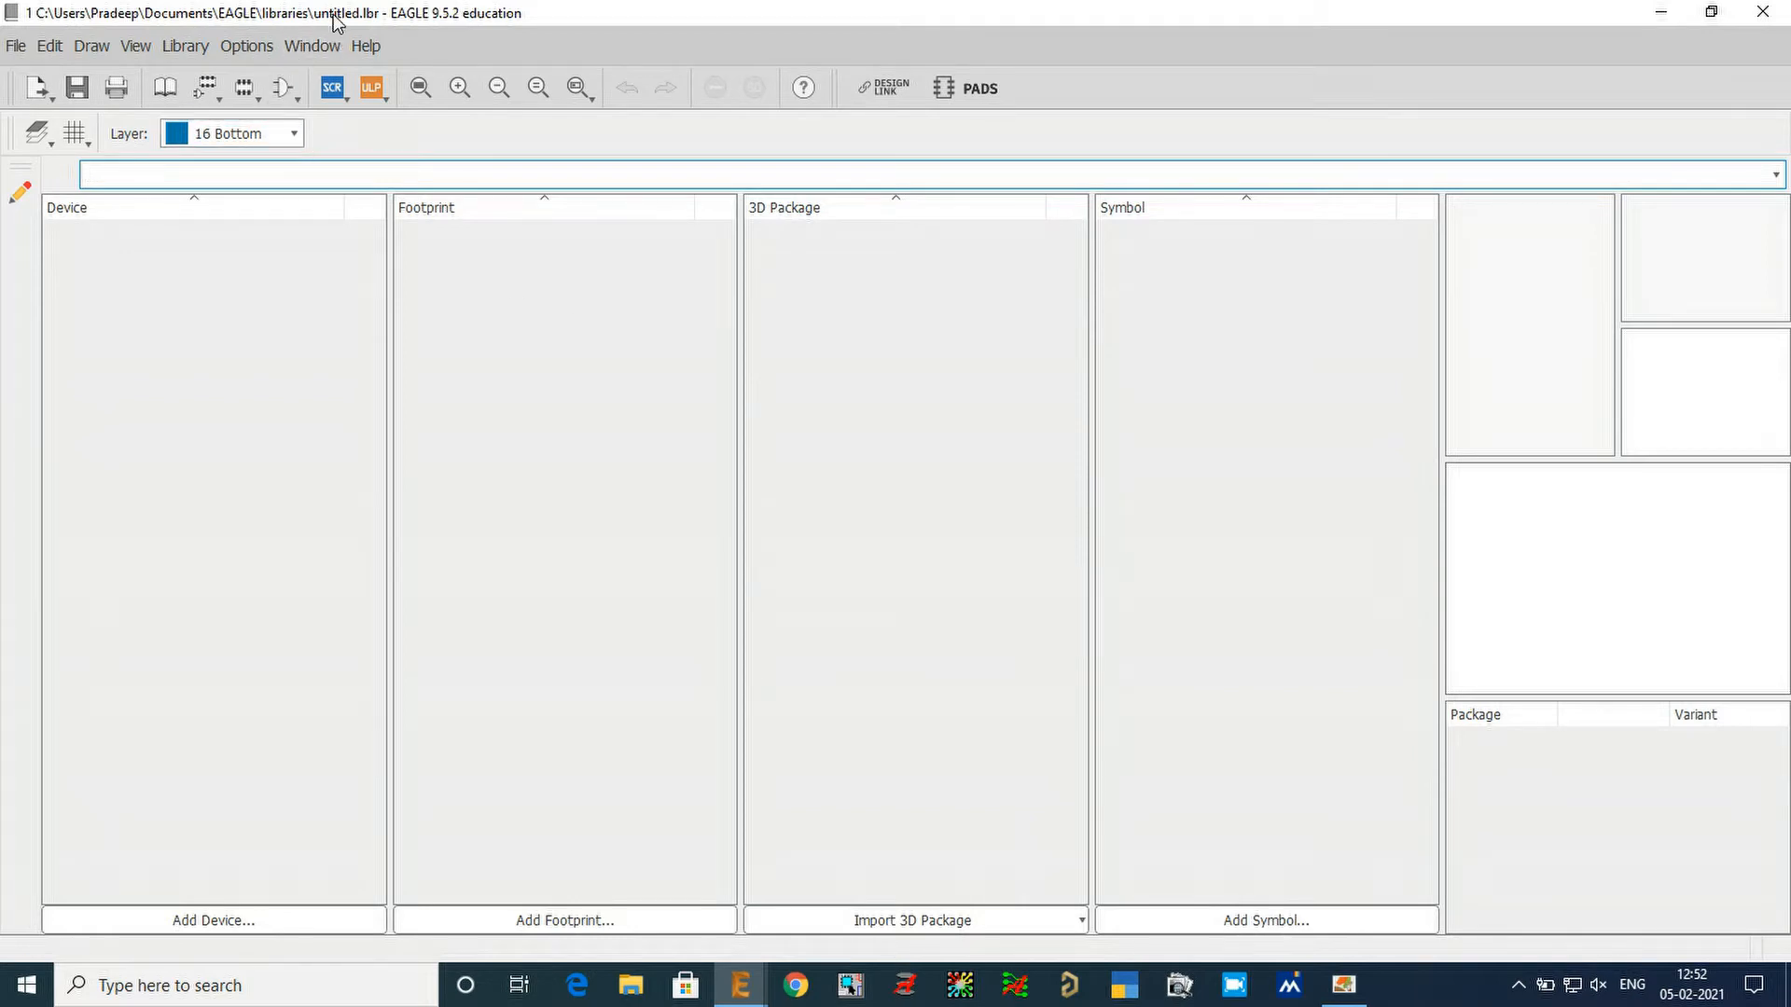
{"action": "left_click", "coordinate": [85, 90]}
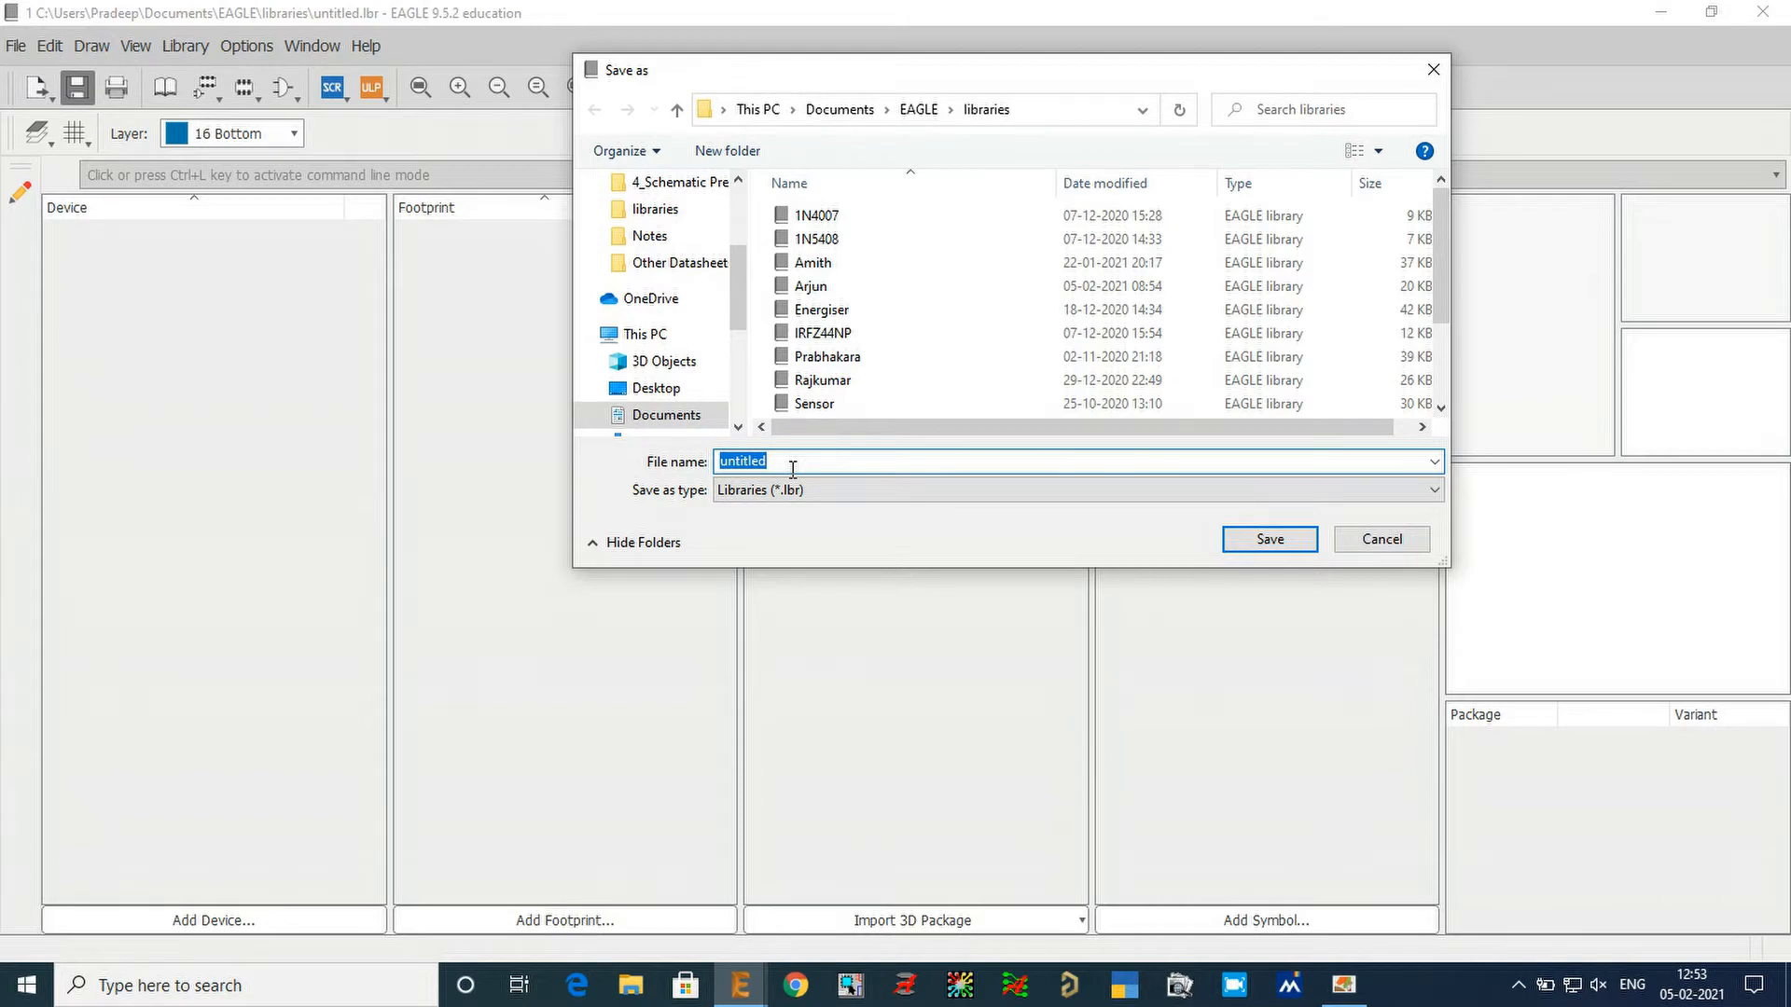
{"action": "type", "text": "Lib"}
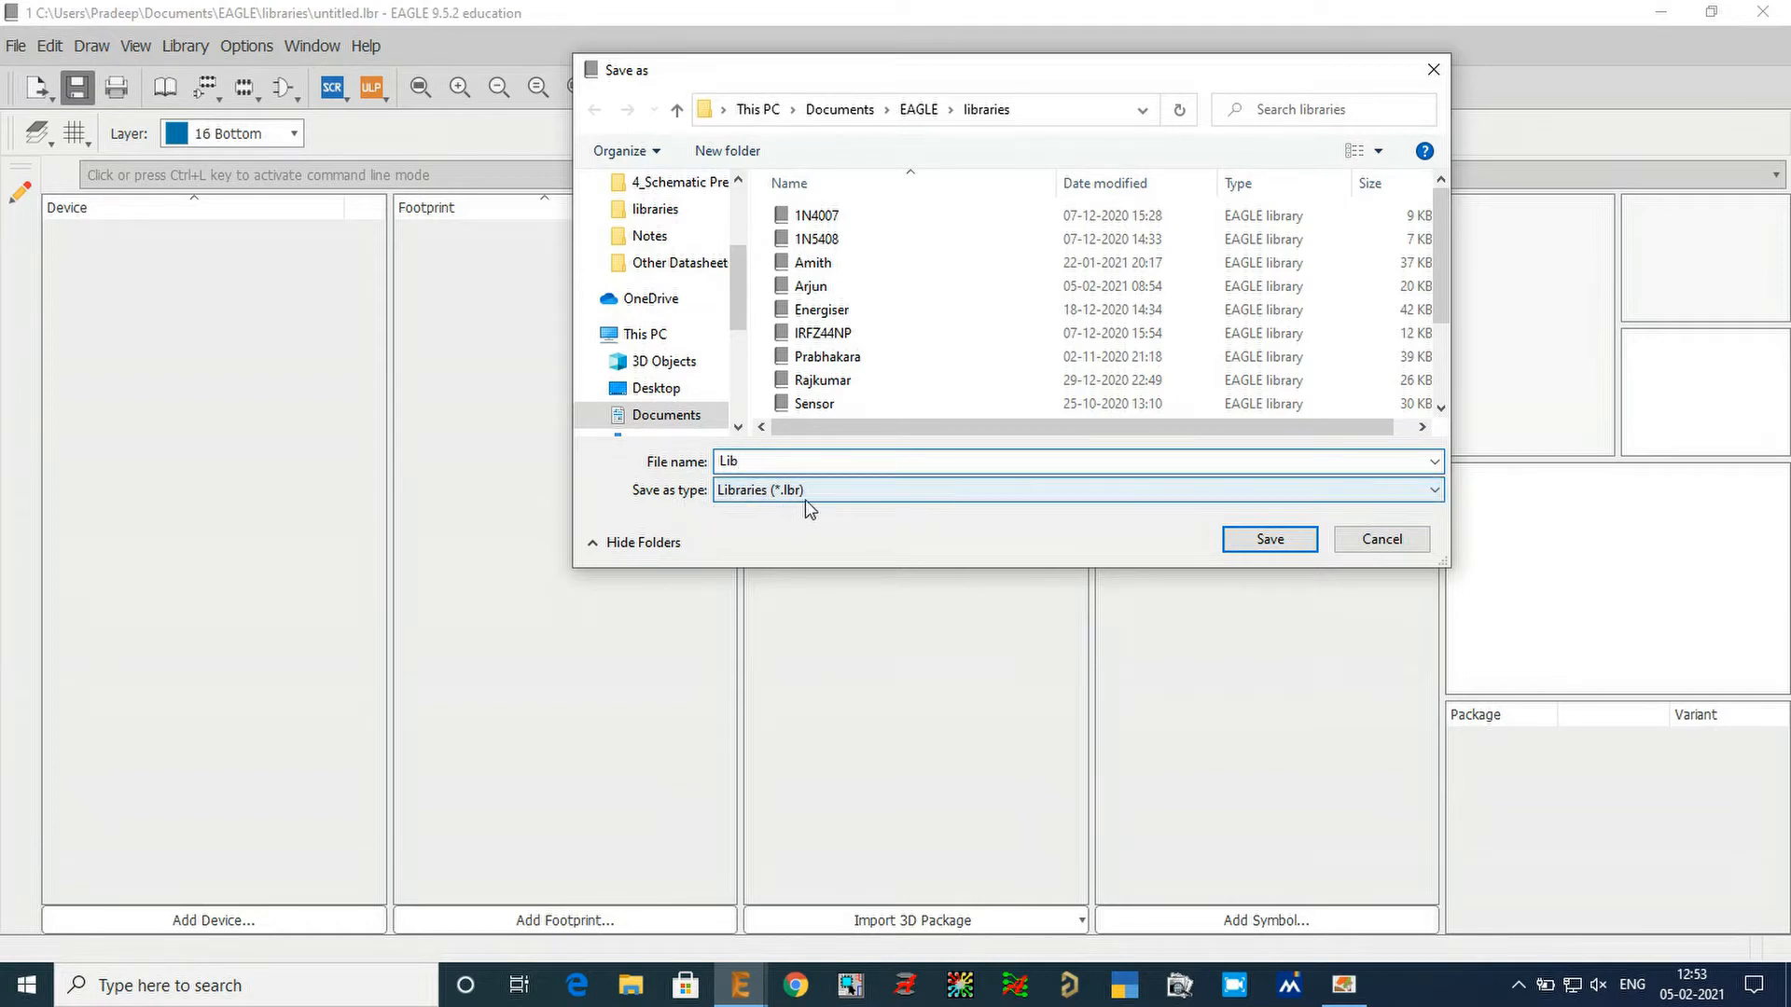
{"action": "left_click", "coordinate": [917, 493]}
{"action": "left_click", "coordinate": [917, 493]}
{"action": "left_click", "coordinate": [775, 466]}
{"action": "left_click", "coordinate": [807, 463]}
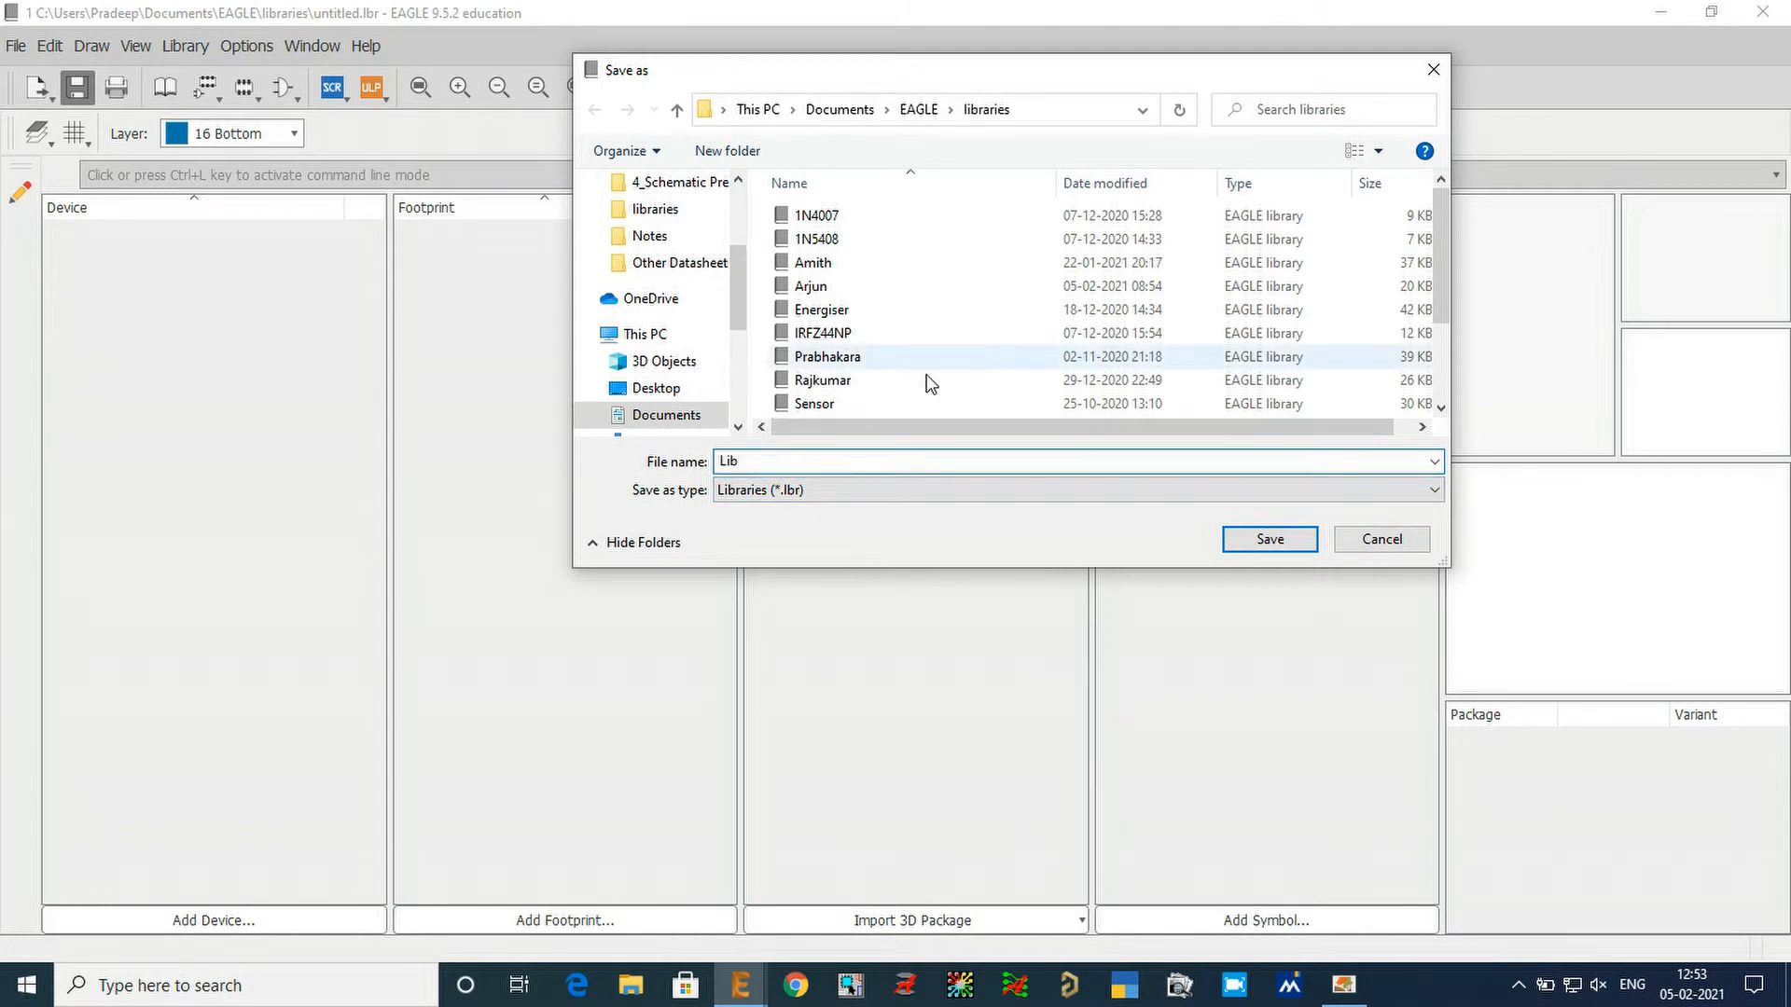
{"action": "left_click", "coordinate": [1266, 540]}
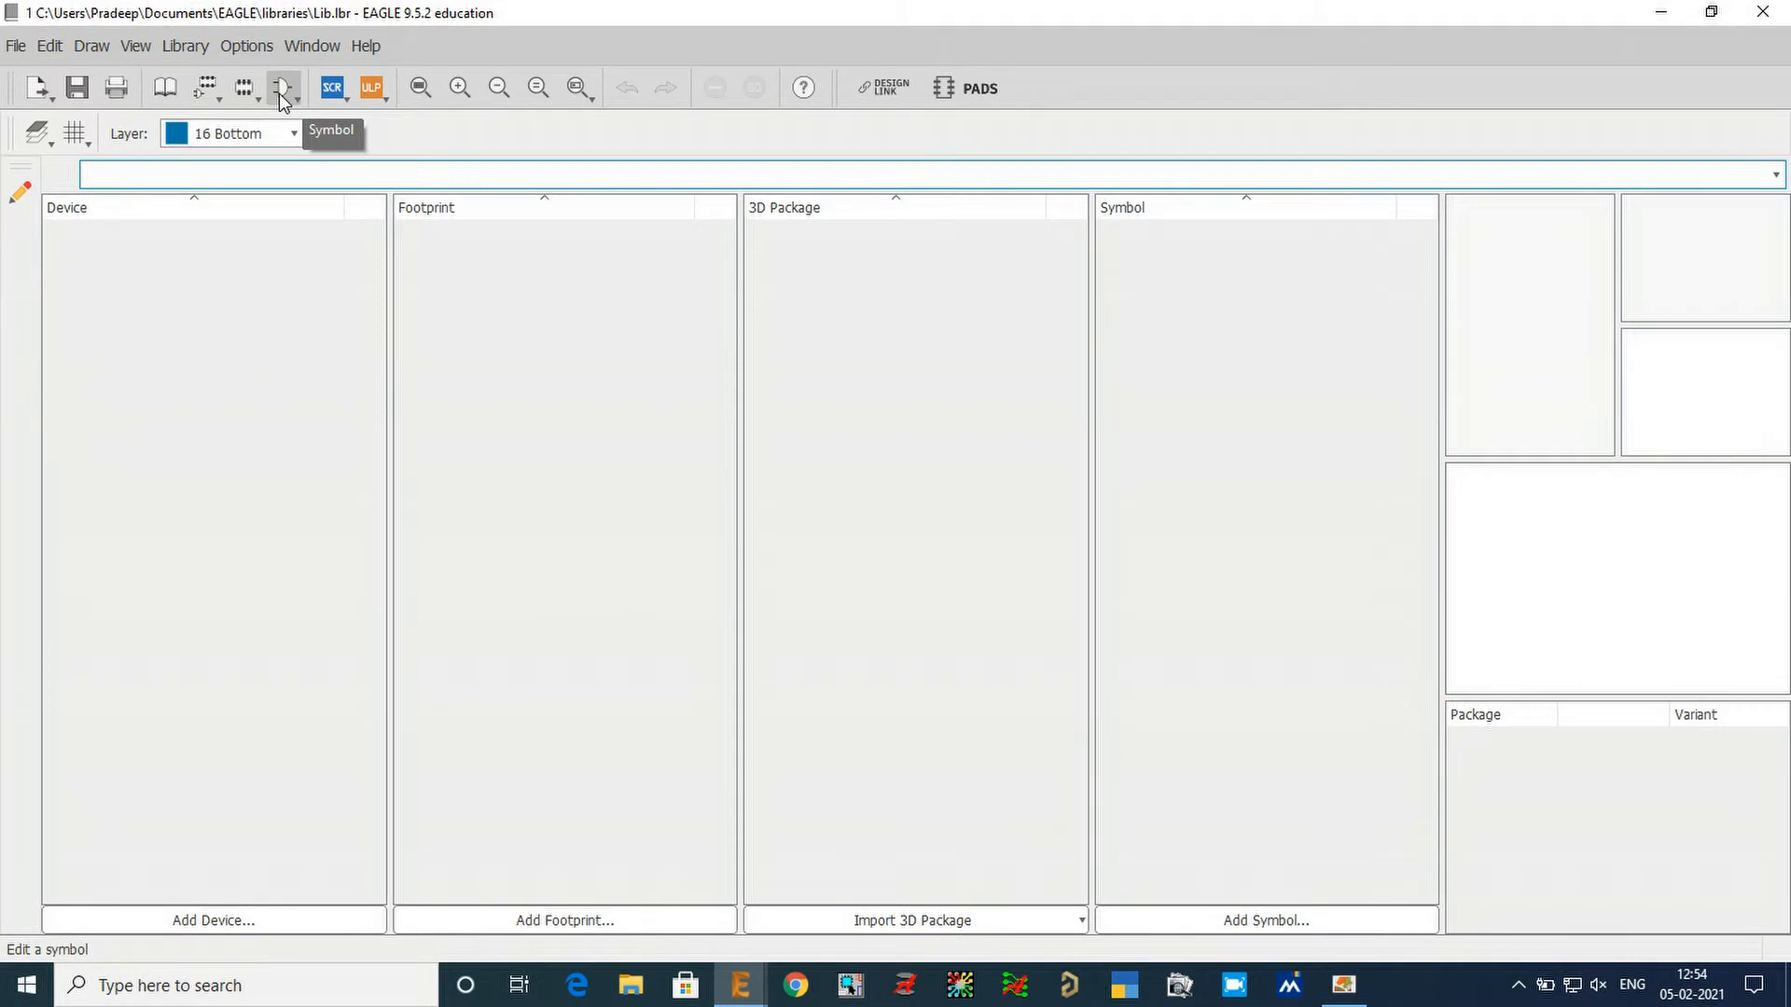
{"action": "left_click", "coordinate": [281, 94]}
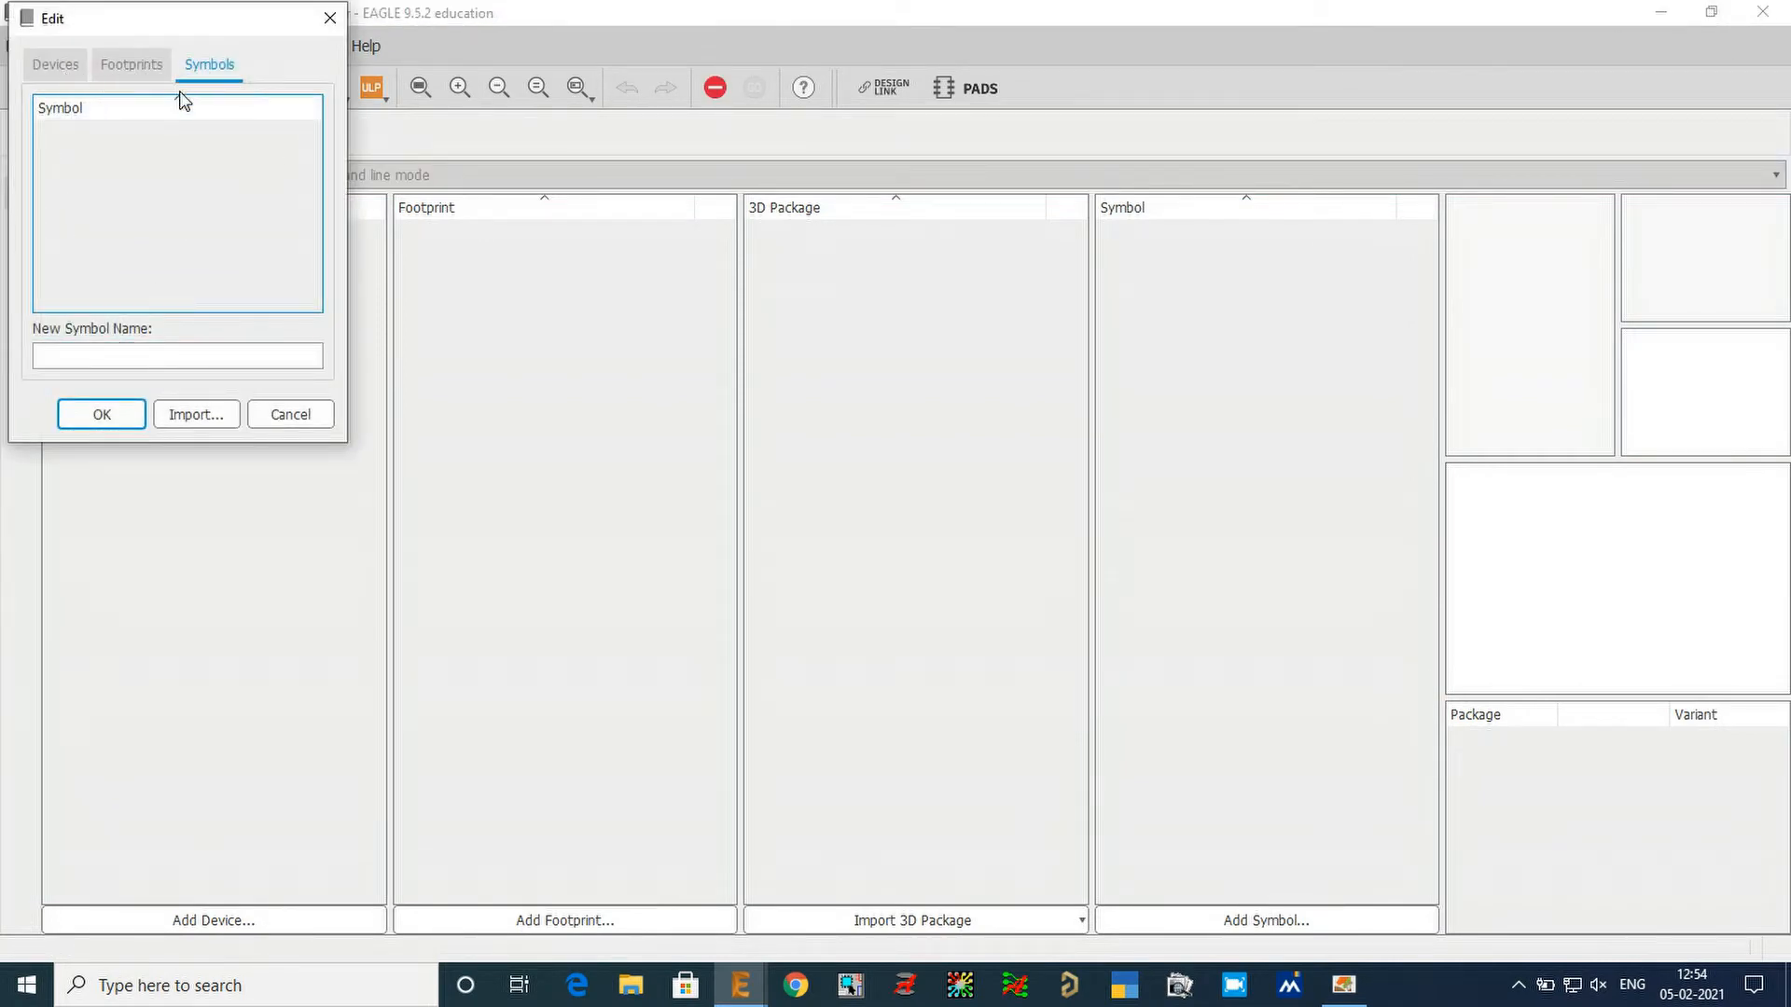
{"action": "left_click", "coordinate": [35, 336]}
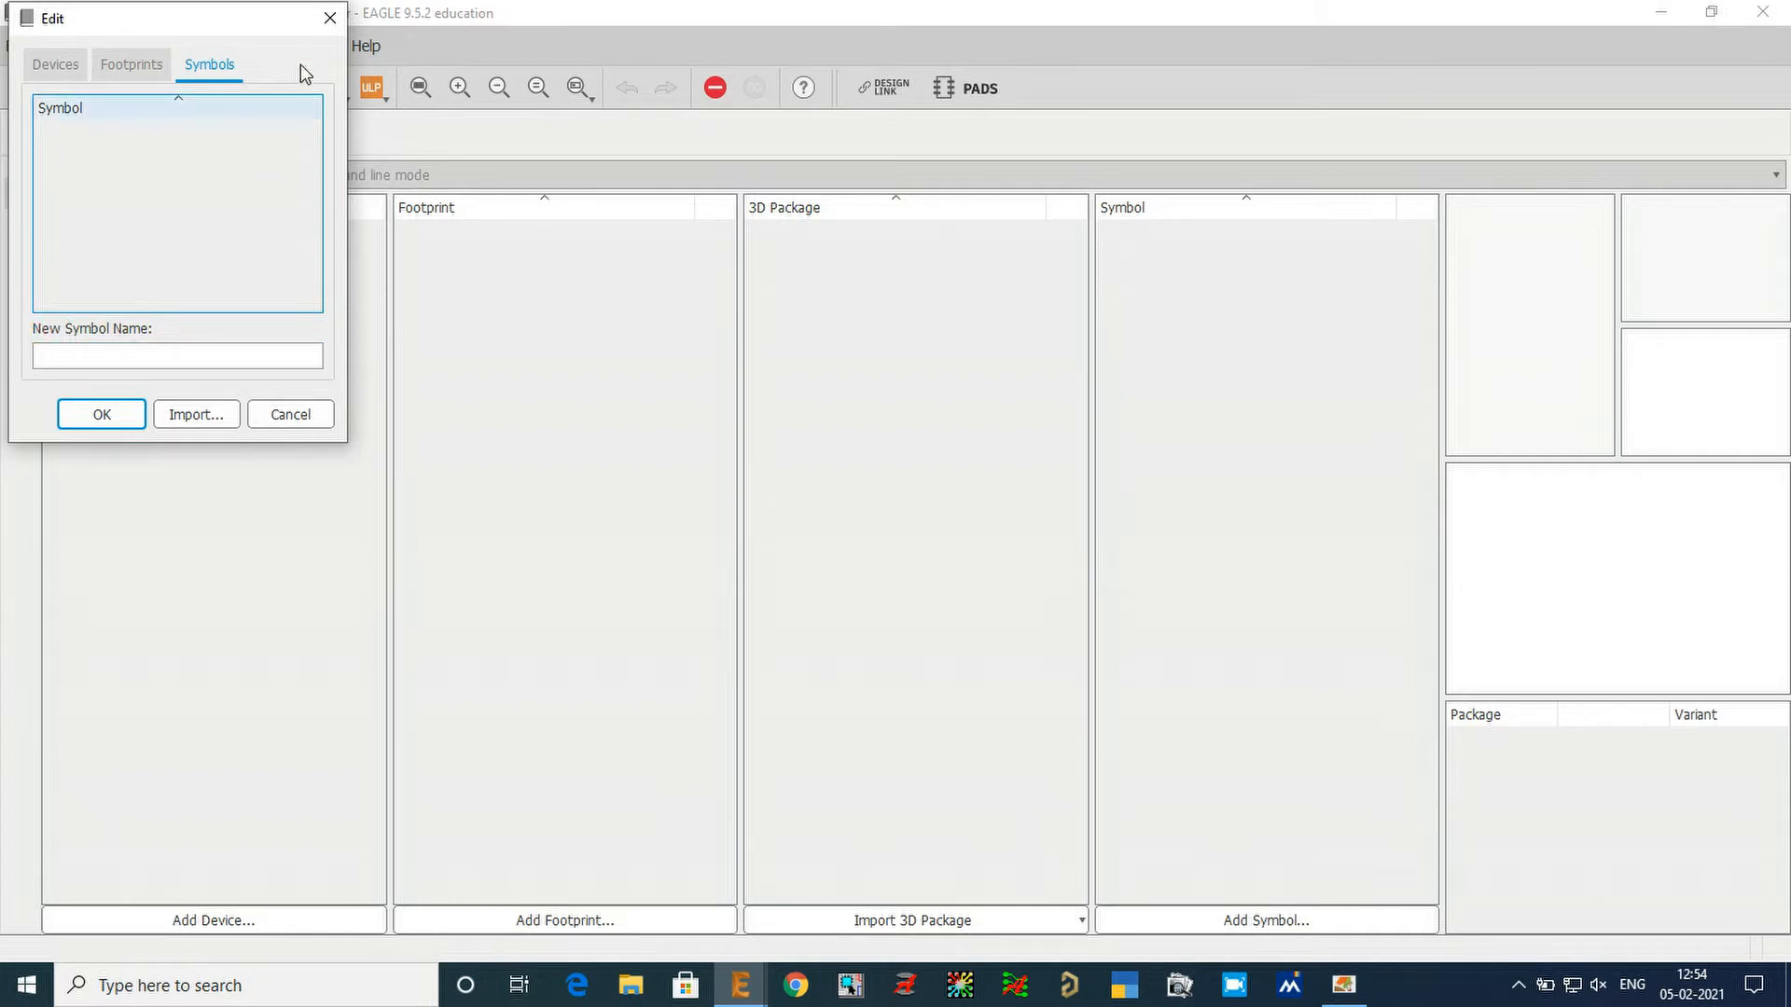
{"action": "left_click", "coordinate": [328, 15]}
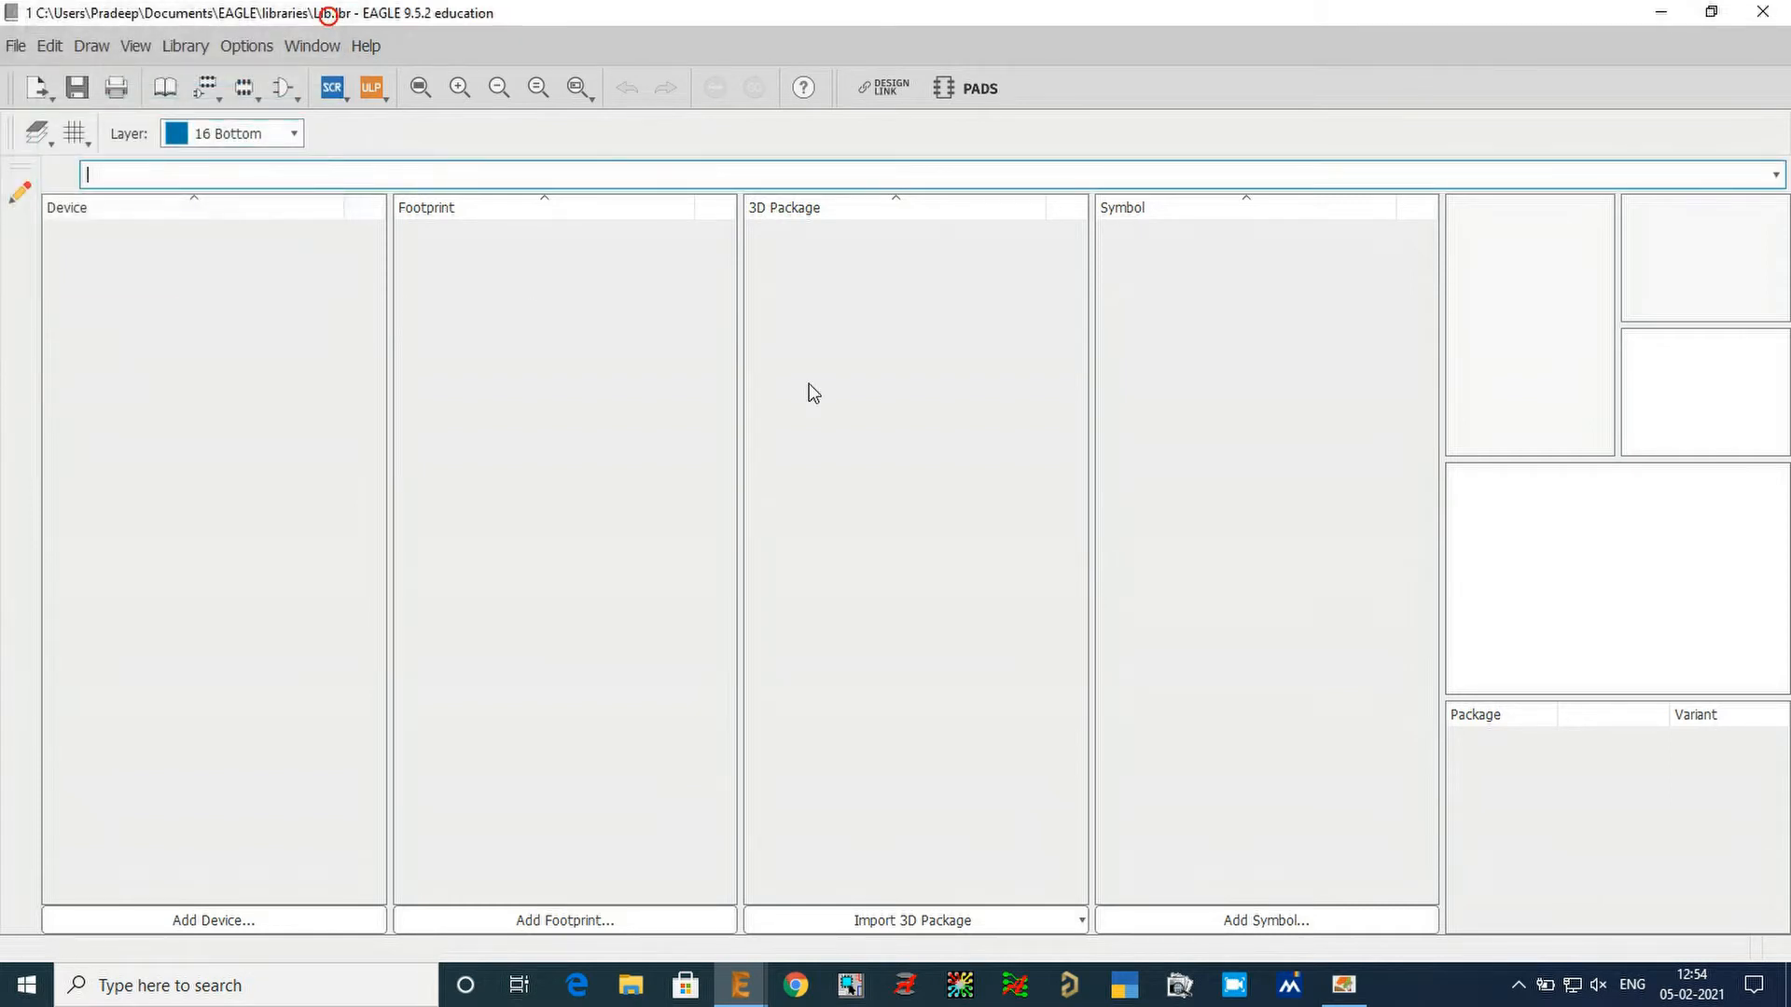
Add a new symbol named RESISTOR to the library and confirm its creation.
{"action": "left_click", "coordinate": [1251, 923]}
{"action": "left_click_drag", "start_coordinate": [1222, 804], "coordinate": [868, 385]}
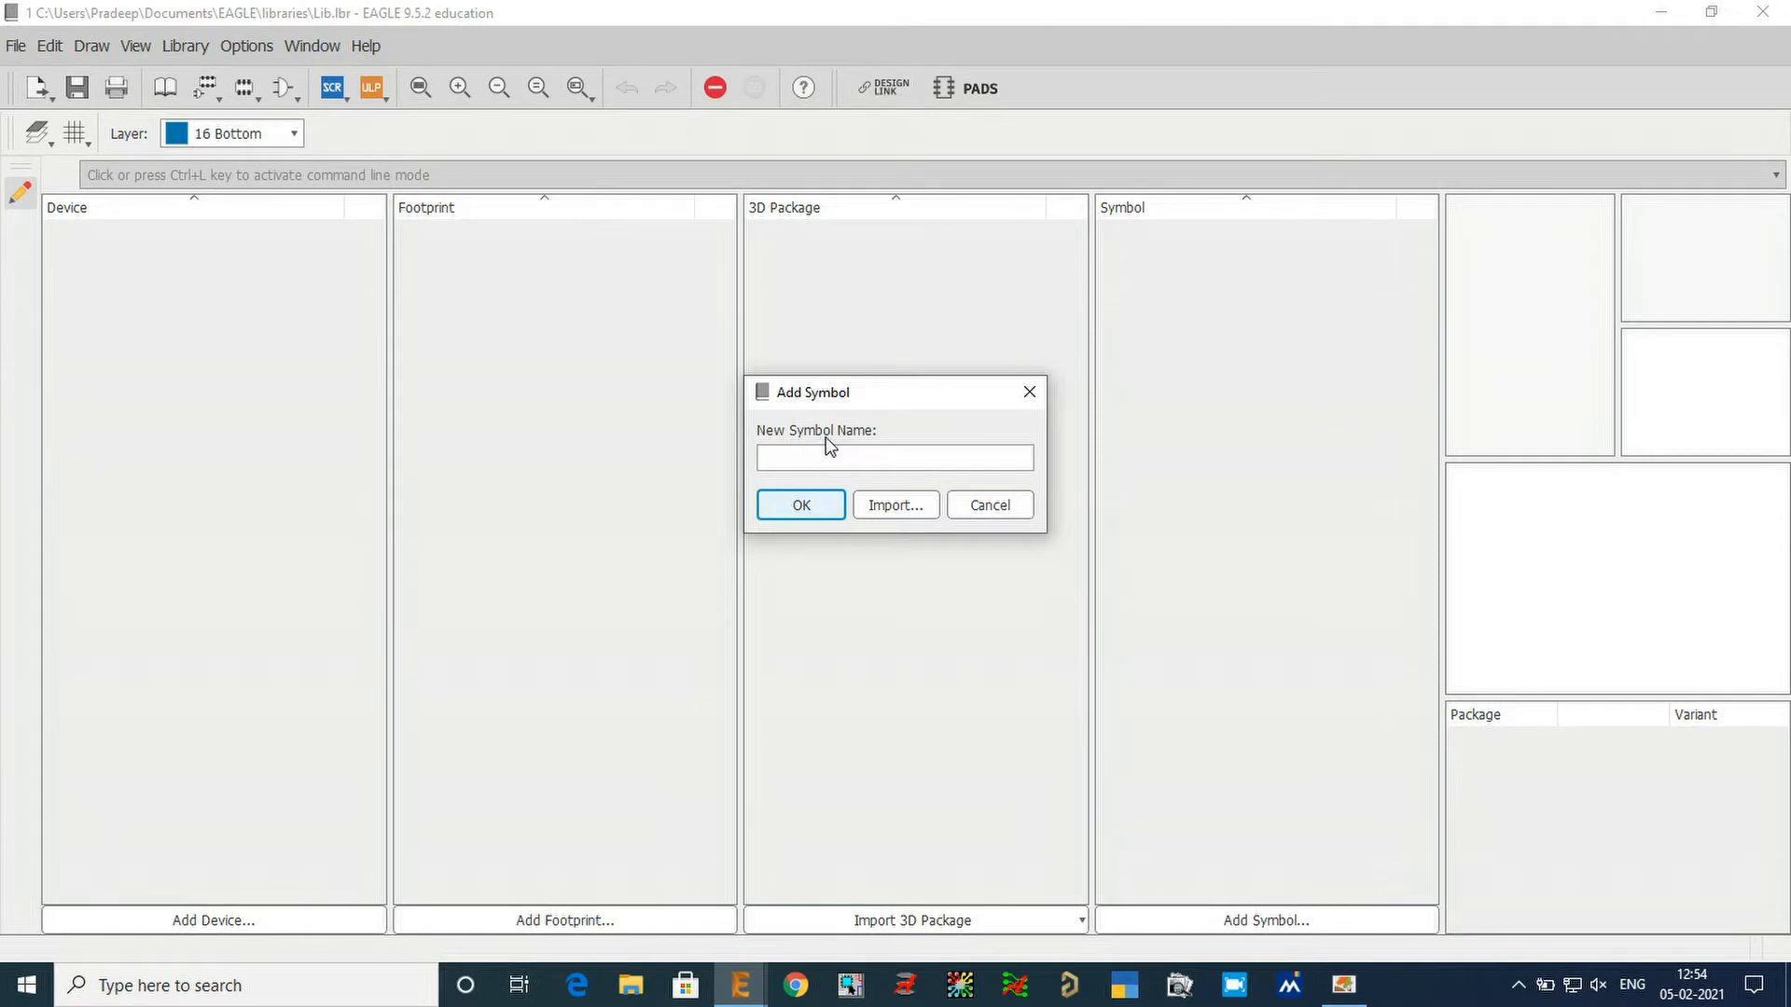
{"action": "left_click", "coordinate": [884, 456]}
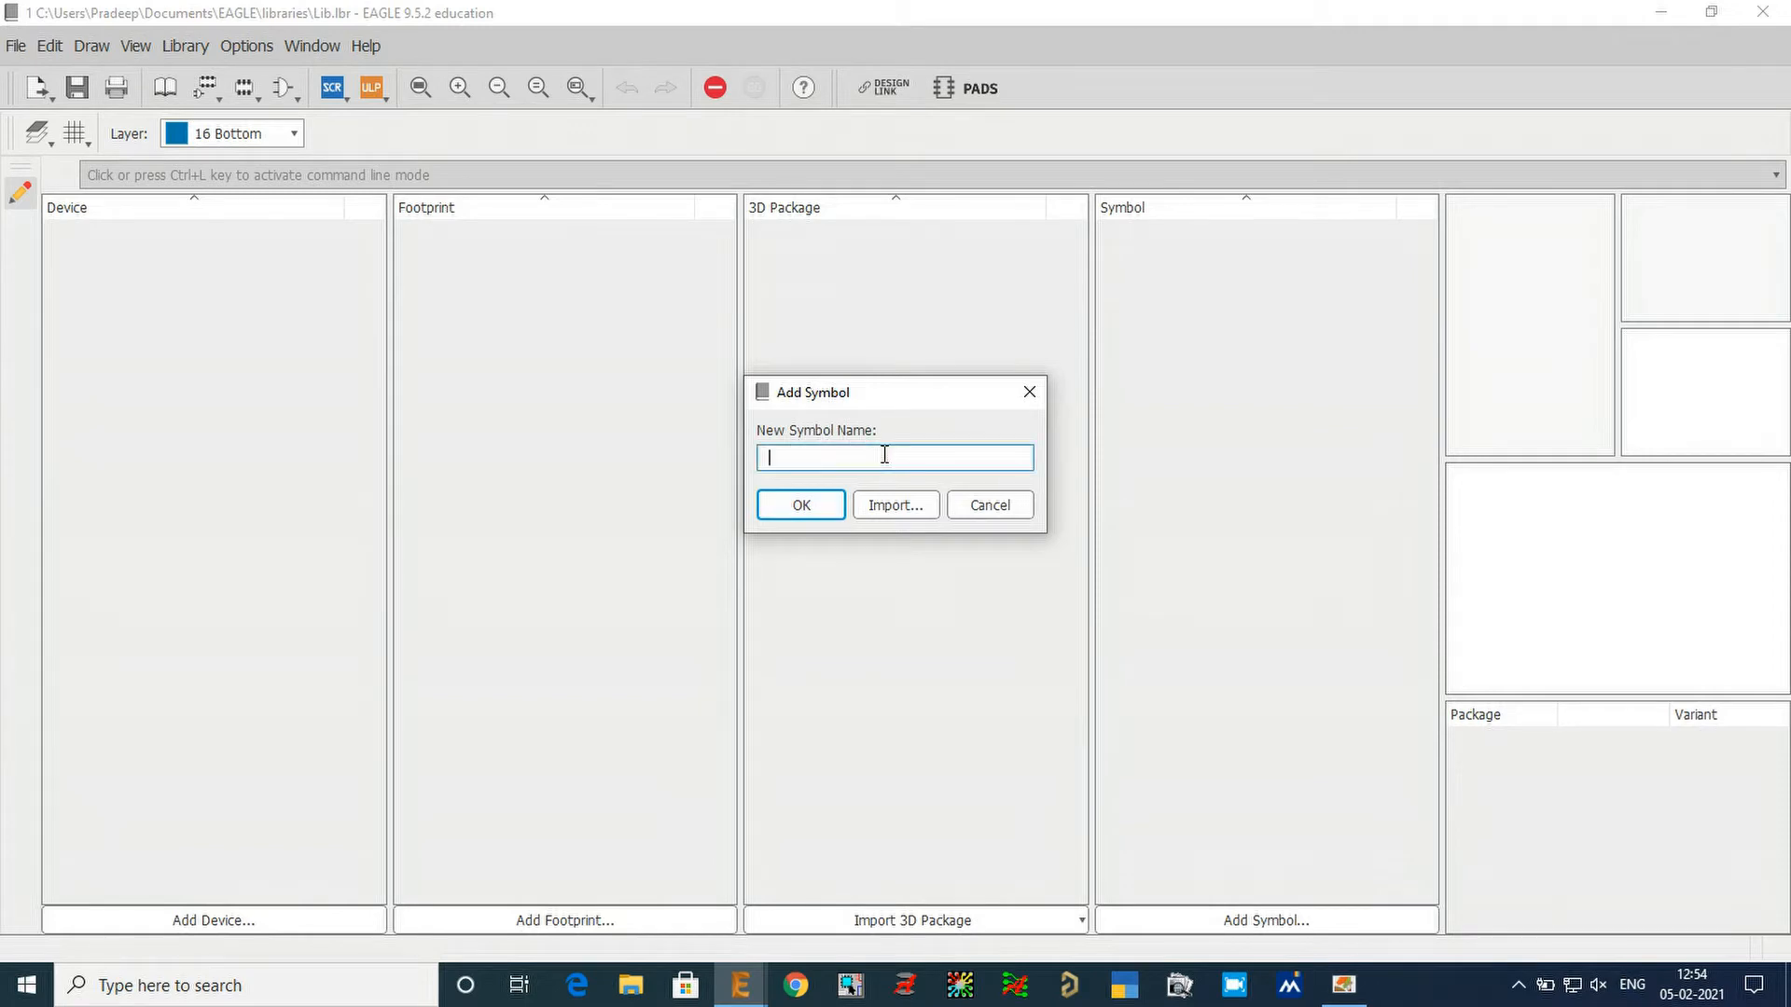
{"action": "type", "text": "RESISTOR"}
{"action": "left_click", "coordinate": [829, 513]}
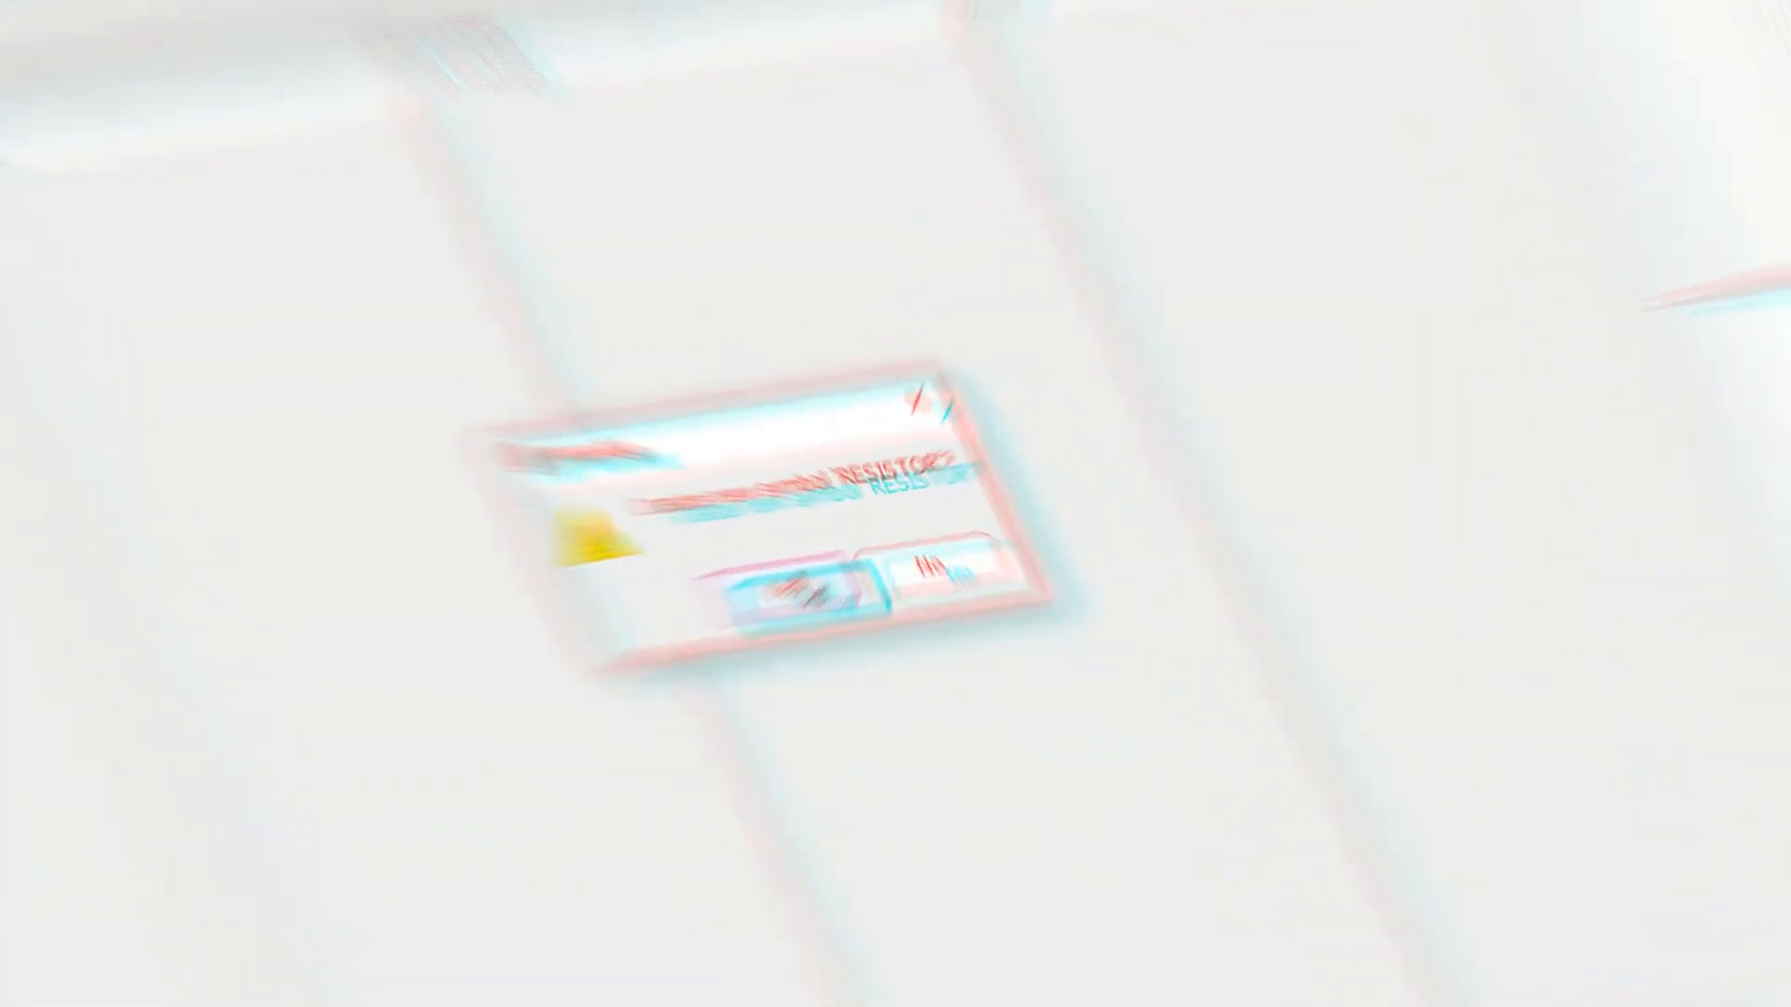
{"action": "left_click", "coordinate": [810, 593]}
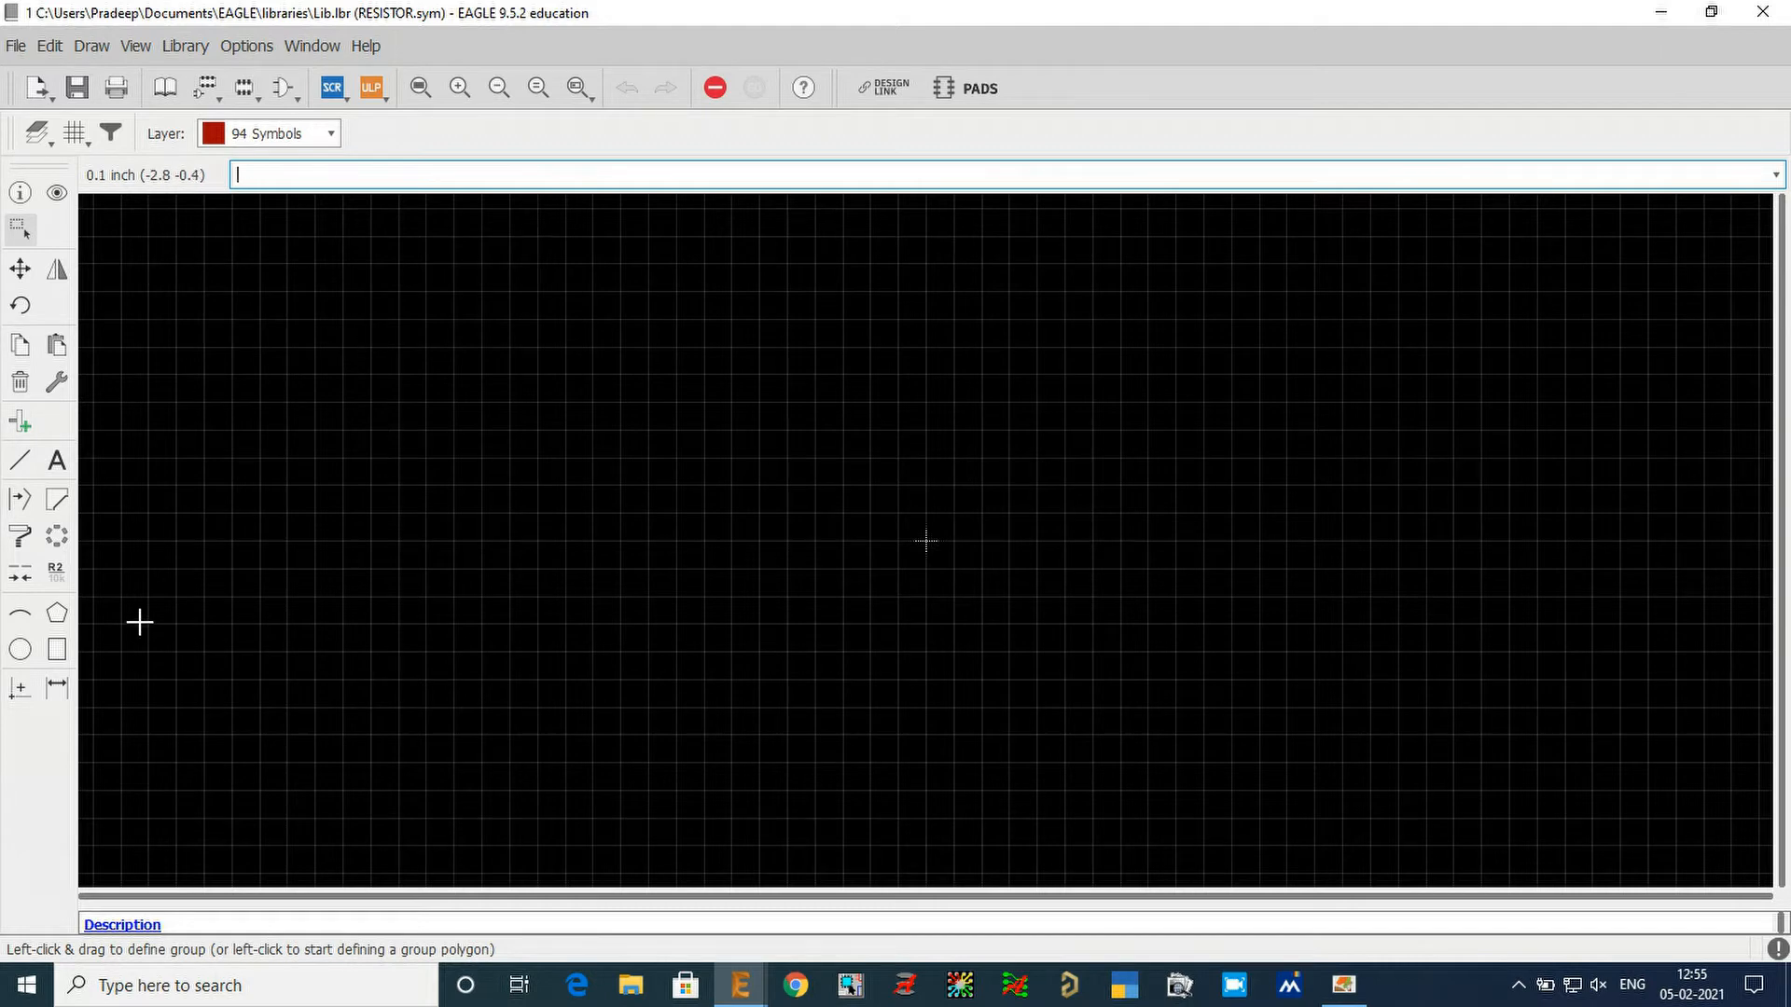
Switch to COMPLETE ELECTRONICS.pdf in Adobe Reader, examine the zigzag shape of the fixed resistor symbol, and return to EAGLE.
{"action": "left_click", "coordinate": [1343, 984]}
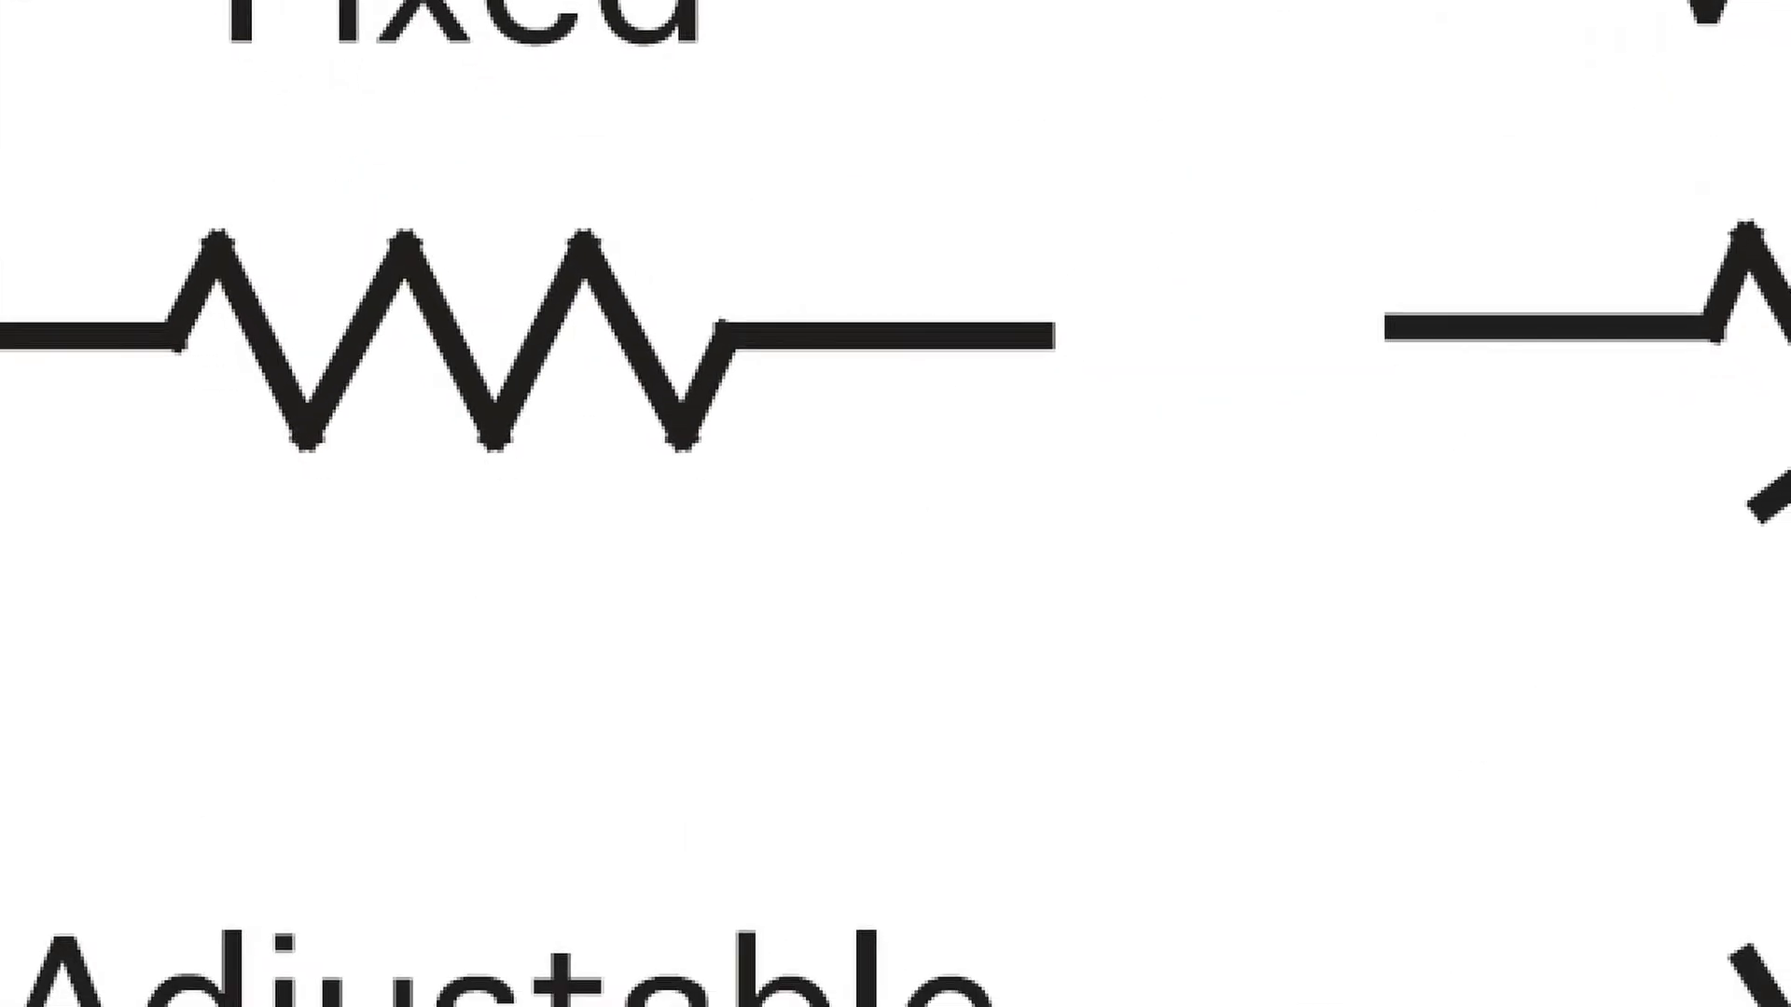
{"action": "left_click_drag", "start_coordinate": [172, 341], "coordinate": [231, 218], "text": "ctrl"}
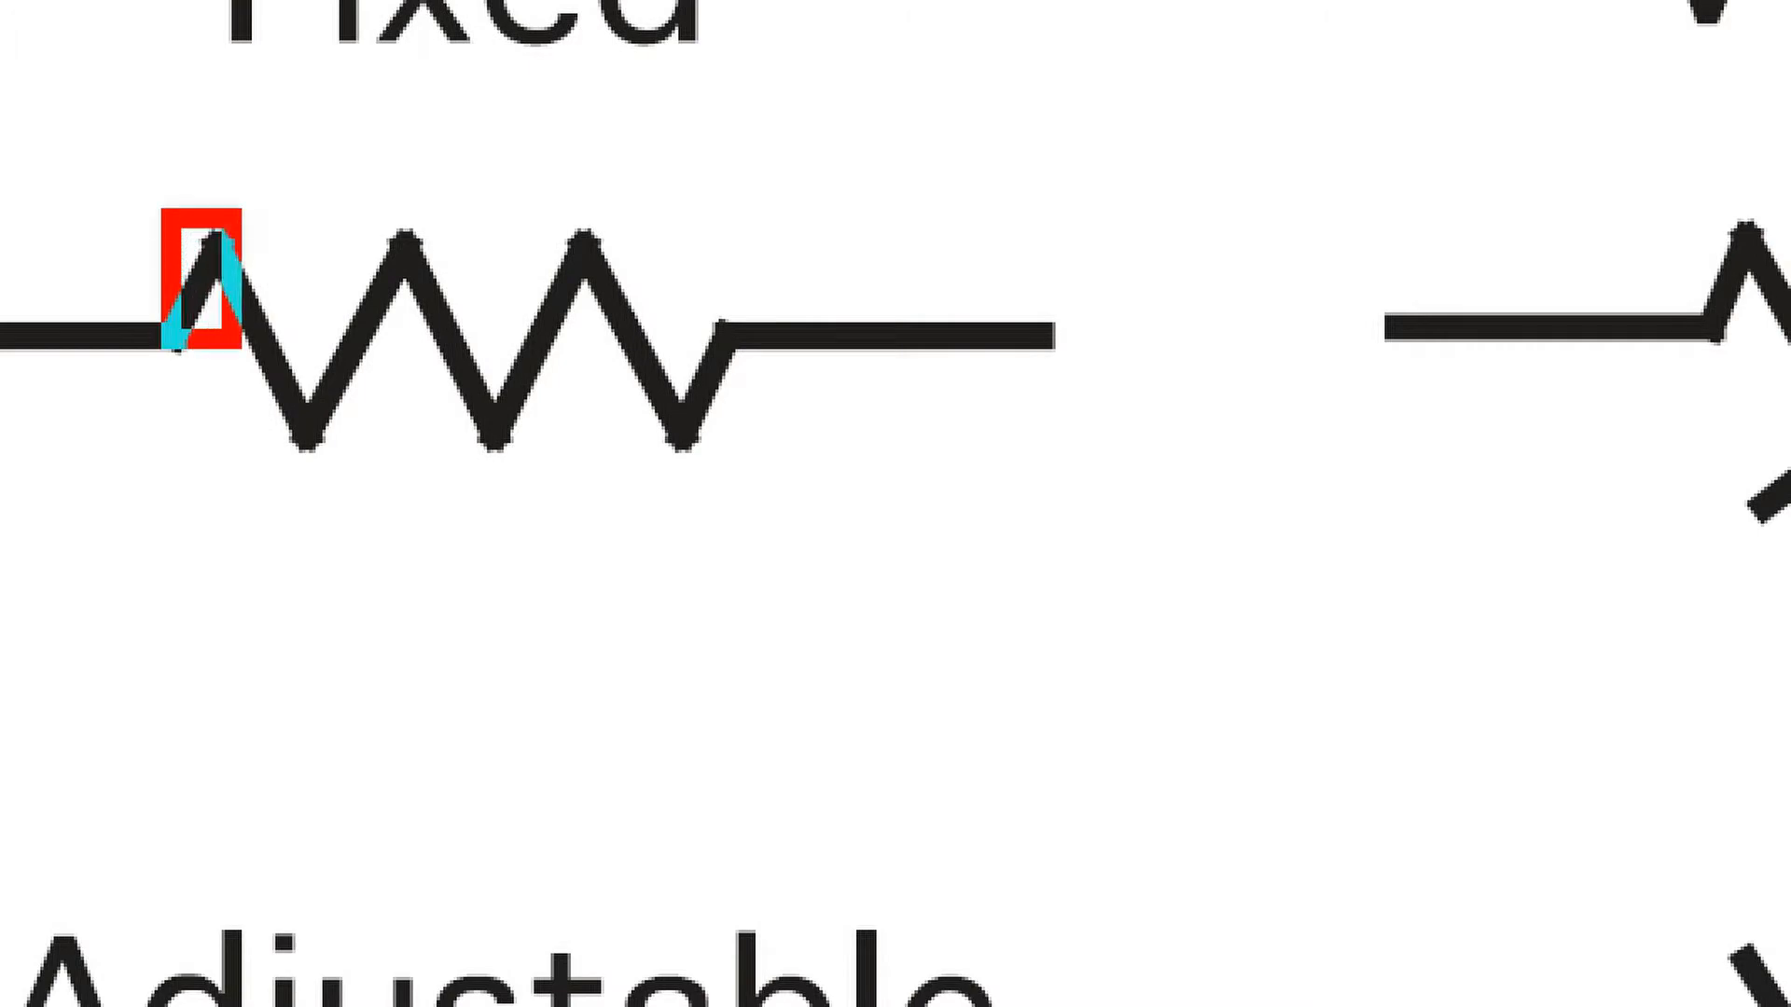
{"action": "mouse_move", "coordinate": [321, 557]}
{"action": "left_mouse_down"}
{"action": "mouse_move", "coordinate": [448, 506]}
{"action": "mouse_move", "coordinate": [560, 513]}
{"action": "mouse_move", "coordinate": [844, 429]}
{"action": "mouse_move", "coordinate": [873, 526]}
{"action": "left_mouse_up"}
{"action": "key", "text": "Escape"}
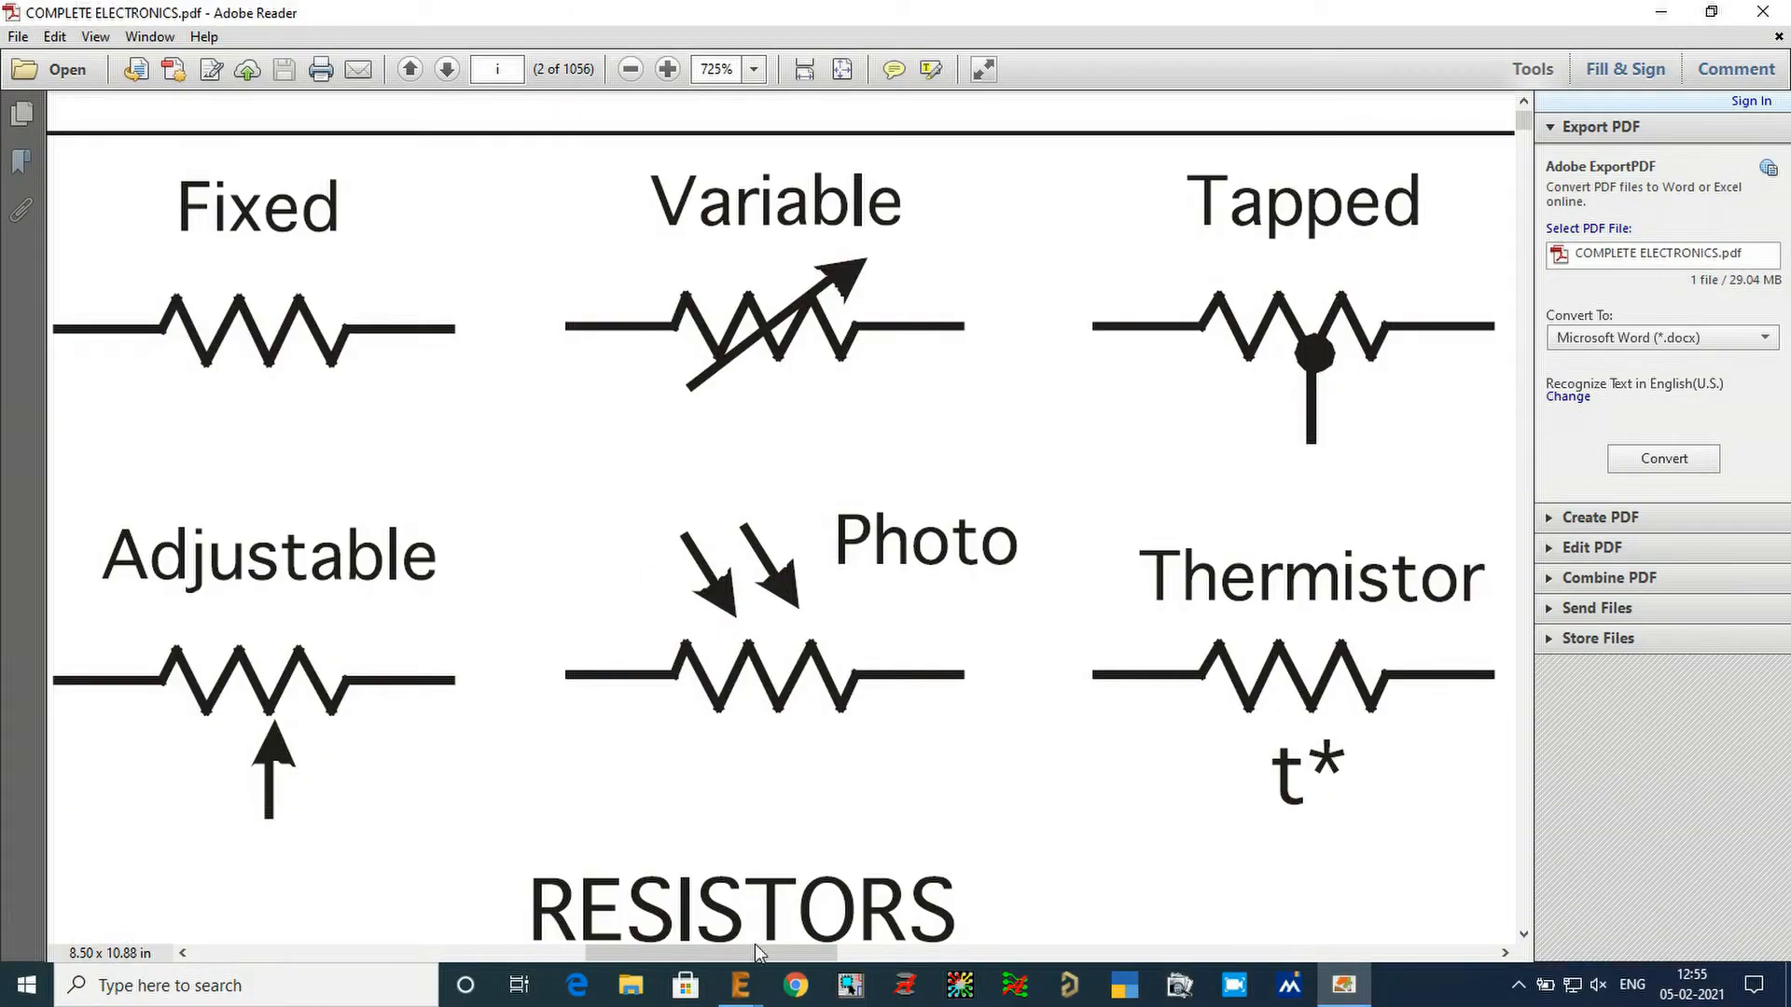
{"action": "mouse_move", "coordinate": [746, 985]}
{"action": "left_click", "coordinate": [822, 891]}
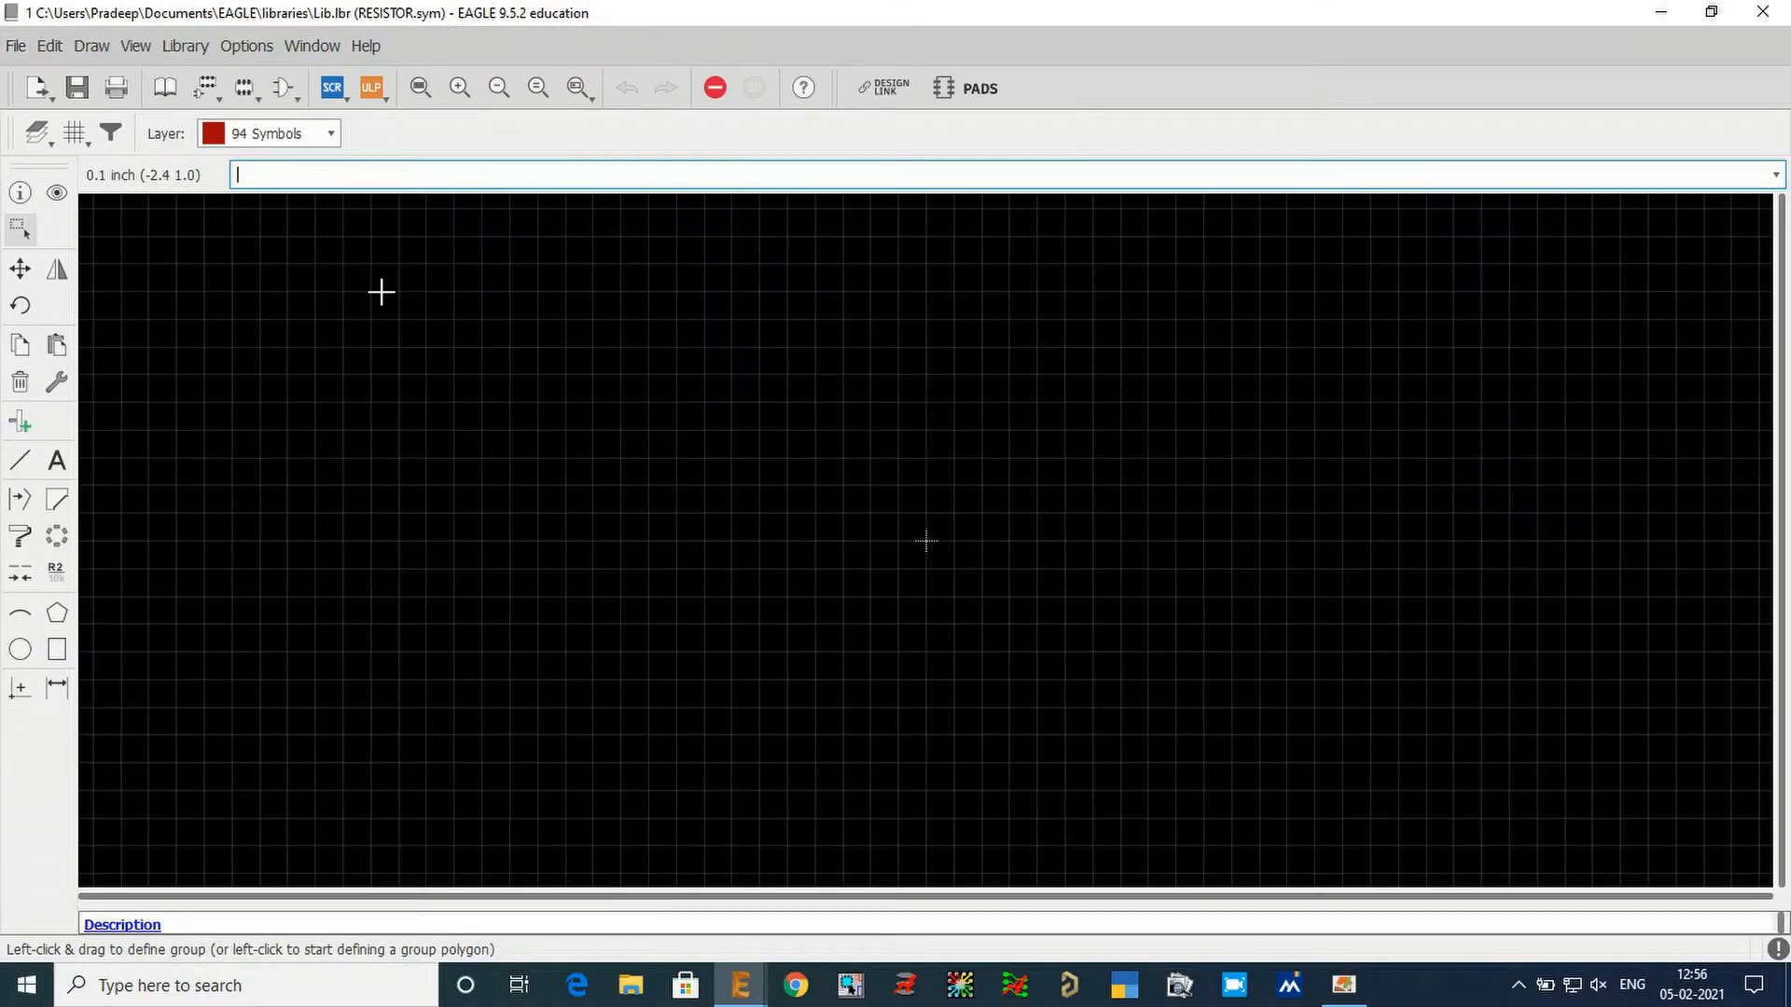
Activate the Line tool on layer 94 Symbols and dismiss the Windows Defender notification.
{"action": "left_click", "coordinate": [19, 460]}
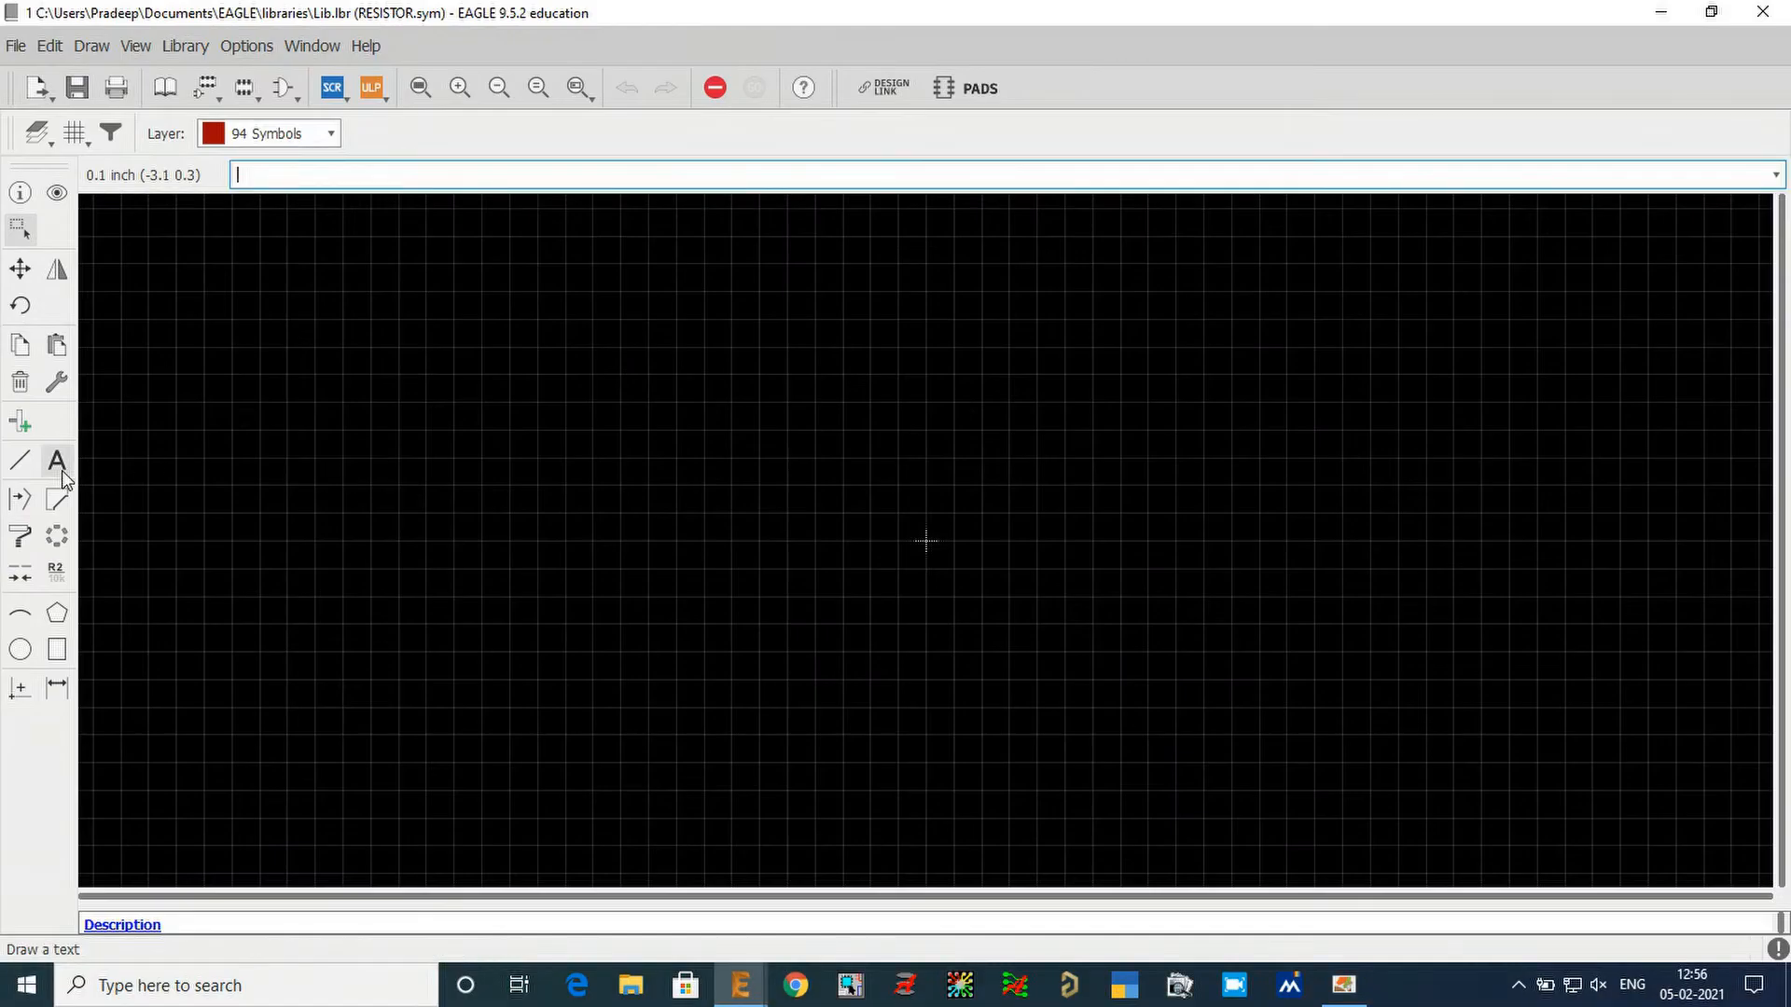
{"action": "left_click", "coordinate": [29, 471]}
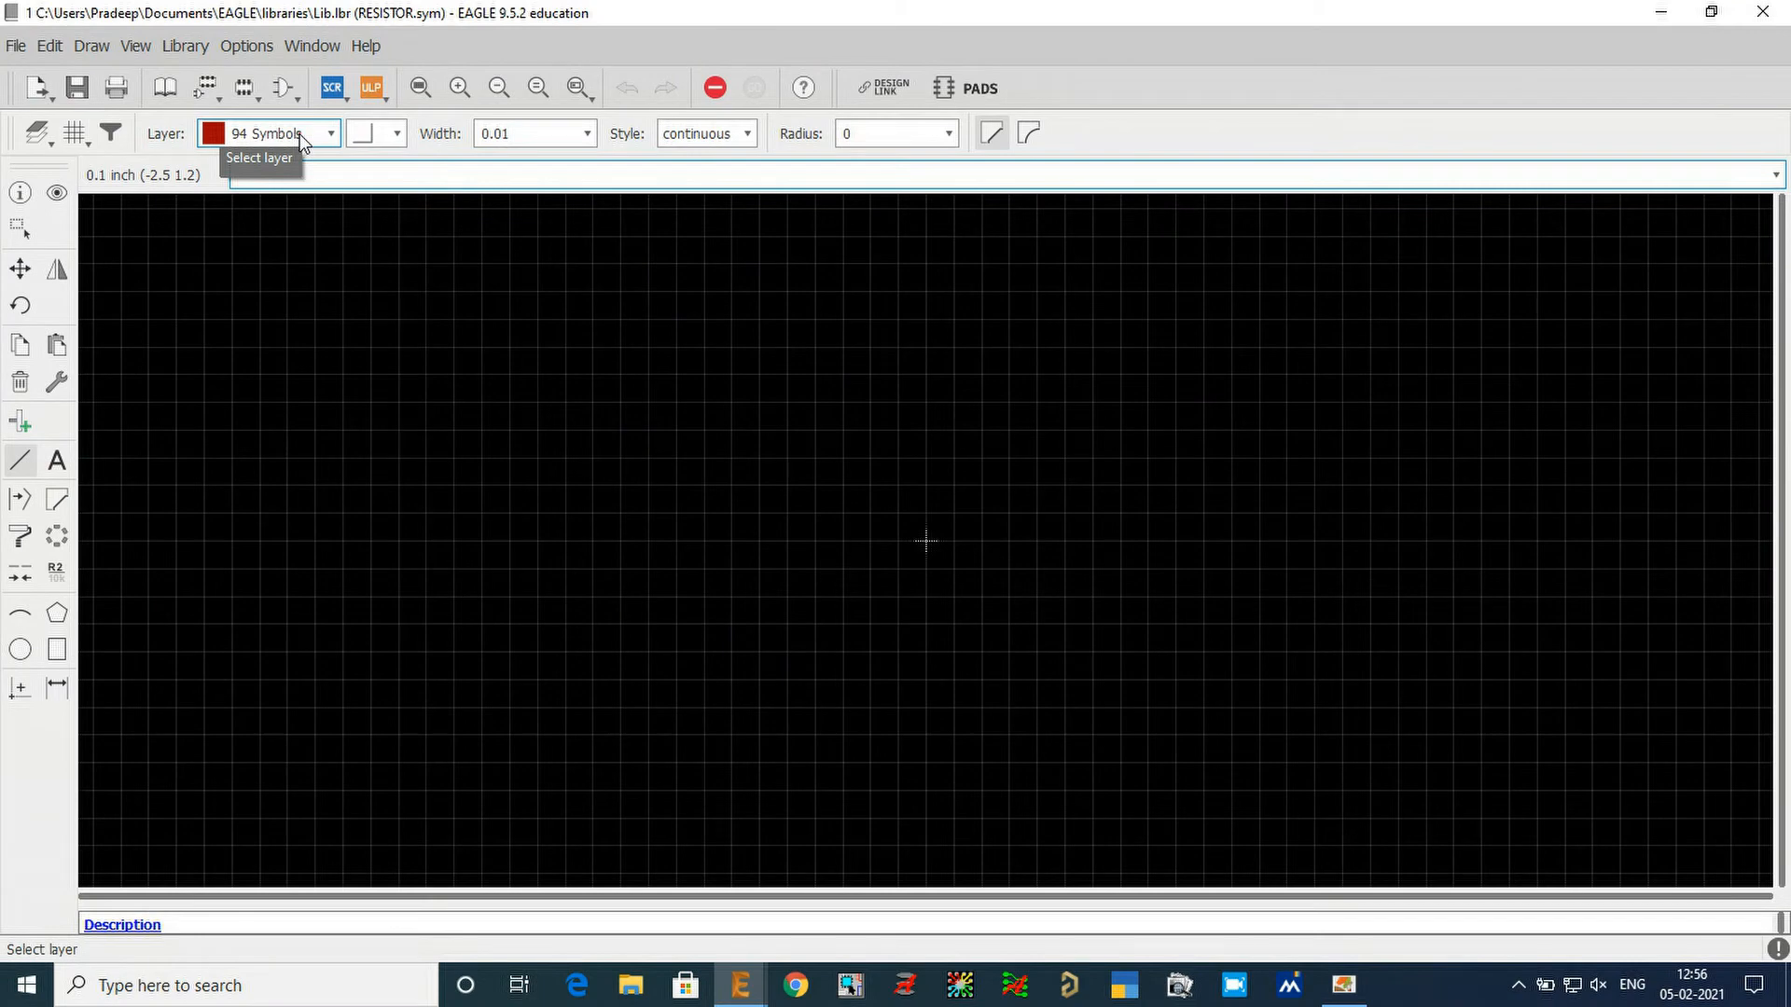
{"action": "left_click", "coordinate": [300, 133]}
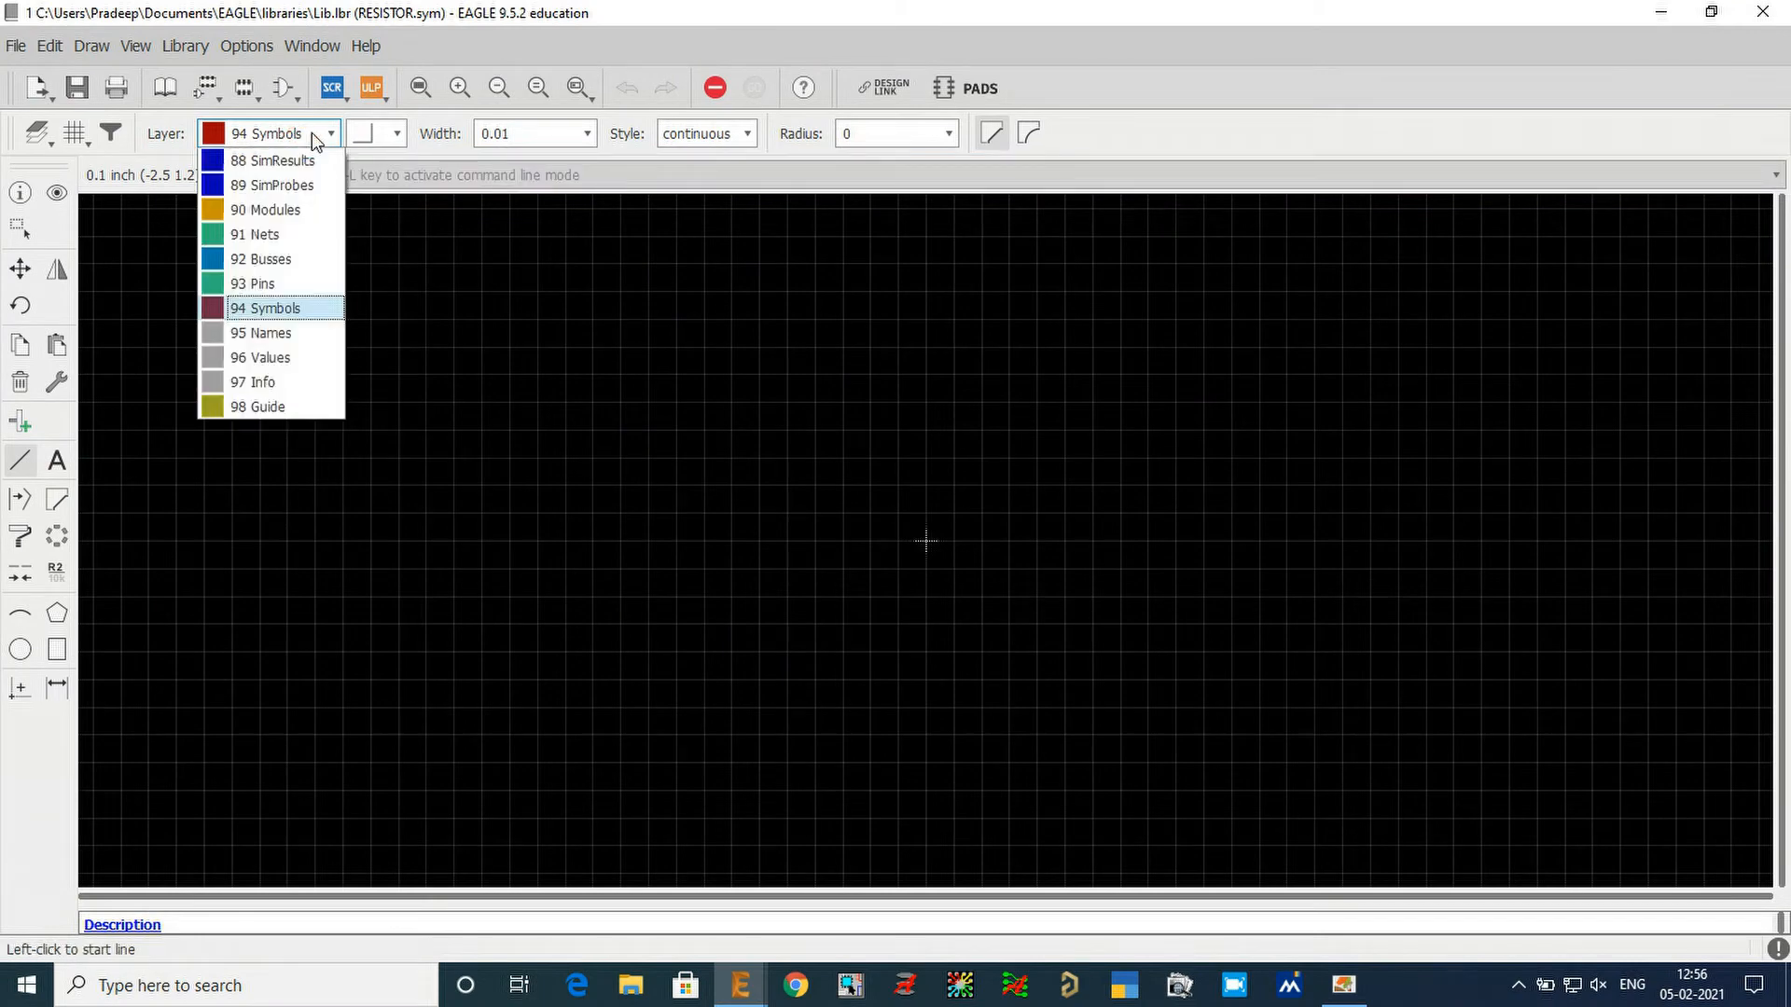
{"action": "left_click", "coordinate": [286, 306]}
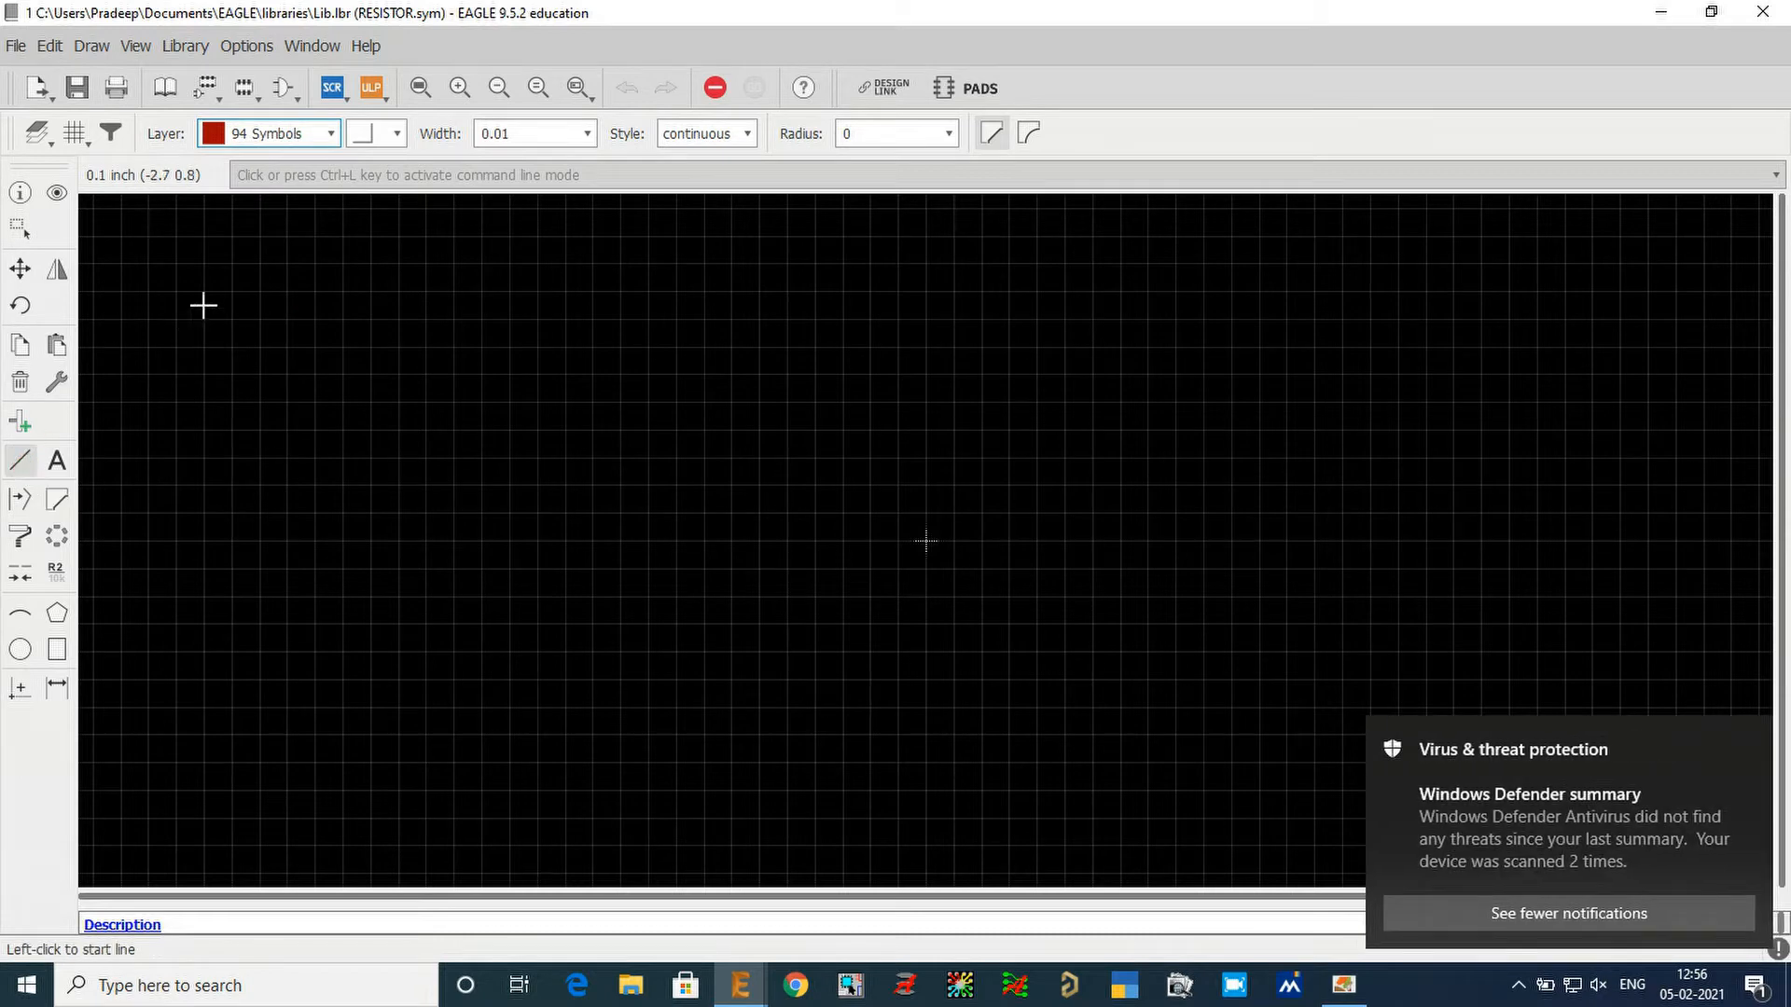
{"action": "left_click", "coordinate": [284, 143]}
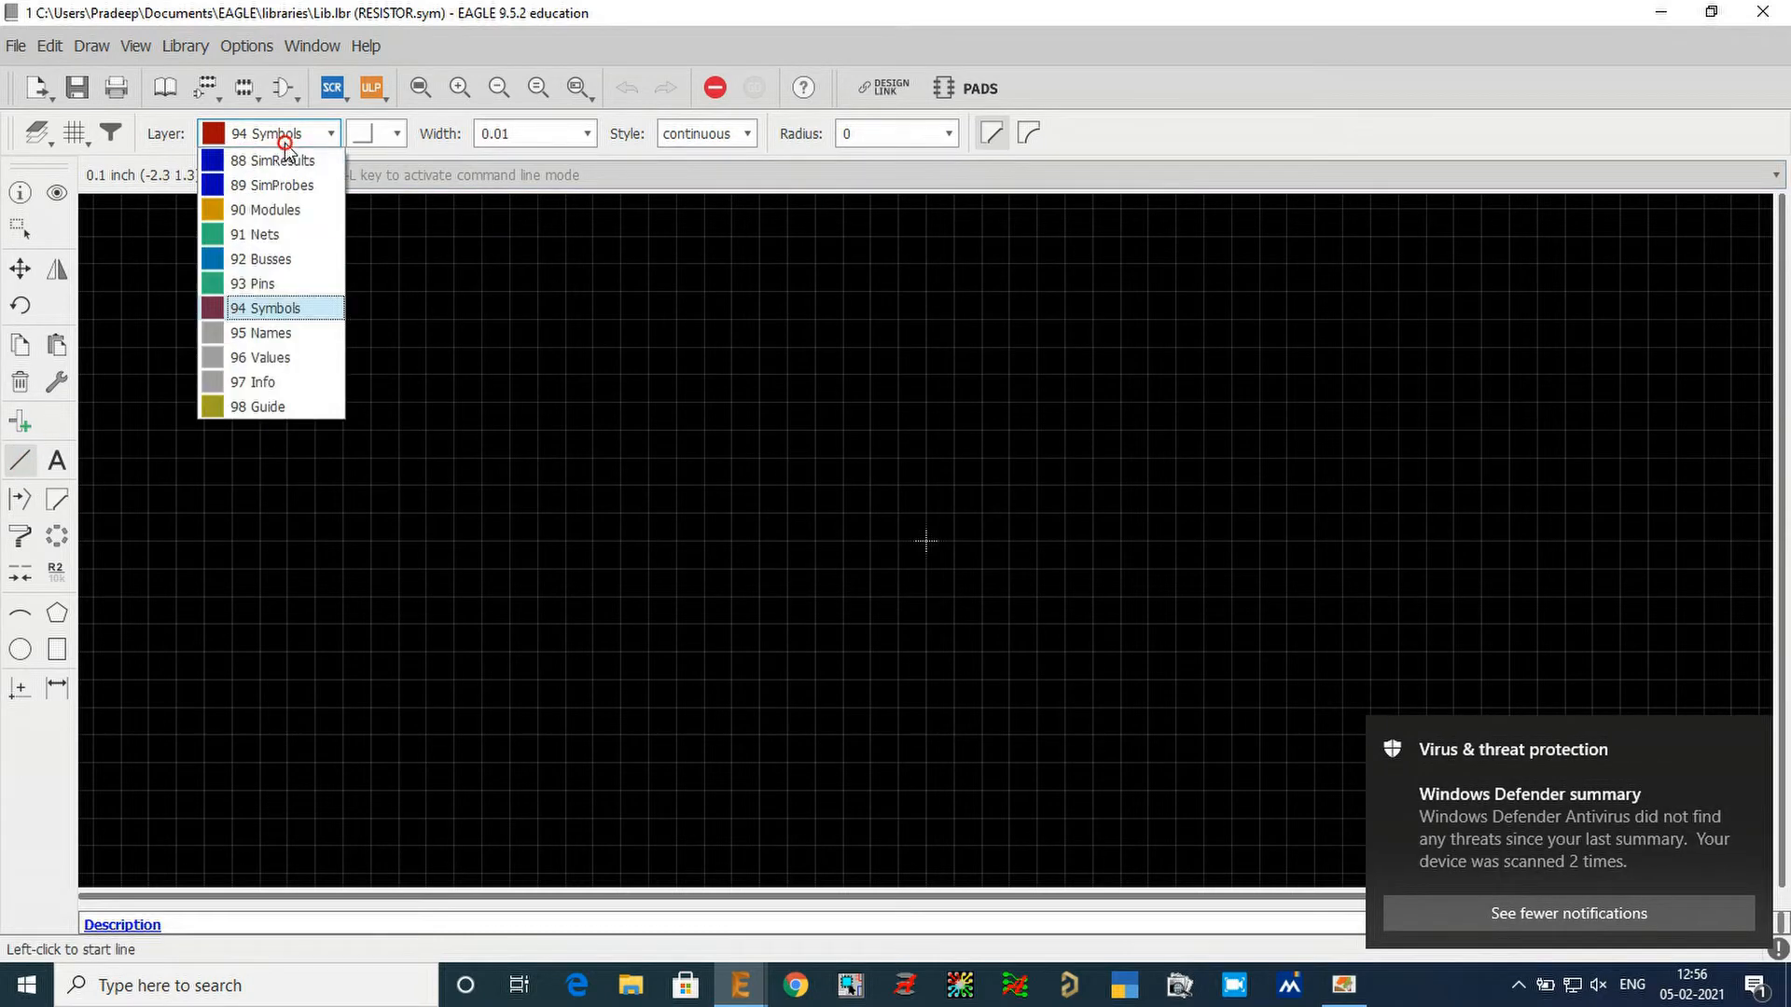
{"action": "left_click", "coordinate": [271, 308]}
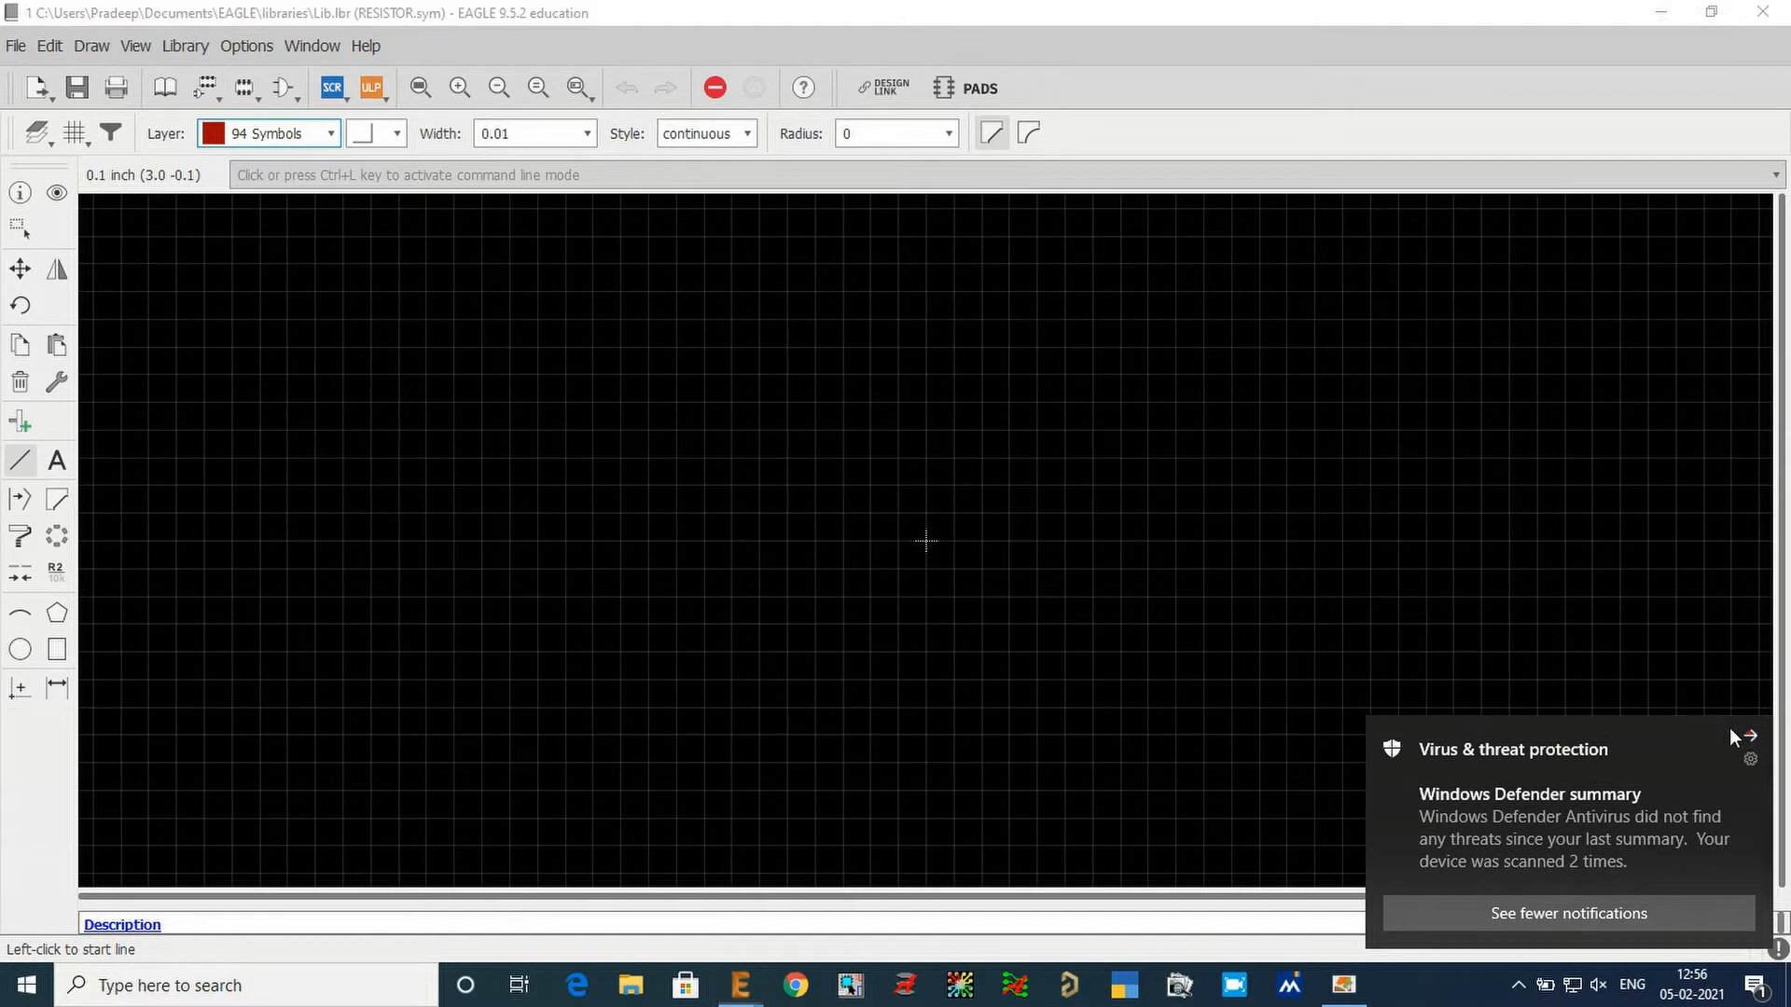
{"action": "left_click", "coordinate": [1746, 733]}
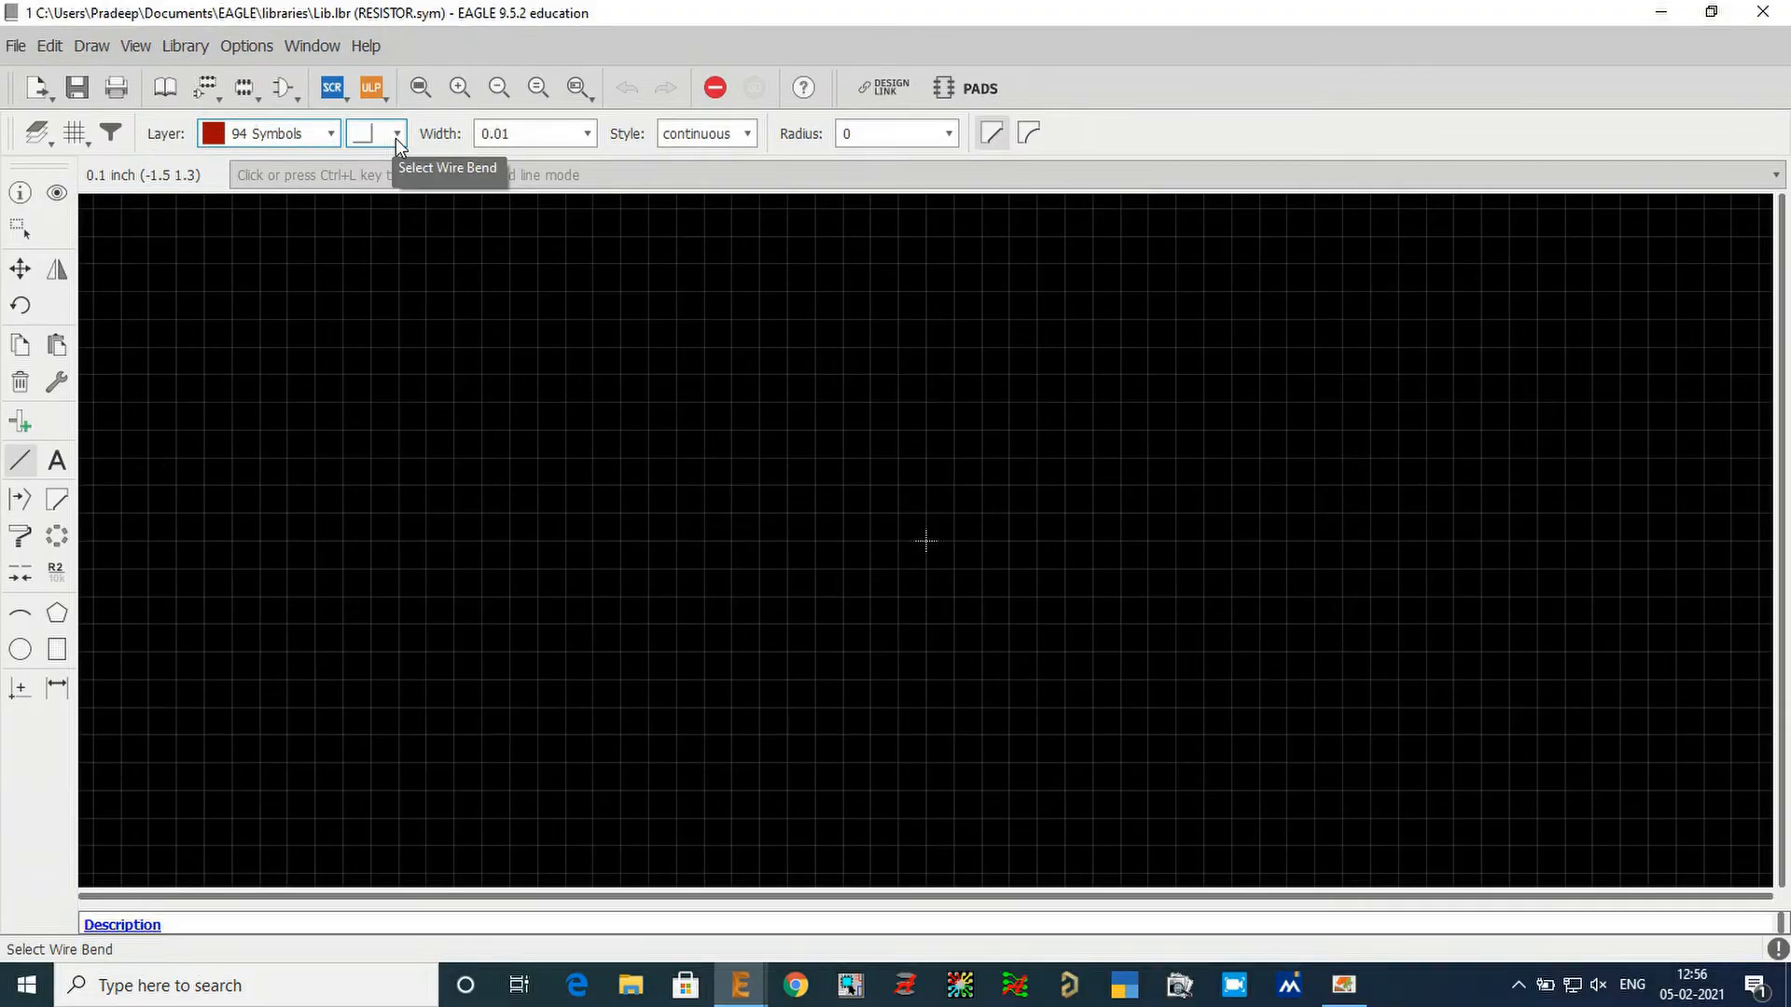
Try the straight wire bend with a freely angled test line in the symbol editor.
{"action": "left_click", "coordinate": [392, 137]}
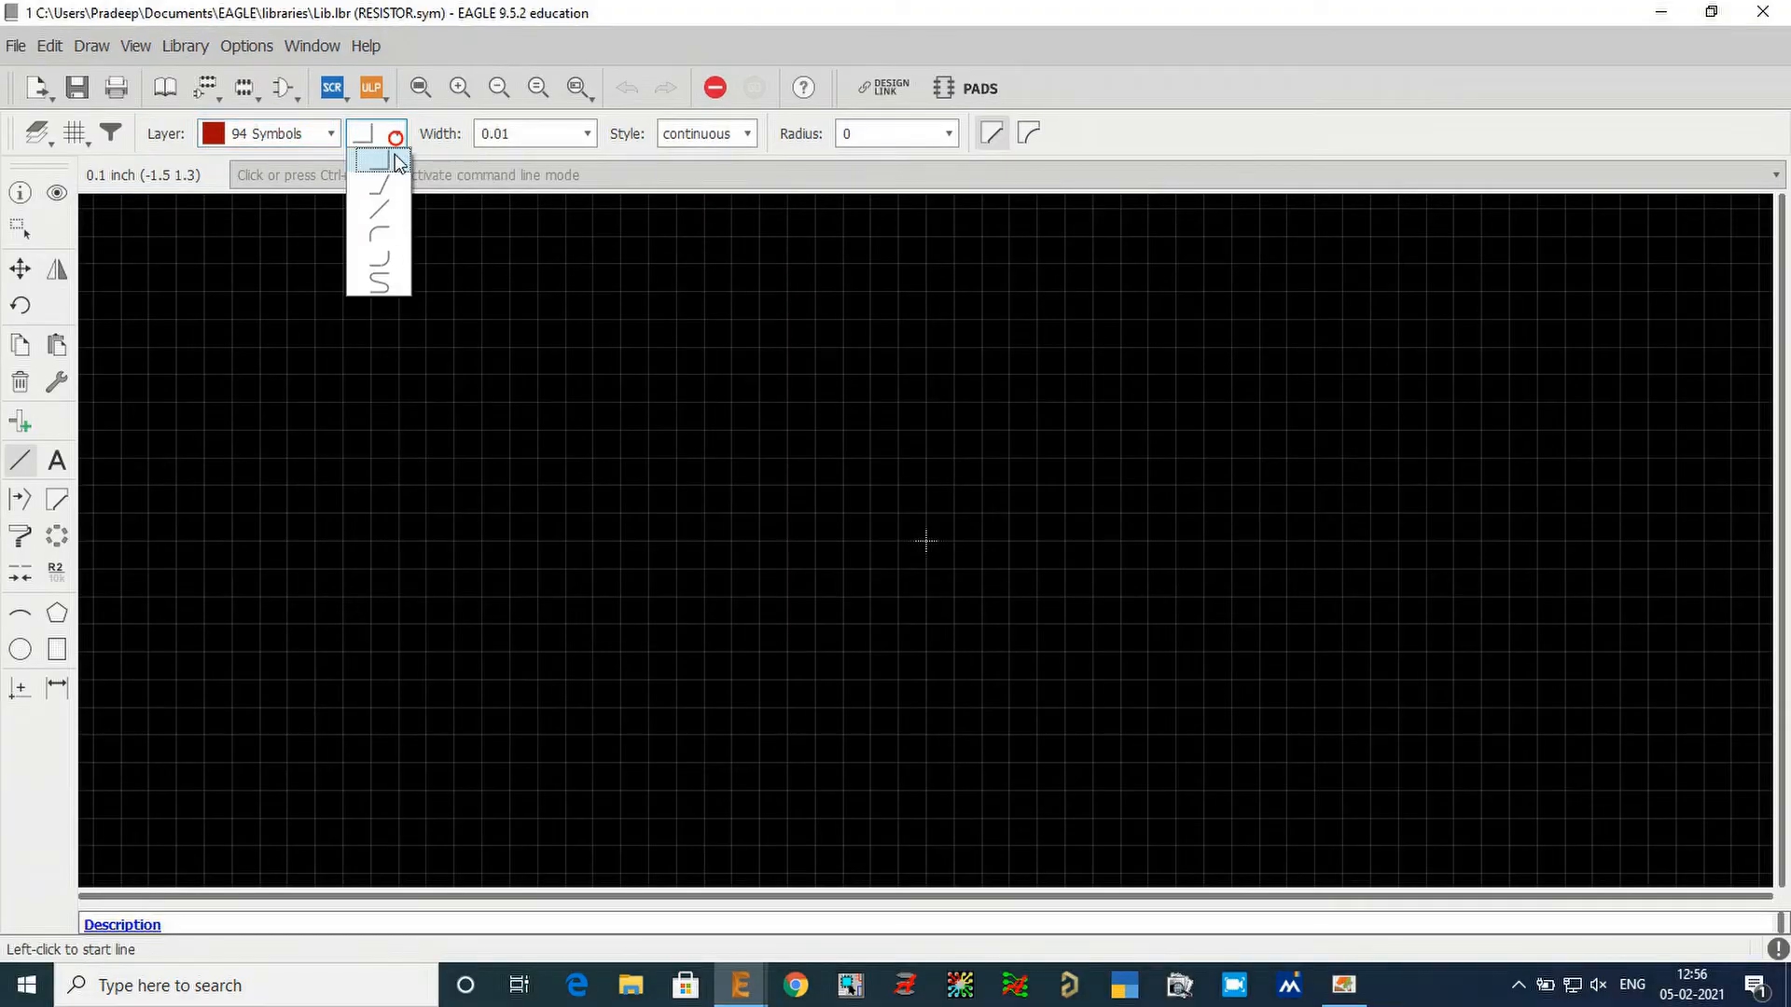
{"action": "left_click", "coordinate": [386, 211]}
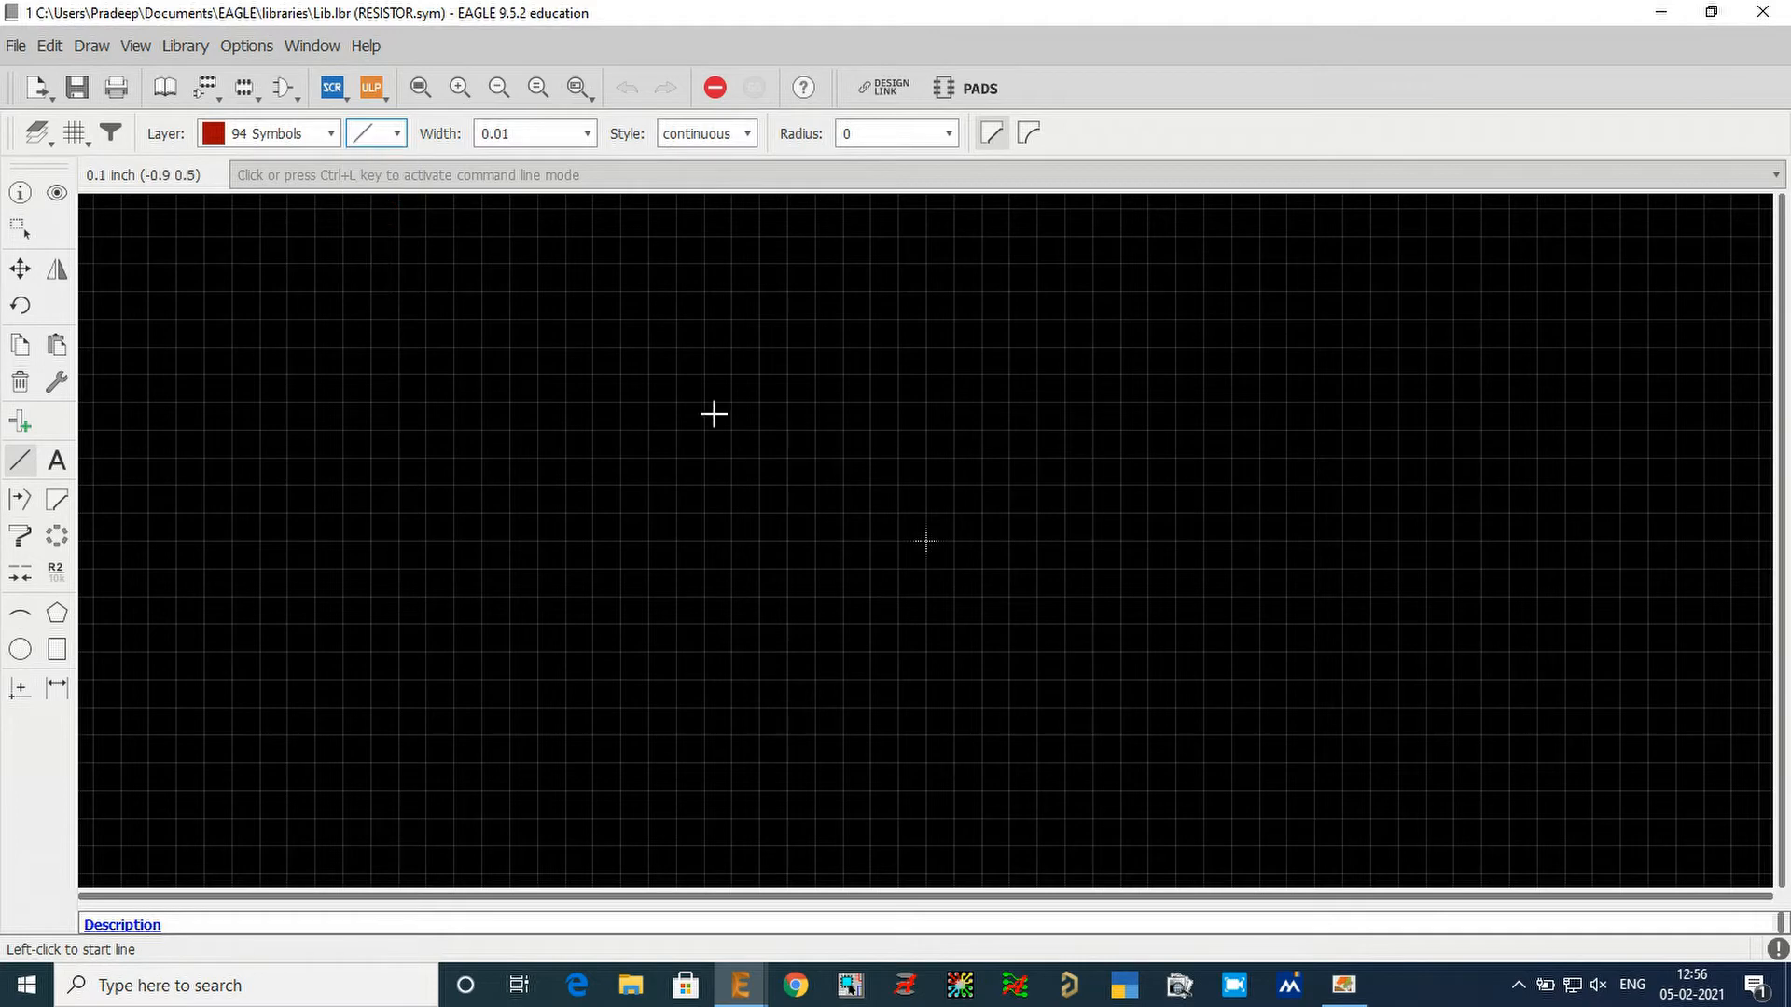
{"action": "left_click", "coordinate": [621, 510]}
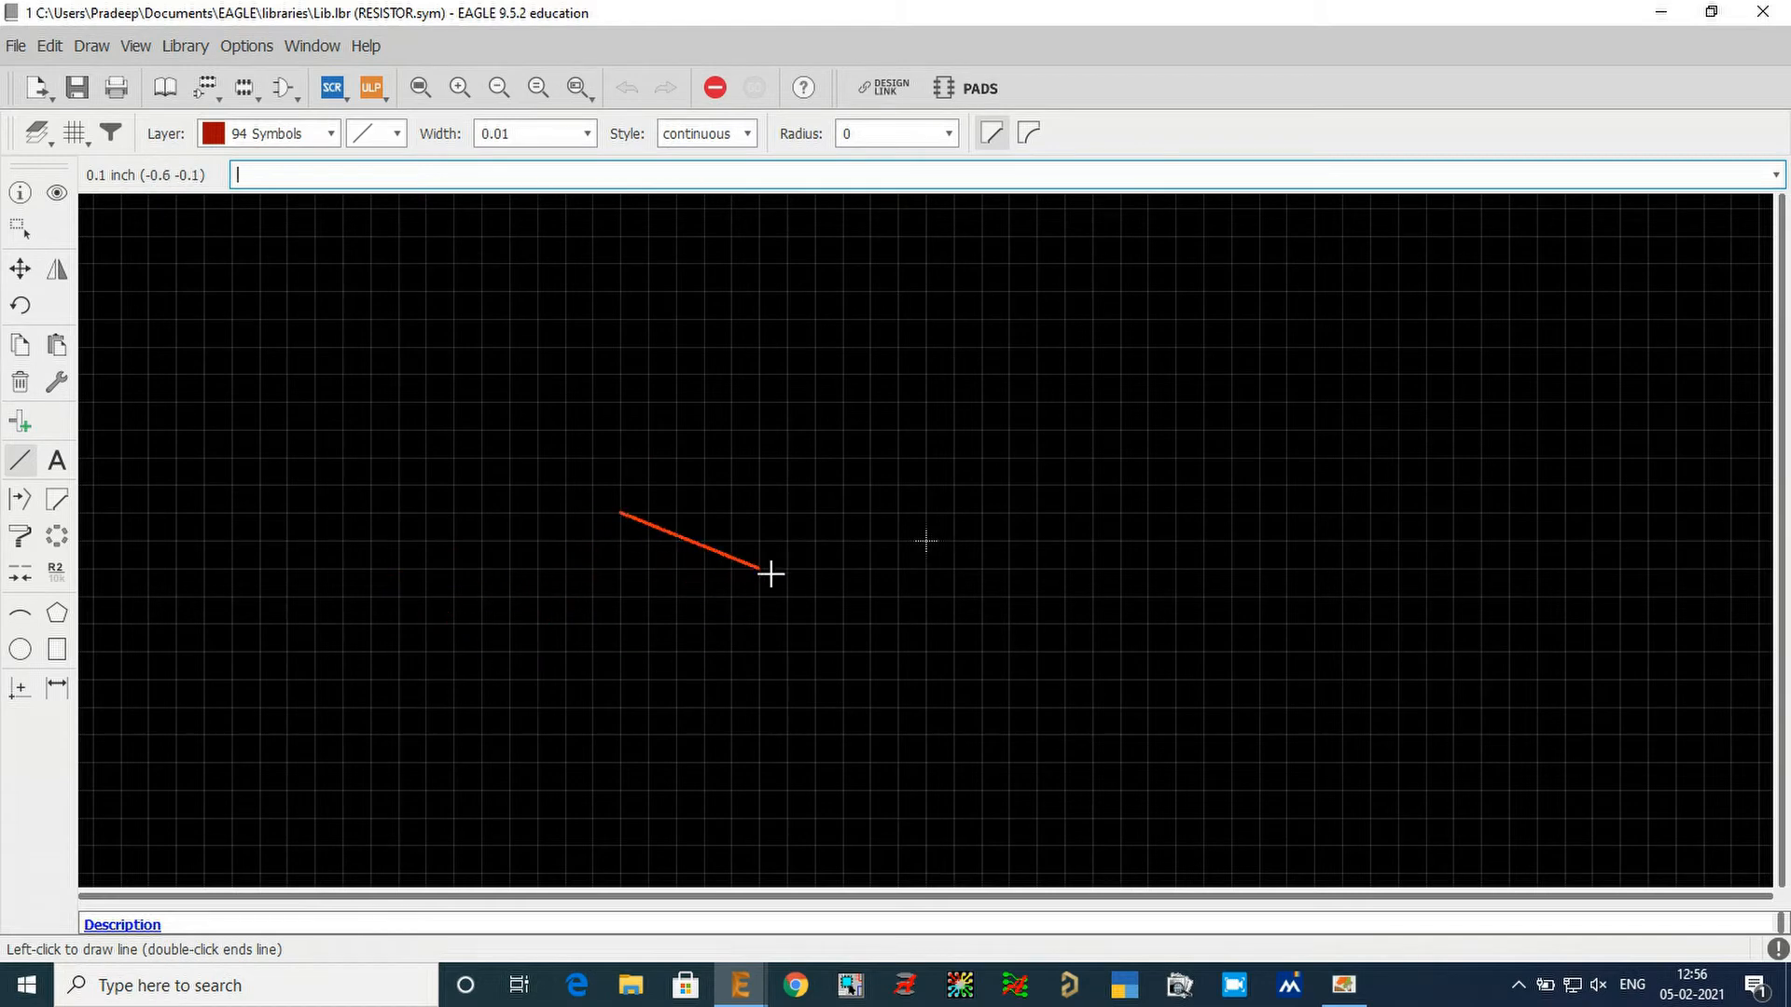
{"action": "key", "text": "Escape"}
Change the wire bend to a horizontal run with a 45-degree end and draw one short test line.
{"action": "left_click", "coordinate": [395, 133]}
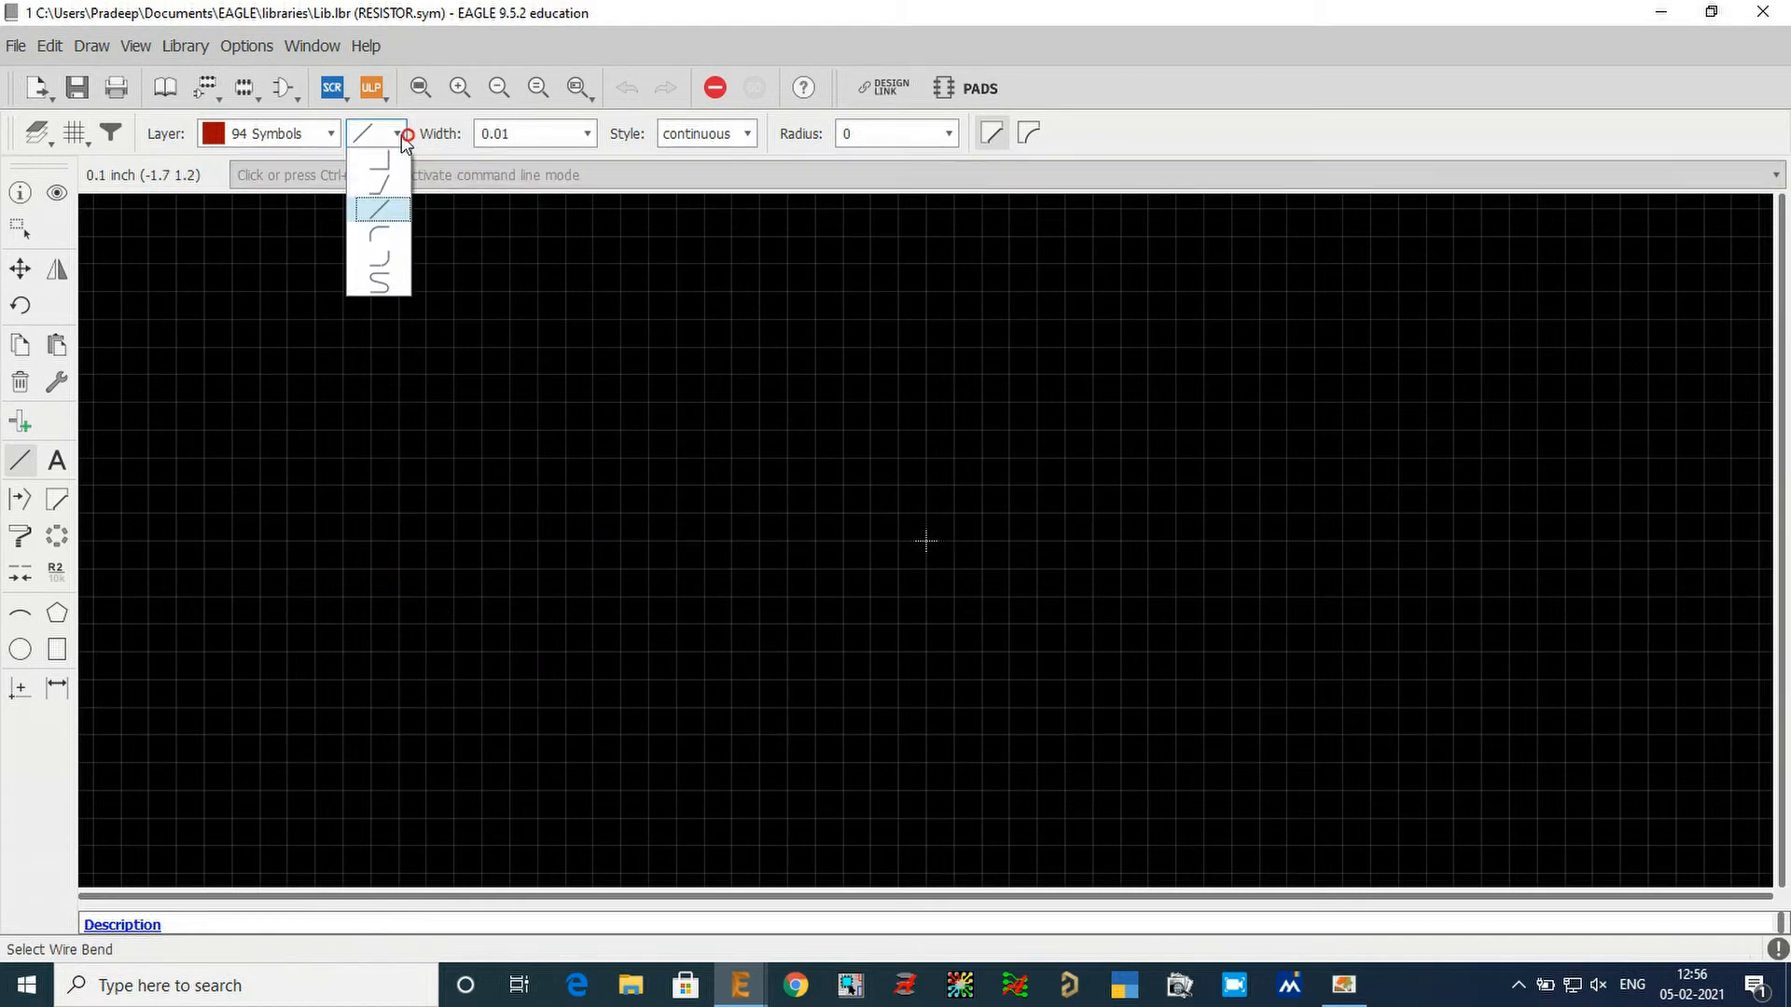
{"action": "left_click", "coordinate": [393, 186]}
{"action": "left_click", "coordinate": [428, 460]}
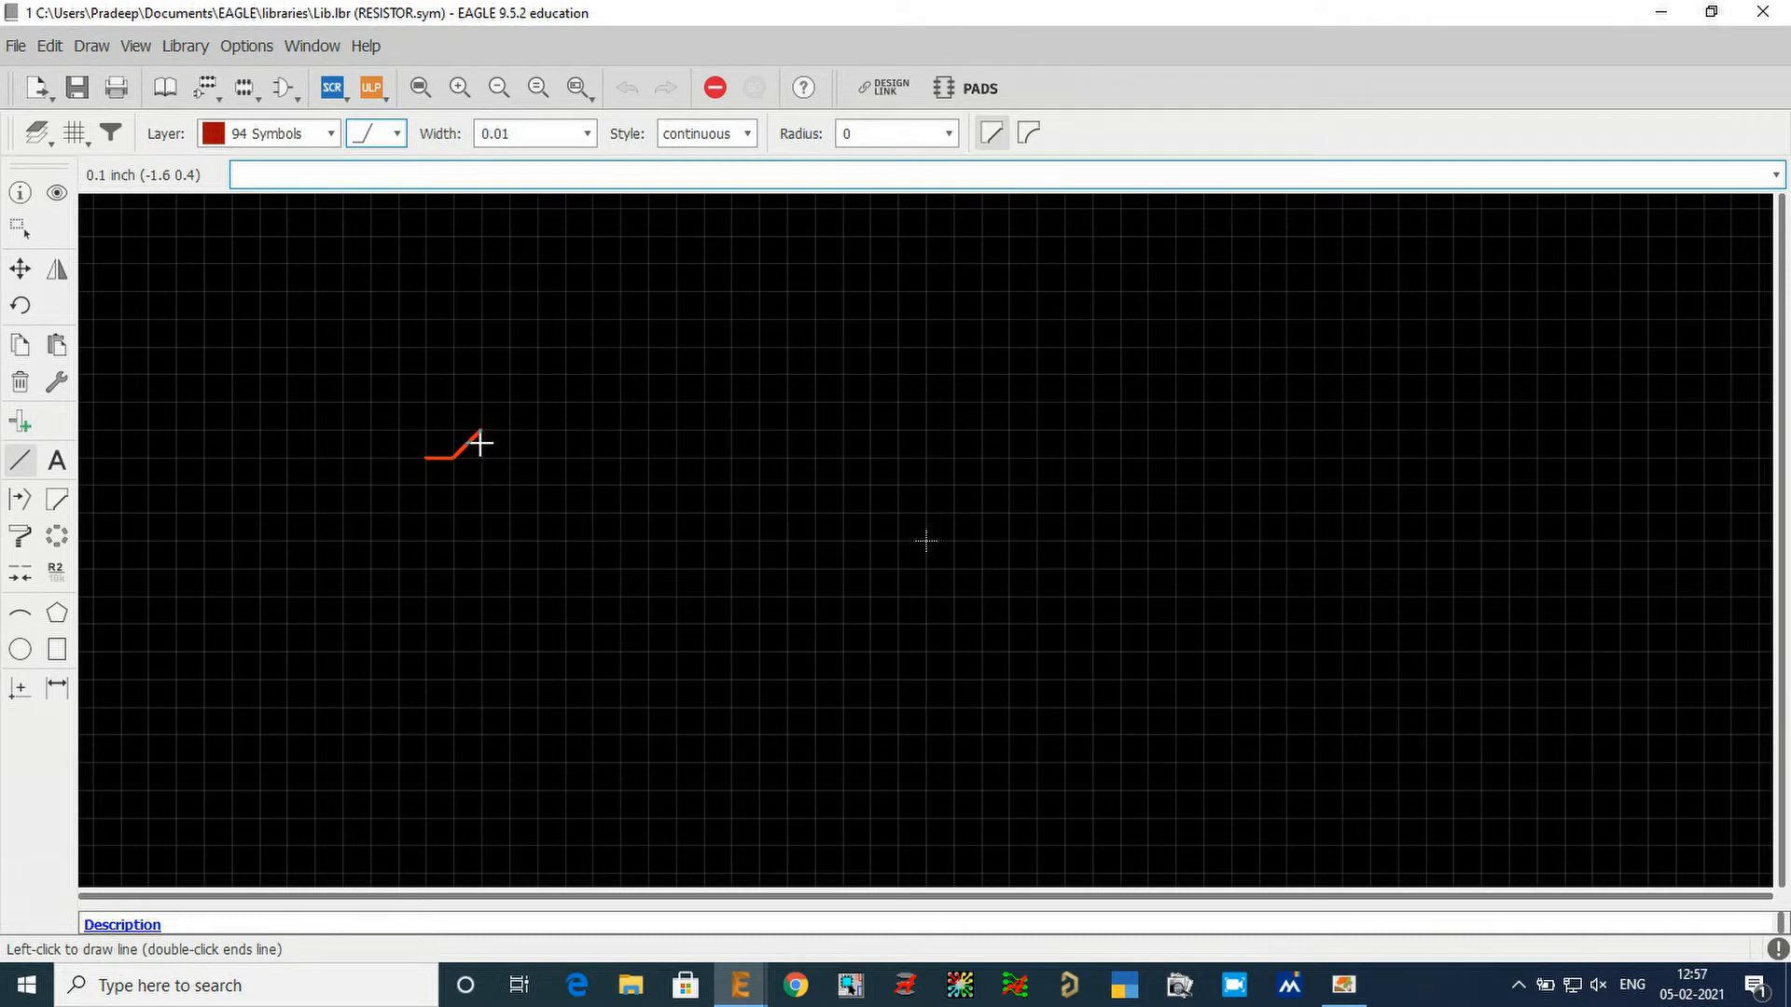
{"action": "left_click", "coordinate": [563, 403]}
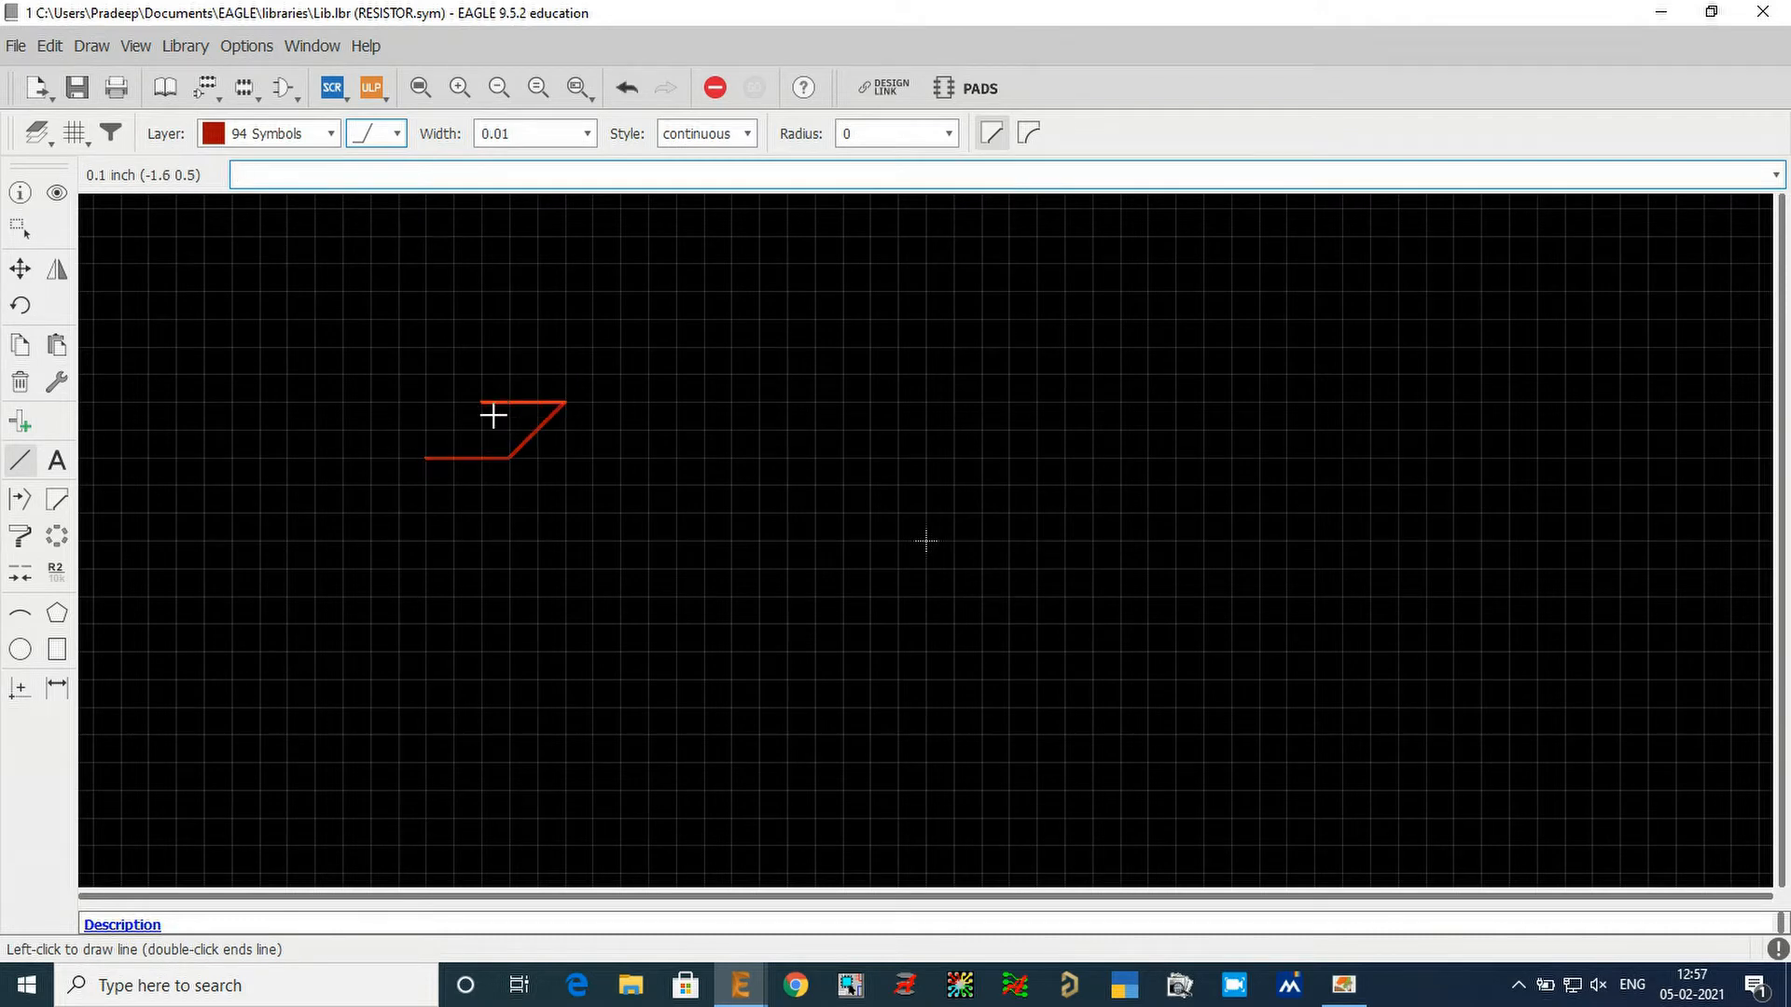
{"action": "key", "text": "Escape"}
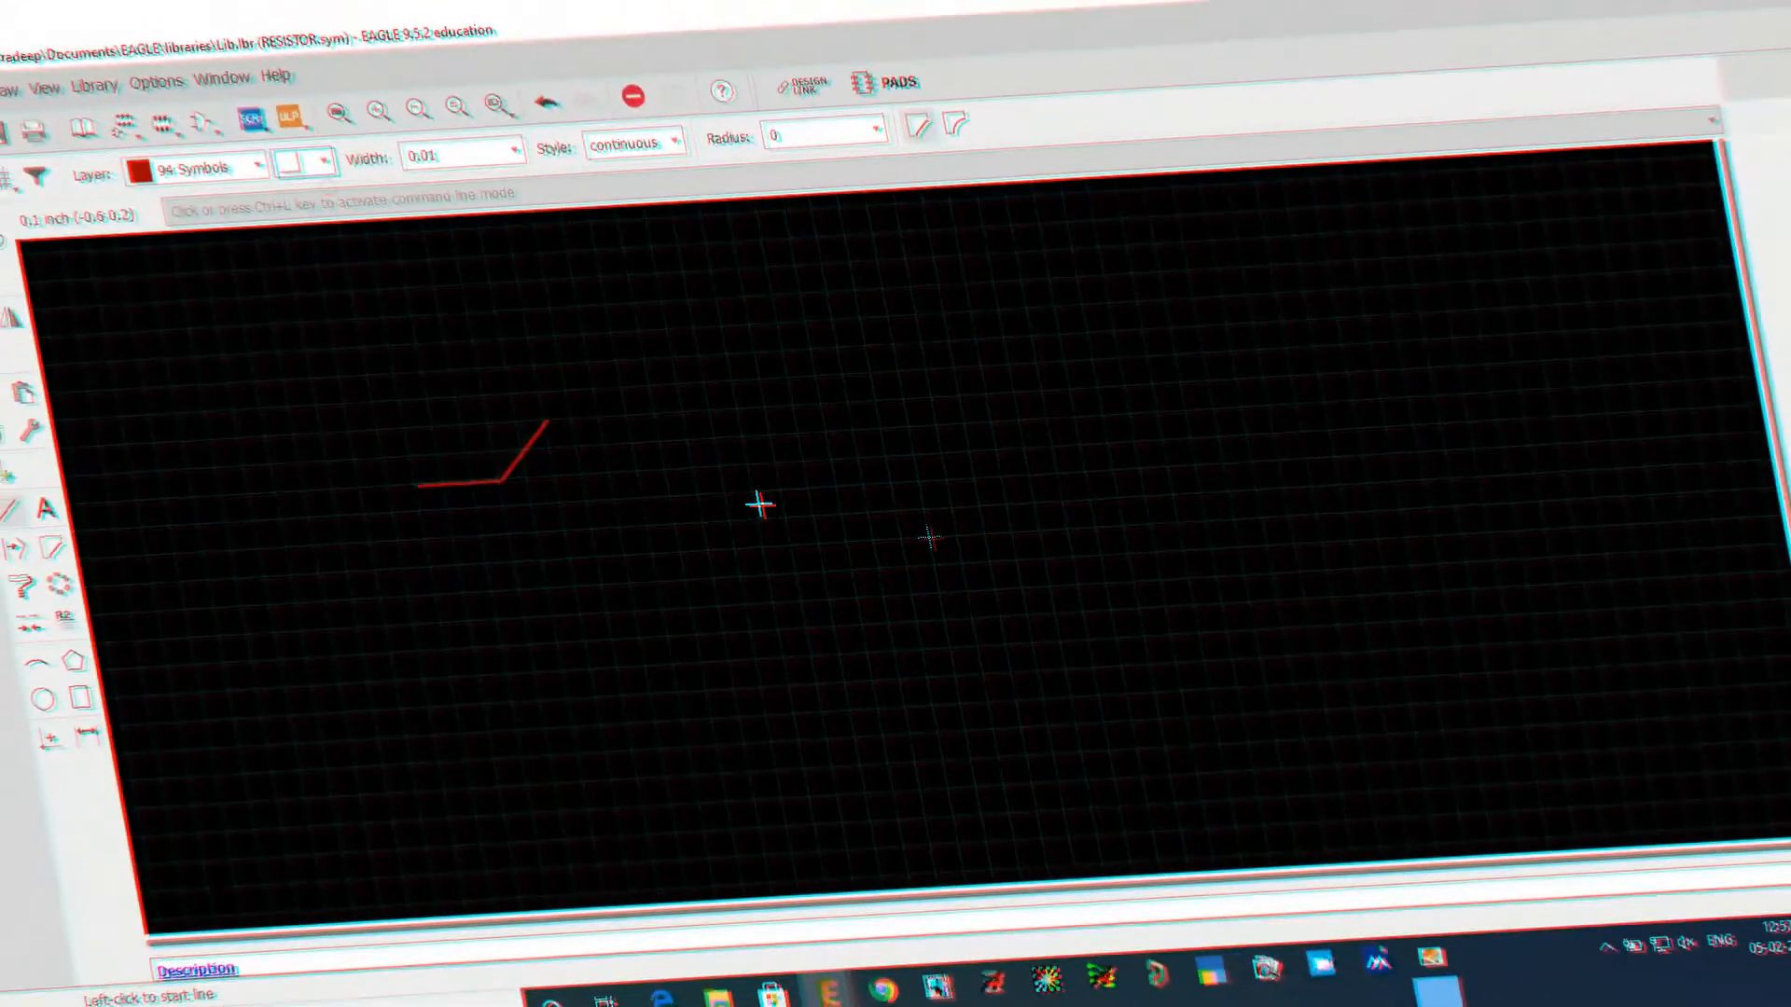
Start another test line and cycle its wire bend through the right-angle styles without placing it.
{"action": "left_click", "coordinate": [673, 494]}
{"action": "right_click", "coordinate": [802, 381]}
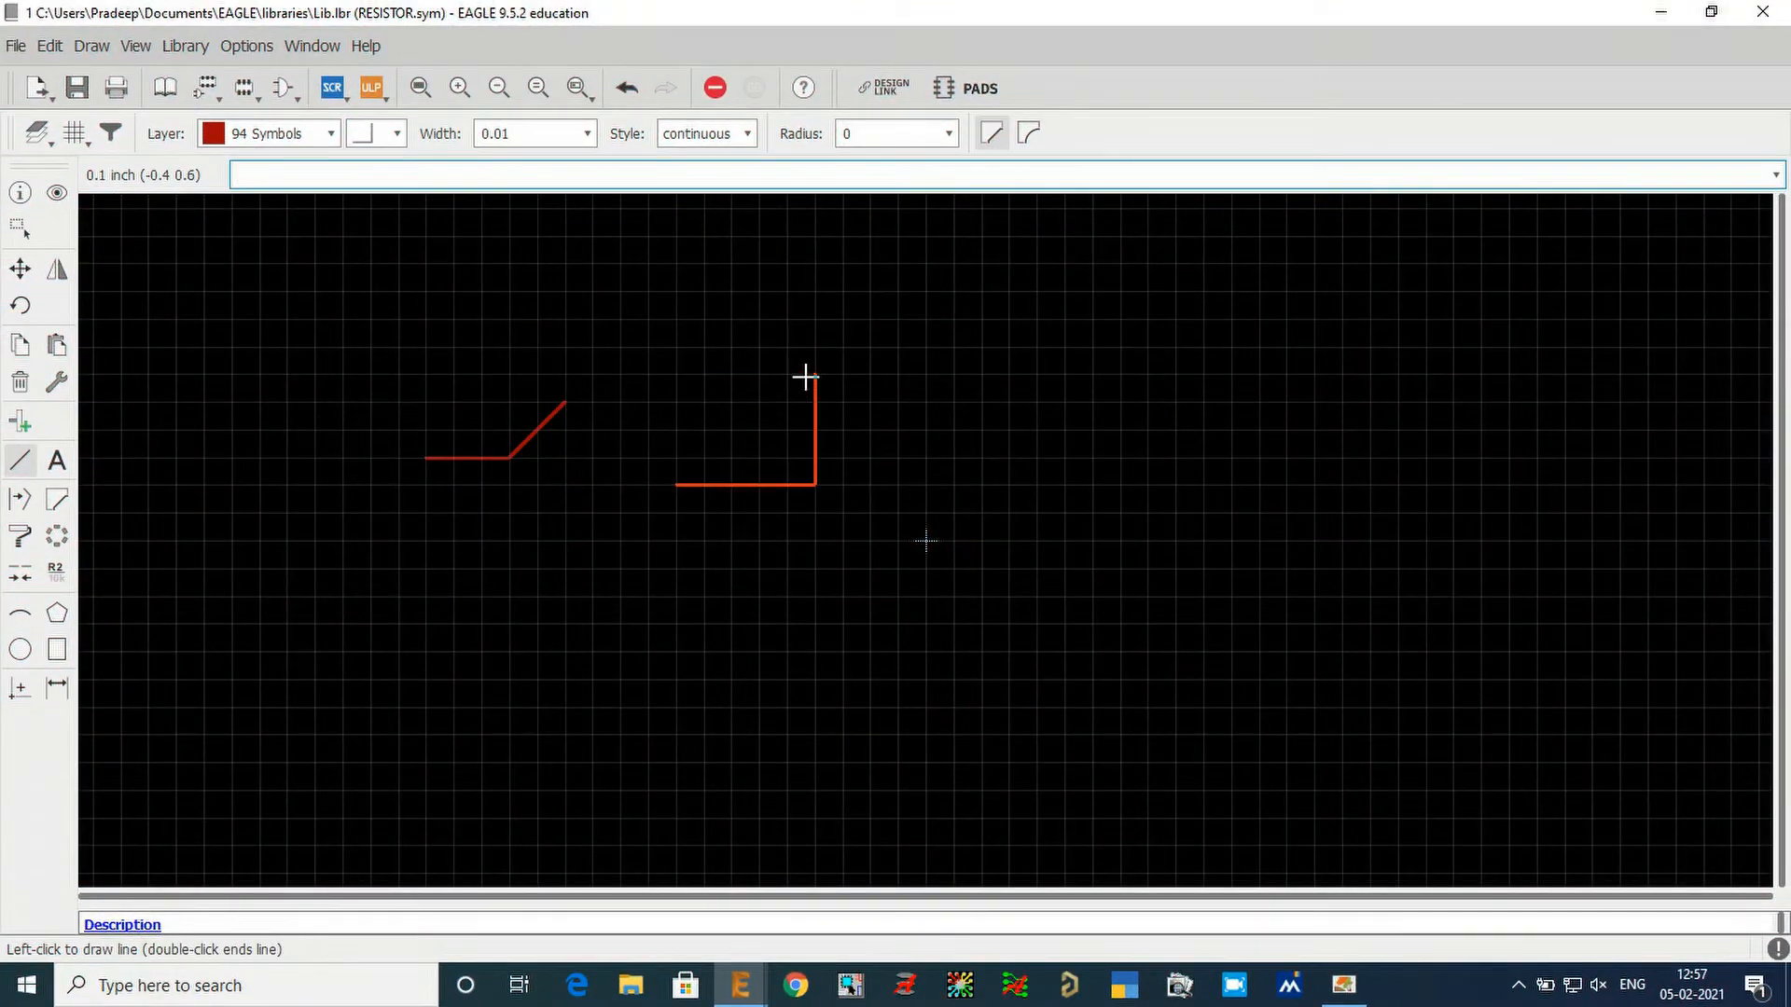
{"action": "right_click", "coordinate": [811, 343]}
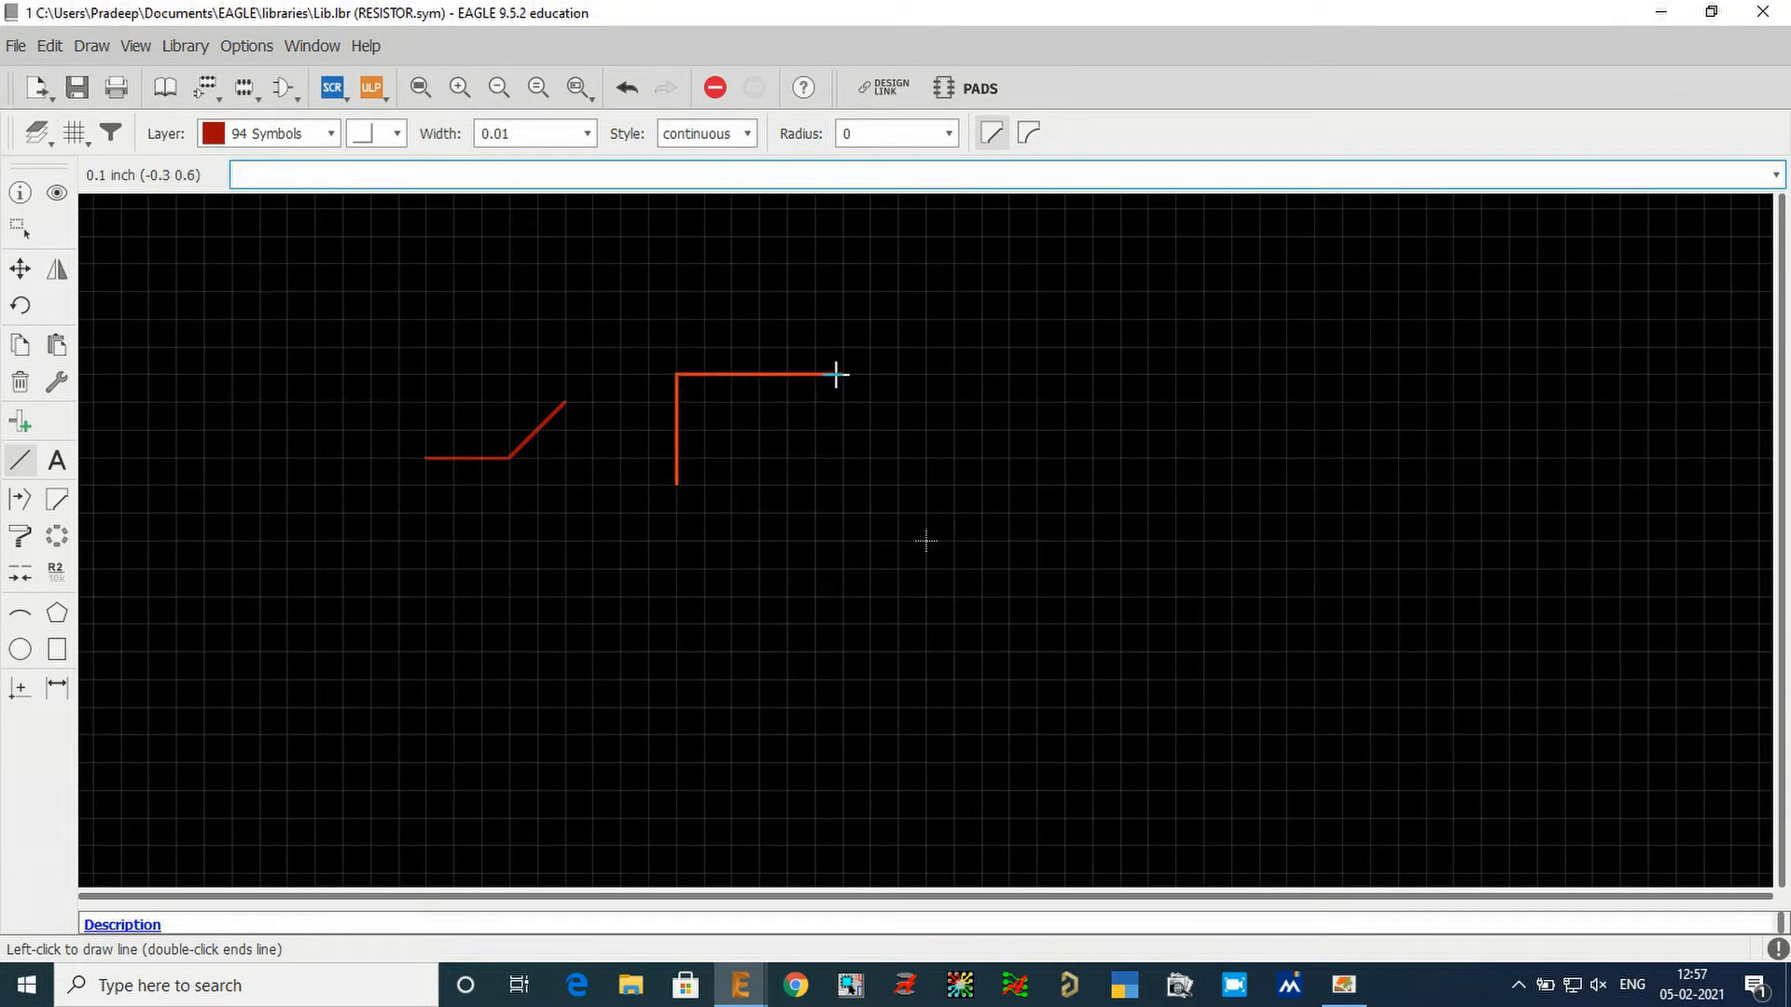
{"action": "key", "text": "Escape"}
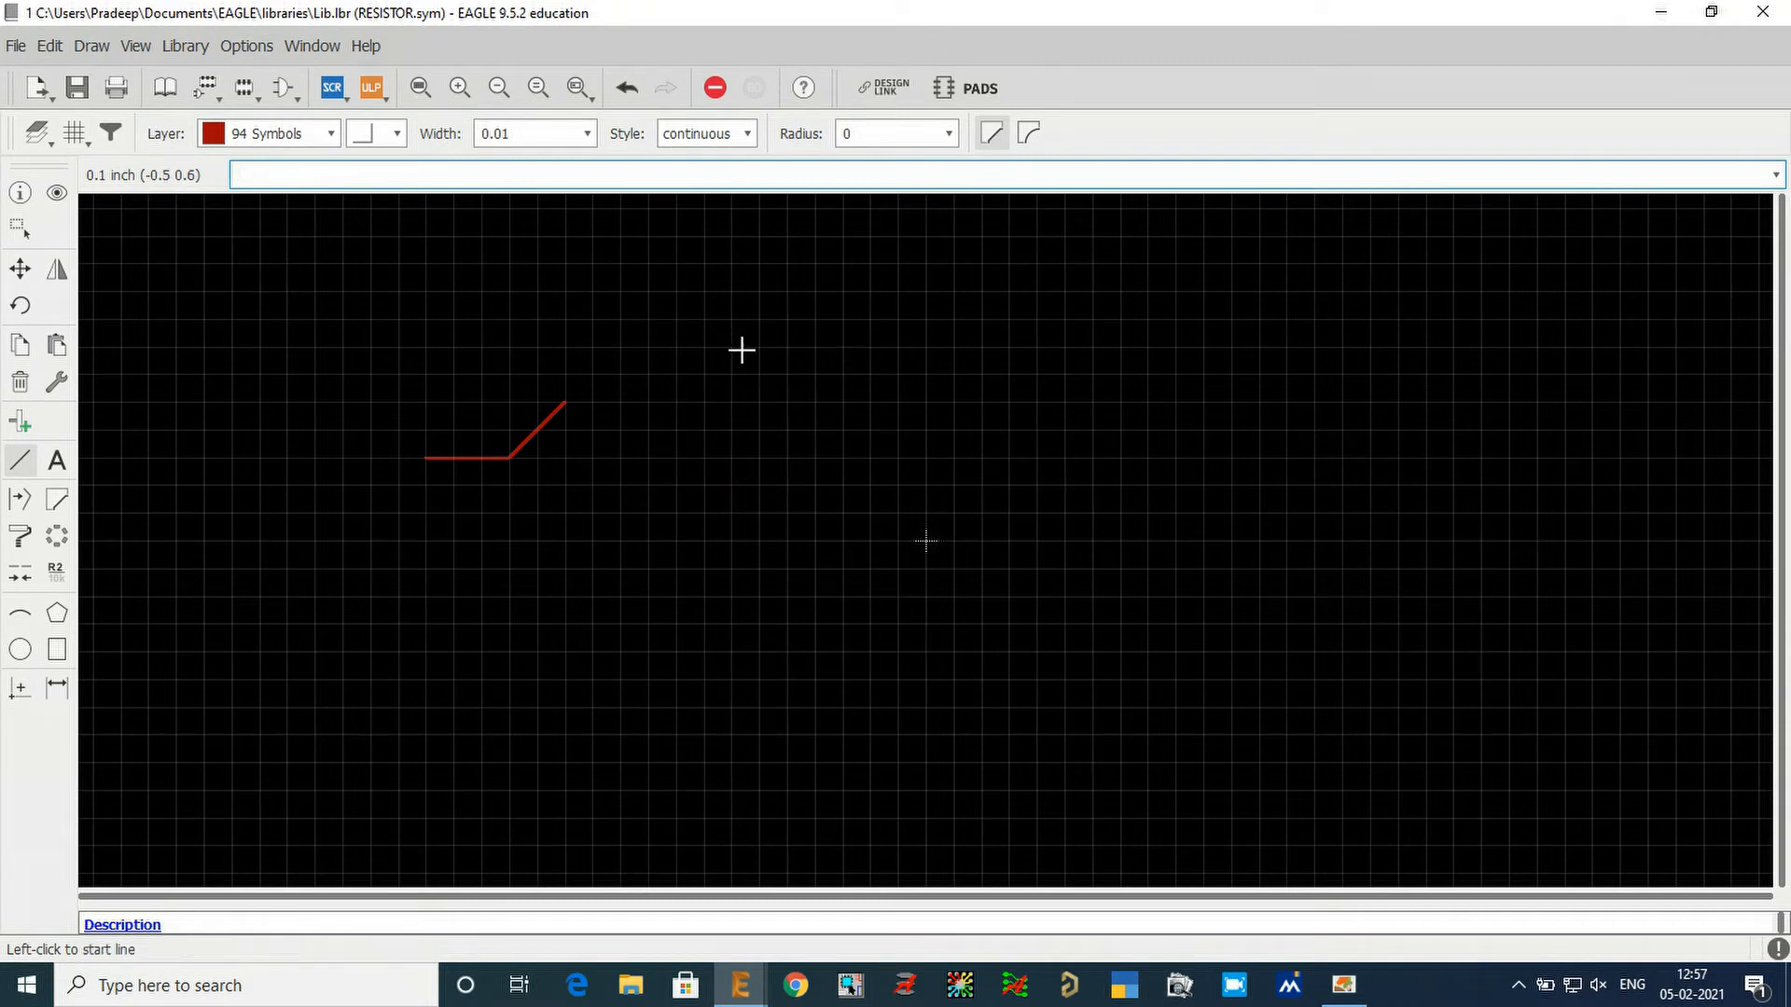
Delete the horizontal and diagonal segments of the test line.
{"action": "left_click", "coordinate": [20, 382]}
{"action": "left_click", "coordinate": [452, 457]}
{"action": "left_click", "coordinate": [519, 446]}
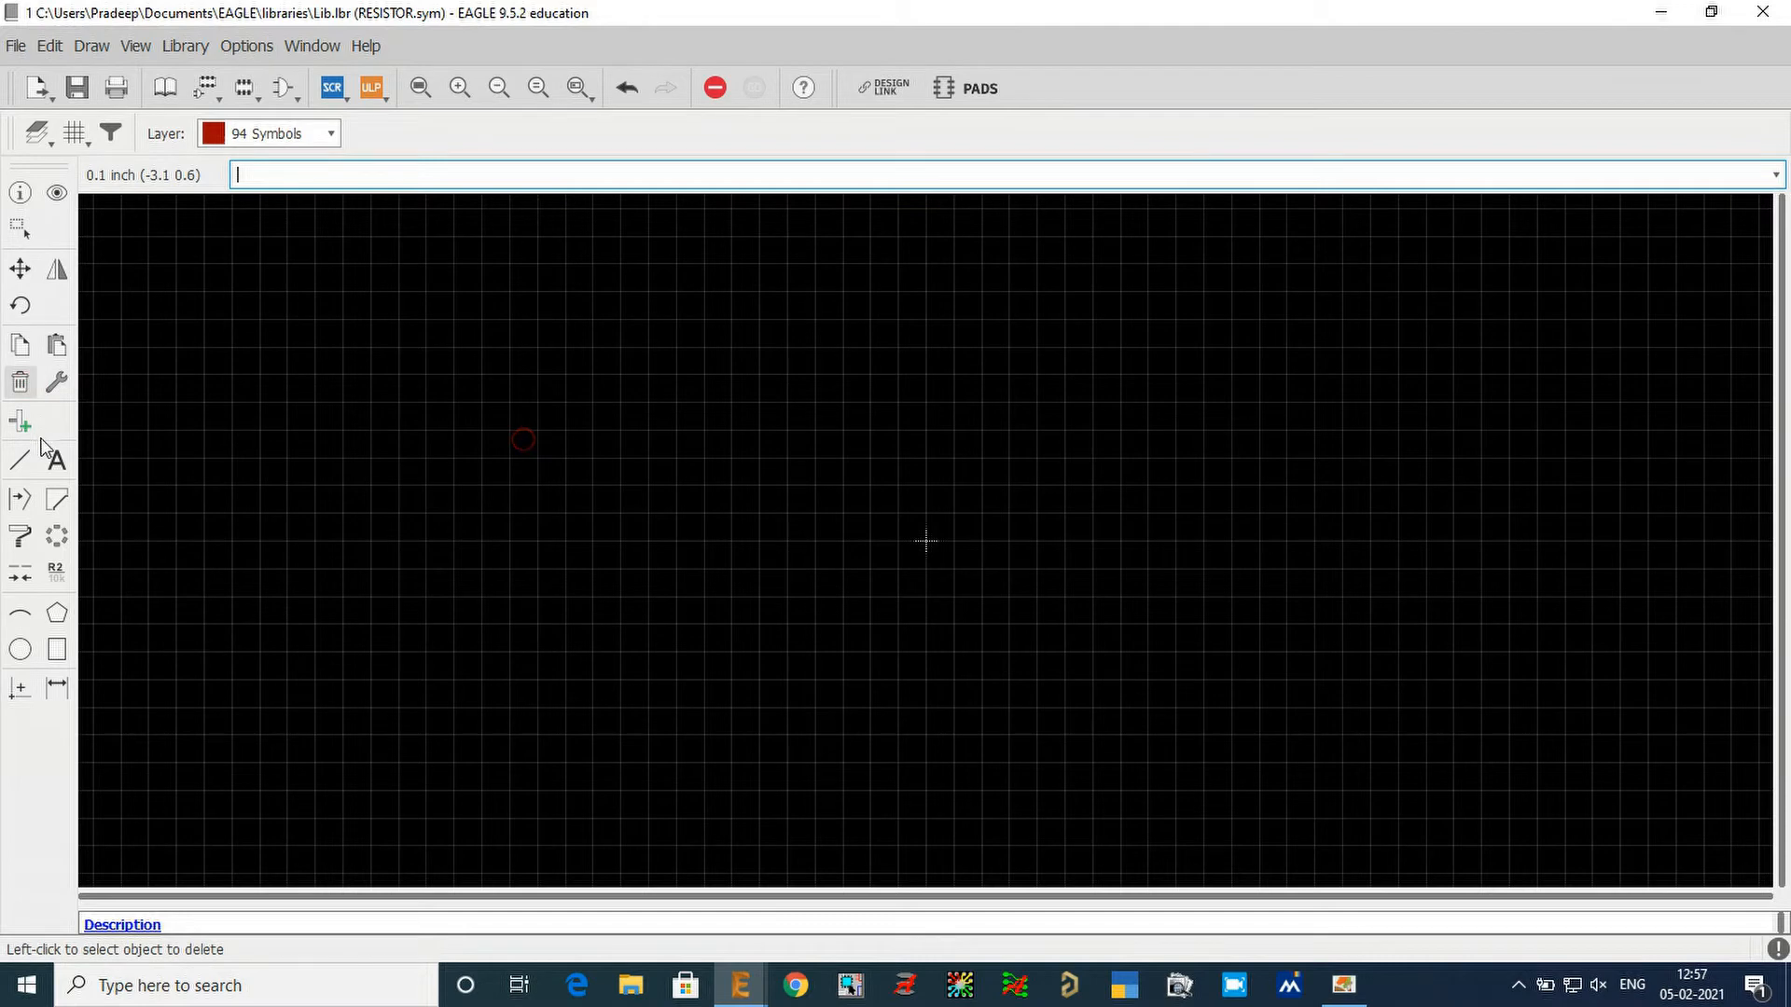
Activate the Line tool and set its wire bend to the straight, free-angle style.
{"action": "left_click", "coordinate": [20, 459]}
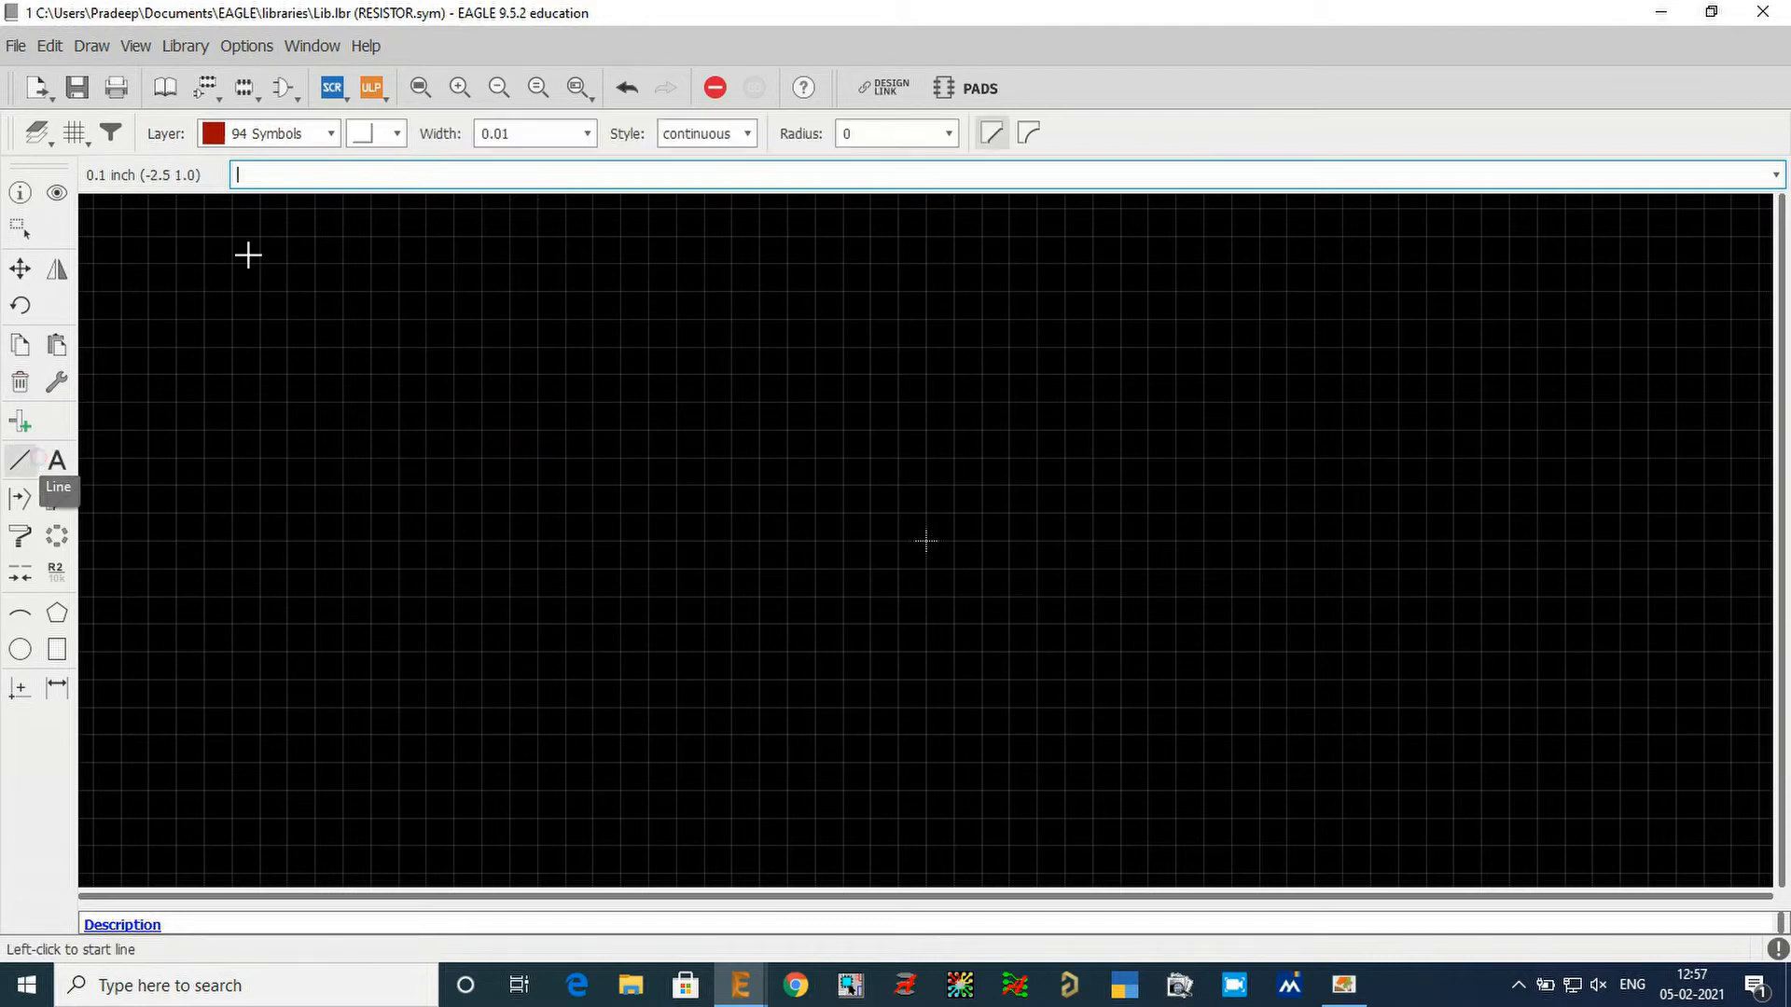
{"action": "left_click", "coordinate": [396, 133]}
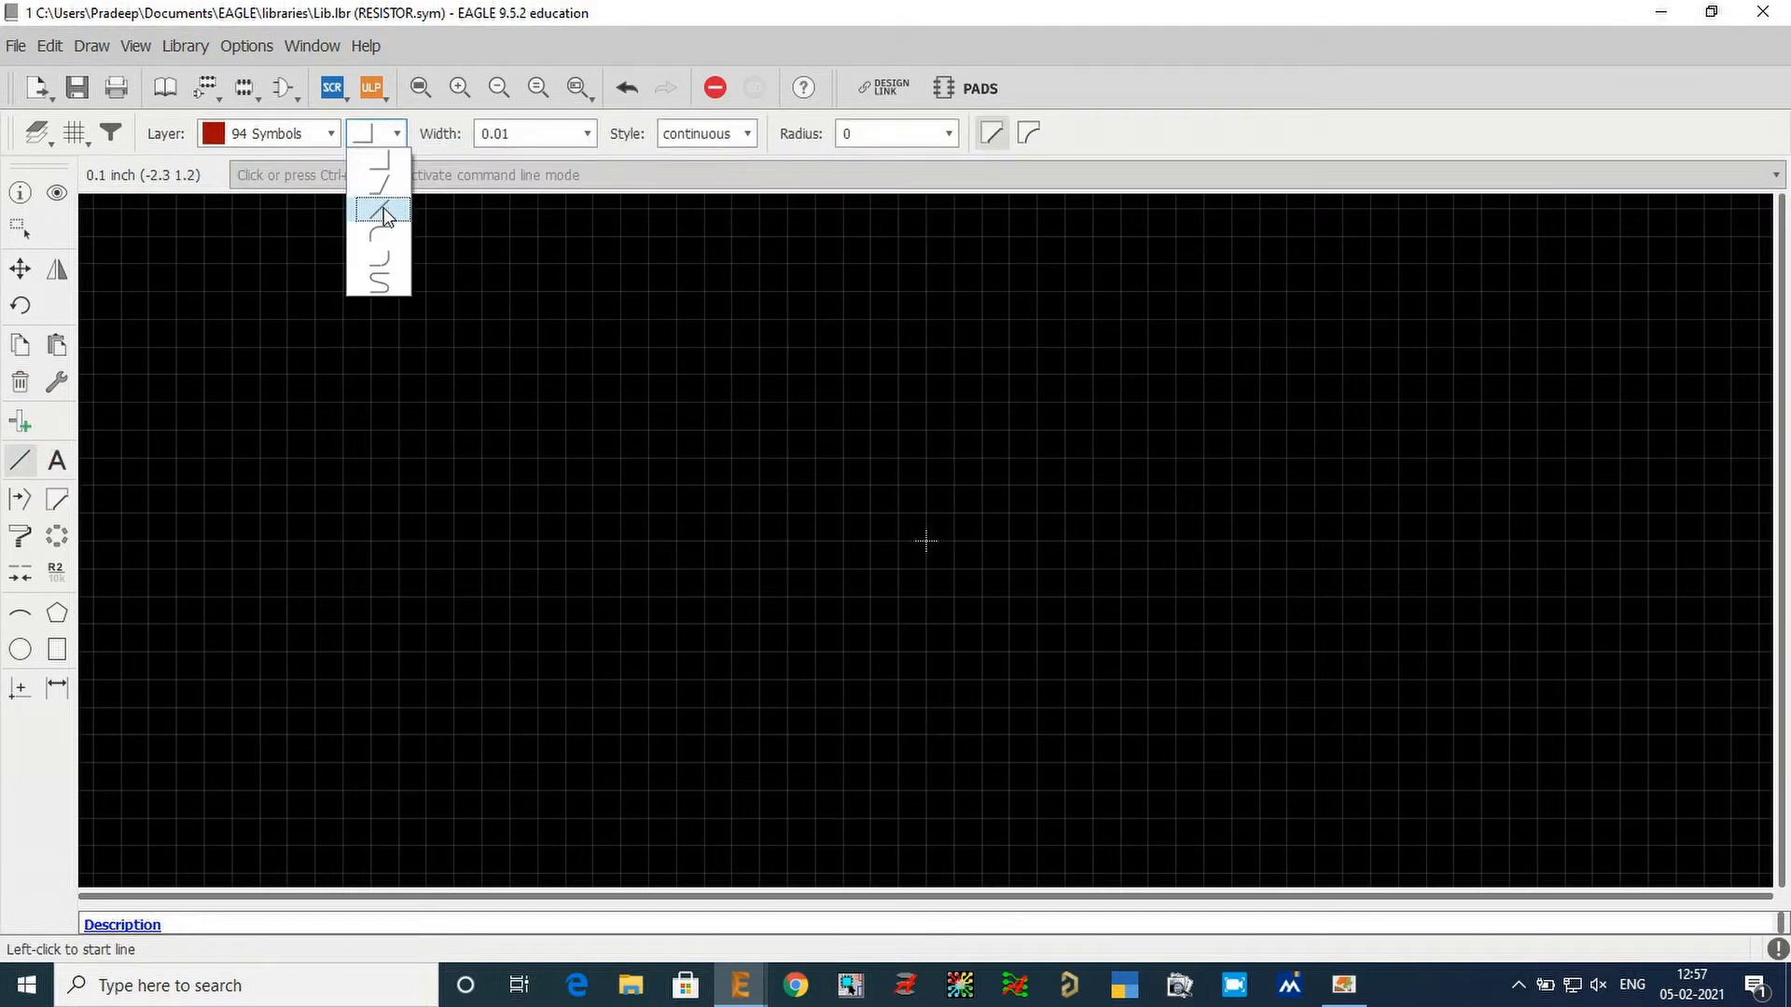
{"action": "left_click", "coordinate": [383, 209]}
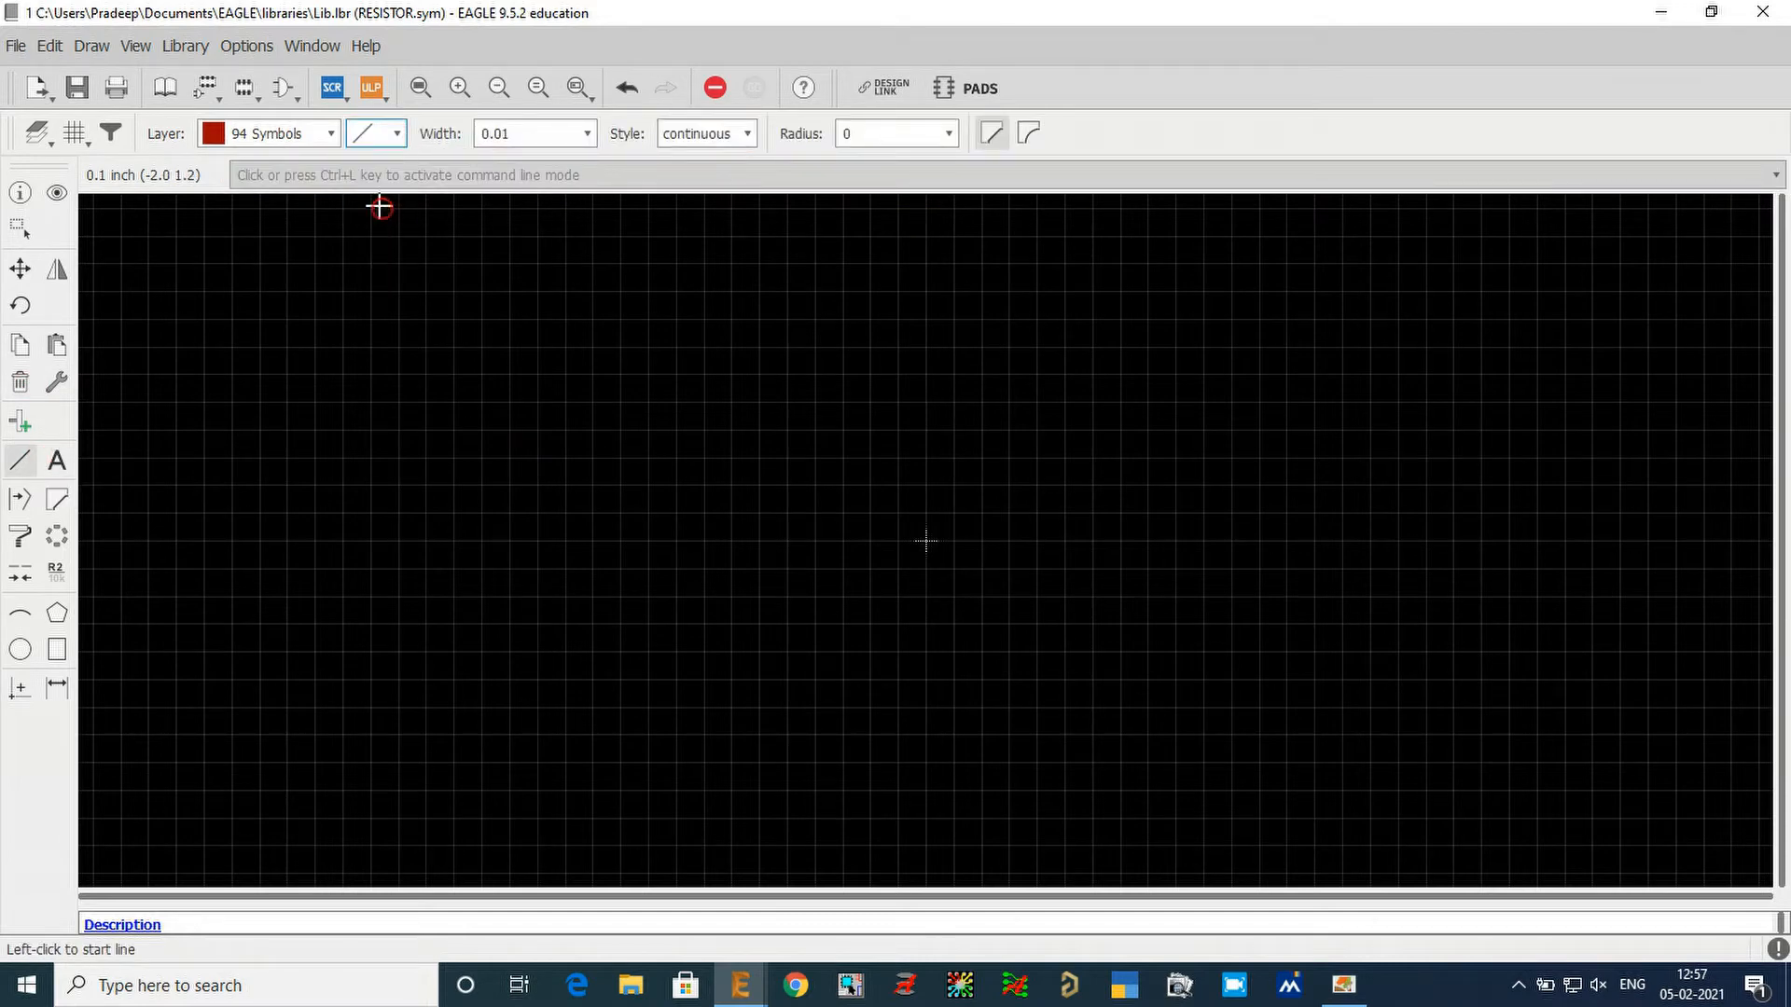
Try the straight wire bend with a freely angled multi-segment test line, and undo the line.
{"action": "left_click", "coordinate": [668, 572]}
{"action": "left_click", "coordinate": [611, 708]}
{"action": "left_click", "coordinate": [759, 651]}
{"action": "left_click", "coordinate": [731, 484]}
{"action": "double_click", "coordinate": [647, 484]}
{"action": "key", "text": "ctrl+z"}
{"action": "key", "text": "ctrl+z"}
{"action": "key", "text": "ctrl+z"}
{"action": "key", "text": "ctrl+z"}
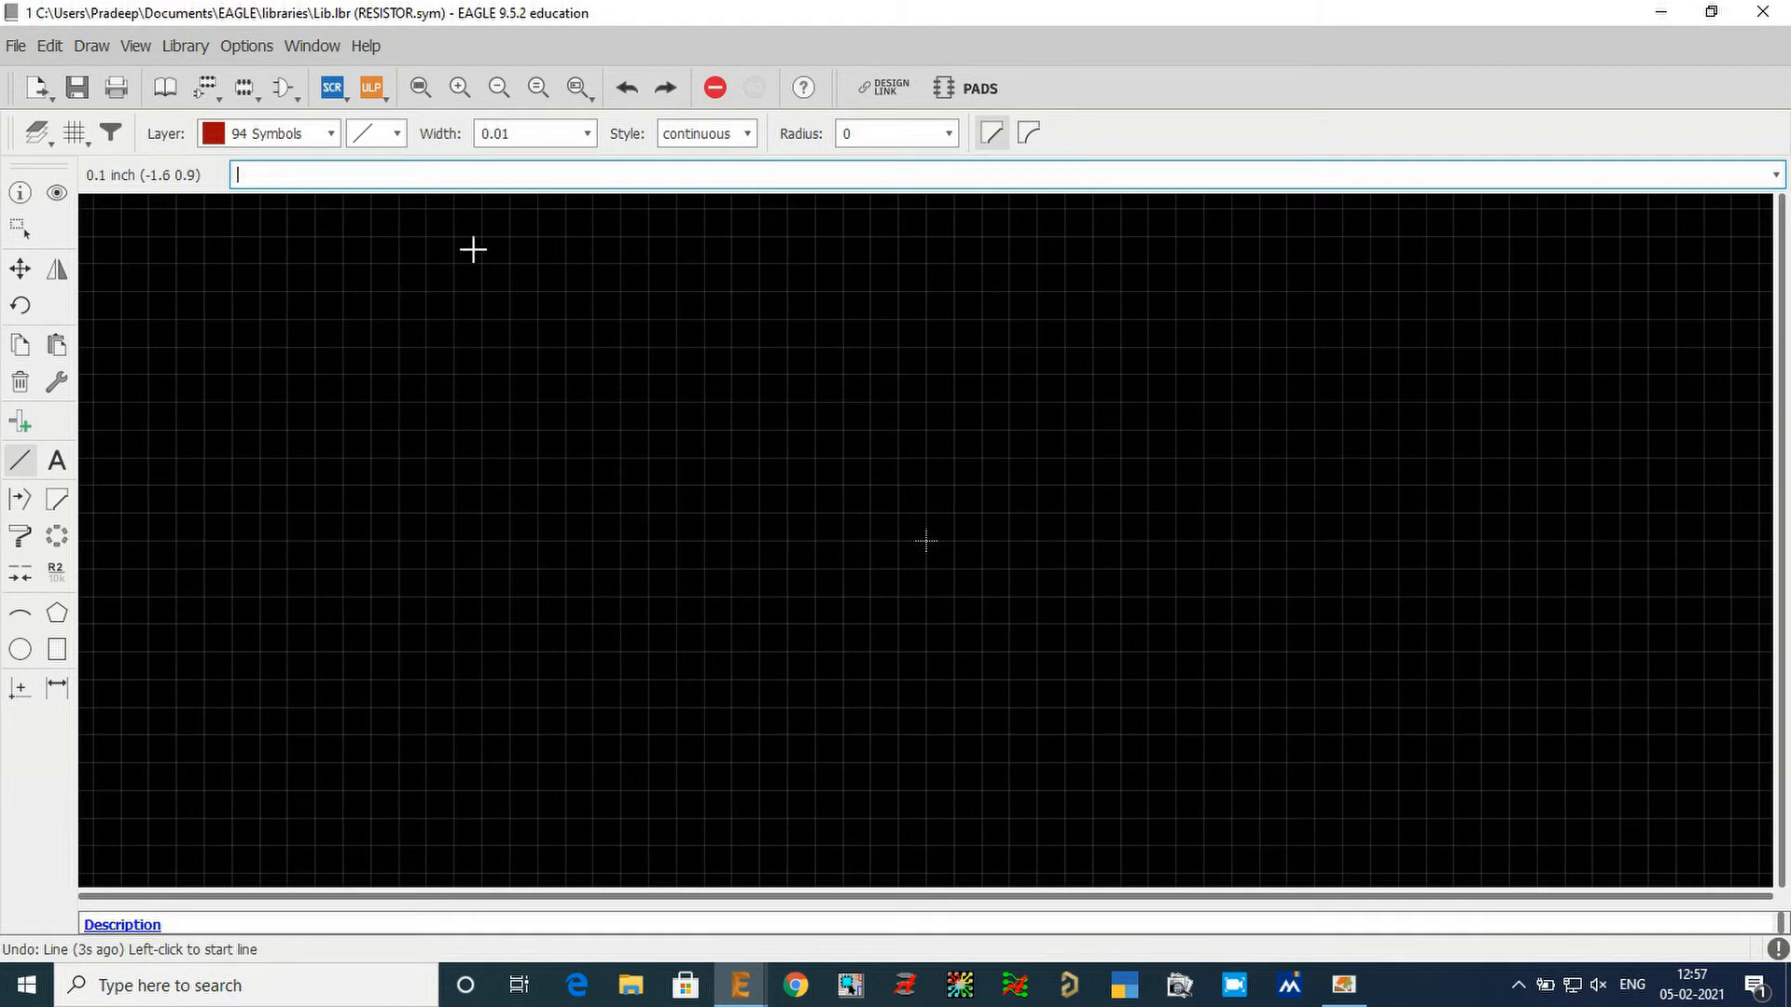
Draw a horizontal test line about 1.3 inch long in the continuous style above the origin.
{"action": "left_click", "coordinate": [17, 465]}
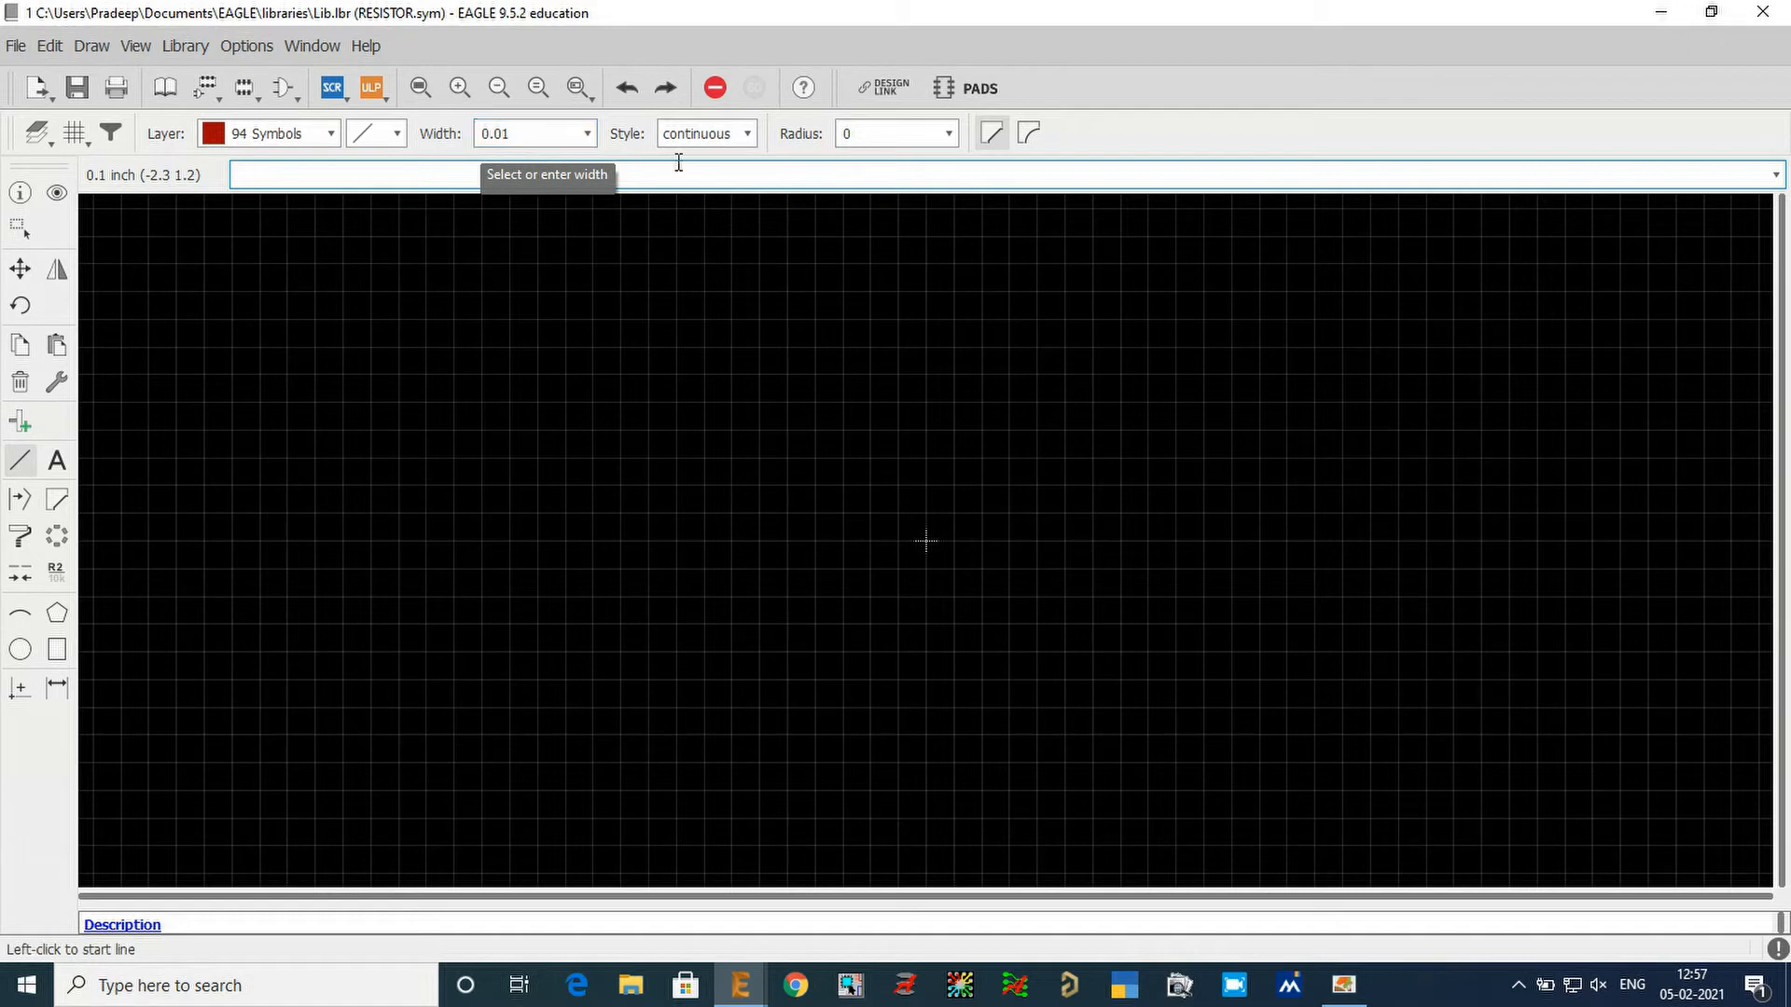
{"action": "left_click", "coordinate": [752, 136]}
{"action": "left_click", "coordinate": [747, 162]}
{"action": "left_click", "coordinate": [544, 320]}
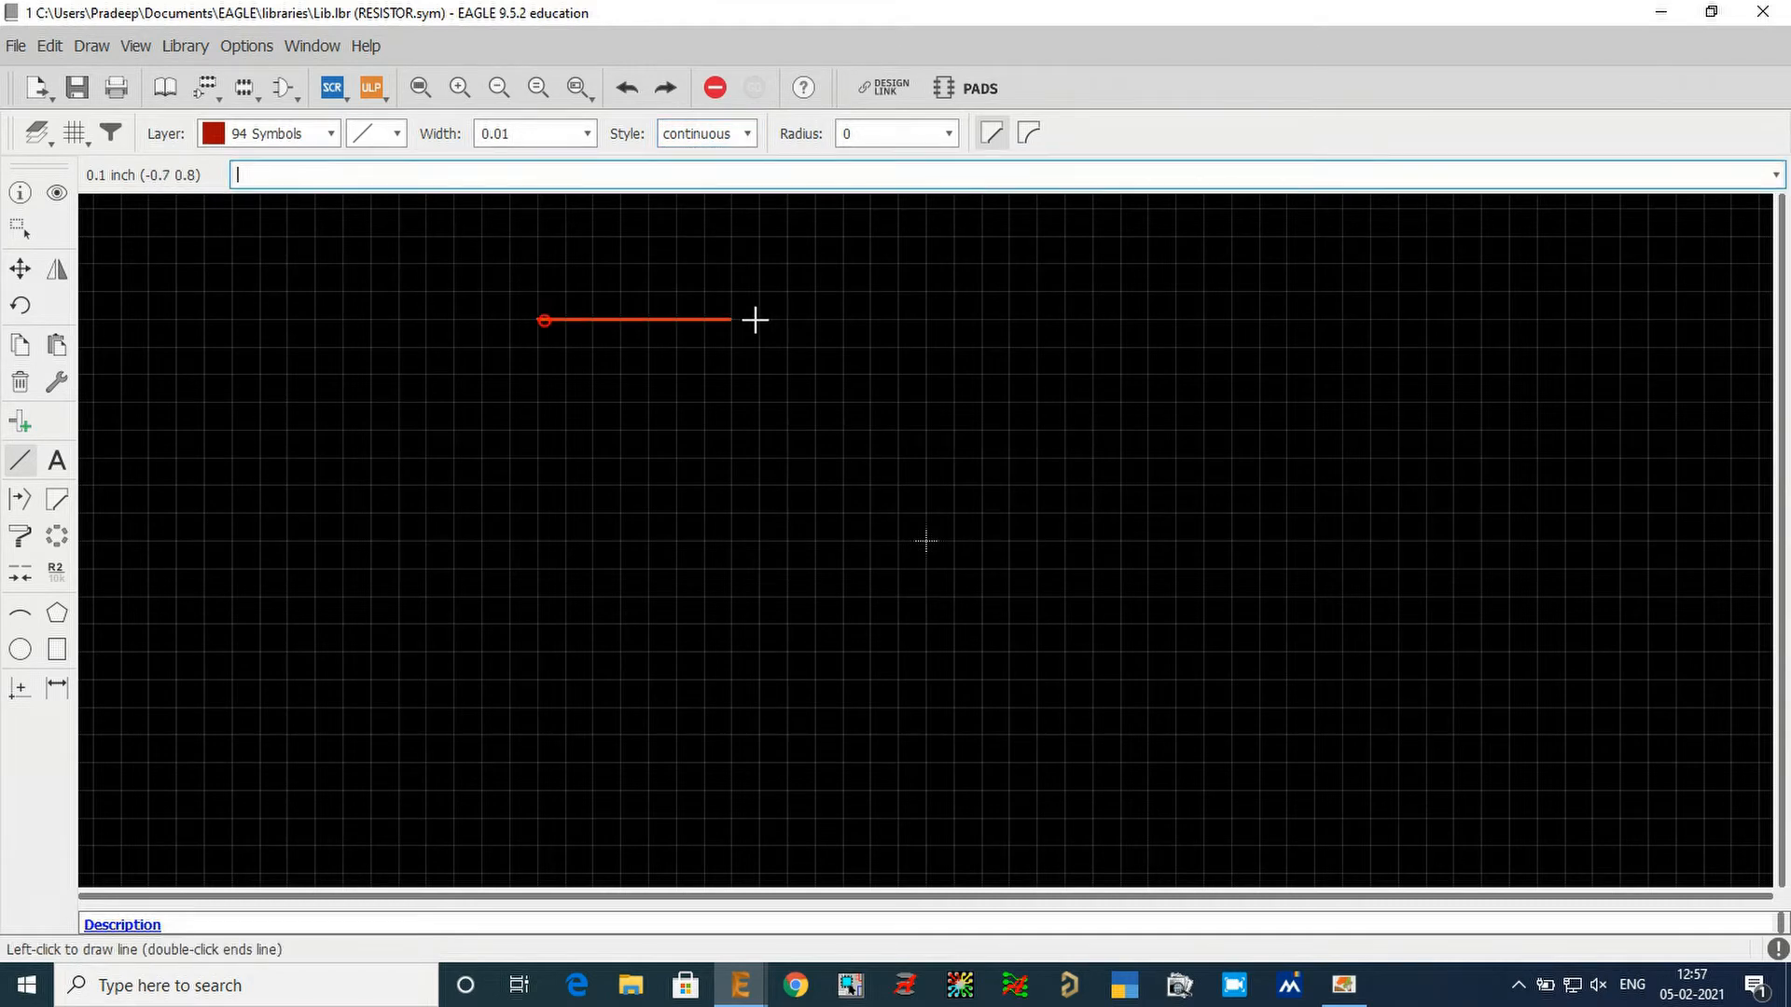
{"action": "double_click", "coordinate": [904, 322]}
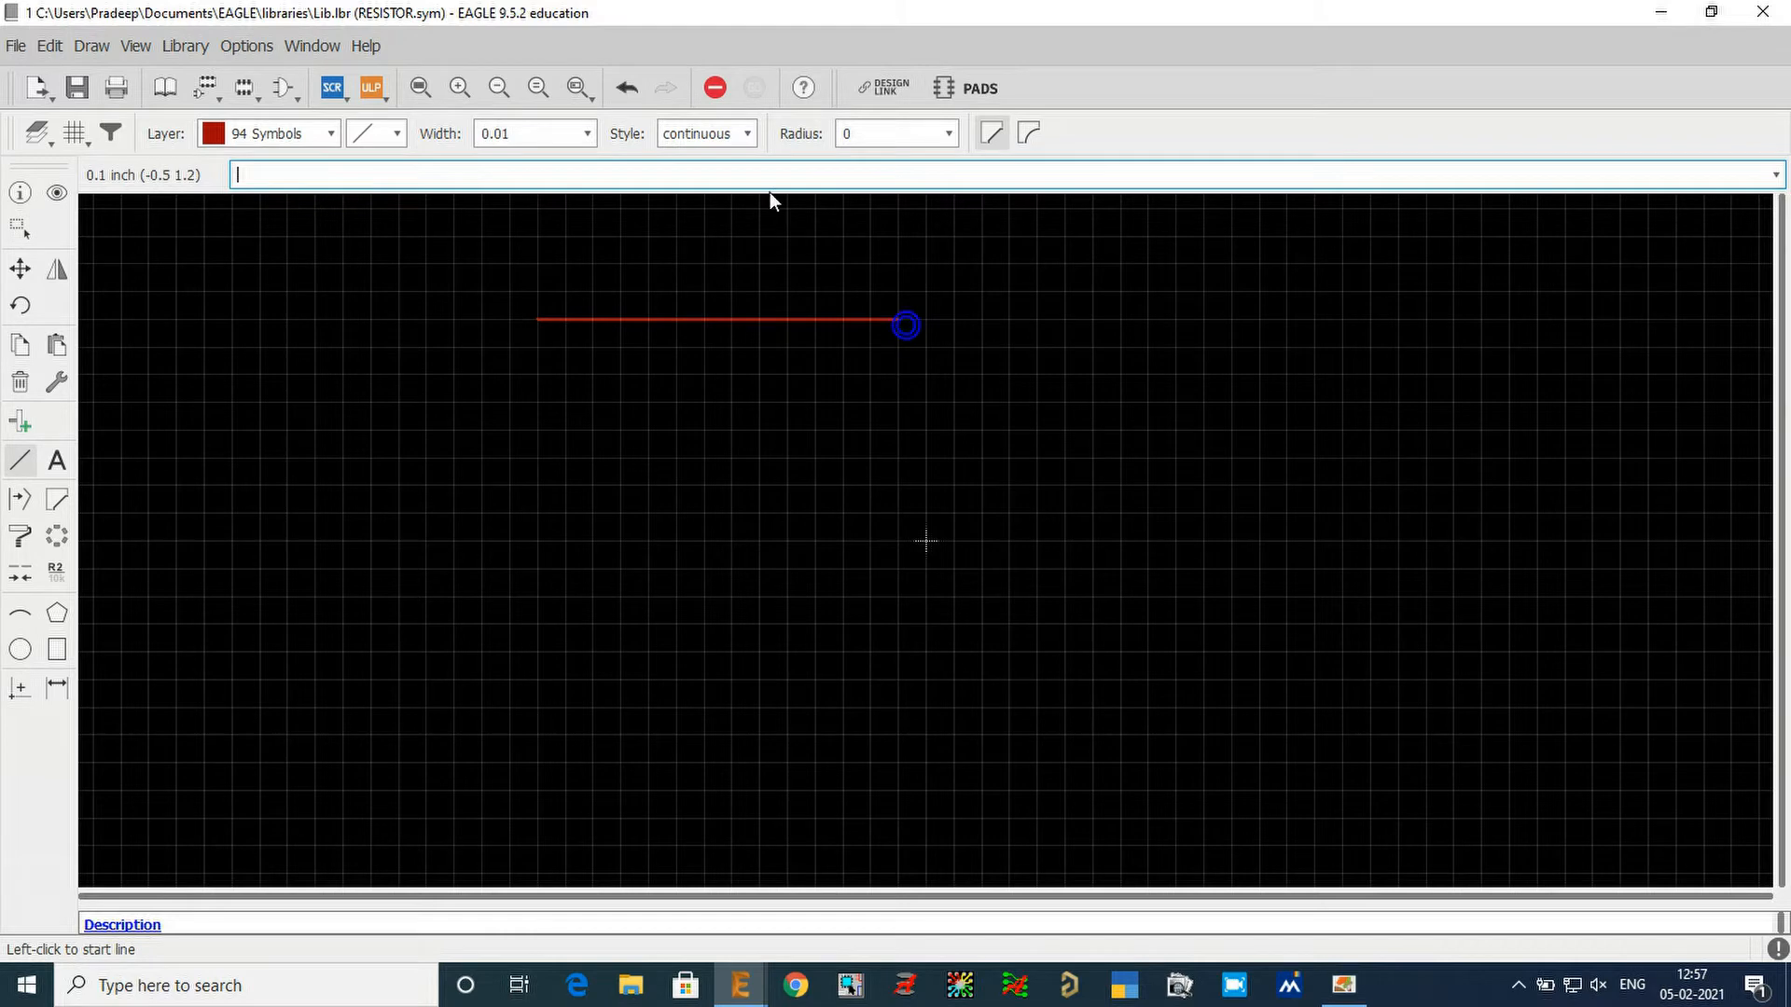
Set the line style to longdash and draw a matching horizontal test line below the continuous one.
{"action": "left_click", "coordinate": [747, 136]}
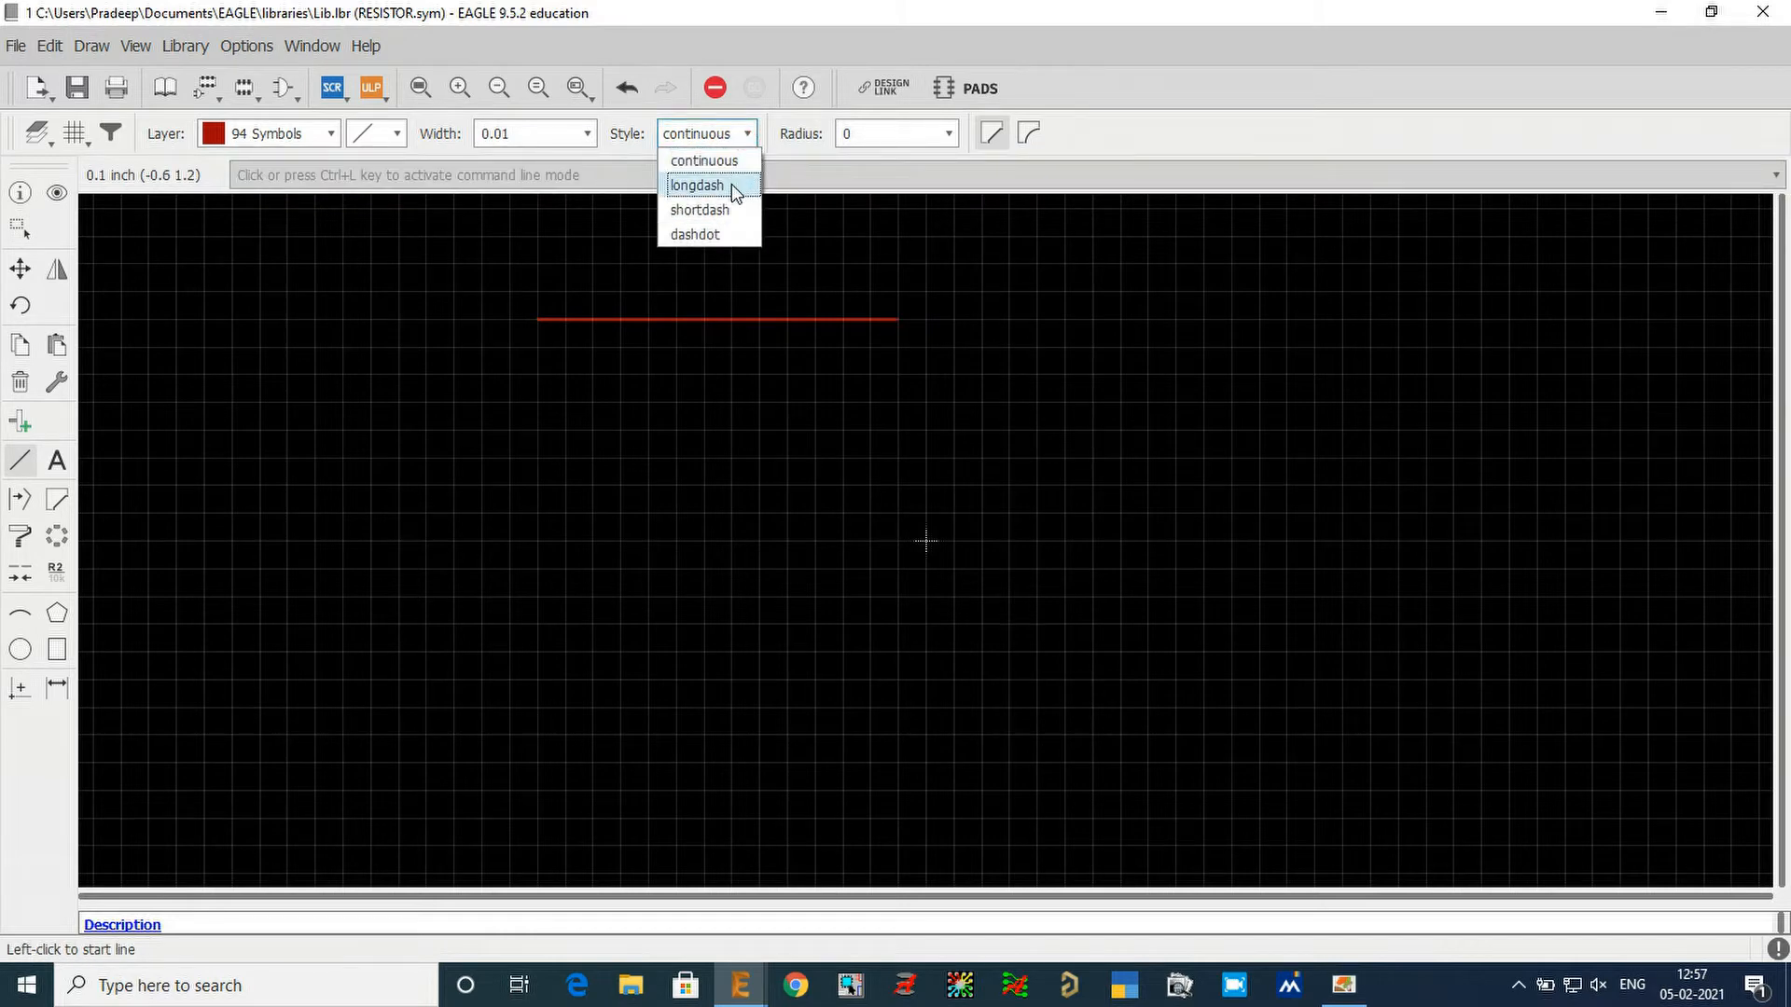
{"action": "left_click", "coordinate": [731, 183]}
{"action": "left_click", "coordinate": [541, 376]}
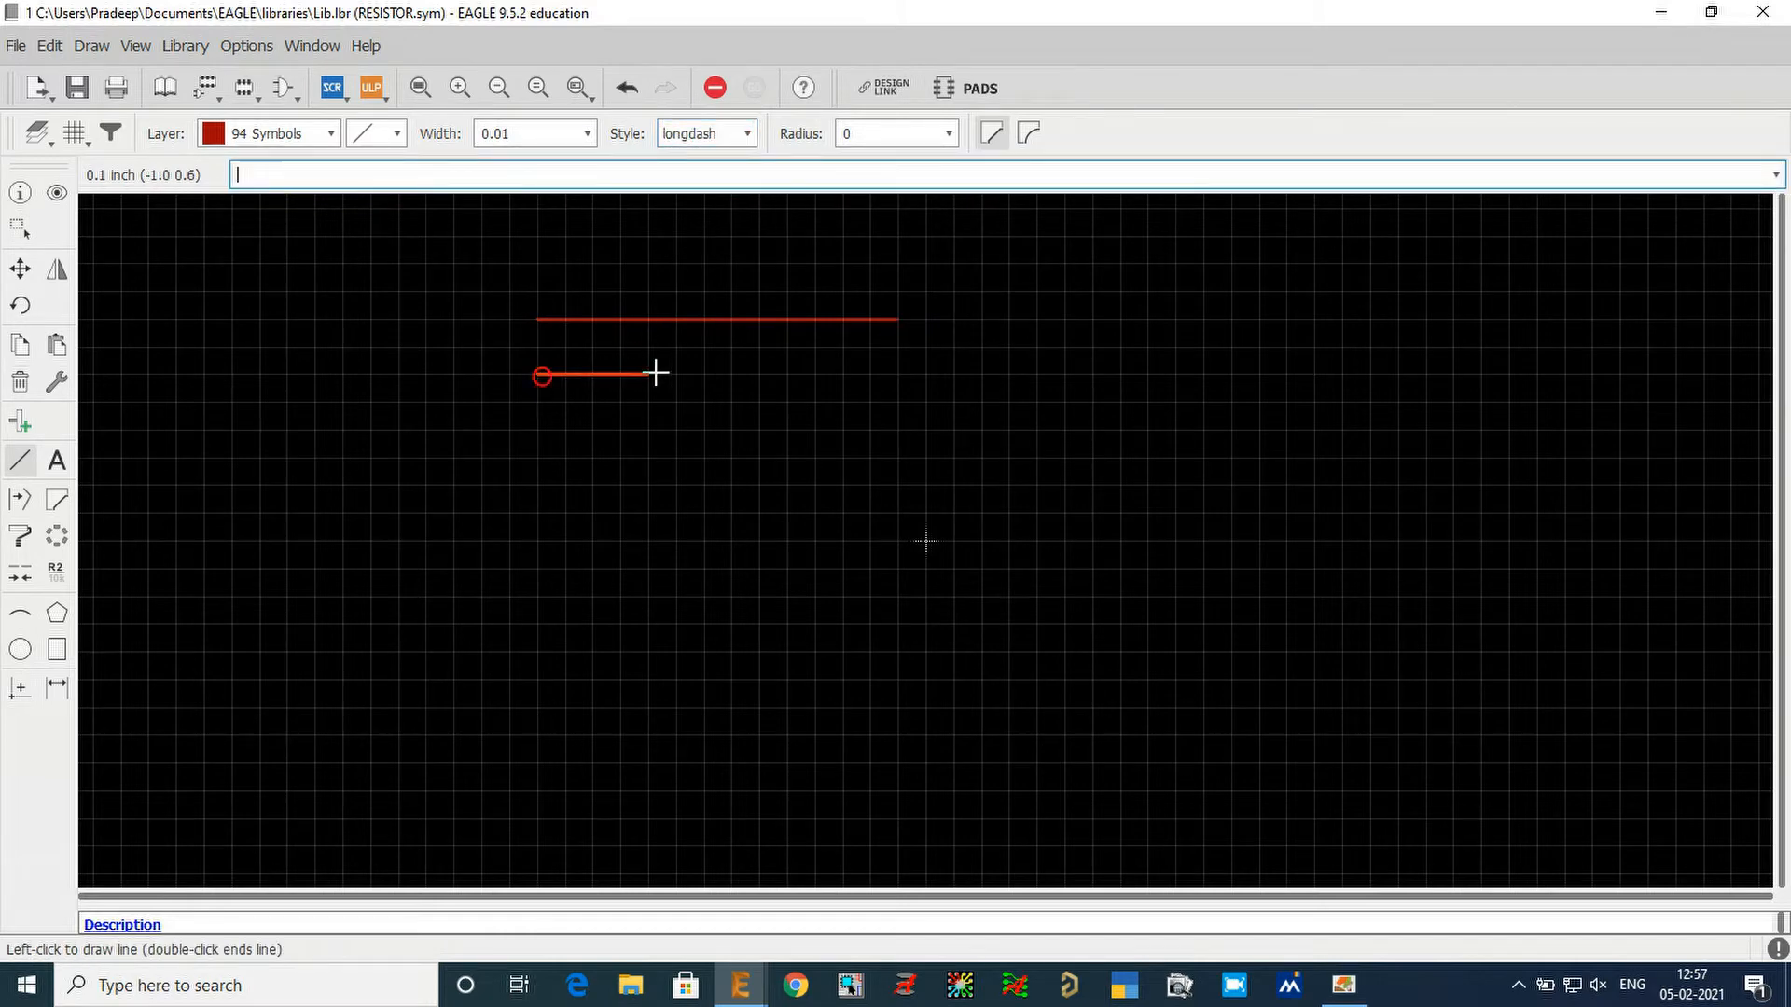
{"action": "double_click", "coordinate": [897, 375]}
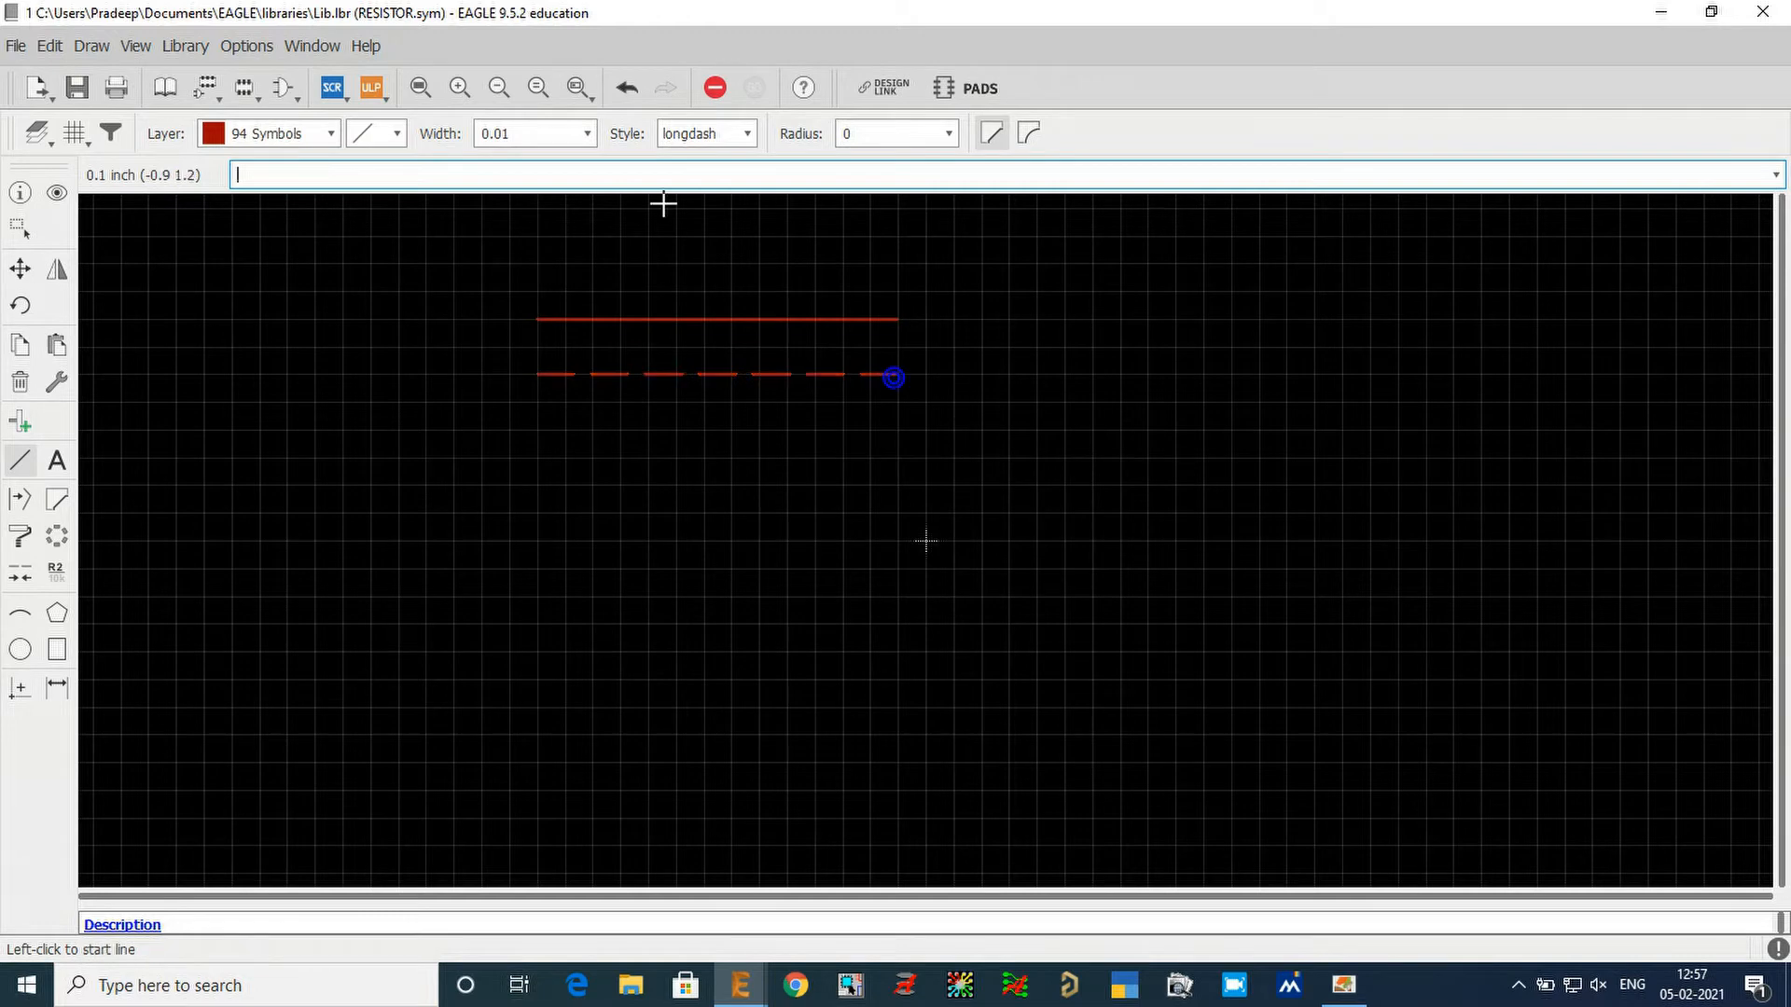
Change the line style to shortdash and draw a third parallel test line of about 1.3 inch.
{"action": "left_click", "coordinate": [726, 135]}
{"action": "left_click", "coordinate": [726, 211]}
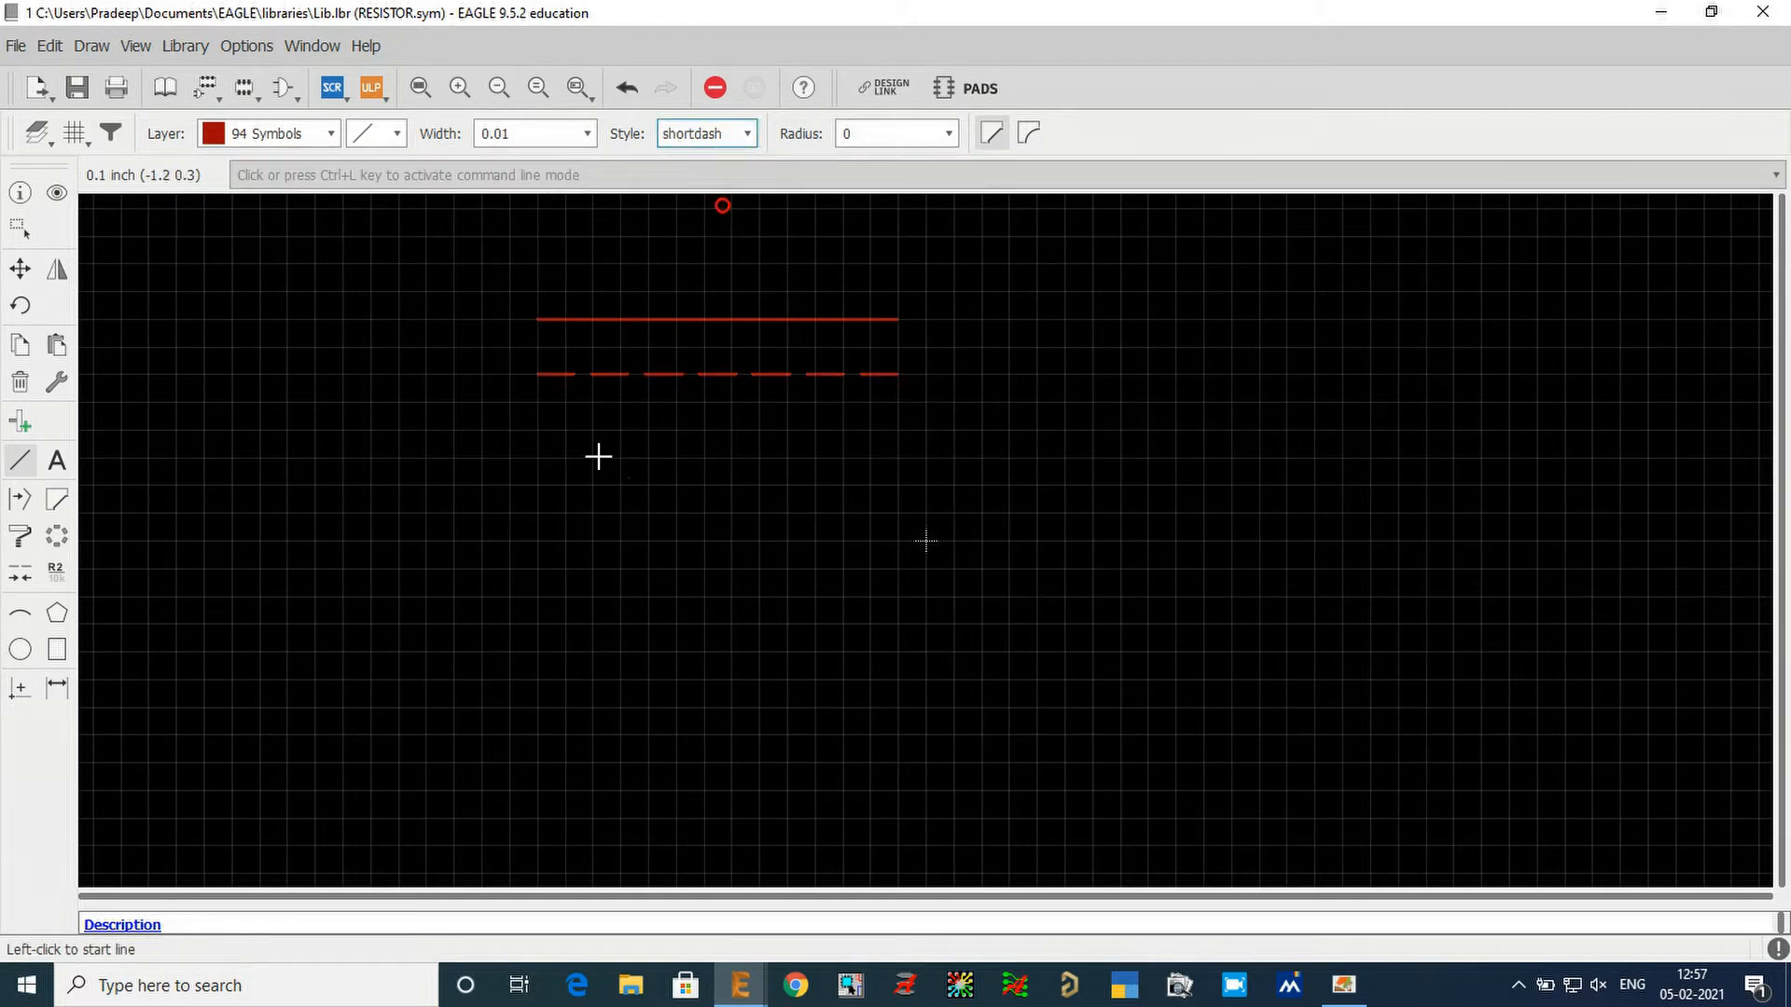
{"action": "left_click", "coordinate": [540, 428]}
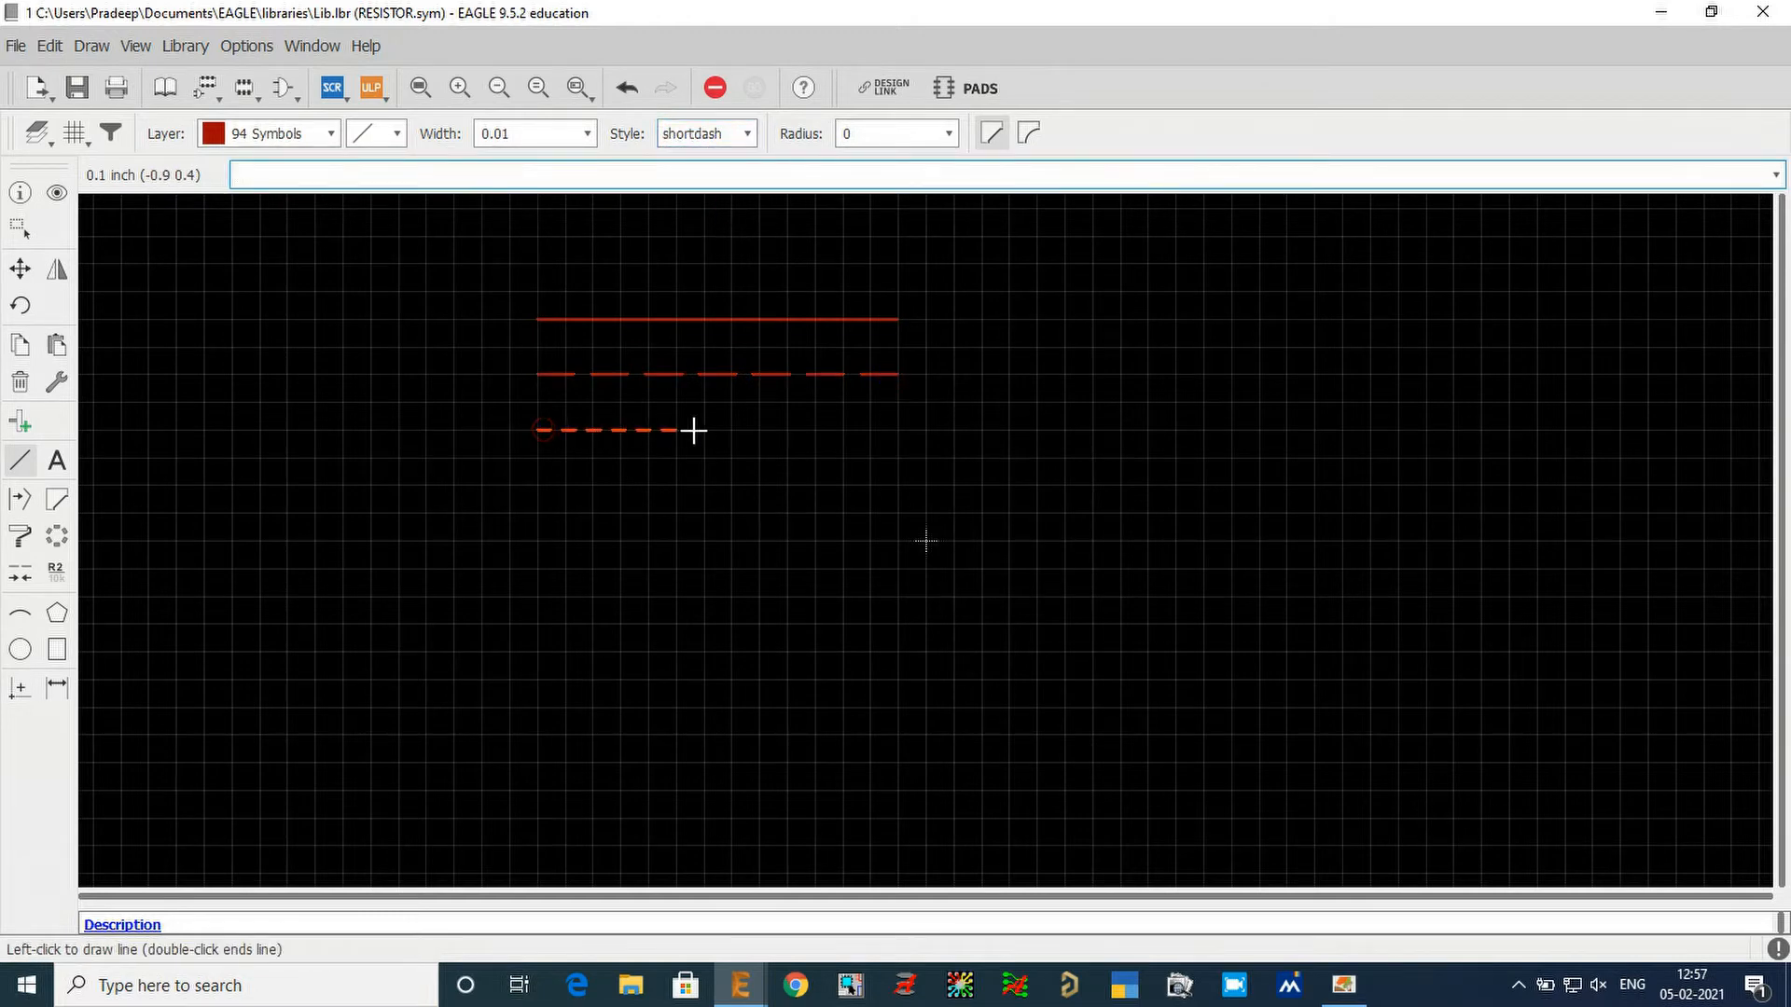
{"action": "double_click", "coordinate": [901, 431]}
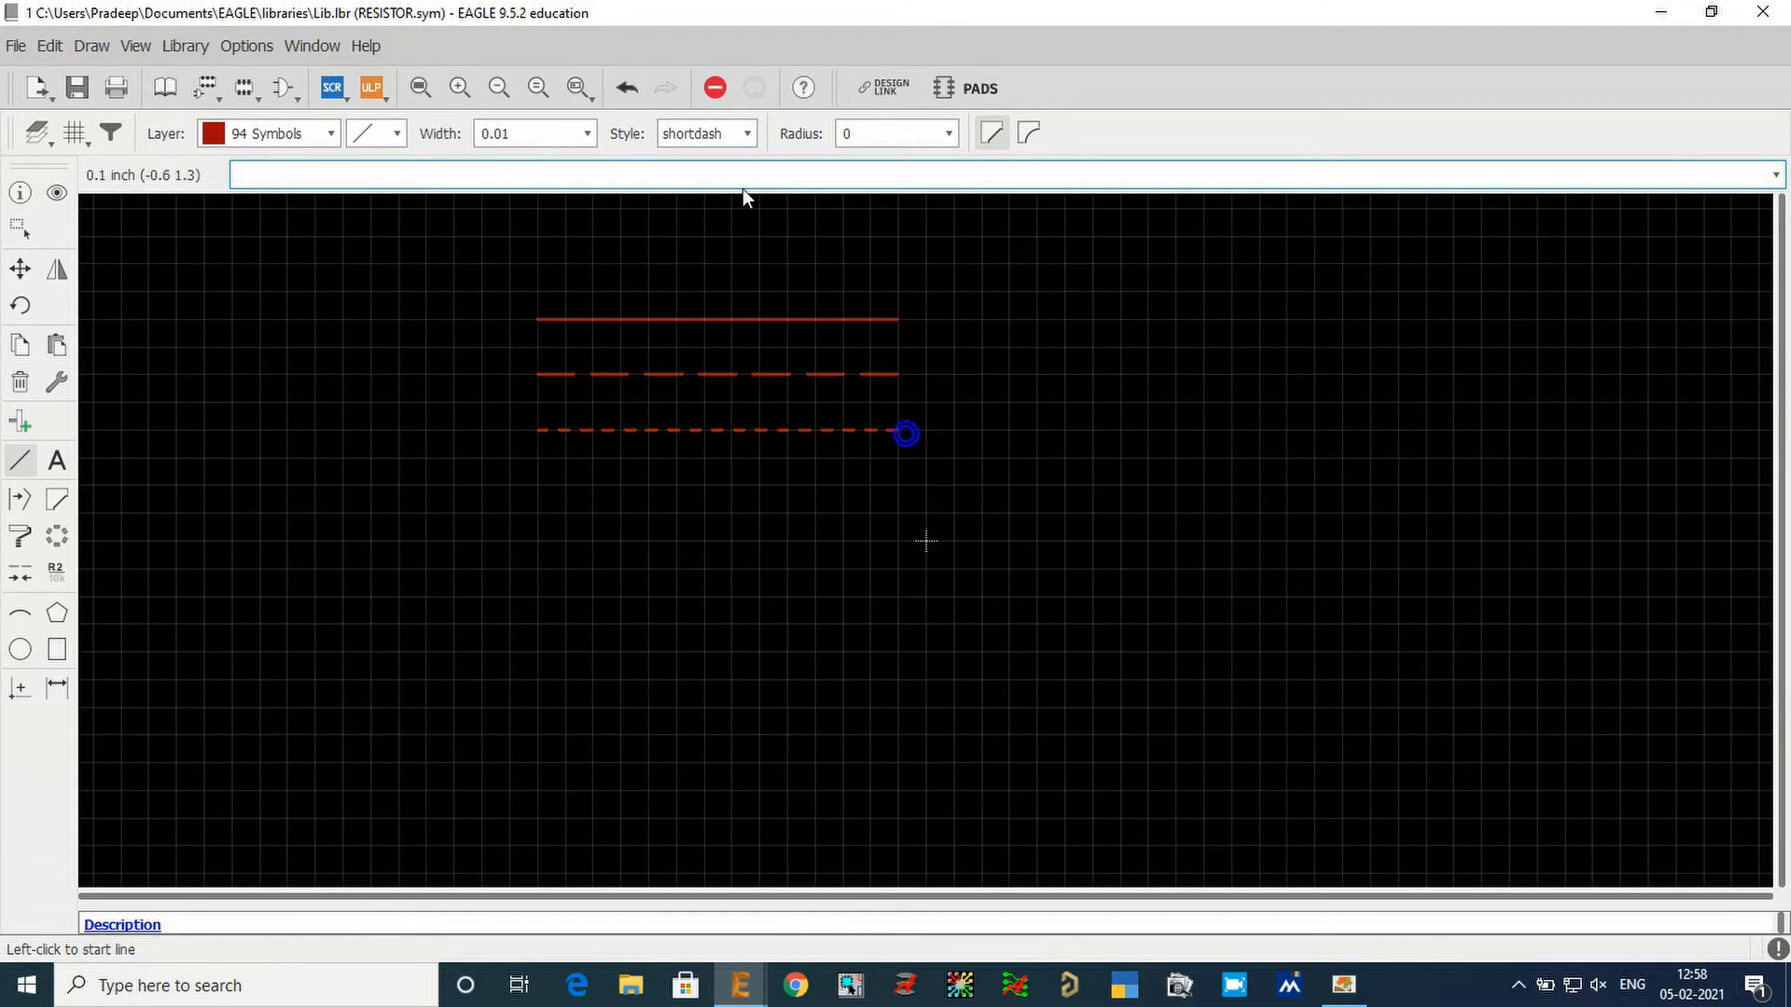
Switch the line style to dashdot and draw a fourth parallel test line below the shortdash one.
{"action": "left_click", "coordinate": [709, 135]}
{"action": "left_click", "coordinate": [716, 234]}
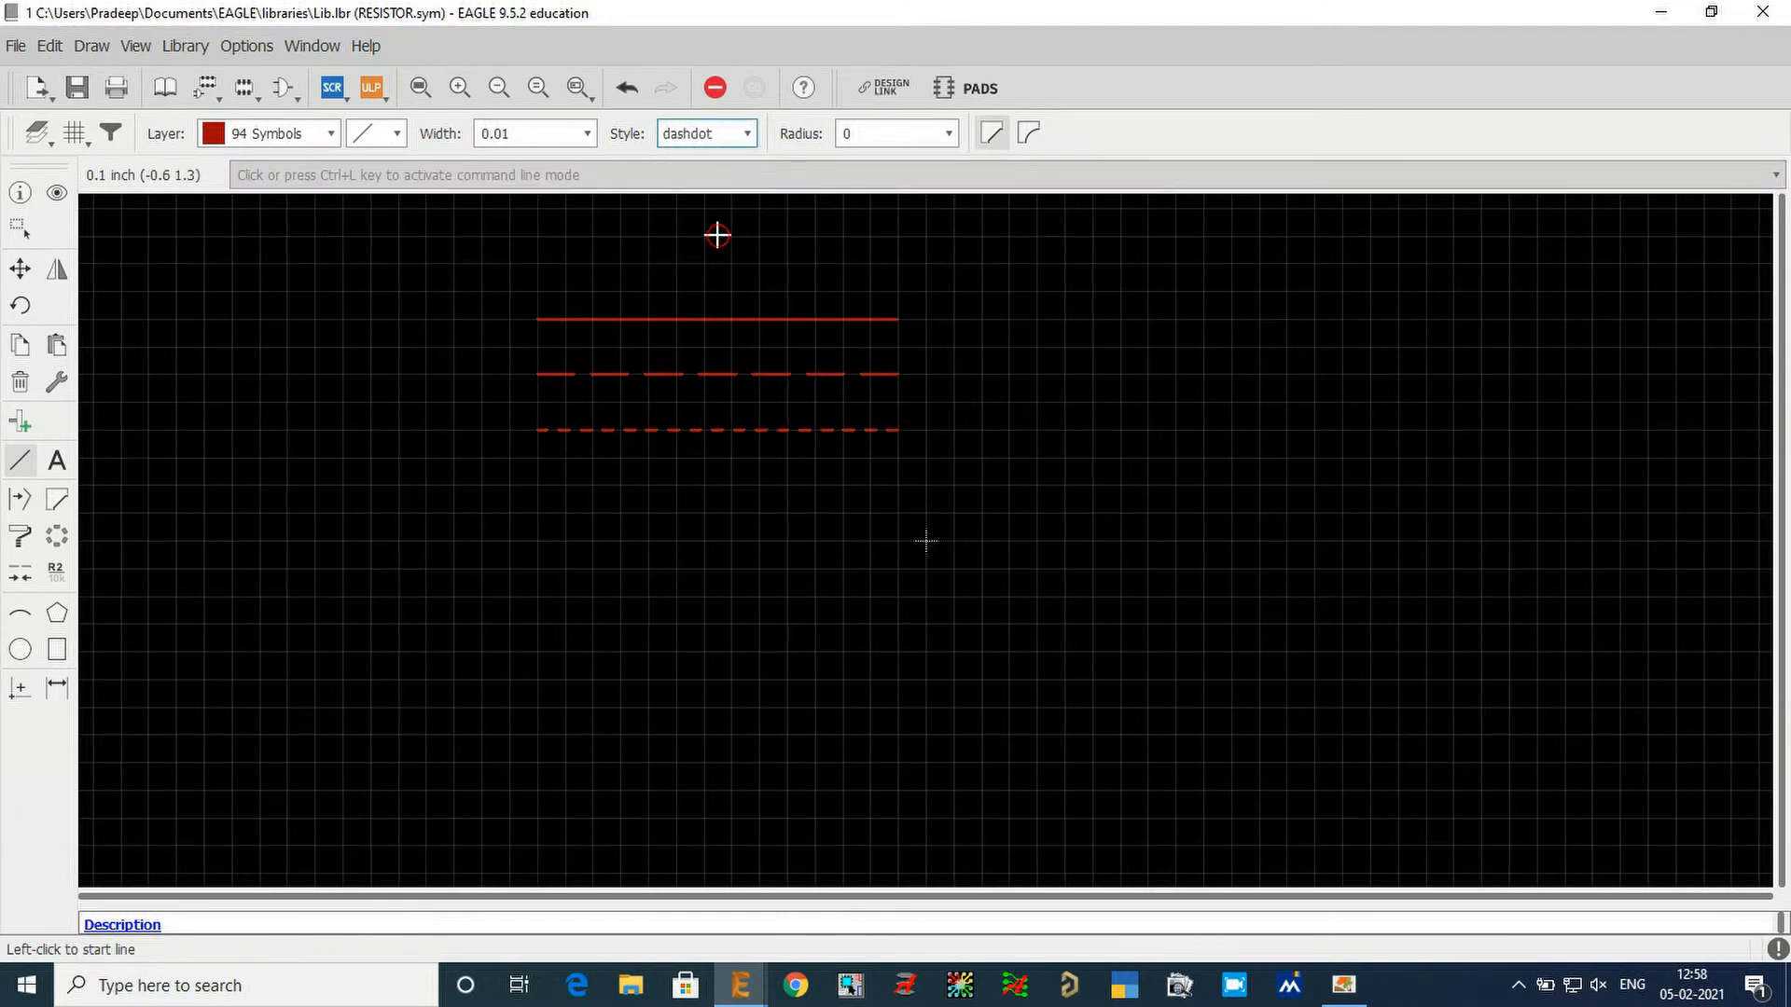
{"action": "left_click", "coordinate": [544, 481]}
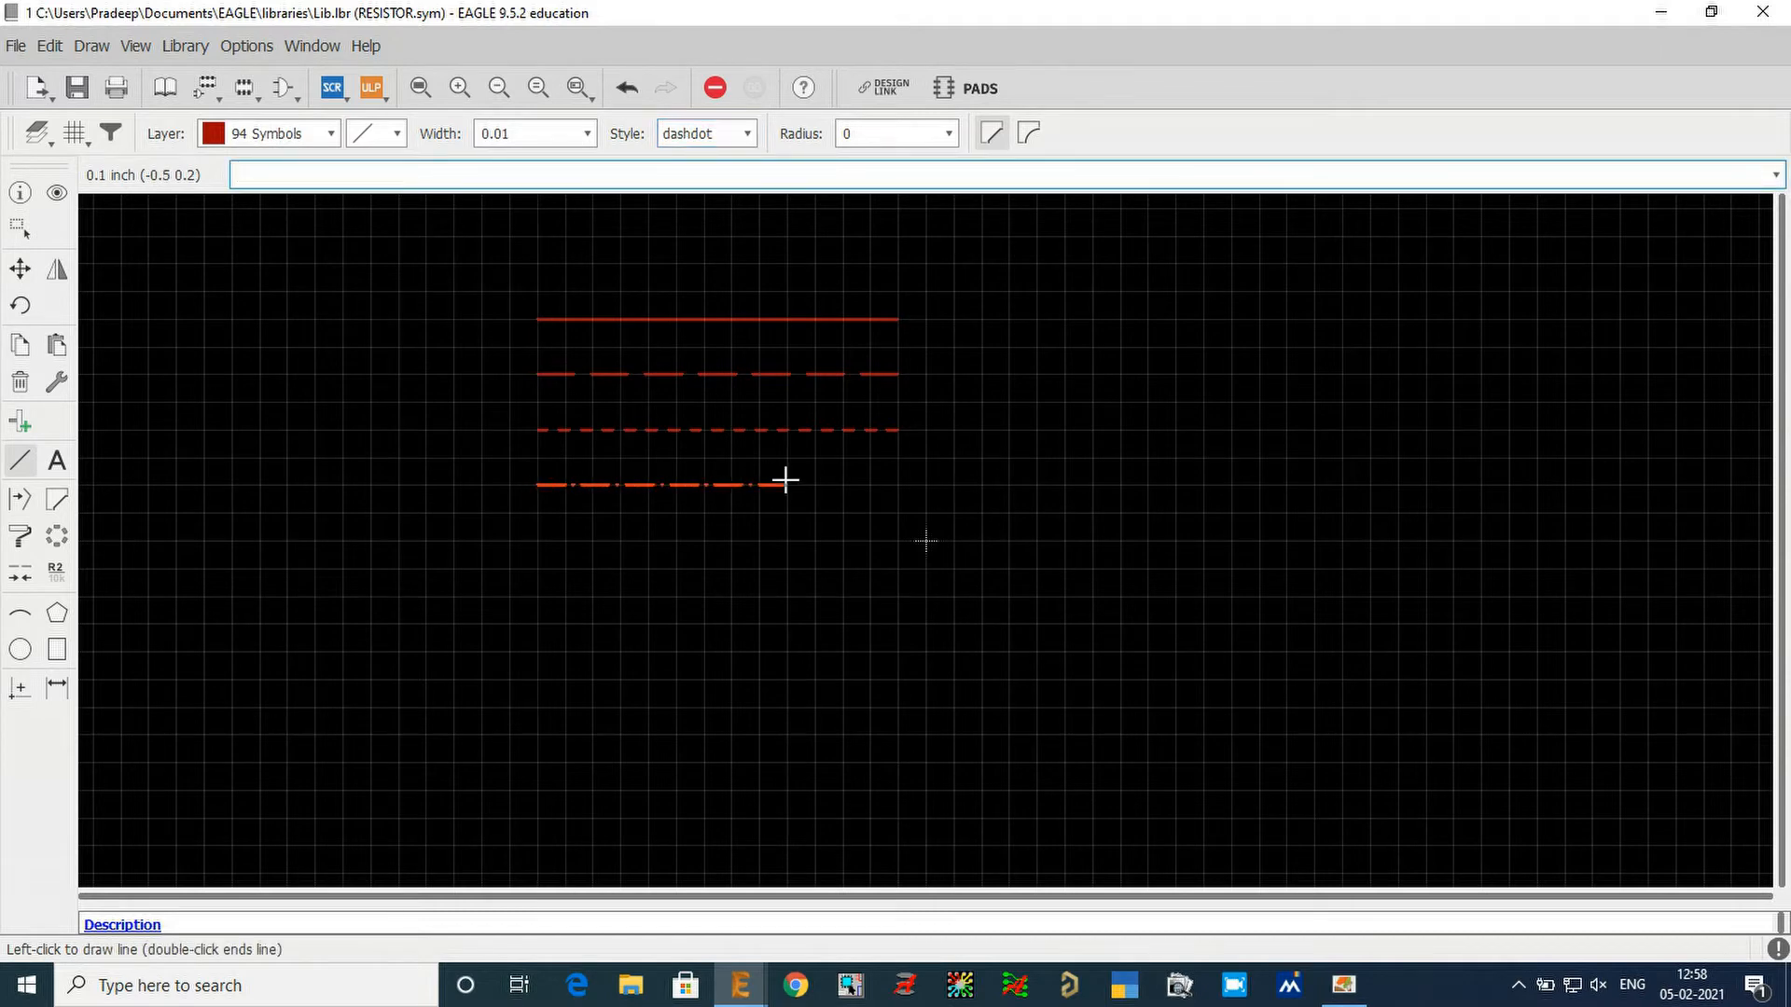
{"action": "double_click", "coordinate": [887, 482]}
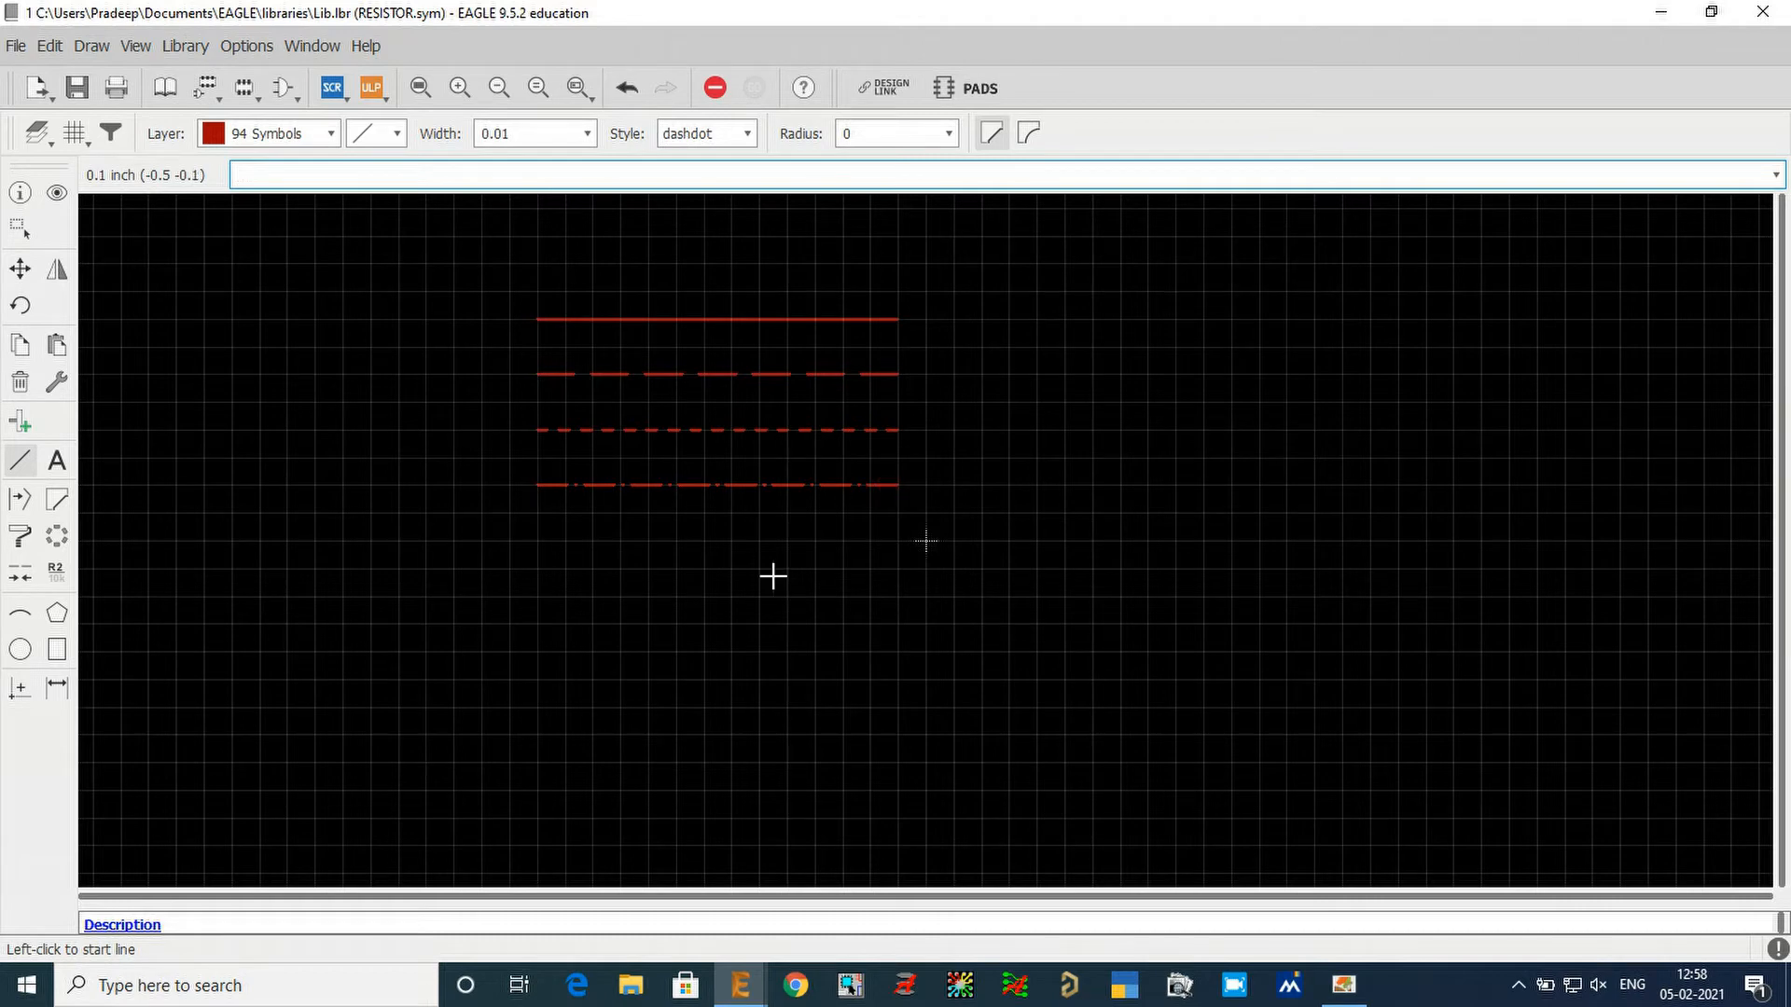
Group all four test lines and delete the whole group.
{"action": "left_click", "coordinate": [20, 229]}
{"action": "left_click_drag", "start_coordinate": [494, 275], "coordinate": [987, 514]}
{"action": "left_click", "coordinate": [20, 382]}
{"action": "right_click", "coordinate": [318, 404]}
{"action": "left_click", "coordinate": [319, 404]}
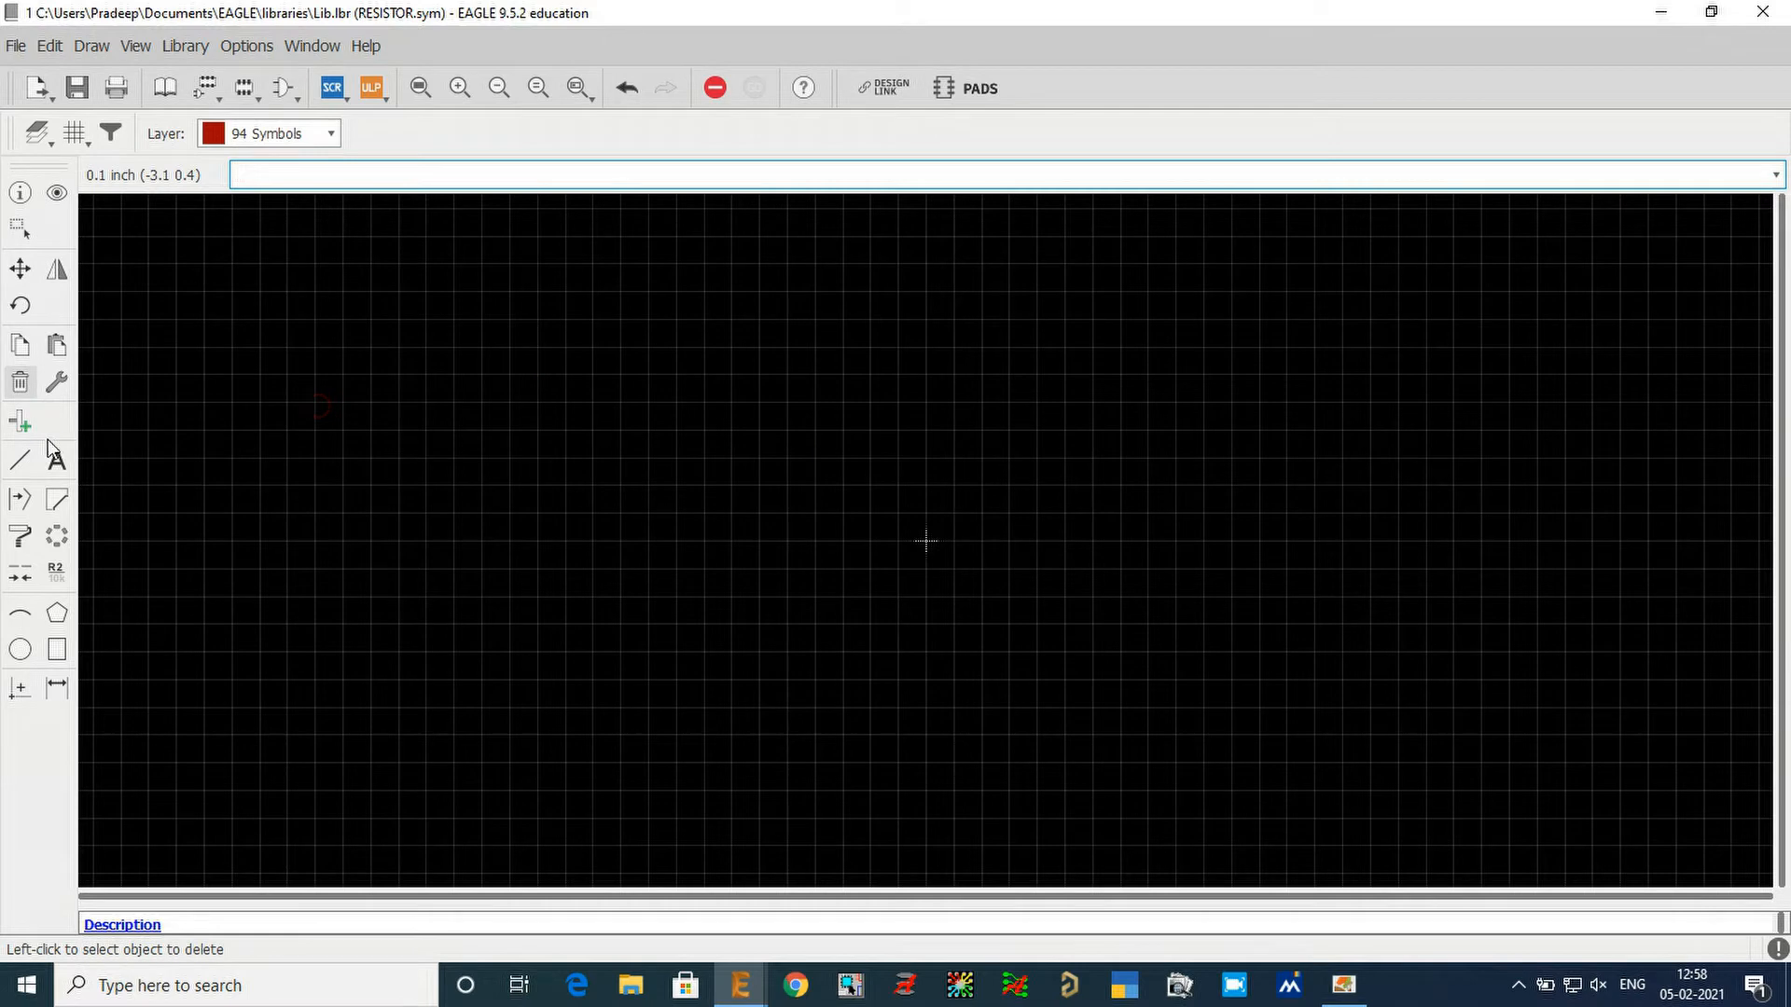
Set the Line tool to the straight wire bend and continuous style, keeping layer 94 Symbols.
{"action": "left_click", "coordinate": [23, 462]}
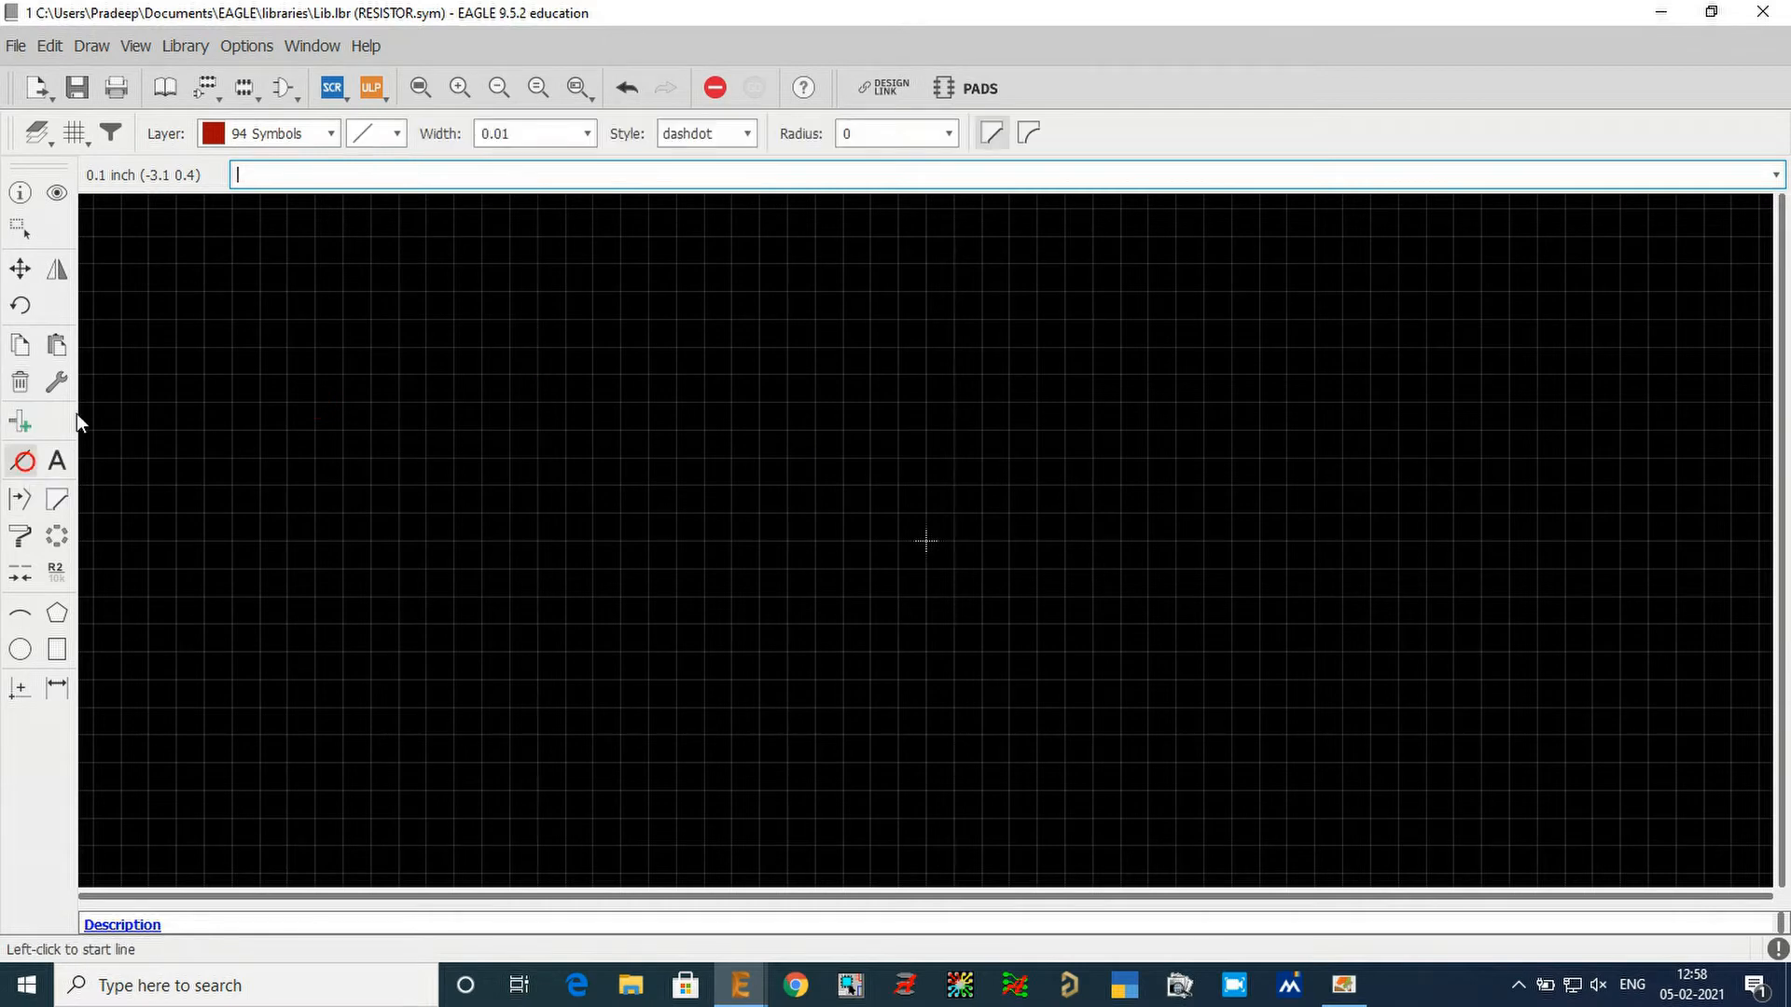
{"action": "left_click", "coordinate": [292, 136]}
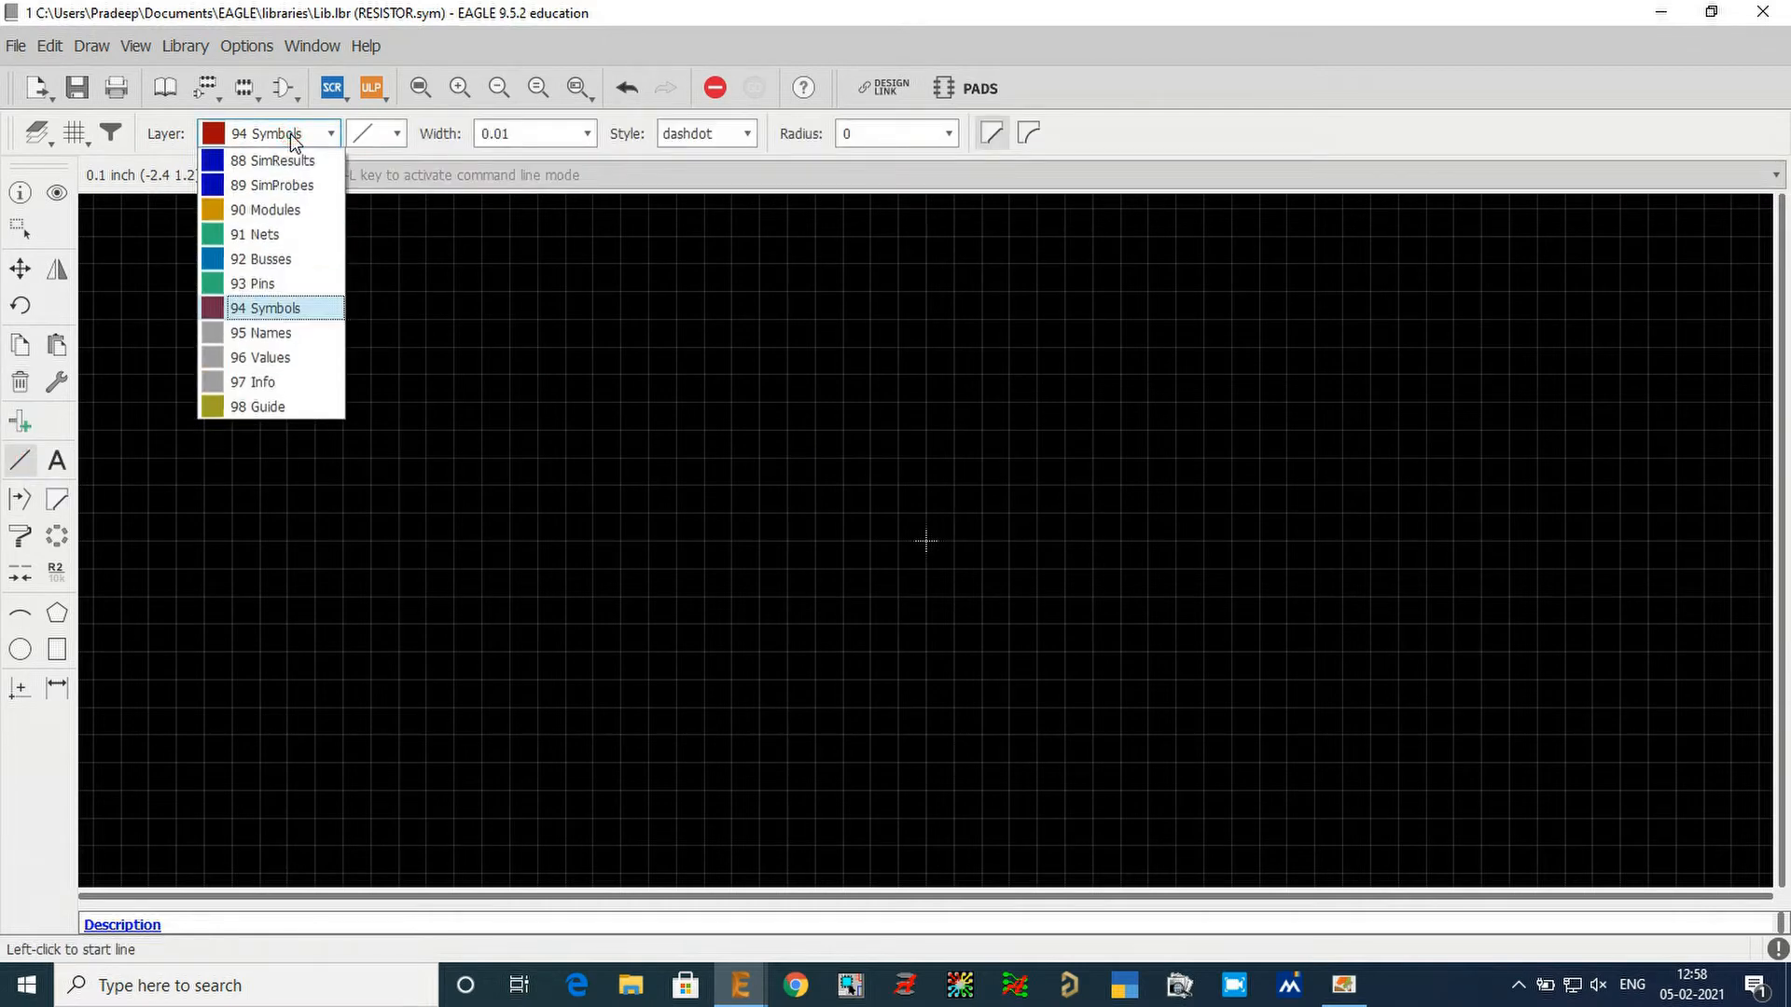
{"action": "left_click", "coordinate": [292, 136]}
{"action": "left_click", "coordinate": [401, 133]}
{"action": "left_click", "coordinate": [406, 138]}
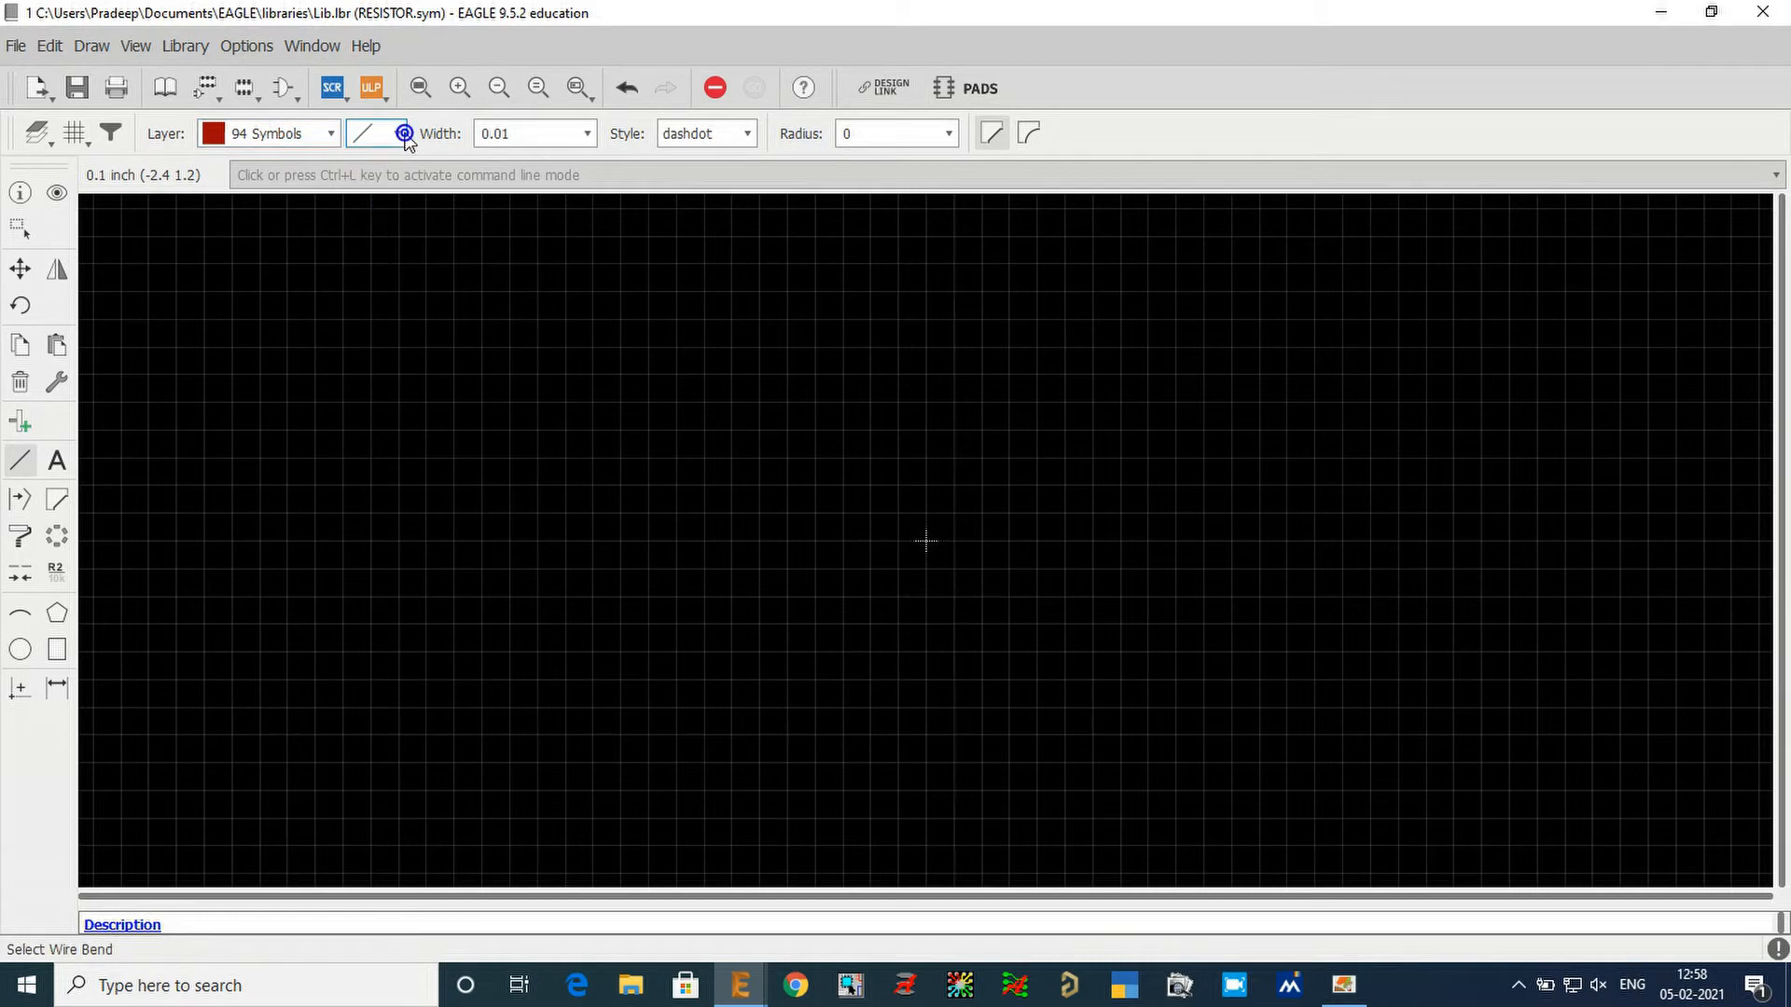
{"action": "left_click", "coordinate": [397, 134]}
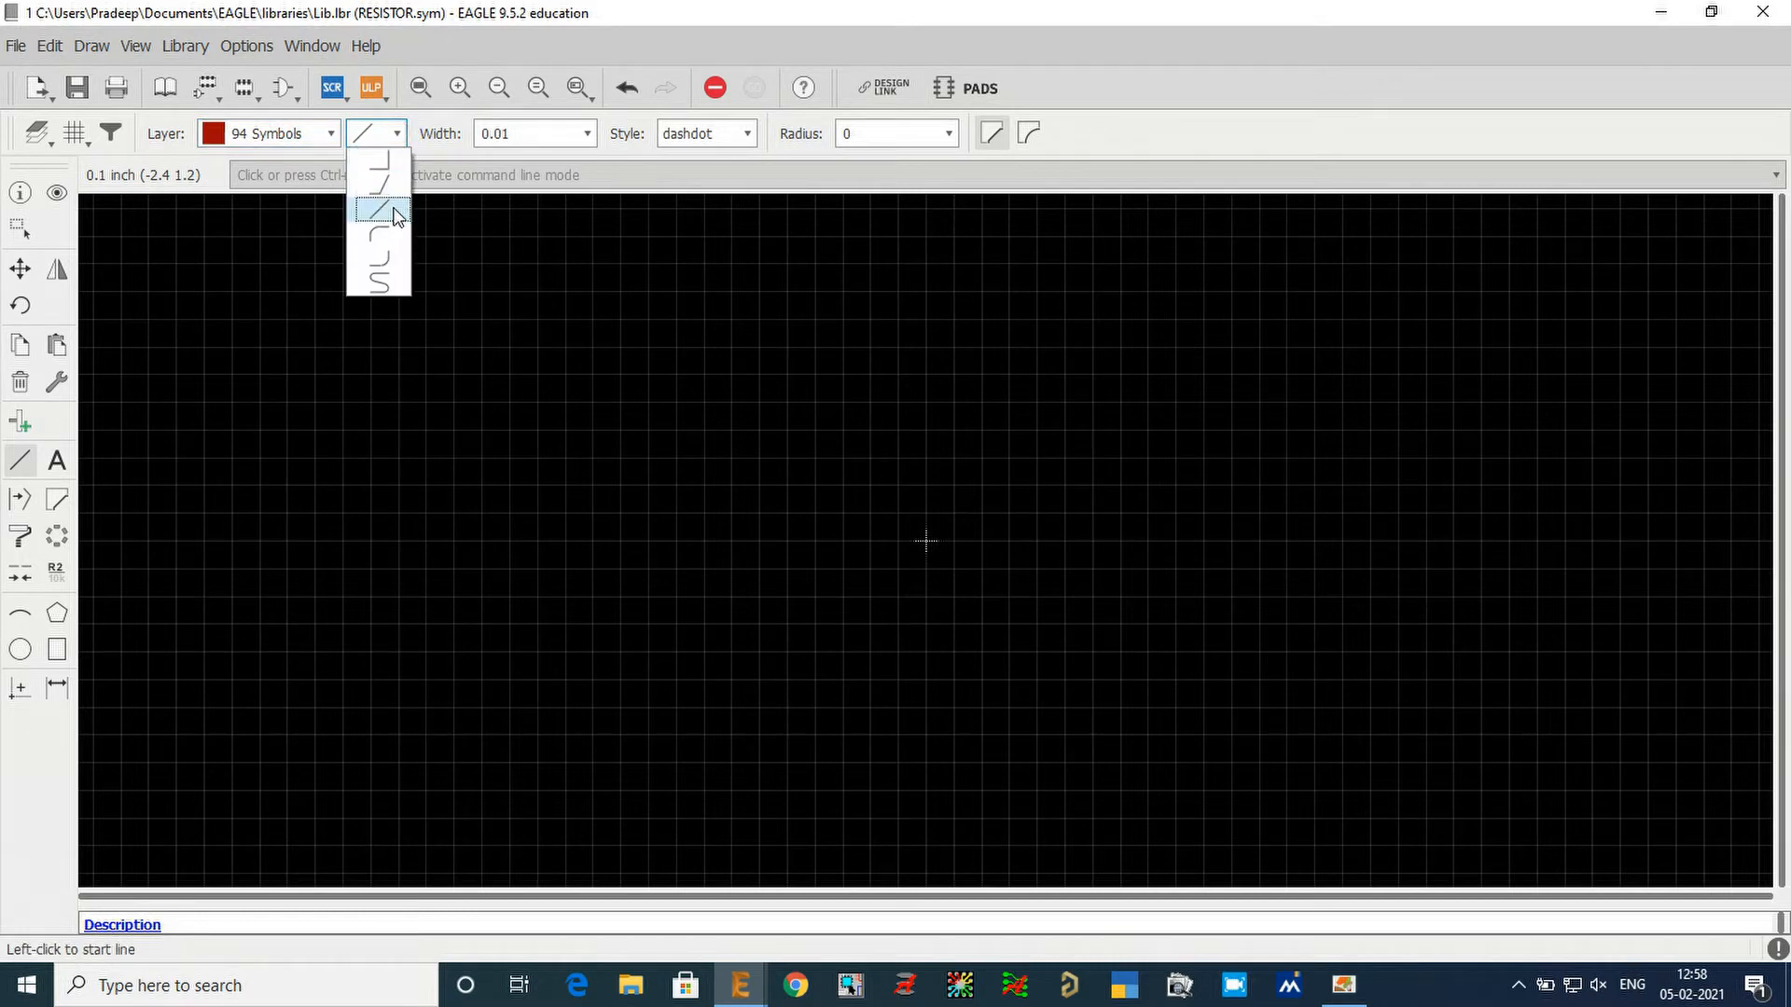
{"action": "left_click", "coordinate": [396, 214]}
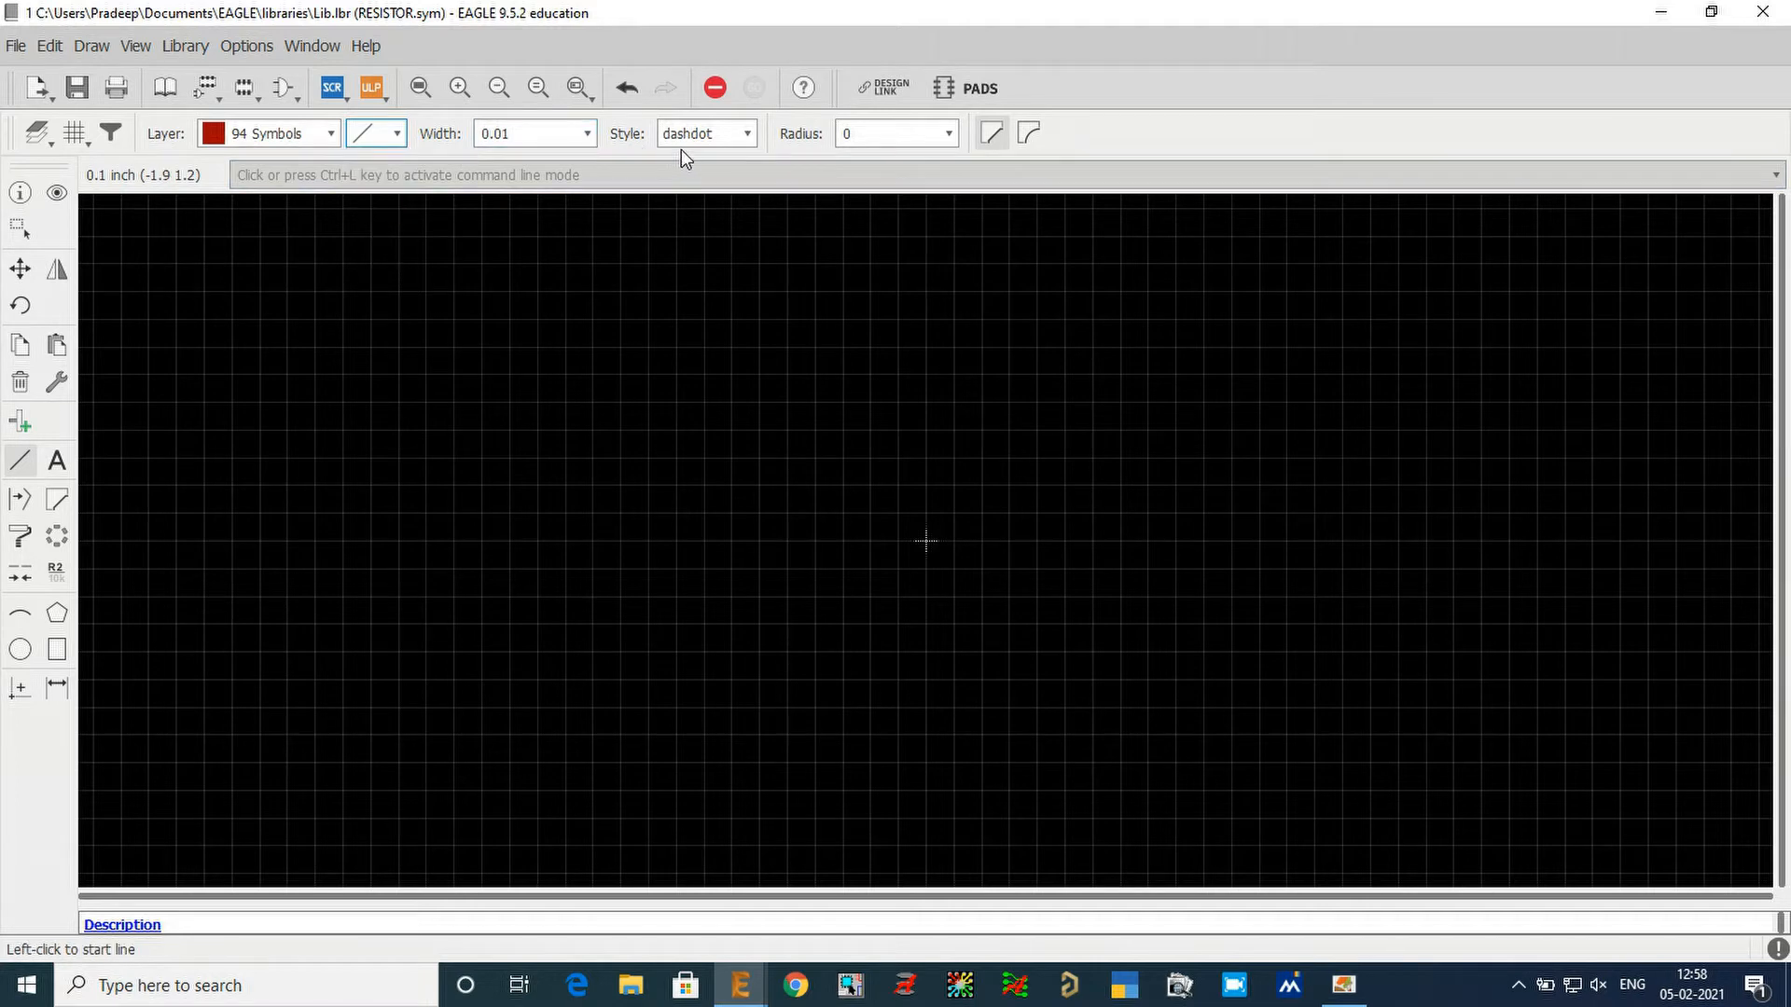
{"action": "left_click", "coordinate": [736, 137]}
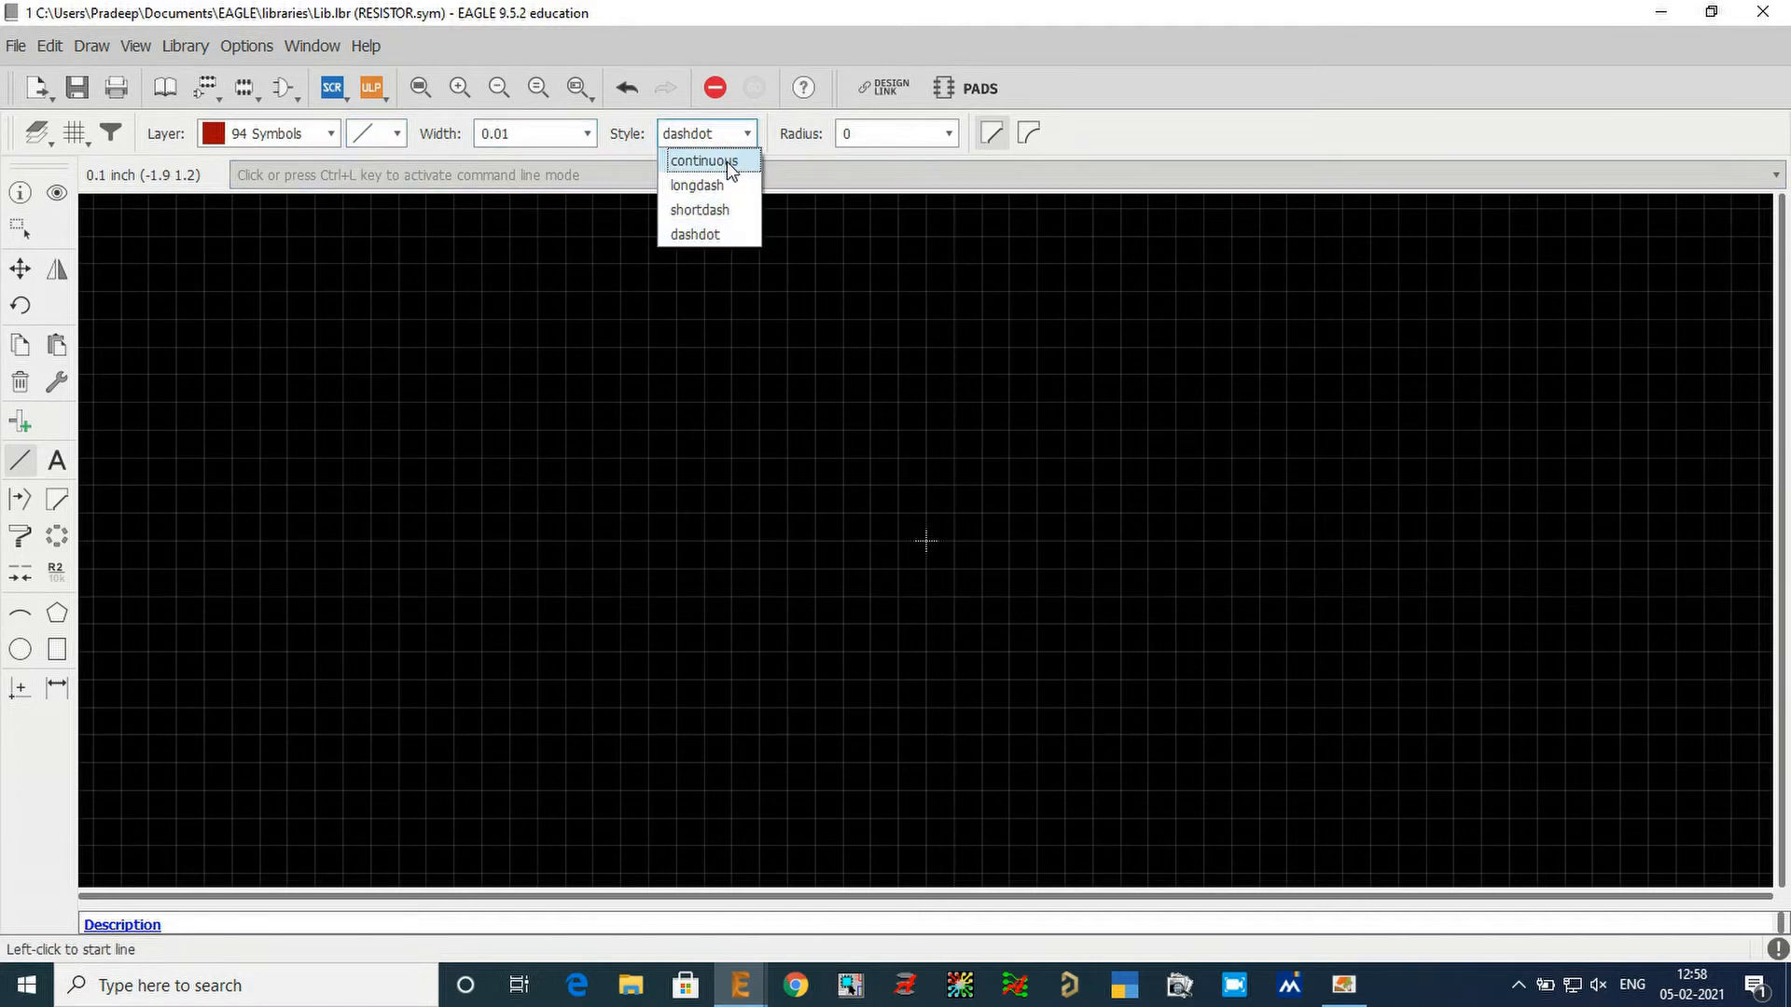
{"action": "left_click", "coordinate": [726, 160]}
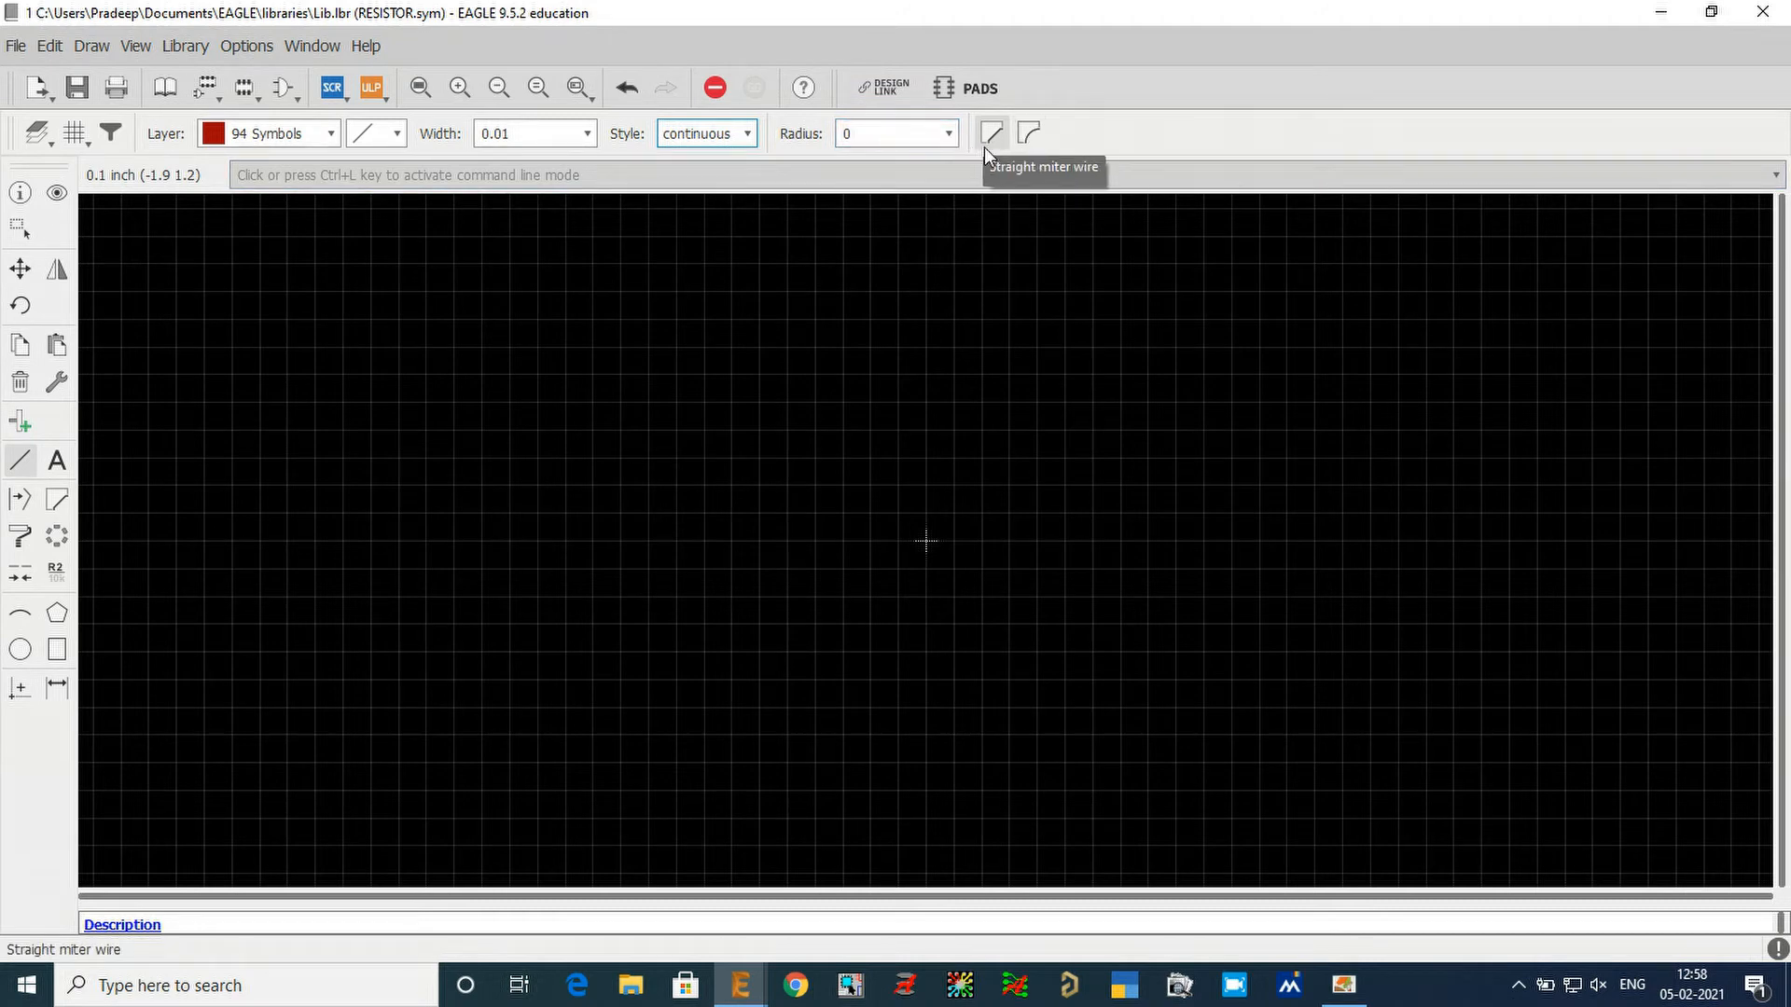
{"action": "scroll", "coordinate": [657, 473], "scroll_direction": "down", "scroll_amount": 1}
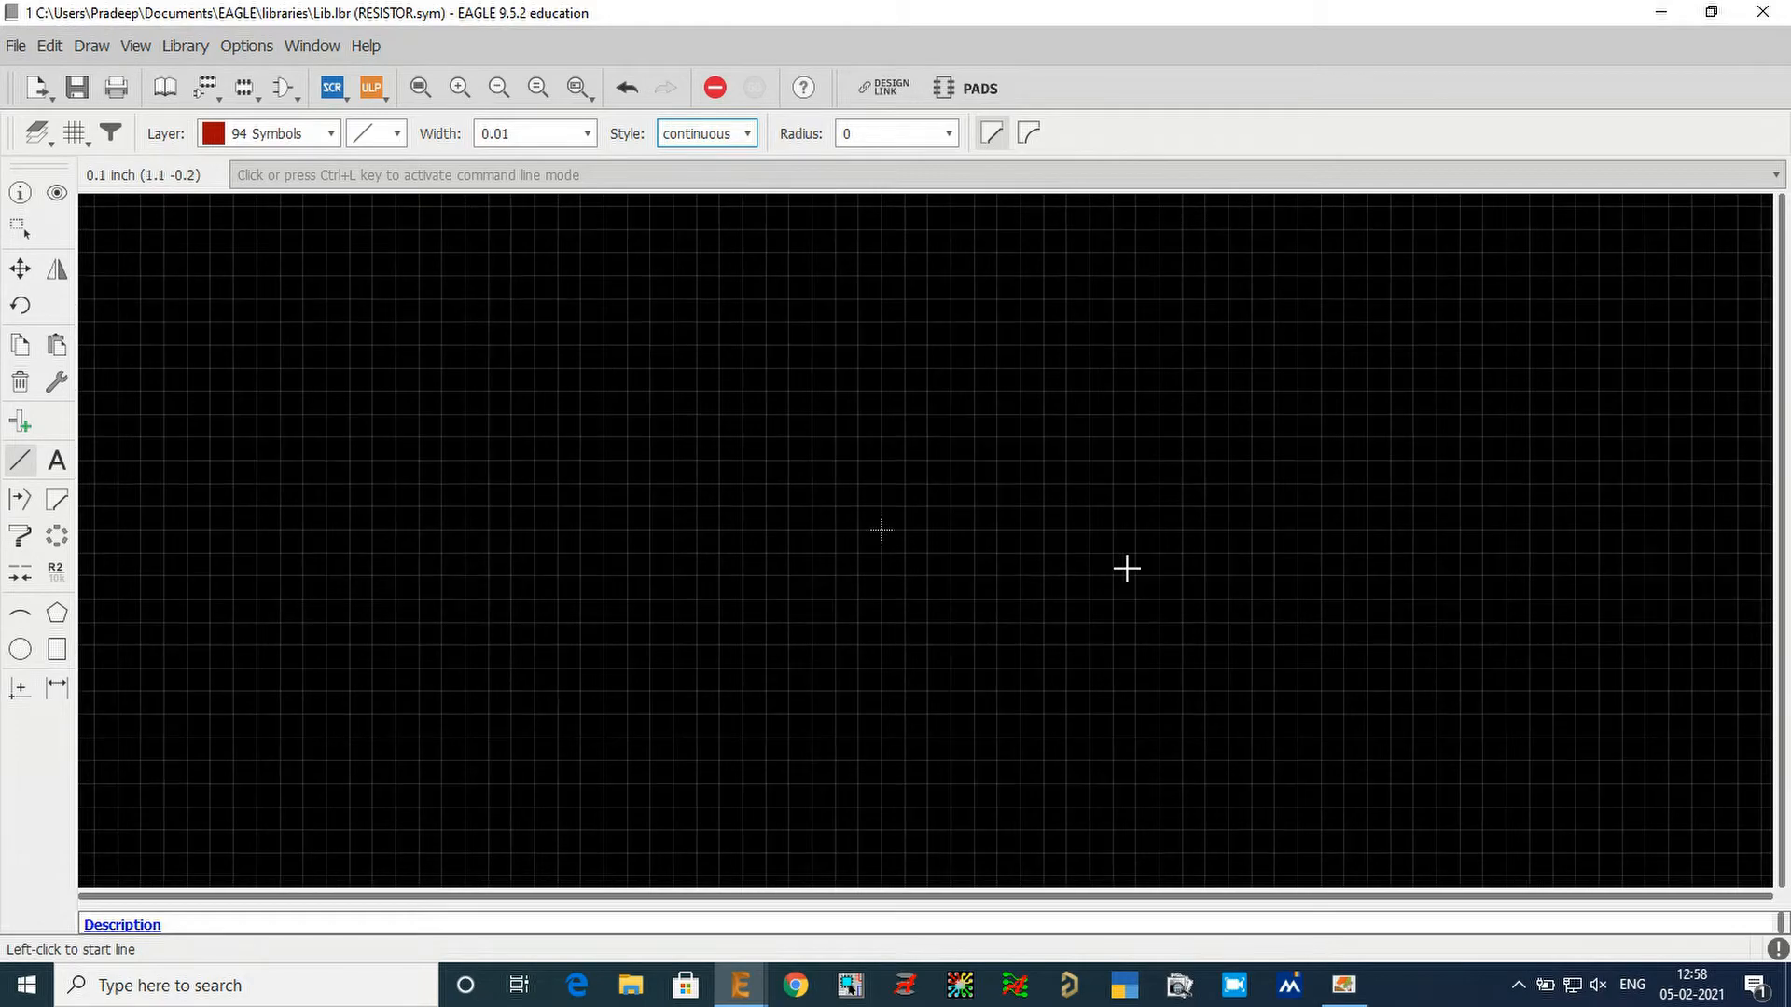
{"action": "left_click", "coordinate": [20, 226]}
{"action": "left_click_drag", "start_coordinate": [835, 465], "coordinate": [942, 592]}
Draw the resistor body as a six-segment zigzag from (-0.2 0) to (0.4 0) with three 0.1 inch high peaks.
{"action": "scroll", "coordinate": [930, 549], "scroll_direction": "up", "scroll_amount": 2}
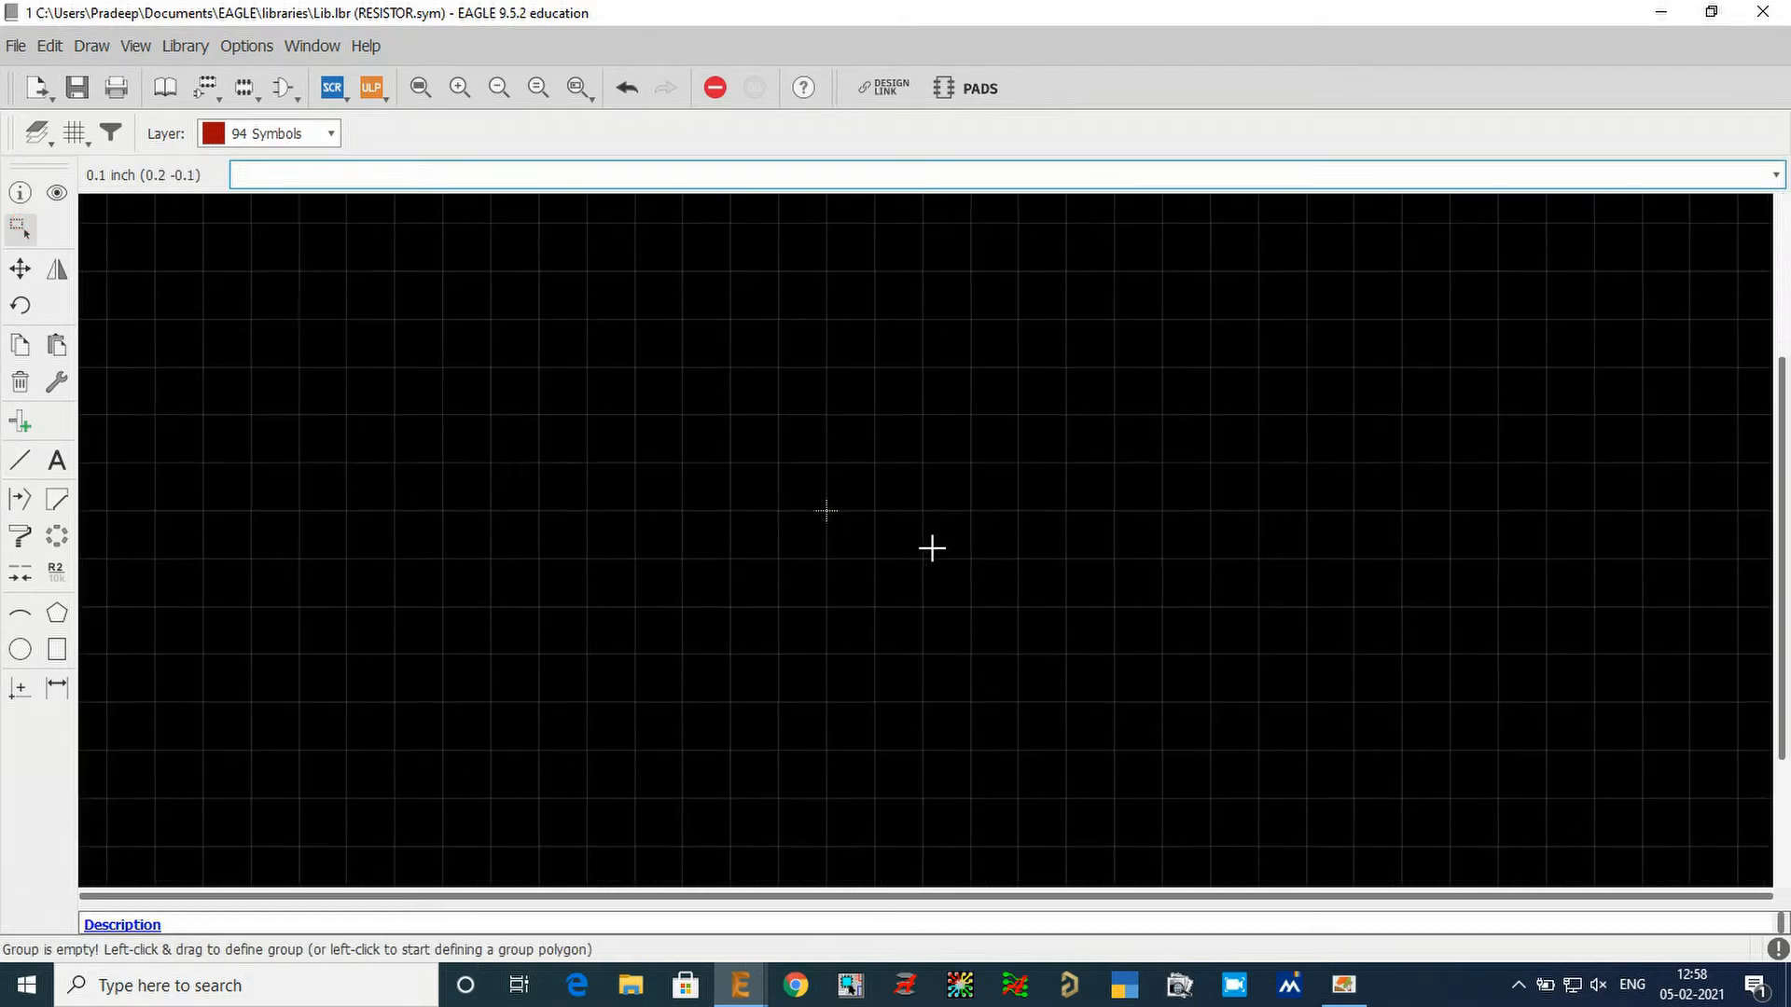
{"action": "left_click", "coordinate": [20, 460]}
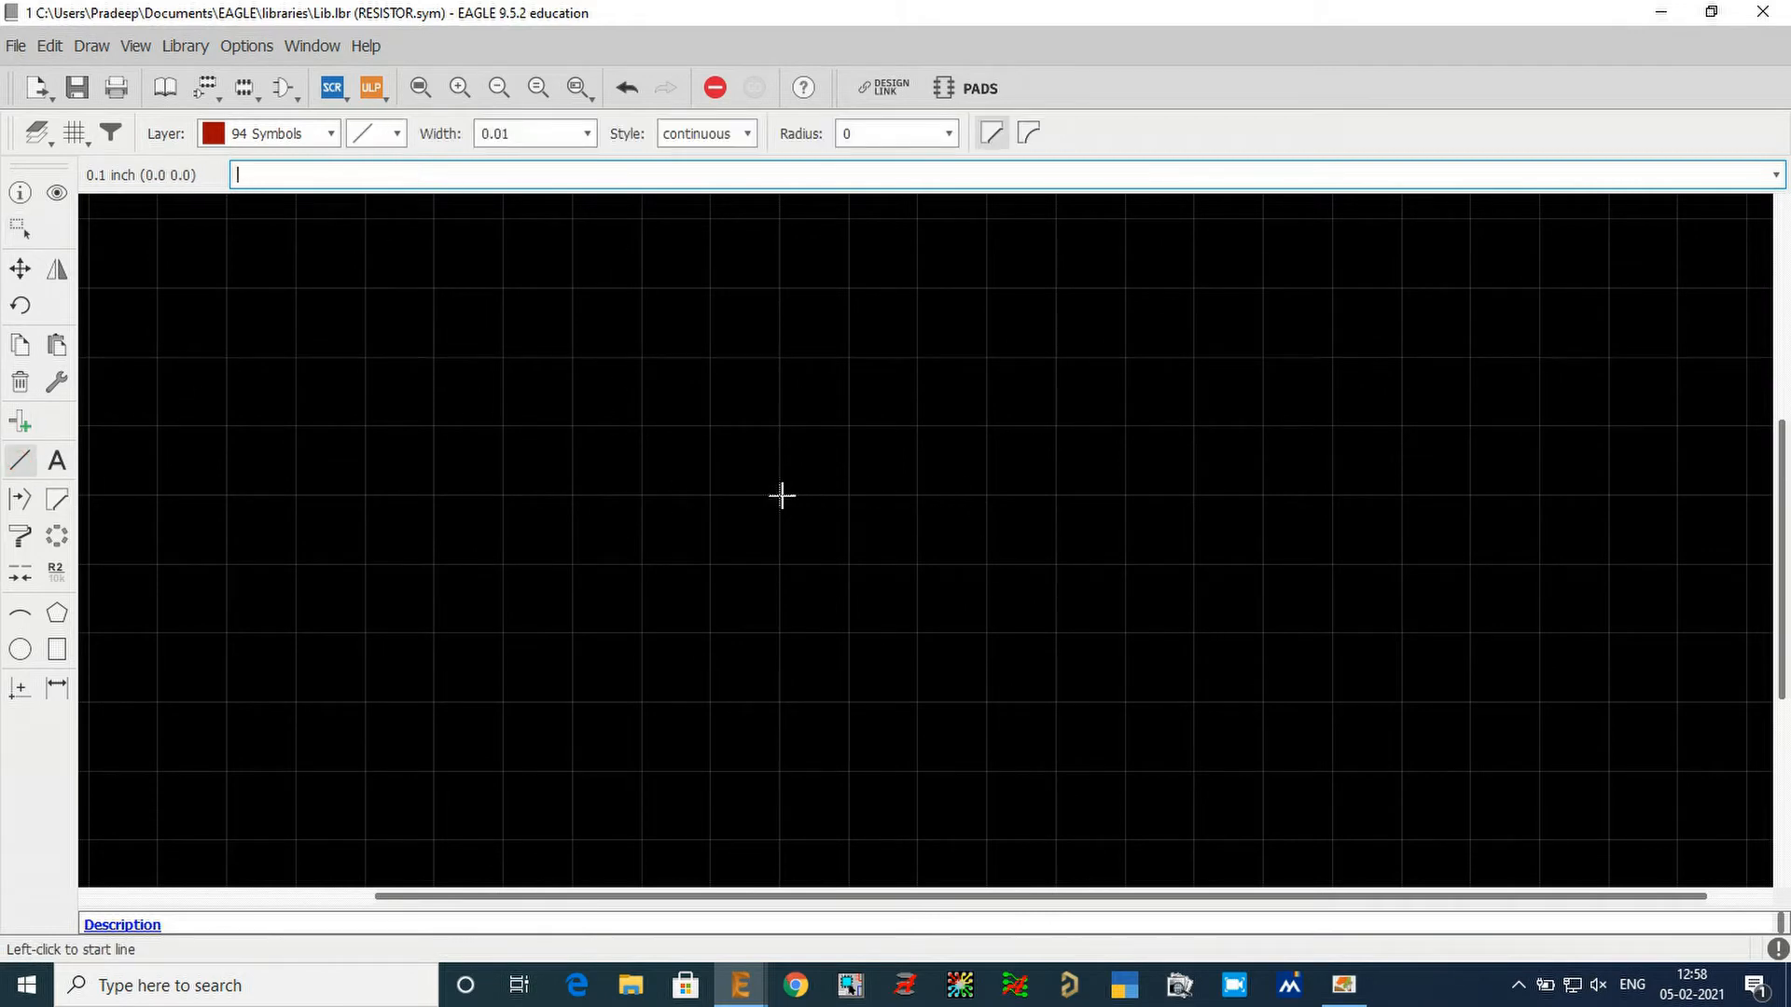
{"action": "left_click", "coordinate": [575, 487]}
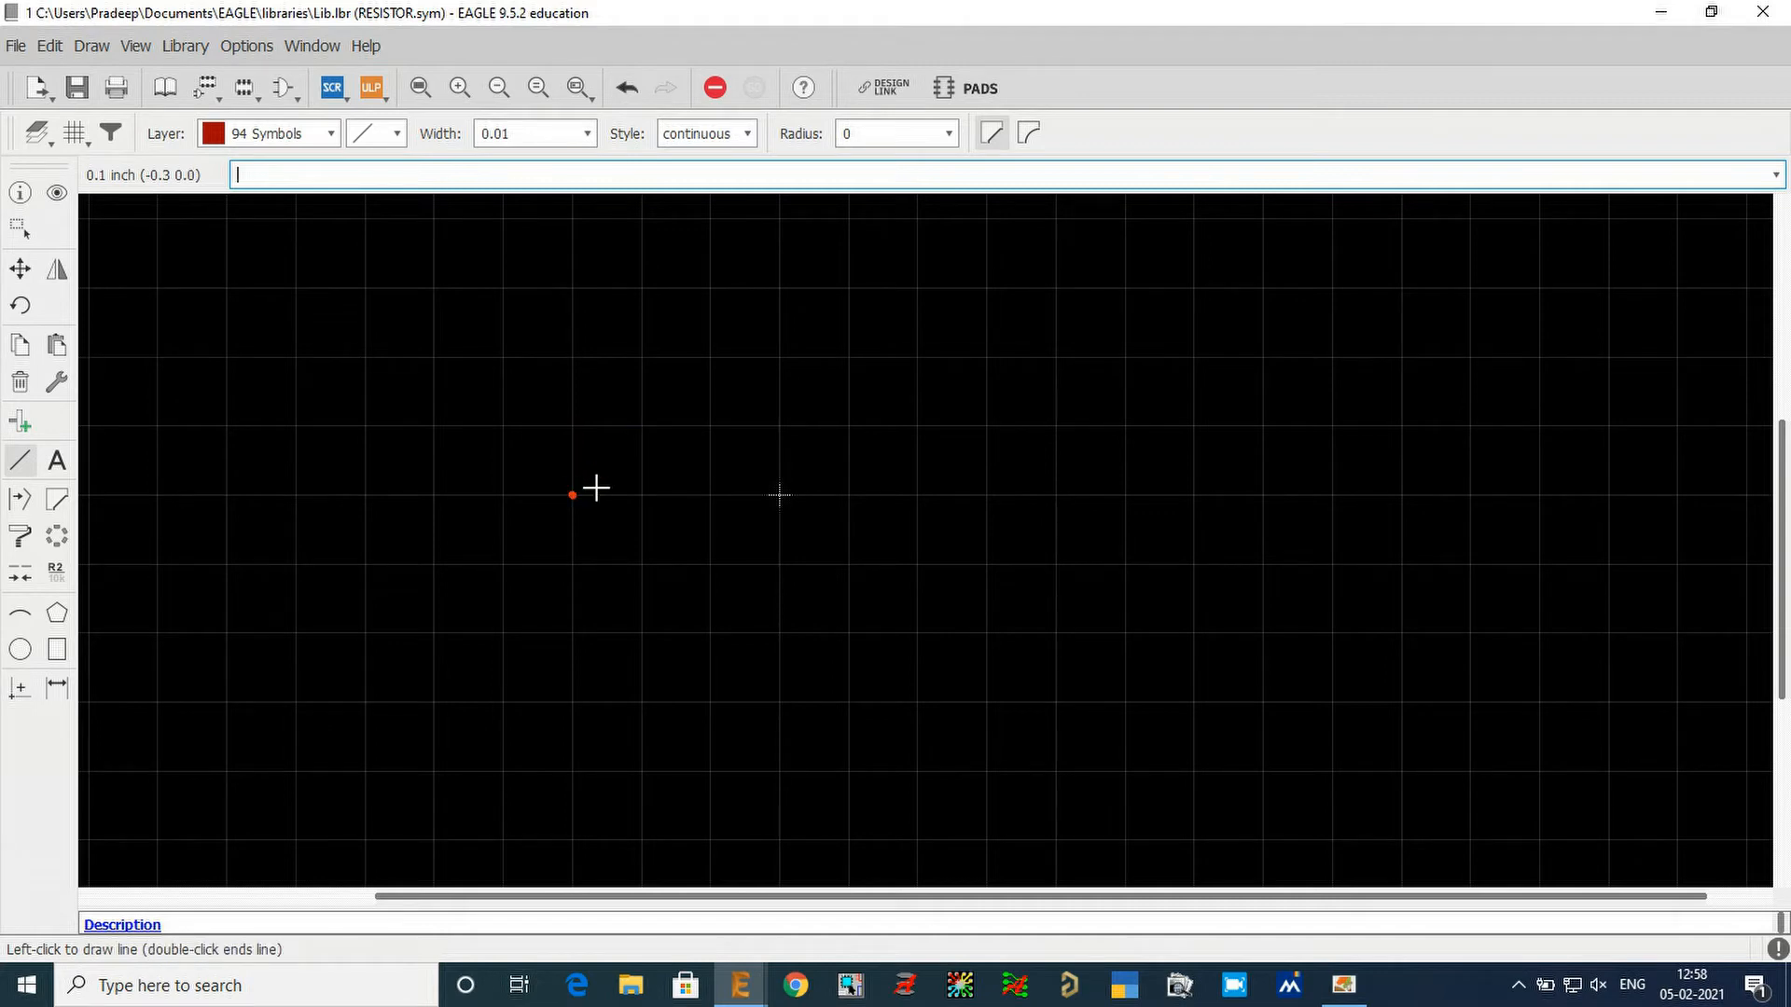
{"action": "key", "text": "Escape"}
{"action": "left_click", "coordinate": [644, 492]}
{"action": "left_click", "coordinate": [709, 425]}
{"action": "left_click", "coordinate": [779, 495]}
{"action": "left_click", "coordinate": [848, 426]}
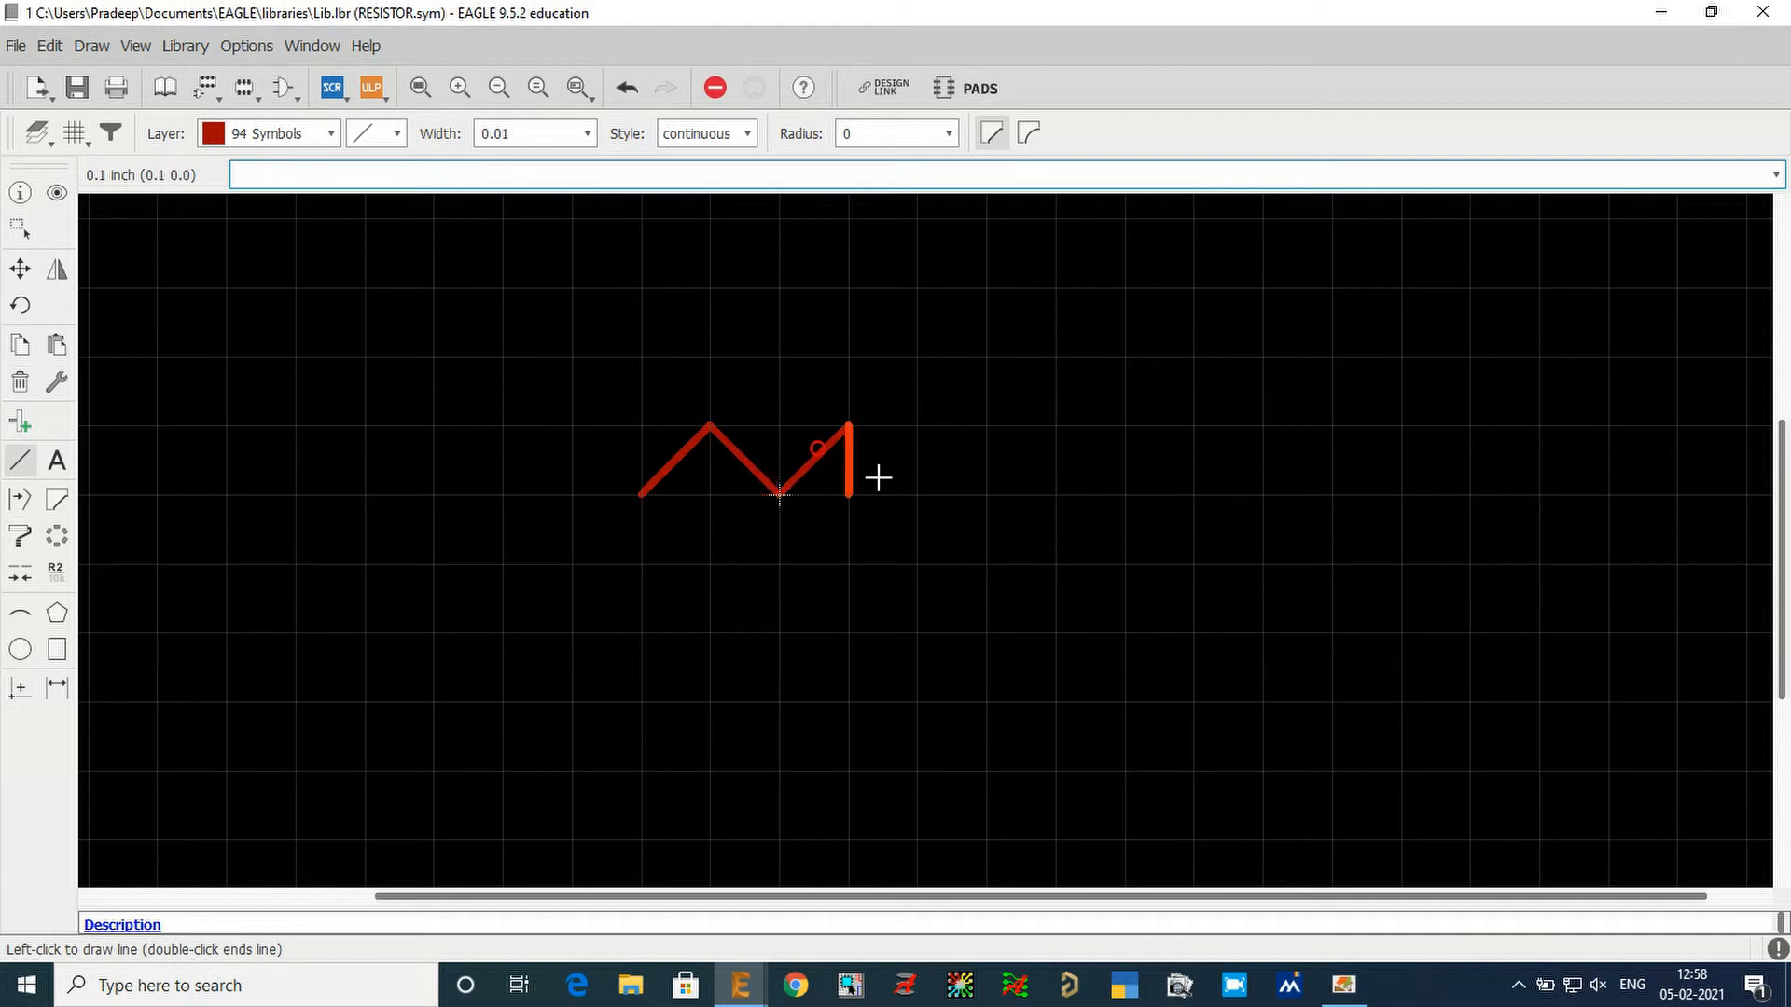
{"action": "left_click", "coordinate": [919, 495]}
{"action": "left_click", "coordinate": [987, 425]}
{"action": "double_click", "coordinate": [1056, 496]}
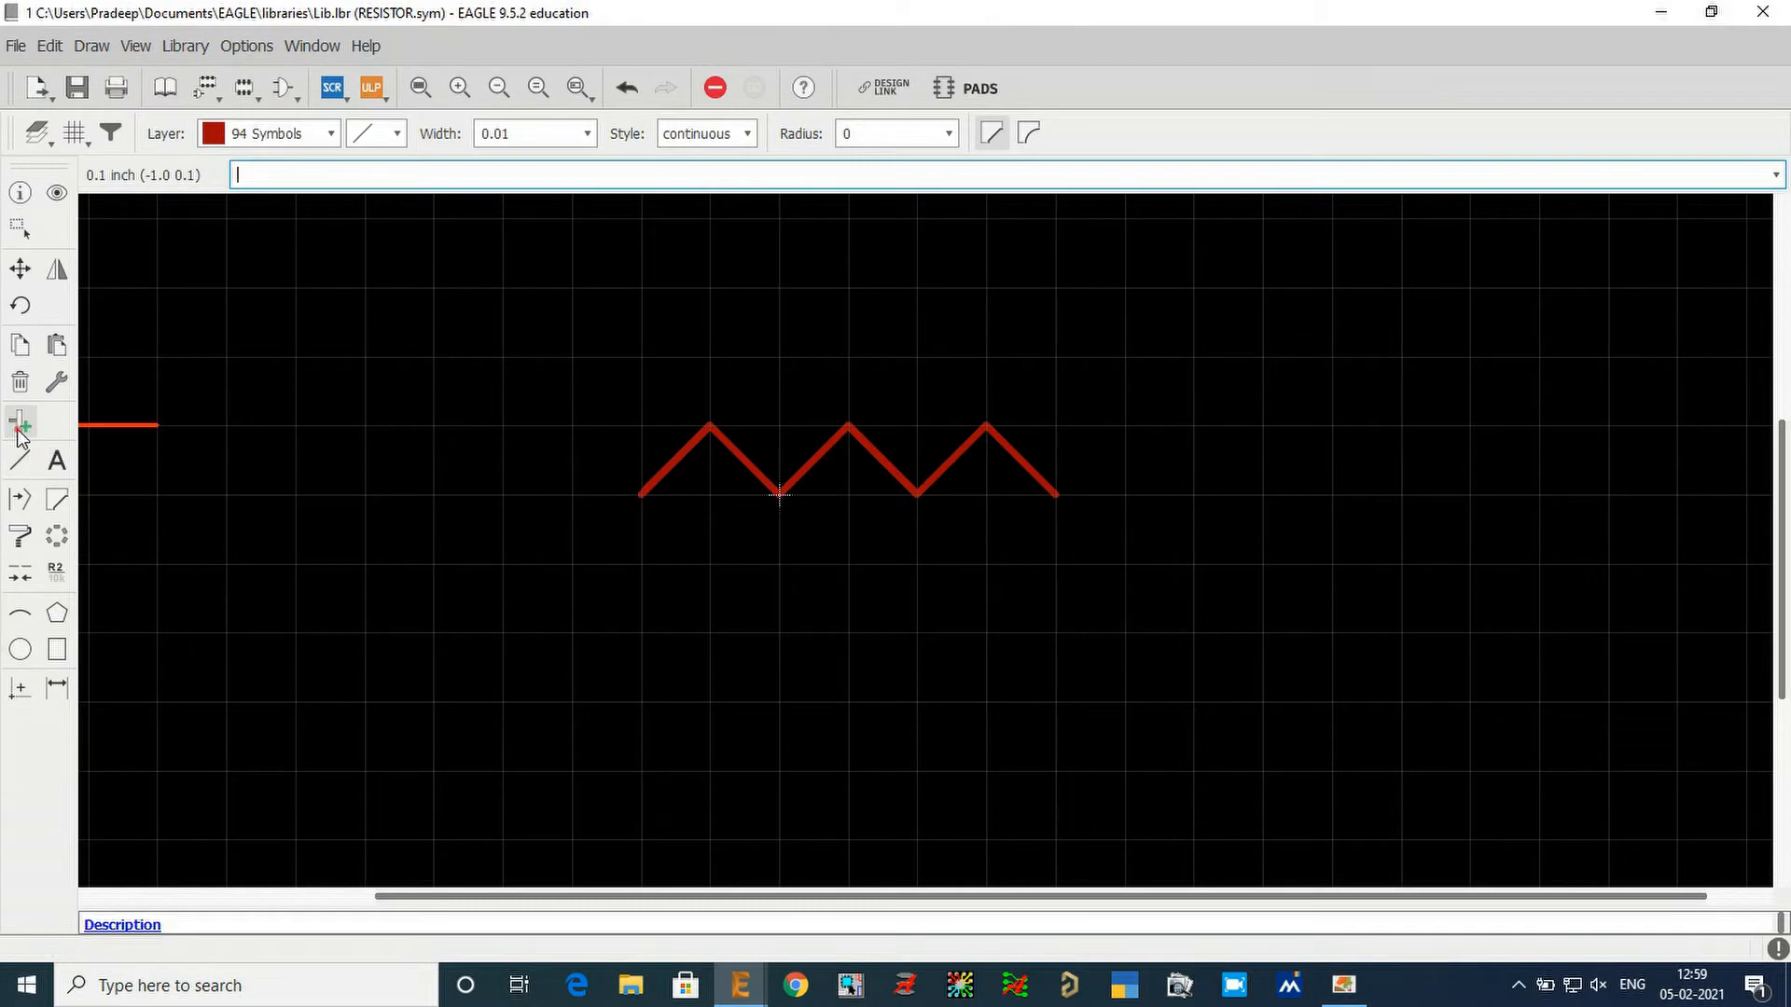
Place a pin at each end of the zigzag, rotating the second pin 180 degrees so its connection point faces outward.
{"action": "left_click", "coordinate": [20, 426]}
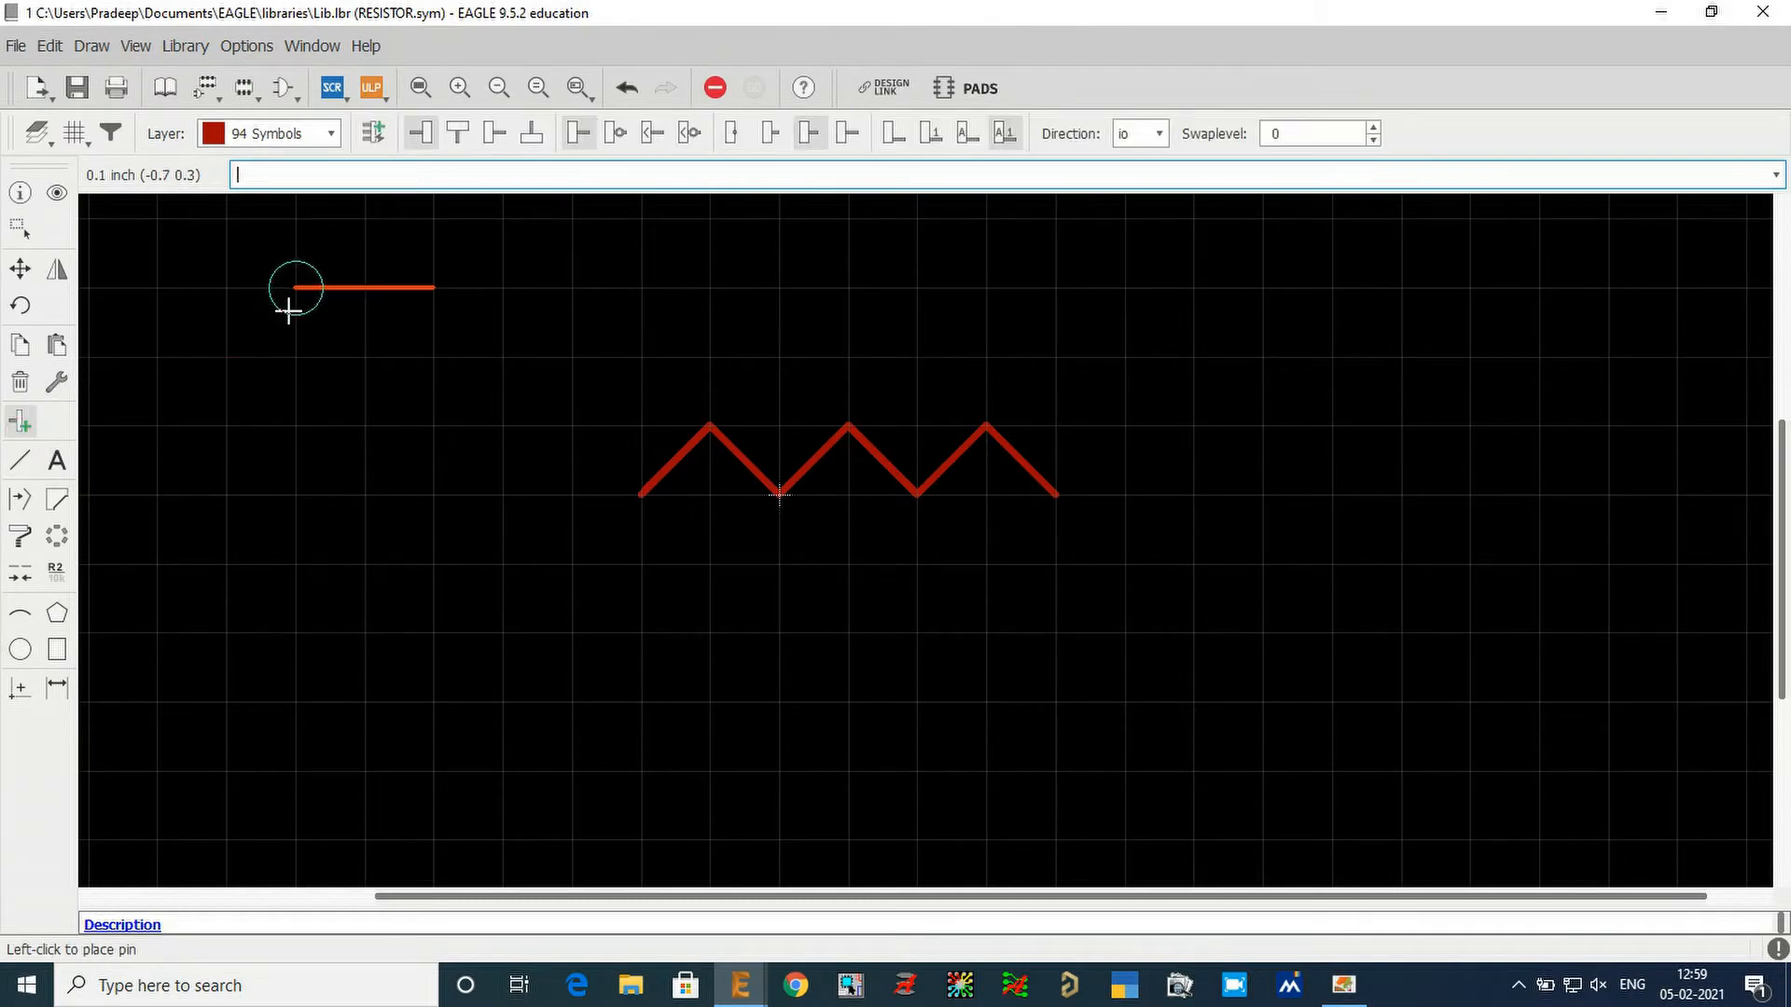
{"action": "left_click", "coordinate": [482, 489]}
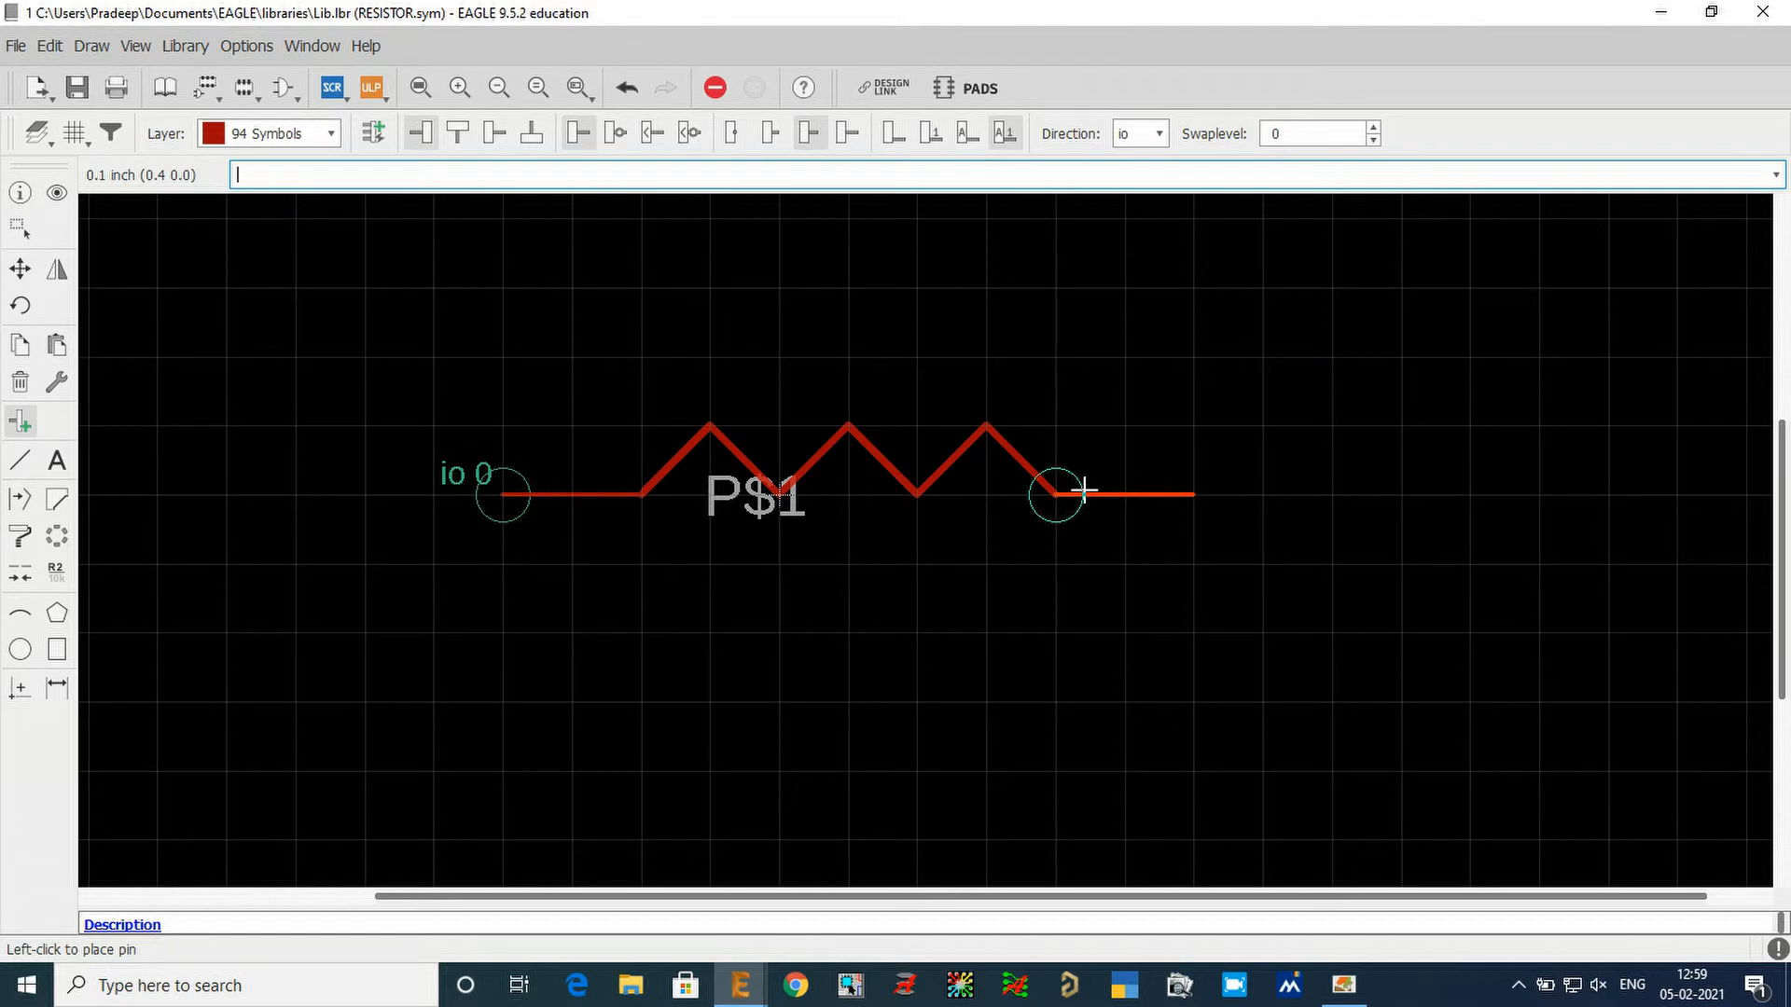
{"action": "right_click", "coordinate": [1259, 435]}
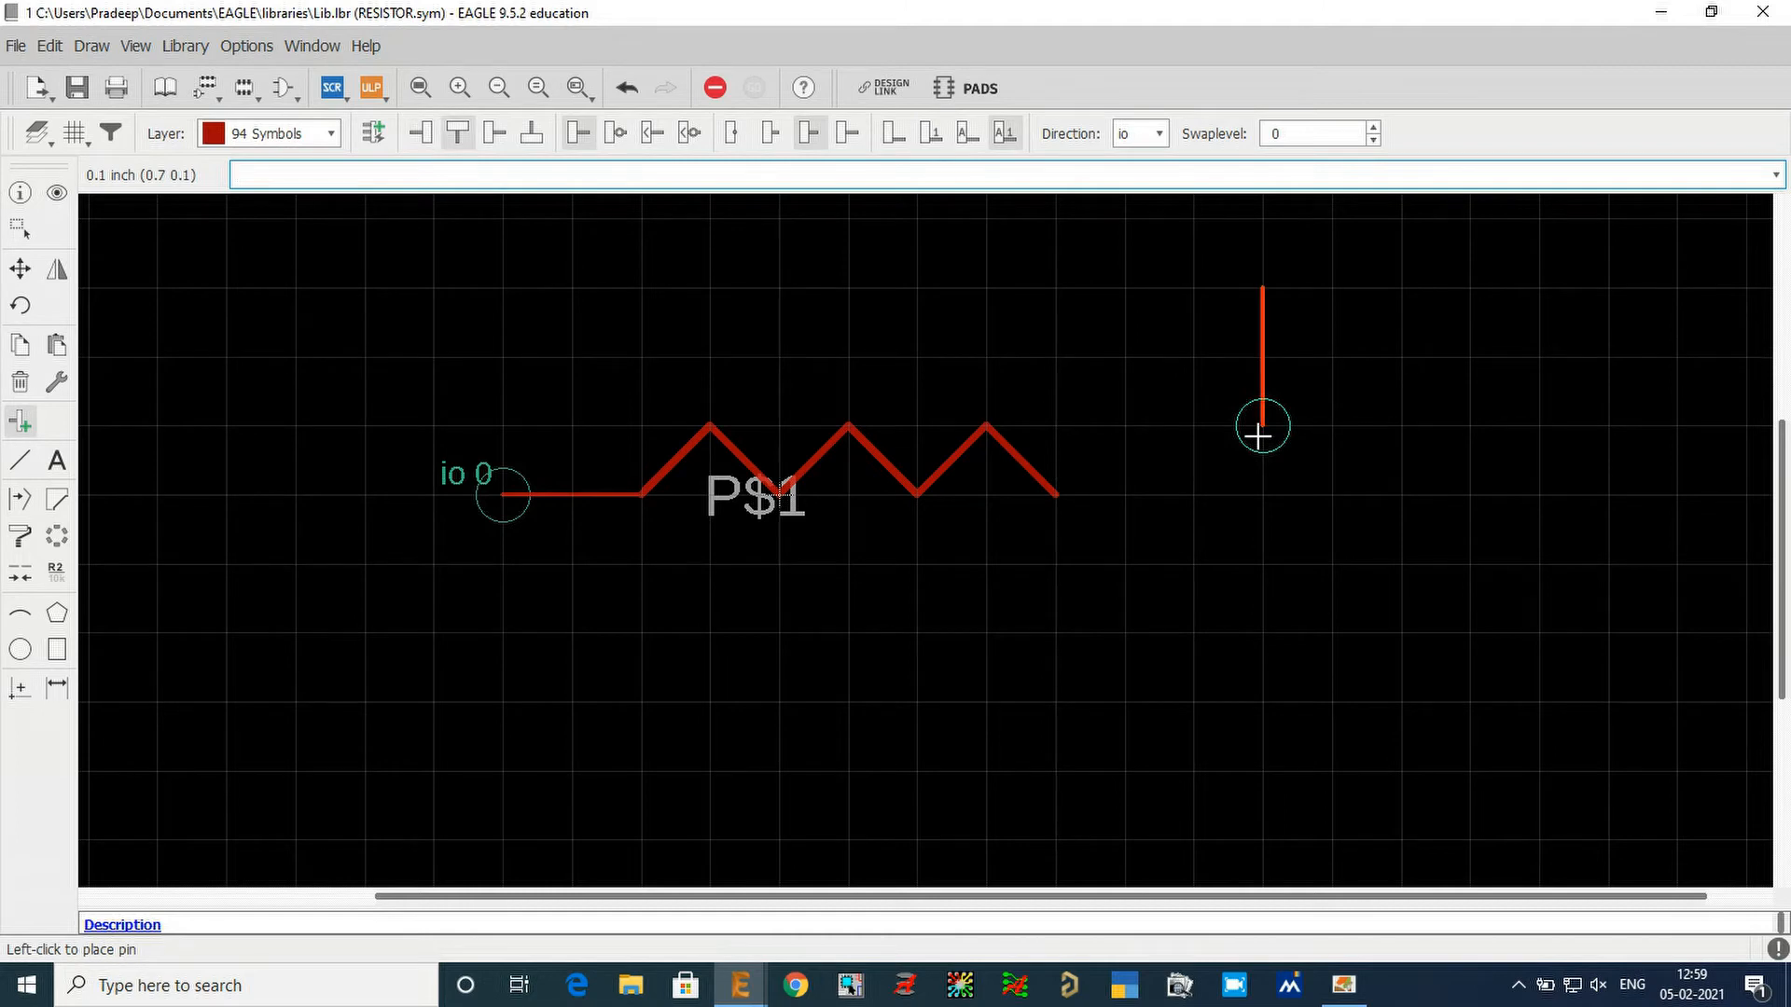
{"action": "right_click", "coordinate": [1260, 431]}
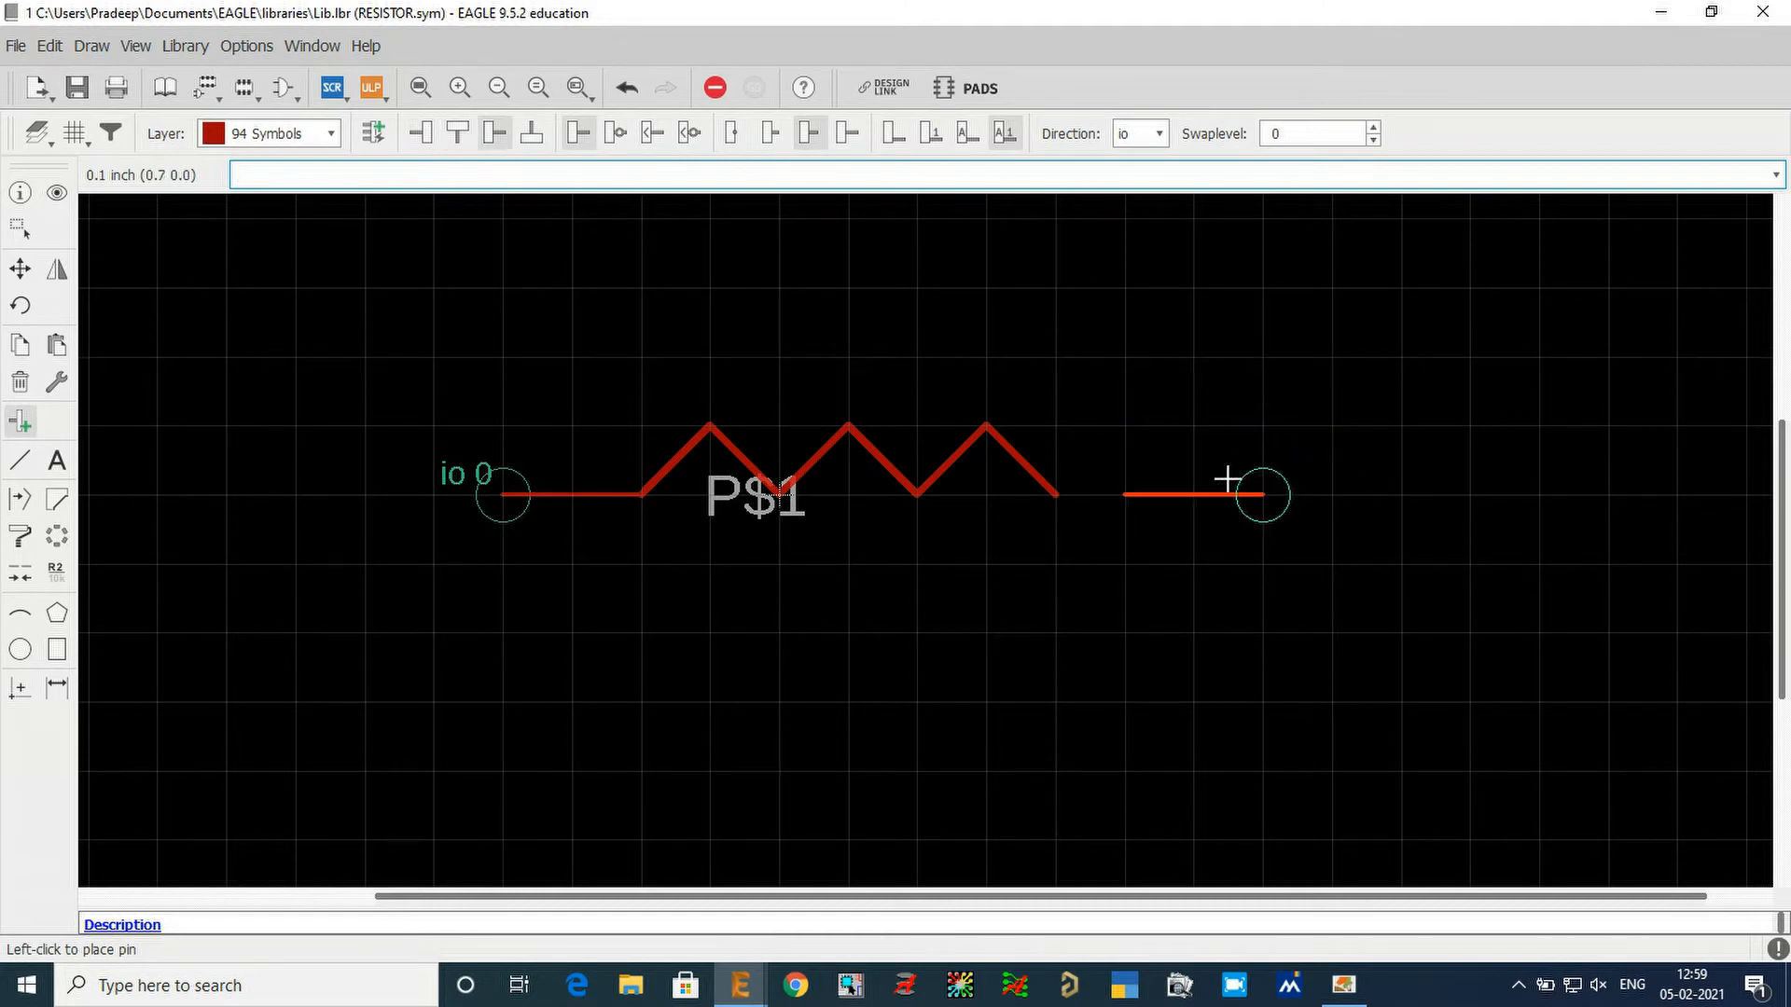
{"action": "left_click", "coordinate": [1217, 478]}
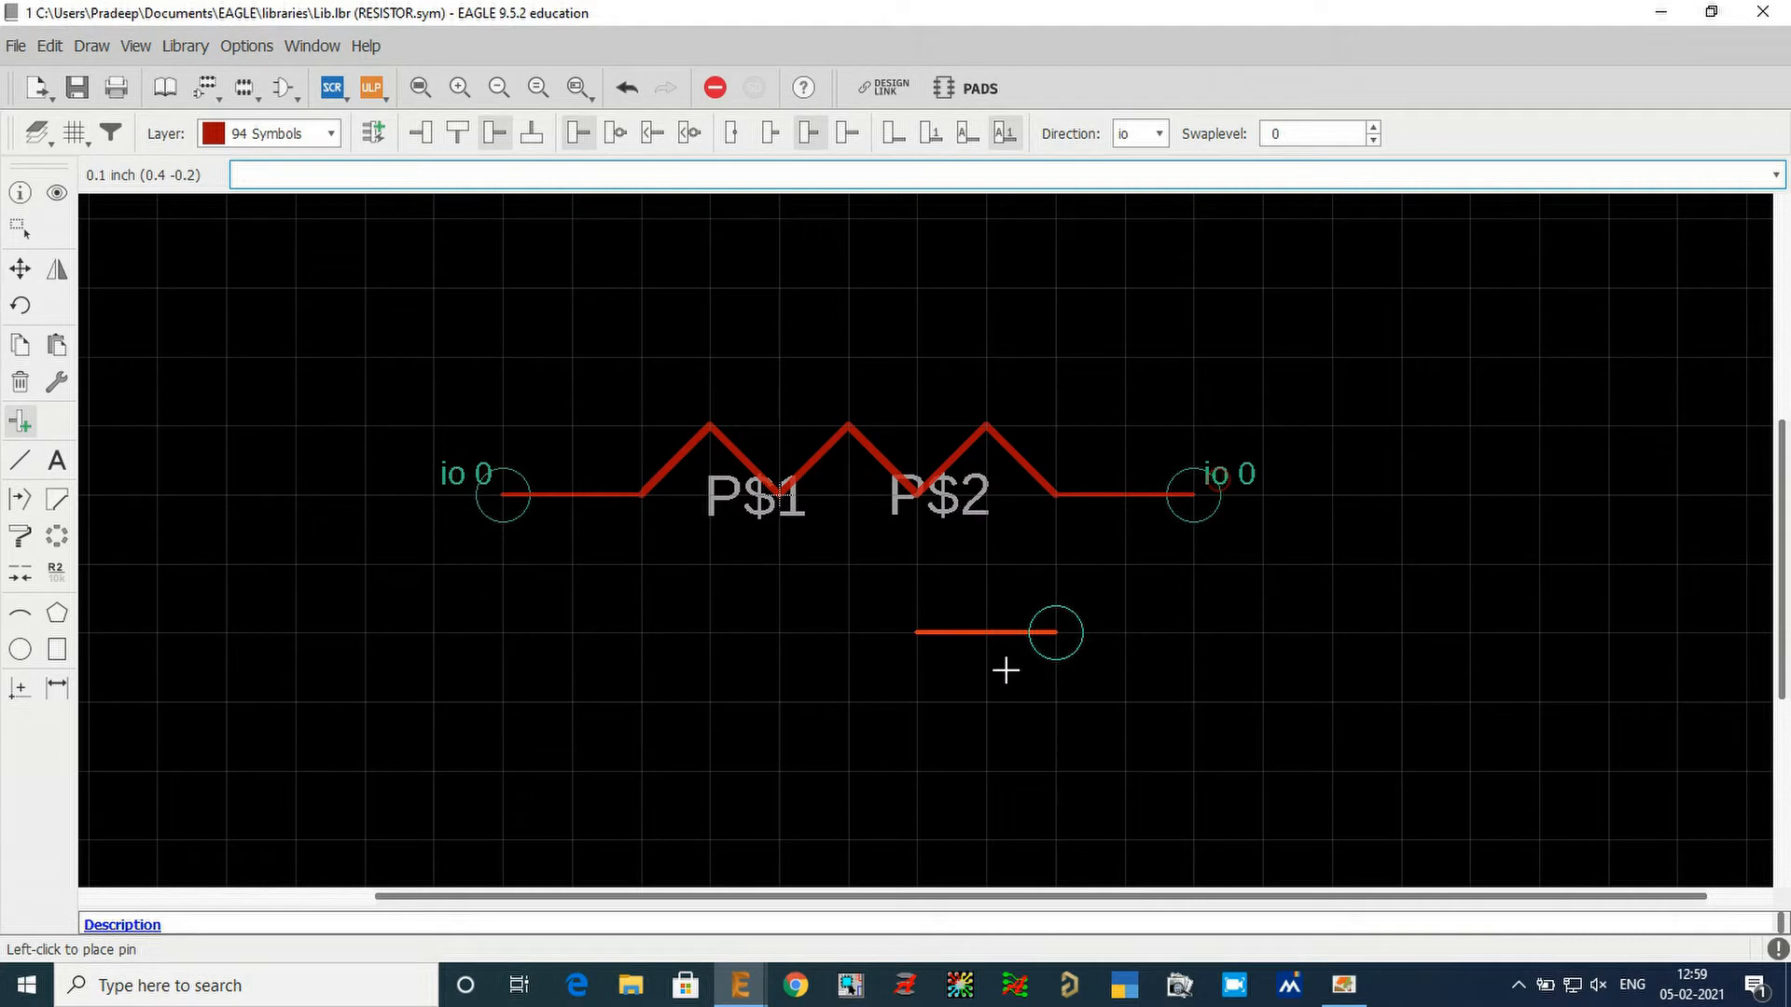
Delete all six segments of the resistor's zigzag body, keeping both pins.
{"action": "key", "text": "Escape"}
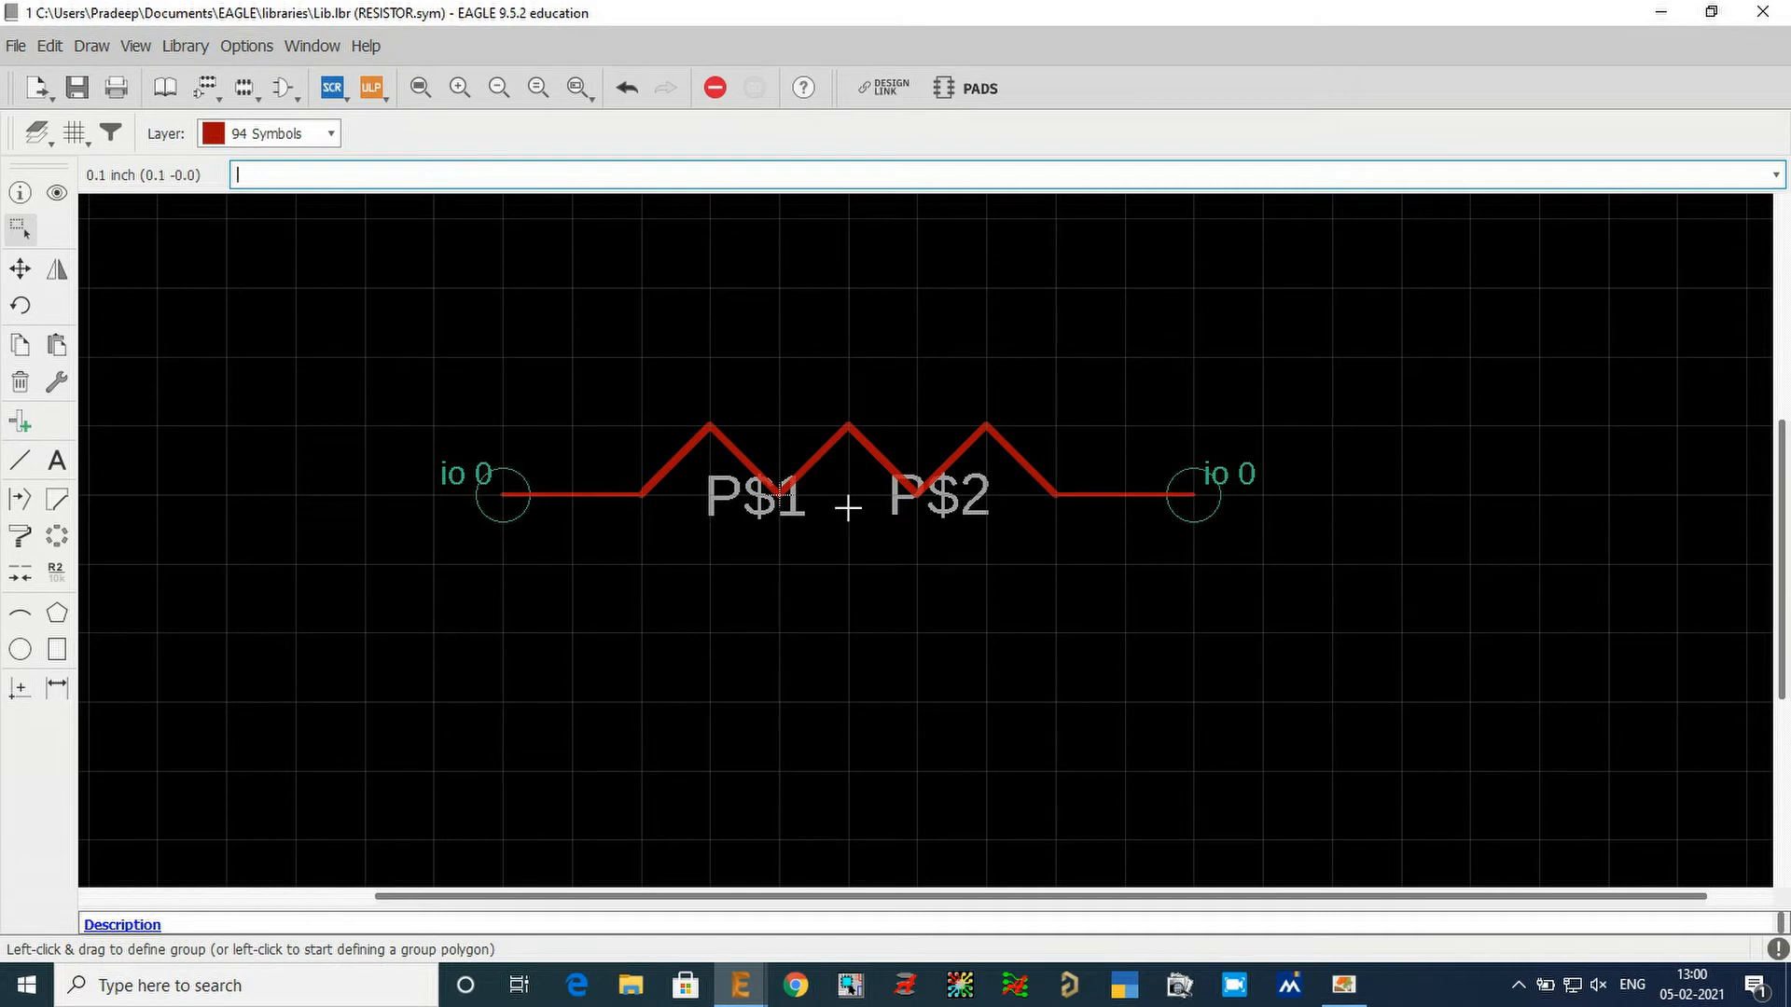
{"action": "scroll", "coordinate": [831, 466], "scroll_direction": "up", "scroll_amount": 2}
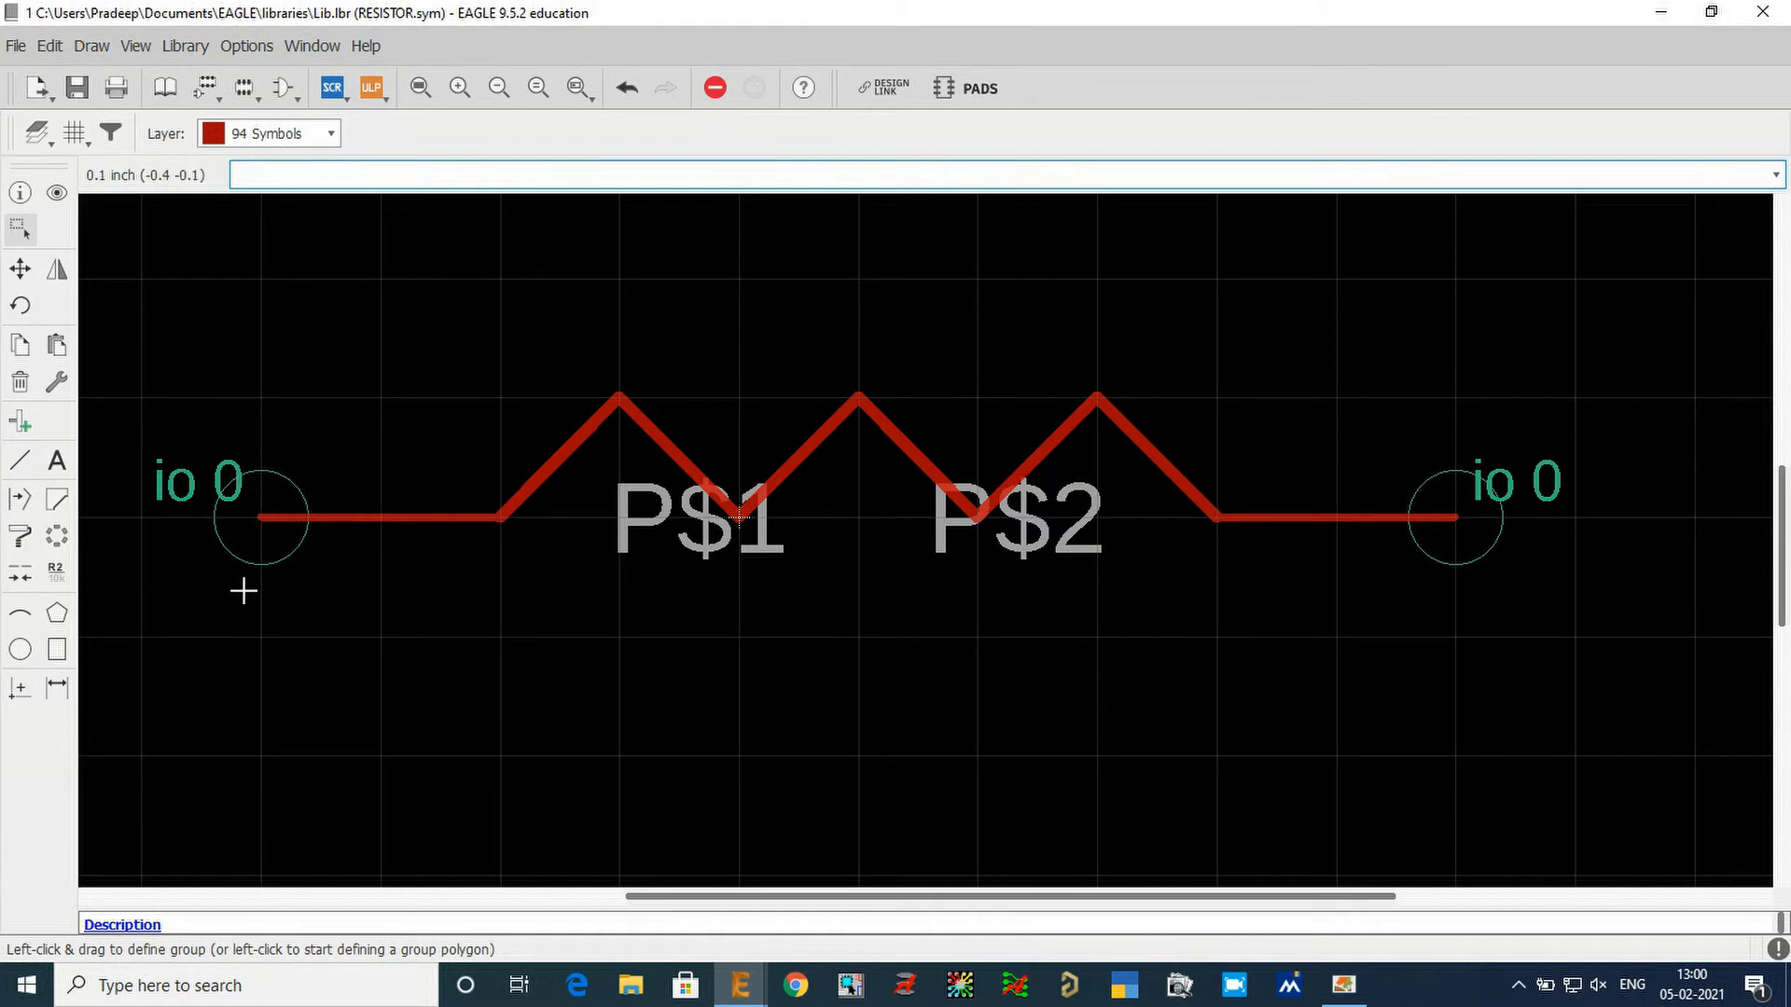
{"action": "left_click", "coordinate": [21, 382]}
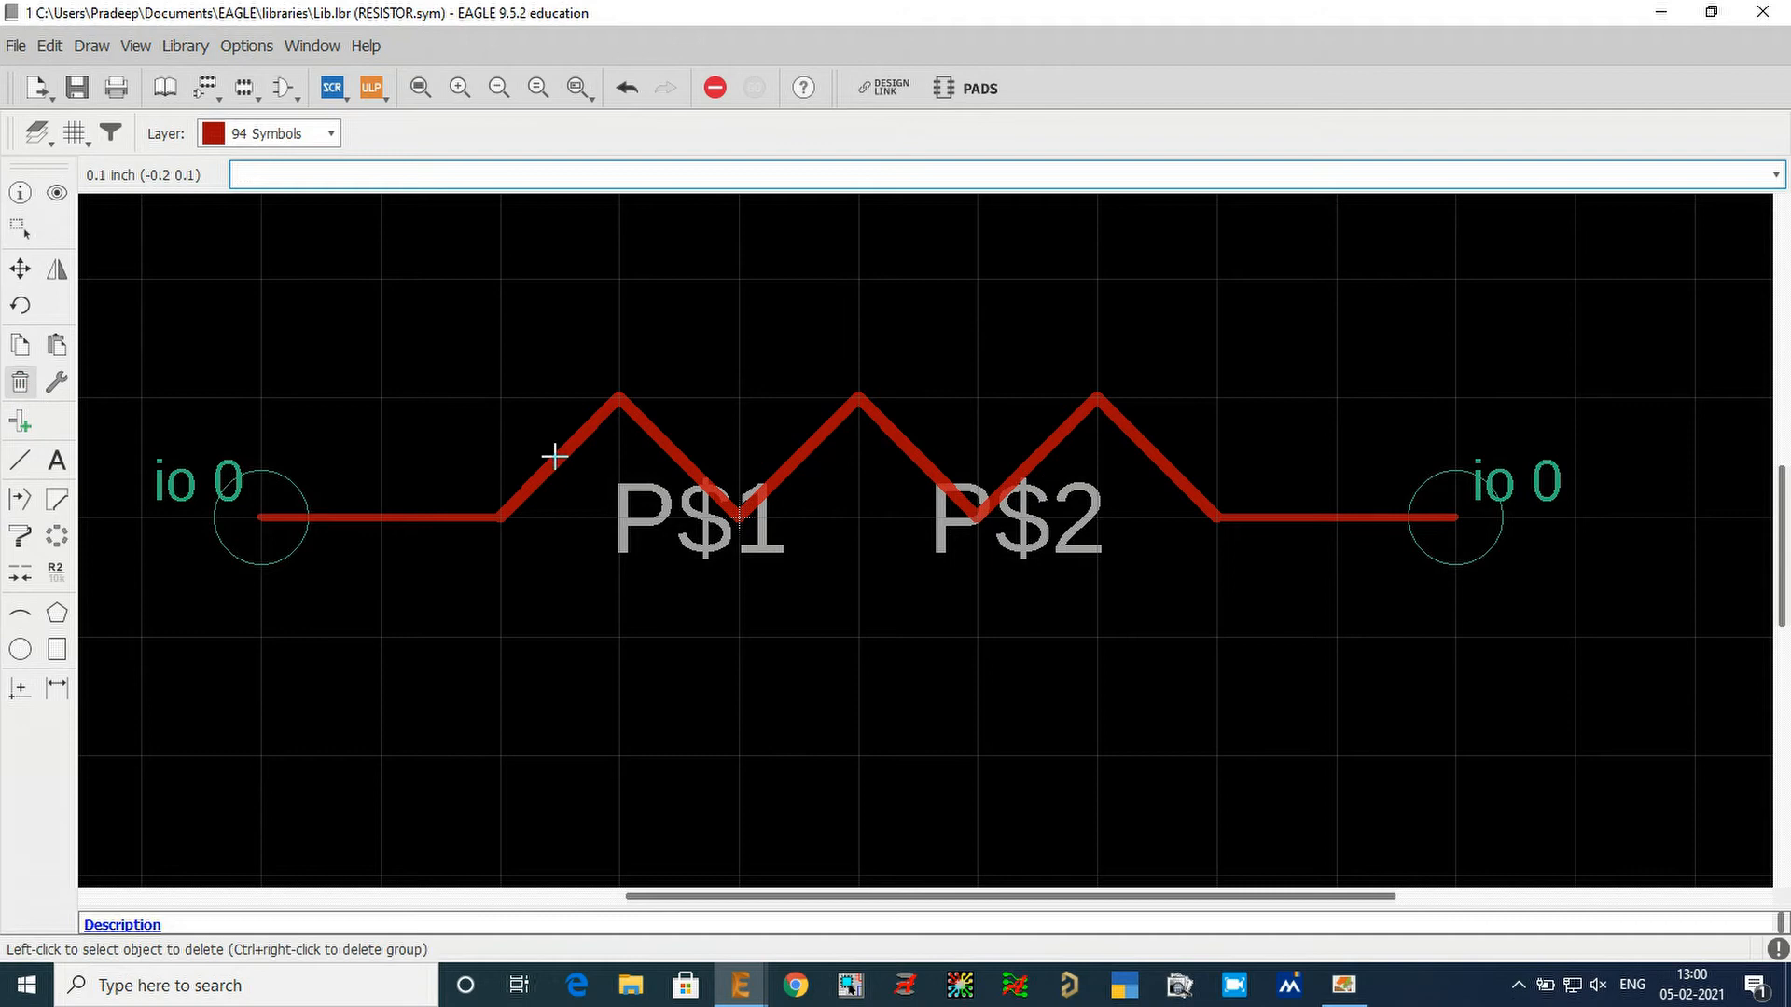
{"action": "left_click", "coordinate": [555, 455]}
{"action": "left_click", "coordinate": [662, 436]}
{"action": "left_click", "coordinate": [830, 424]}
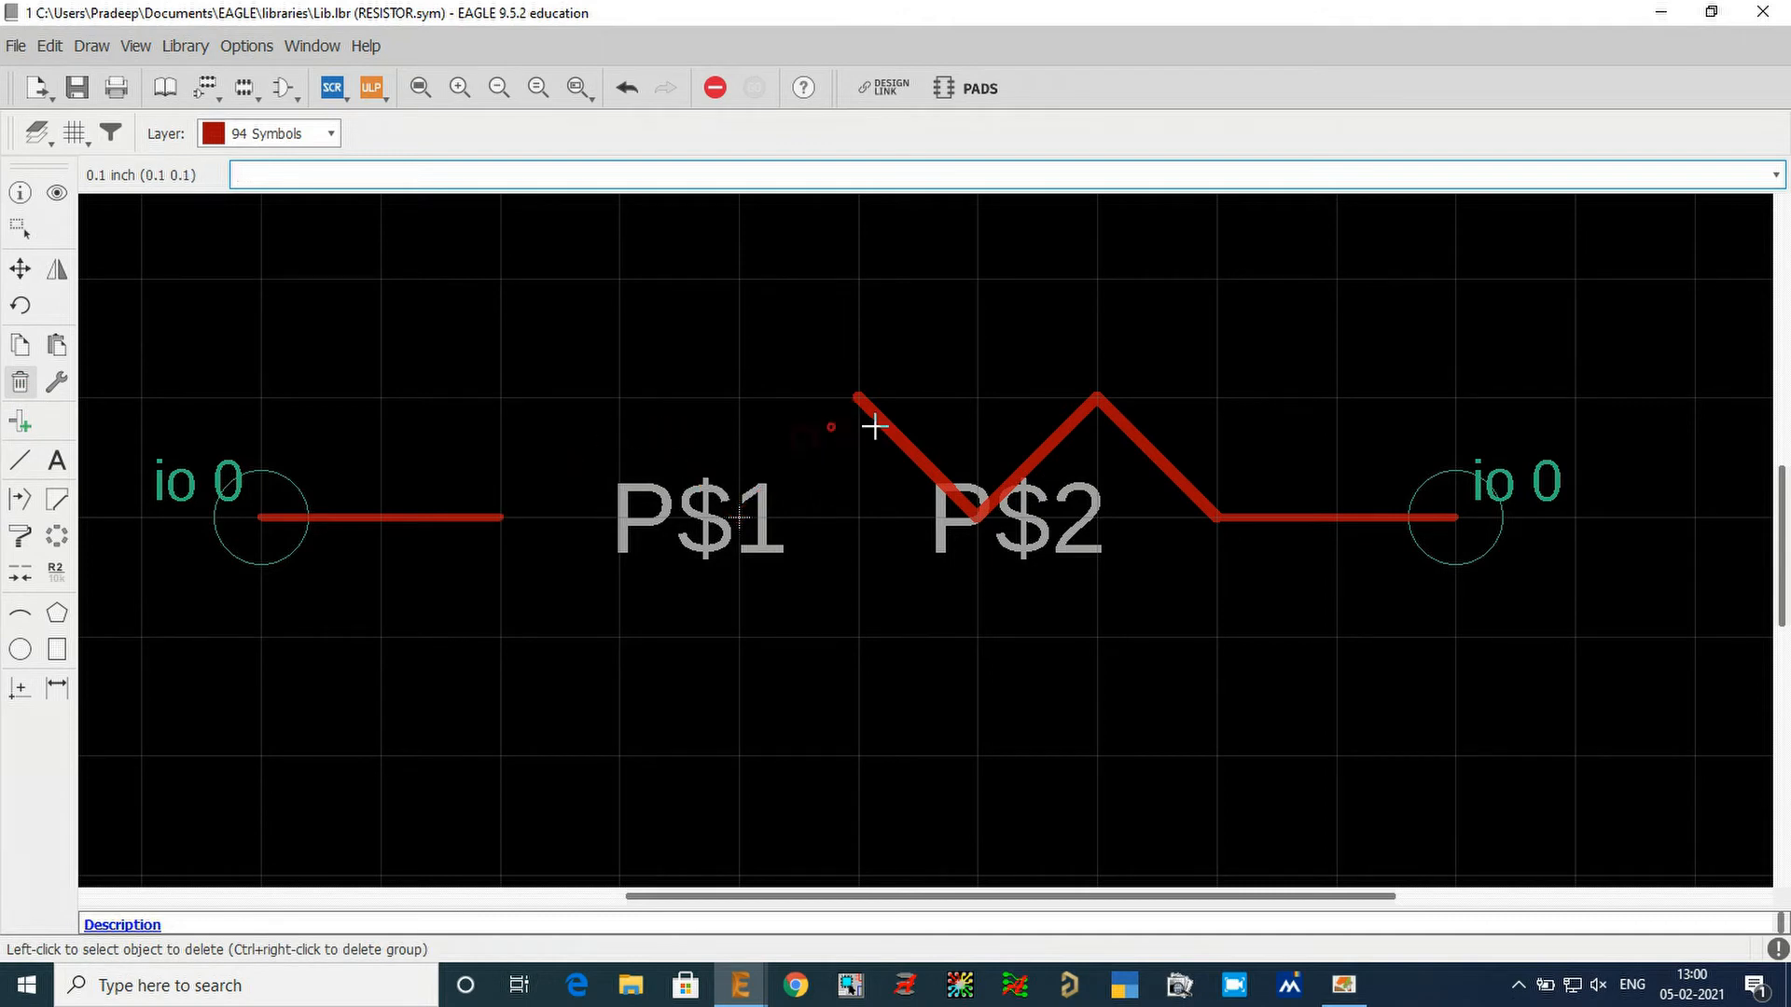
{"action": "left_click", "coordinate": [1035, 457]}
{"action": "left_click", "coordinate": [915, 451]}
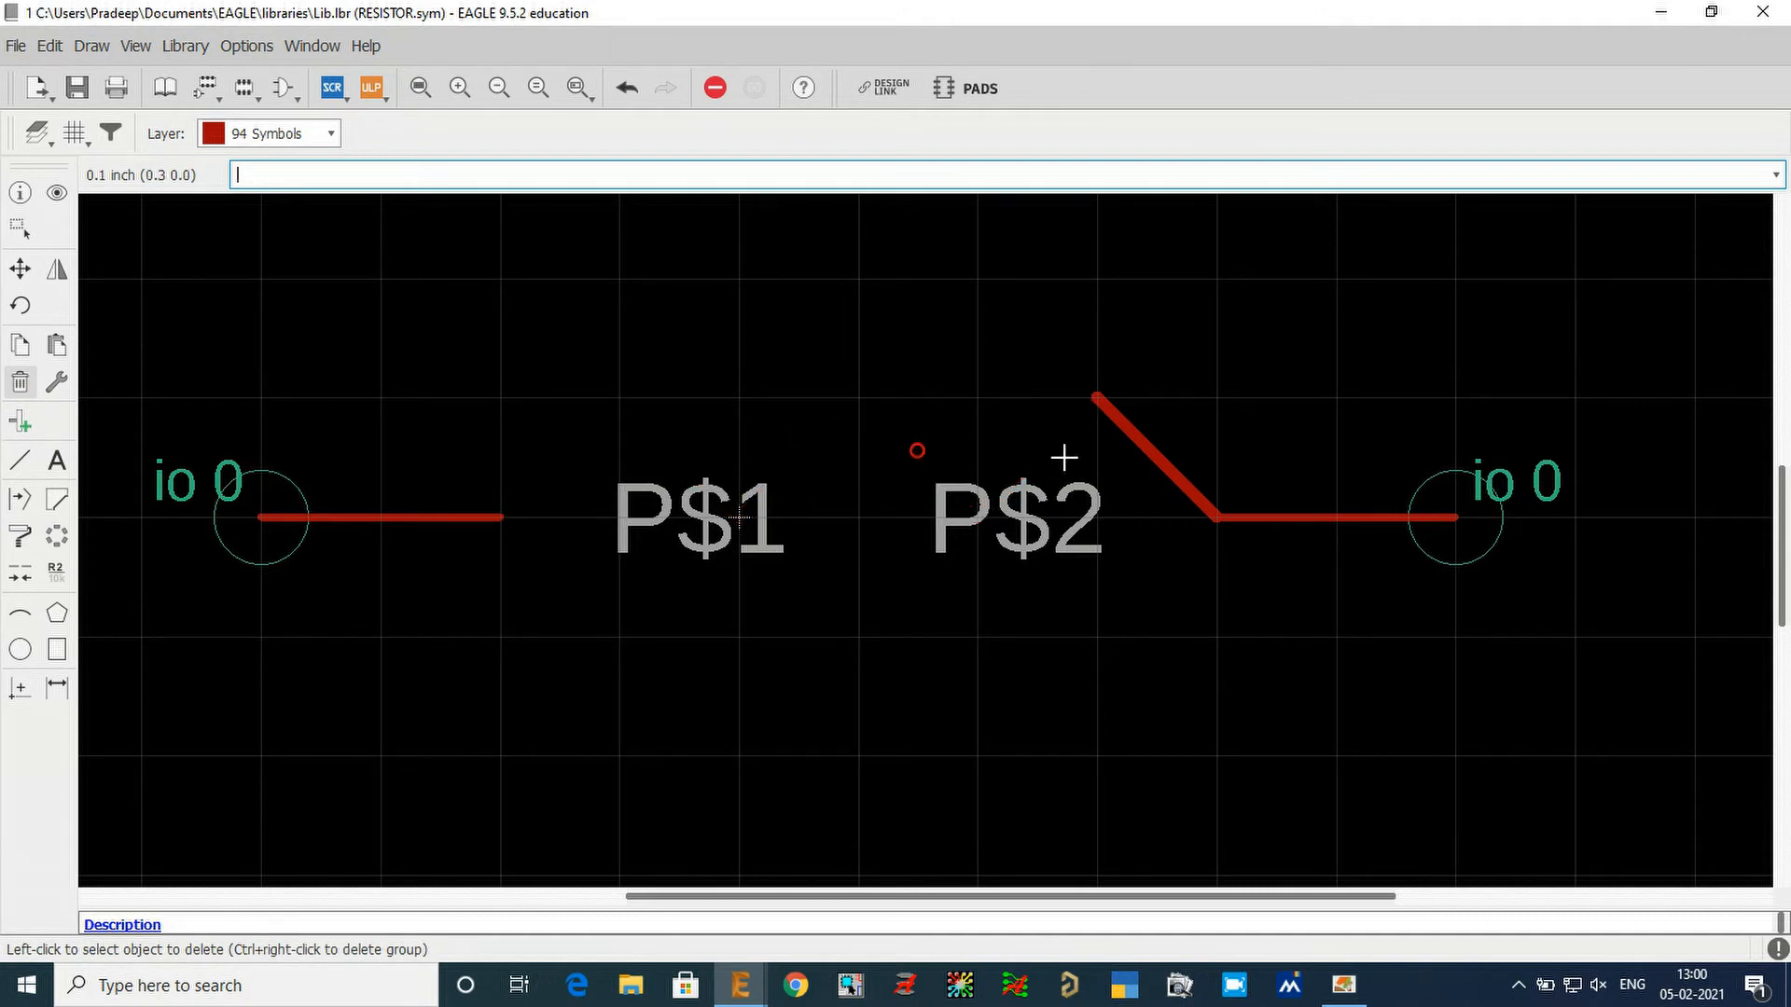
{"action": "left_click", "coordinate": [1153, 452]}
Move both pins 0.1 inch inward along the horizontal axis, to connection points (-0.3 0) and (0.5 0).
{"action": "left_click", "coordinate": [20, 269]}
{"action": "left_click", "coordinate": [250, 519]}
{"action": "left_click", "coordinate": [352, 520]}
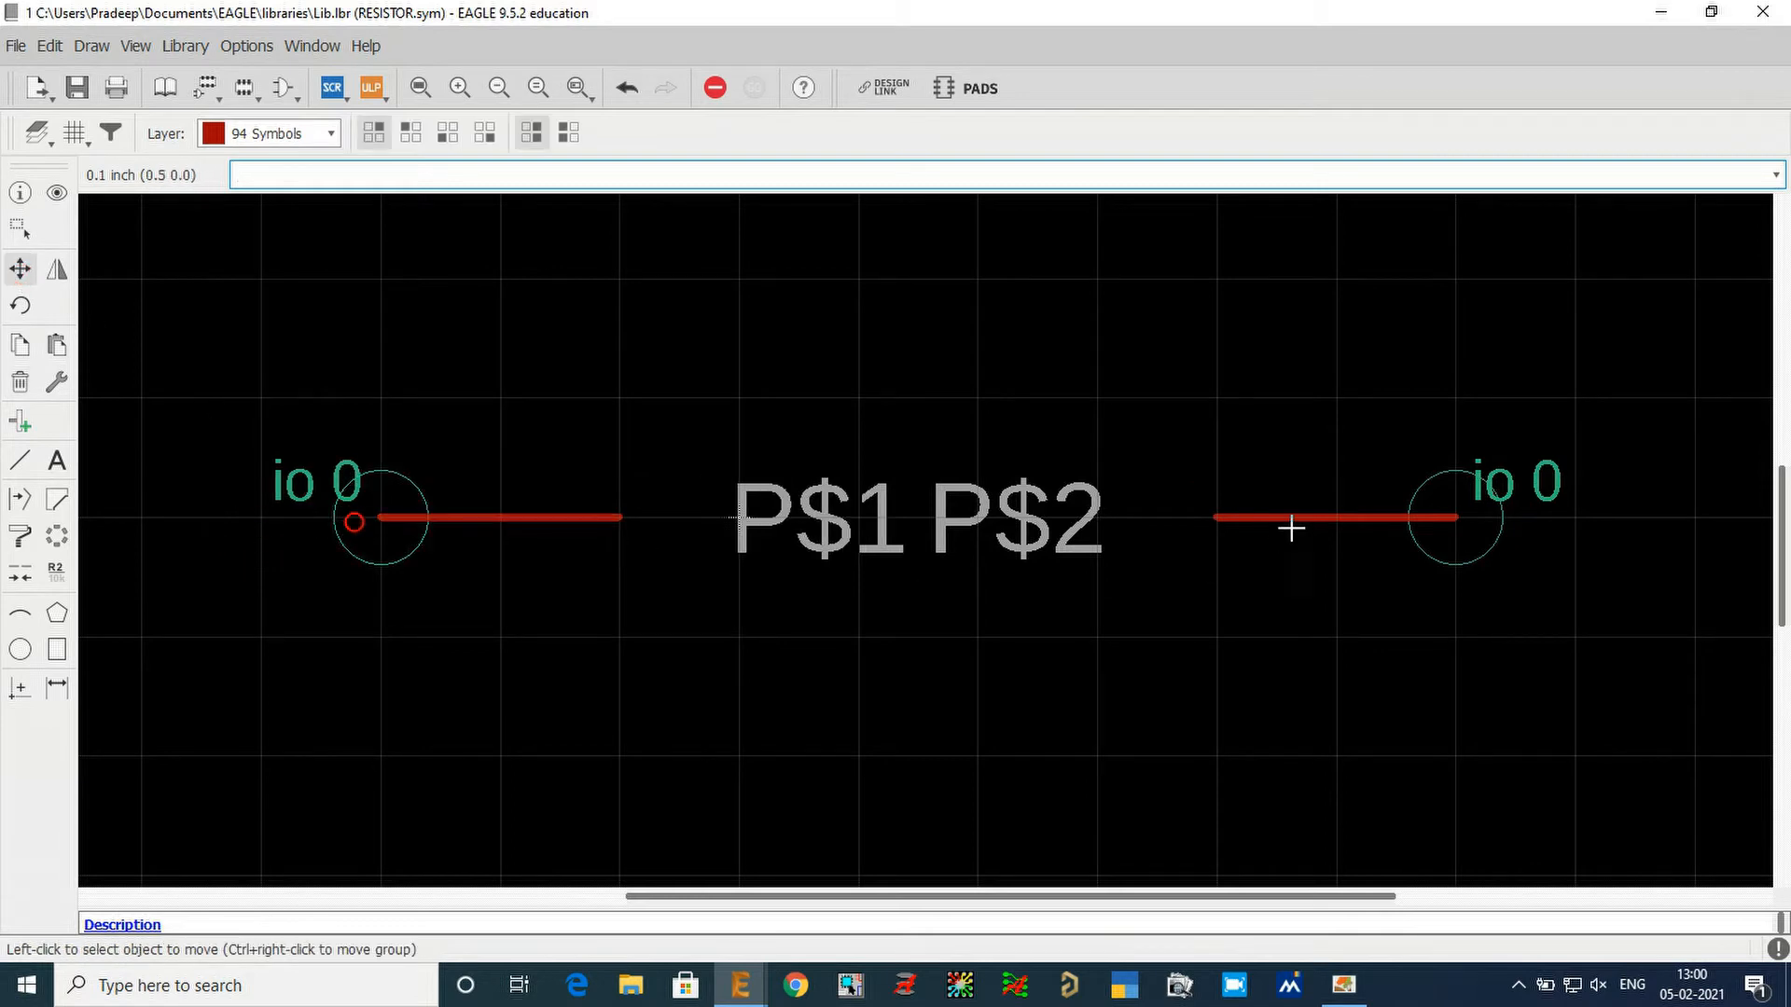
{"action": "left_click", "coordinate": [1451, 518]}
{"action": "left_click", "coordinate": [1293, 522]}
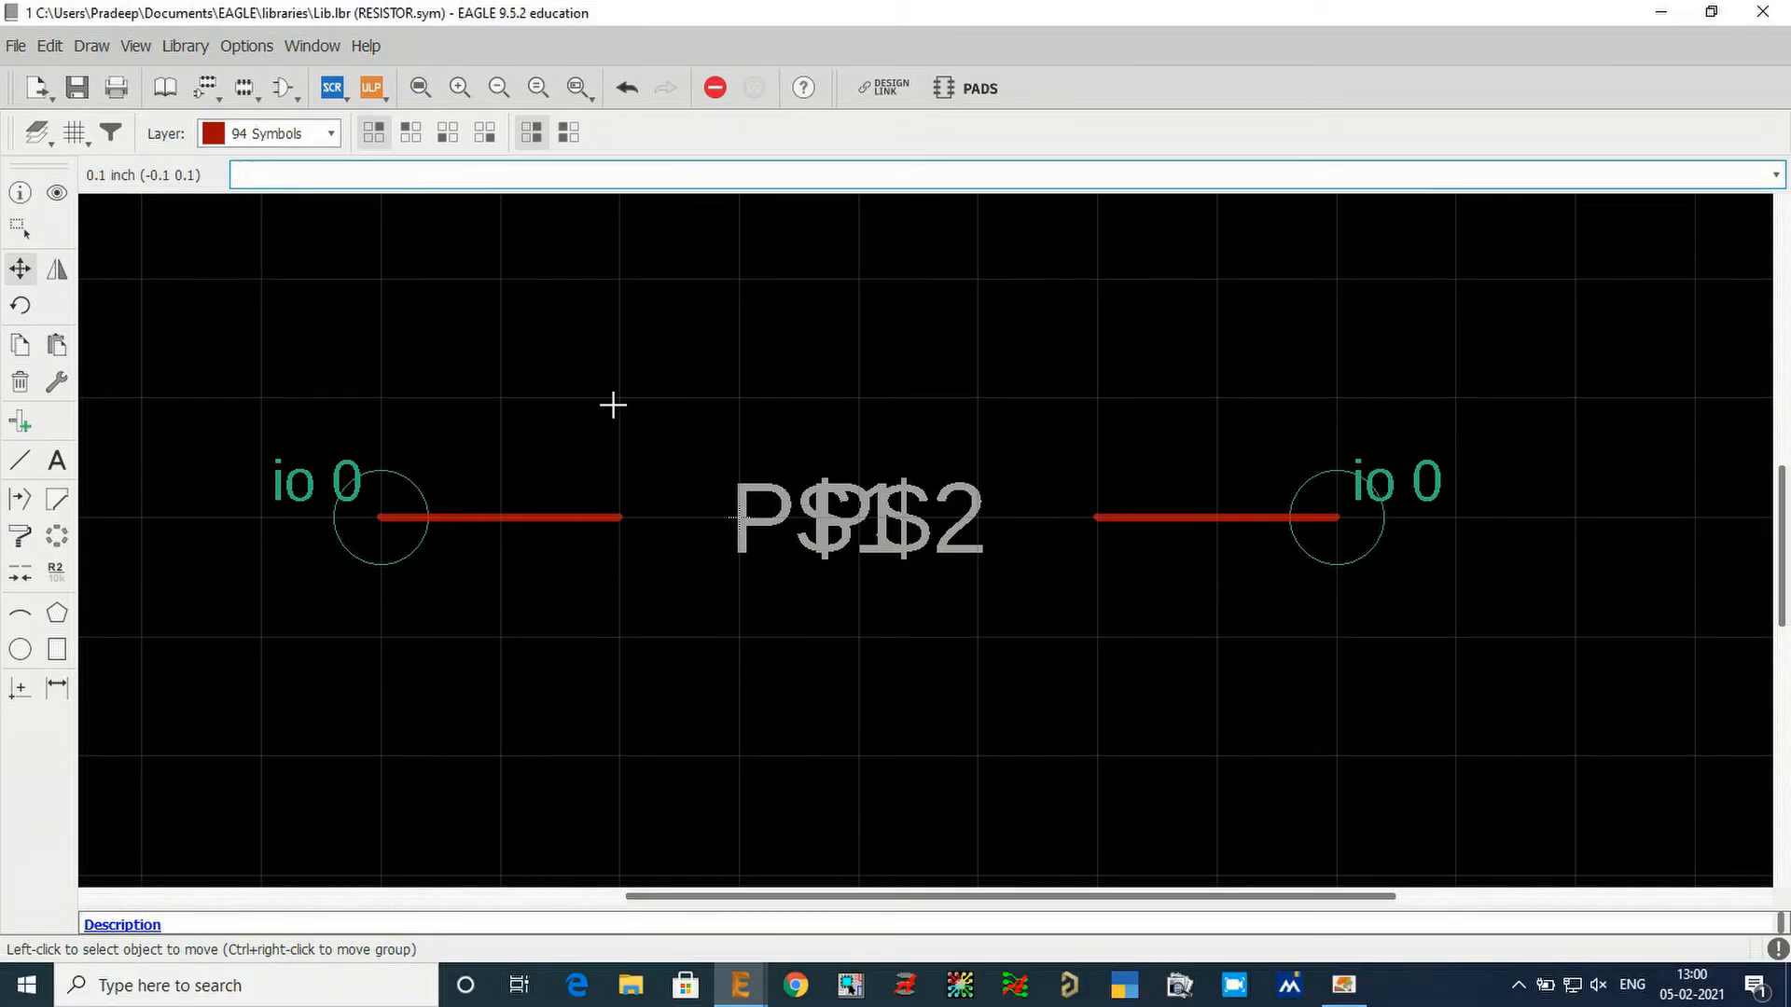
Set the grid size to 0.05 inch.
{"action": "left_click", "coordinate": [612, 405]}
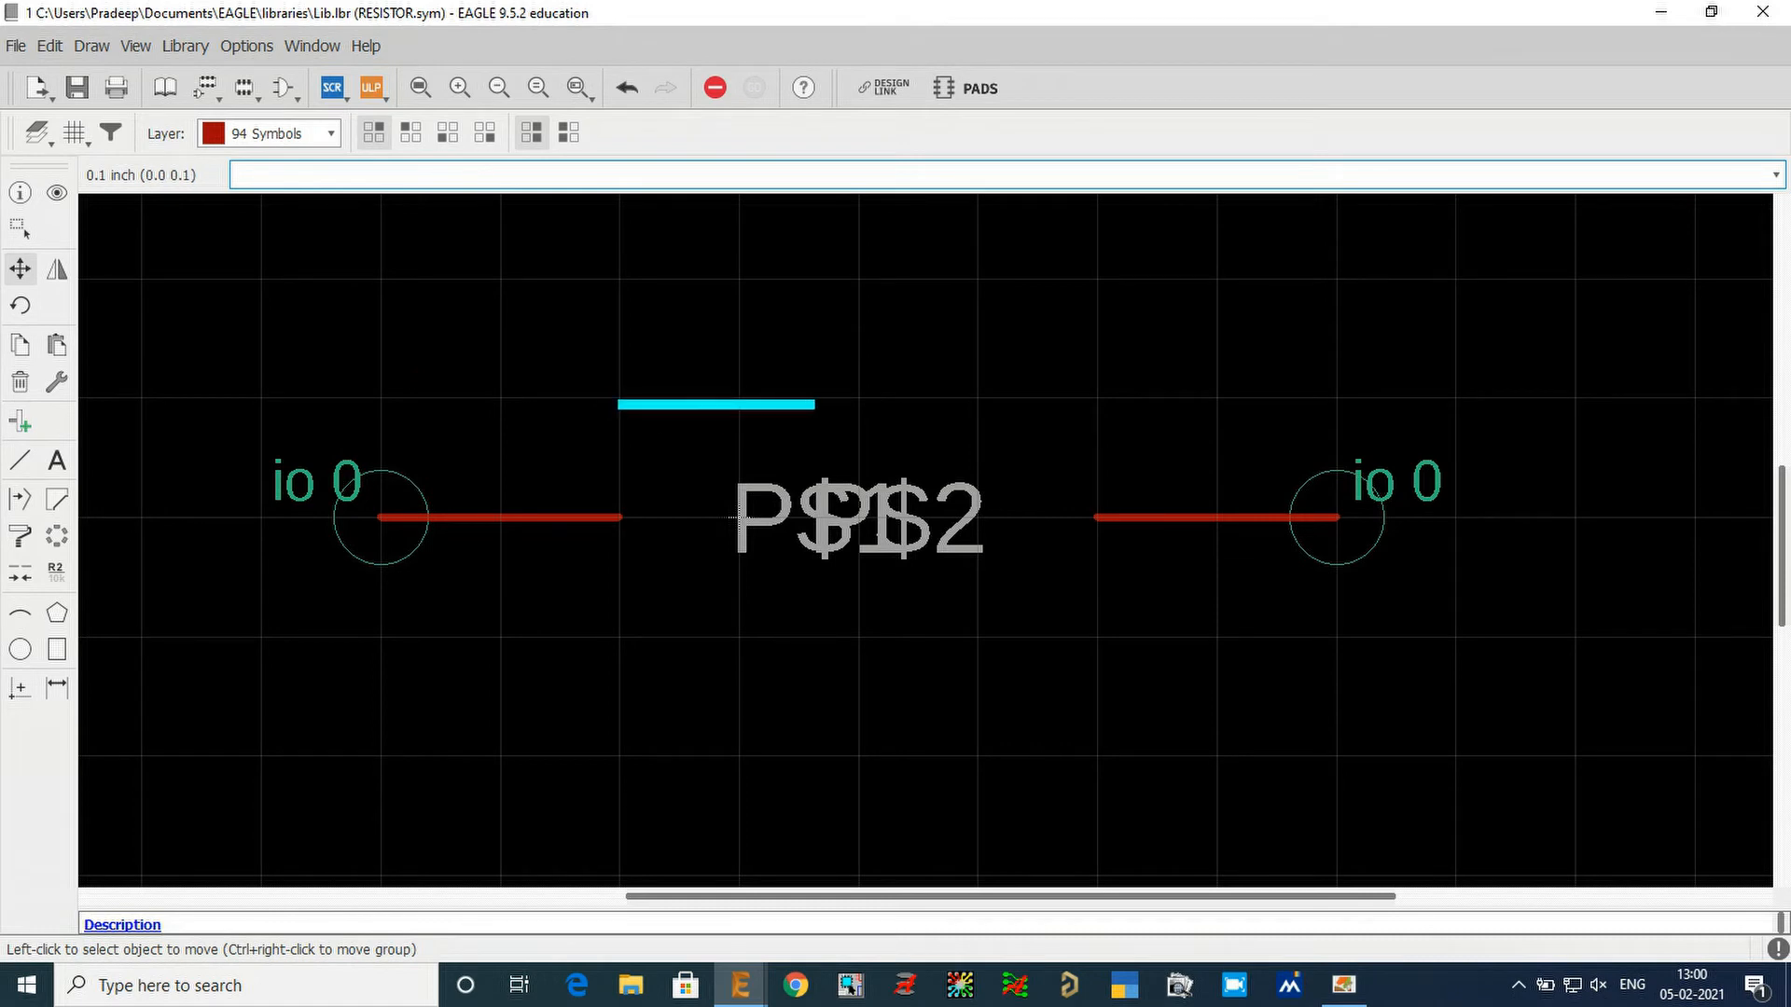
{"action": "left_click", "coordinate": [1097, 404]}
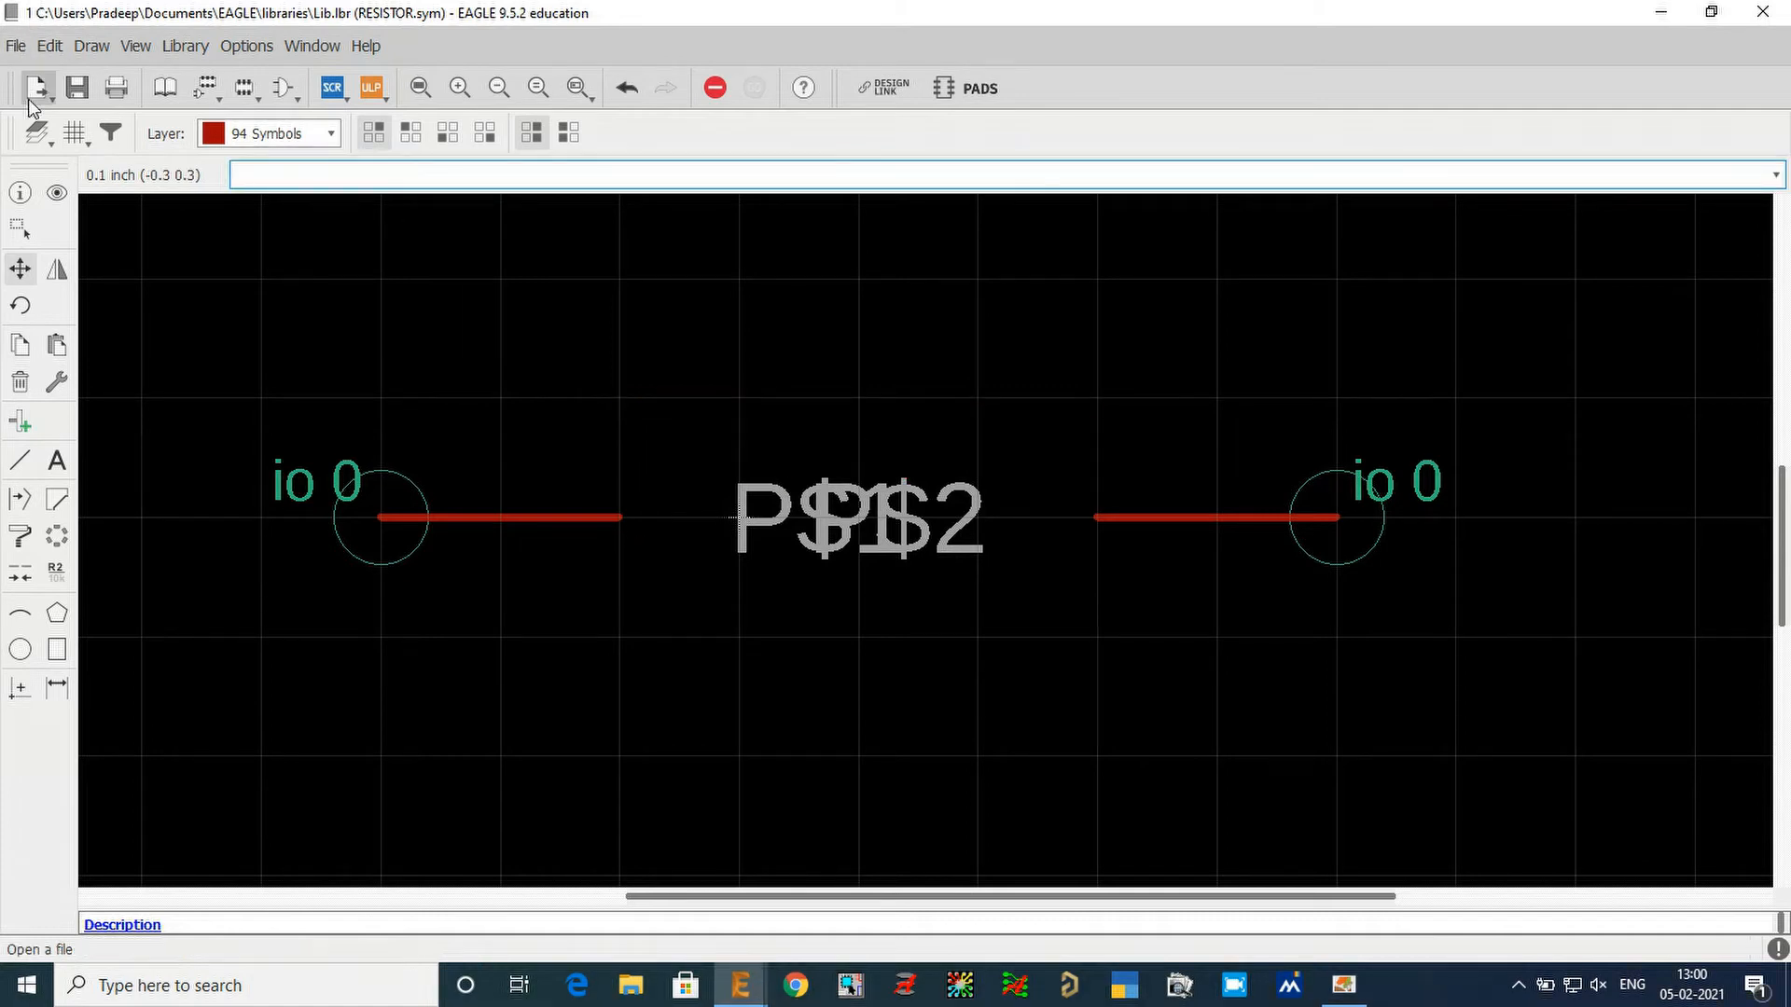
{"action": "left_click", "coordinate": [73, 136]}
{"action": "left_click", "coordinate": [134, 140]}
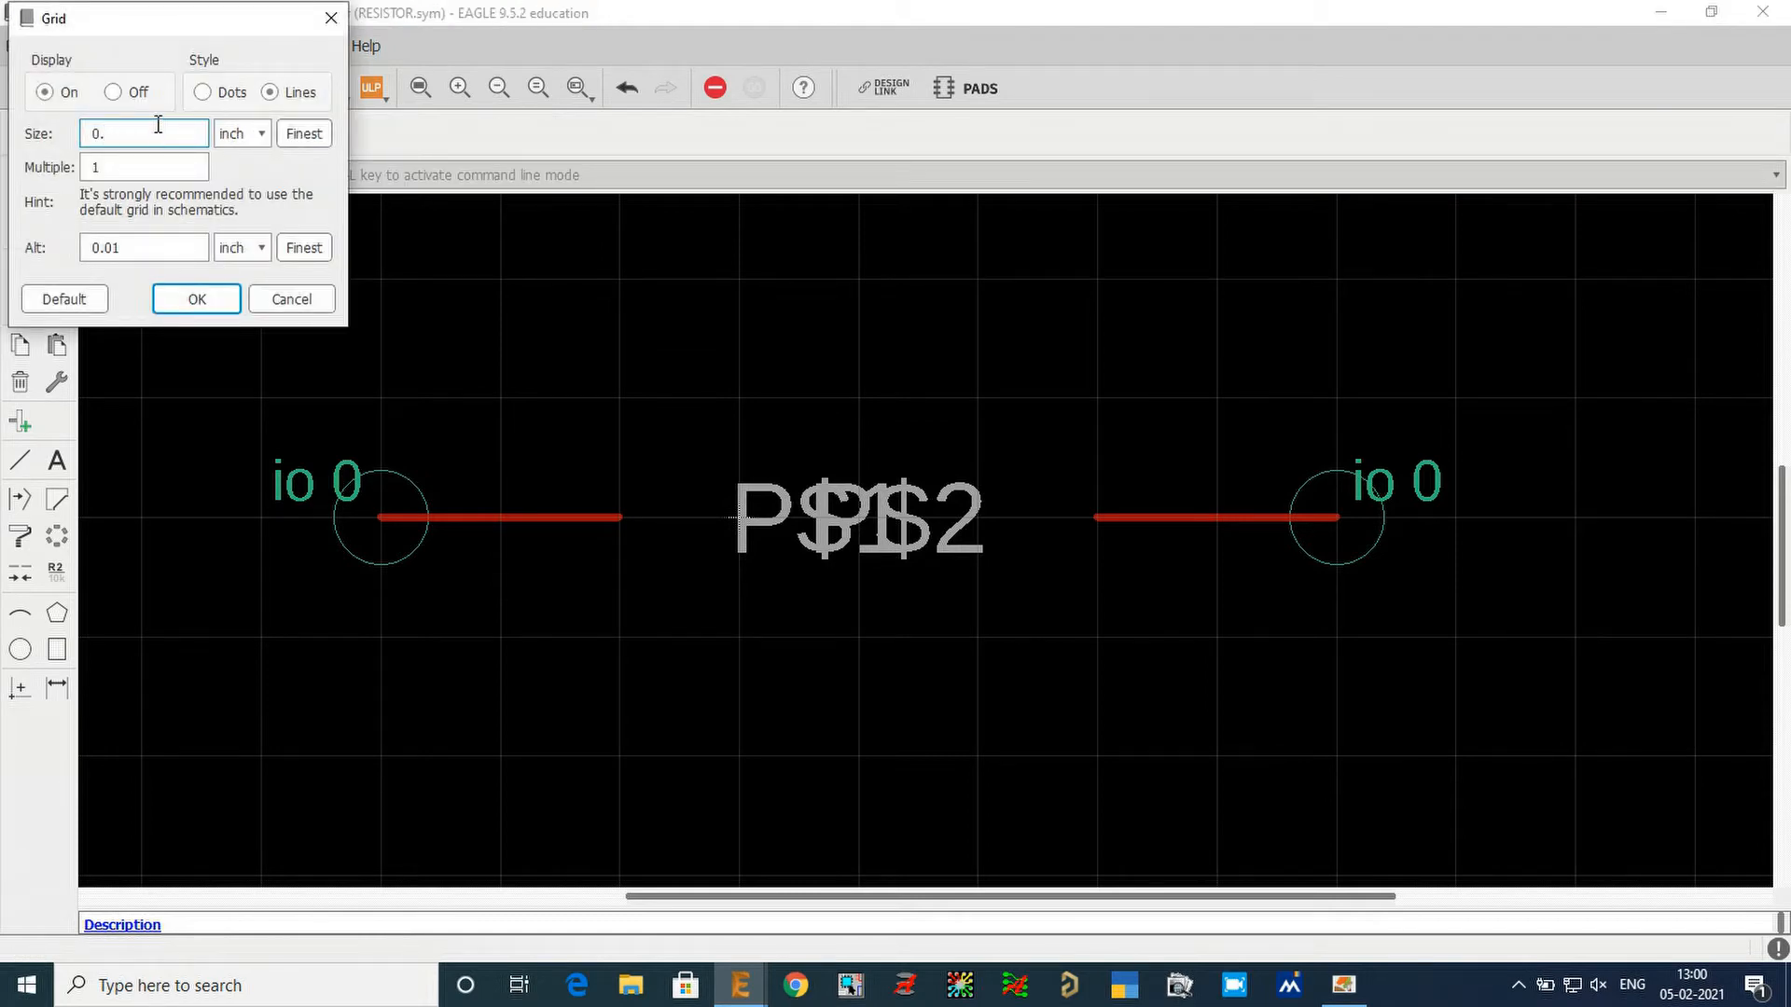
{"action": "key", "text": "Return"}
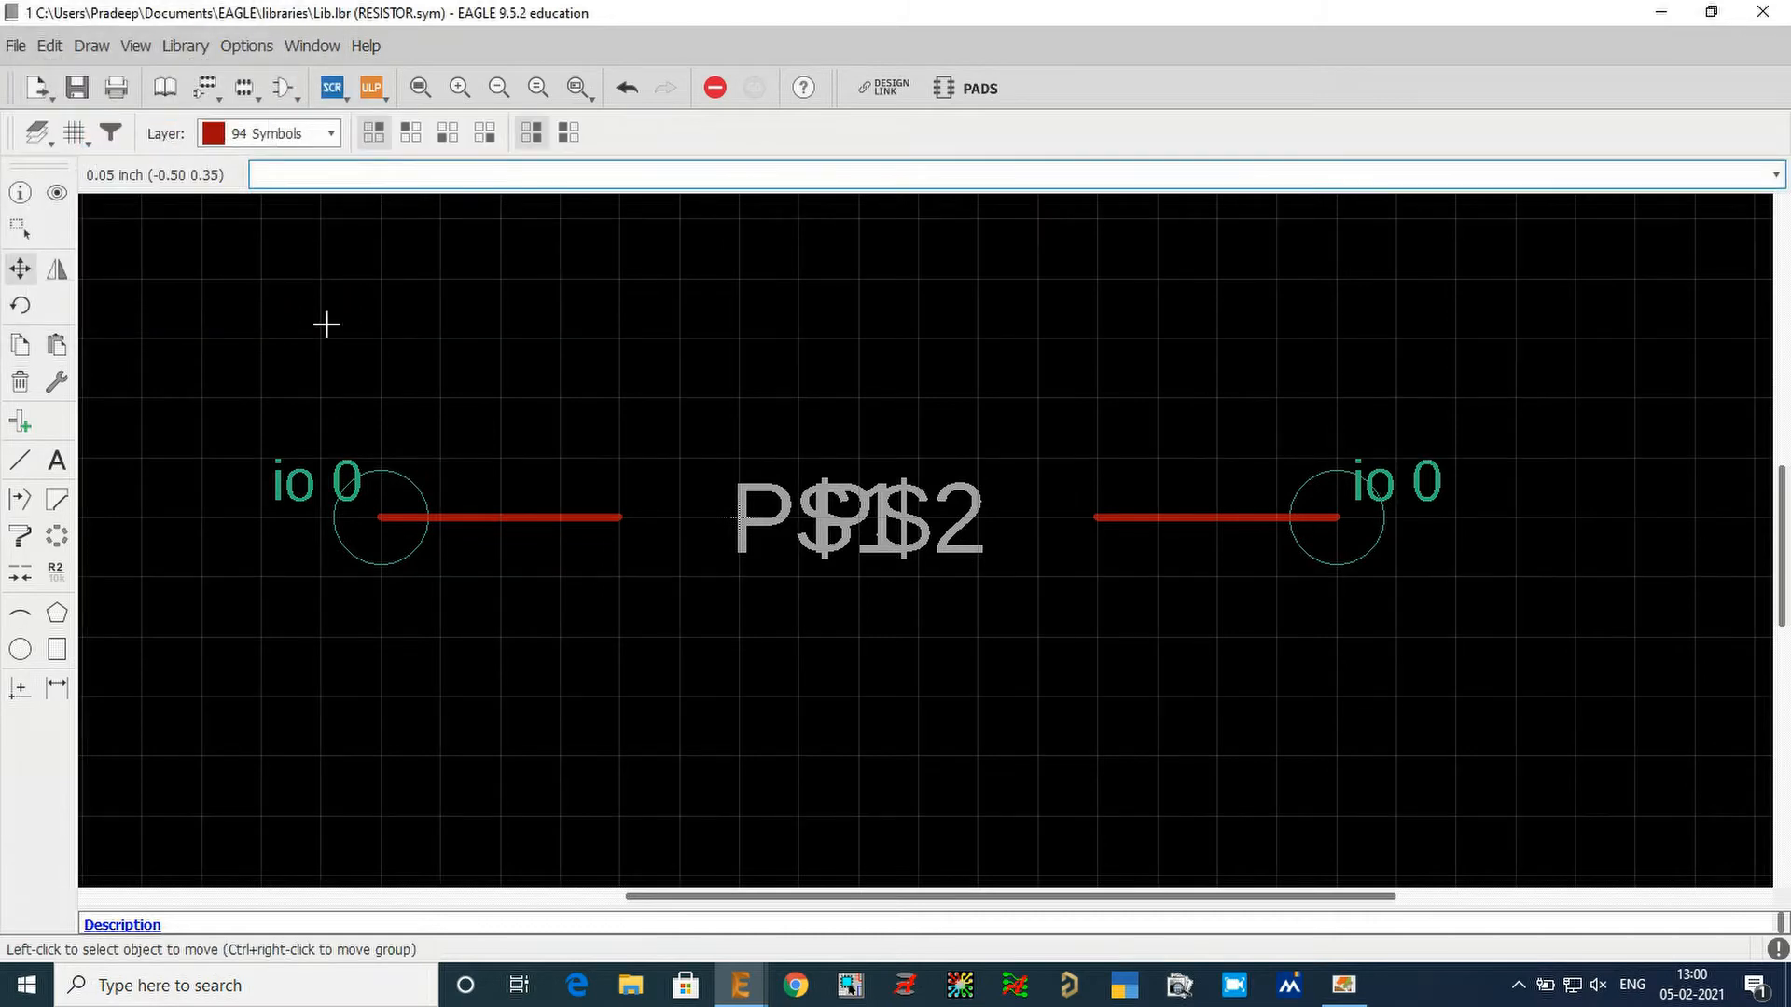
Draw an eight-segment zigzag with four 0.05 inch high peaks from (-0.1 0) to (0.3 0), joining the inner ends of the pins.
{"action": "scroll", "coordinate": [679, 504], "scroll_direction": "up", "scroll_amount": 3}
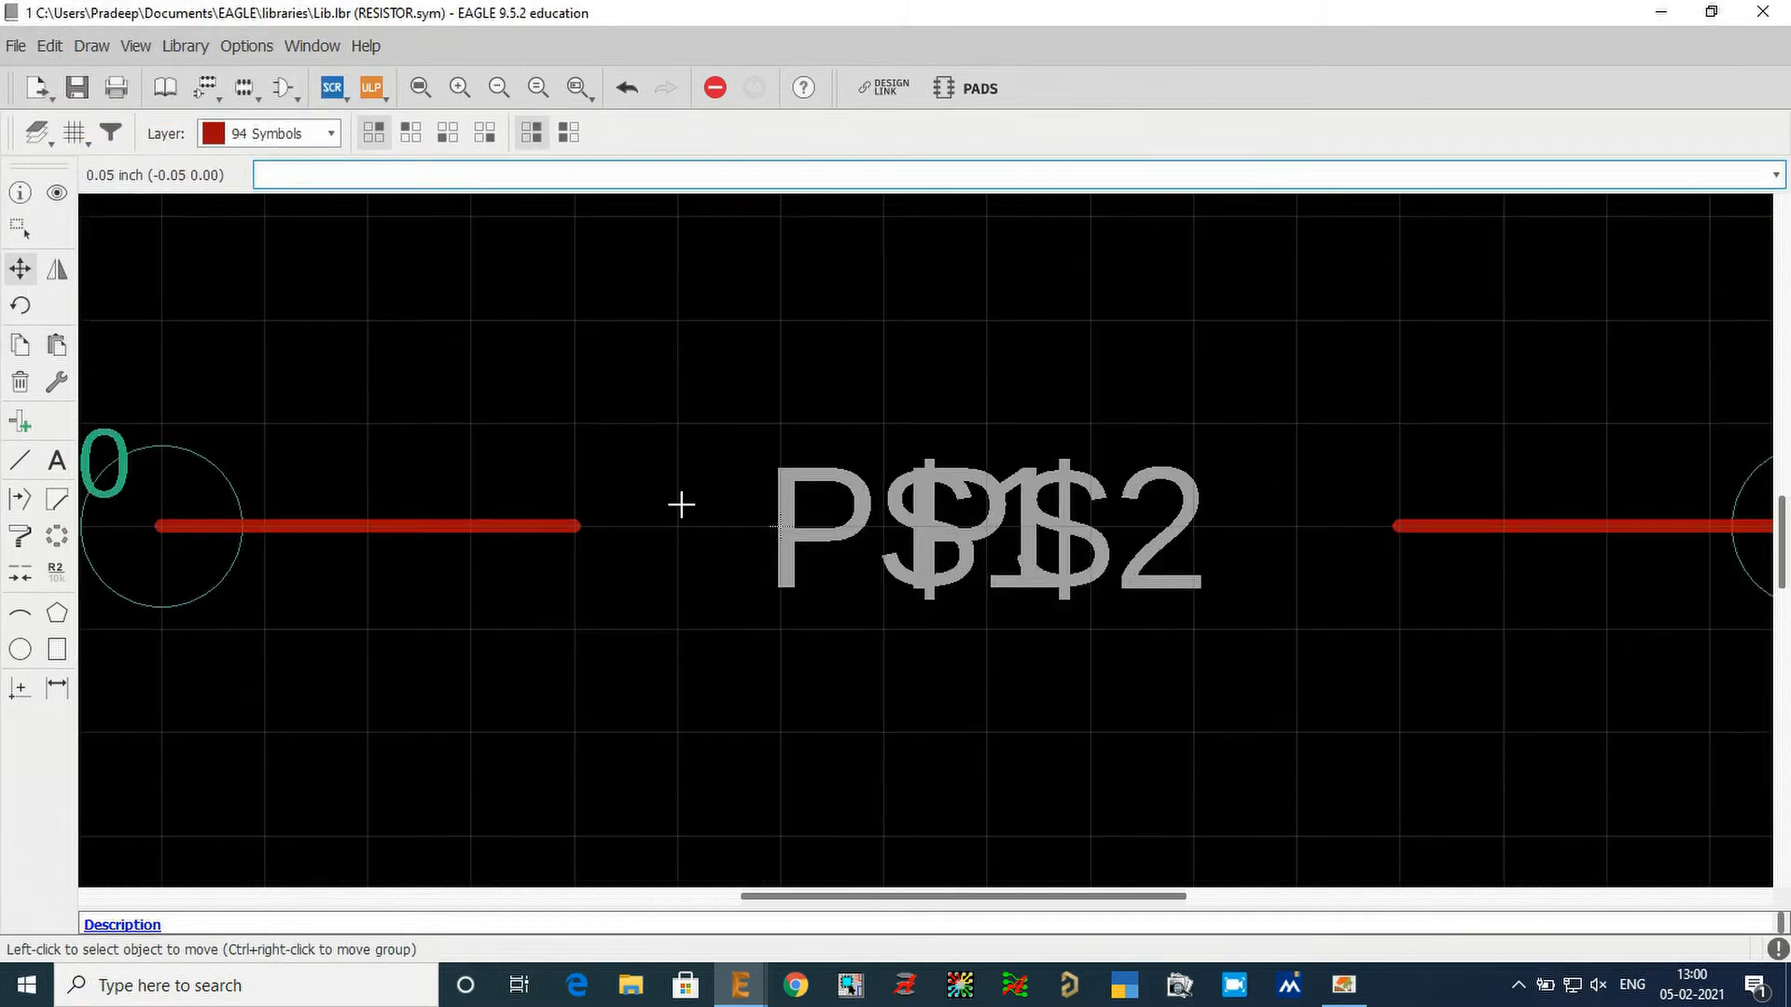
{"action": "left_click", "coordinate": [19, 462]}
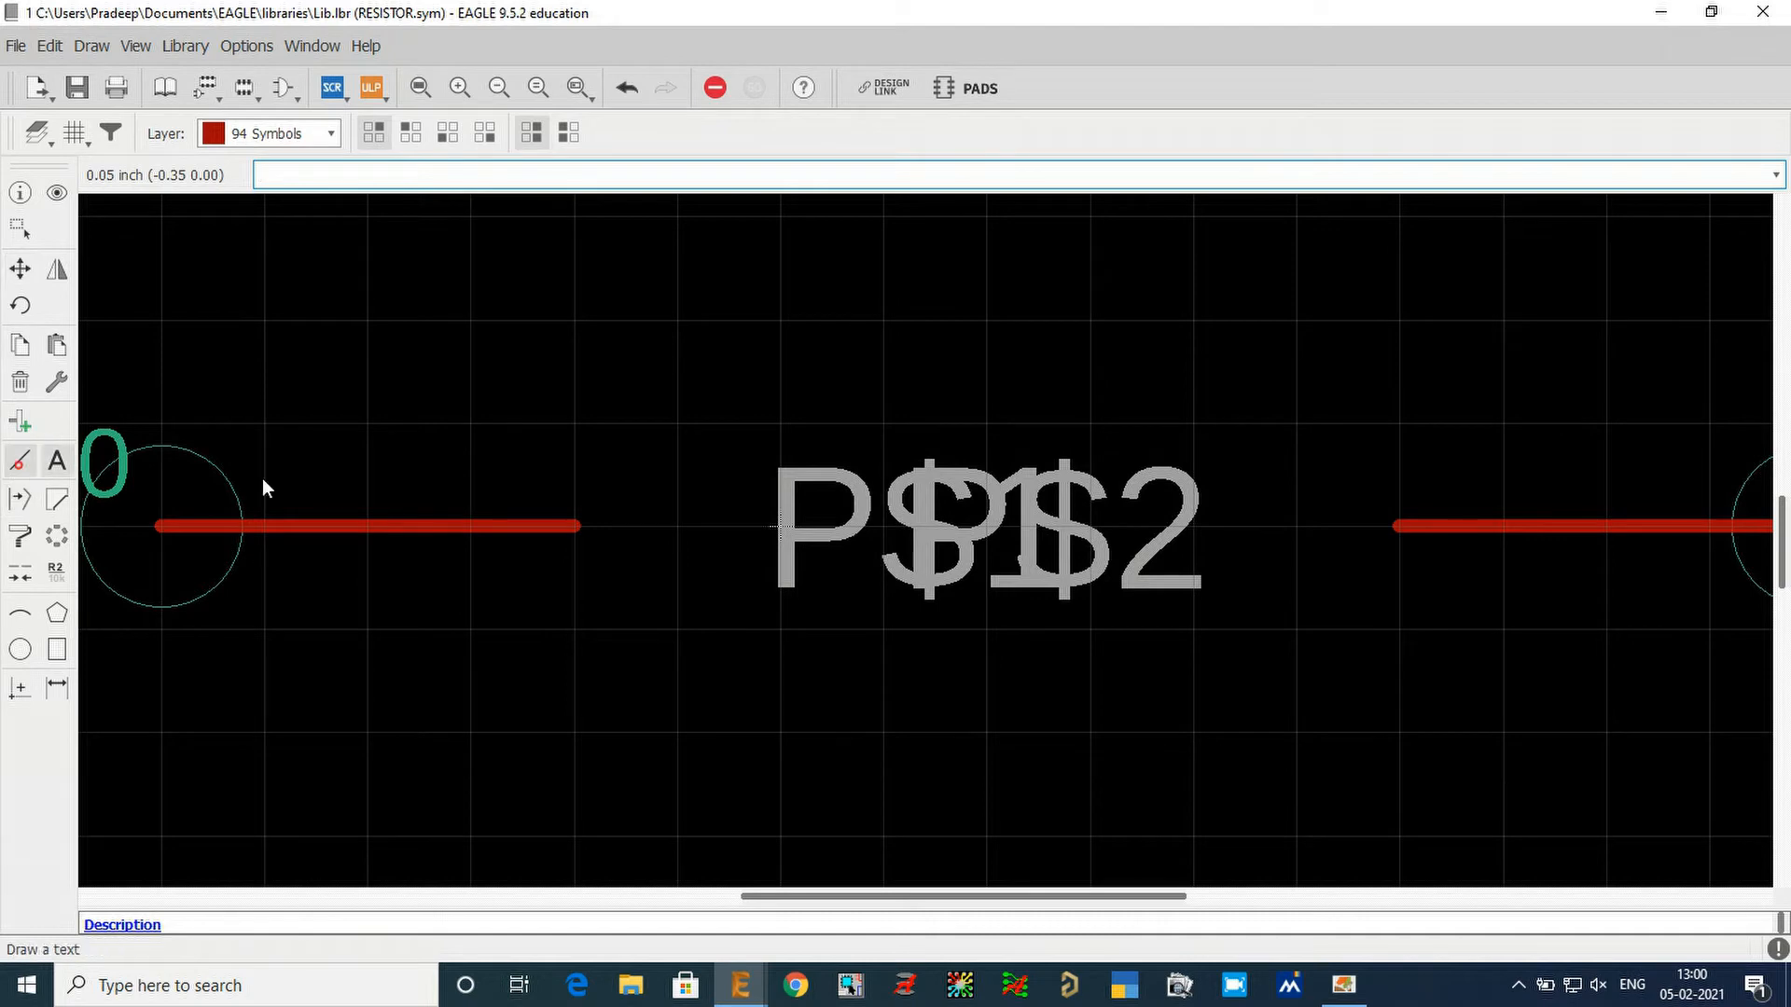
{"action": "left_click", "coordinate": [578, 527]}
{"action": "left_click", "coordinate": [675, 422]}
{"action": "left_click", "coordinate": [779, 525]}
{"action": "left_click", "coordinate": [884, 419]}
{"action": "left_click", "coordinate": [987, 525]}
{"action": "left_click", "coordinate": [1090, 424]}
{"action": "left_click", "coordinate": [1193, 525]}
{"action": "left_click", "coordinate": [1295, 422]}
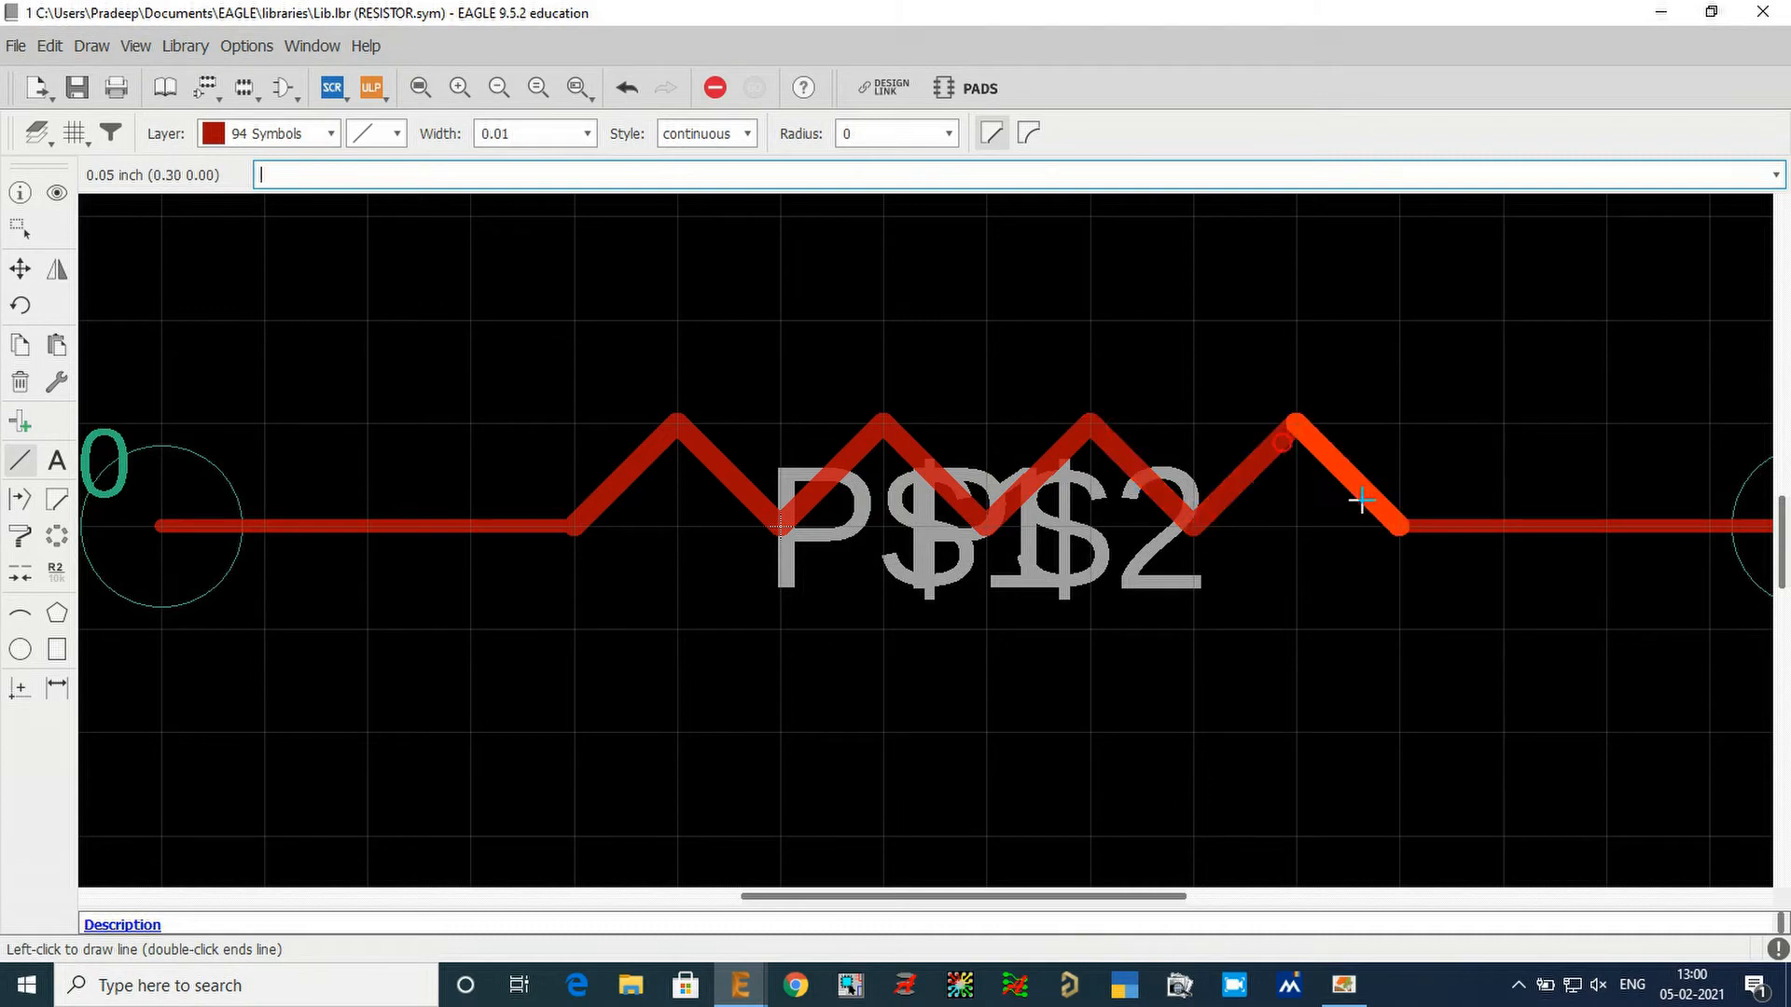
{"action": "double_click", "coordinate": [1399, 526]}
Set the grid size back to 0.1 inch.
{"action": "scroll", "coordinate": [600, 344], "scroll_direction": "down", "scroll_amount": 1}
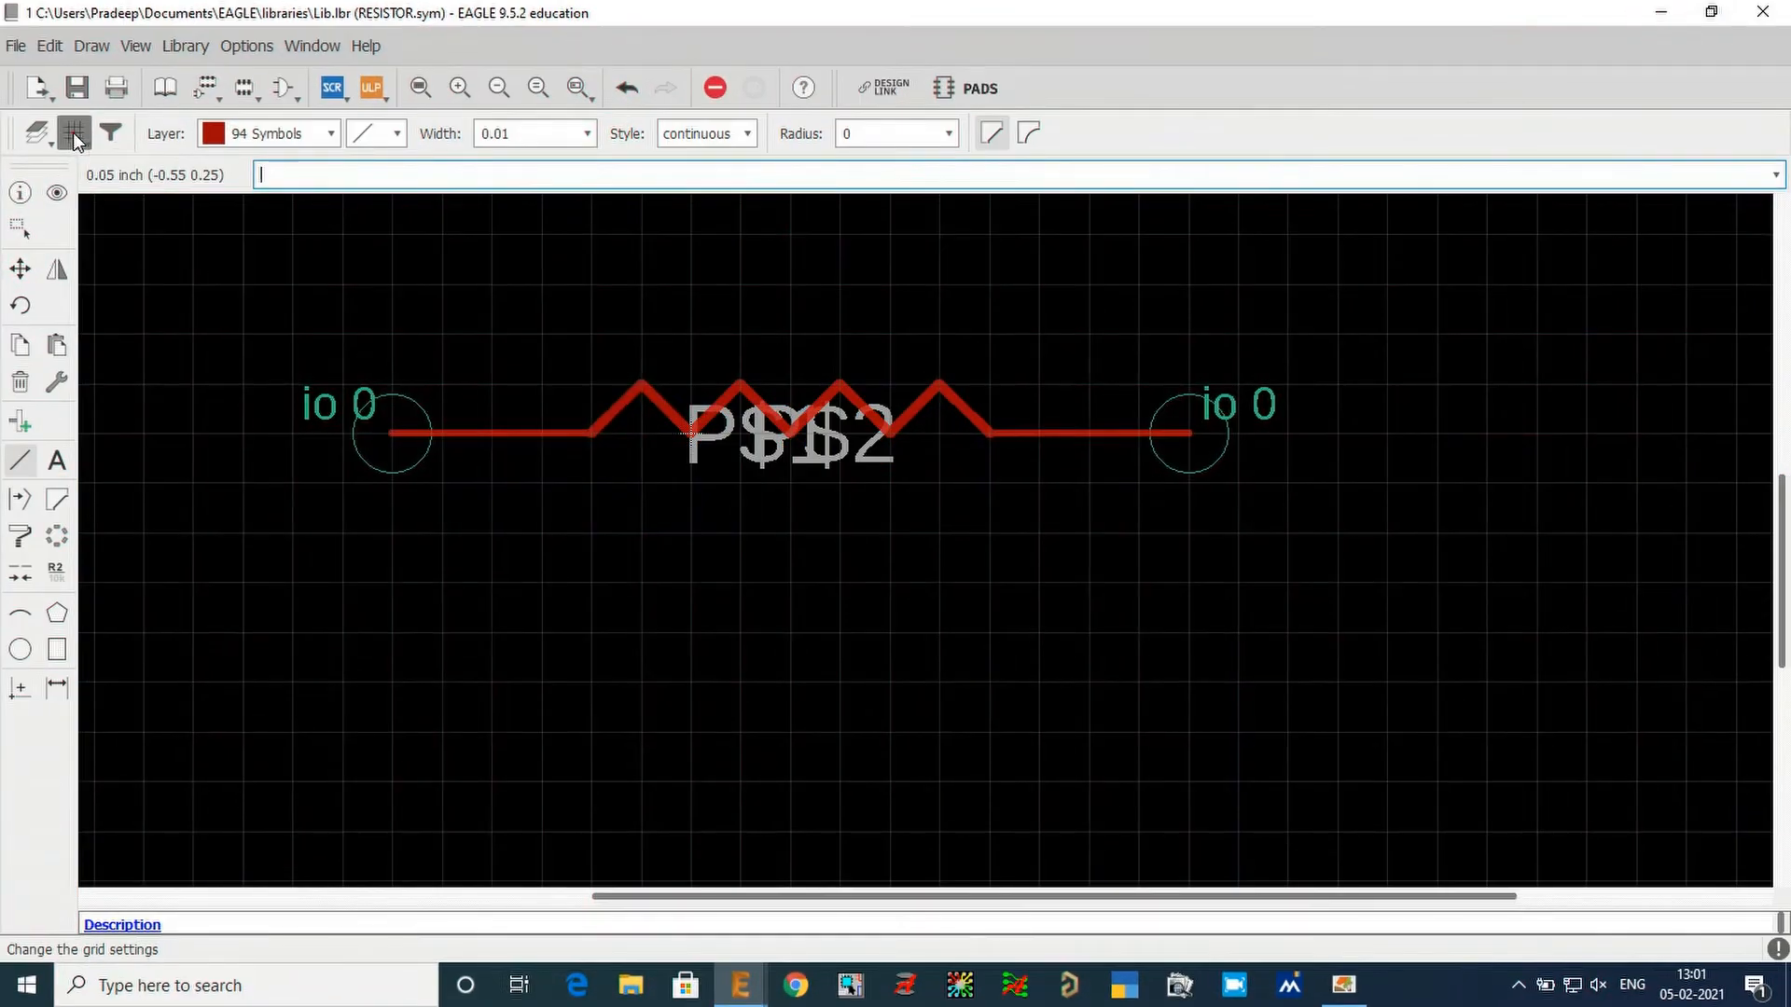
{"action": "left_click", "coordinate": [73, 133]}
{"action": "type", "text": "0.1"}
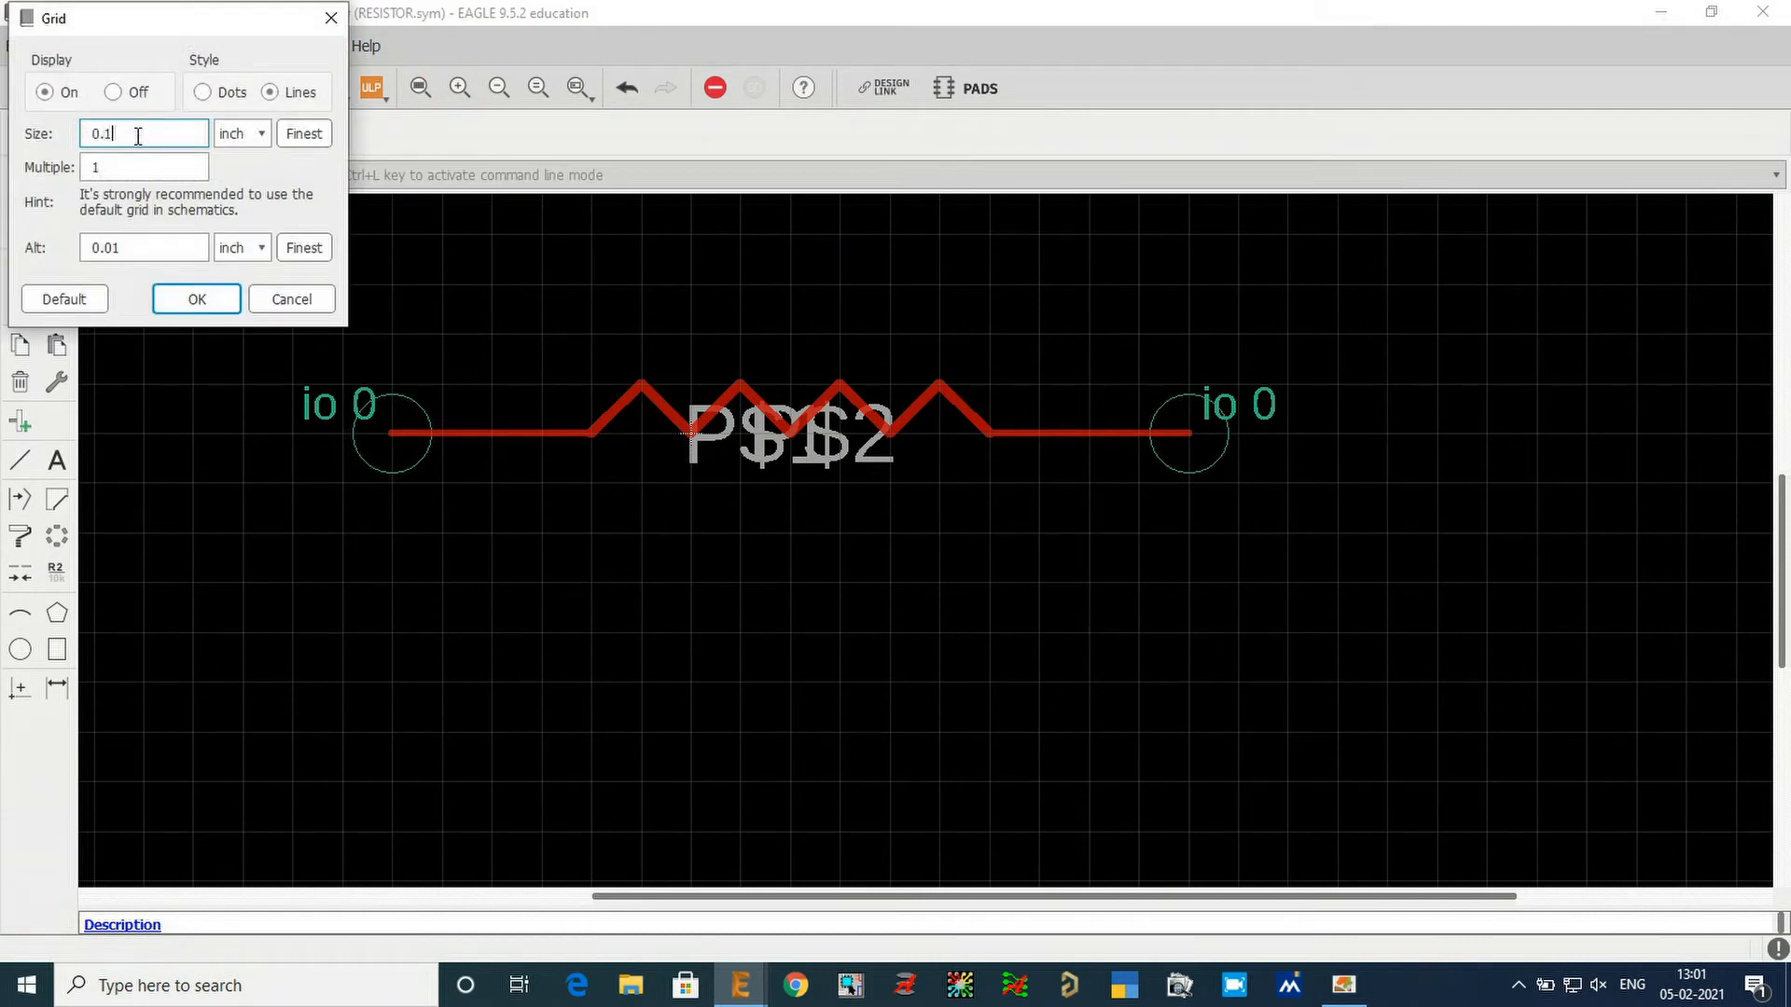
{"action": "key", "text": "Return"}
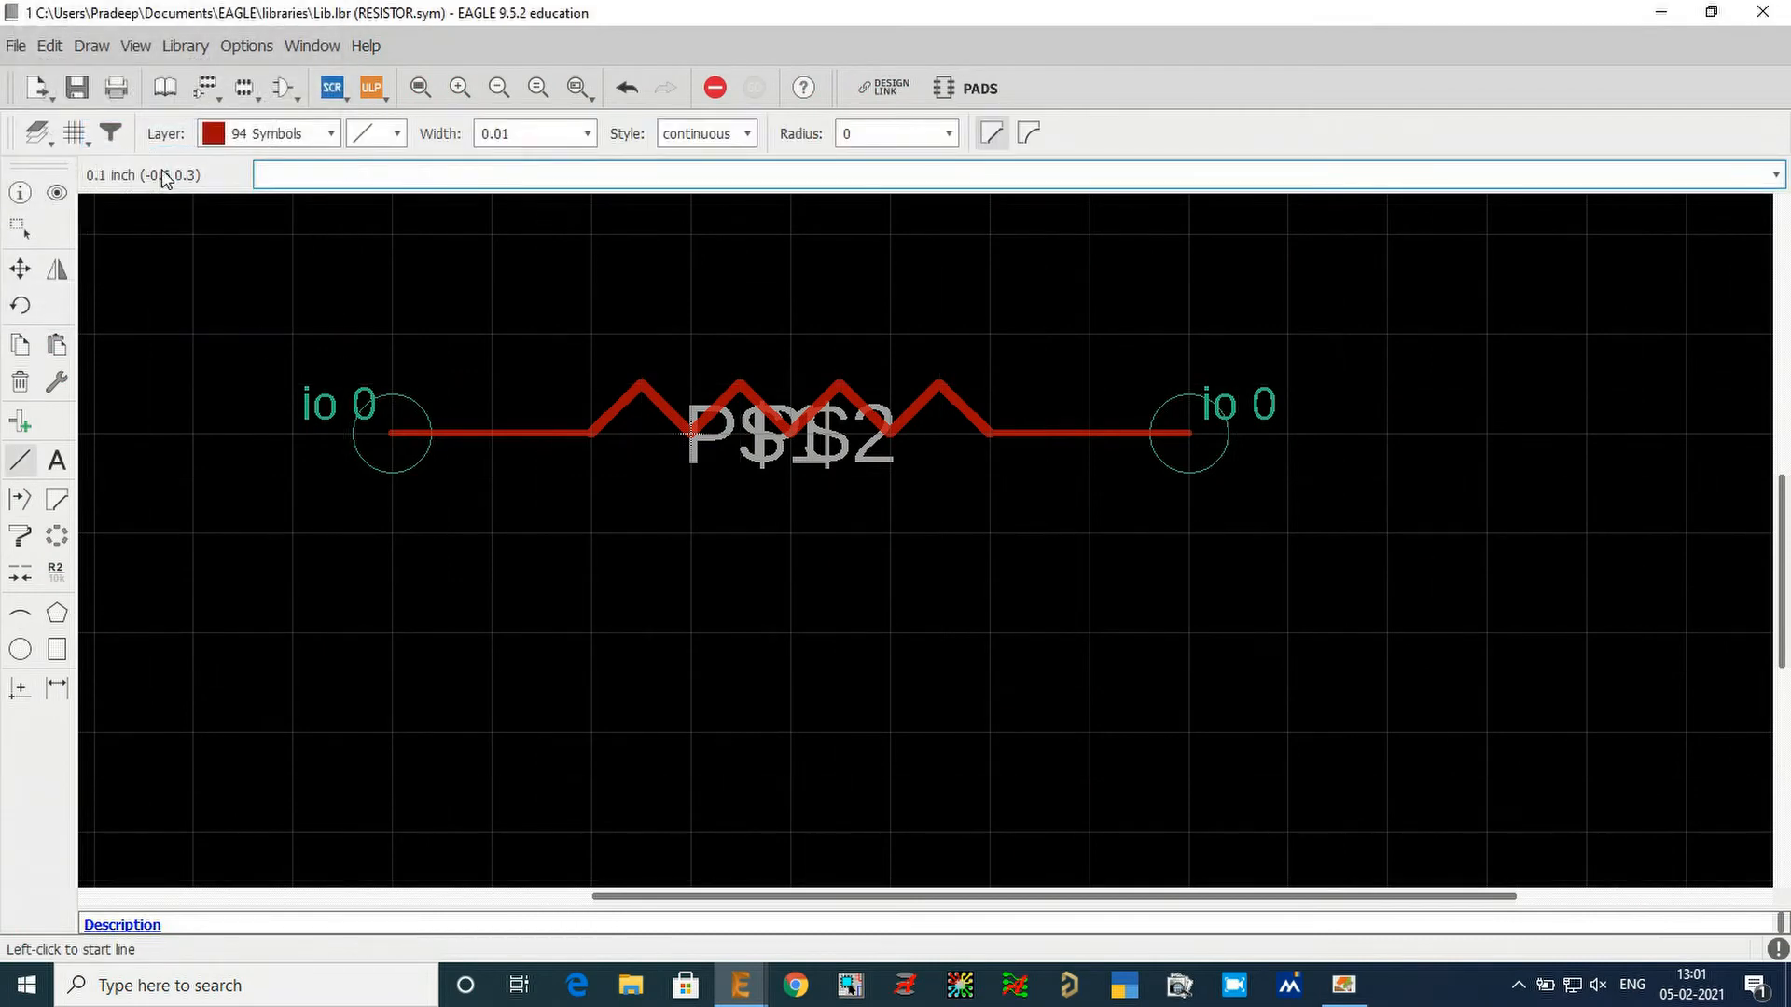
{"action": "scroll", "coordinate": [382, 426], "scroll_direction": "up", "scroll_amount": 2}
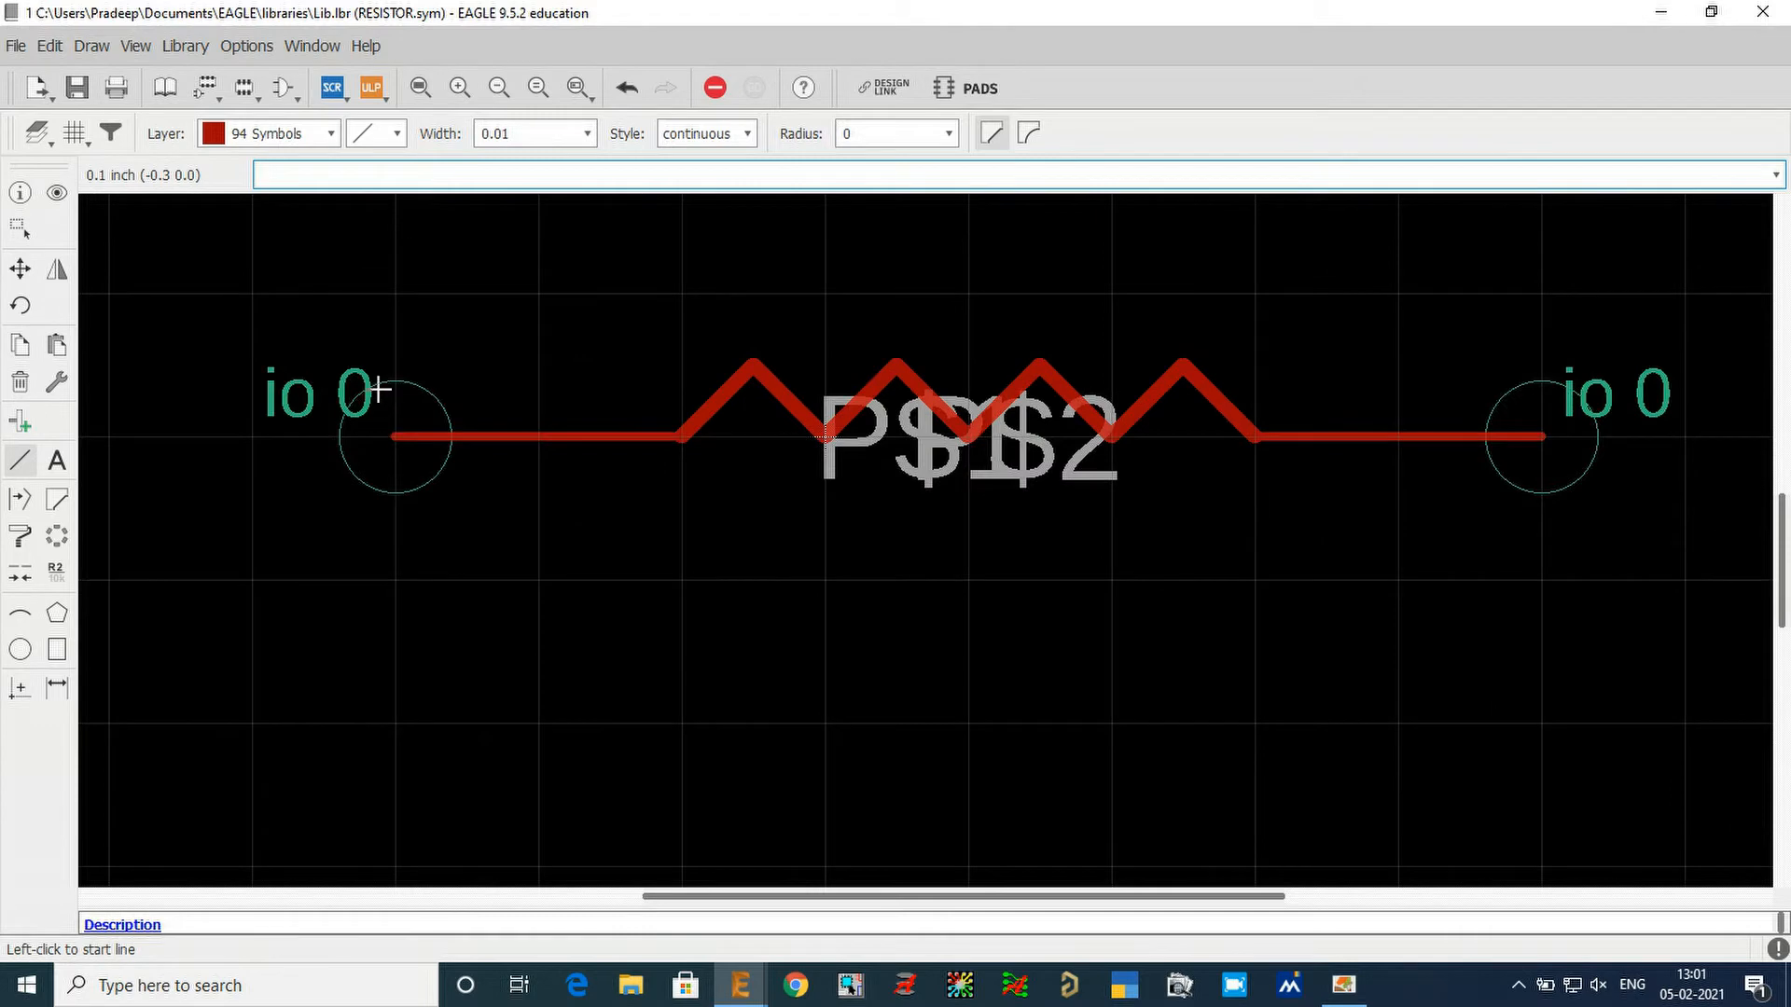
{"action": "left_click", "coordinate": [386, 304]}
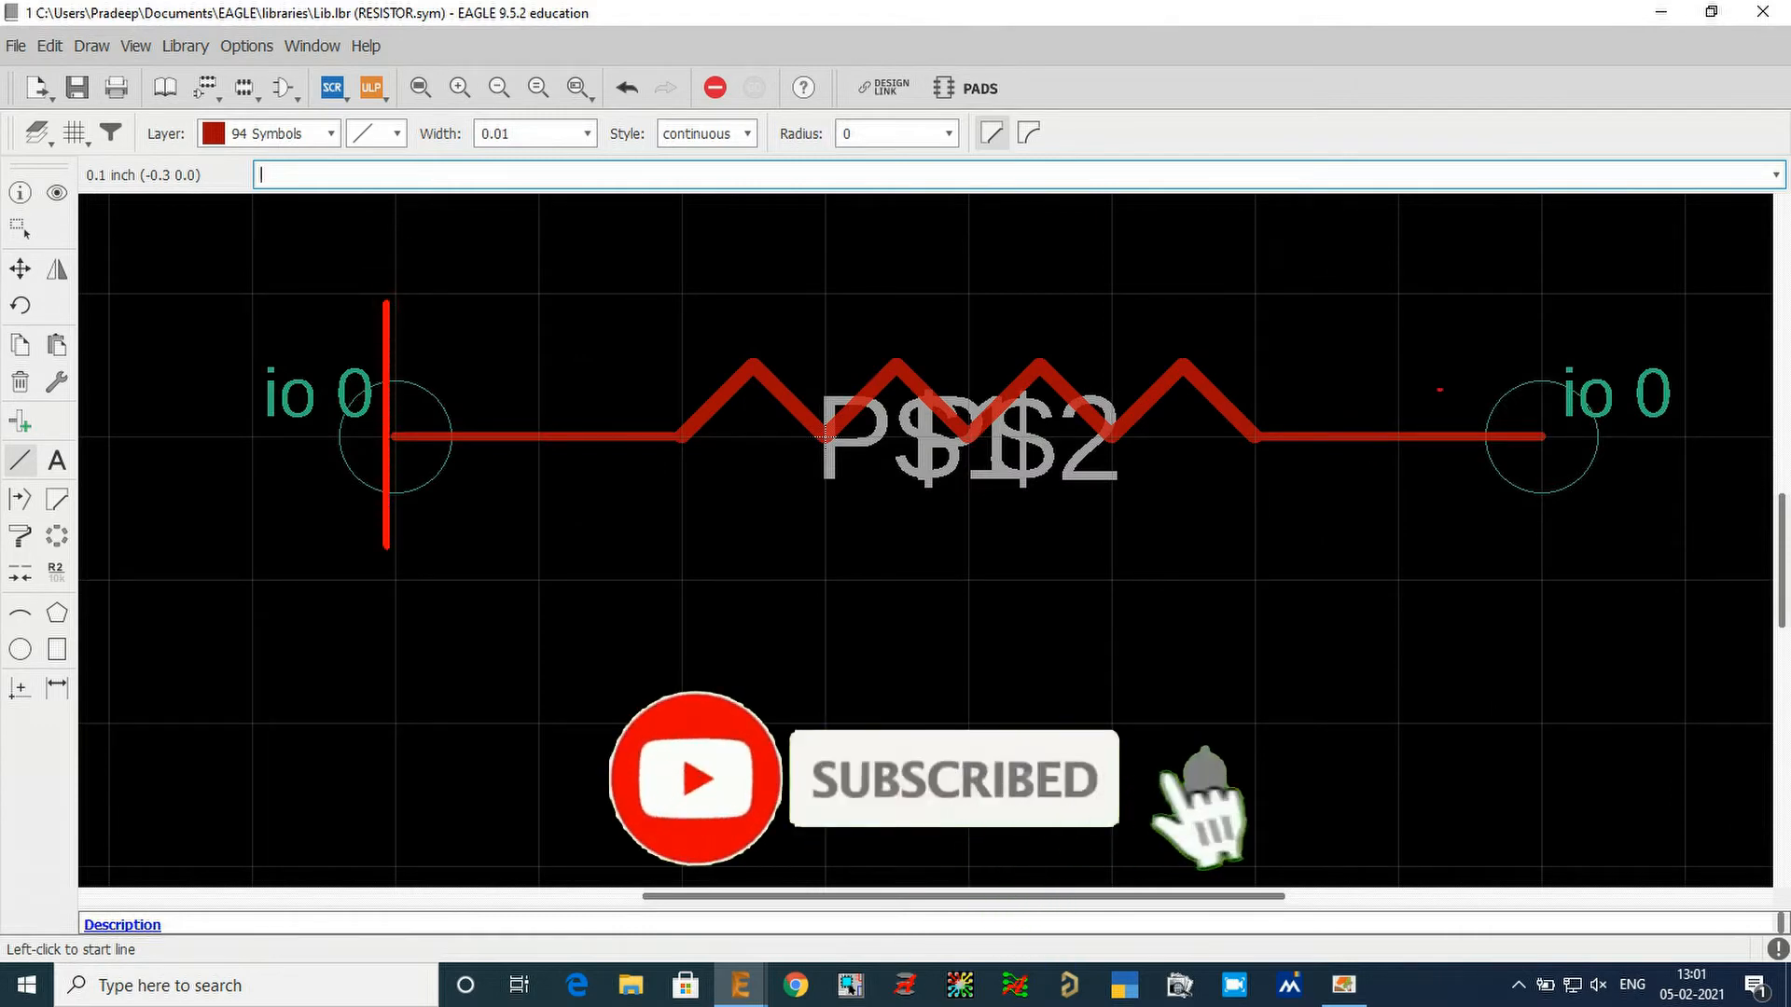
{"action": "left_click_drag", "start_coordinate": [1543, 306], "coordinate": [1537, 496]}
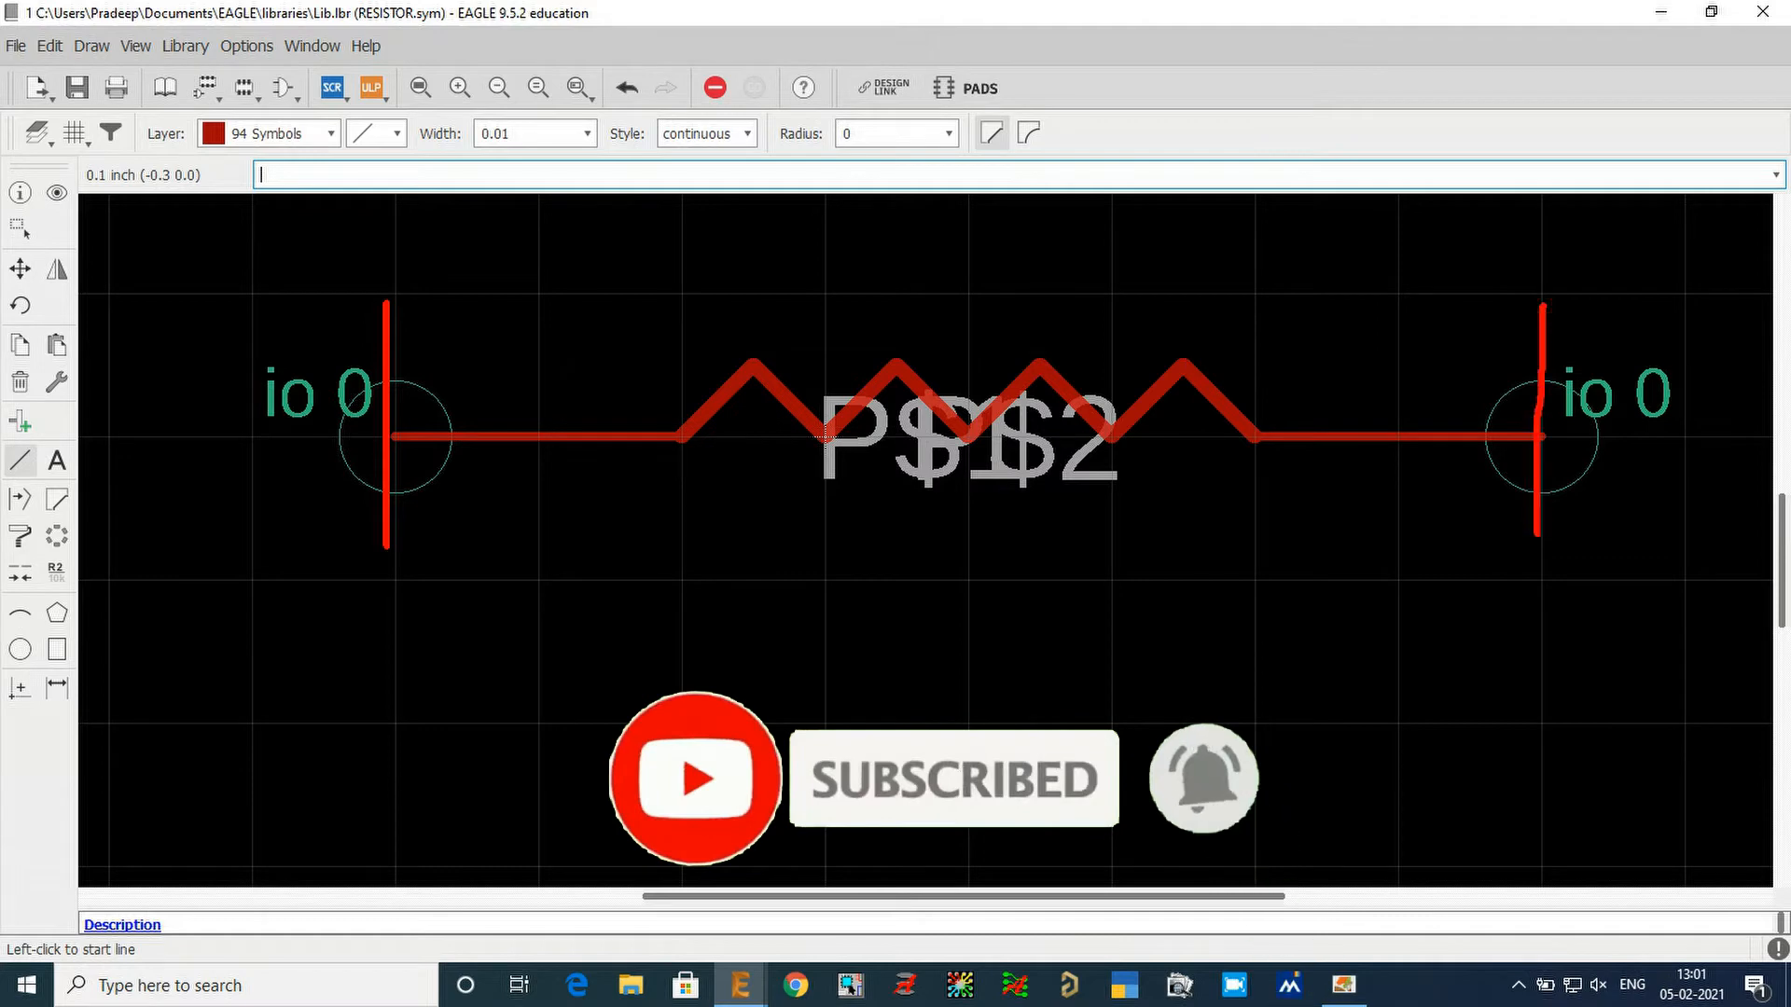
{"action": "key", "text": "Escape"}
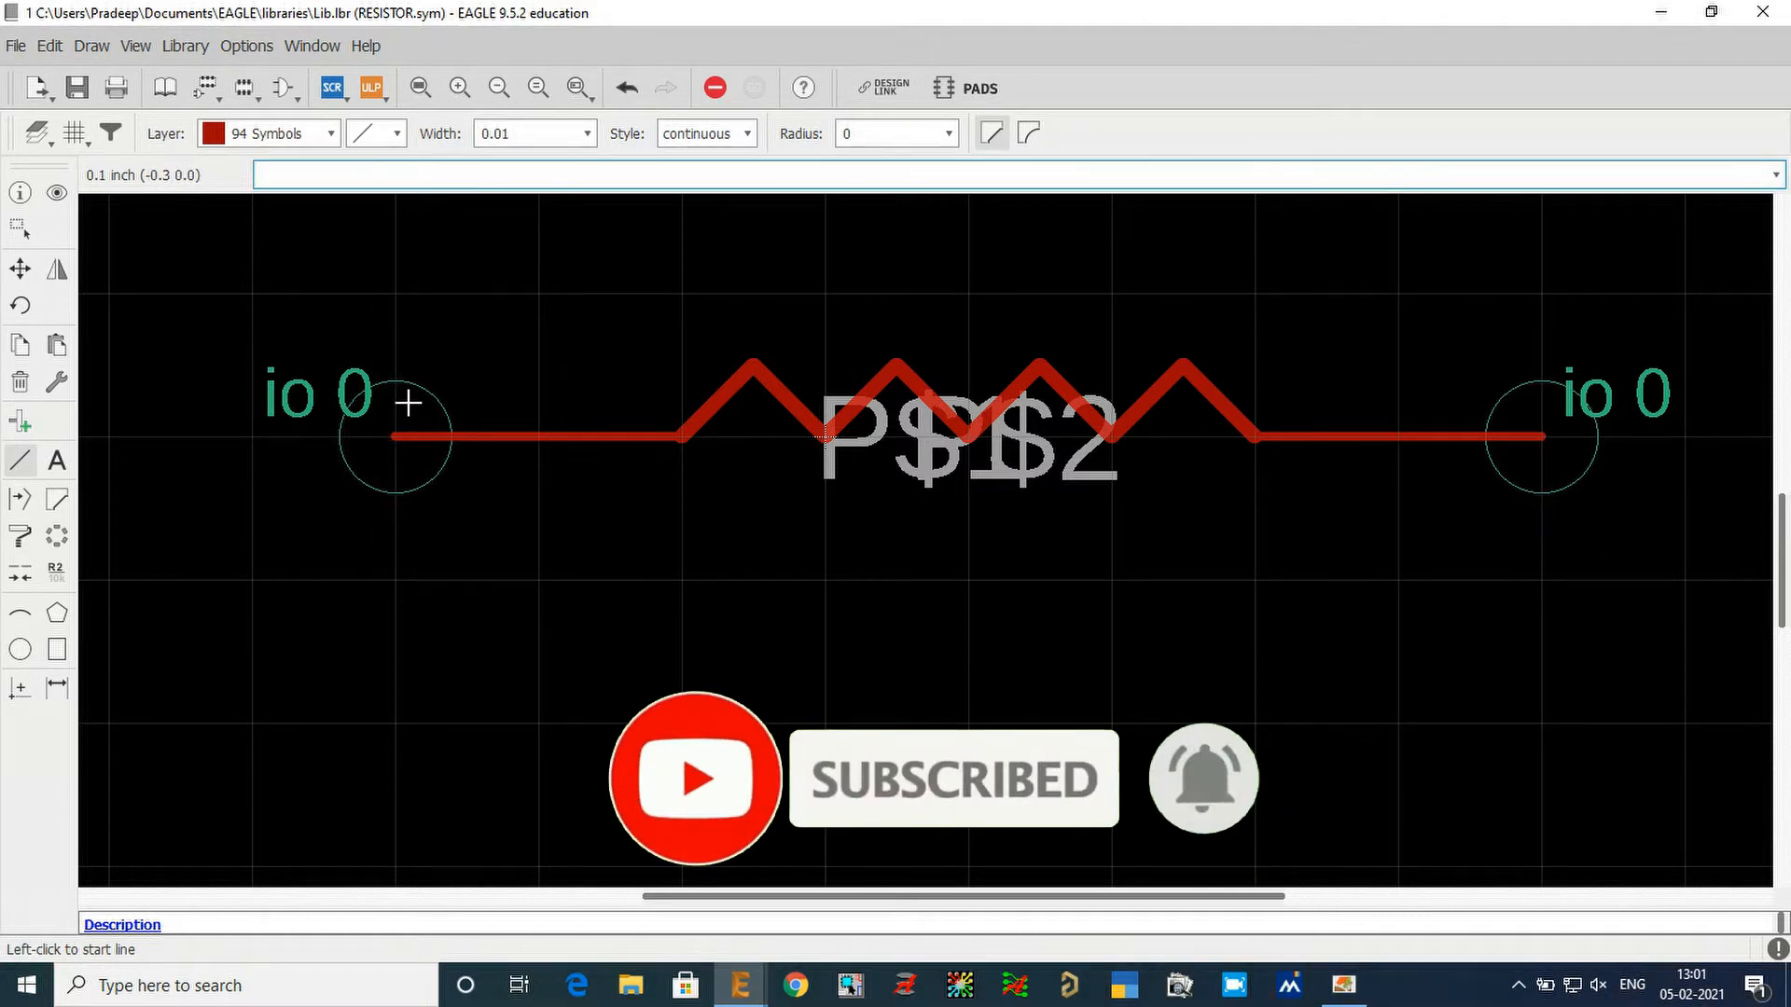
{"action": "key", "text": "ctrl+2"}
{"action": "left_click_drag", "start_coordinate": [395, 387], "coordinate": [391, 504]}
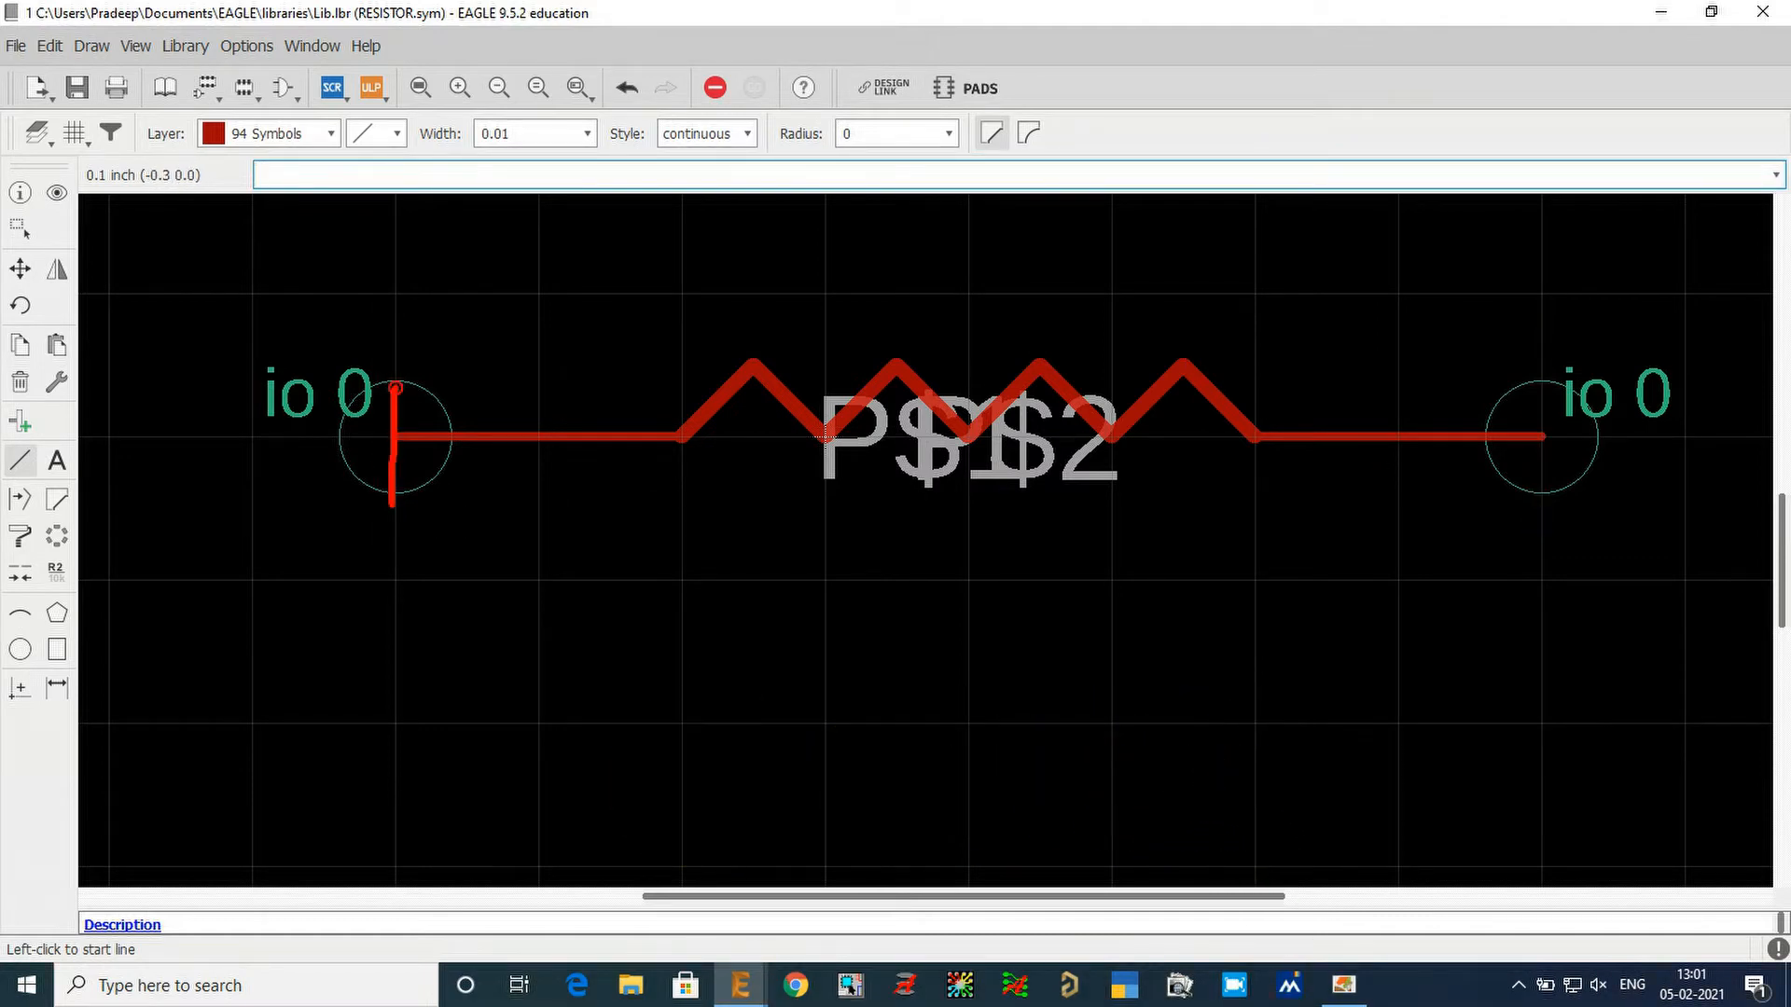
{"action": "left_click_drag", "start_coordinate": [338, 445], "coordinate": [457, 444]}
{"action": "mouse_move", "coordinate": [611, 330]}
{"action": "left_mouse_down"}
{"action": "mouse_move", "coordinate": [611, 428]}
{"action": "mouse_move", "coordinate": [658, 377]}
{"action": "left_mouse_up"}
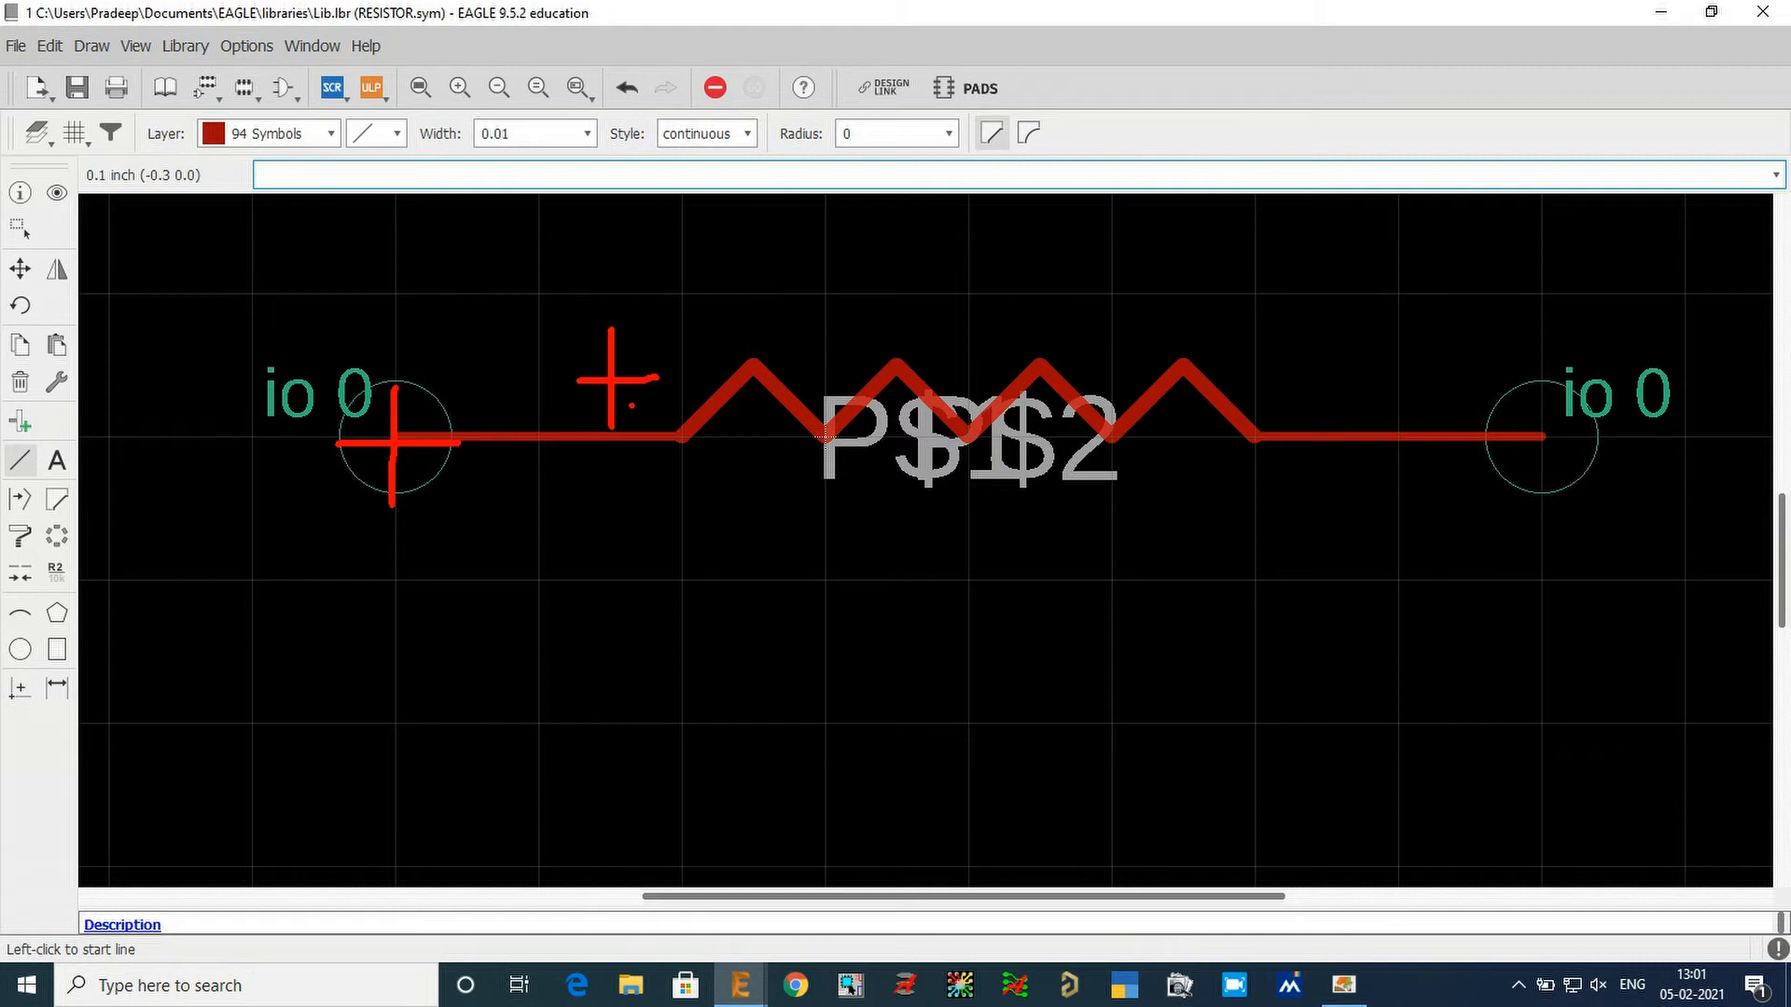
{"action": "key", "text": "Escape"}
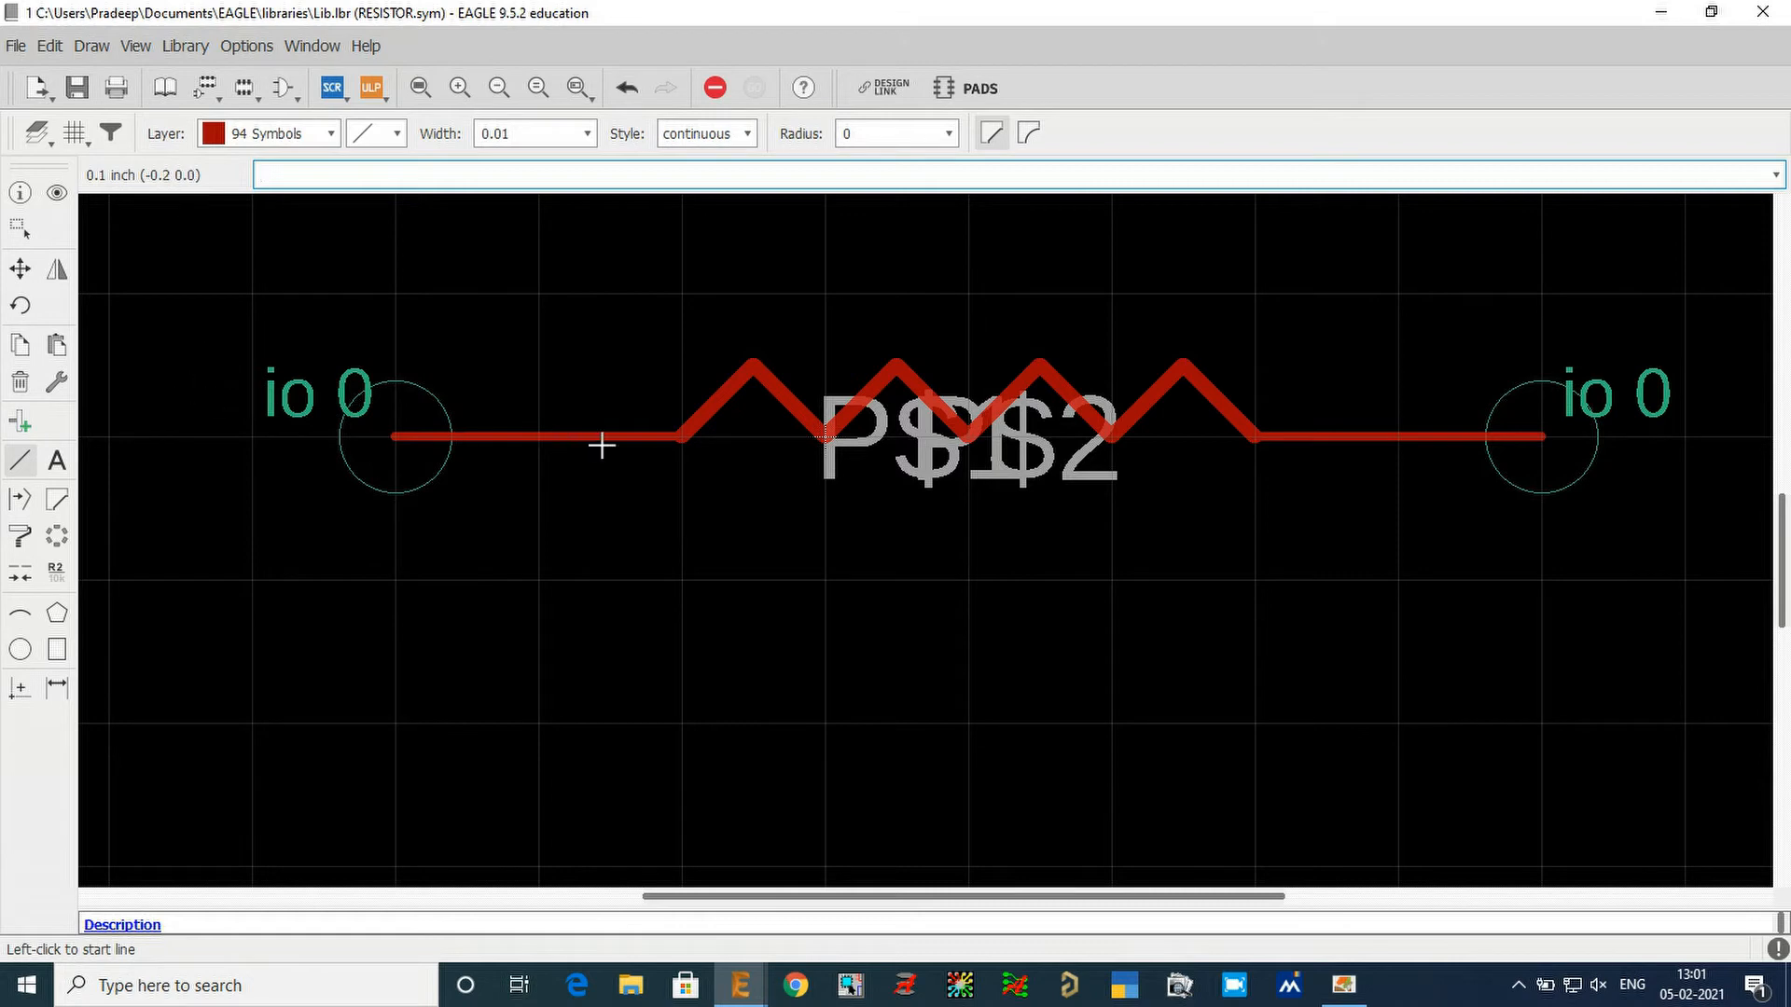
Try grouping the resistor's zigzag body without its pins.
{"action": "left_click", "coordinate": [20, 228]}
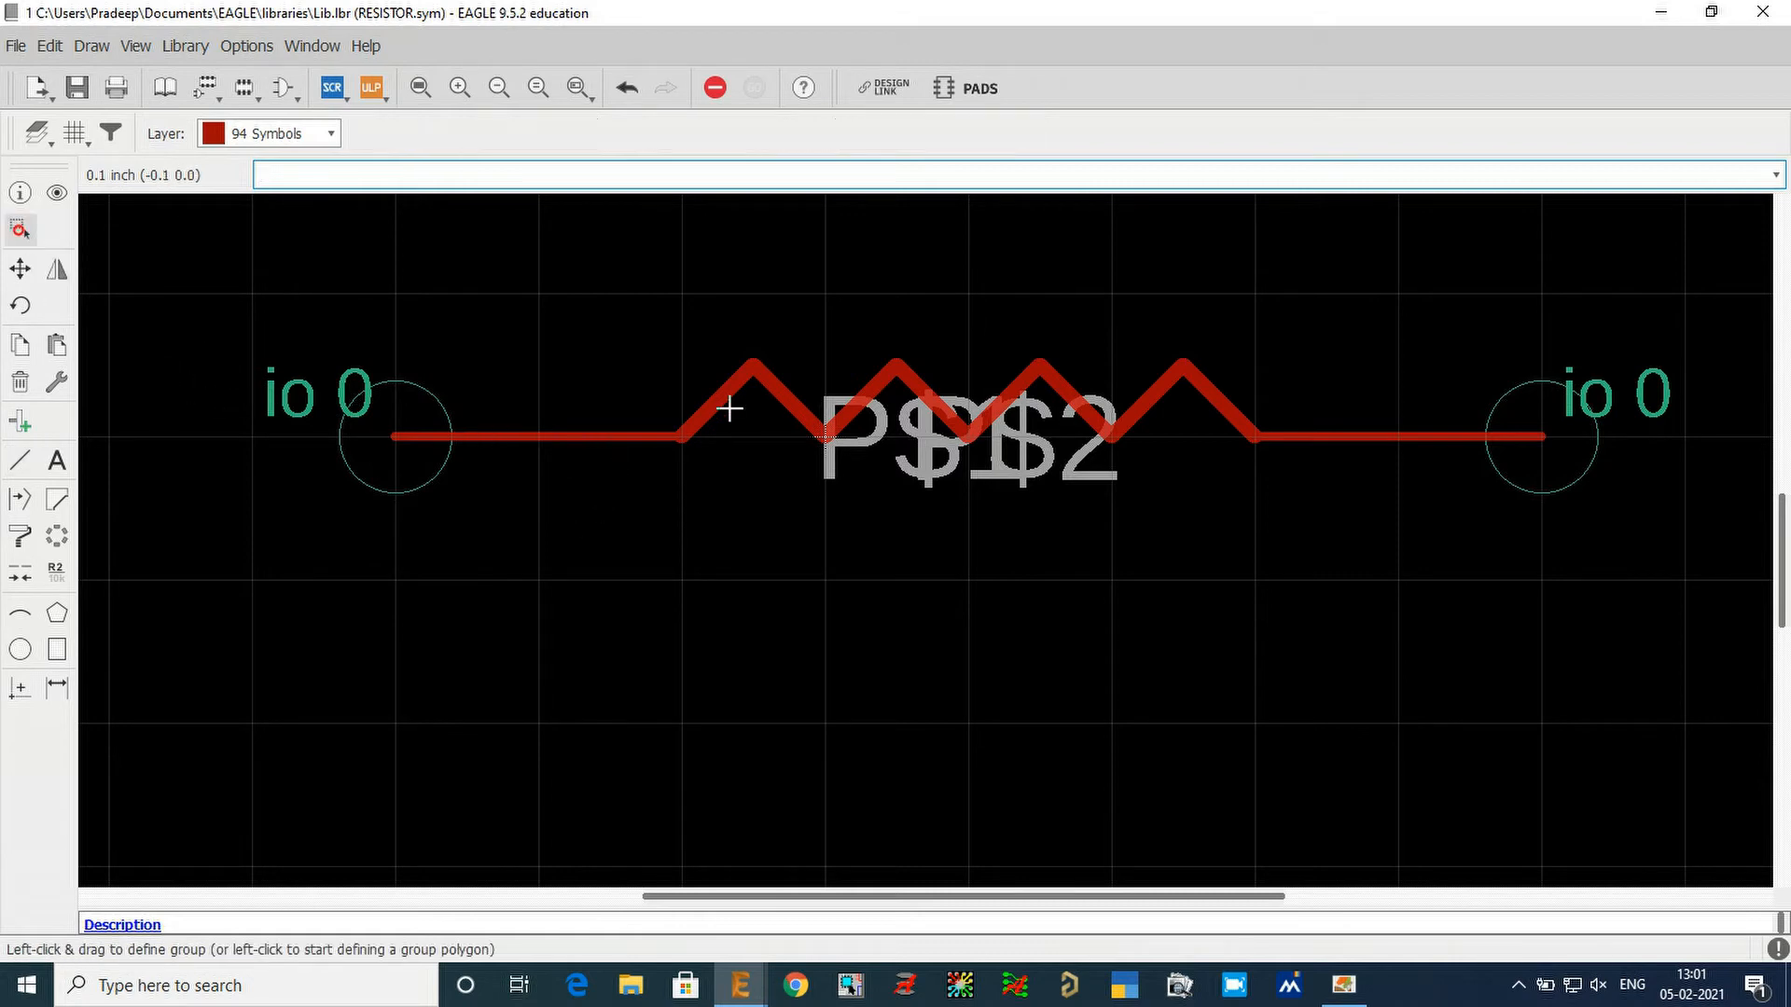
{"action": "left_click_drag", "start_coordinate": [687, 308], "coordinate": [1227, 533]}
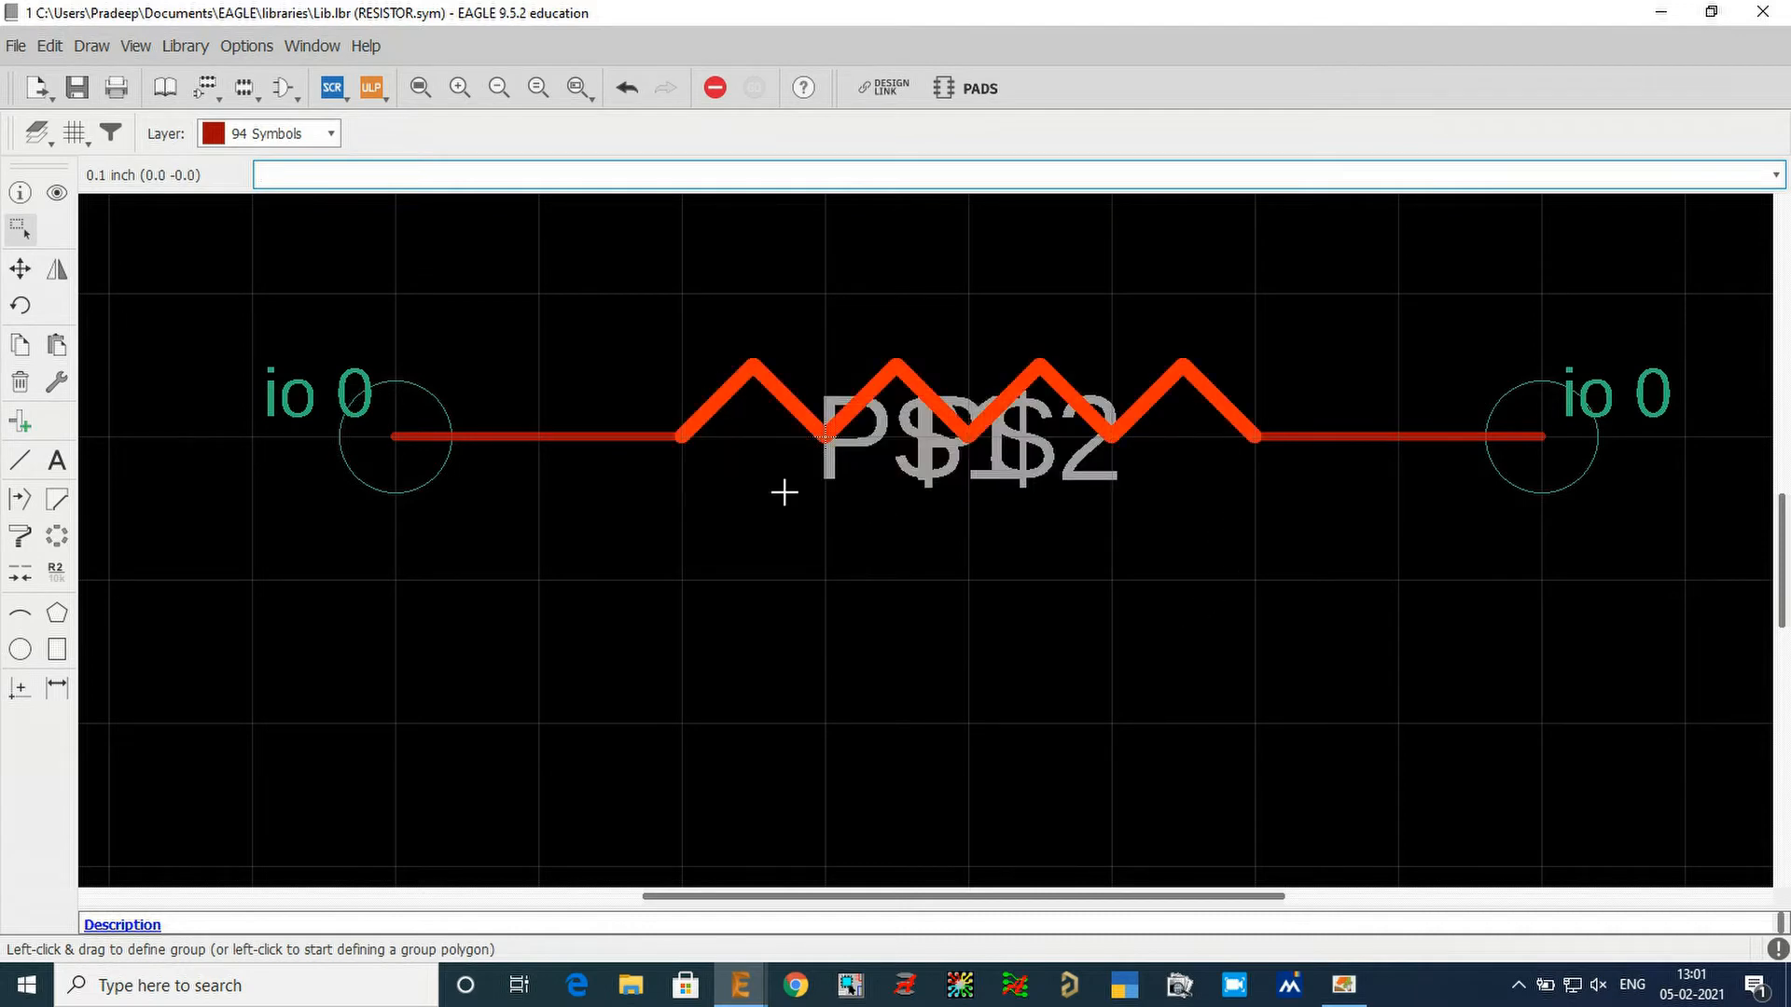
{"action": "left_click", "coordinate": [1028, 647]}
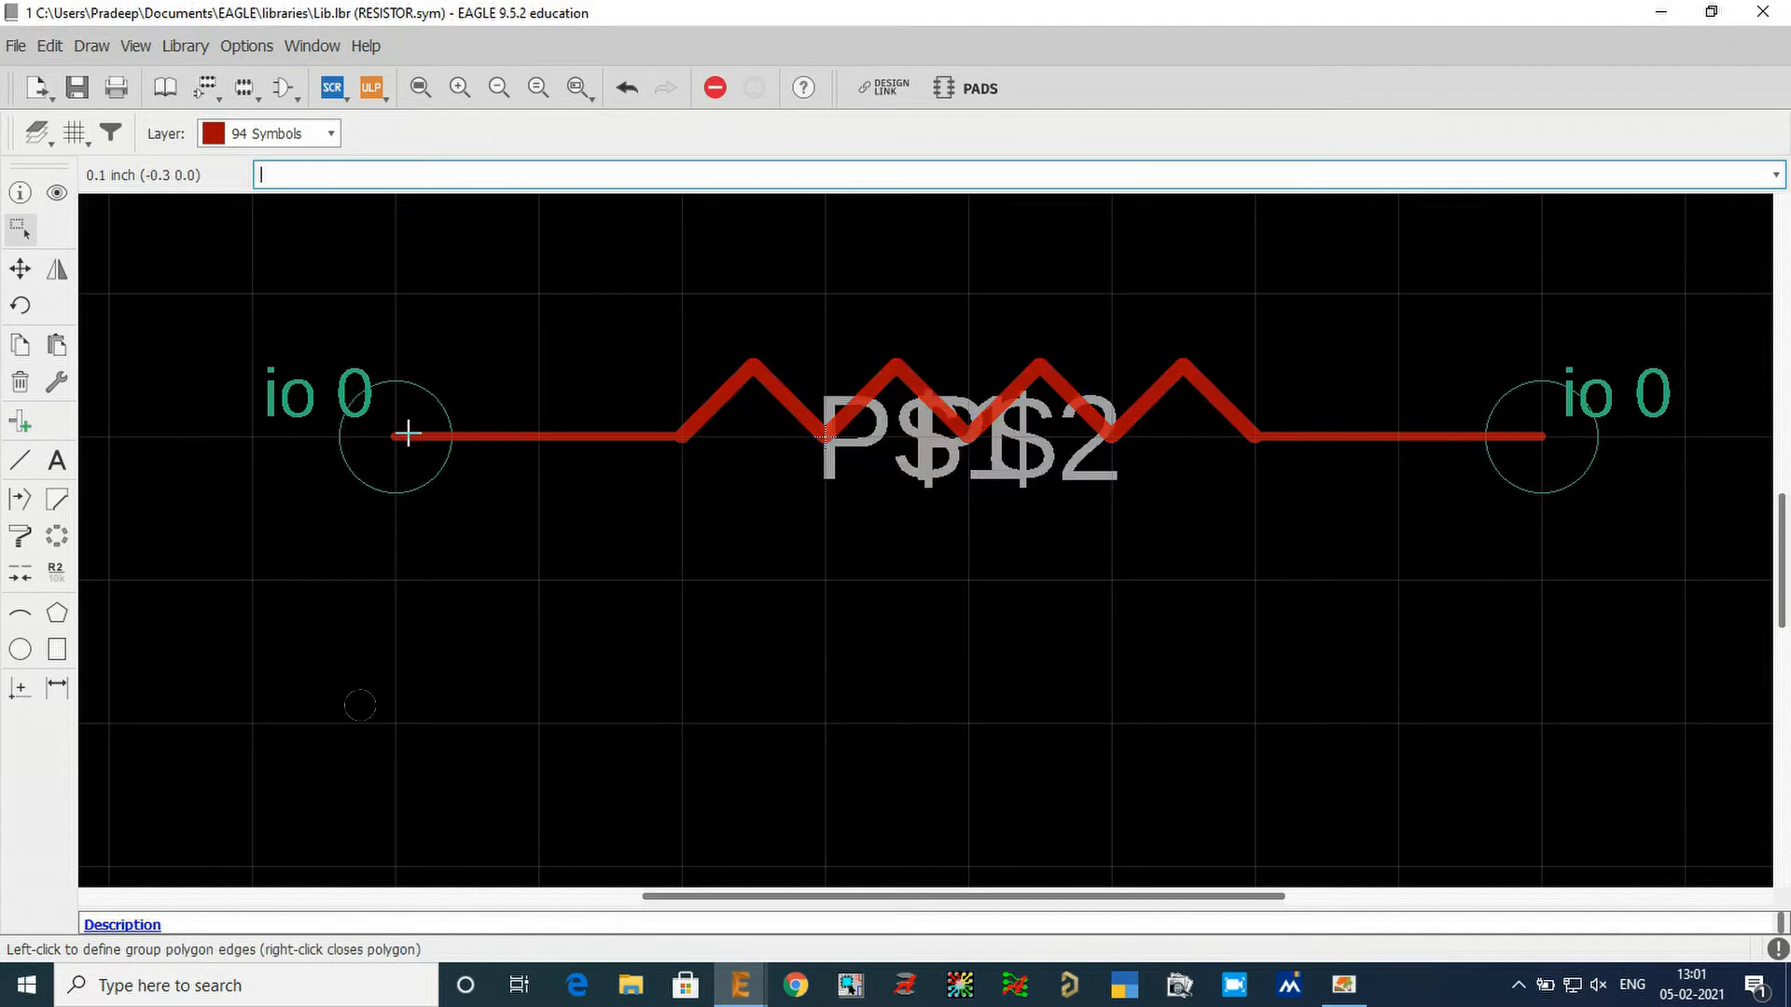
{"action": "left_click_drag", "start_coordinate": [491, 337], "coordinate": [506, 511]}
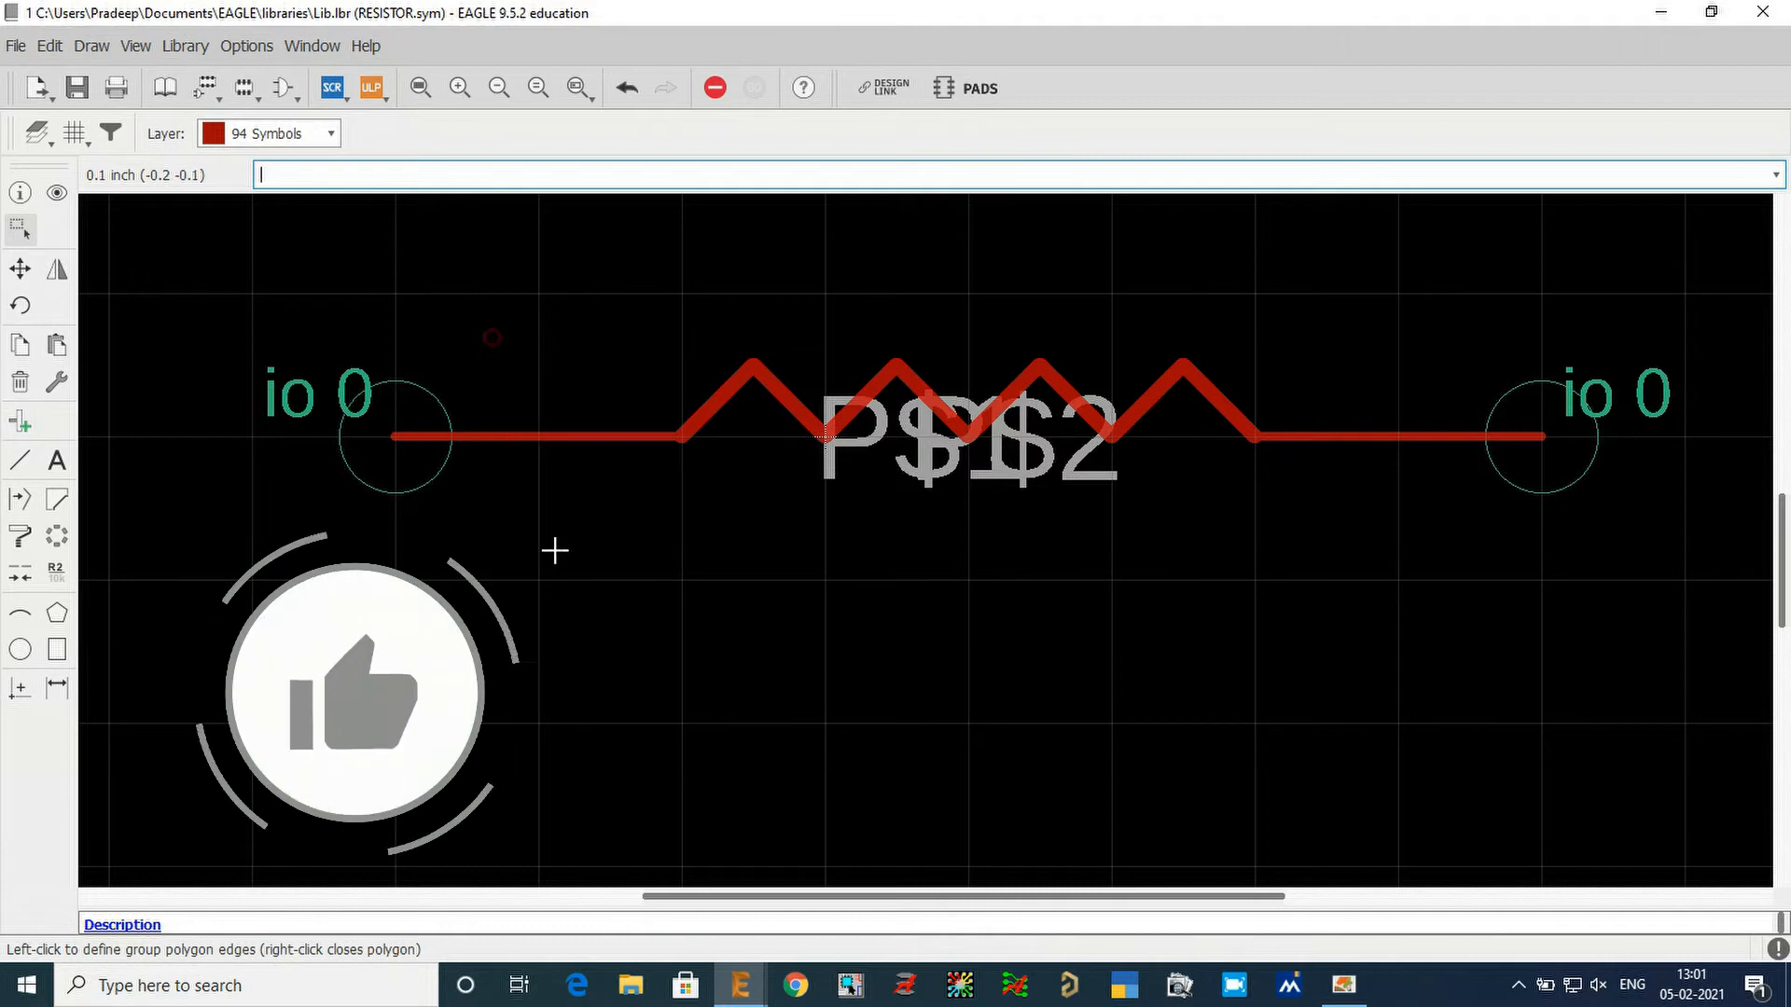
{"action": "left_click_drag", "start_coordinate": [1473, 332], "coordinate": [1467, 558]}
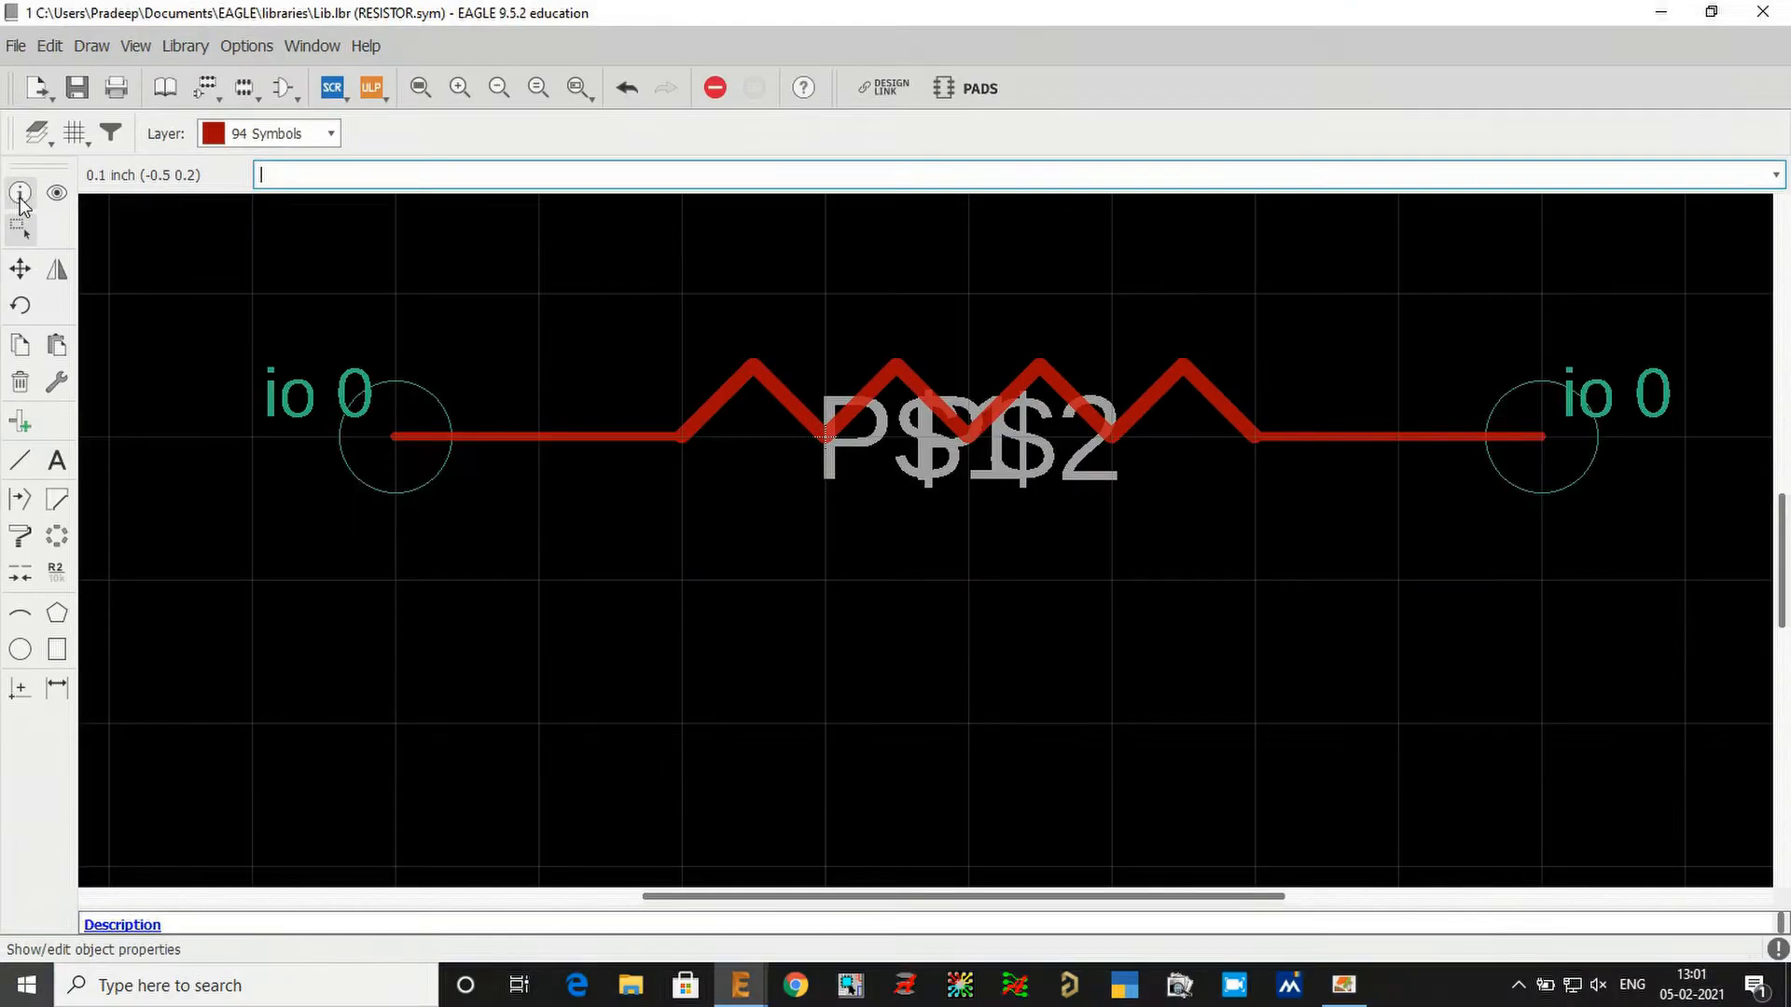
Rename the resistor's pin at (-0.3 0) as 1, keeping its direction as io.
{"action": "left_click", "coordinate": [20, 196]}
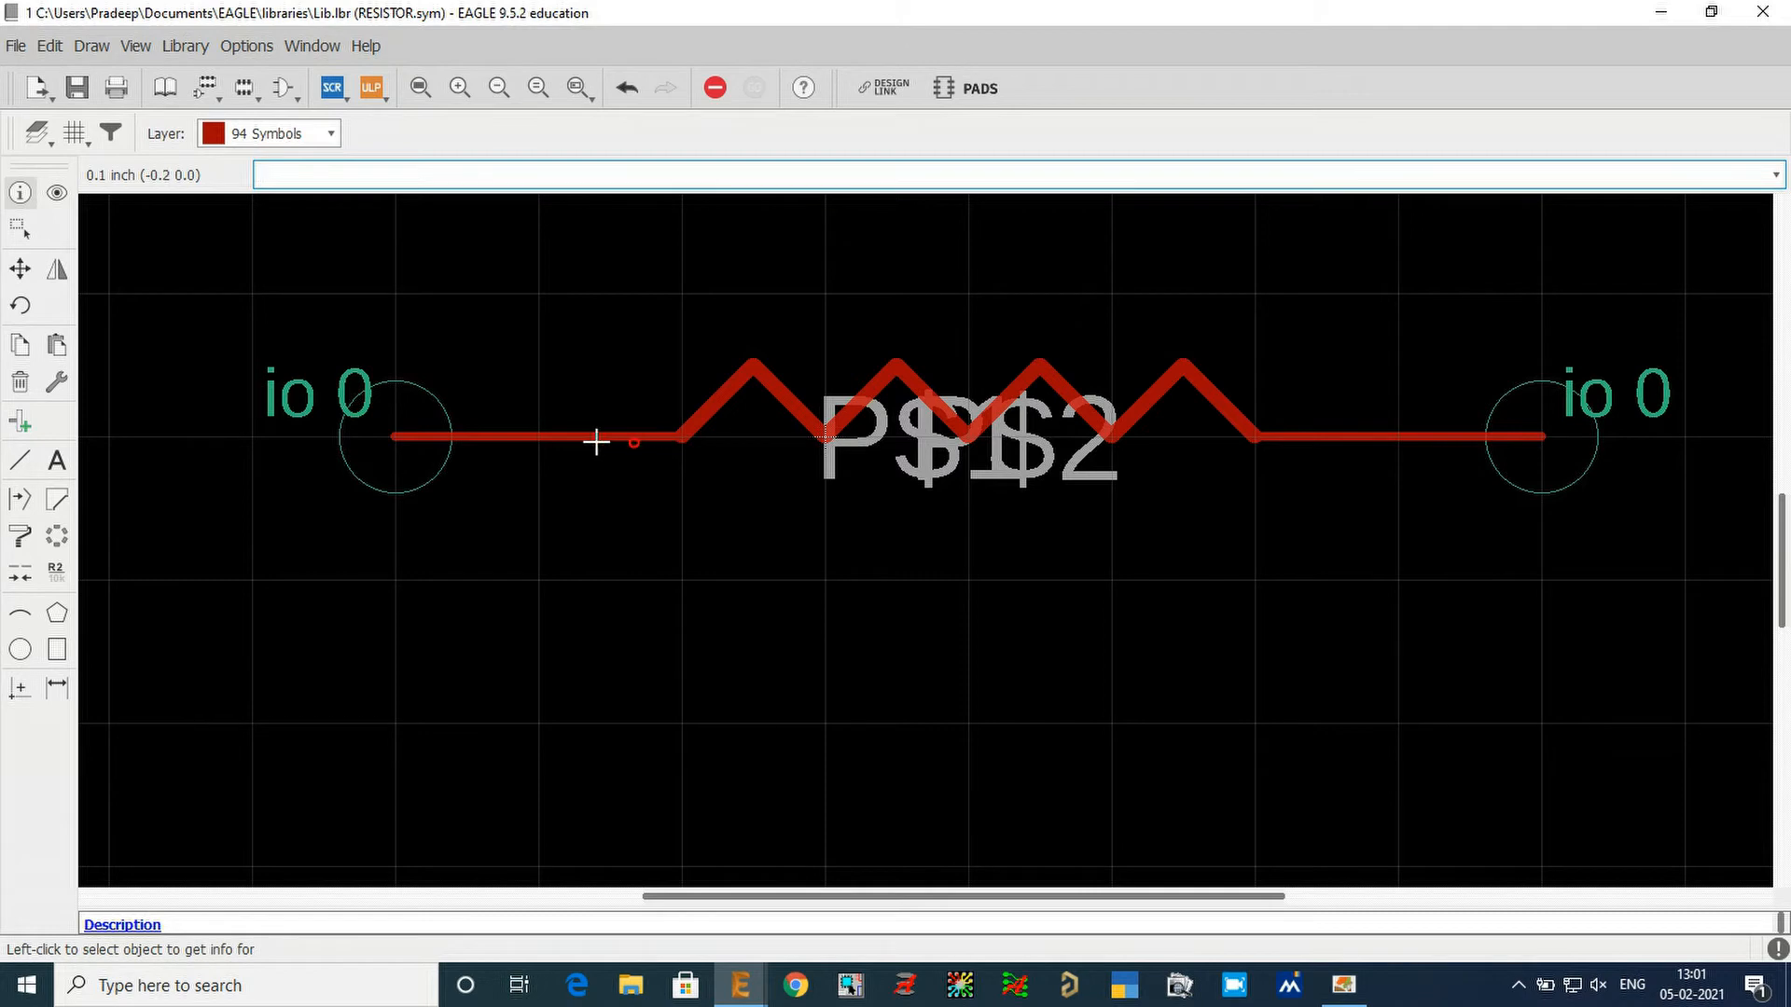
{"action": "left_click", "coordinate": [398, 434]}
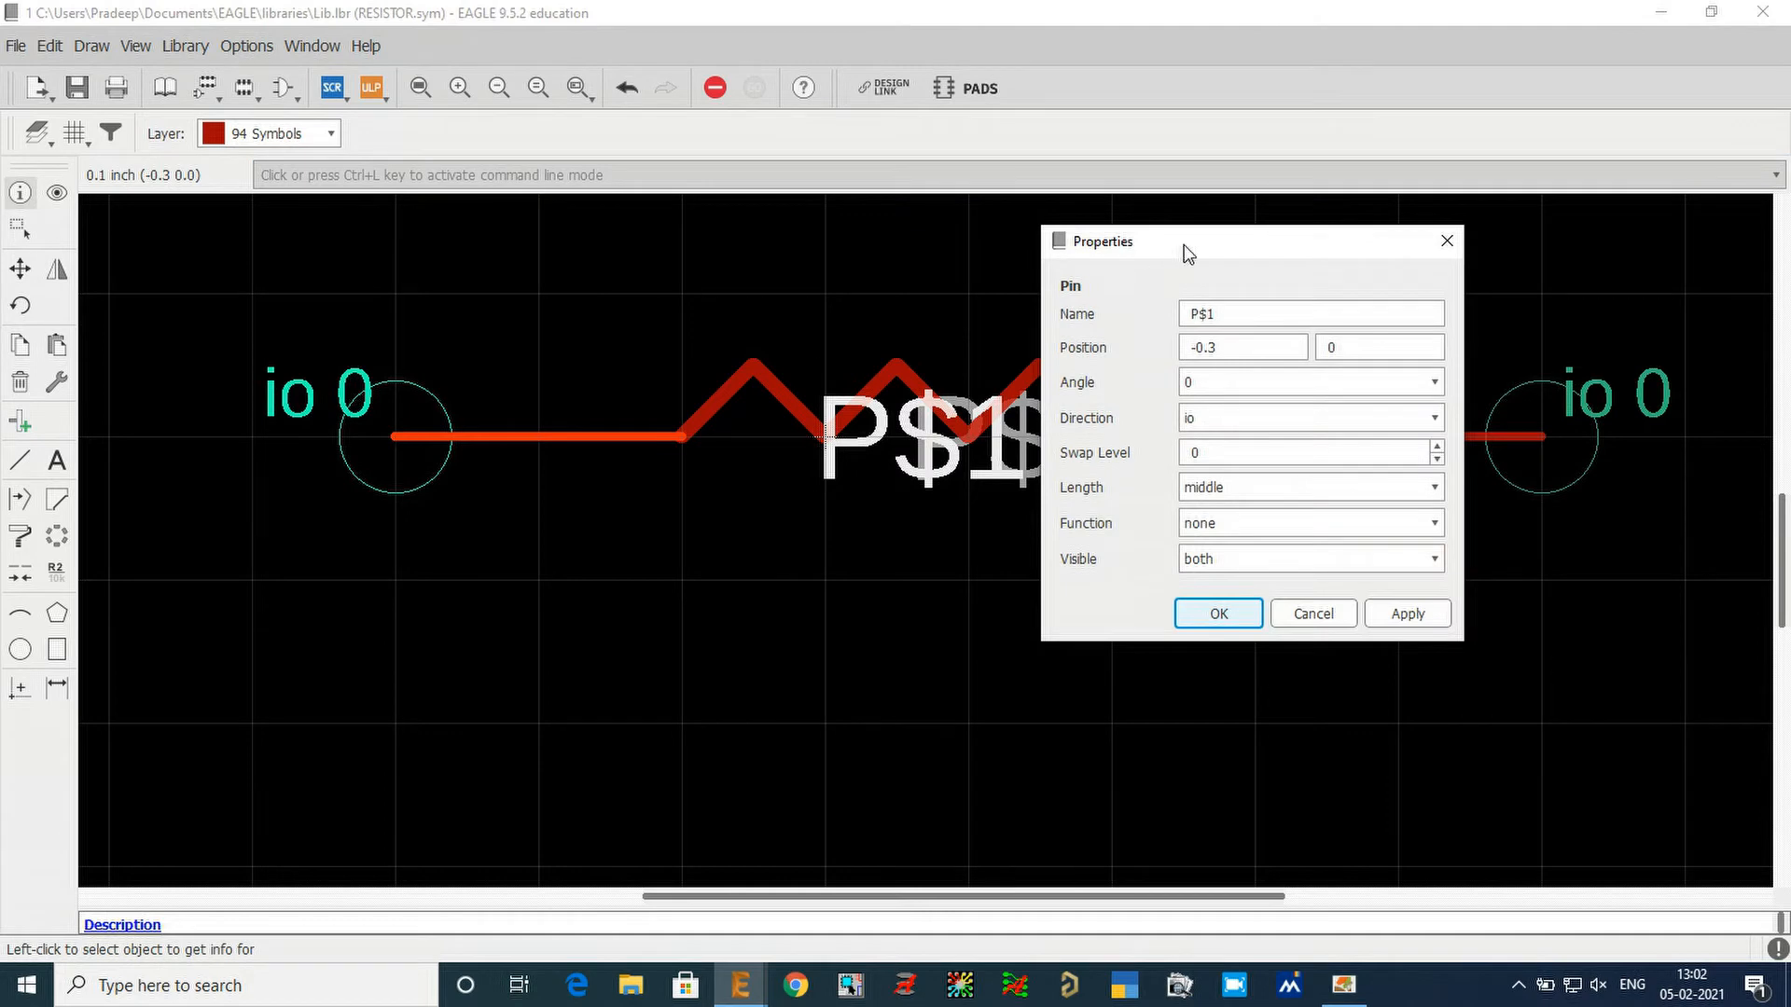
{"action": "left_click_drag", "start_coordinate": [1183, 244], "coordinate": [720, 239]}
{"action": "left_click", "coordinate": [868, 347]}
{"action": "left_click", "coordinate": [746, 308]}
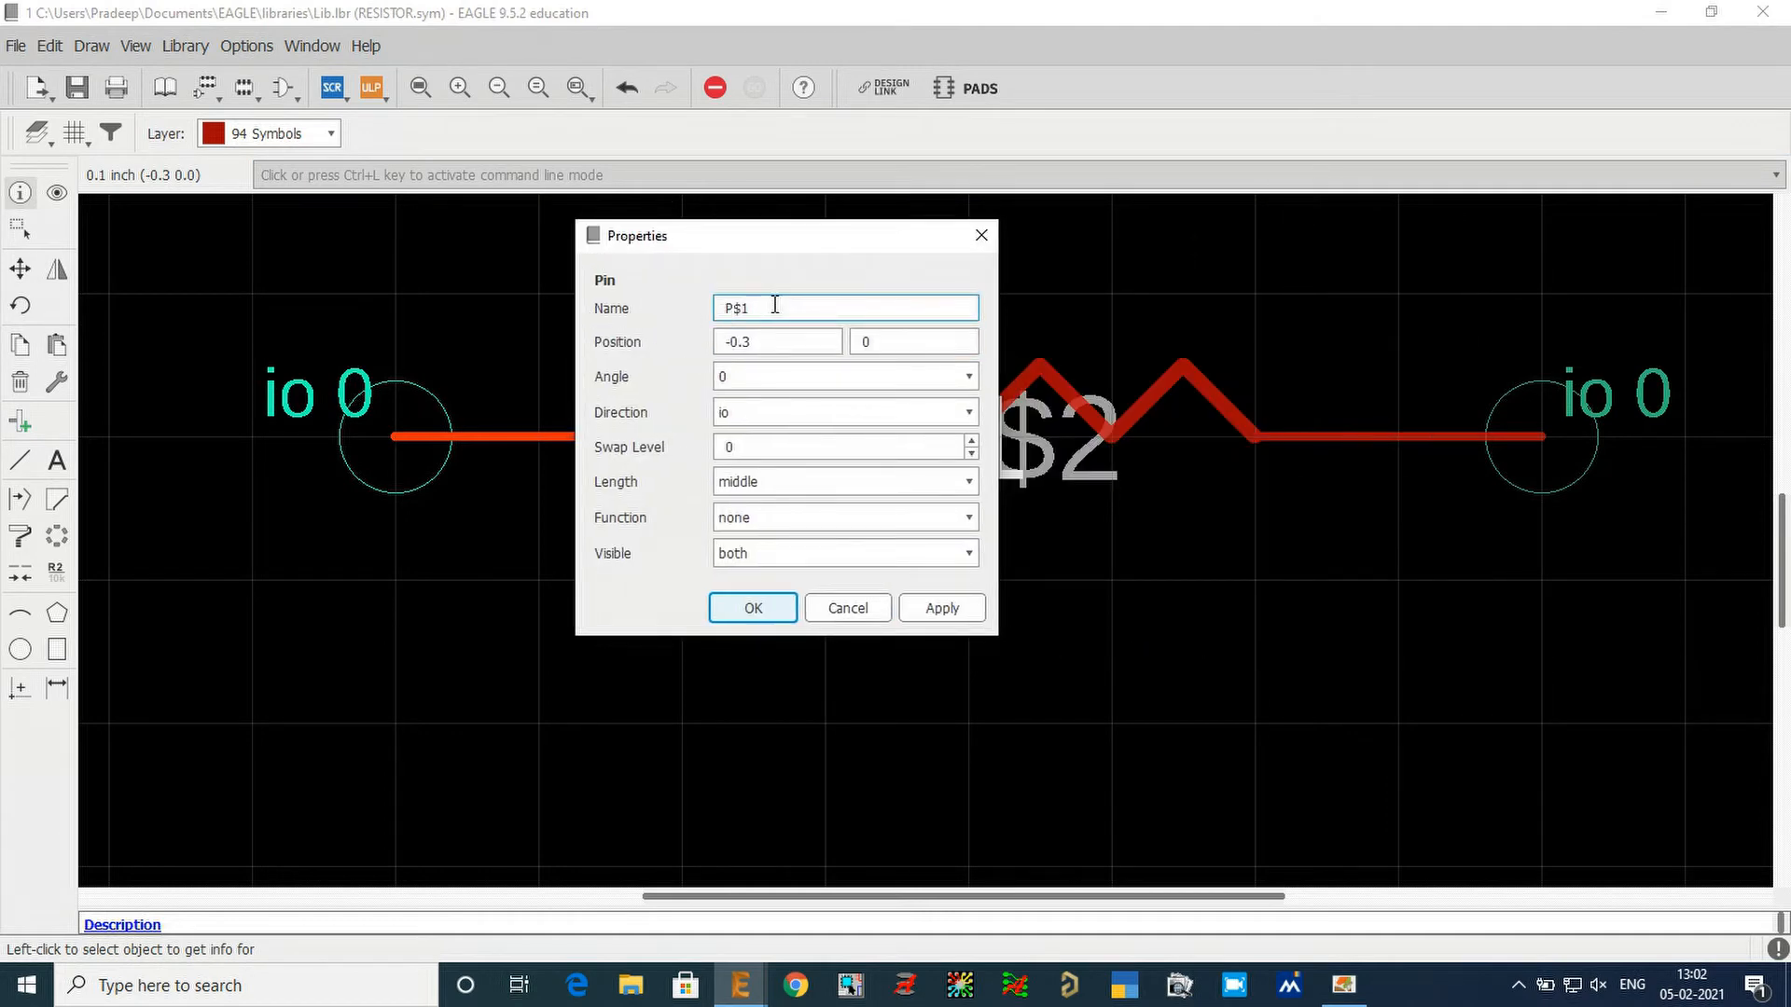
{"action": "left_click_drag", "start_coordinate": [774, 305], "coordinate": [702, 308]}
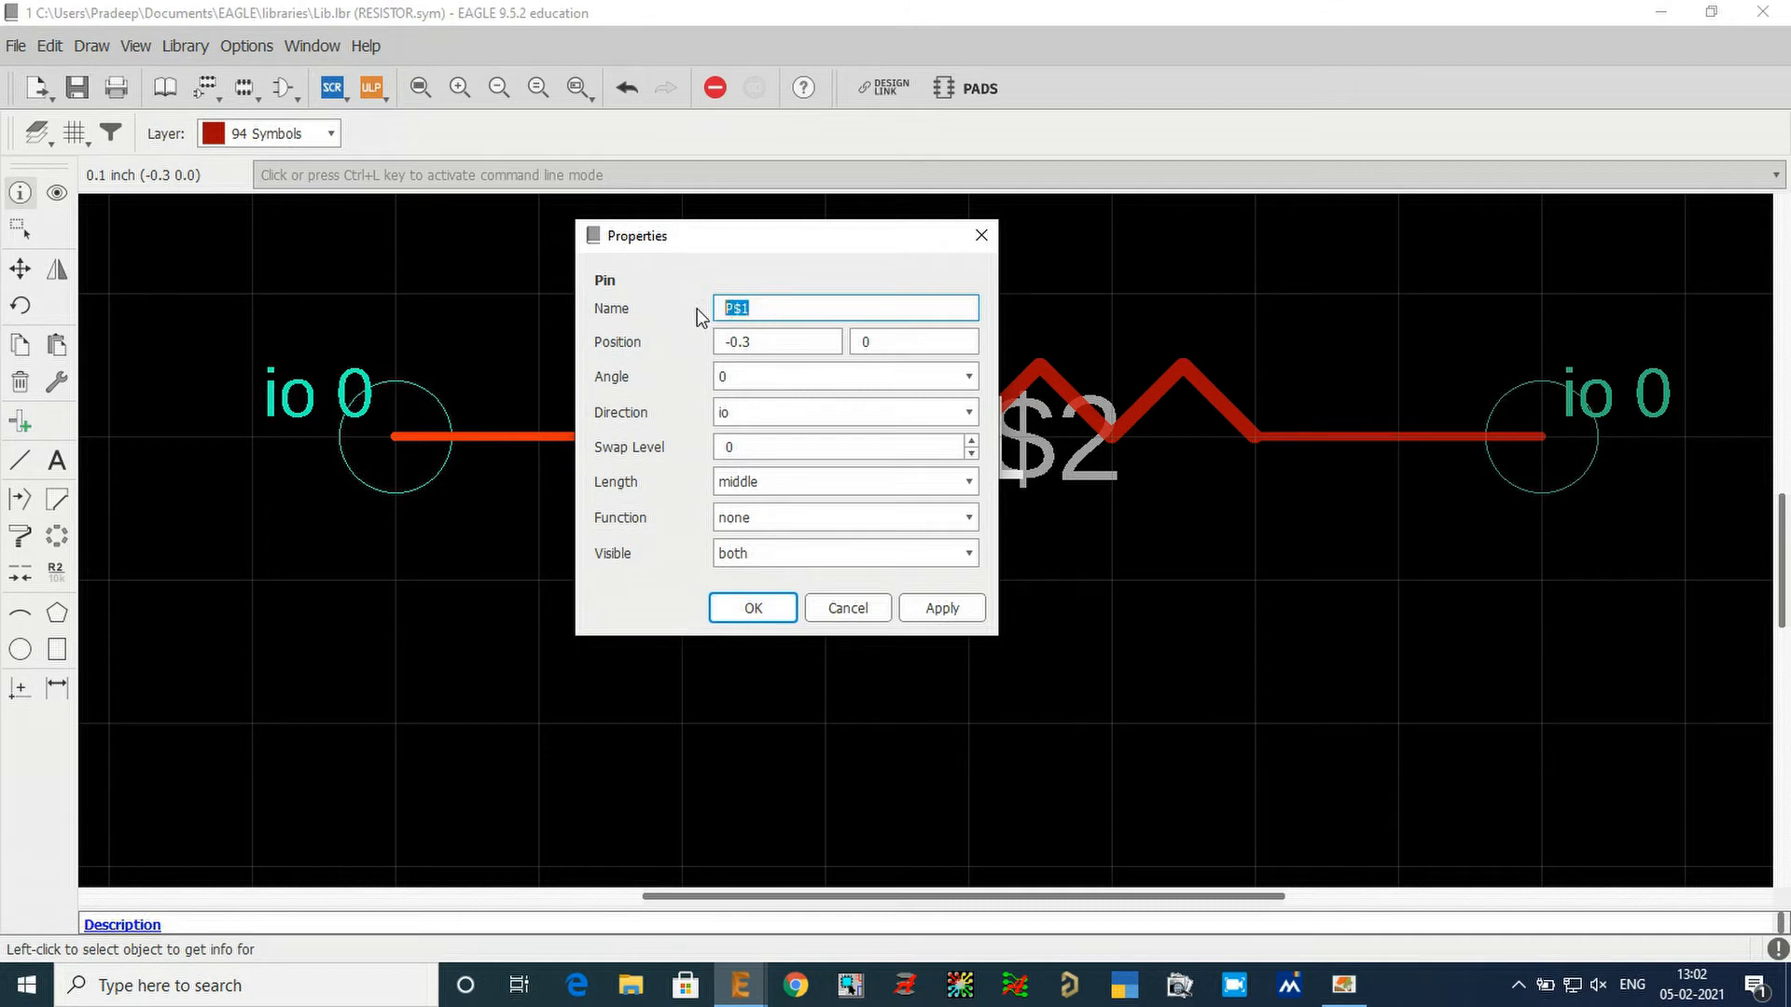
{"action": "type", "text": "1"}
{"action": "left_click_drag", "start_coordinate": [869, 234], "coordinate": [872, 504]}
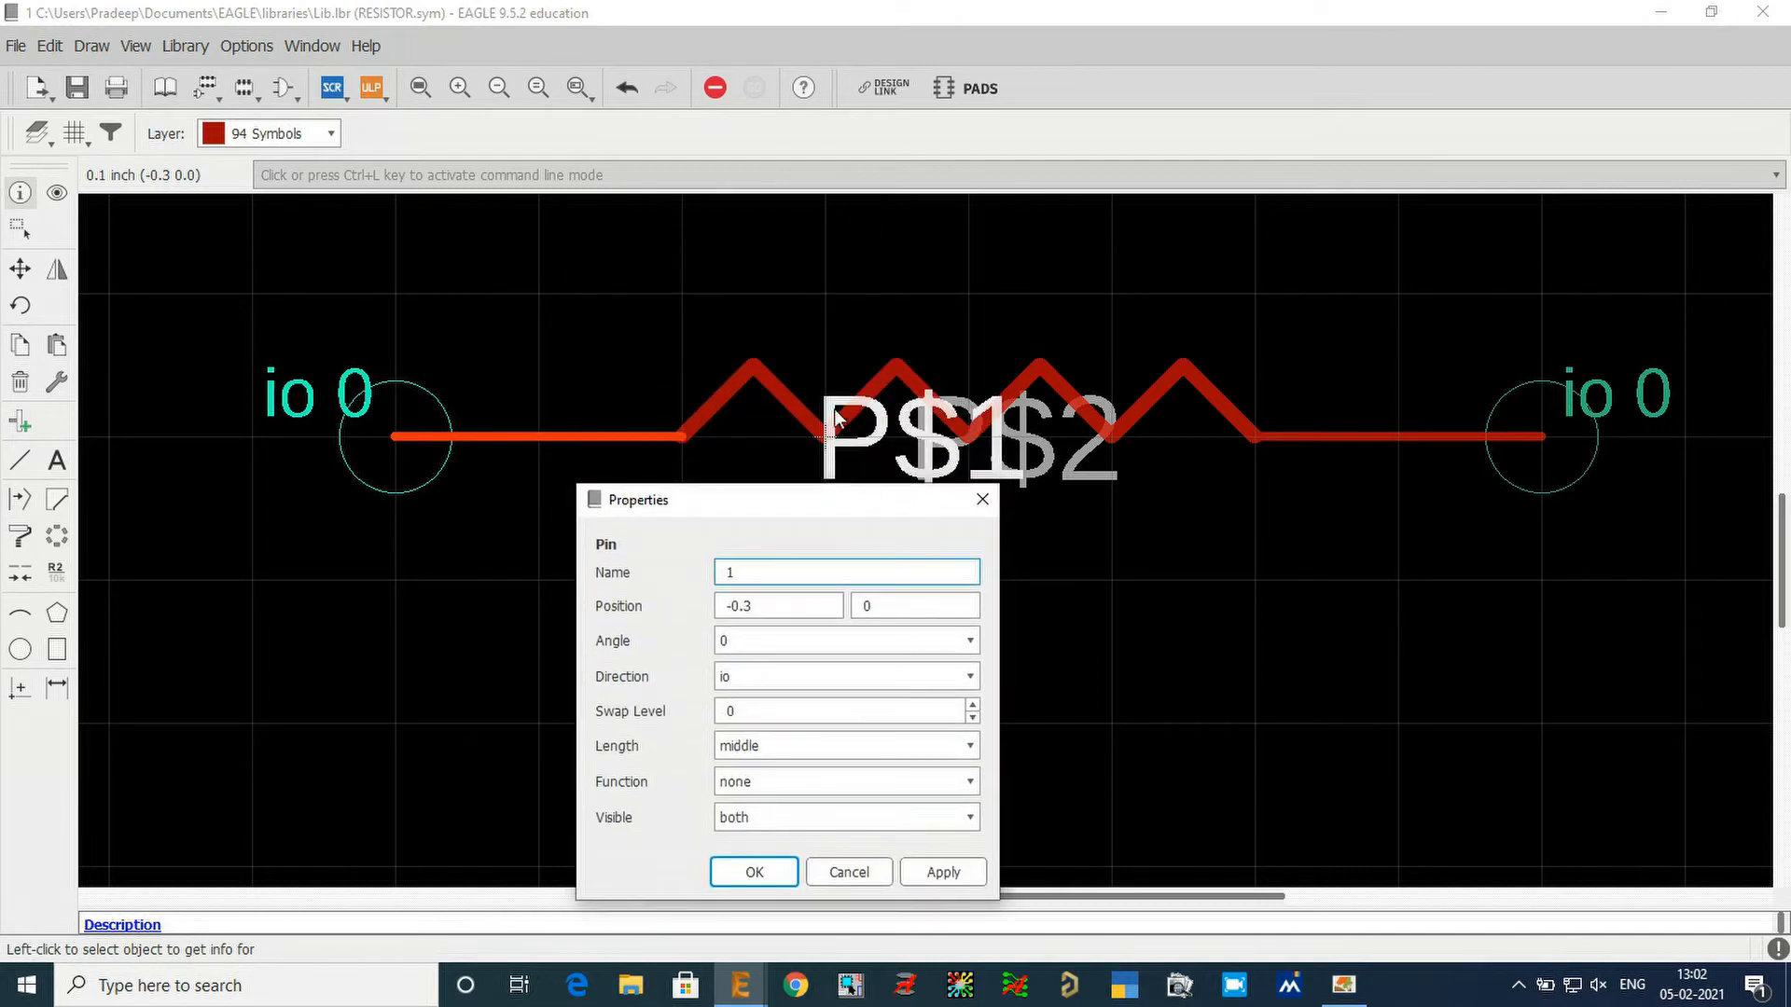
{"action": "left_click_drag", "start_coordinate": [813, 512], "coordinate": [811, 346]}
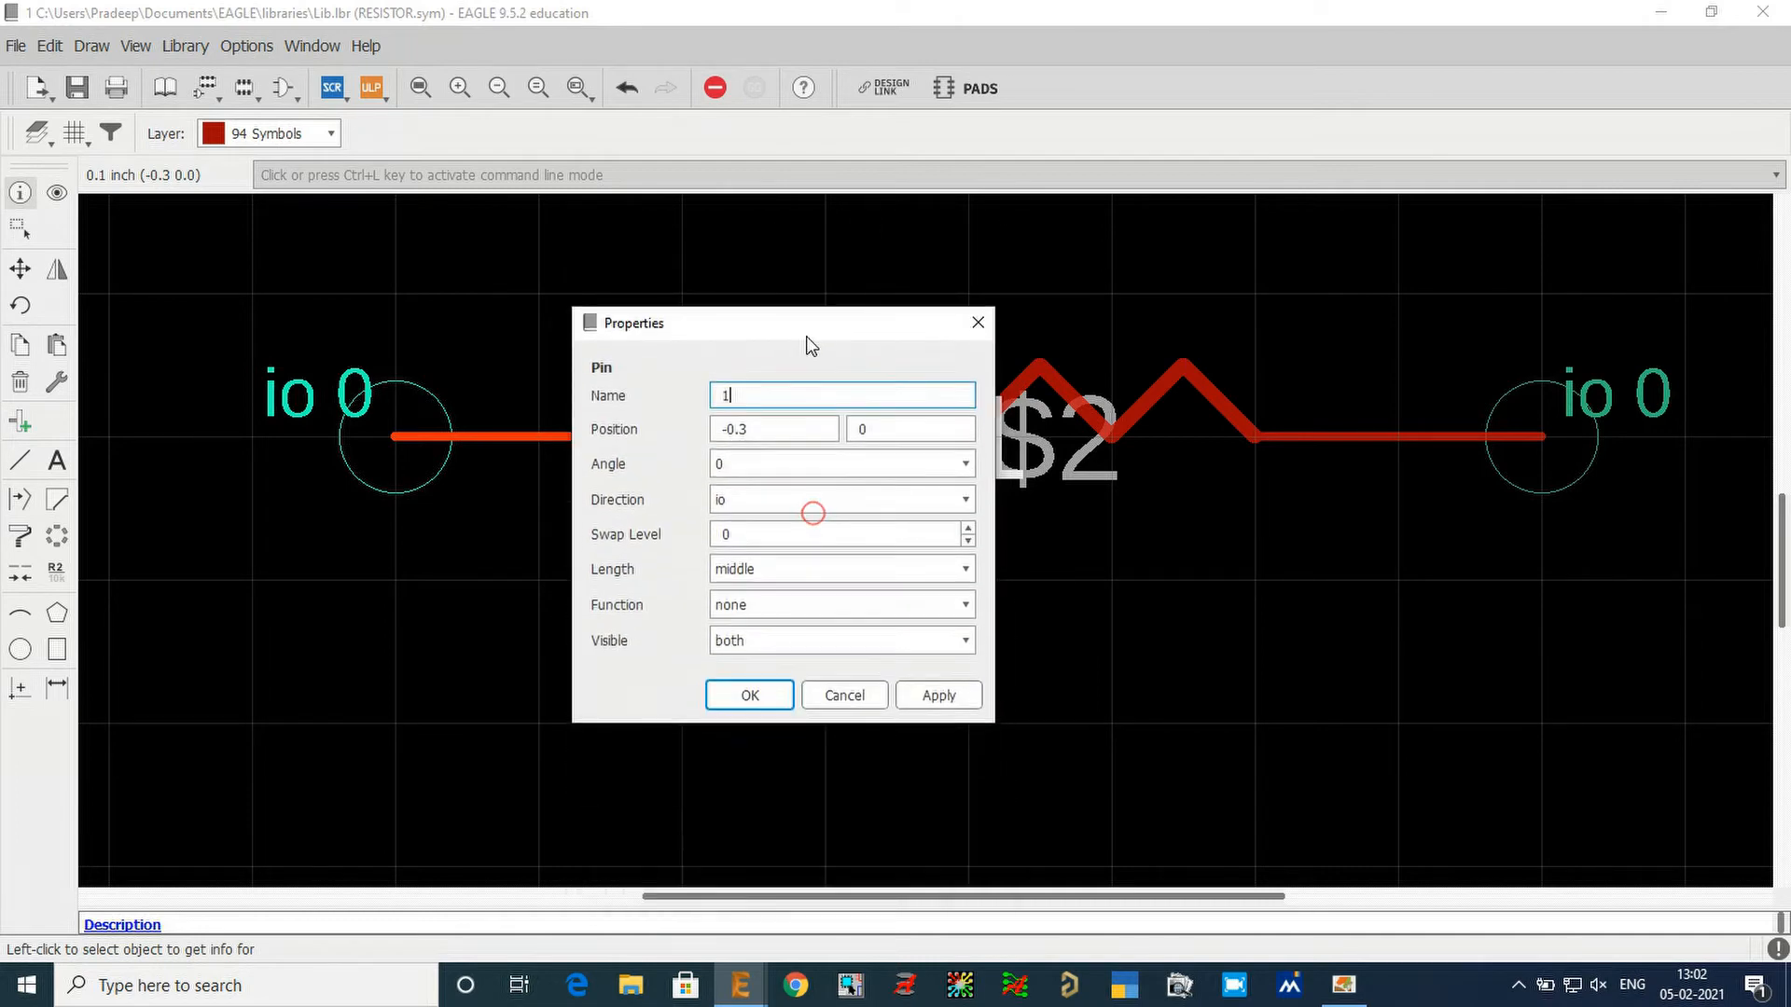
{"action": "left_click", "coordinate": [743, 498]}
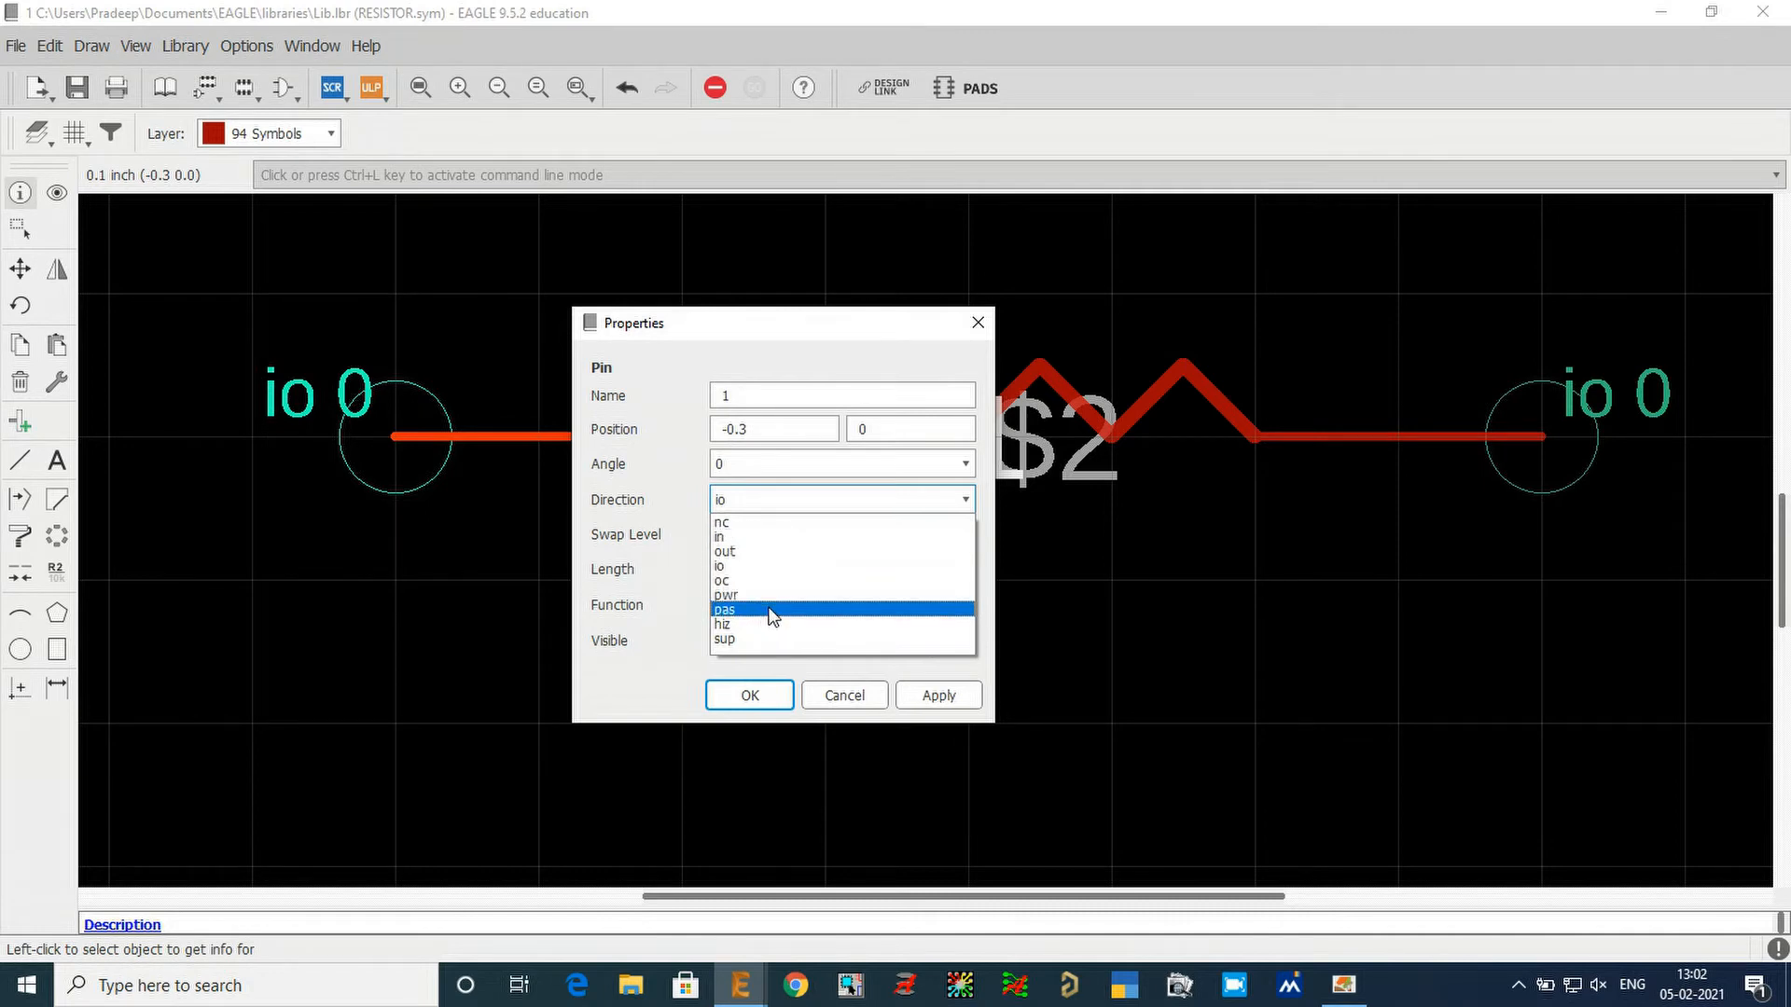
{"action": "left_click", "coordinate": [758, 567]}
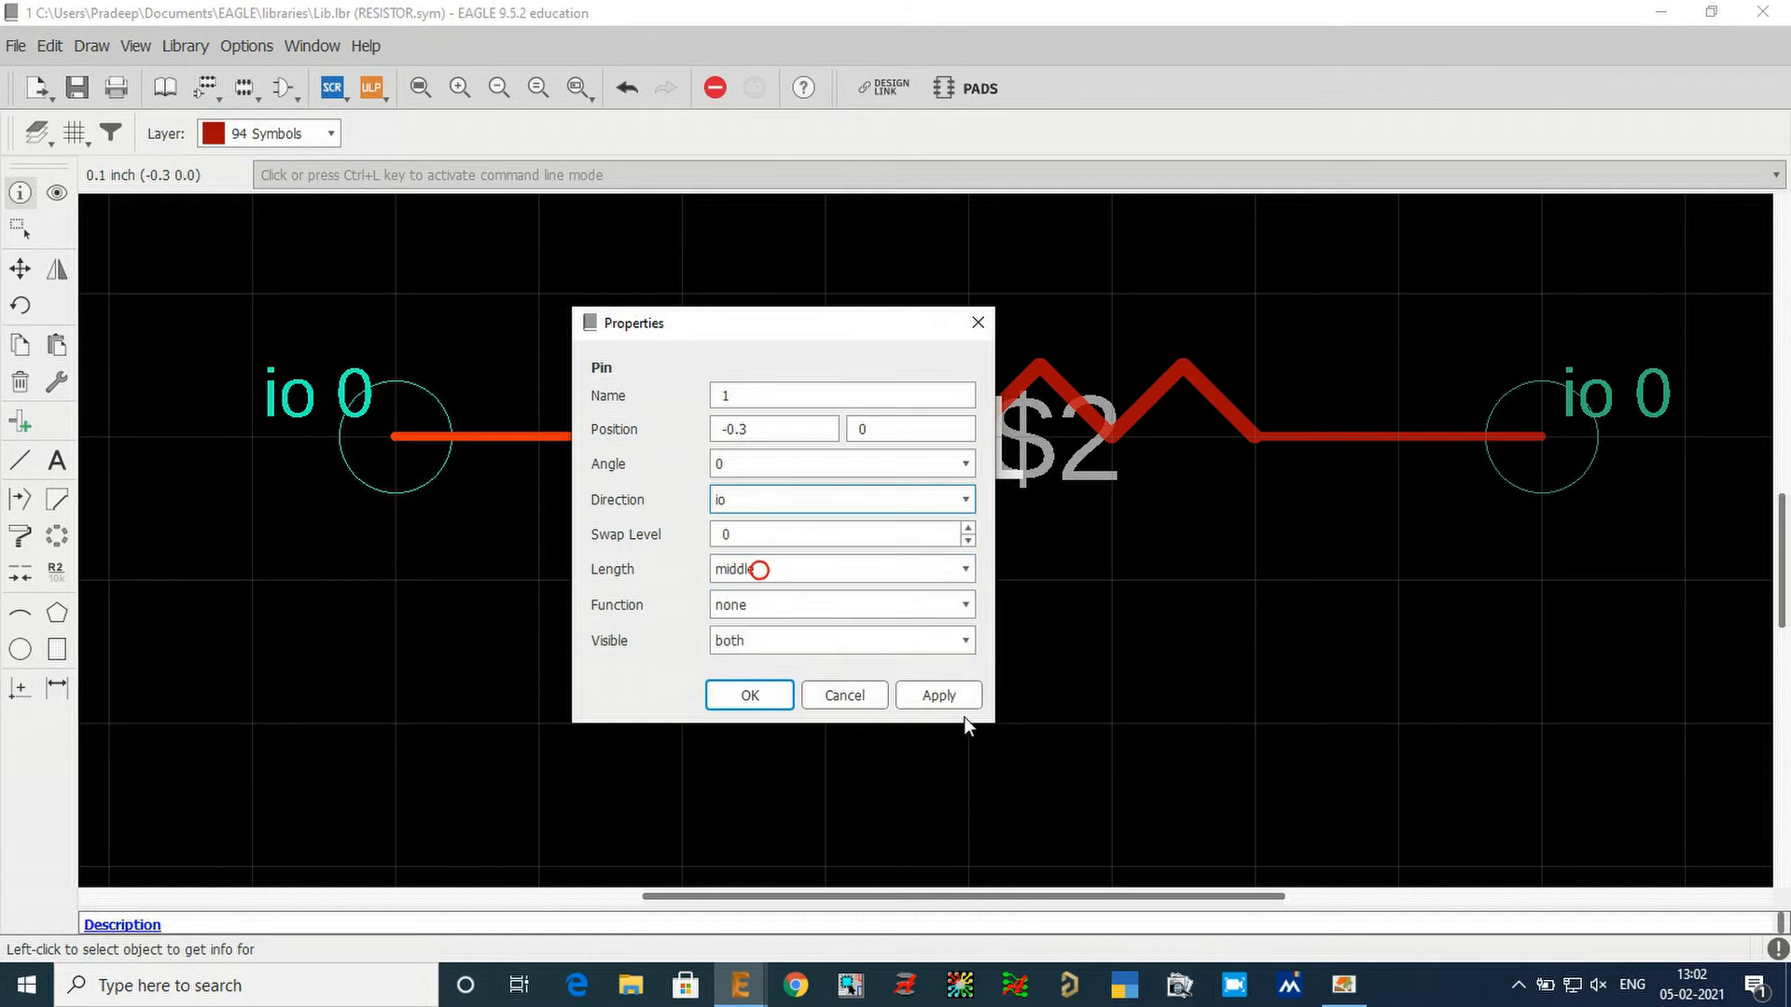
{"action": "left_click", "coordinate": [937, 695]}
{"action": "left_click", "coordinate": [751, 694]}
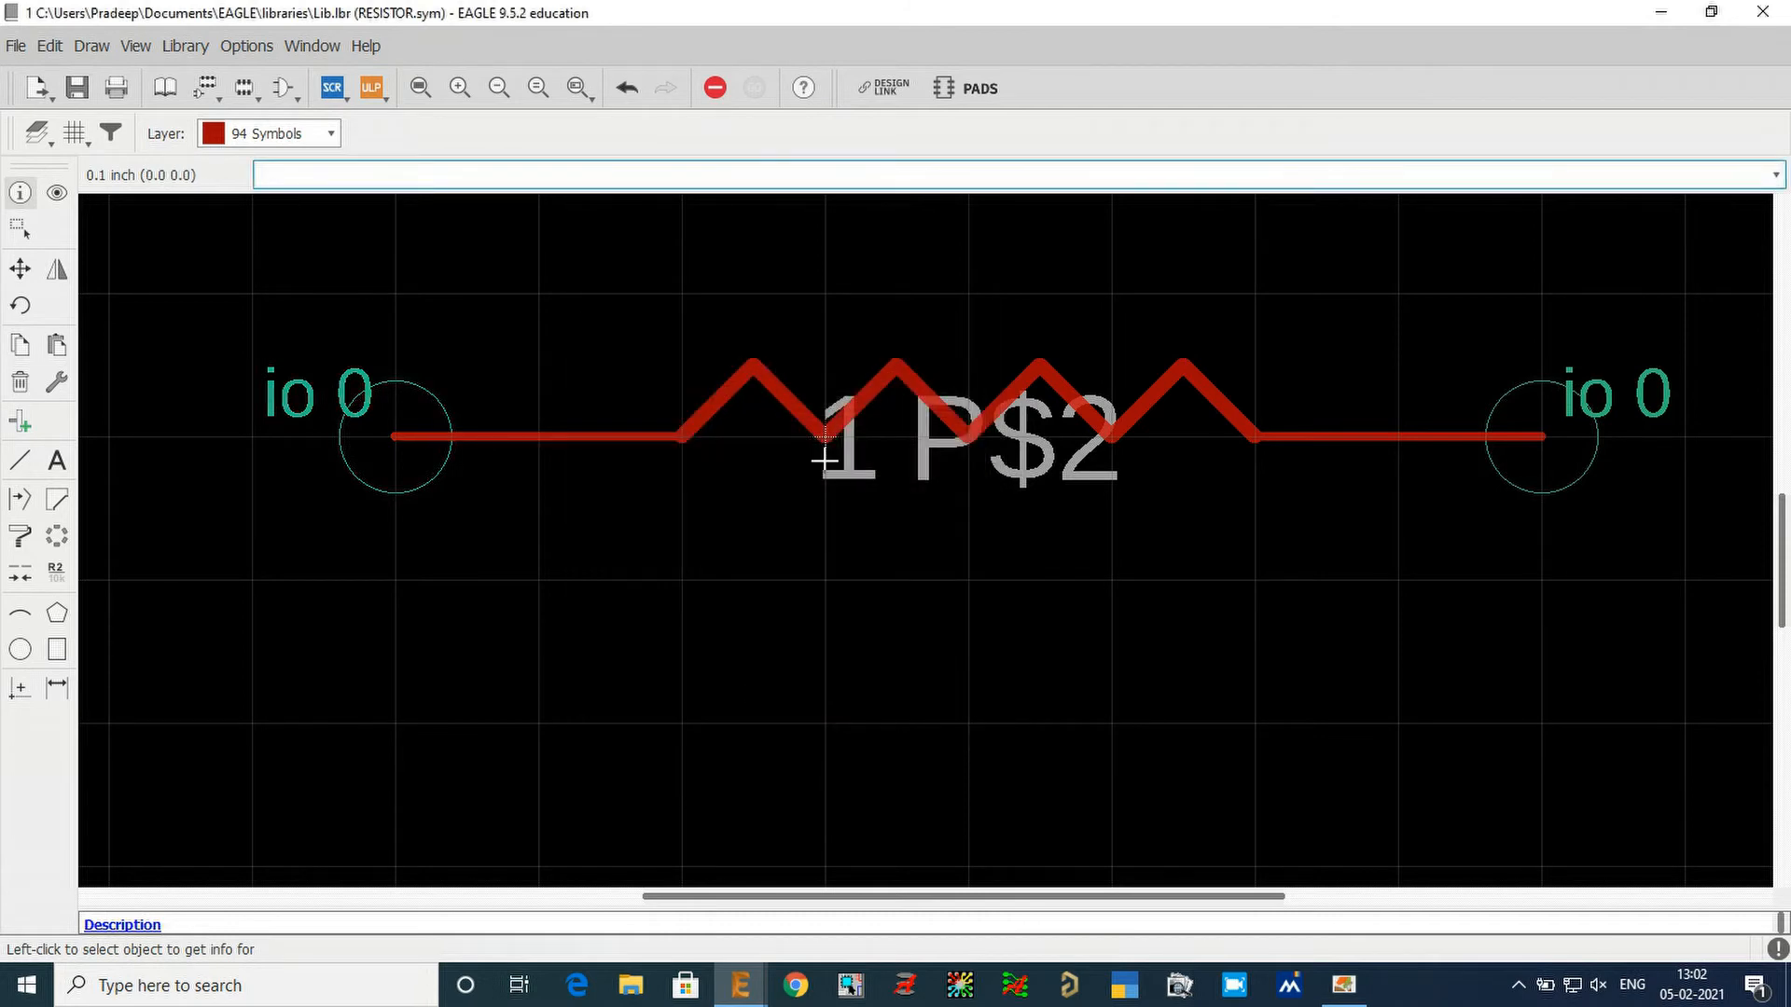
Rename the resistor's pin at (0.5 0) as 2.
{"action": "left_click", "coordinate": [1539, 435]}
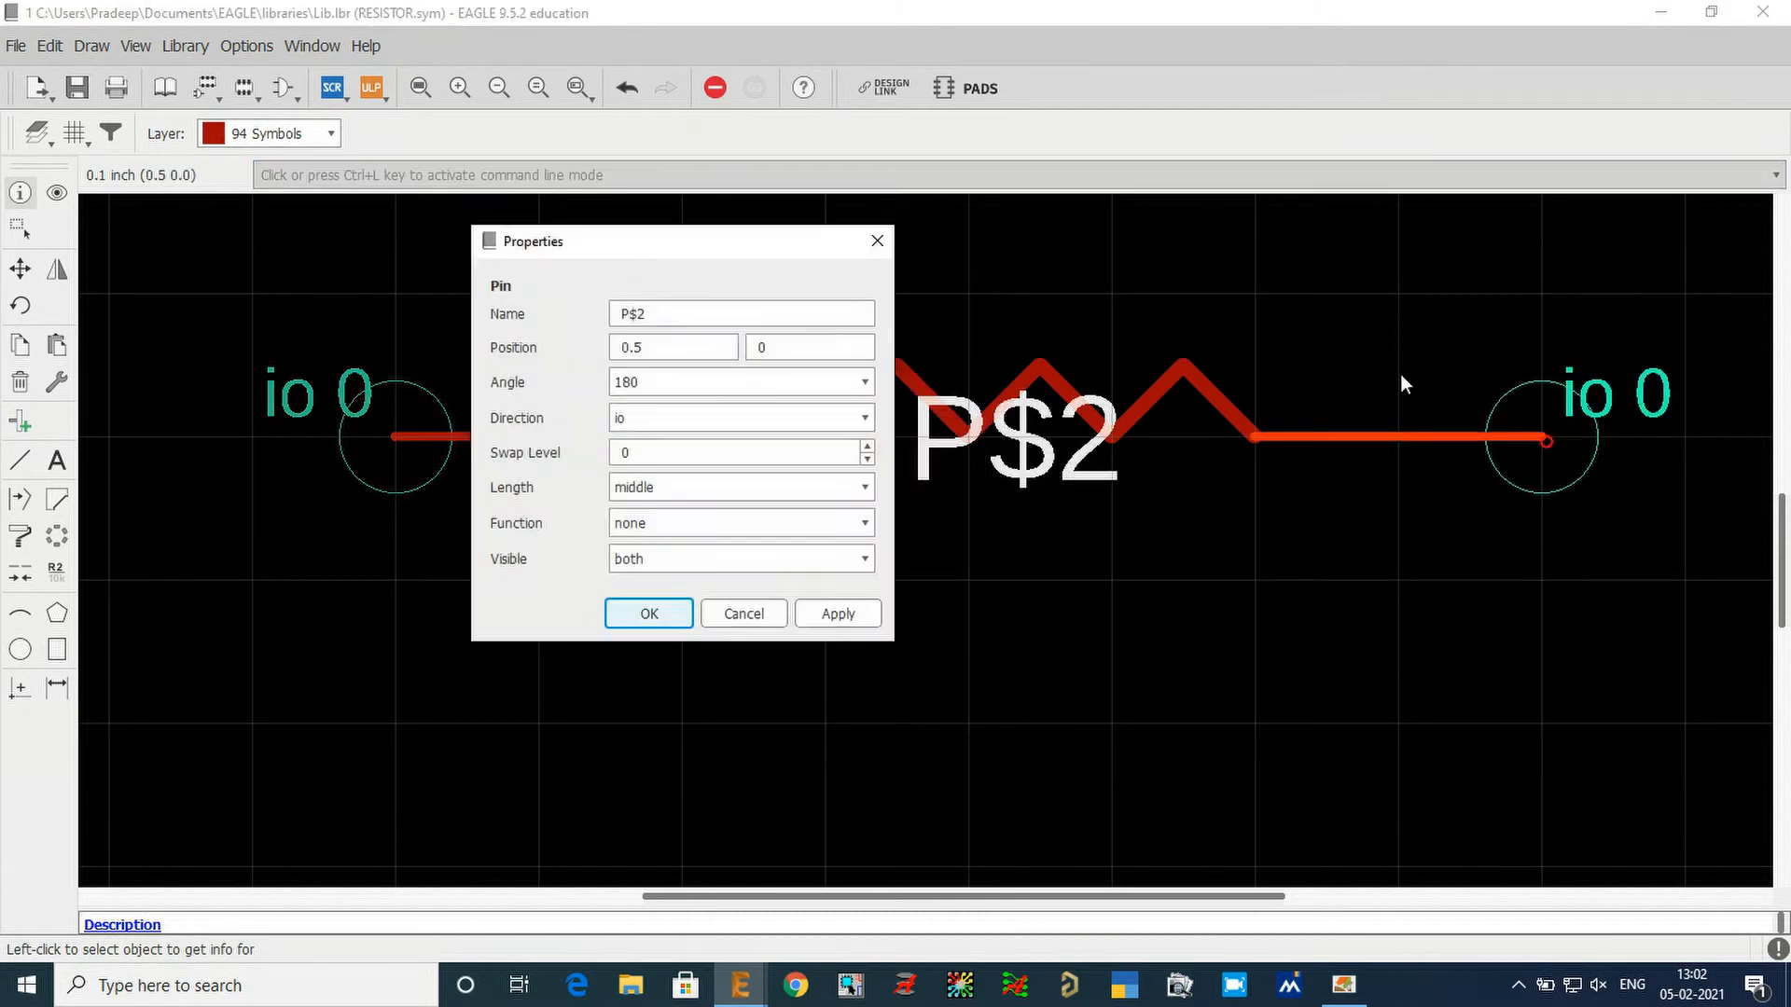
{"action": "double_click", "coordinate": [739, 314]}
{"action": "type", "text": "2"}
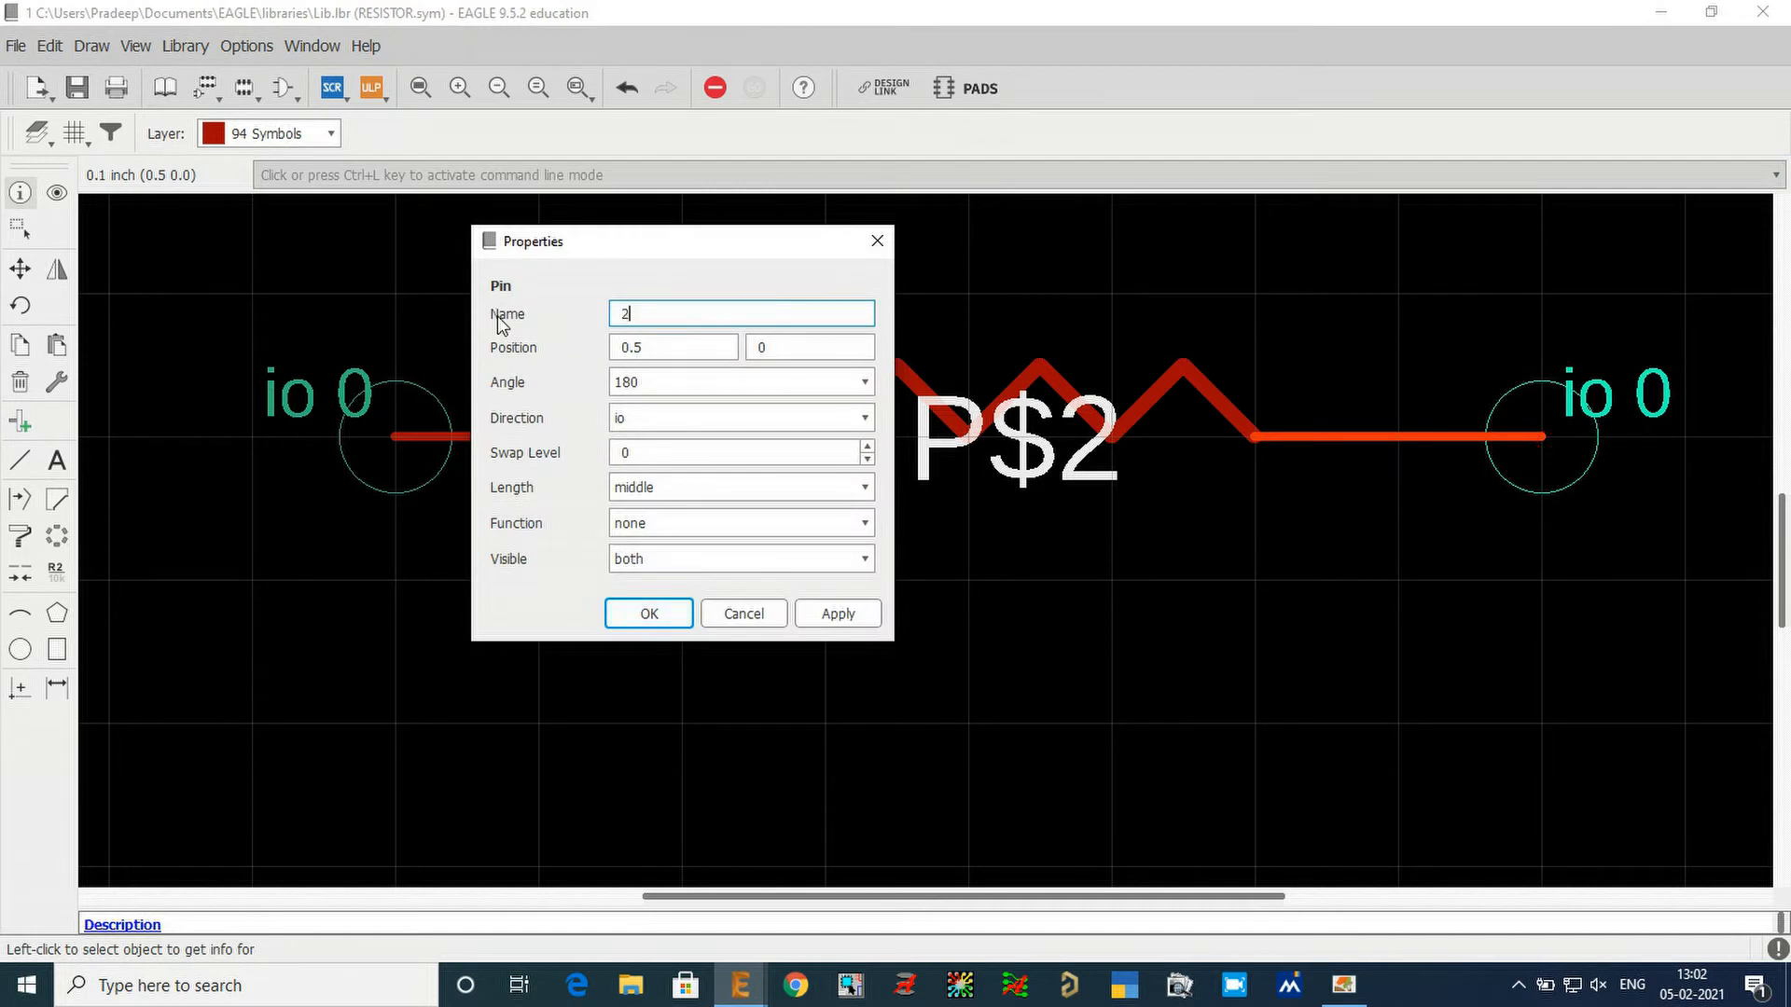
{"action": "left_click", "coordinate": [829, 619]}
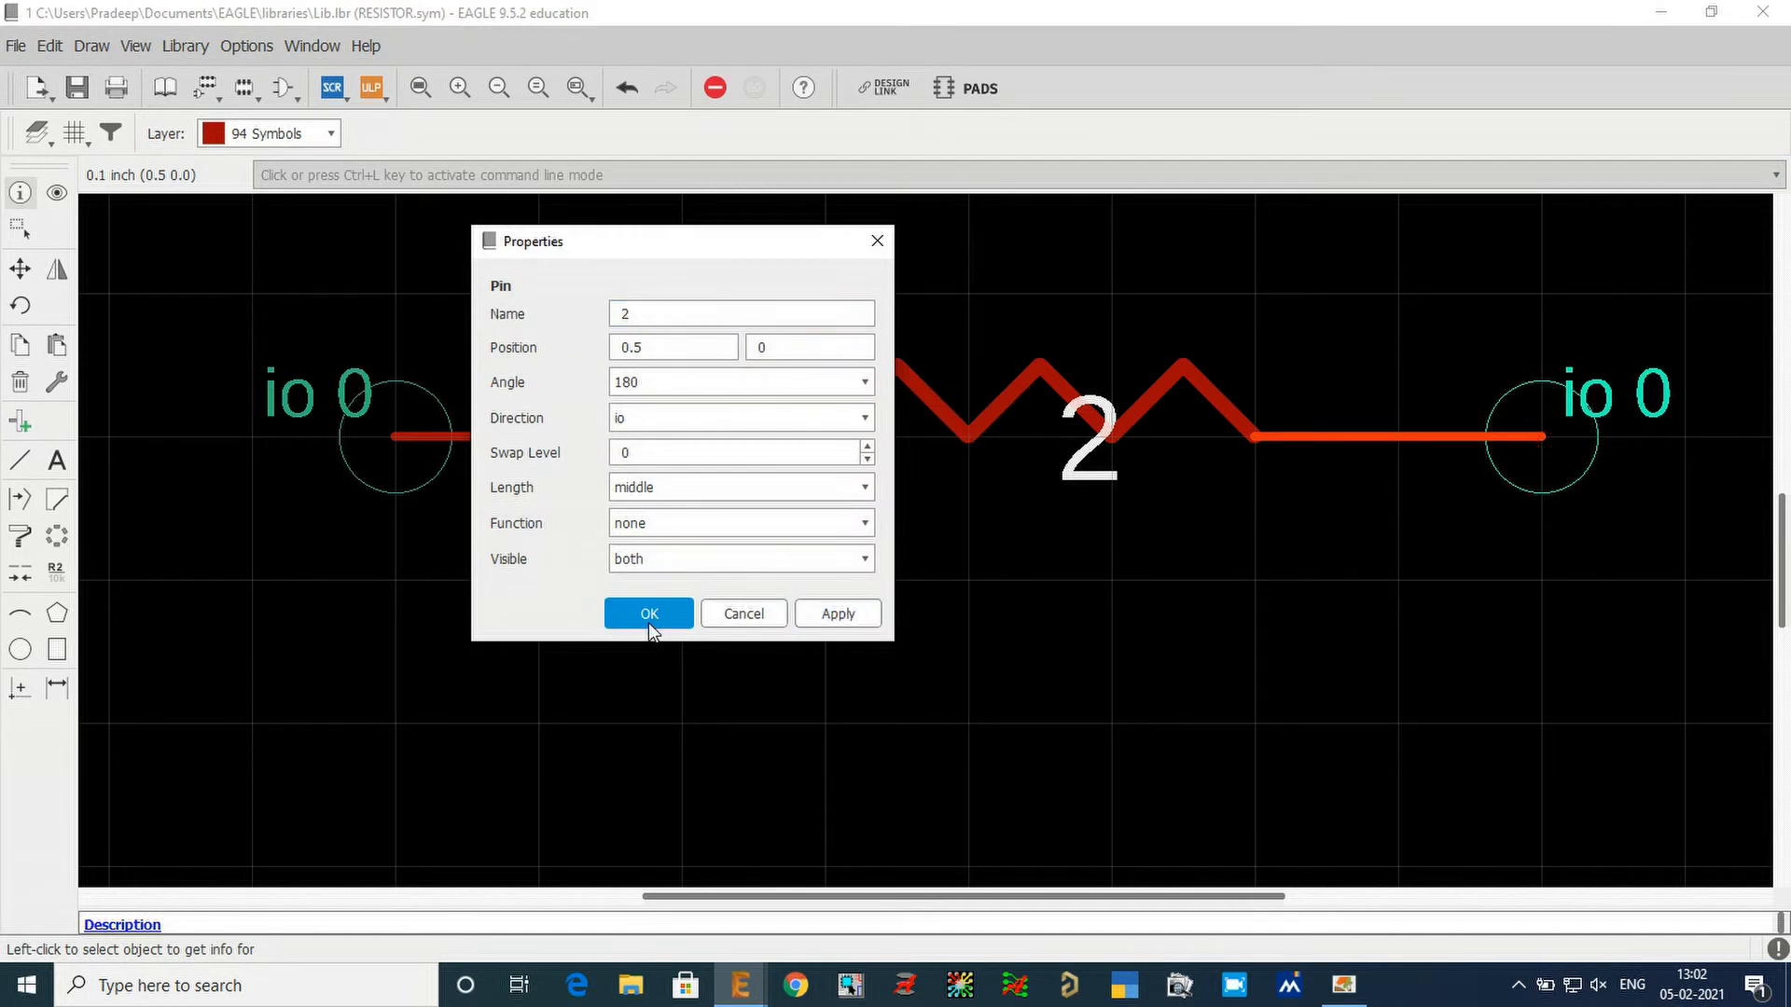
{"action": "left_click", "coordinate": [647, 614]}
Try the point and short lengths on pin 1, applying each in its properties.
{"action": "left_click", "coordinate": [379, 471]}
{"action": "left_click", "coordinate": [1164, 315]}
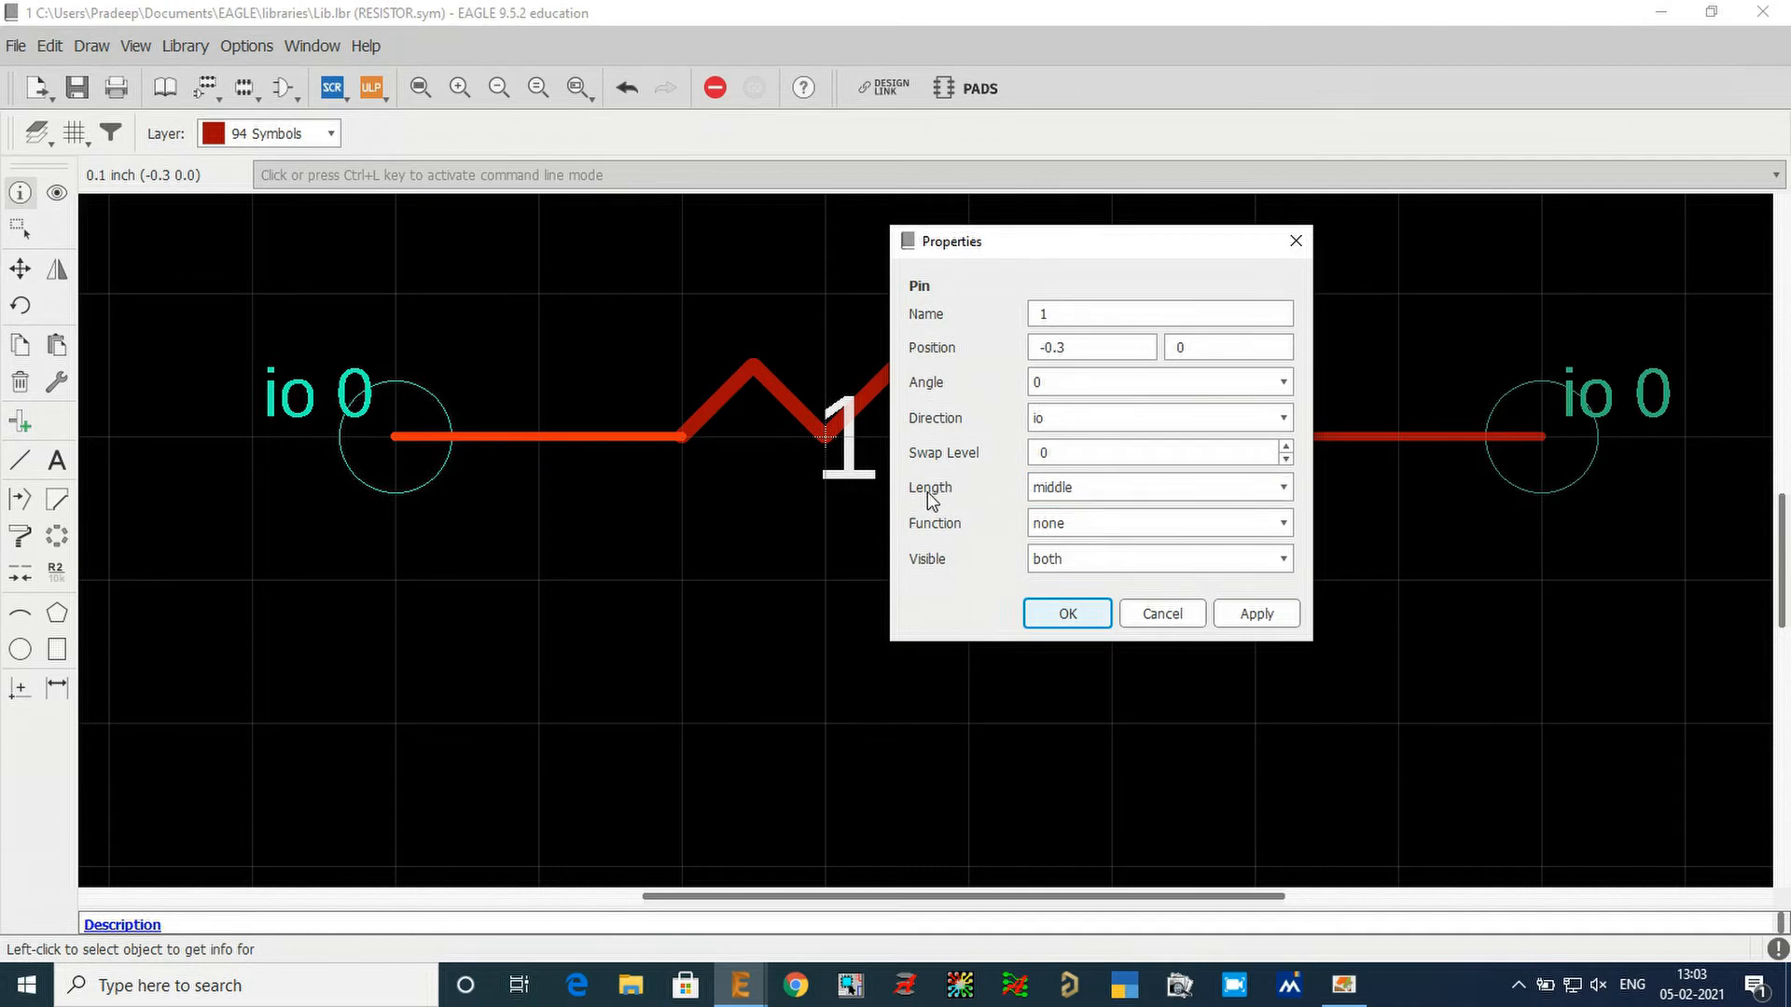
{"action": "mouse_move", "coordinate": [908, 476]}
{"action": "left_mouse_down"}
{"action": "mouse_move", "coordinate": [1060, 489]}
{"action": "mouse_move", "coordinate": [1105, 472]}
{"action": "mouse_move", "coordinate": [1110, 502]}
{"action": "left_mouse_up"}
{"action": "key", "text": "Escape"}
{"action": "left_click", "coordinate": [1190, 489]}
{"action": "left_click", "coordinate": [1181, 513]}
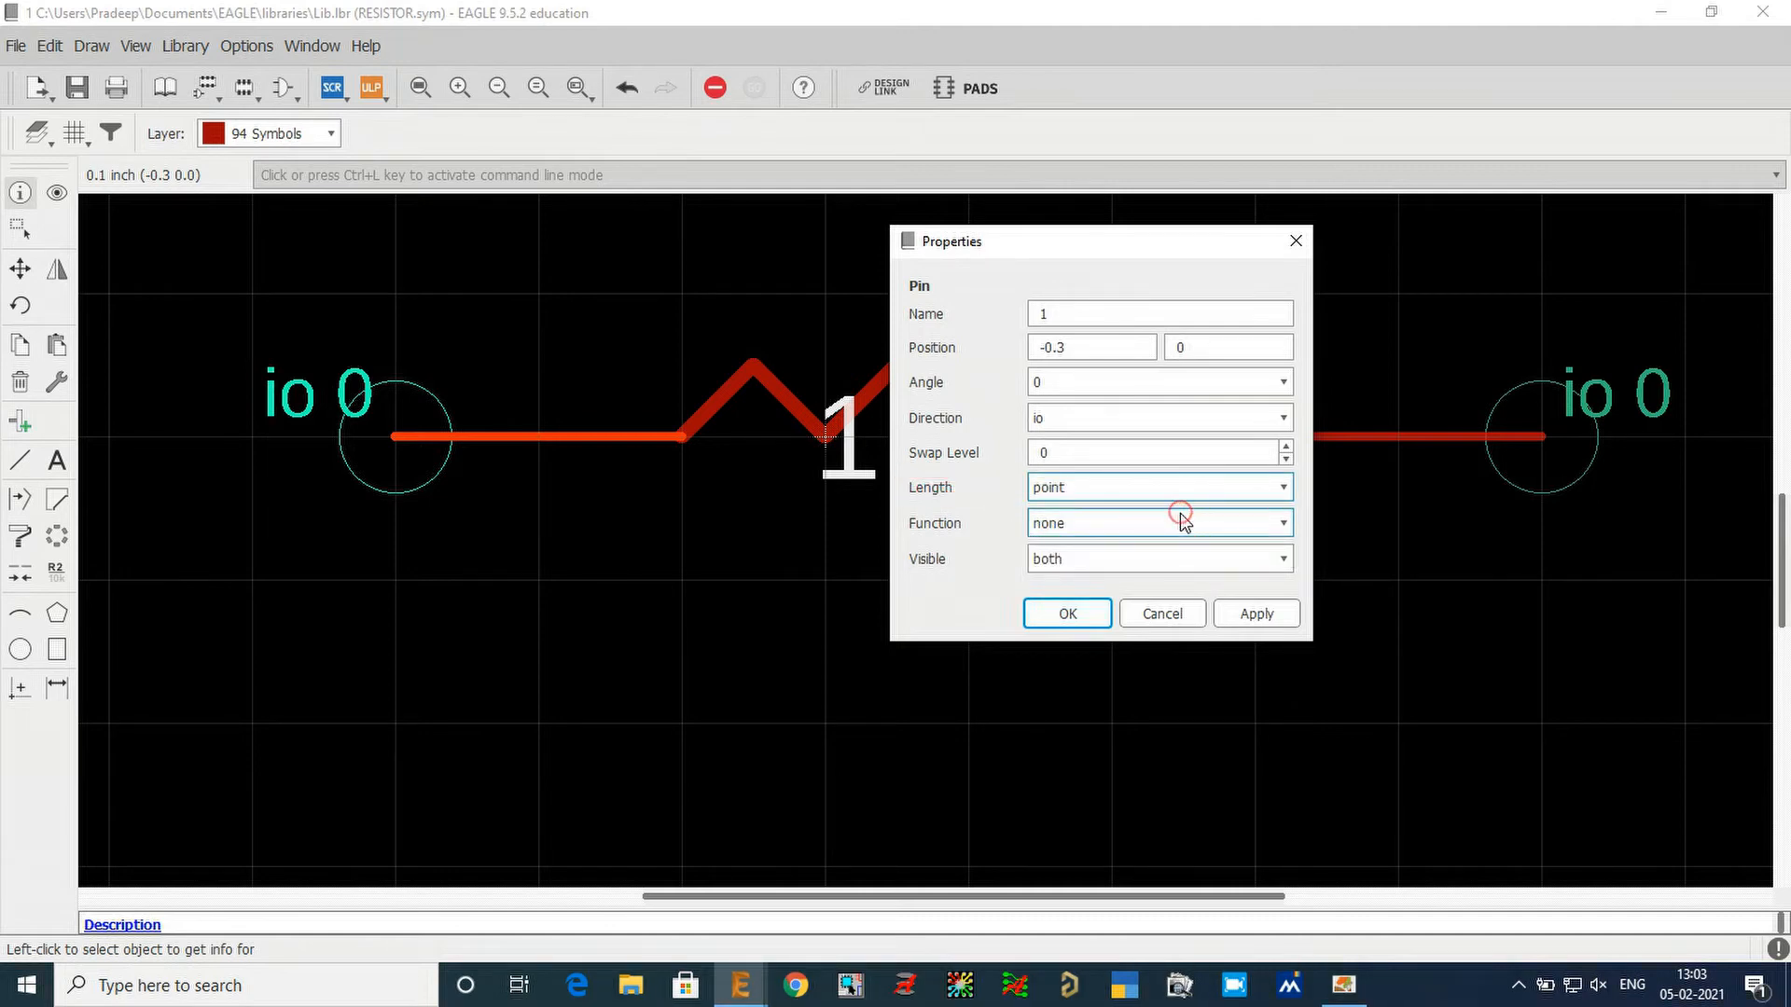
{"action": "left_click", "coordinate": [1261, 617]}
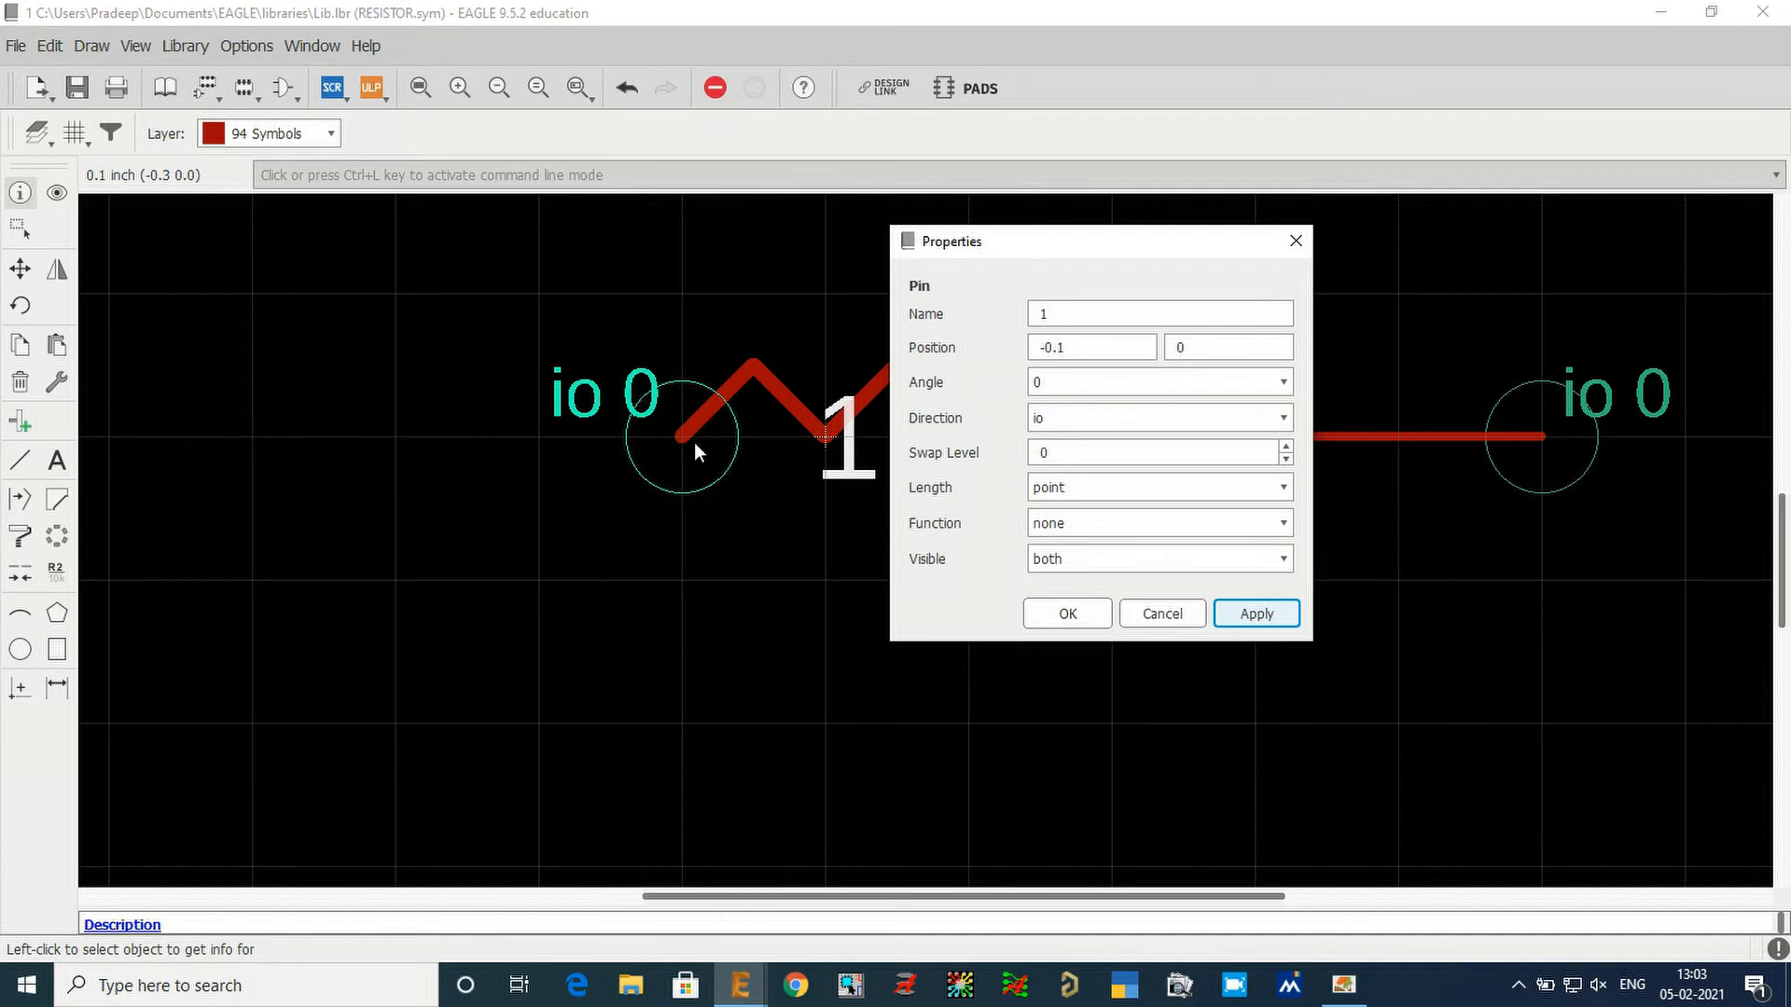
{"action": "left_click", "coordinate": [1089, 490]}
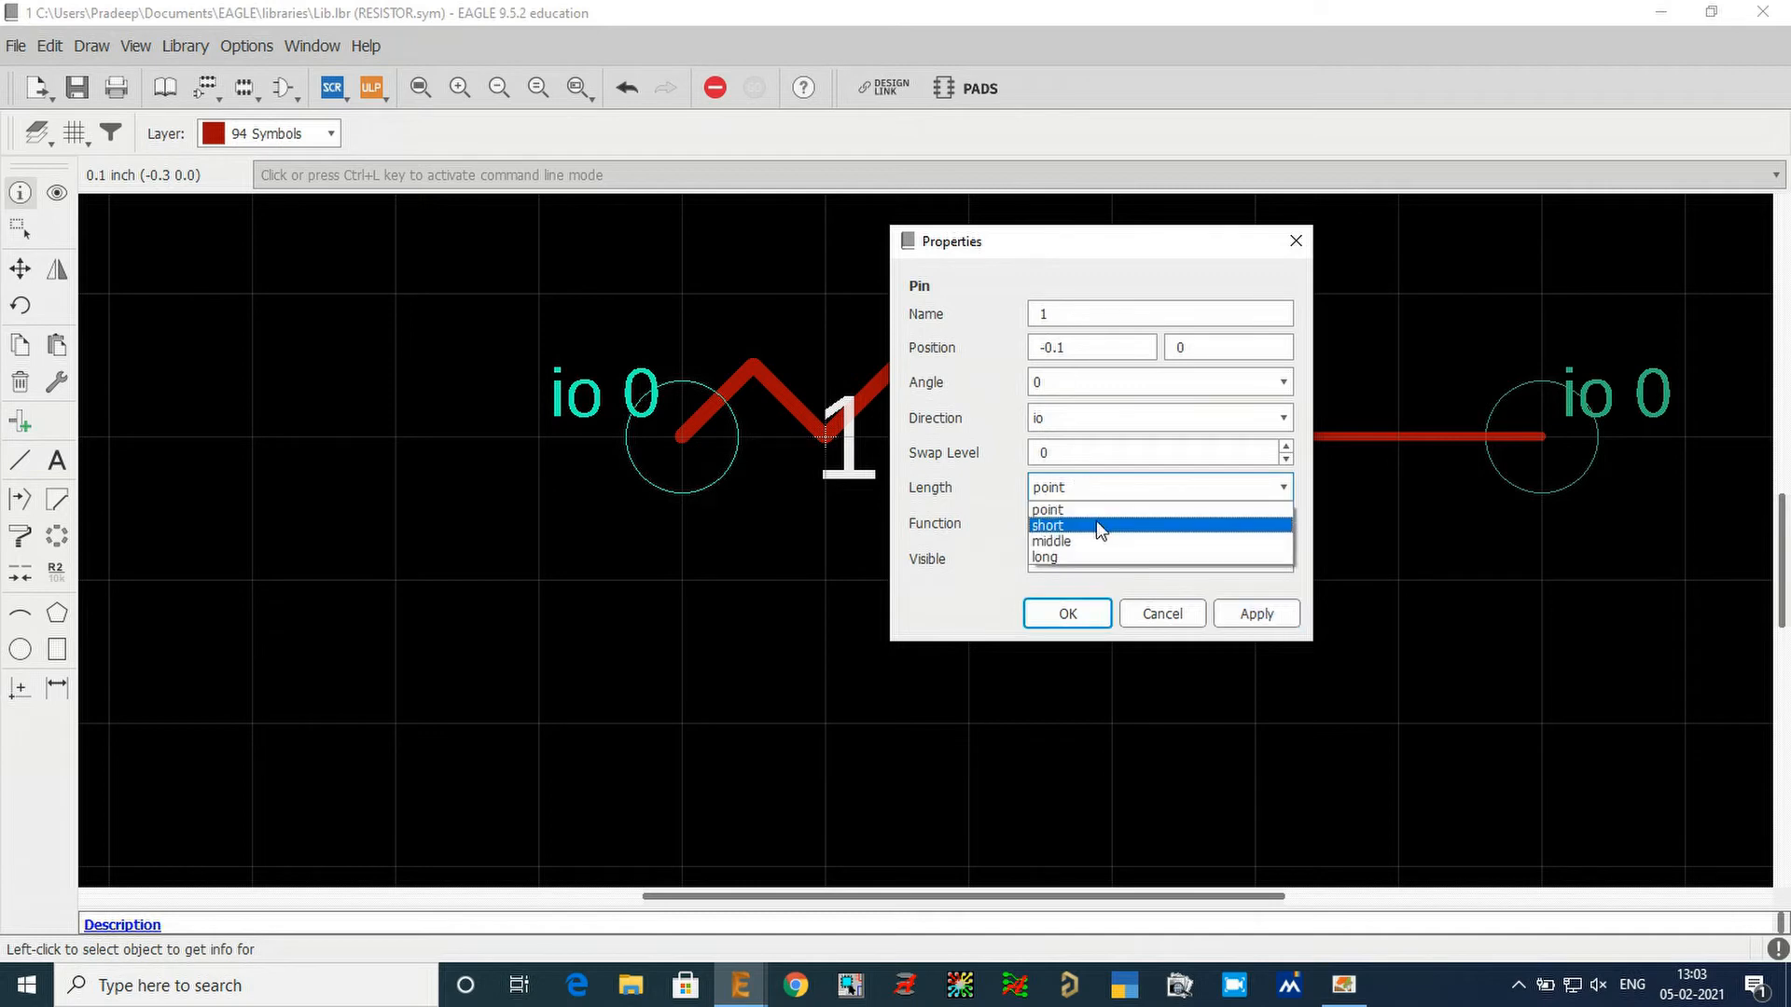
{"action": "left_click", "coordinate": [1097, 526]}
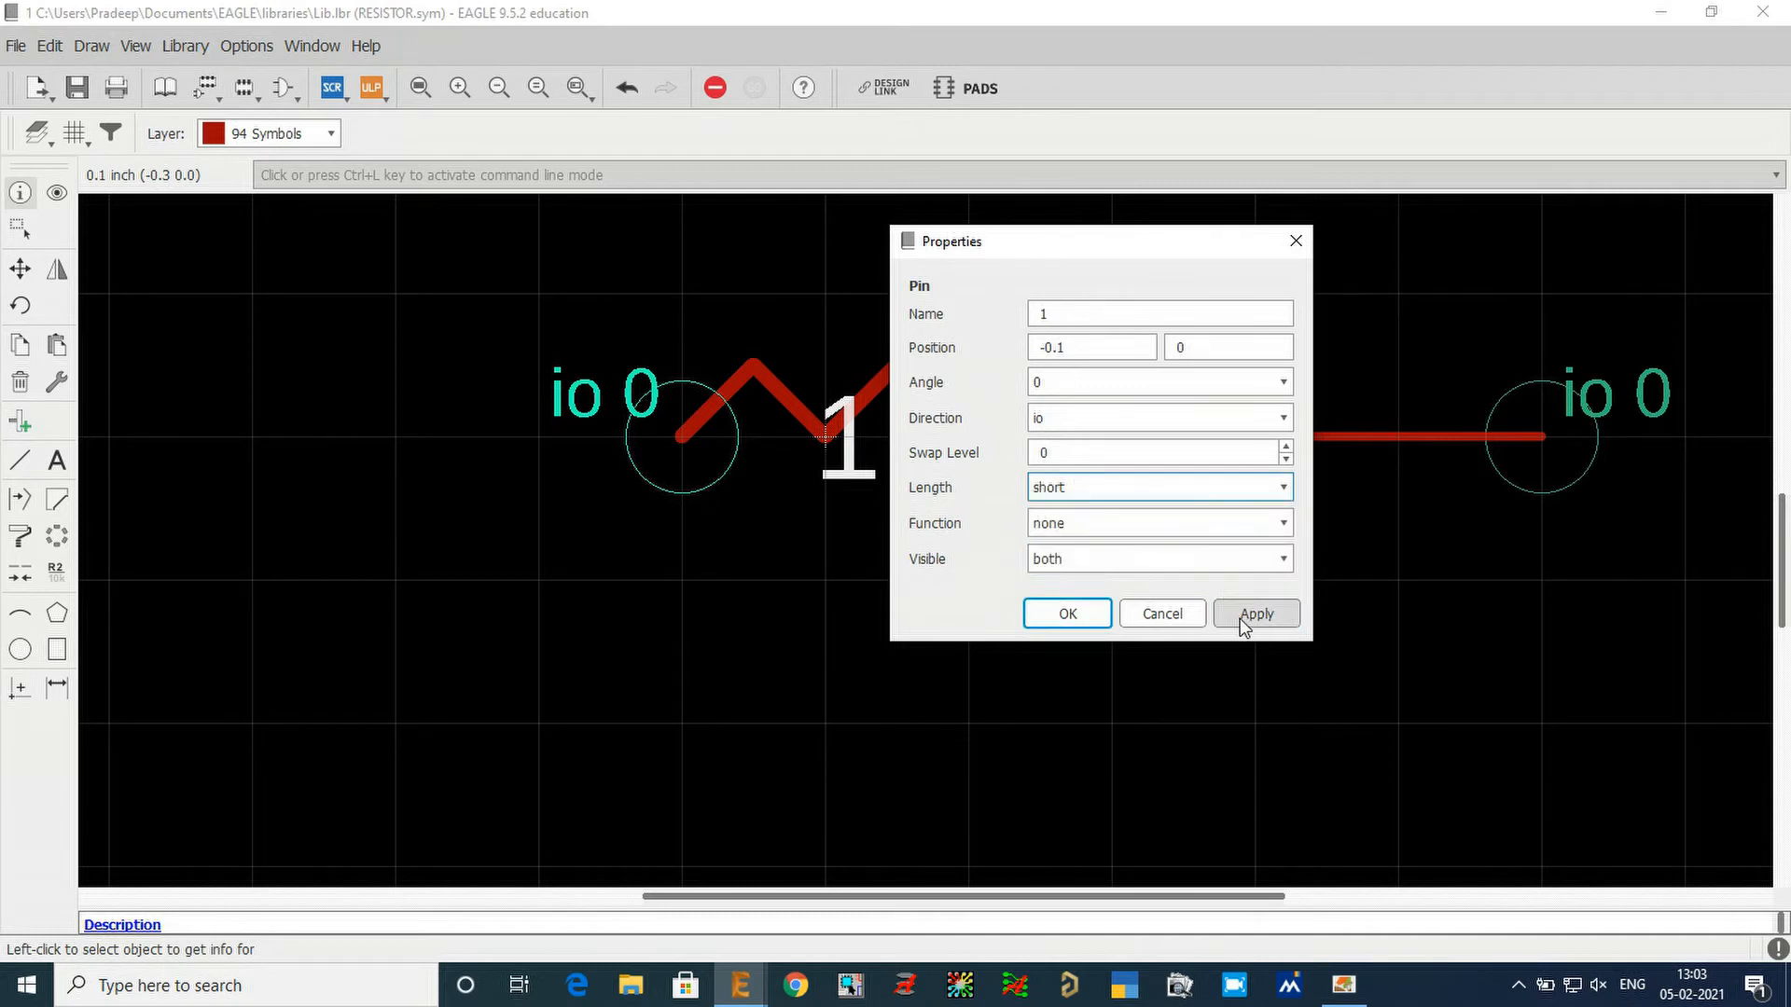
{"action": "left_click", "coordinate": [1240, 615]}
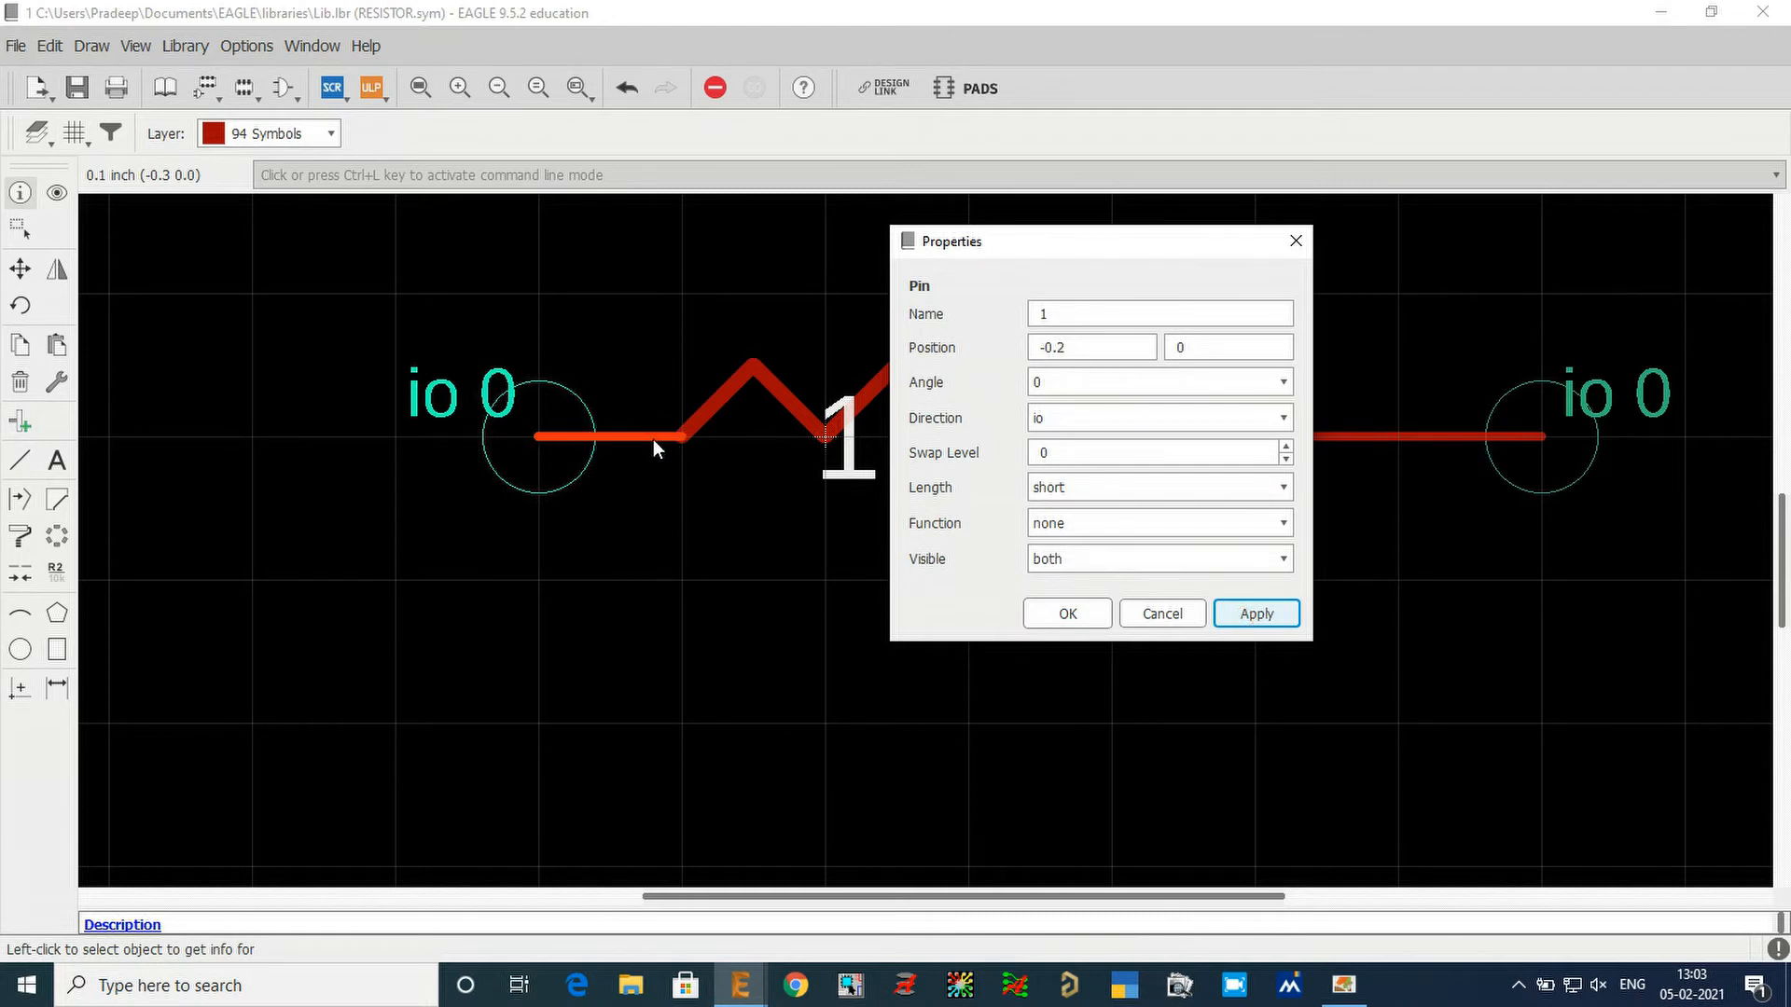
Try the middle and long lengths on pin 1, applying each in turn.
{"action": "left_click", "coordinate": [1072, 485]}
{"action": "left_click", "coordinate": [1090, 537]}
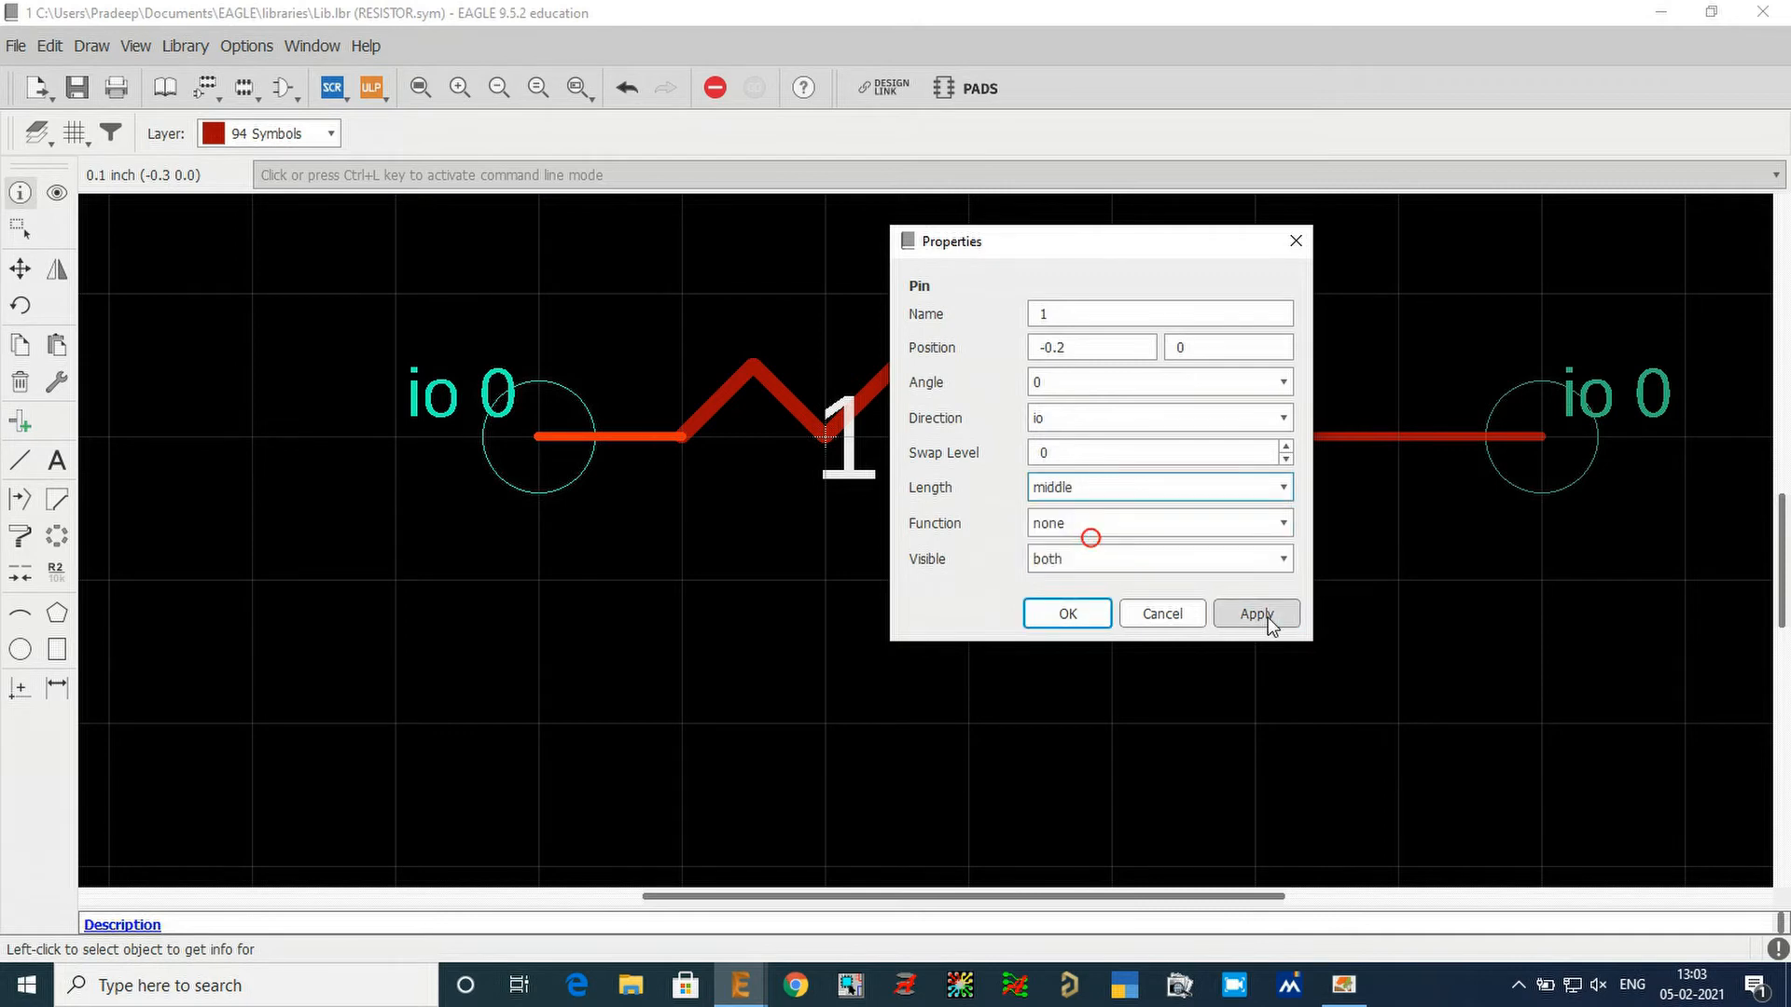
{"action": "left_click", "coordinate": [1260, 616]}
{"action": "left_click", "coordinate": [1071, 525]}
{"action": "left_click", "coordinate": [1126, 488]}
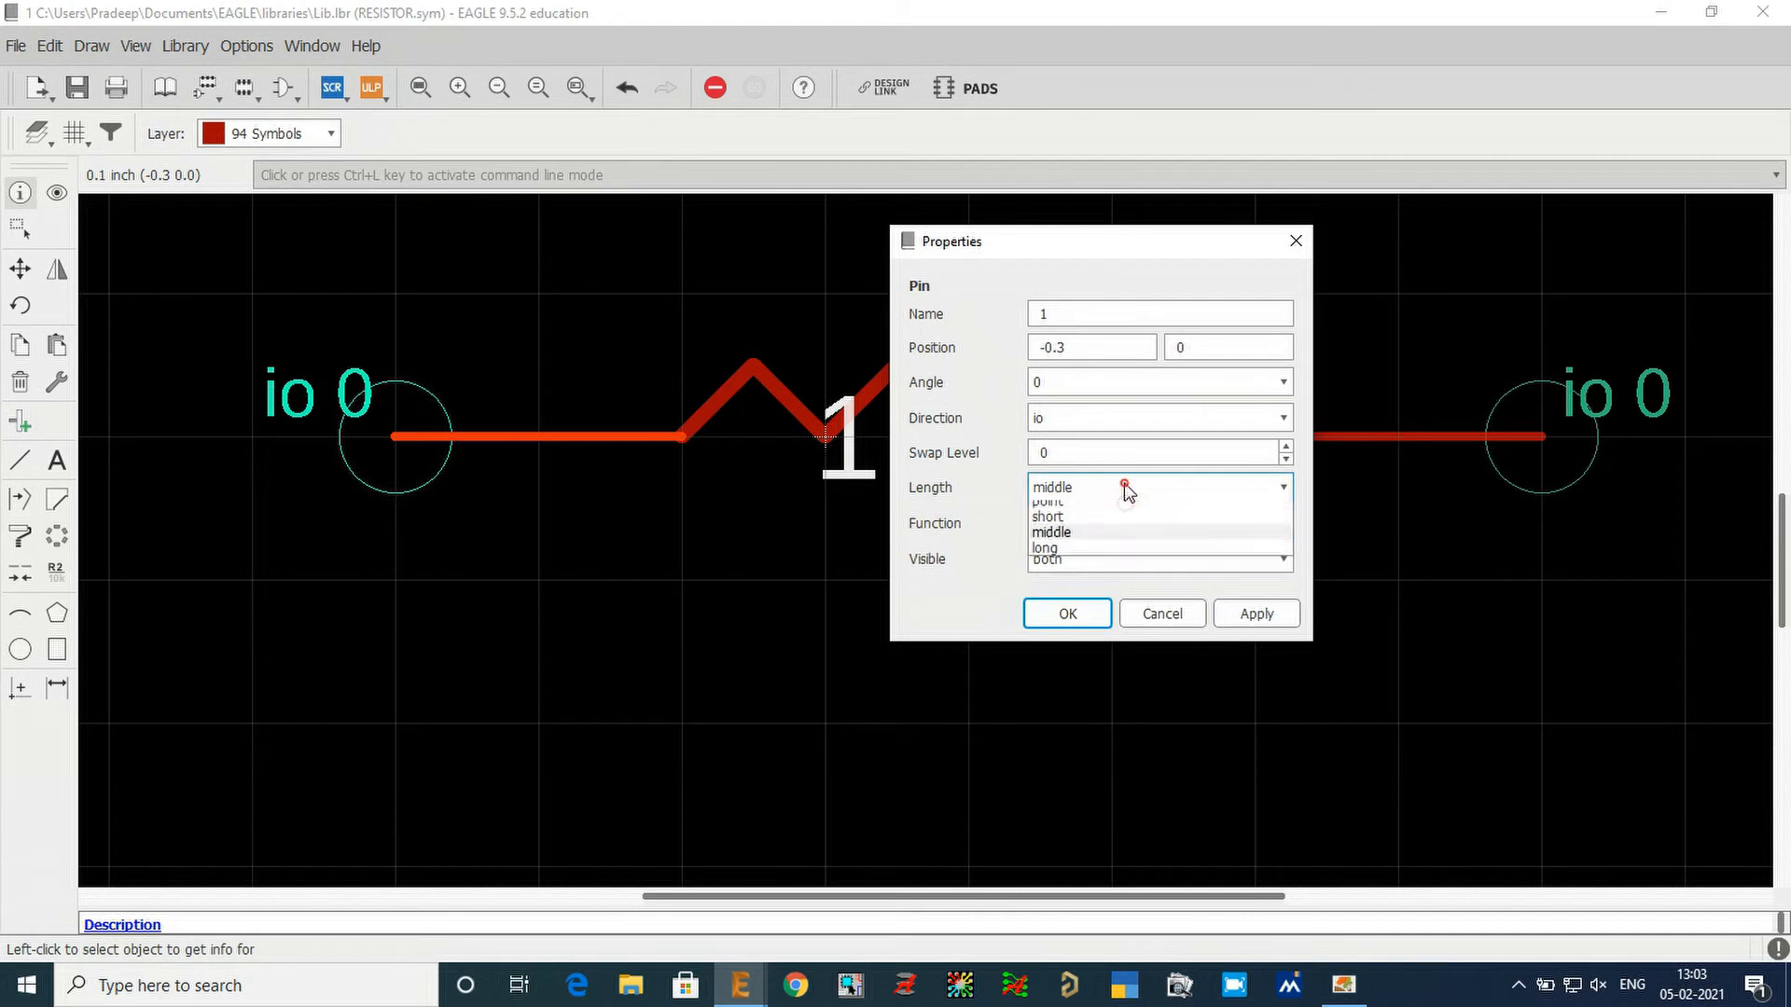
{"action": "left_click", "coordinate": [1124, 537]}
{"action": "left_click", "coordinate": [1280, 619]}
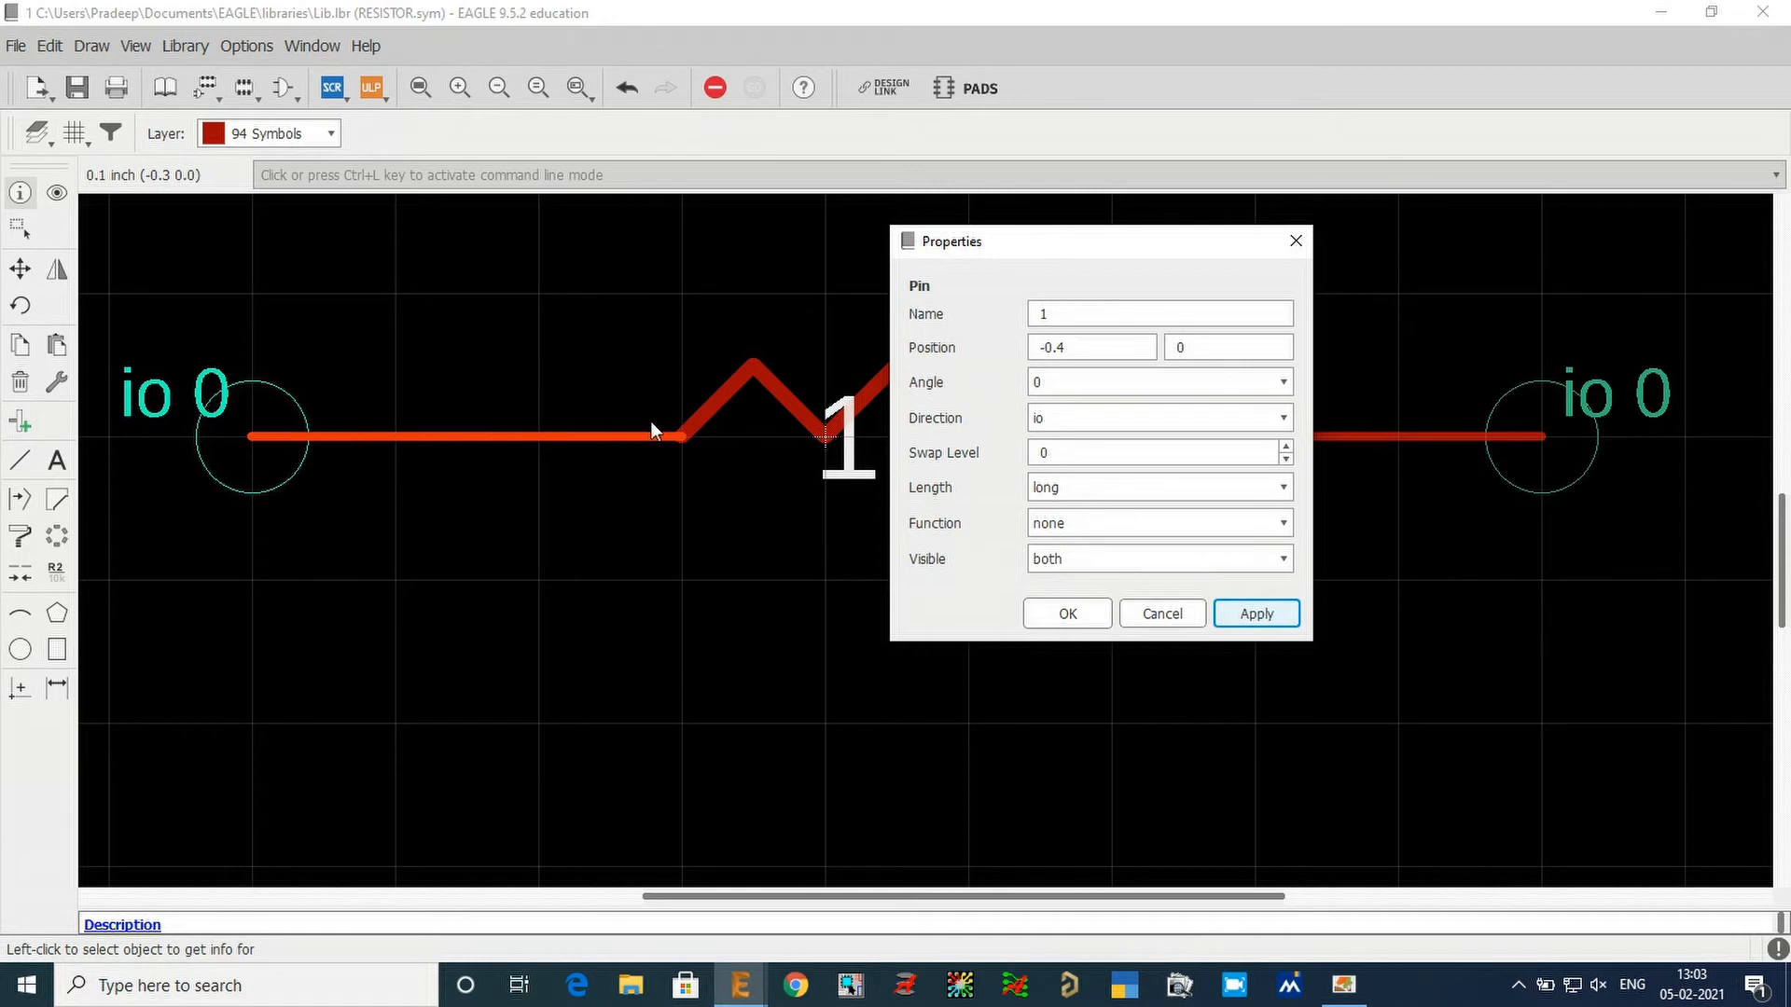
Set pin 1's length to short and keep its function as none.
{"action": "left_click", "coordinate": [1106, 488]}
{"action": "left_click", "coordinate": [1116, 529]}
{"action": "left_click", "coordinate": [1284, 615]}
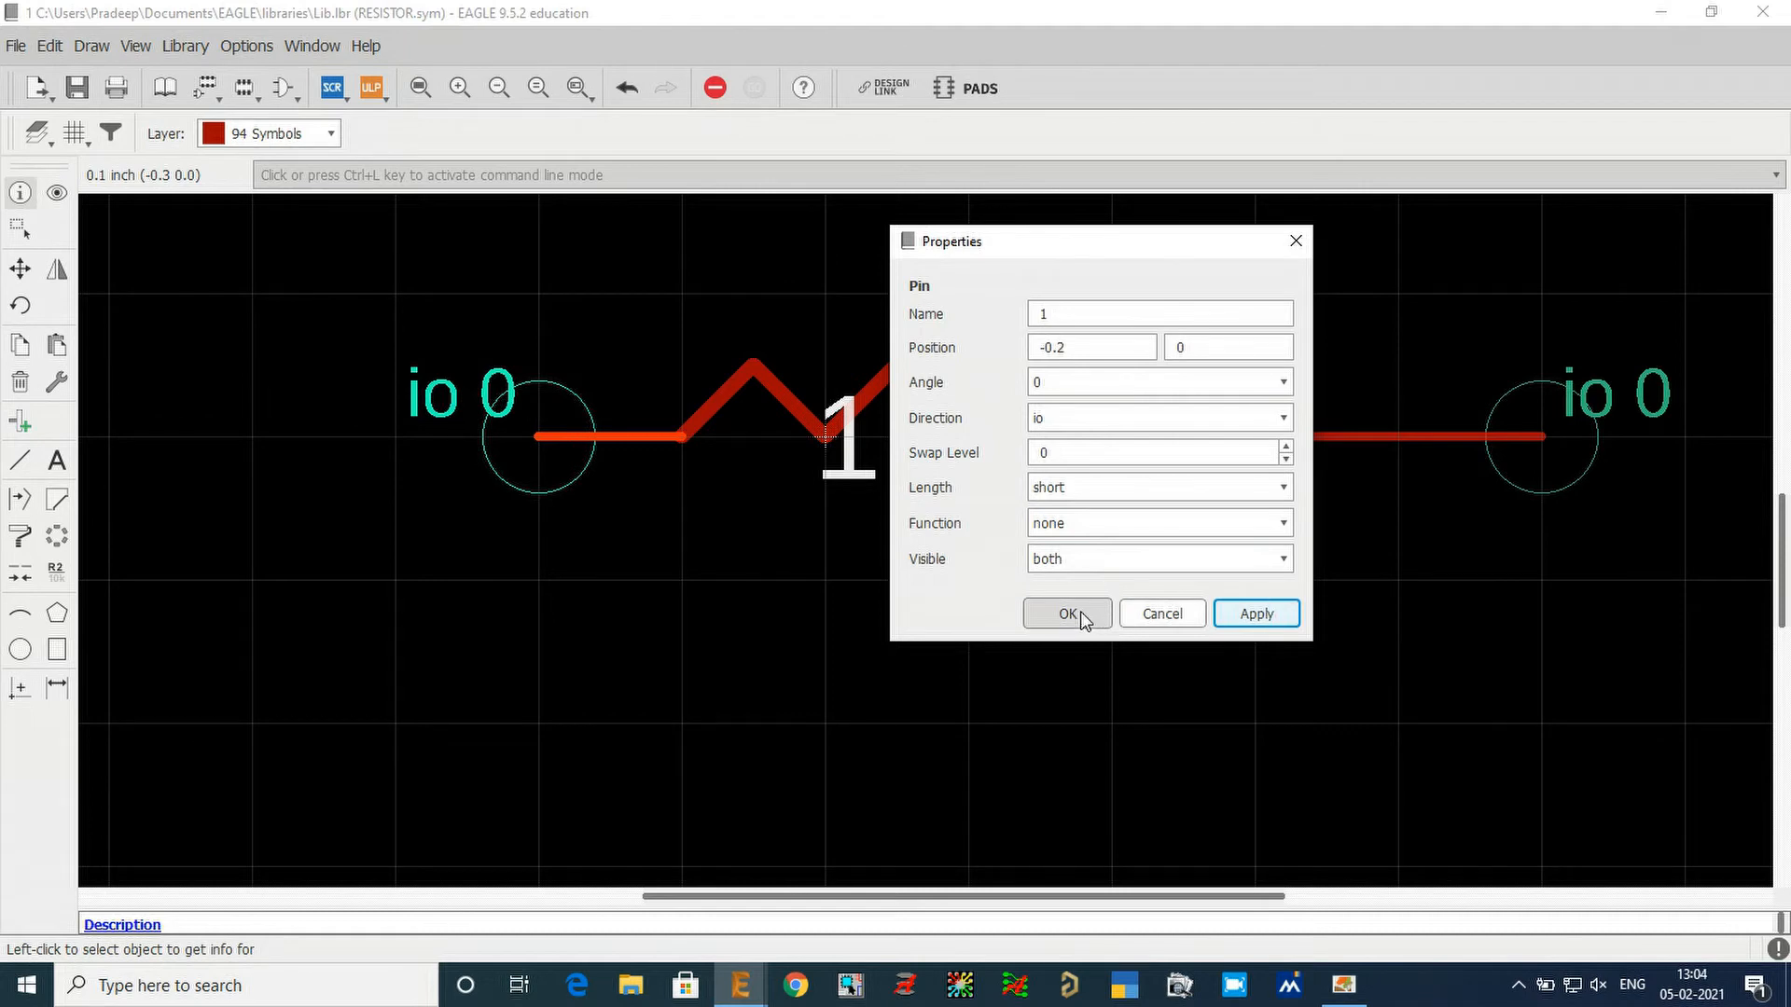
{"action": "left_click", "coordinate": [1095, 527]}
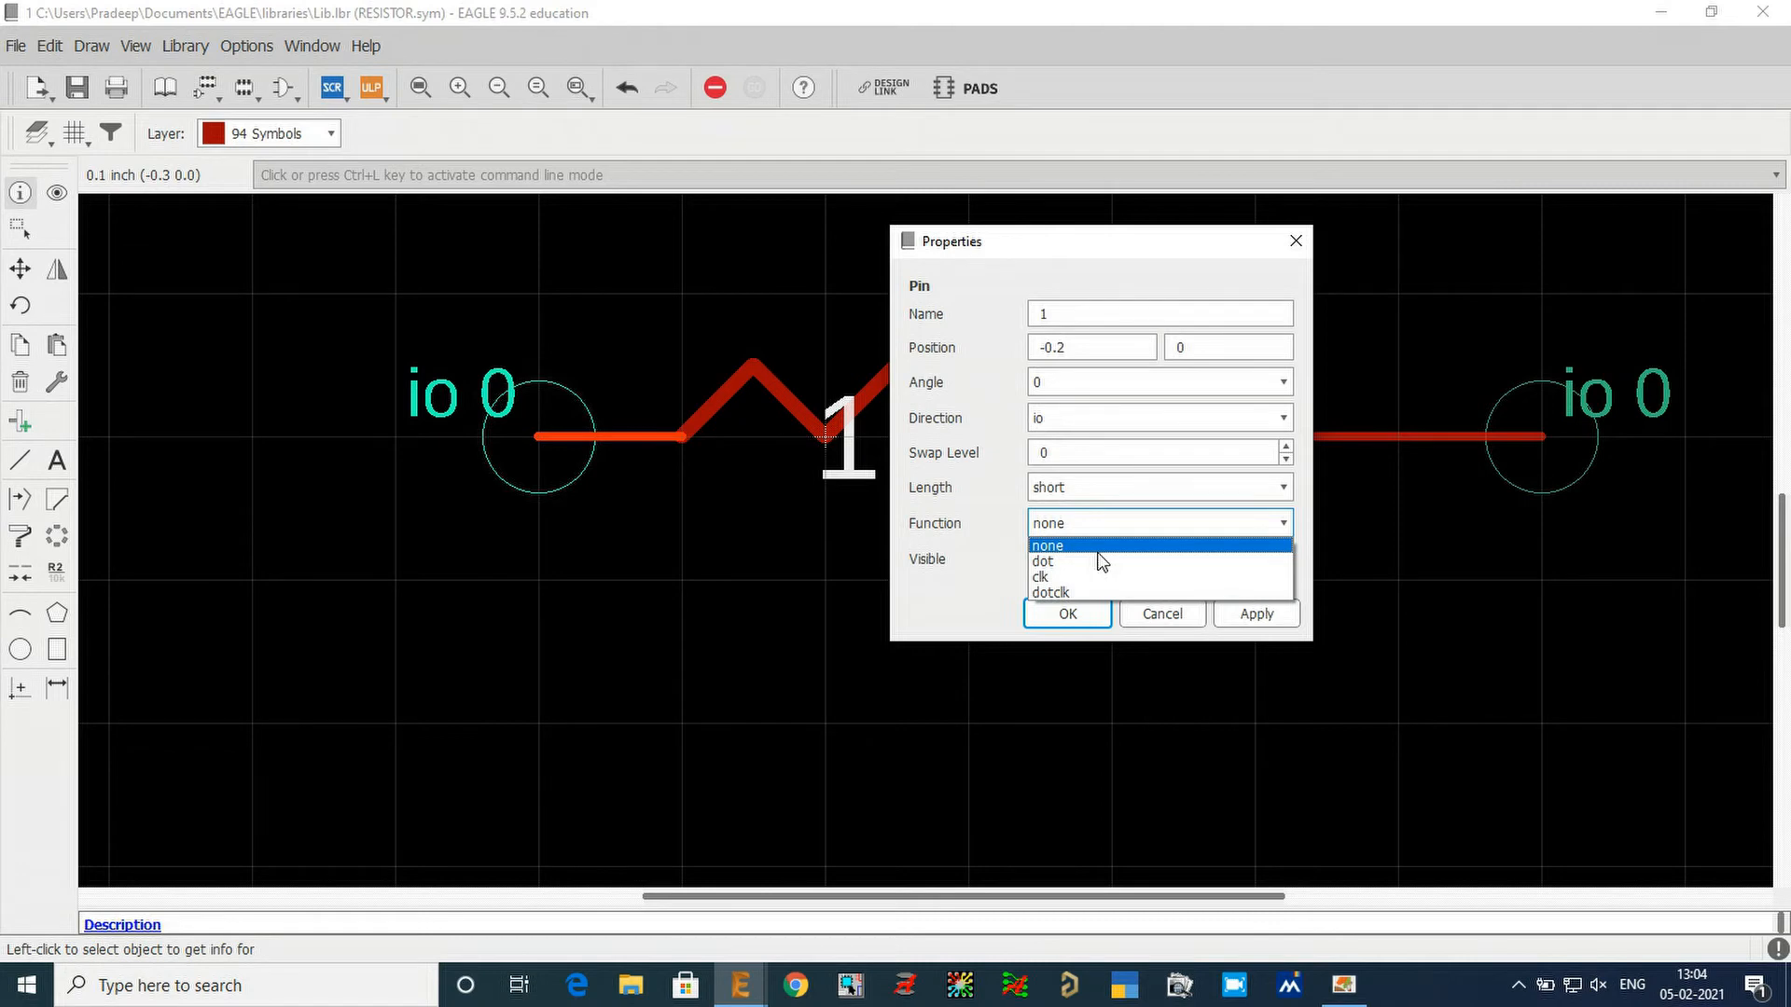
{"action": "left_click", "coordinate": [1097, 549]}
Set pin 1's visibility to off and accept its properties.
{"action": "left_click_drag", "start_coordinate": [1043, 245], "coordinate": [266, 254]}
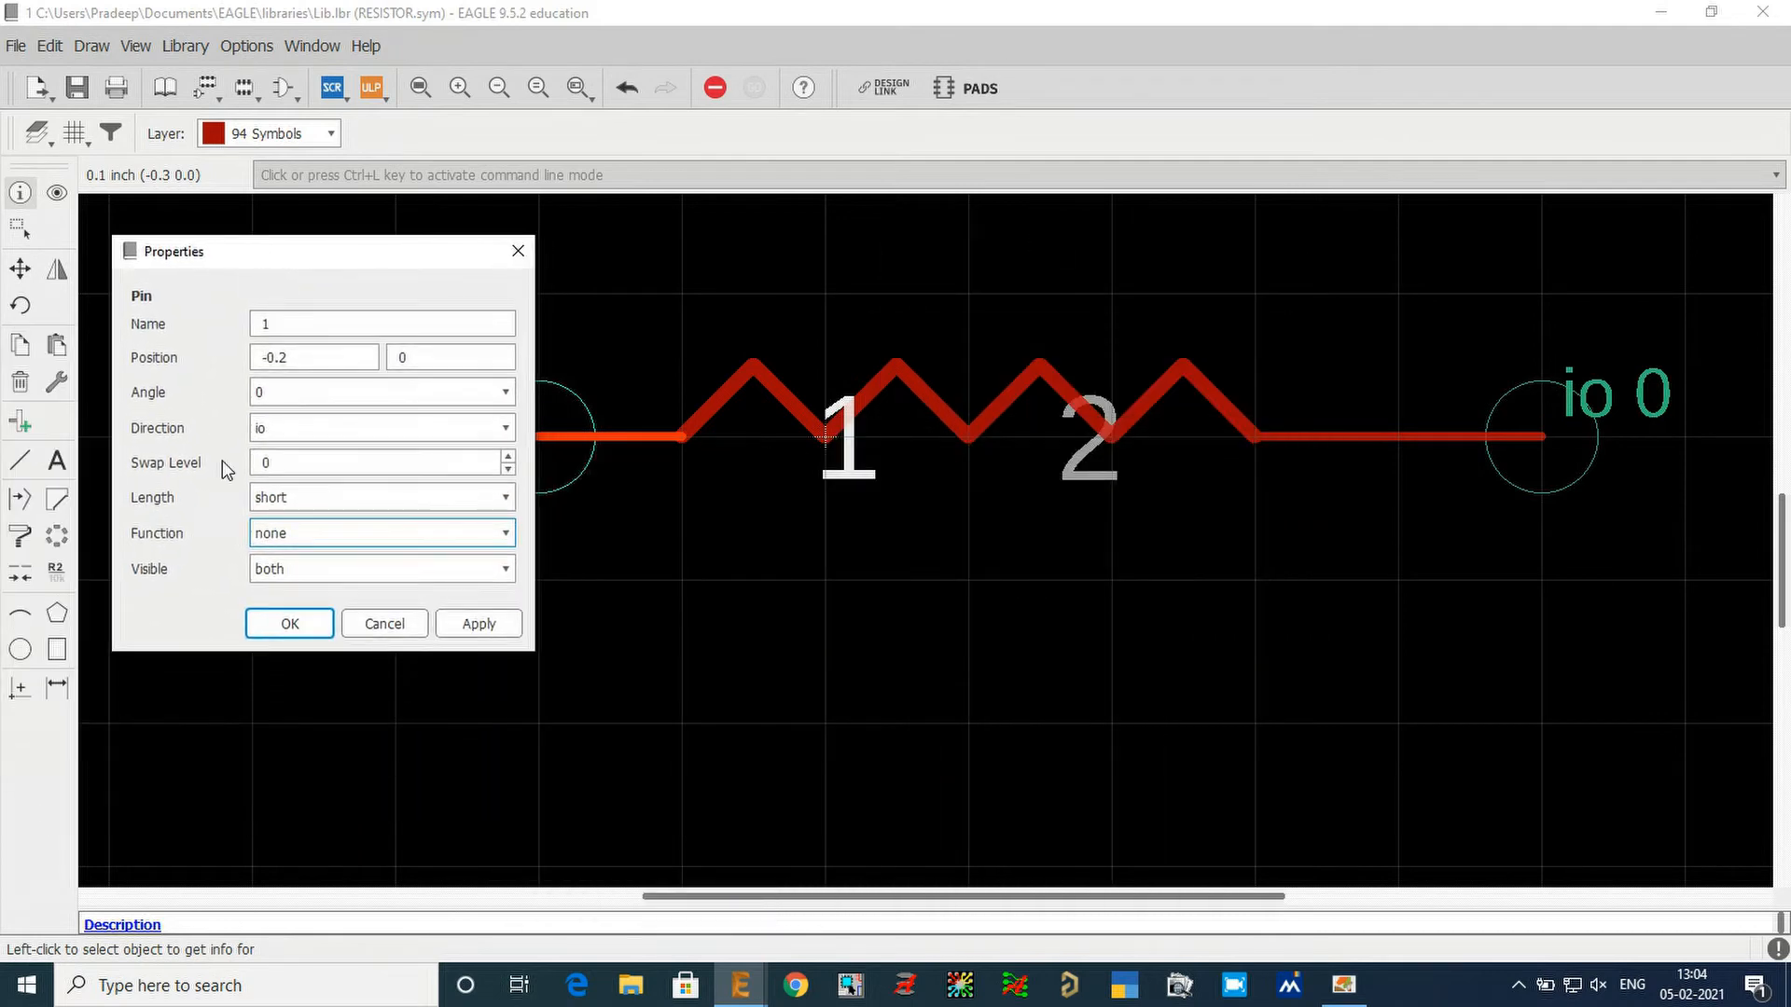
{"action": "left_click", "coordinate": [312, 568]}
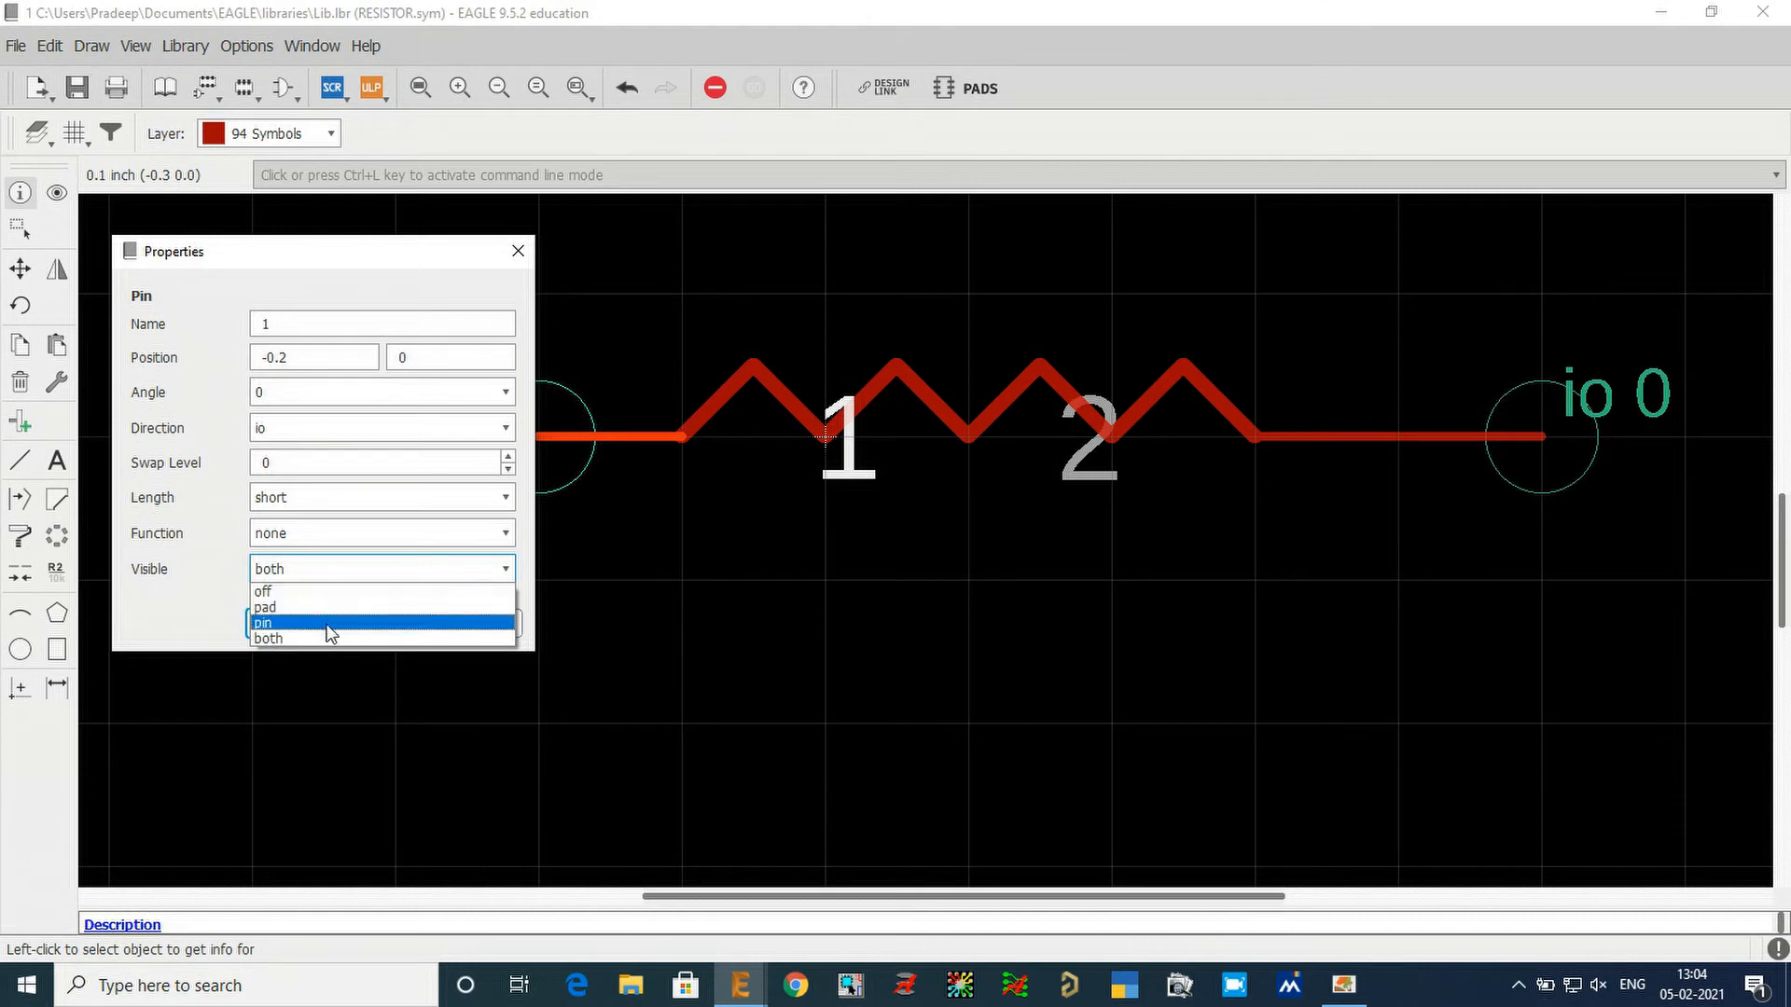
{"action": "left_click", "coordinate": [329, 592]}
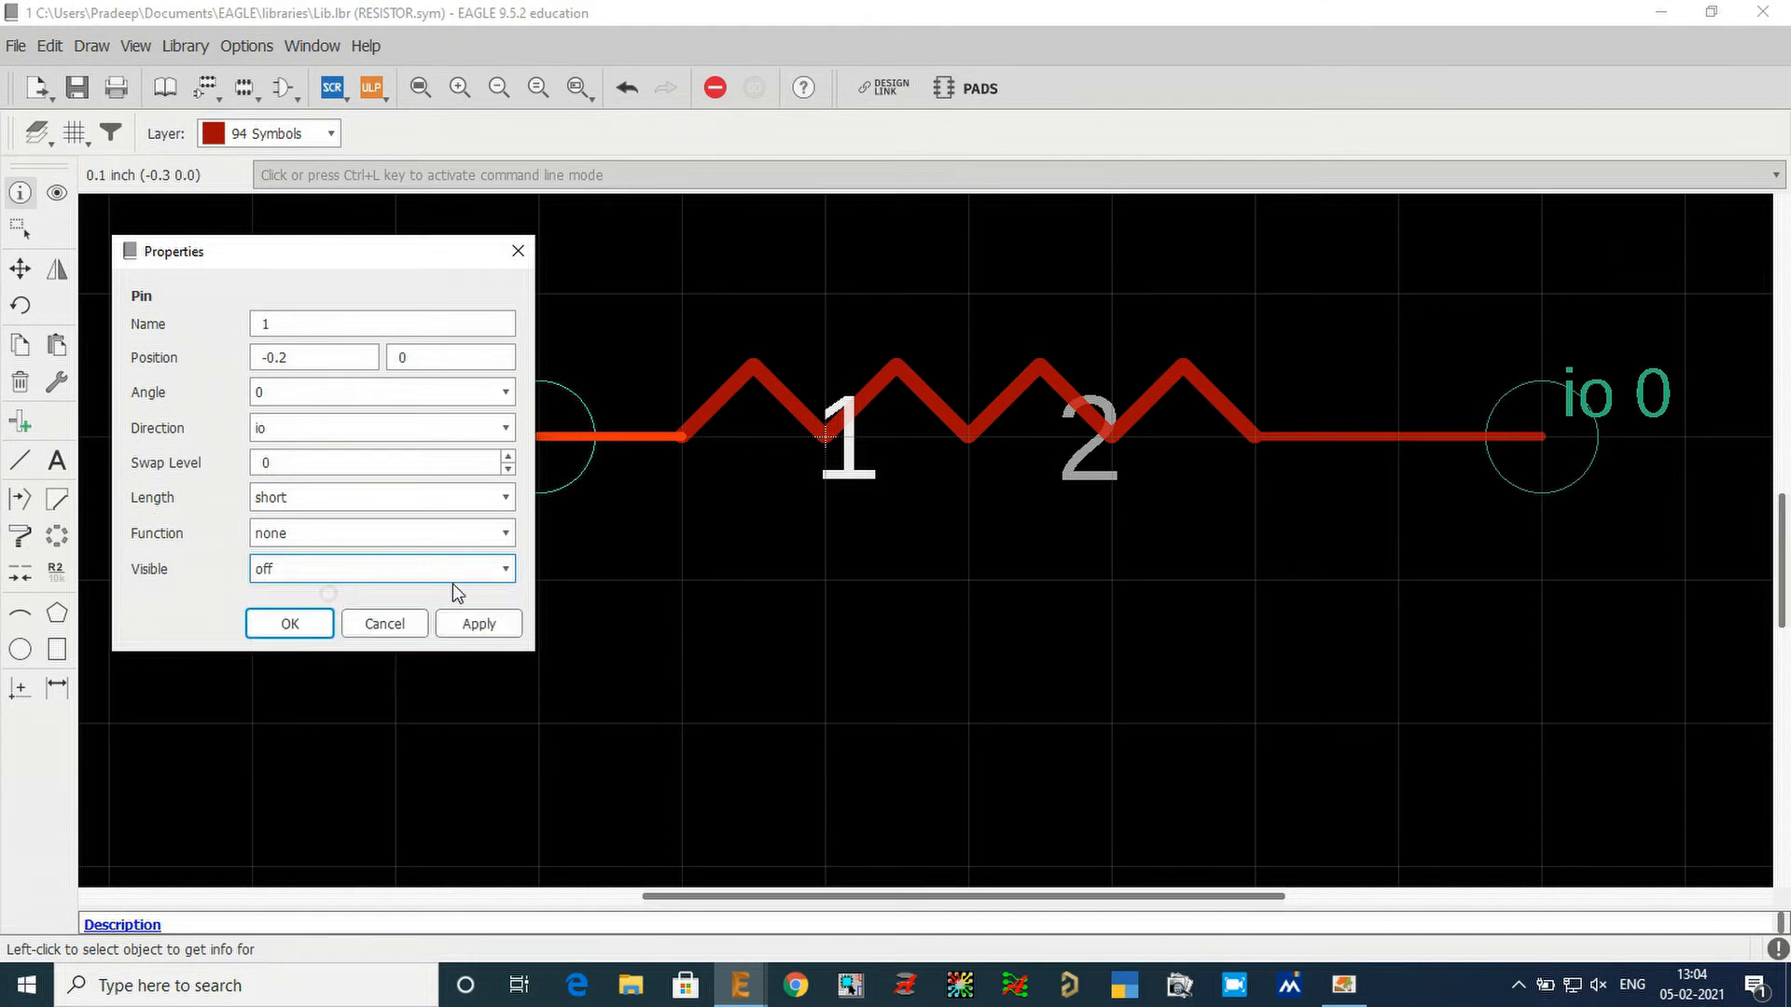
{"action": "left_click", "coordinate": [484, 625]}
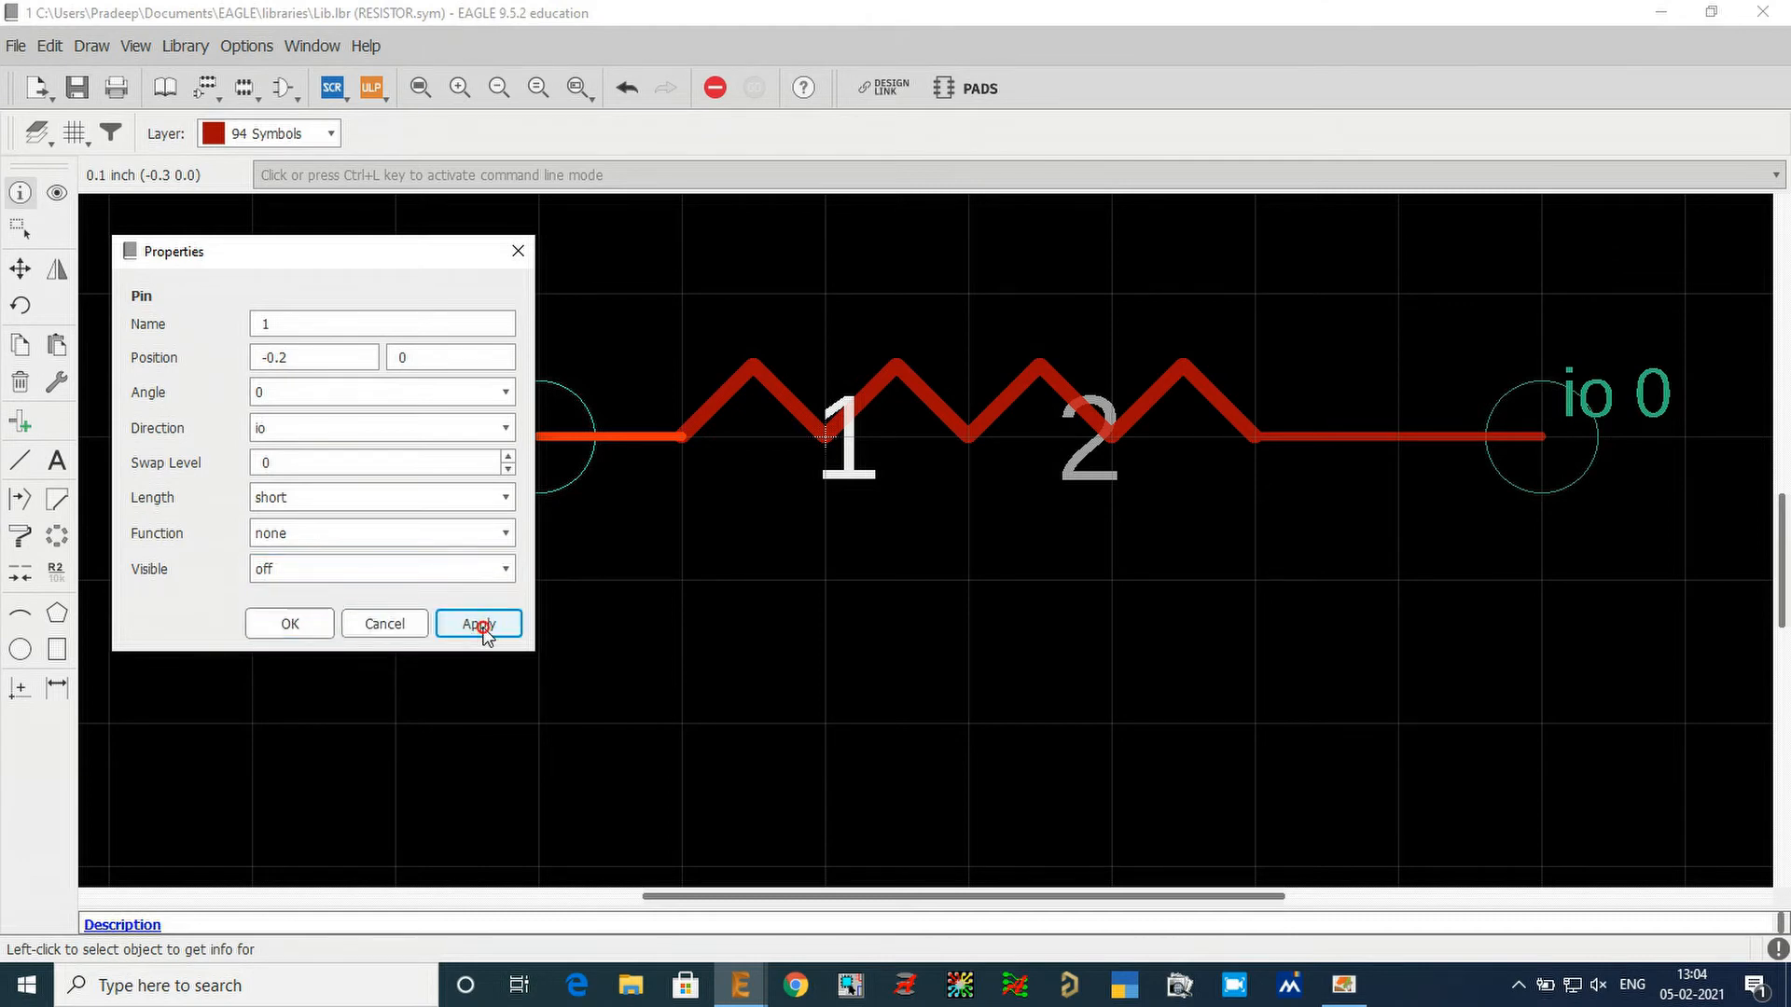
{"action": "left_click", "coordinate": [296, 619]}
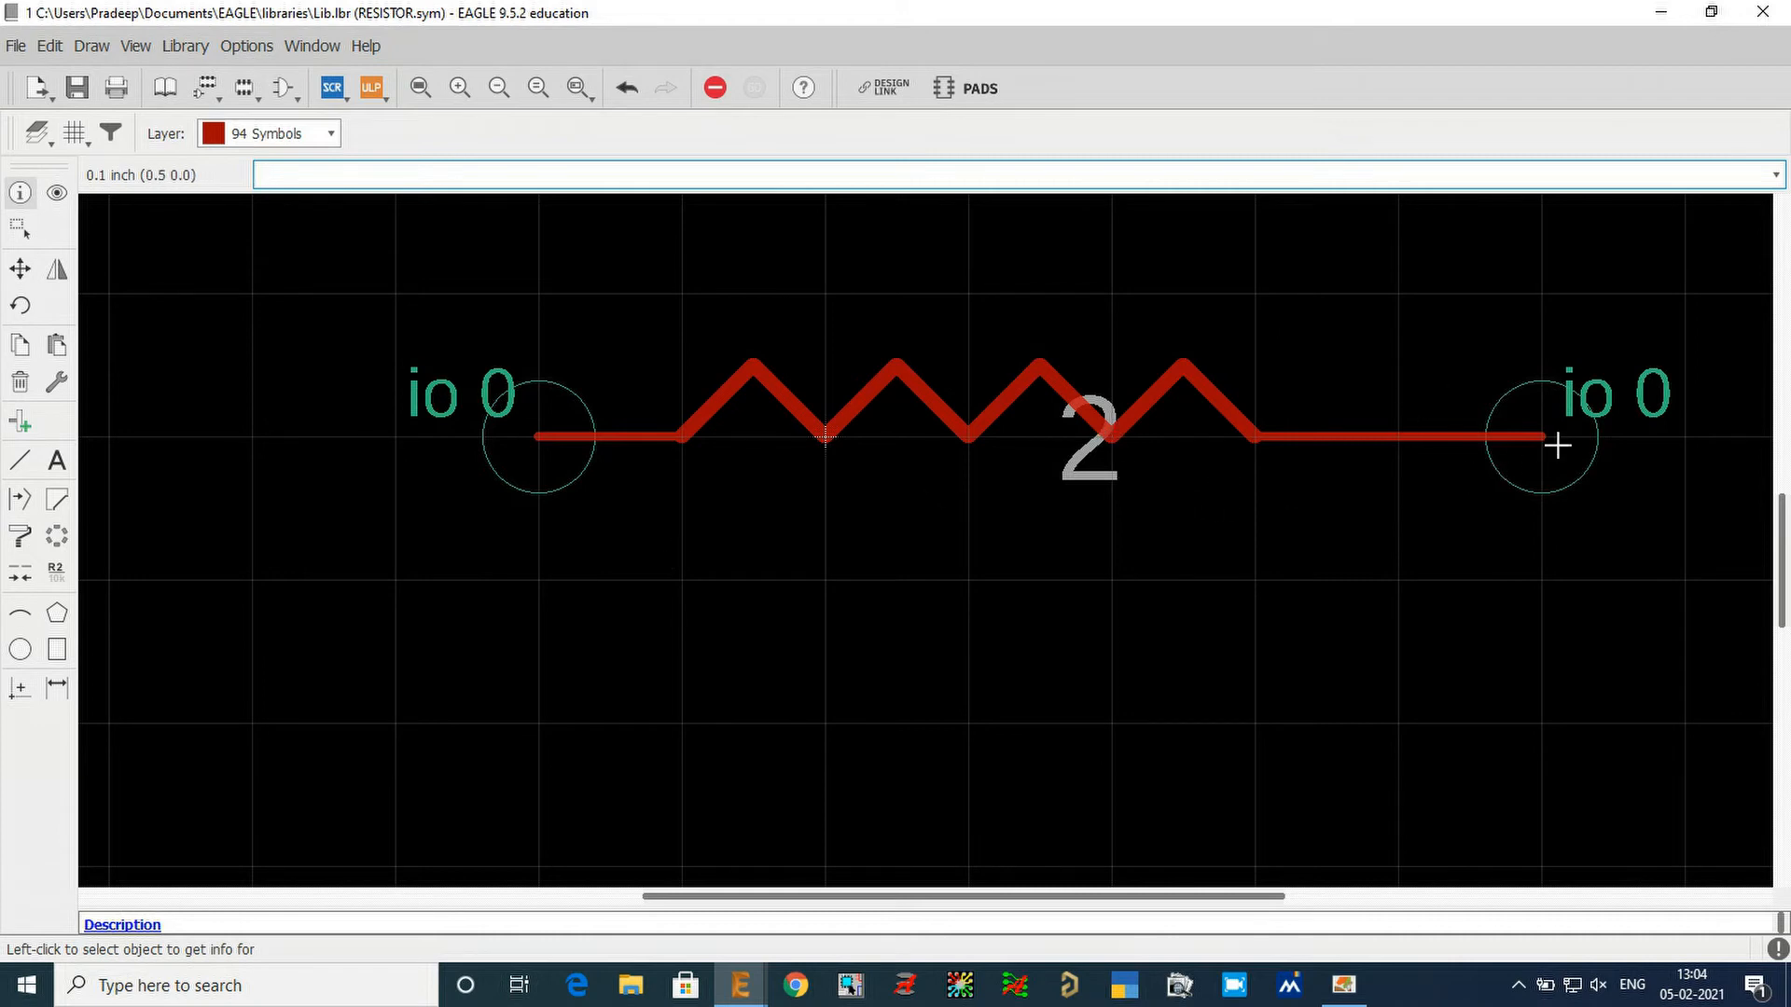
Set pin 2's length to short and its visibility to off in its properties.
{"action": "left_click", "coordinate": [20, 192]}
{"action": "left_click", "coordinate": [1544, 437]}
{"action": "double_click", "coordinate": [809, 304]}
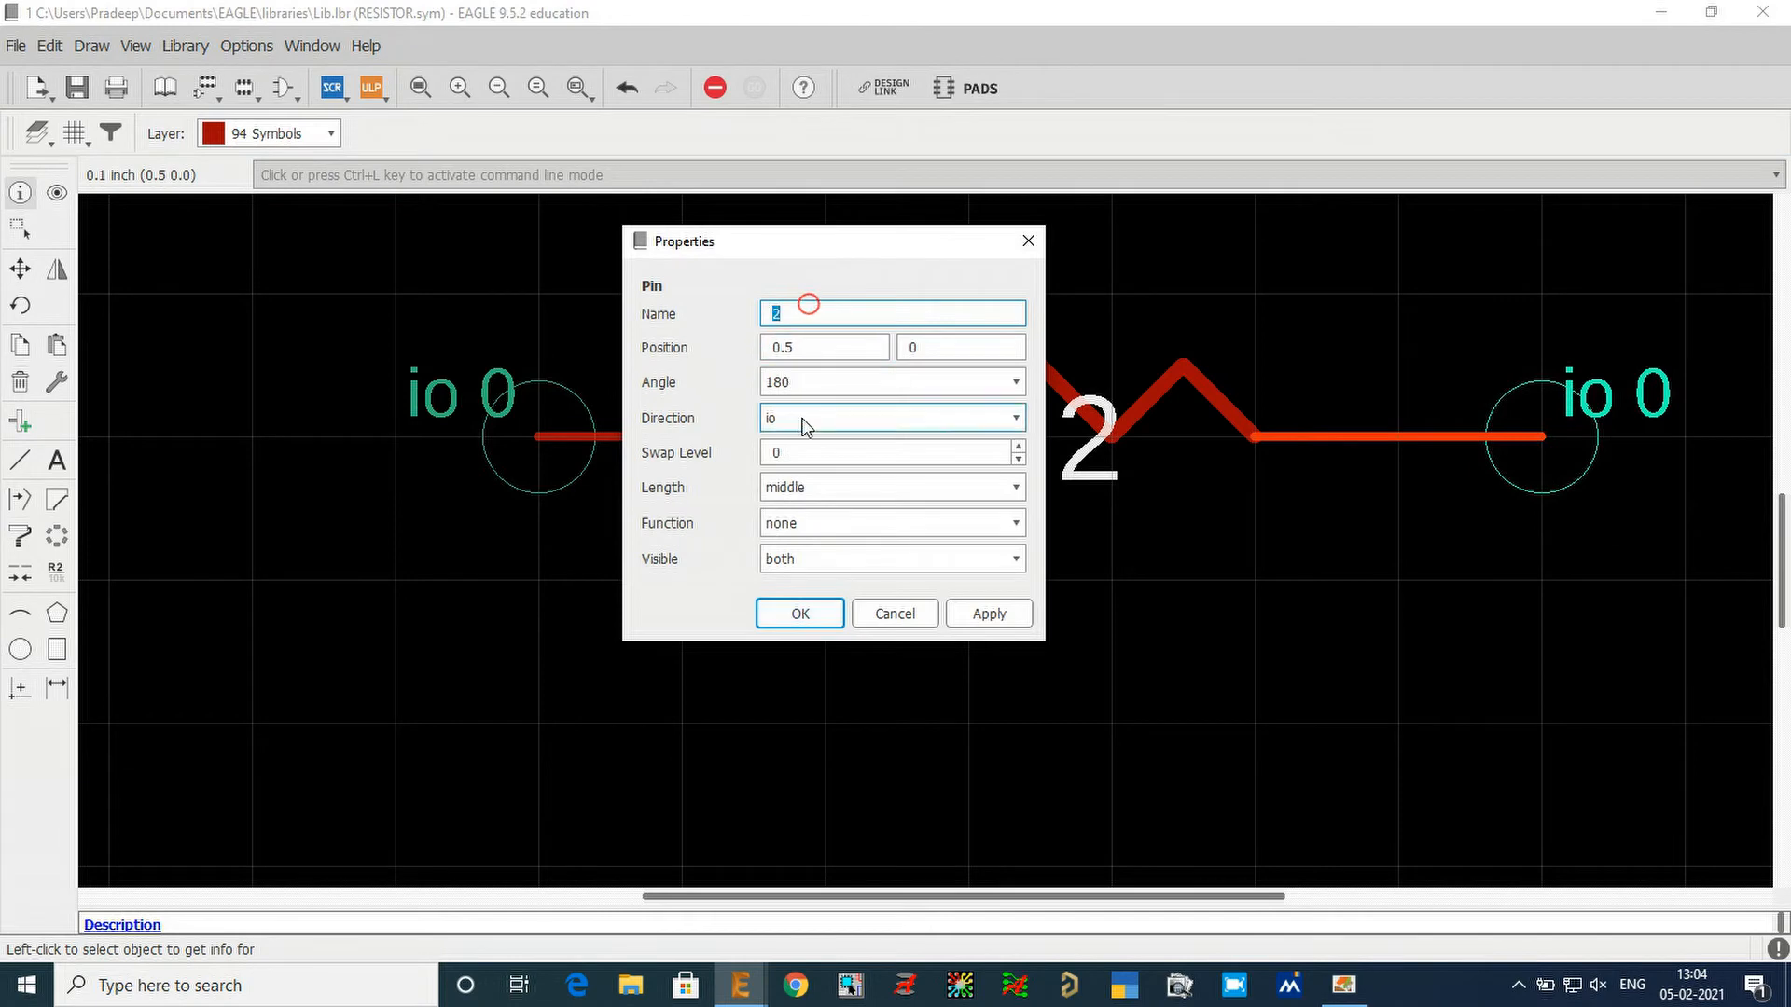
{"action": "left_click", "coordinate": [828, 486]}
{"action": "left_click", "coordinate": [827, 525]}
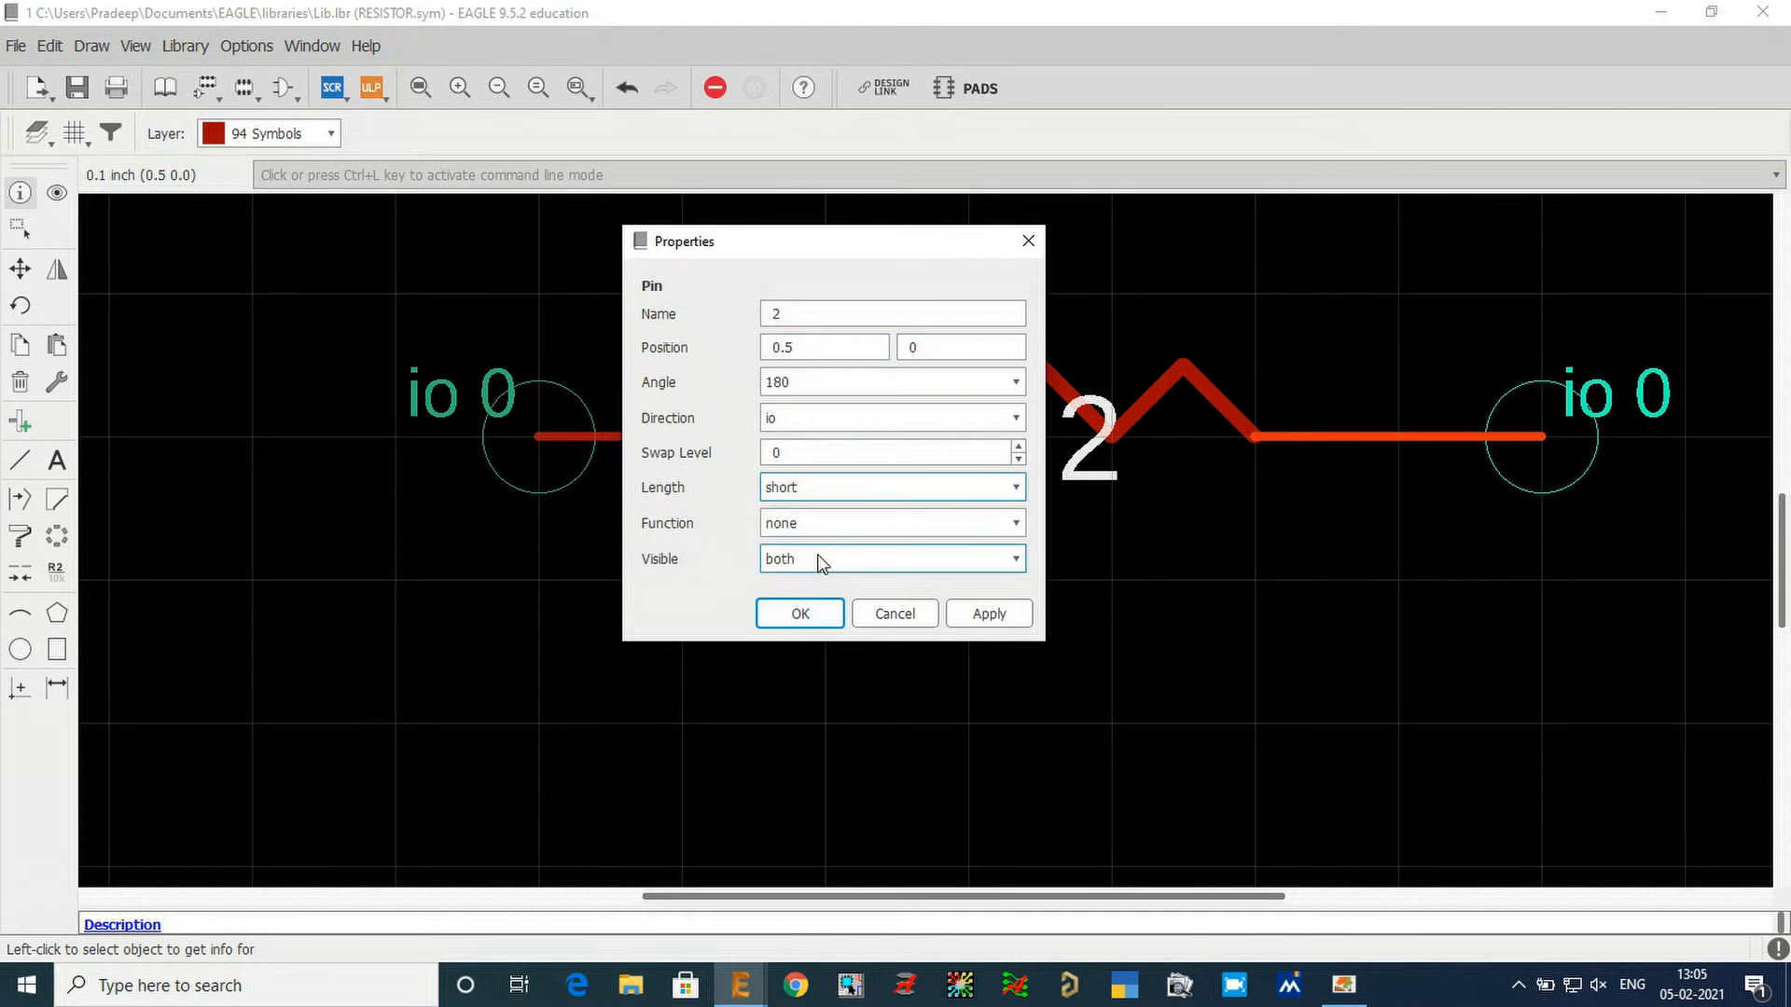
{"action": "left_click", "coordinate": [815, 559]}
{"action": "left_click", "coordinate": [815, 576]}
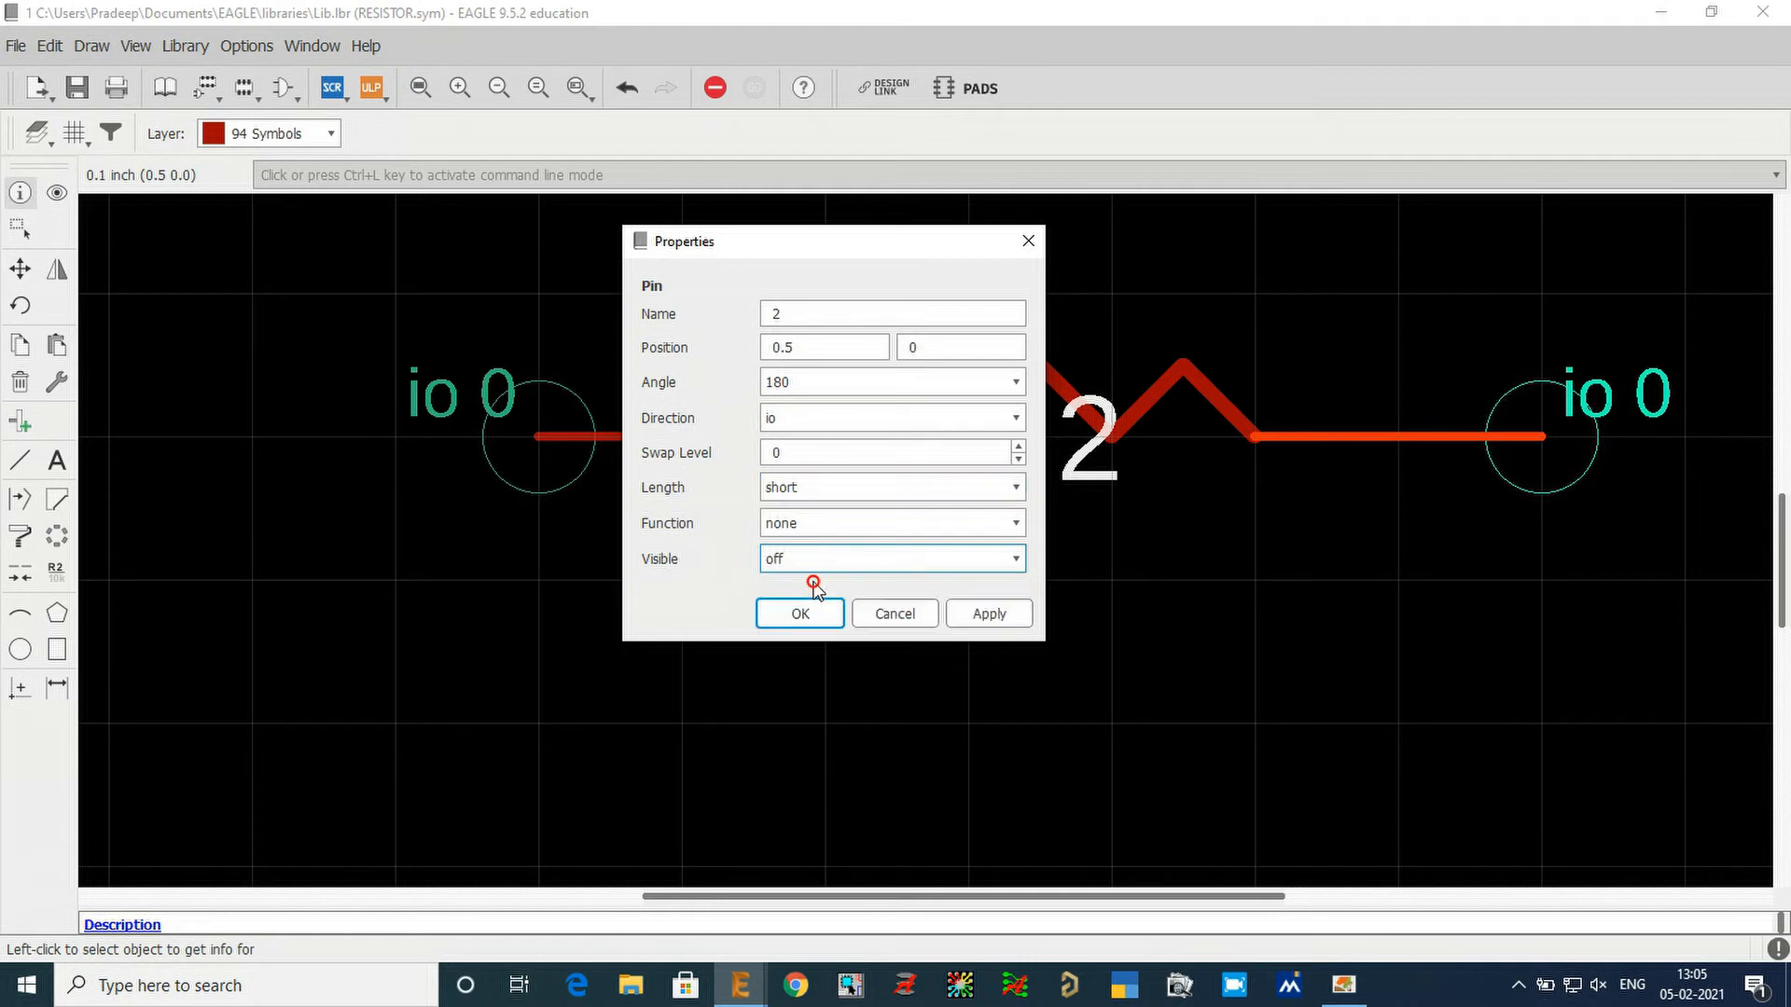
{"action": "left_click", "coordinate": [991, 616]}
{"action": "left_click", "coordinate": [802, 614]}
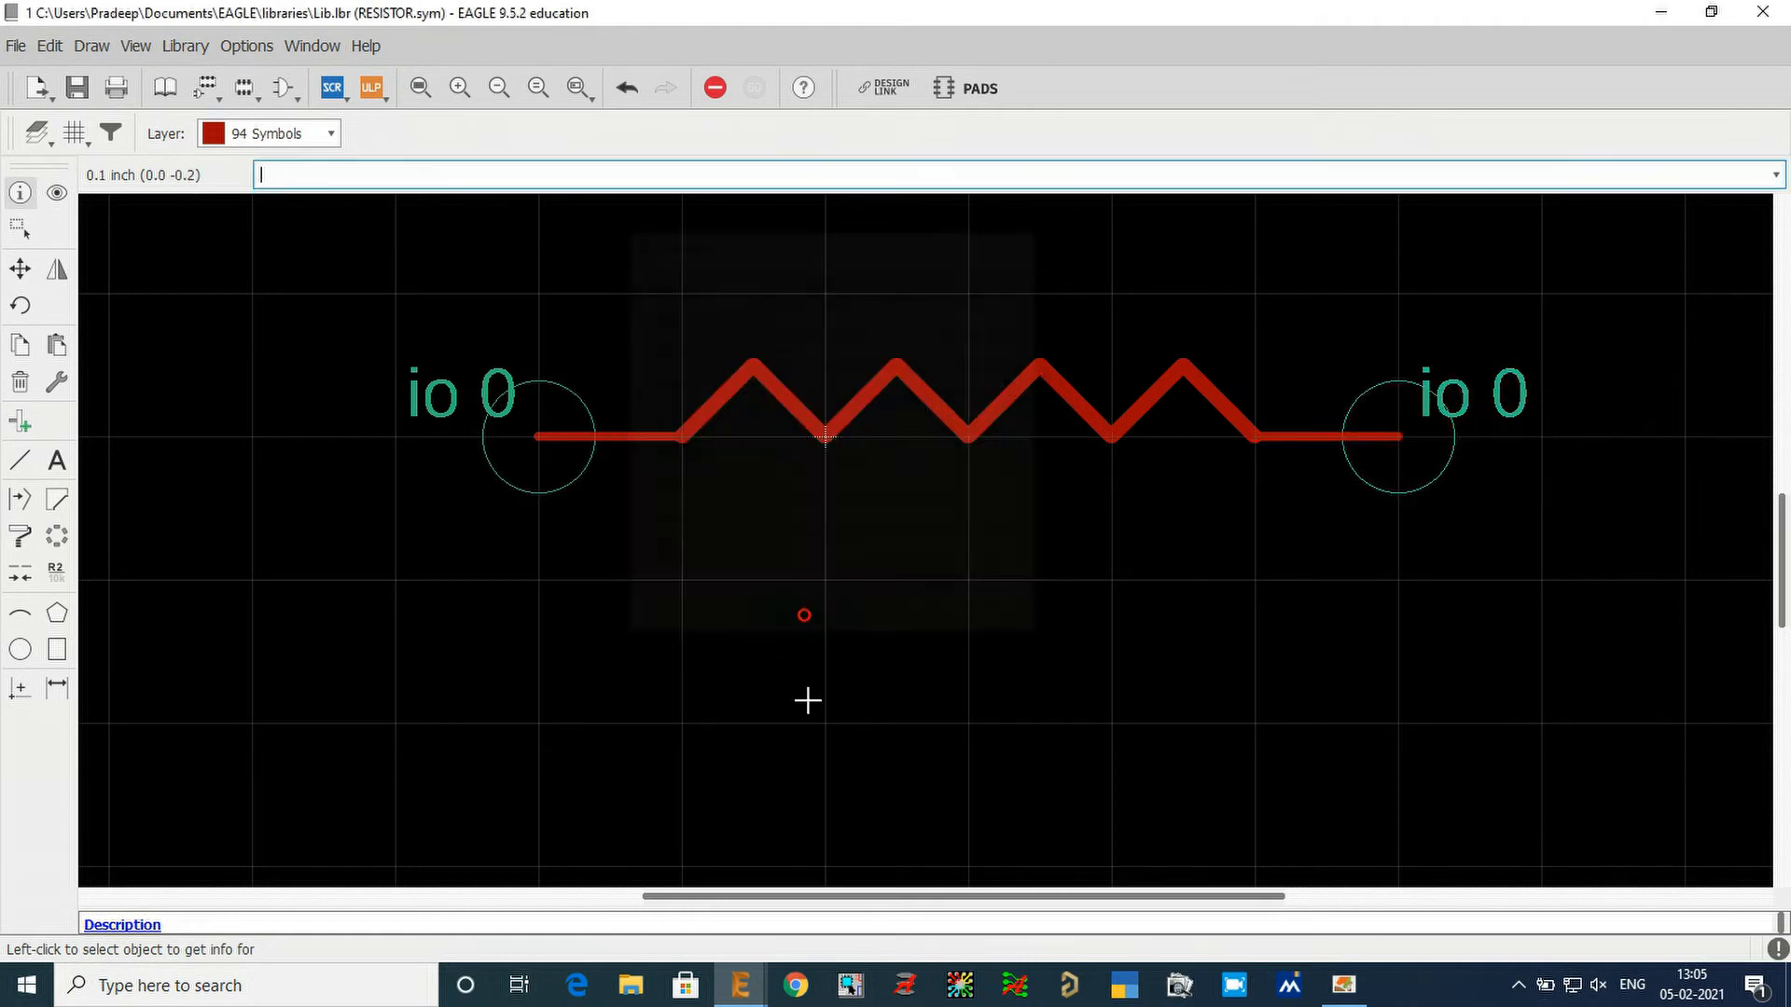
{"action": "scroll", "coordinate": [396, 535], "scroll_direction": "down", "scroll_amount": 1}
{"action": "scroll", "coordinate": [1383, 520], "scroll_direction": "up", "scroll_amount": 1}
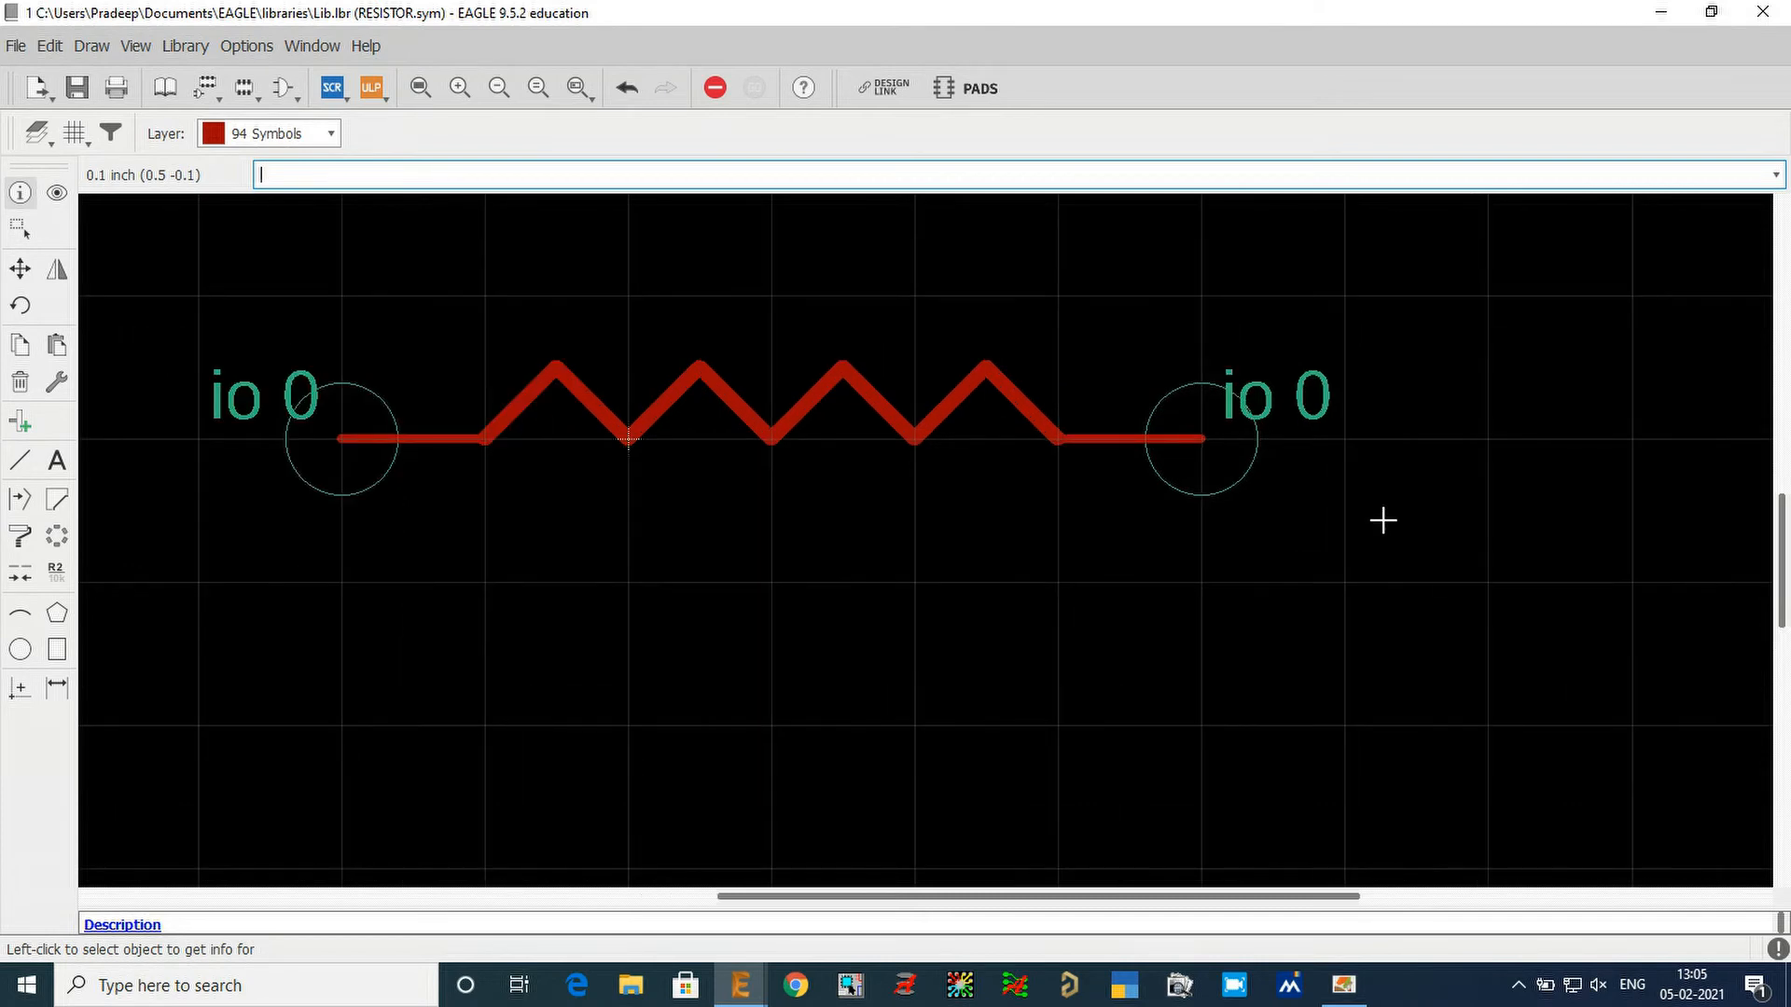
{"action": "scroll", "coordinate": [1436, 571], "scroll_direction": "down", "scroll_amount": 1}
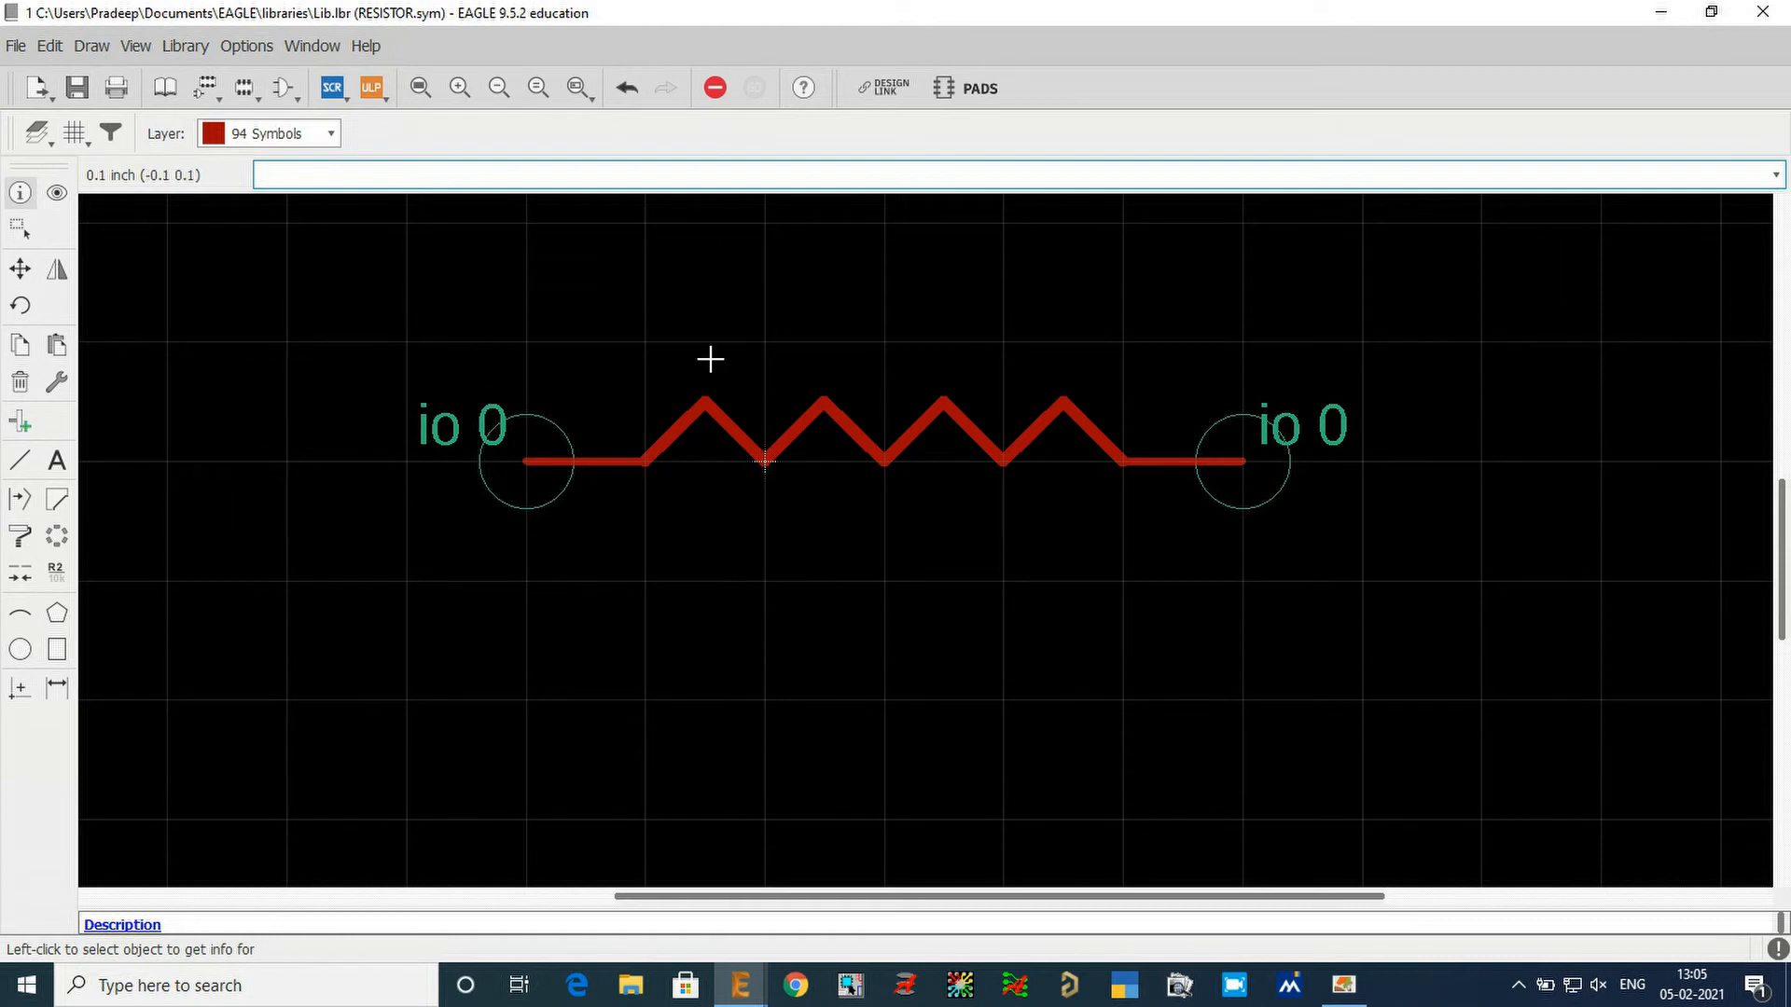
{"action": "scroll", "coordinate": [941, 705], "scroll_direction": "down", "scroll_amount": 1}
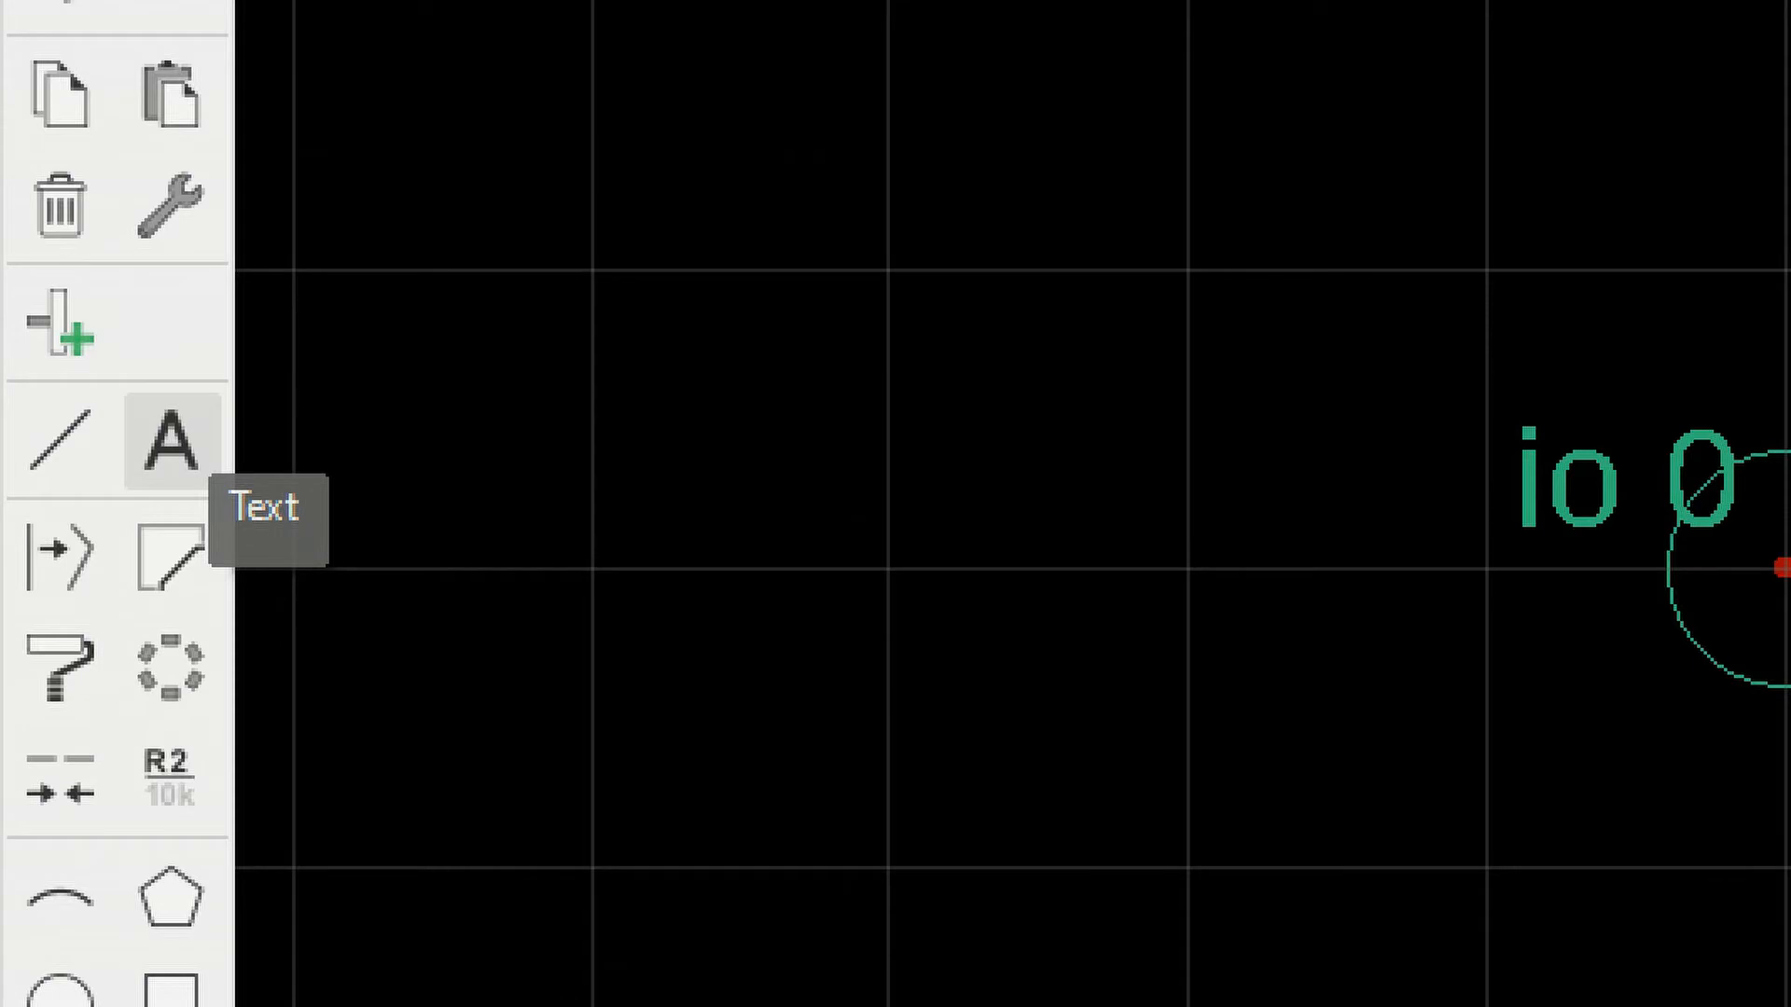
Place a >NAME text placeholder on layer 95 Names just above the zigzag at (-0.1 0.1).
{"action": "left_click", "coordinate": [58, 467]}
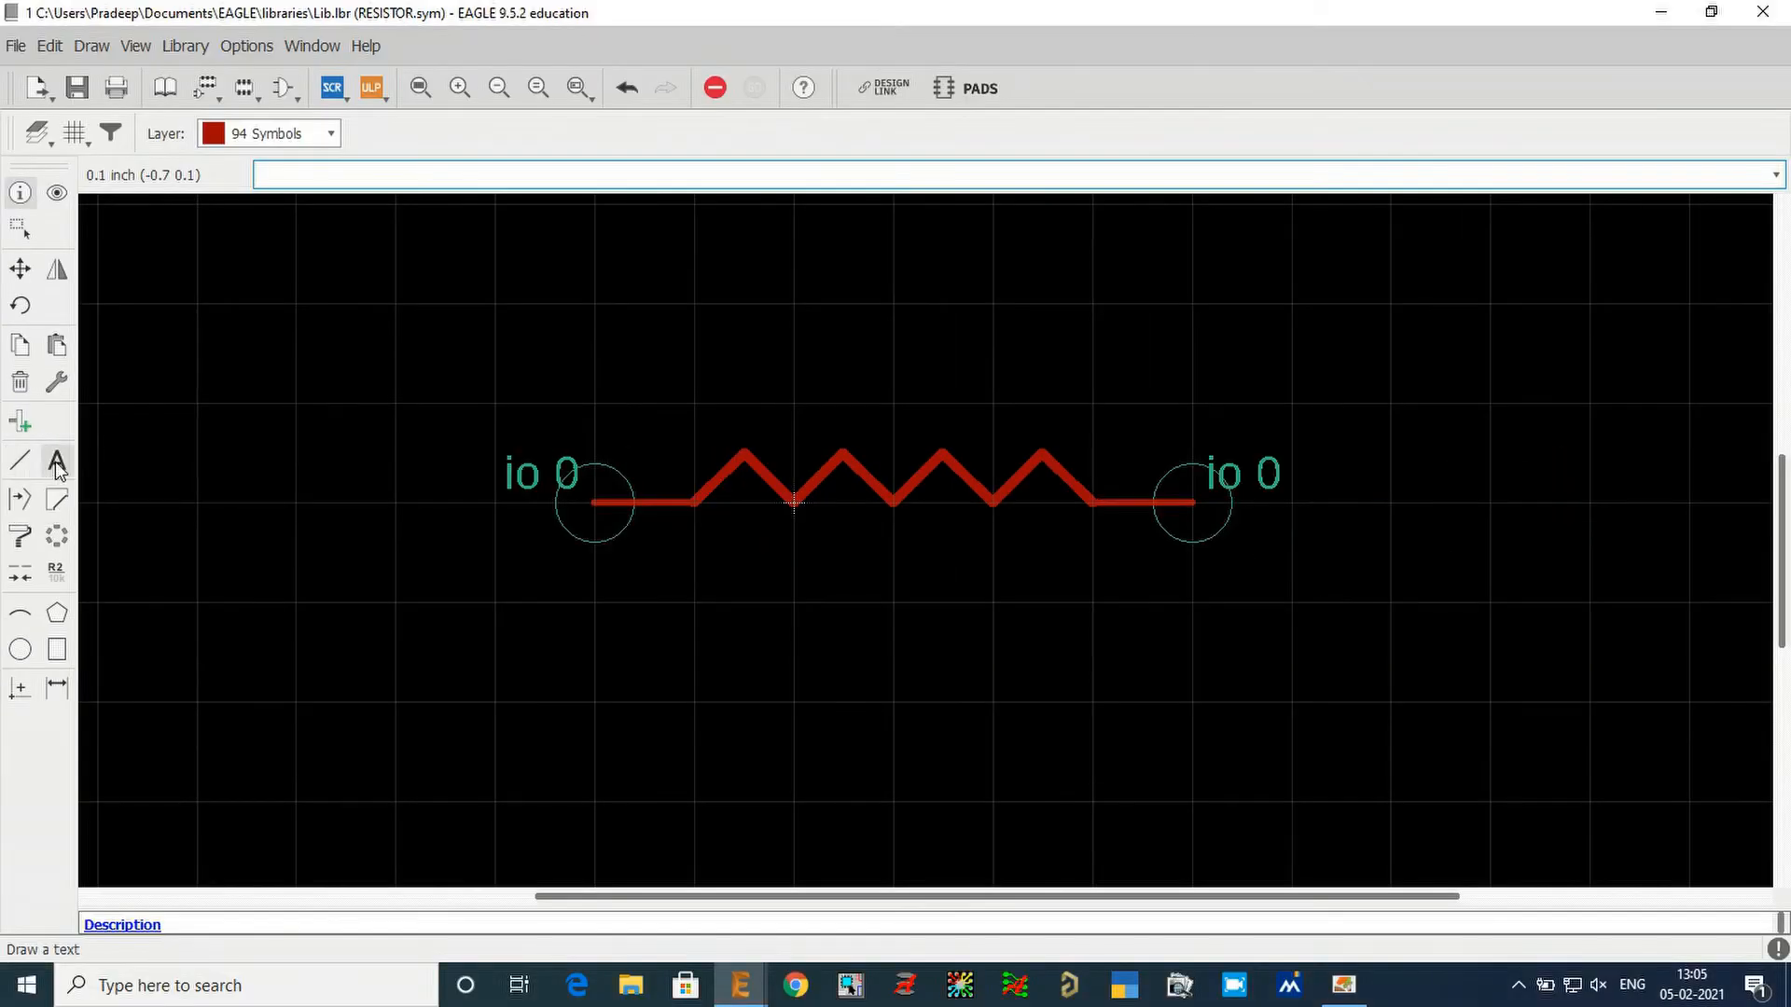
{"action": "left_click", "coordinate": [56, 463]}
{"action": "left_click_drag", "start_coordinate": [172, 28], "coordinate": [958, 231]}
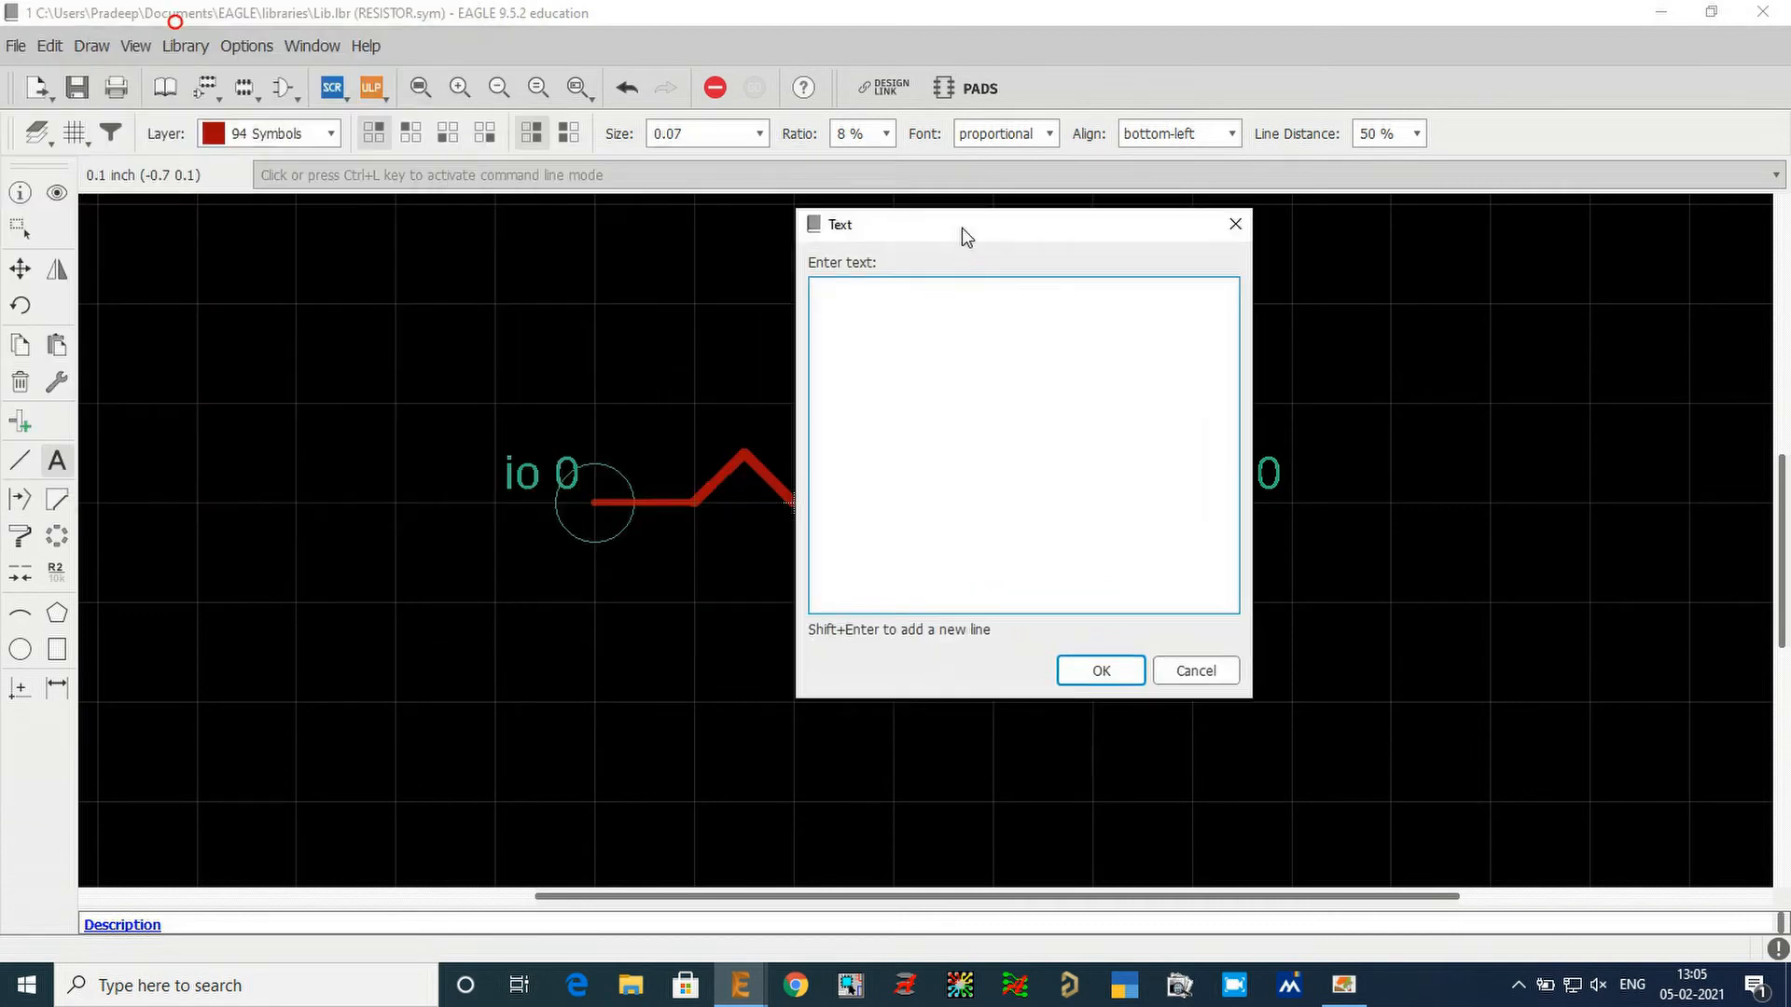
{"action": "left_click", "coordinate": [950, 365]}
{"action": "type", "text": ">NAME"}
{"action": "key", "text": "Return"}
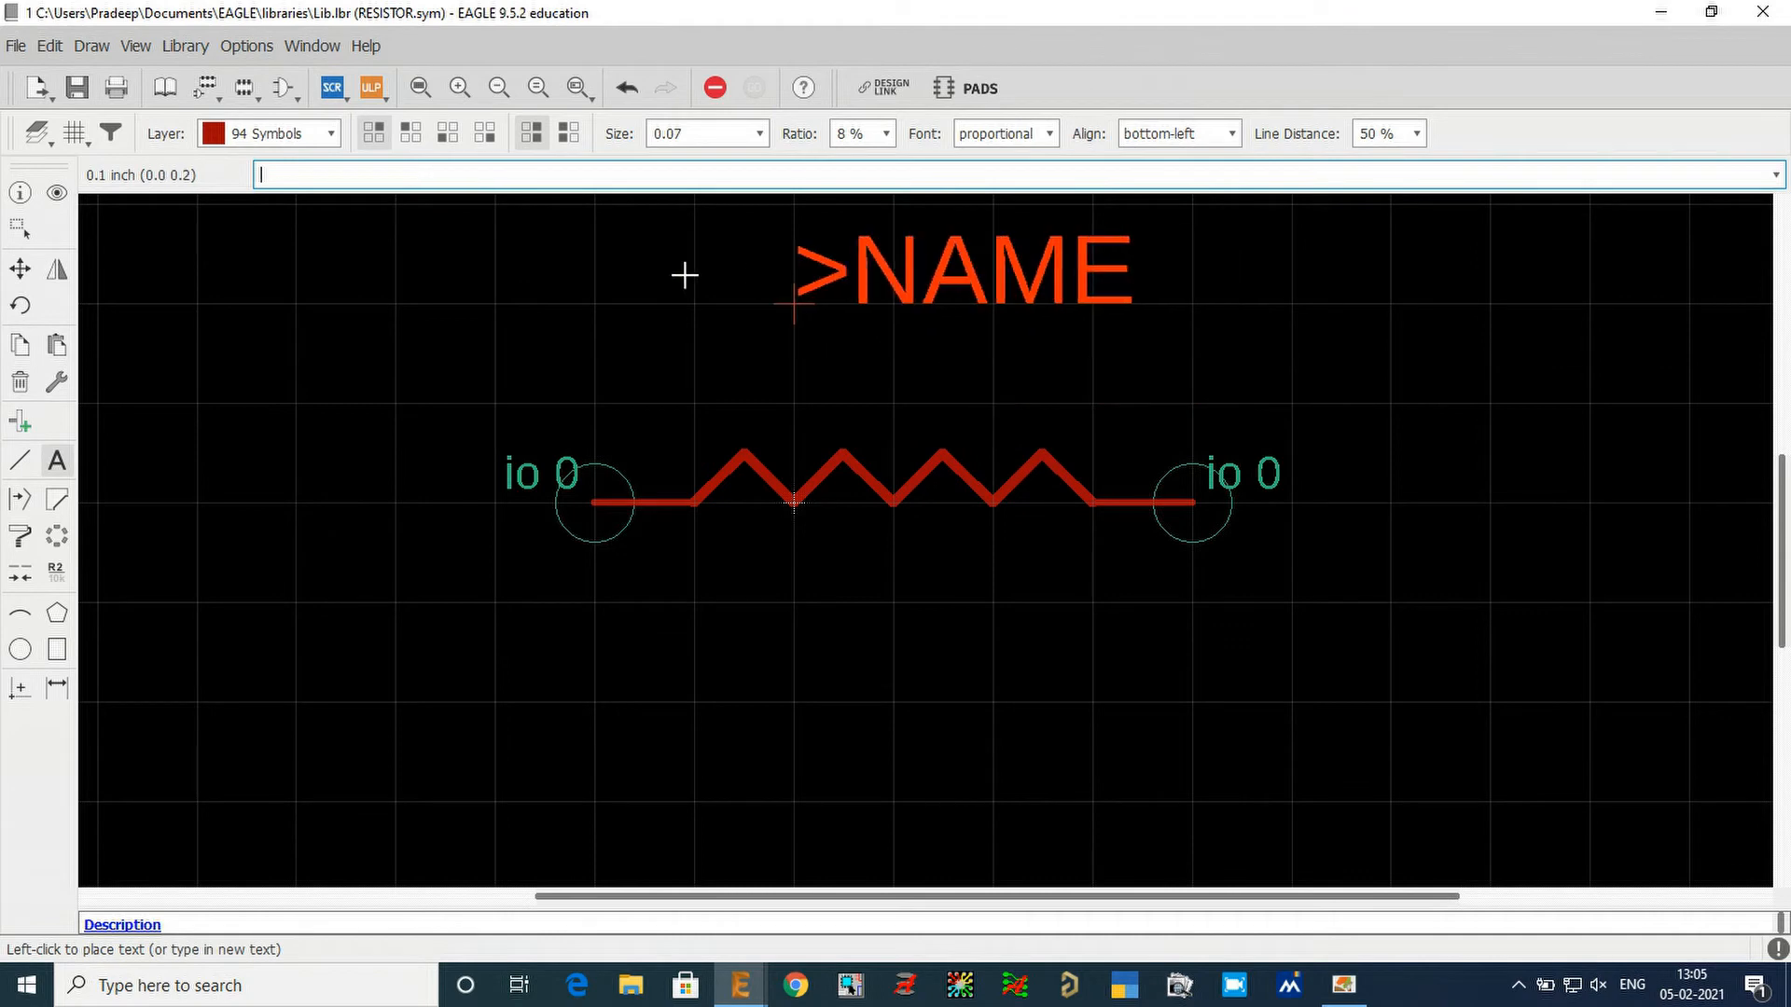
{"action": "left_click", "coordinate": [814, 371]}
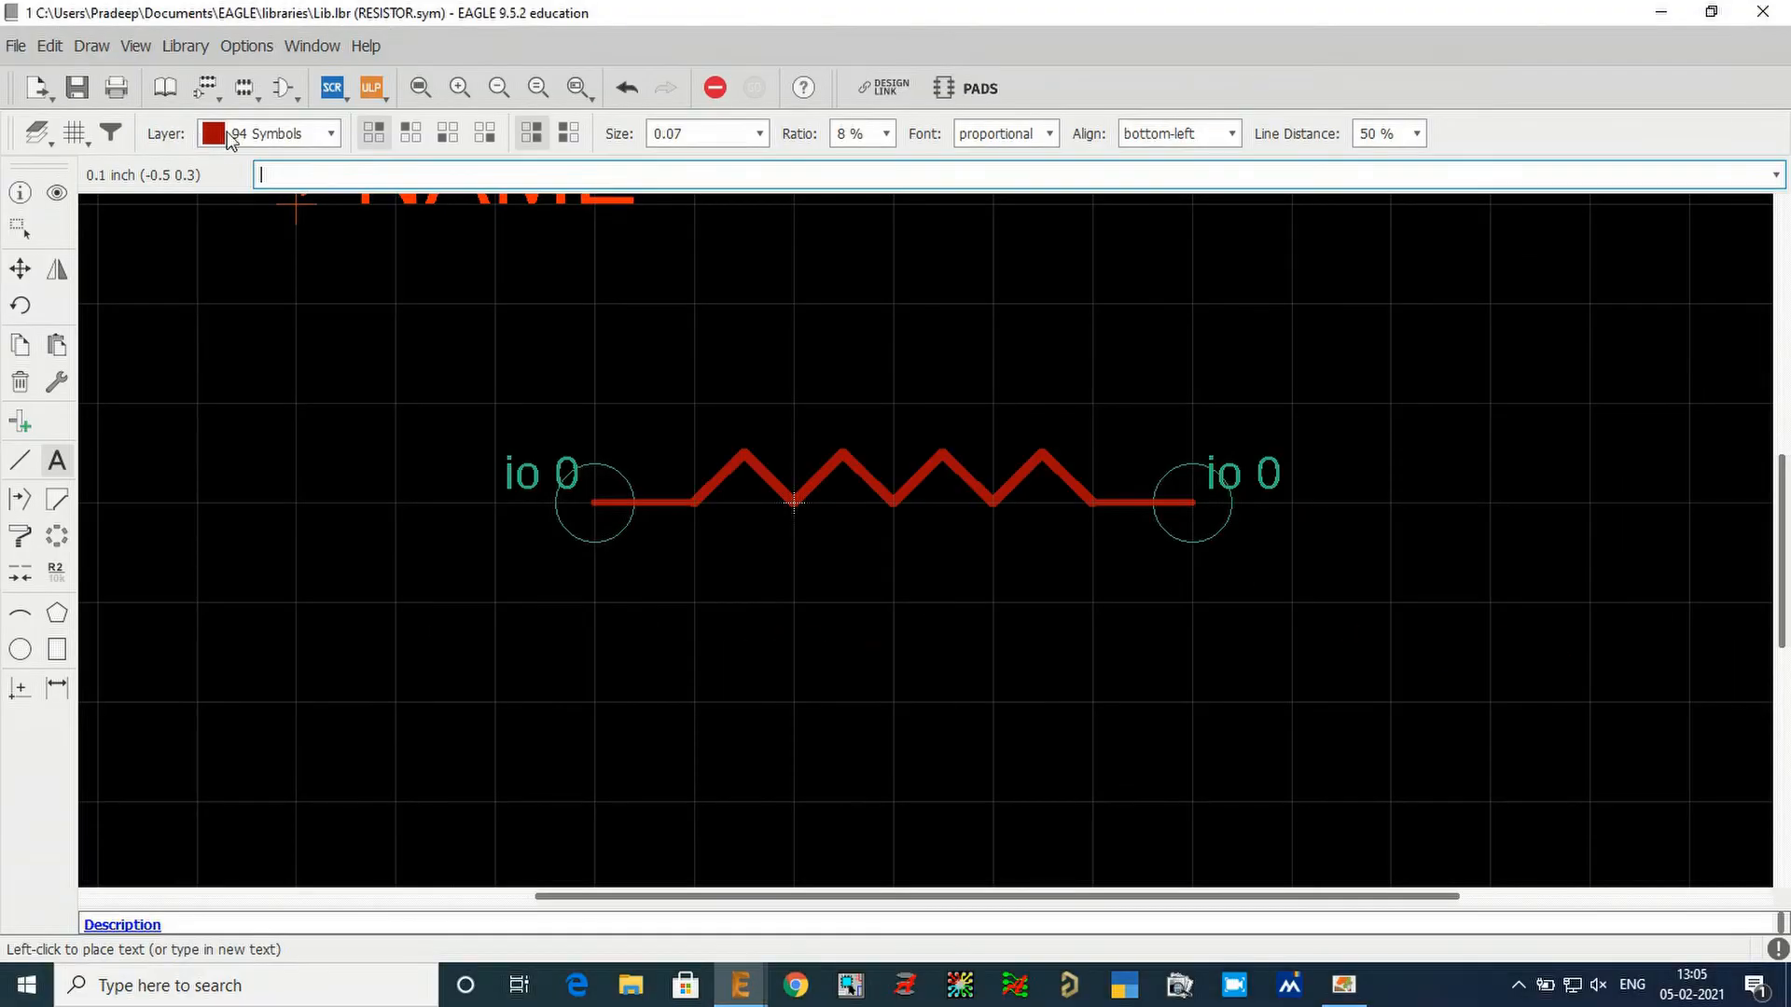
{"action": "left_click", "coordinate": [261, 134]}
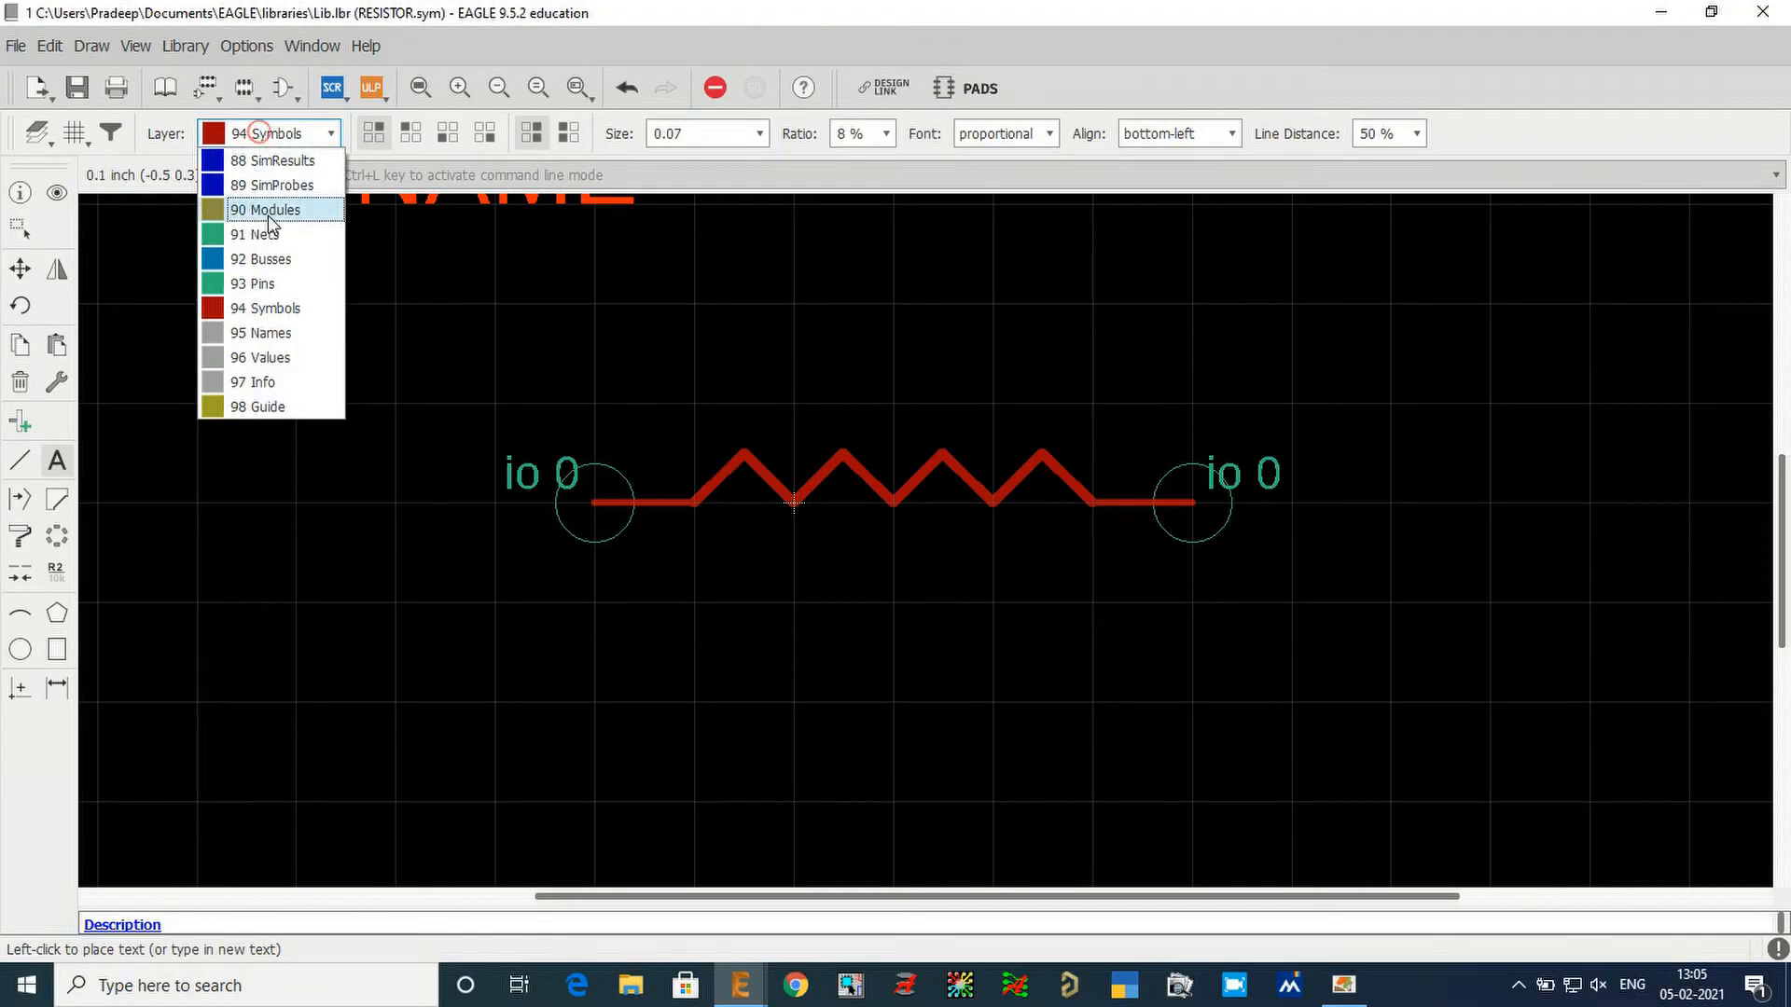
{"action": "left_click", "coordinate": [298, 333]}
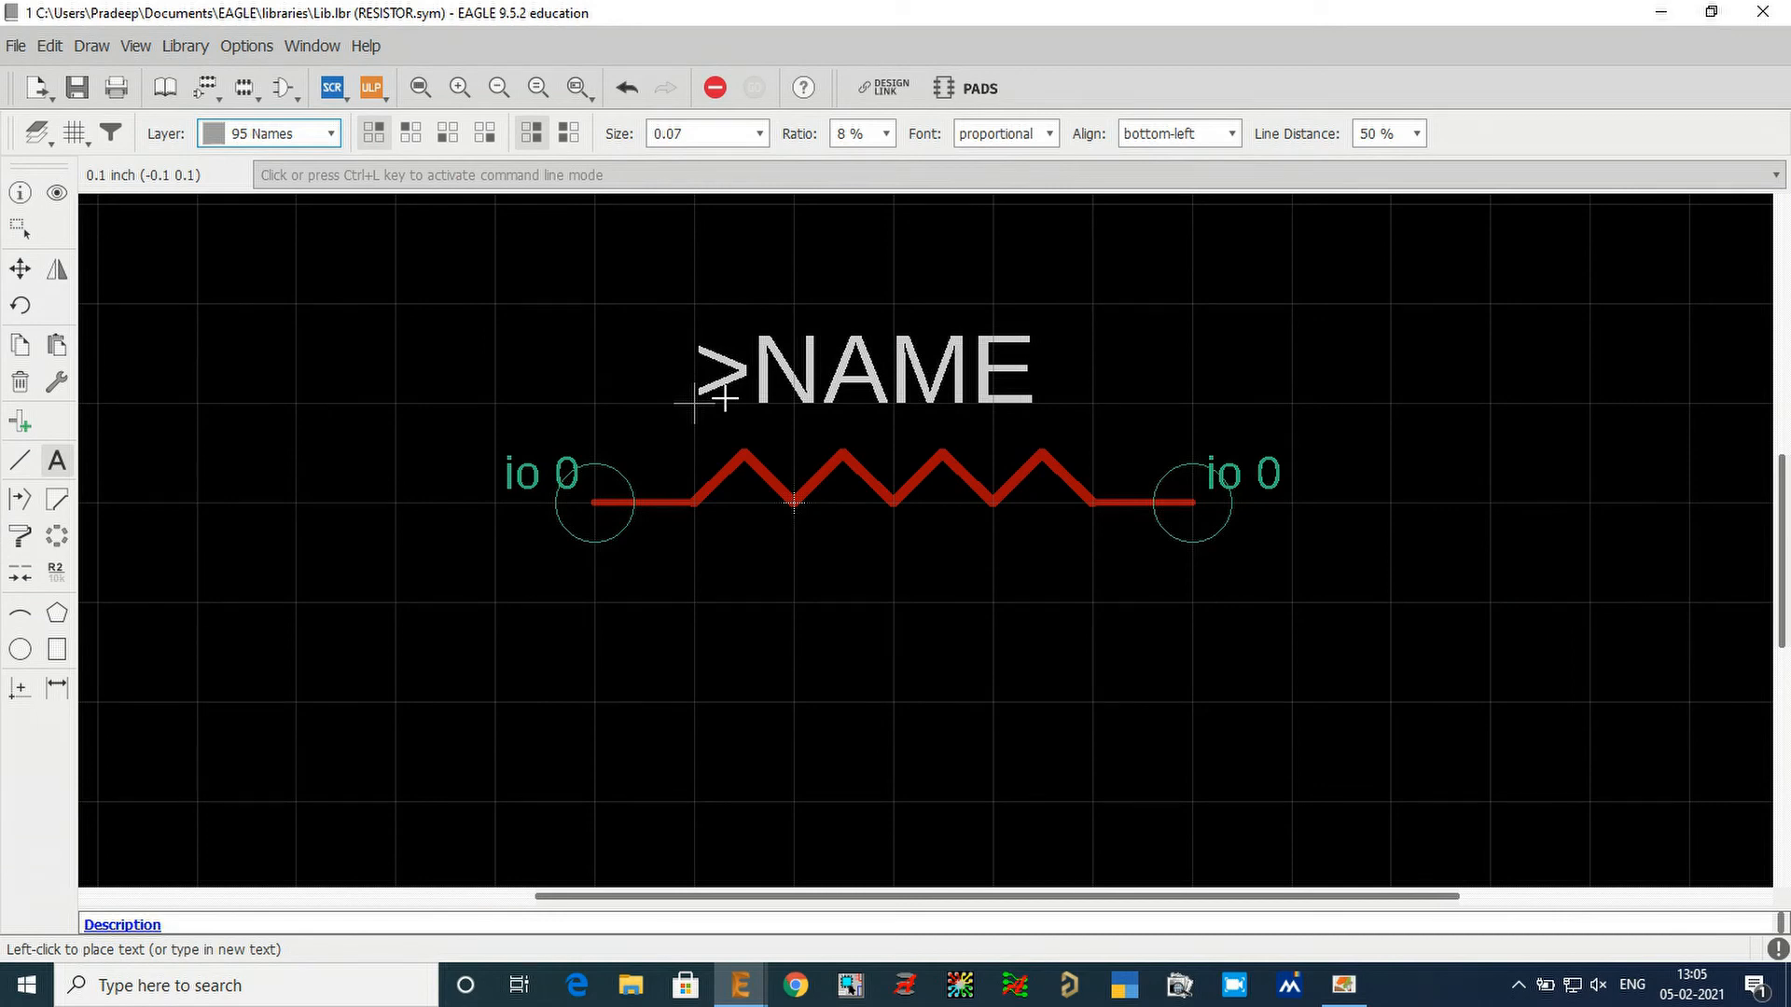
{"action": "left_click", "coordinate": [725, 396]}
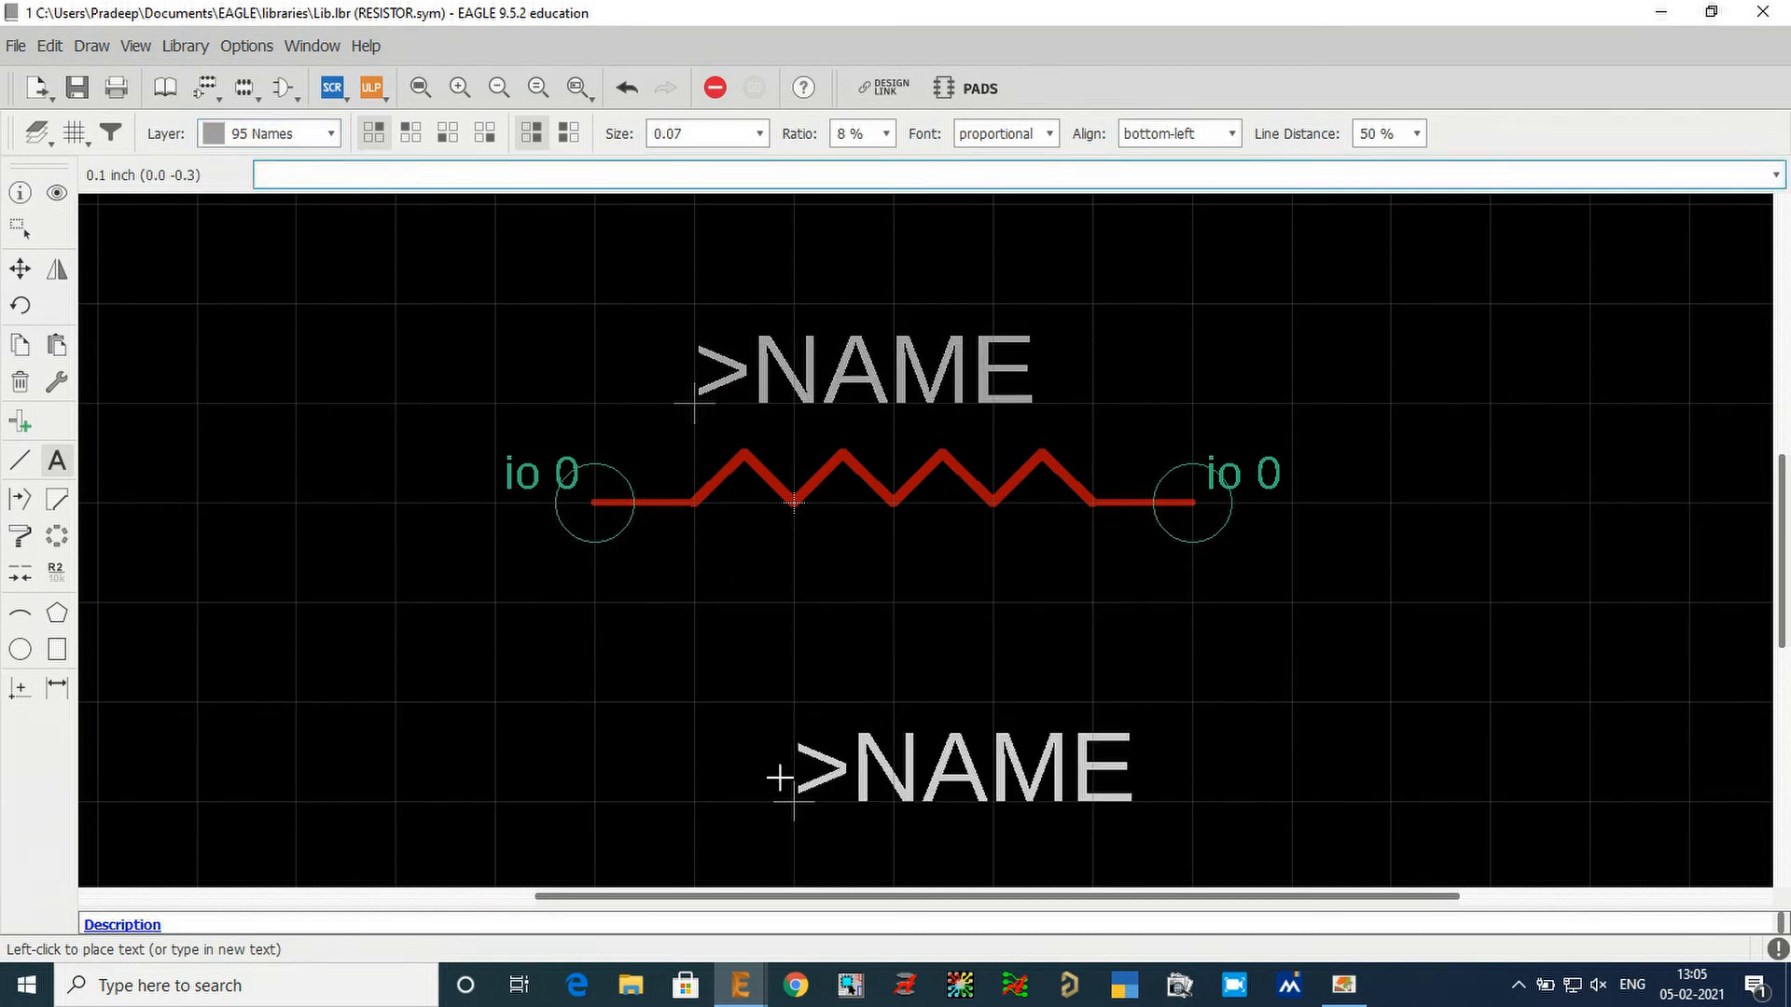
Place a >VALUE text placeholder on layer 96 Values just below the zigzag at (-0.1 -0.1) and end text placement.
{"action": "key", "text": "Escape"}
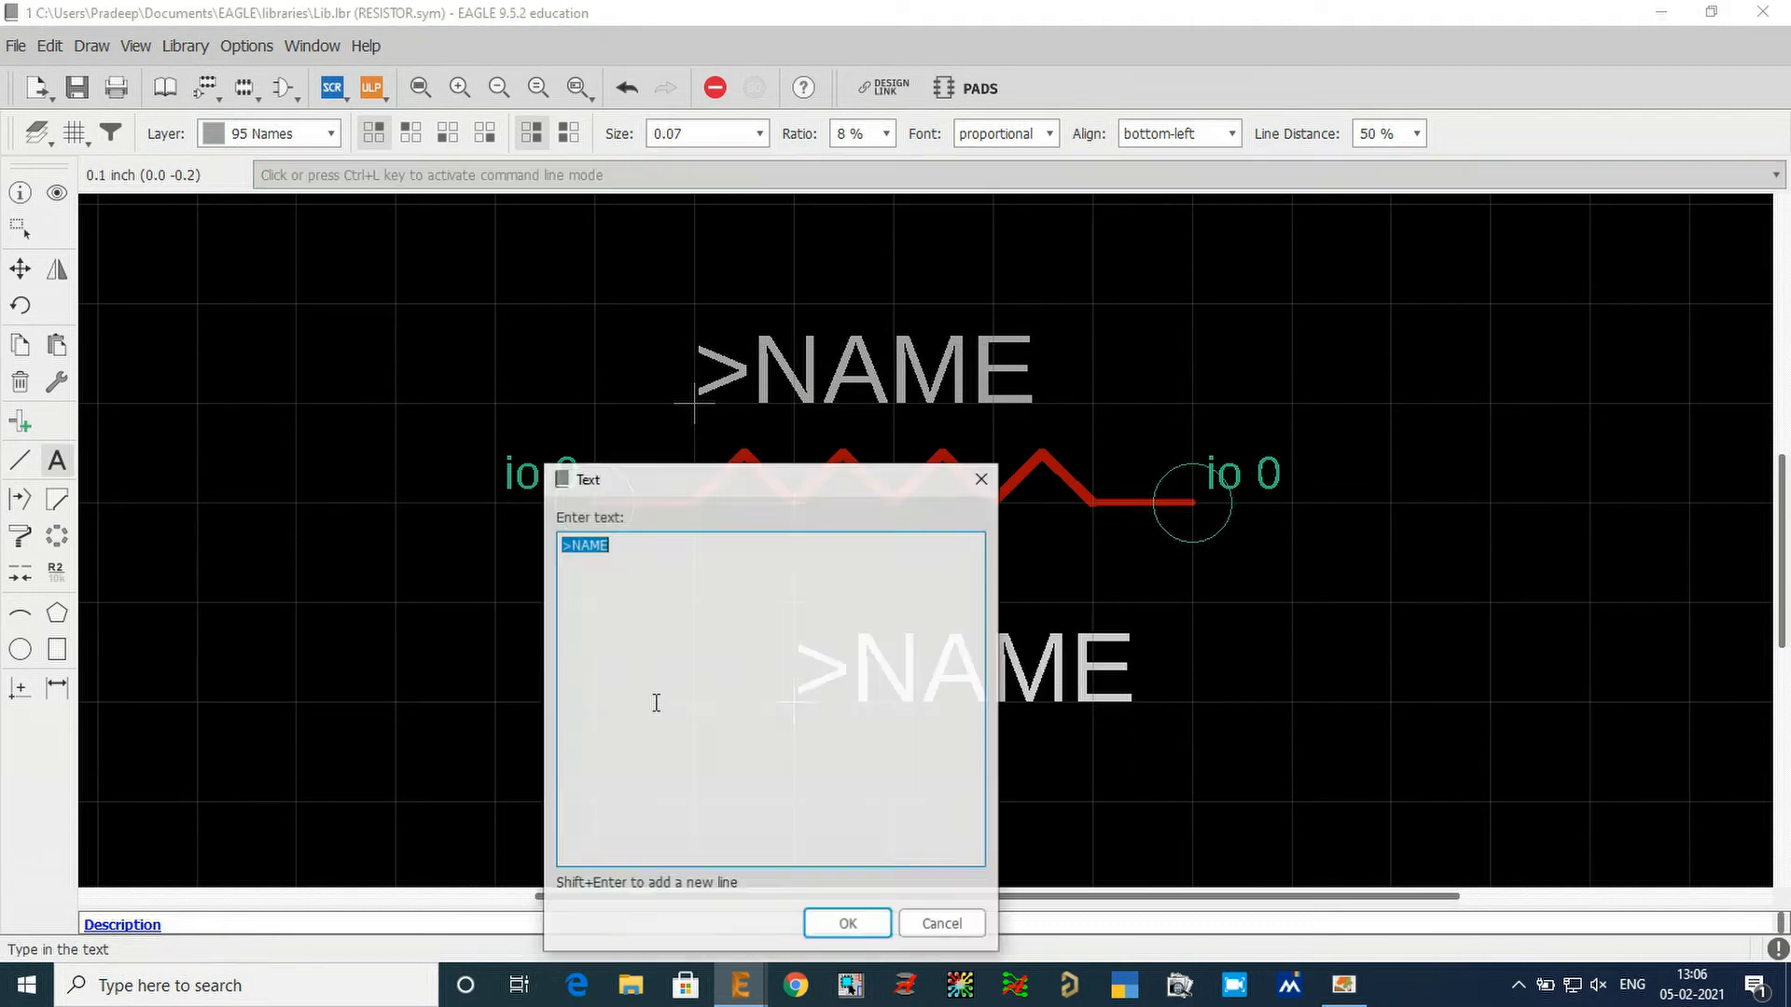
{"action": "left_click_drag", "start_coordinate": [647, 545], "coordinate": [569, 551]}
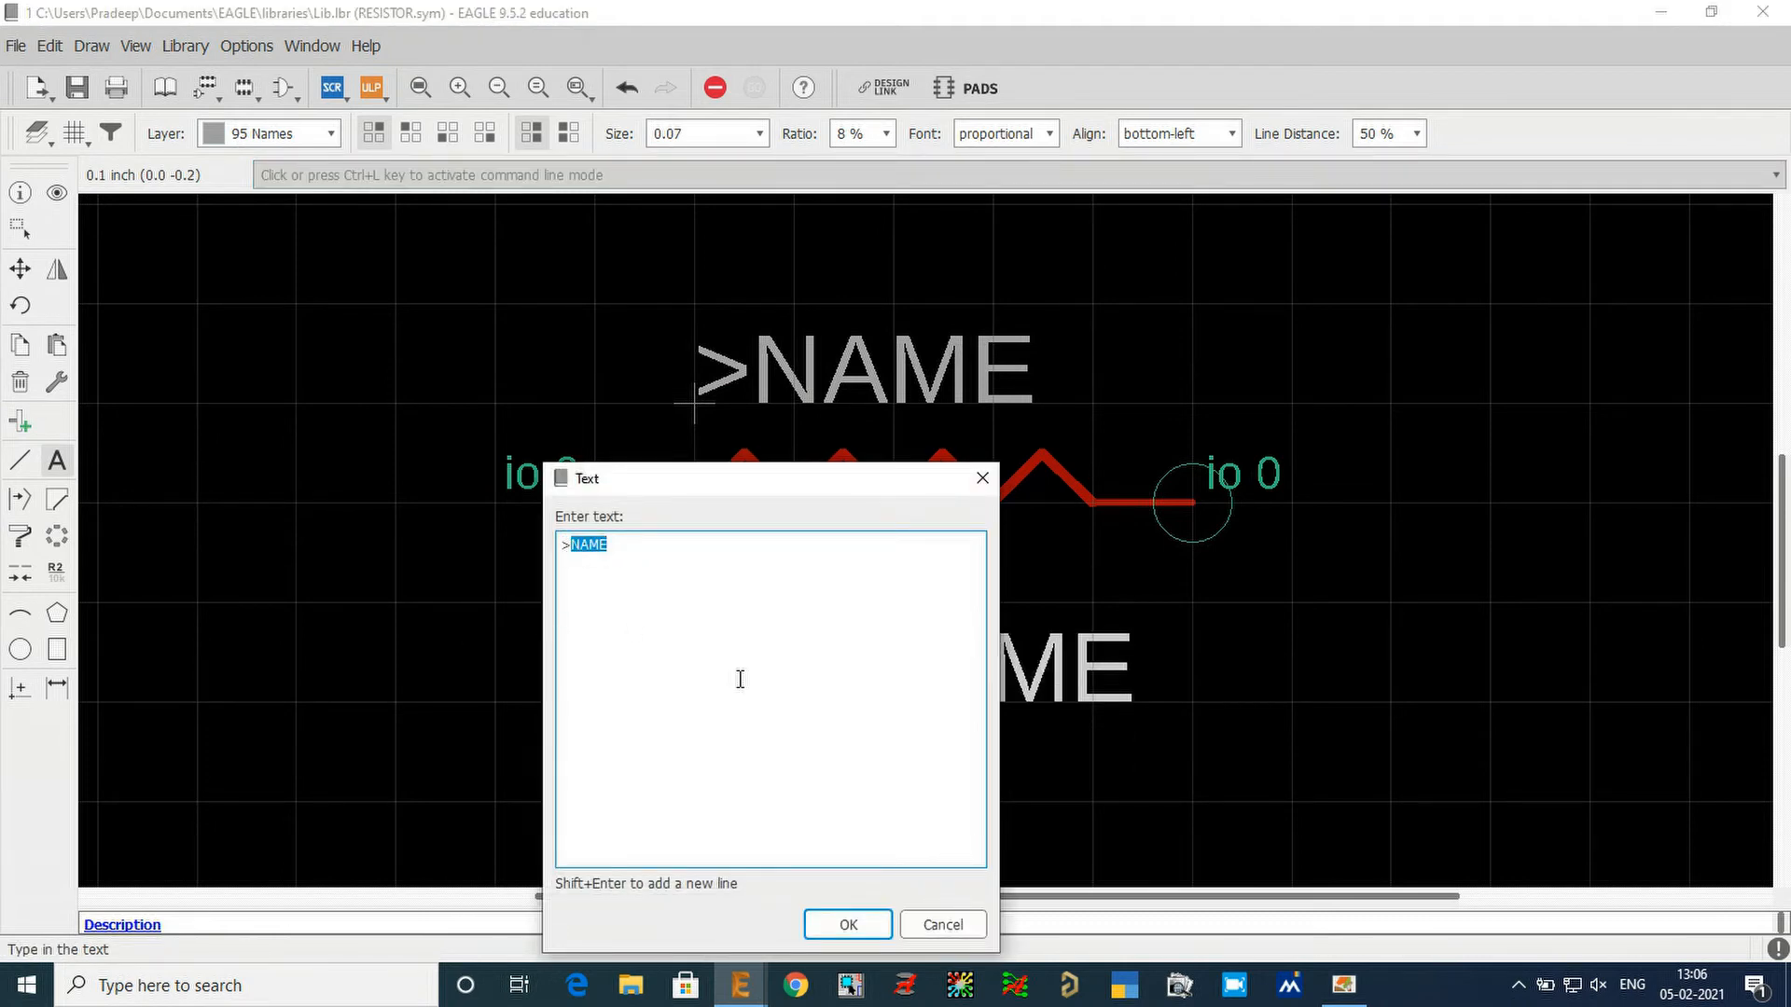
{"action": "type", "text": "V"}
{"action": "key", "text": "Caps_Lock"}
{"action": "key", "text": "Return"}
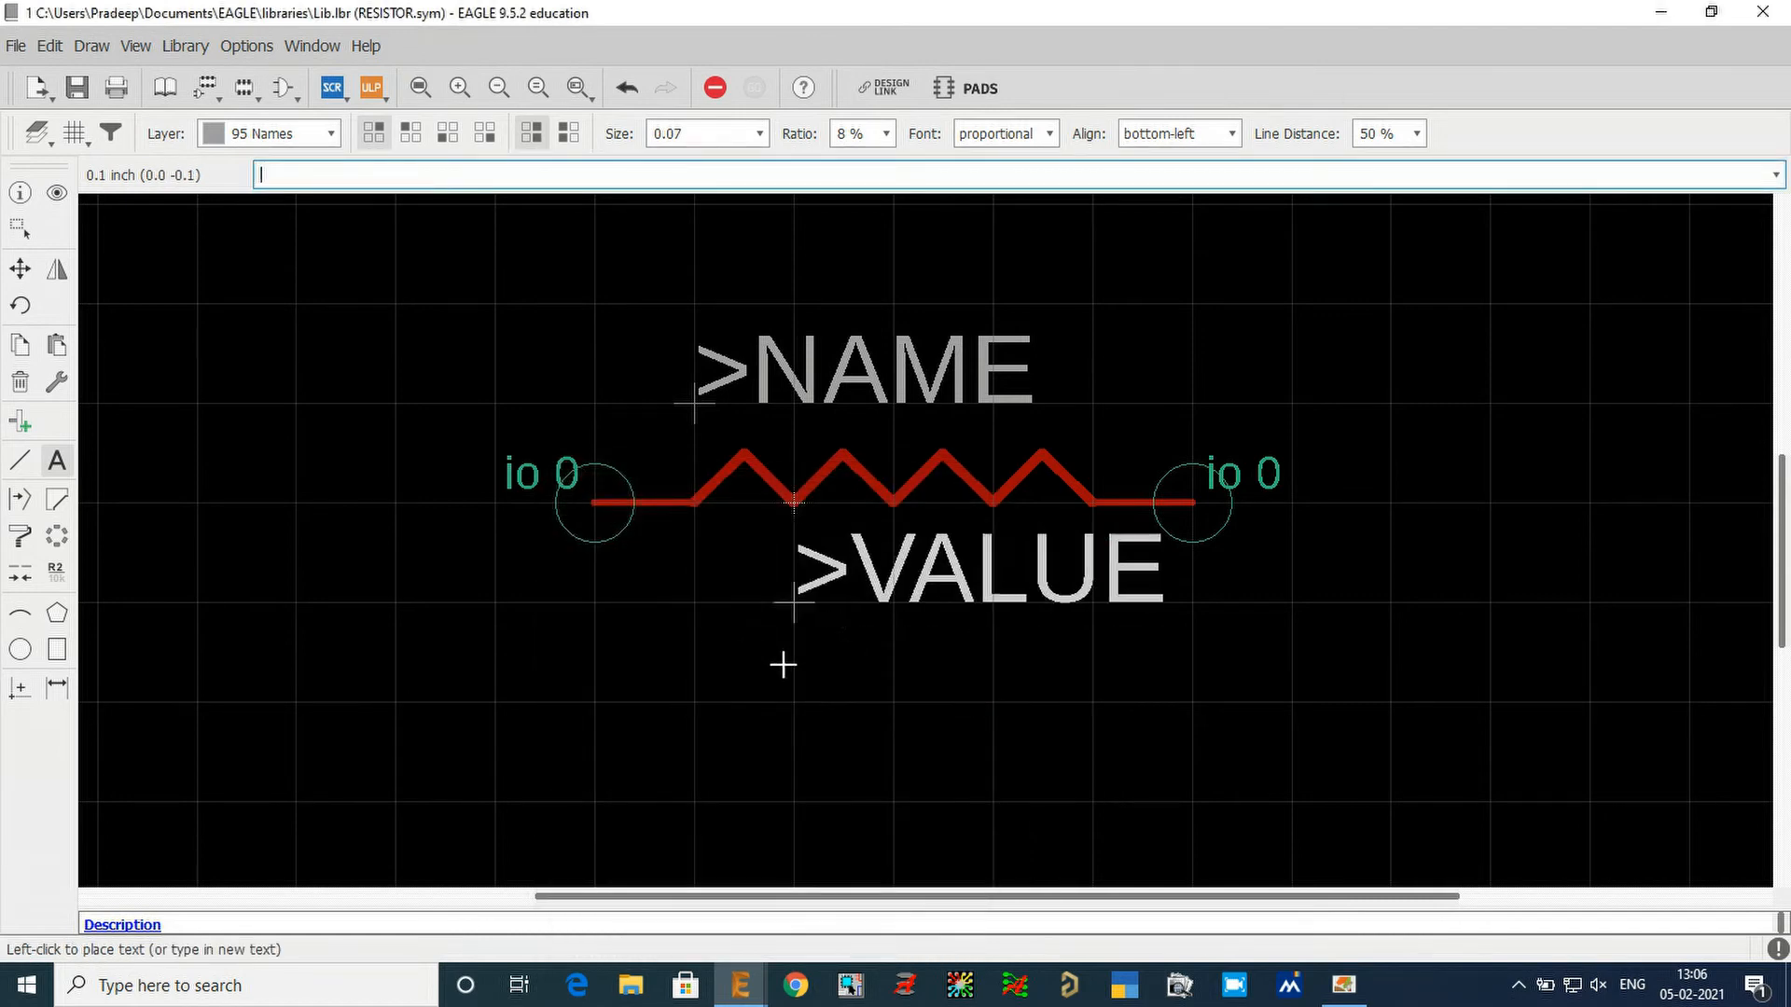
{"action": "left_click", "coordinate": [296, 134]}
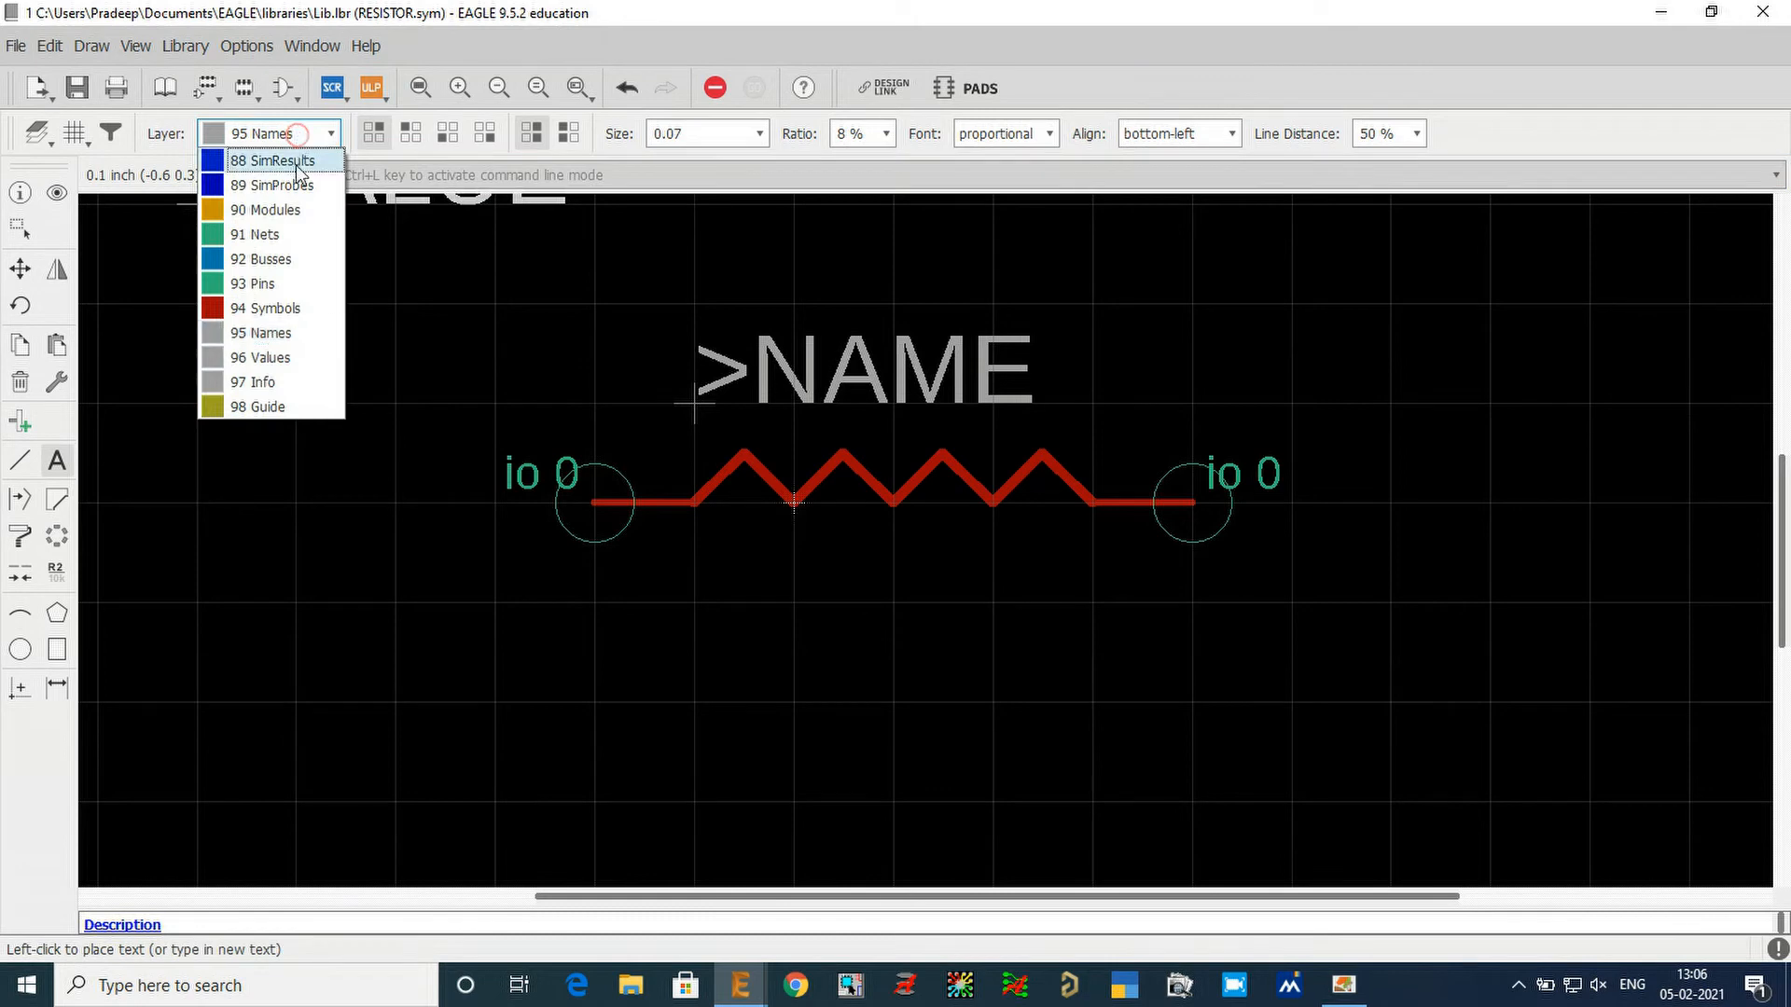
{"action": "left_click", "coordinate": [252, 357]}
{"action": "left_click", "coordinate": [708, 606]}
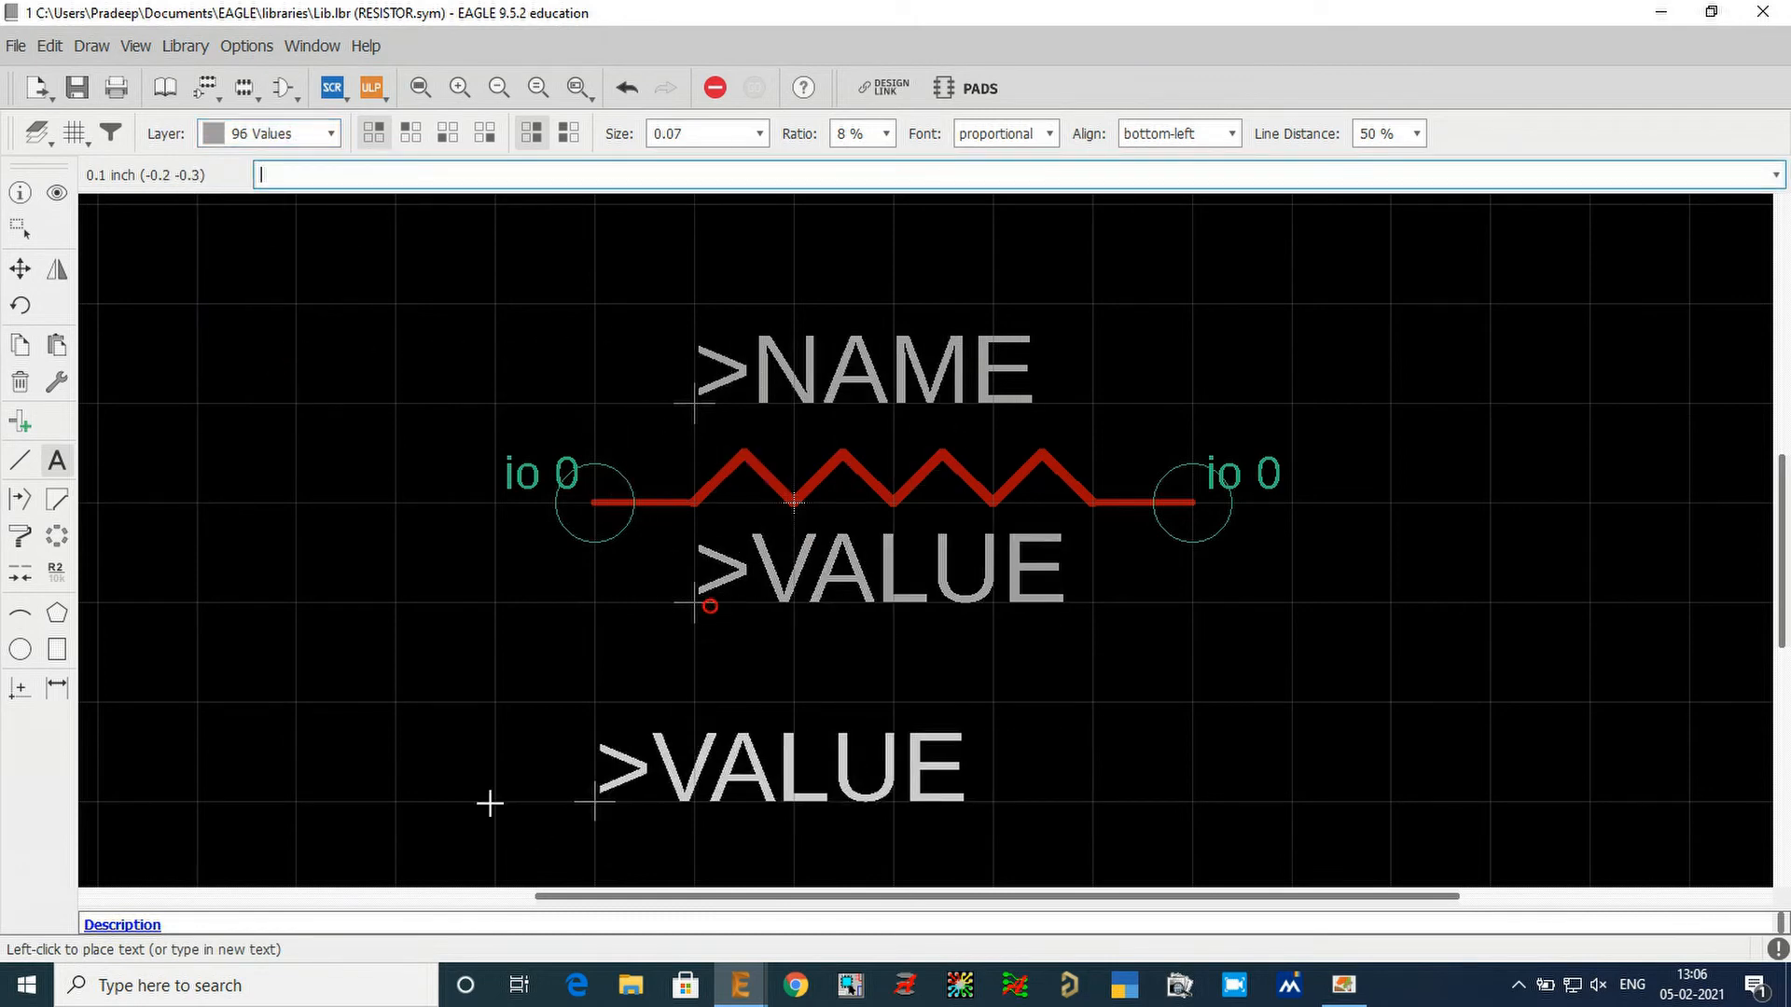
{"action": "key", "text": "Escape"}
{"action": "key", "text": "Escape"}
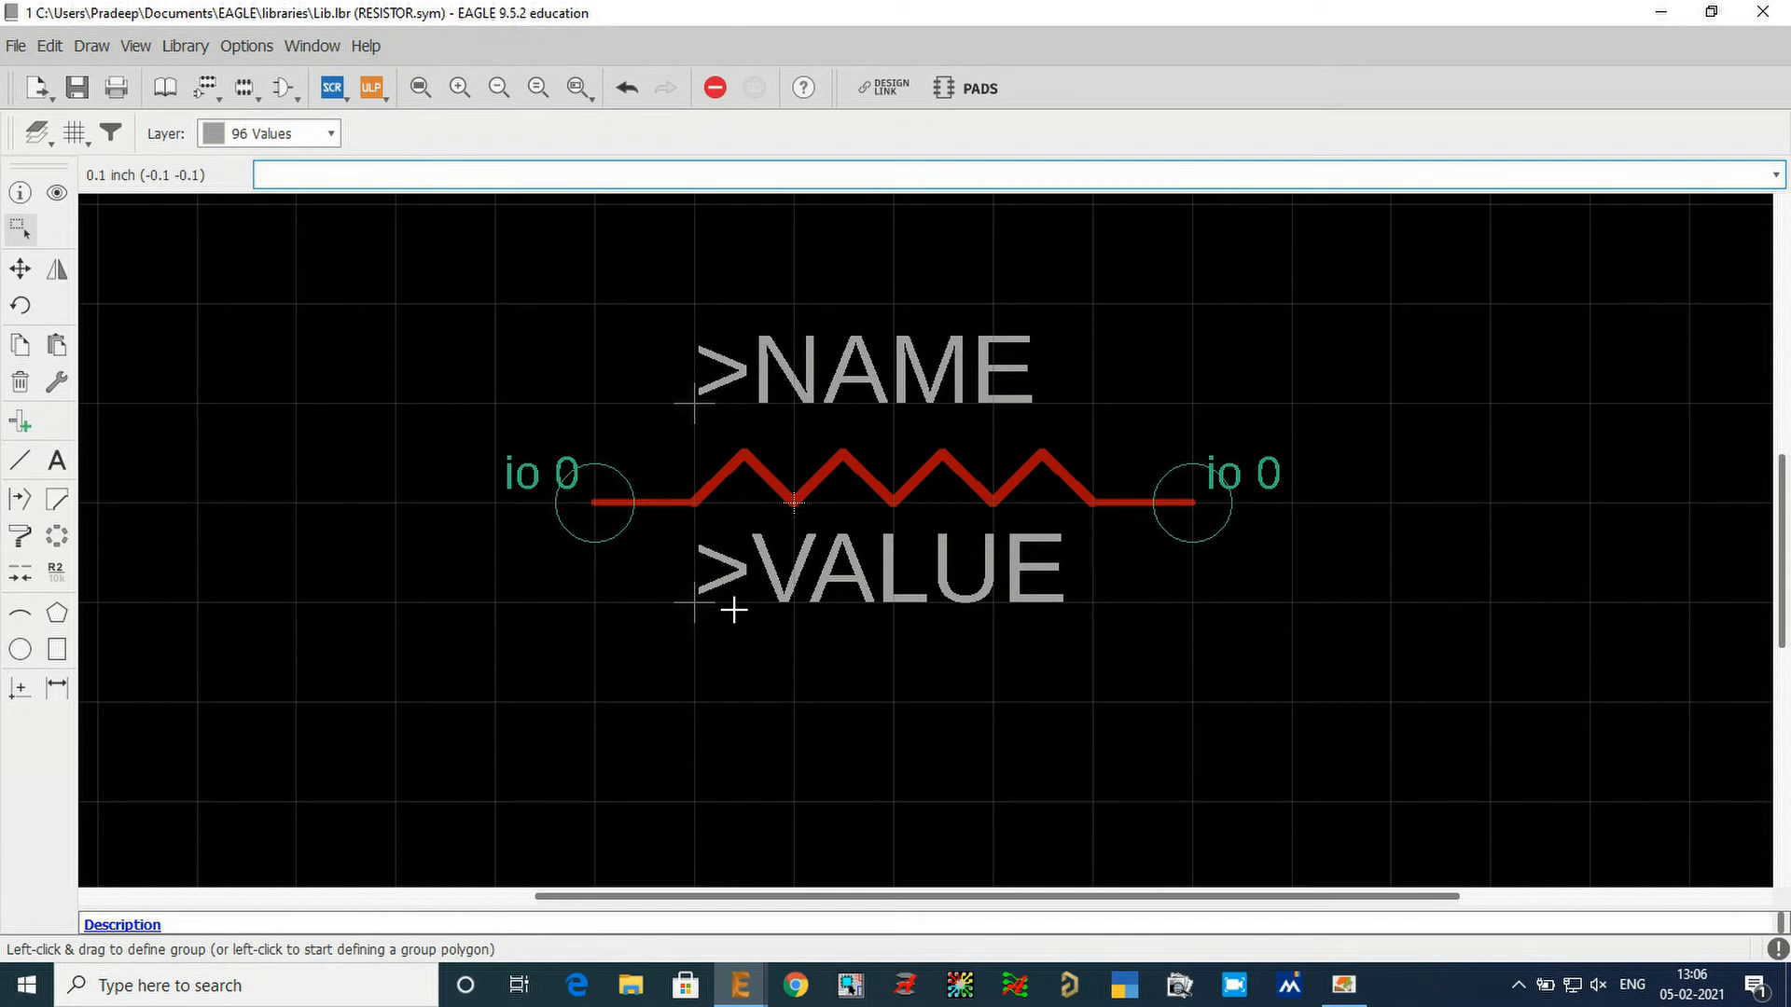
Save the library and preview the RESISTOR symbol in its table of contents.
{"action": "left_click", "coordinate": [76, 91]}
{"action": "left_click", "coordinate": [74, 93]}
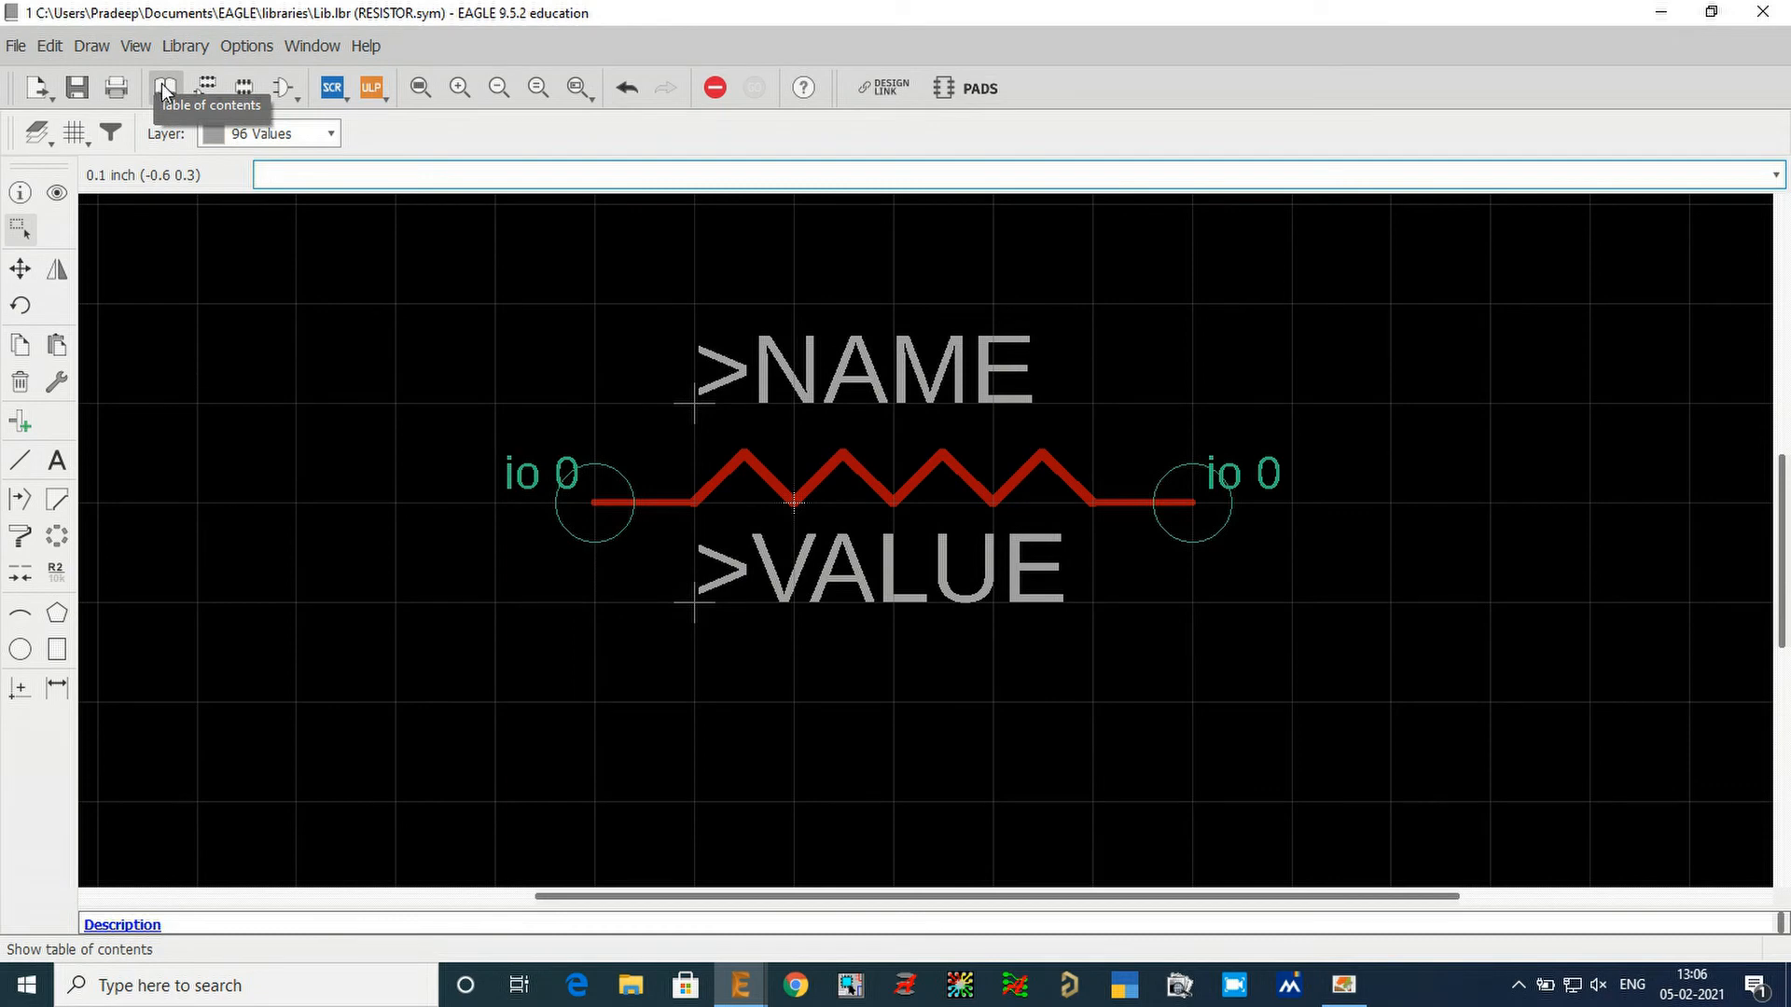
{"action": "left_click", "coordinate": [164, 87]}
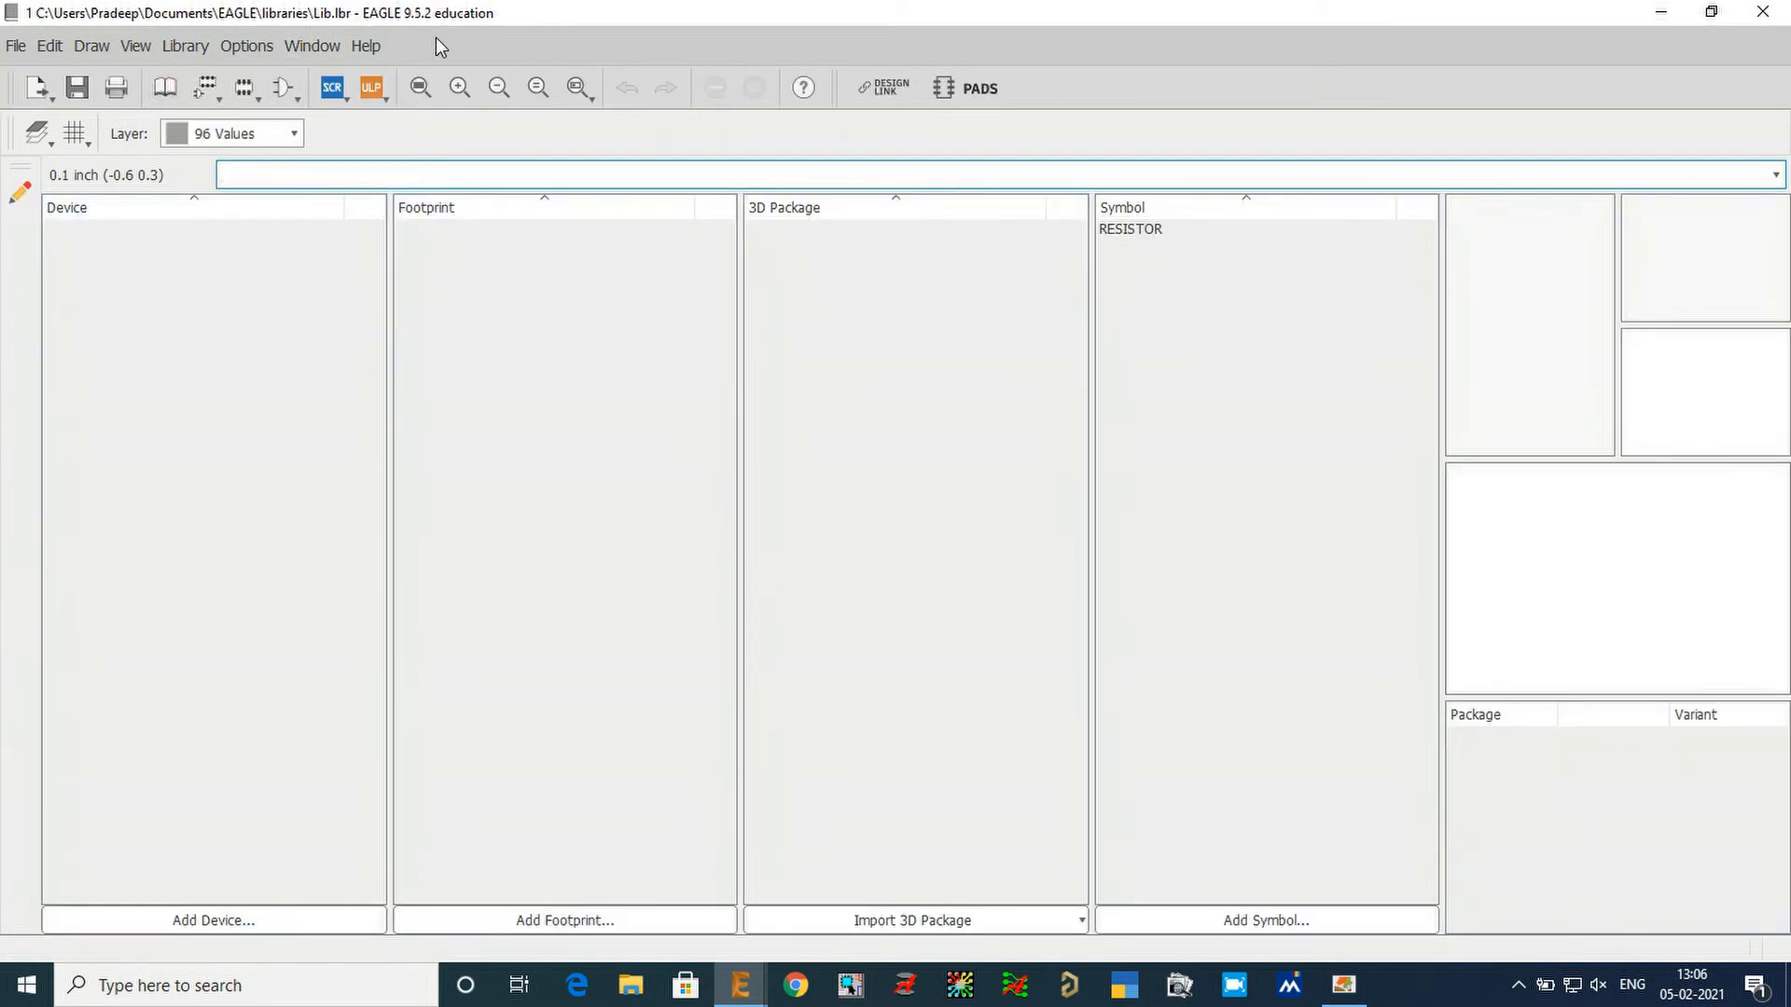
{"action": "left_click", "coordinate": [1148, 232]}
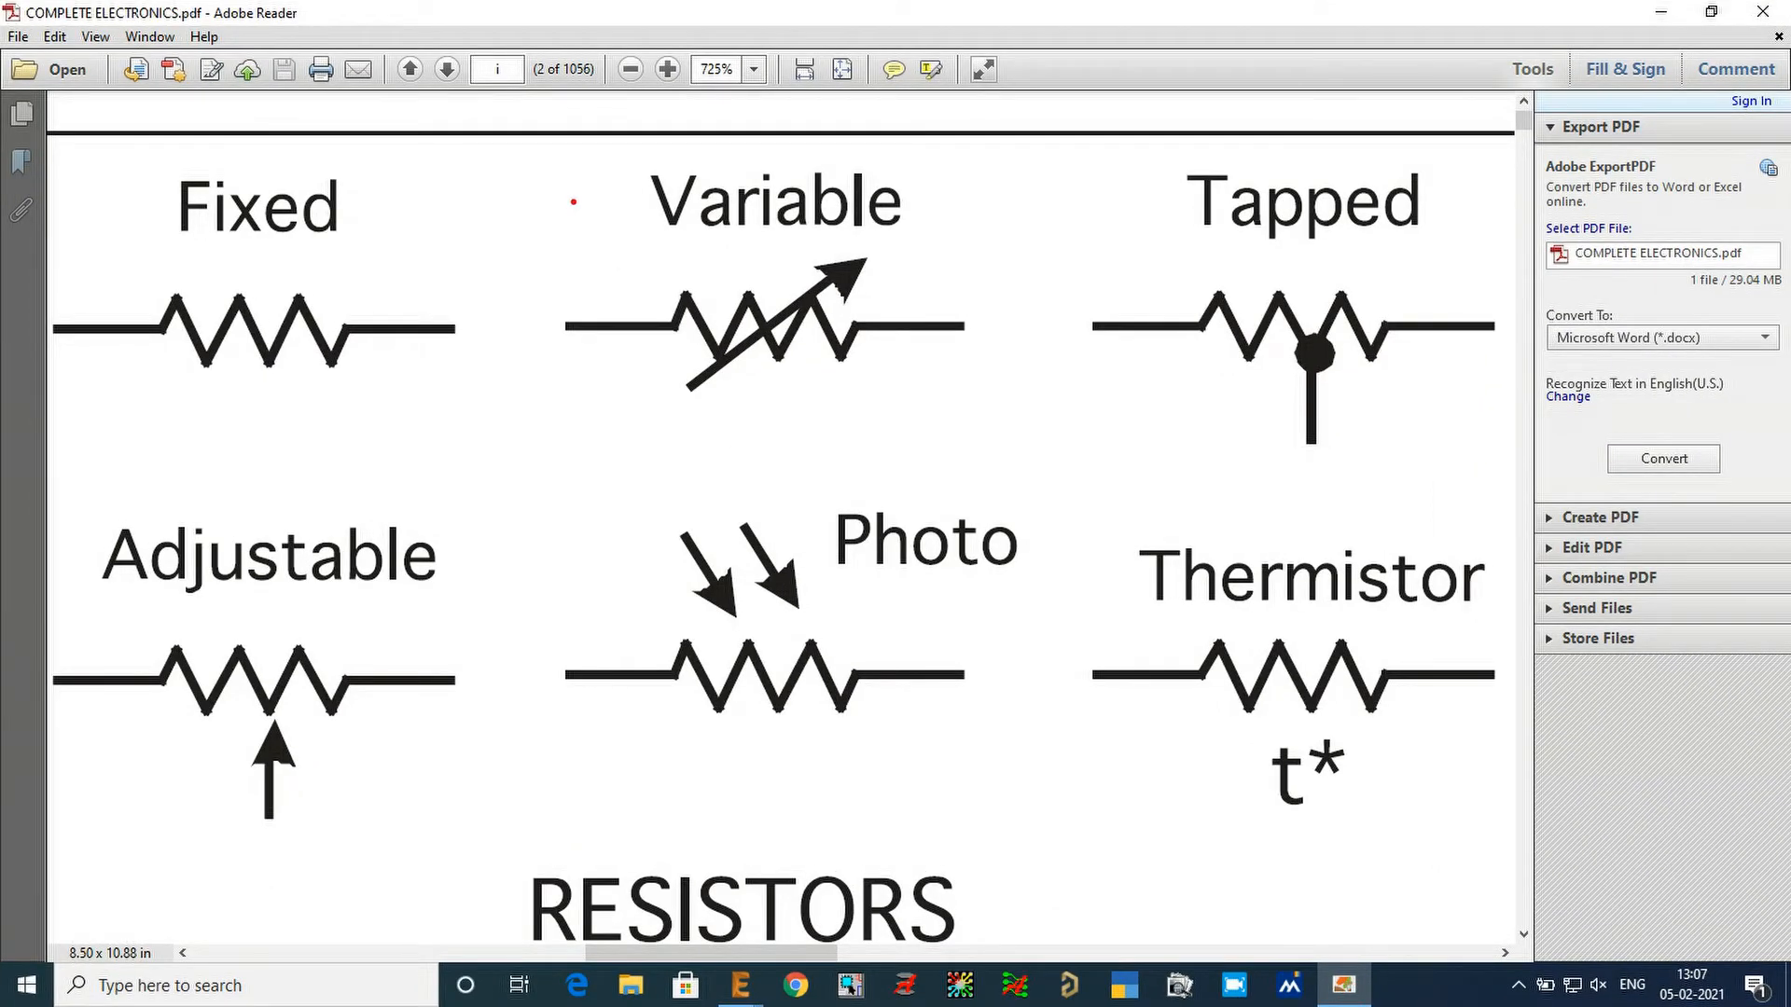
Examine the Variable resistor symbol in COMPLETE ELECTRONICS.pdf and switch back to the EAGLE library window.
{"action": "mouse_move", "coordinate": [560, 179]}
{"action": "left_mouse_down"}
{"action": "mouse_move", "coordinate": [769, 304]}
{"action": "mouse_move", "coordinate": [816, 308]}
{"action": "left_mouse_up"}
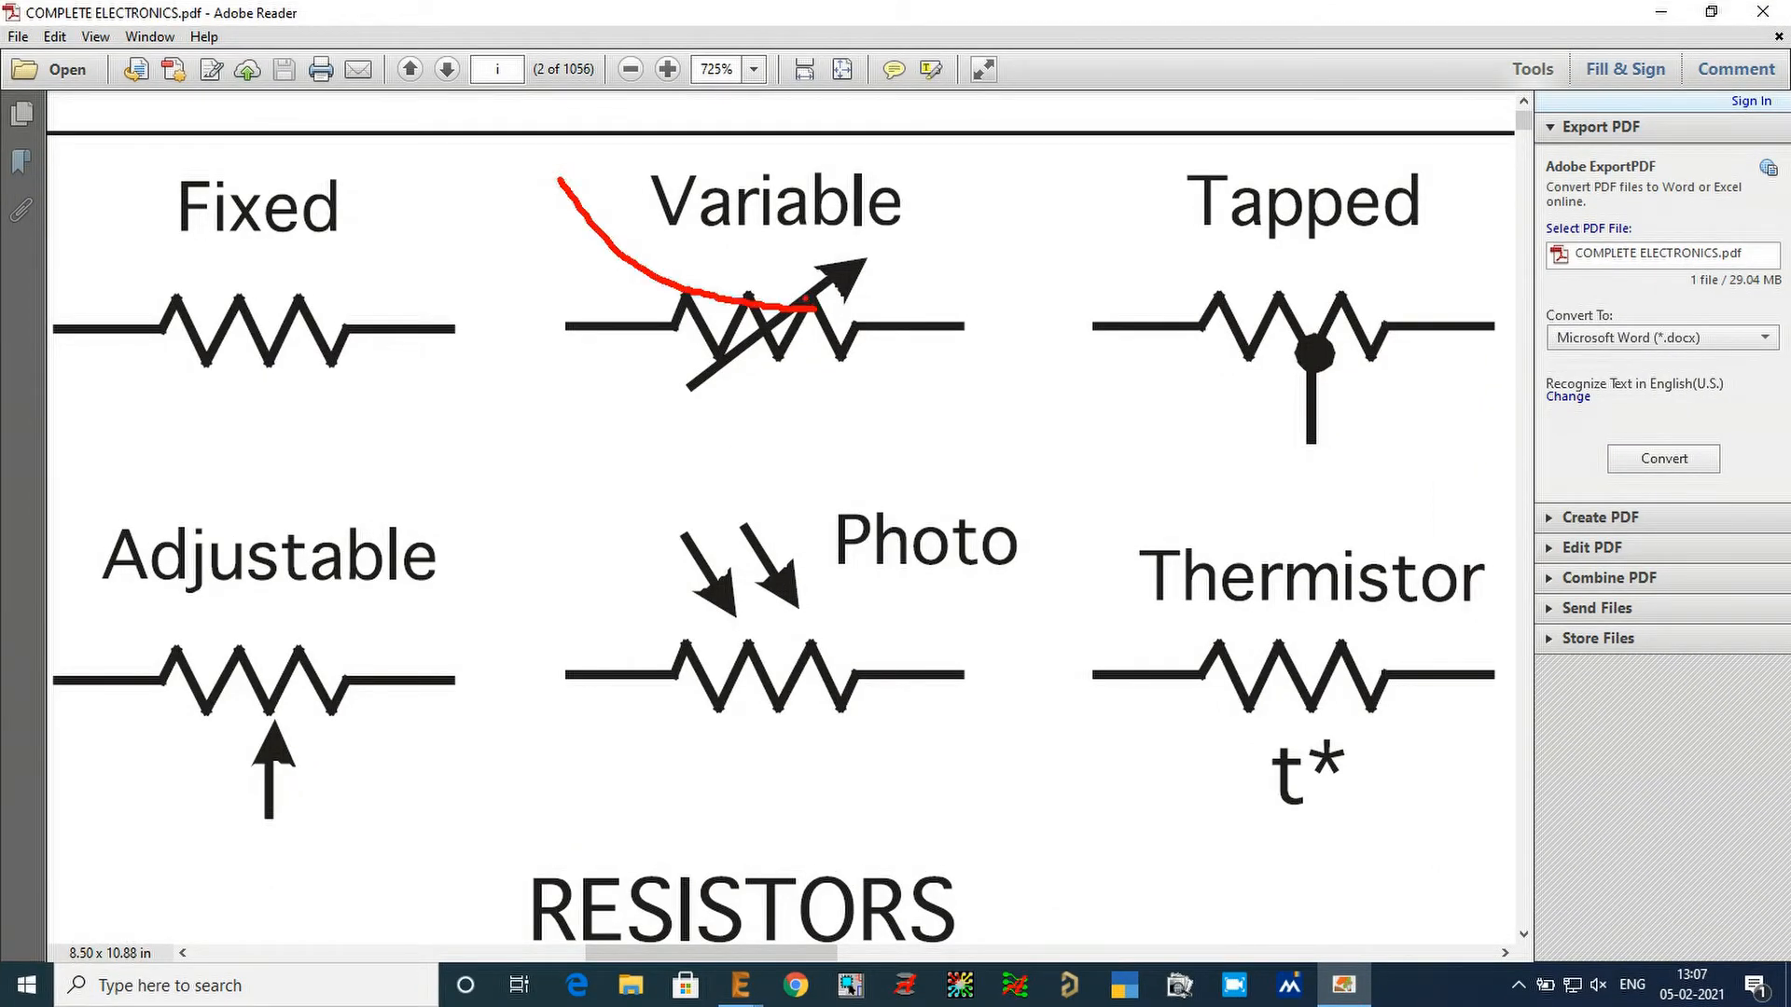
{"action": "key", "text": "Escape"}
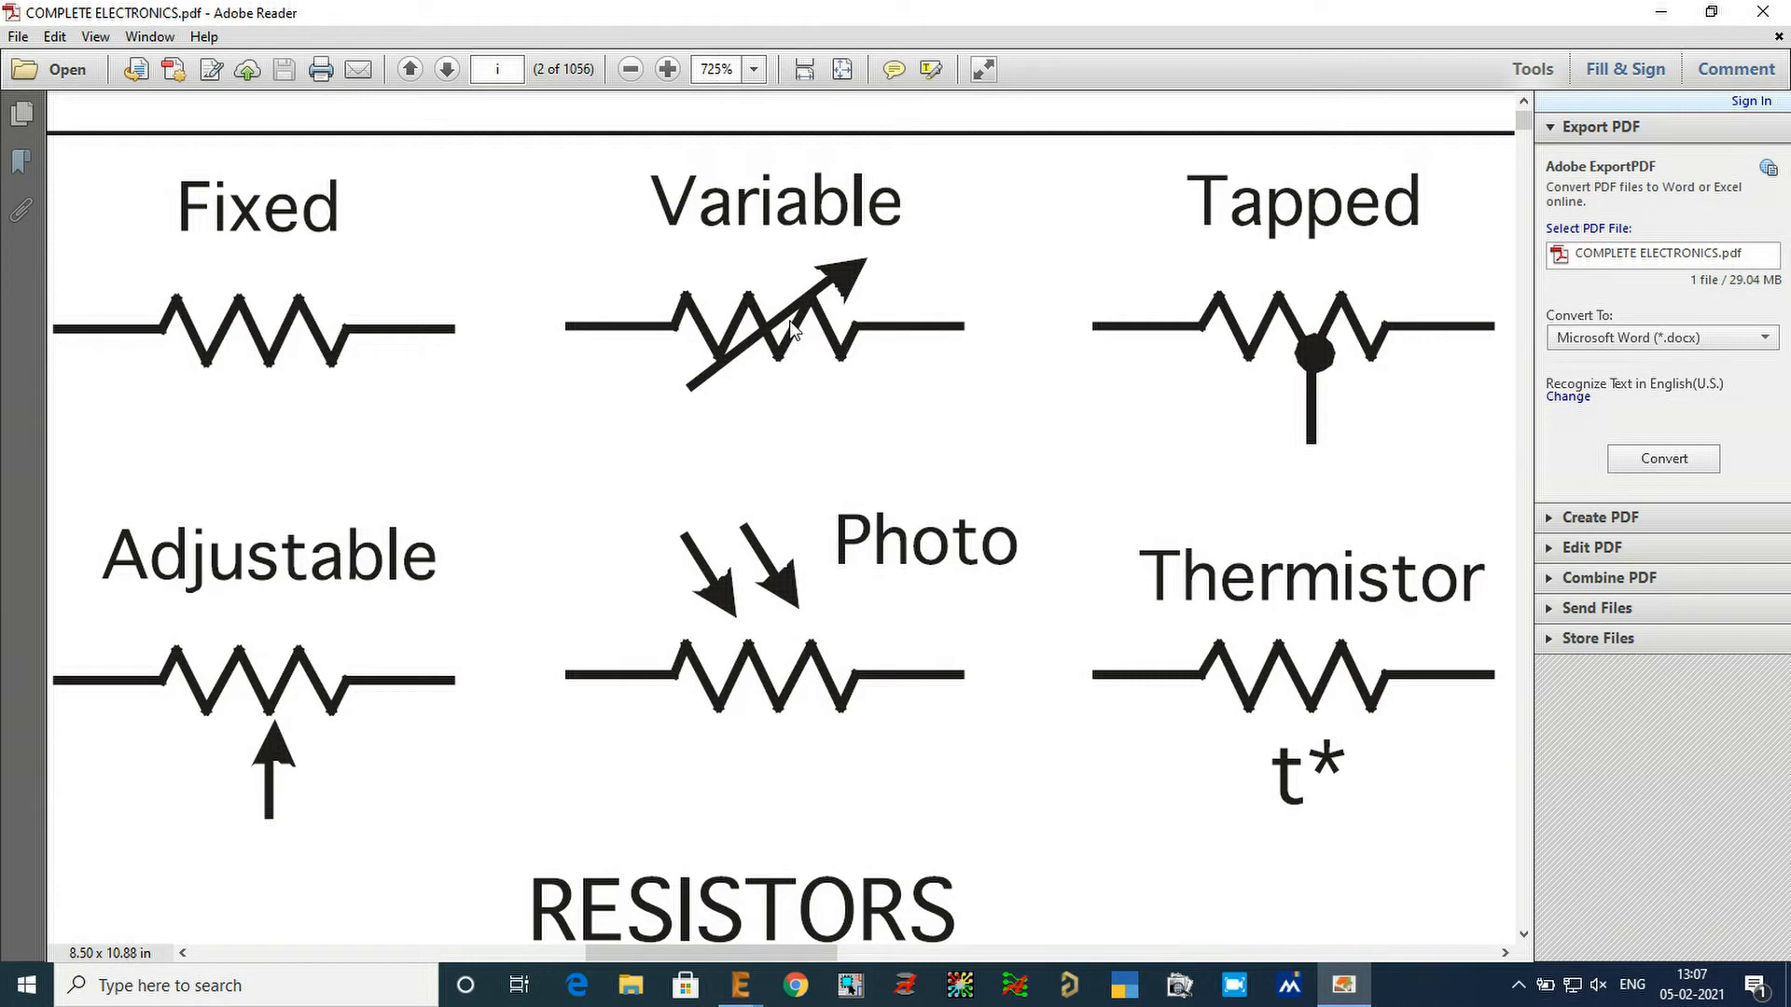
{"action": "left_click", "coordinate": [740, 986]}
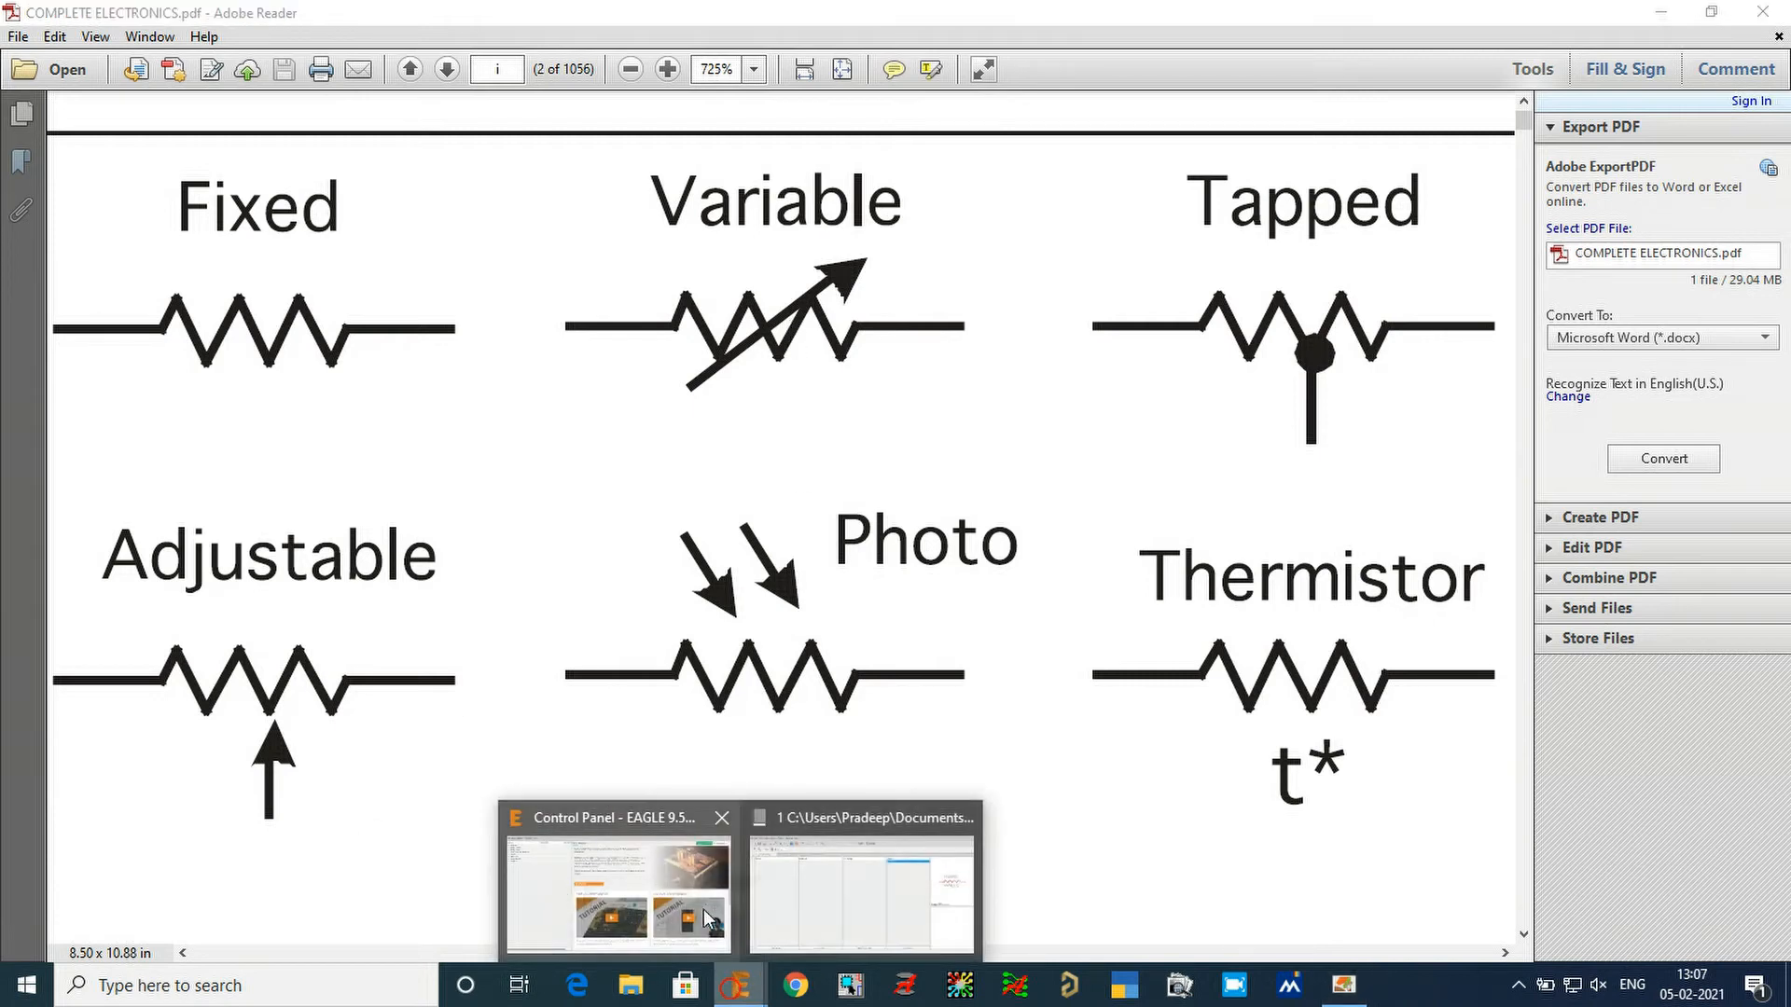
{"action": "left_click", "coordinate": [862, 891]}
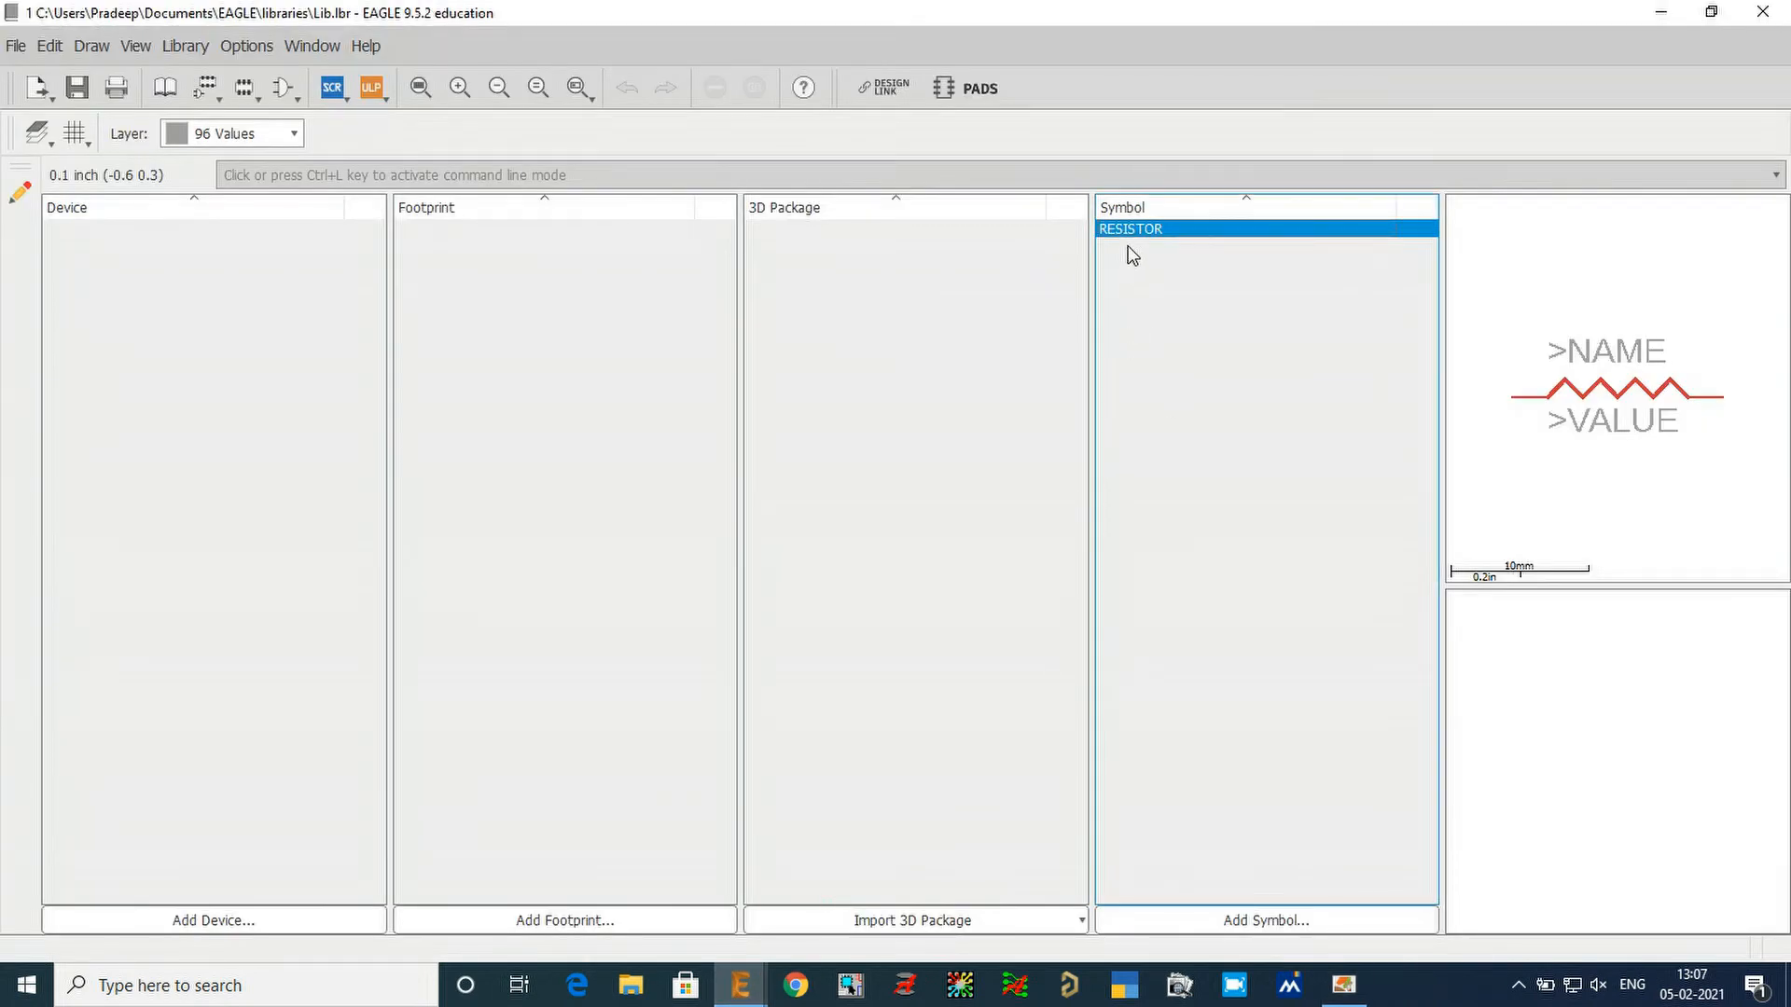
Add a new symbol named RESISTOR-VARIABLE to the library.
{"action": "left_click", "coordinate": [1268, 922]}
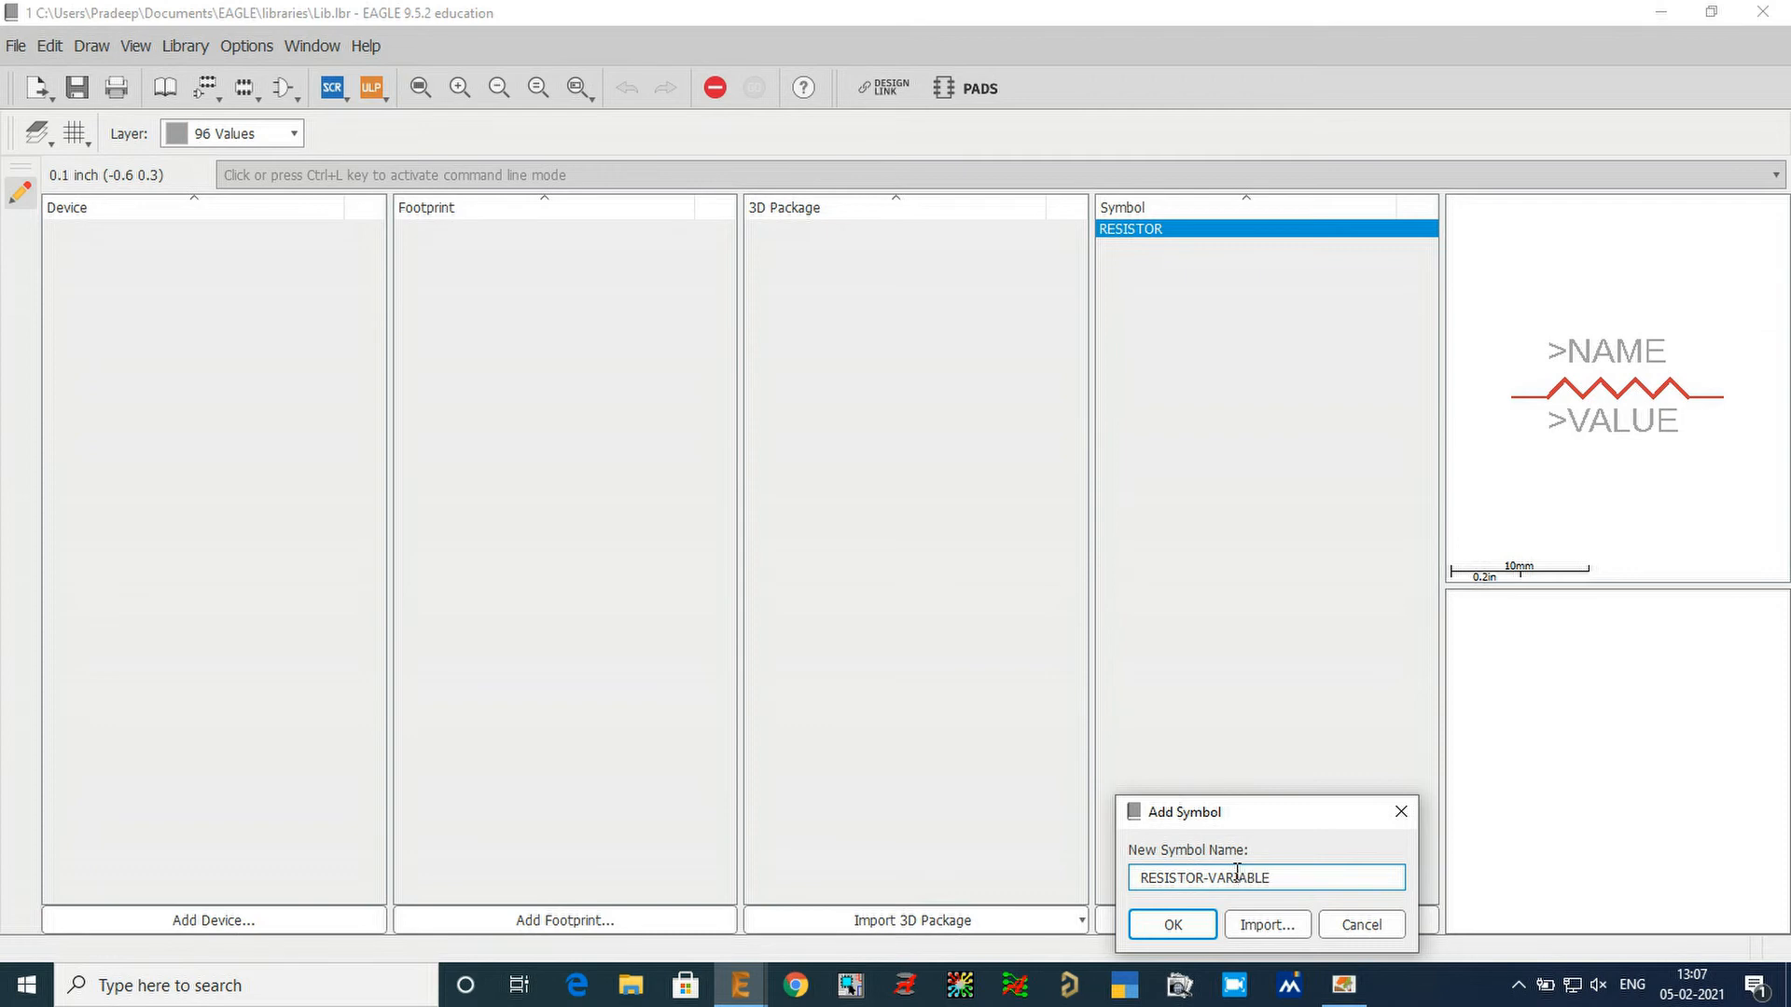
{"action": "key", "text": "Return"}
{"action": "key", "text": "Return"}
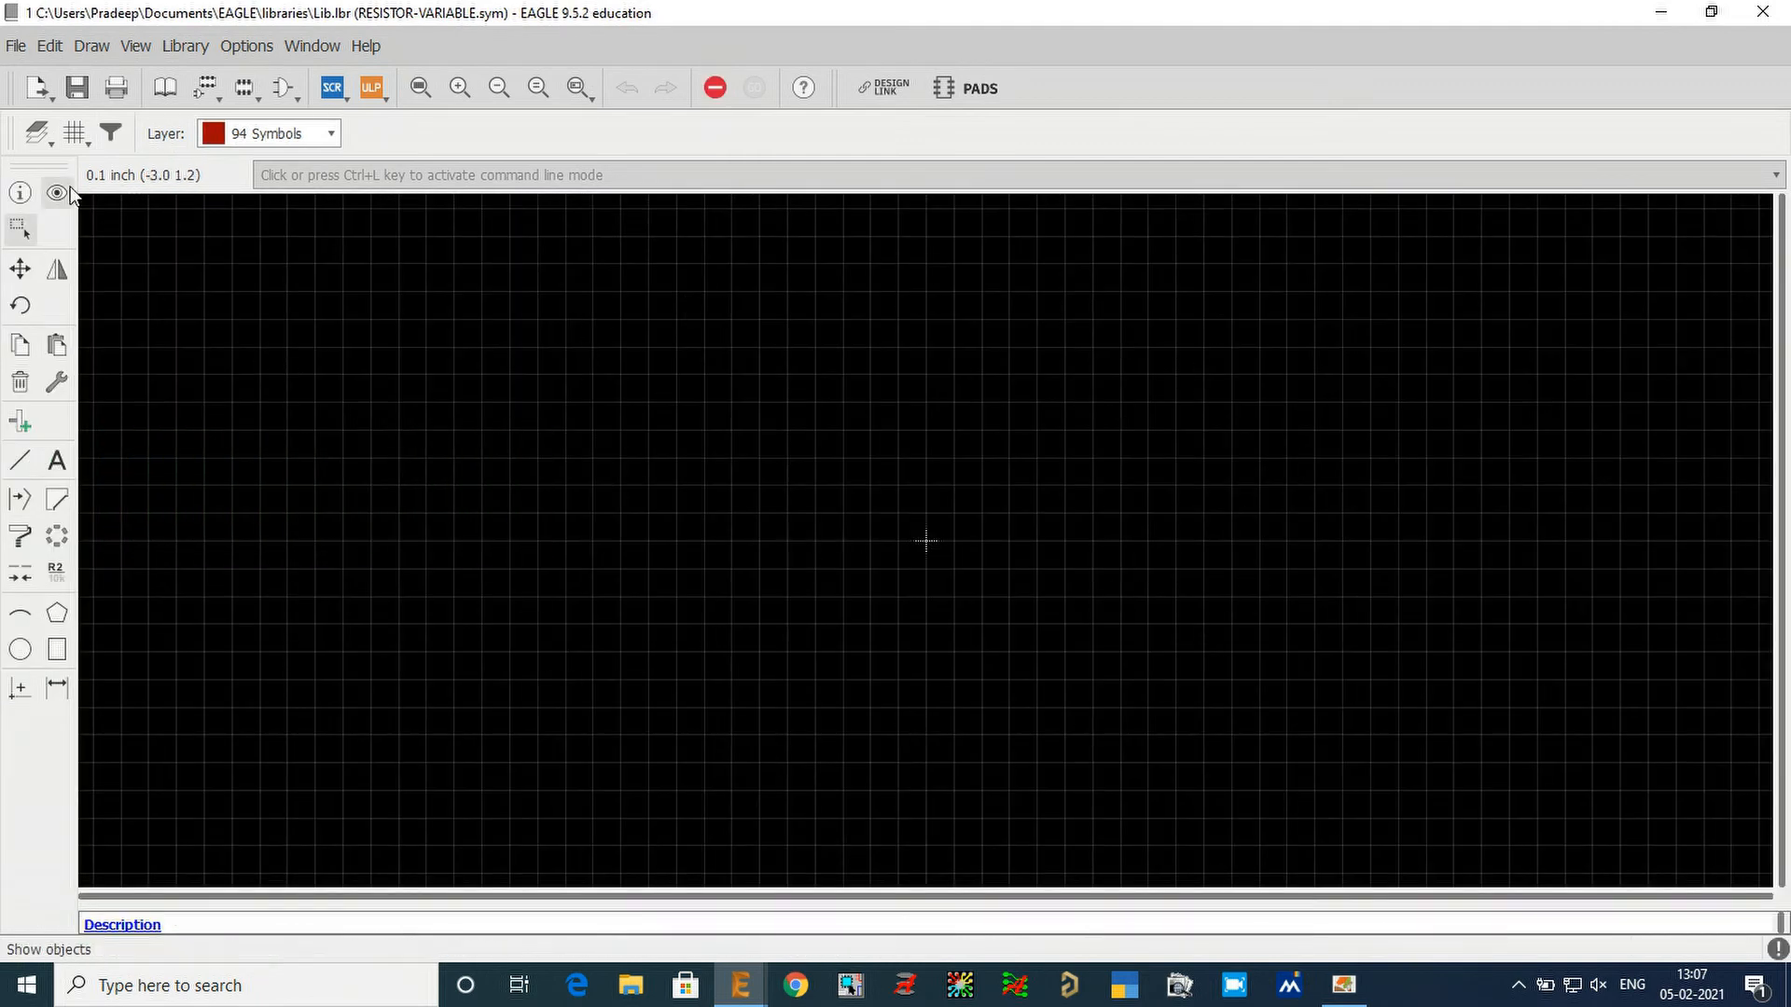
Place two pins facing each other at (-0.3 0) and (0.3 0), the second rotated 180 degrees.
{"action": "left_click", "coordinate": [72, 138]}
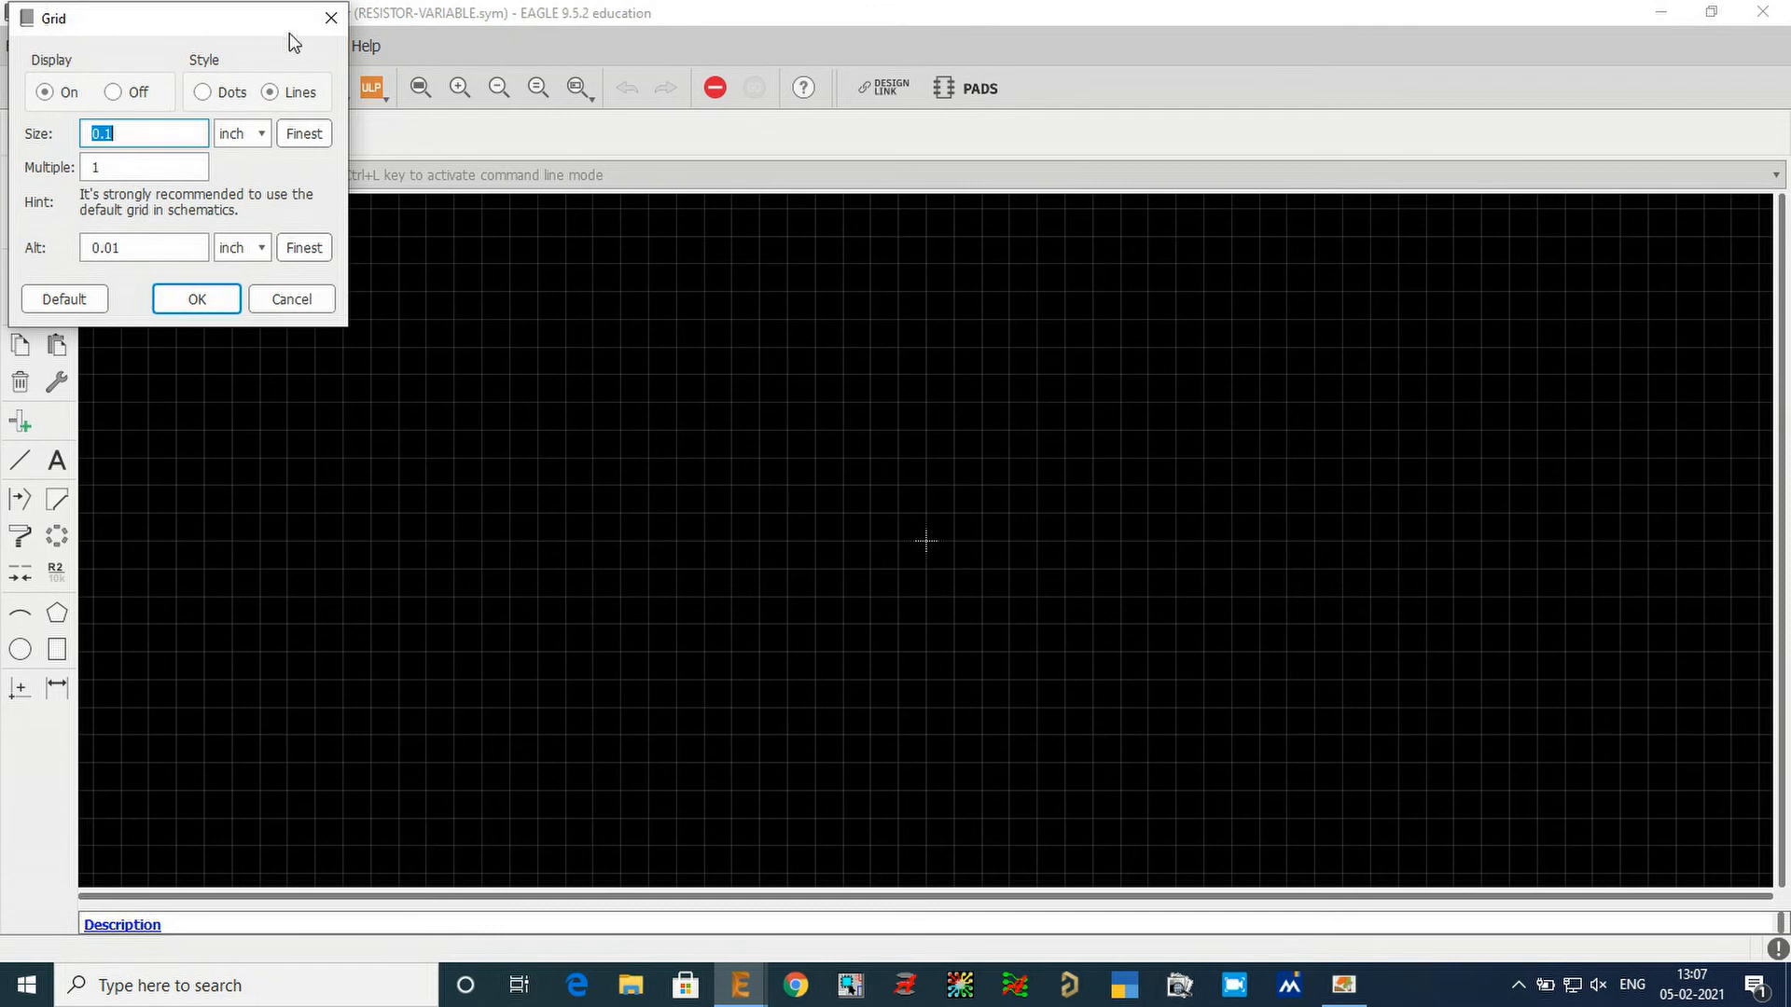
{"action": "left_click", "coordinate": [331, 18]}
{"action": "left_click", "coordinate": [20, 422]}
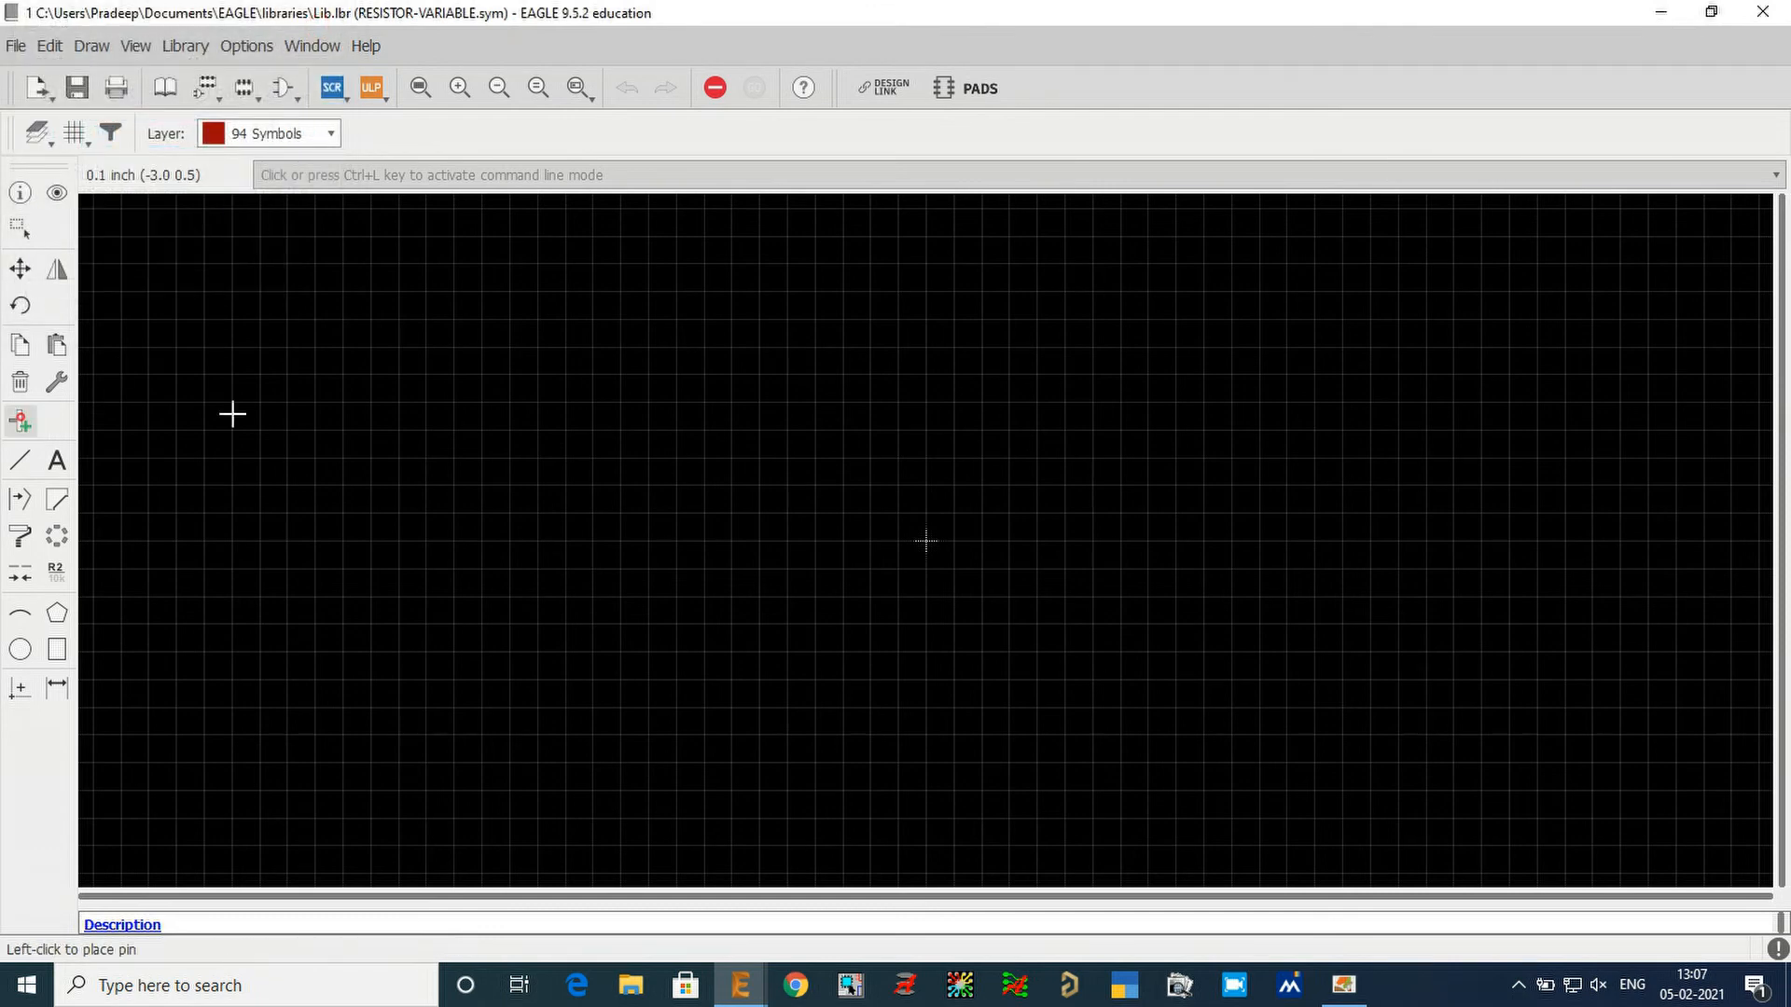
{"action": "scroll", "coordinate": [909, 550], "scroll_direction": "up", "scroll_amount": 3}
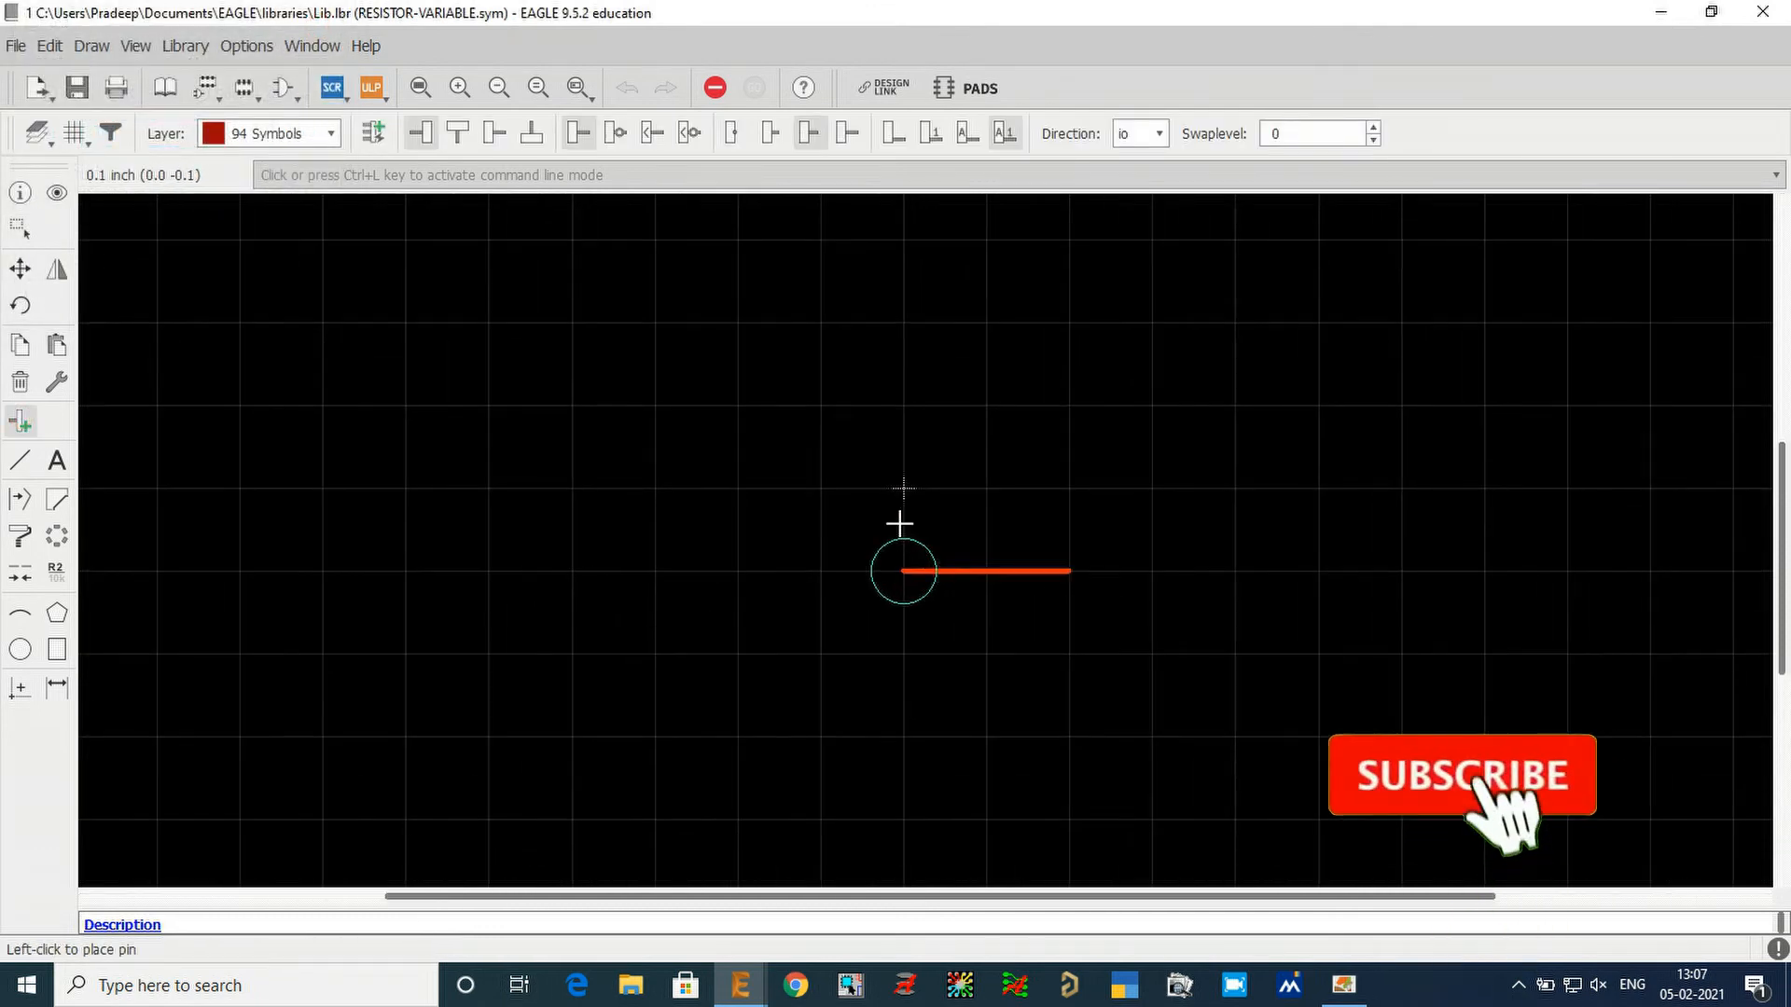
{"action": "double_click", "coordinate": [692, 508]}
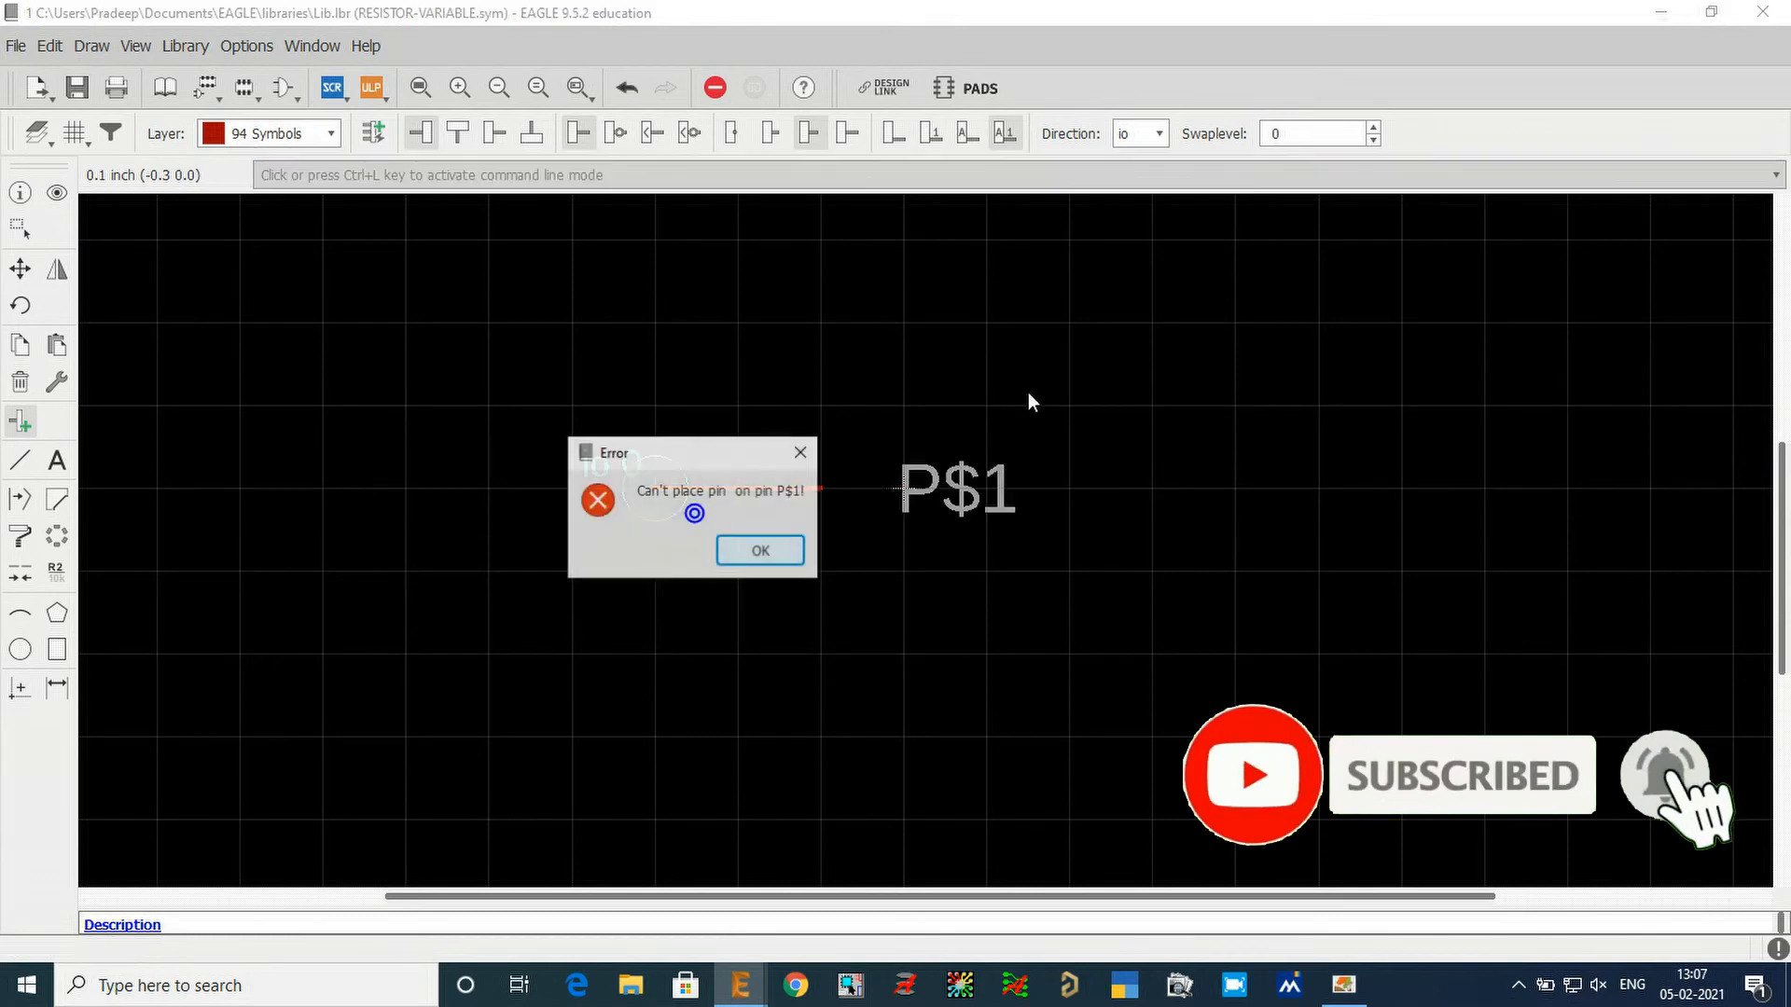
{"action": "left_click", "coordinate": [760, 550]}
{"action": "right_click", "coordinate": [1053, 410]}
{"action": "right_click", "coordinate": [1107, 402]}
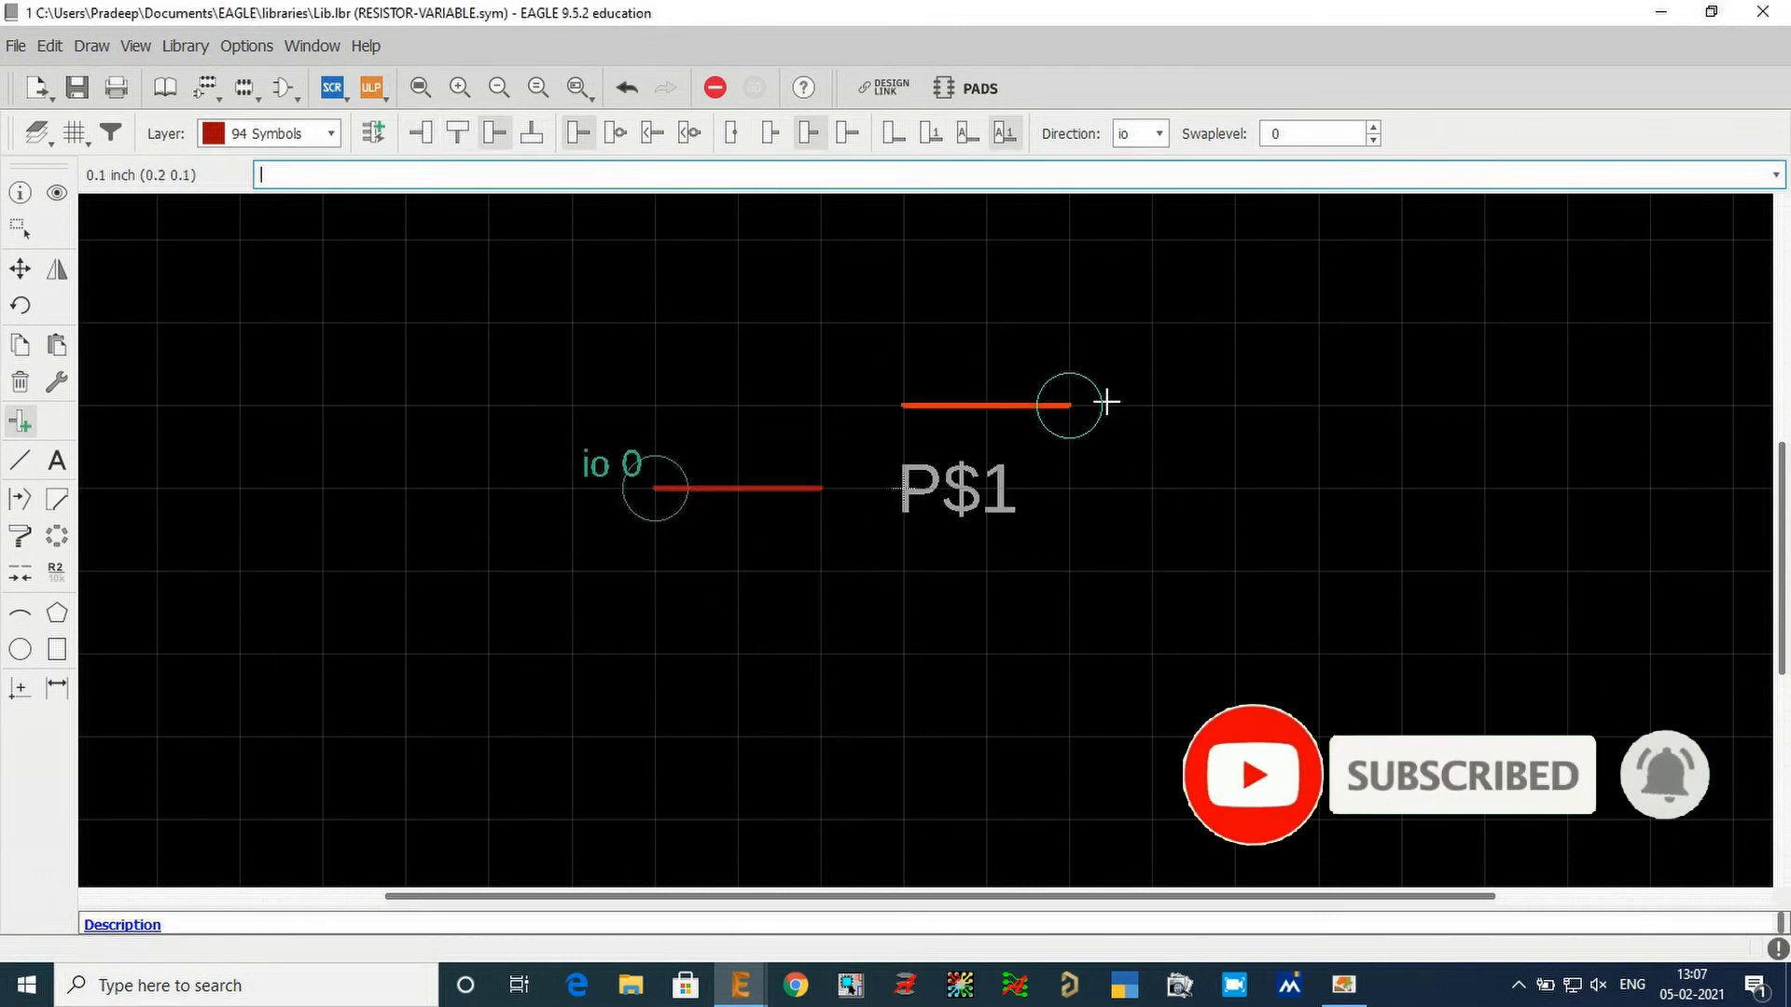
{"action": "left_click", "coordinate": [1173, 478]}
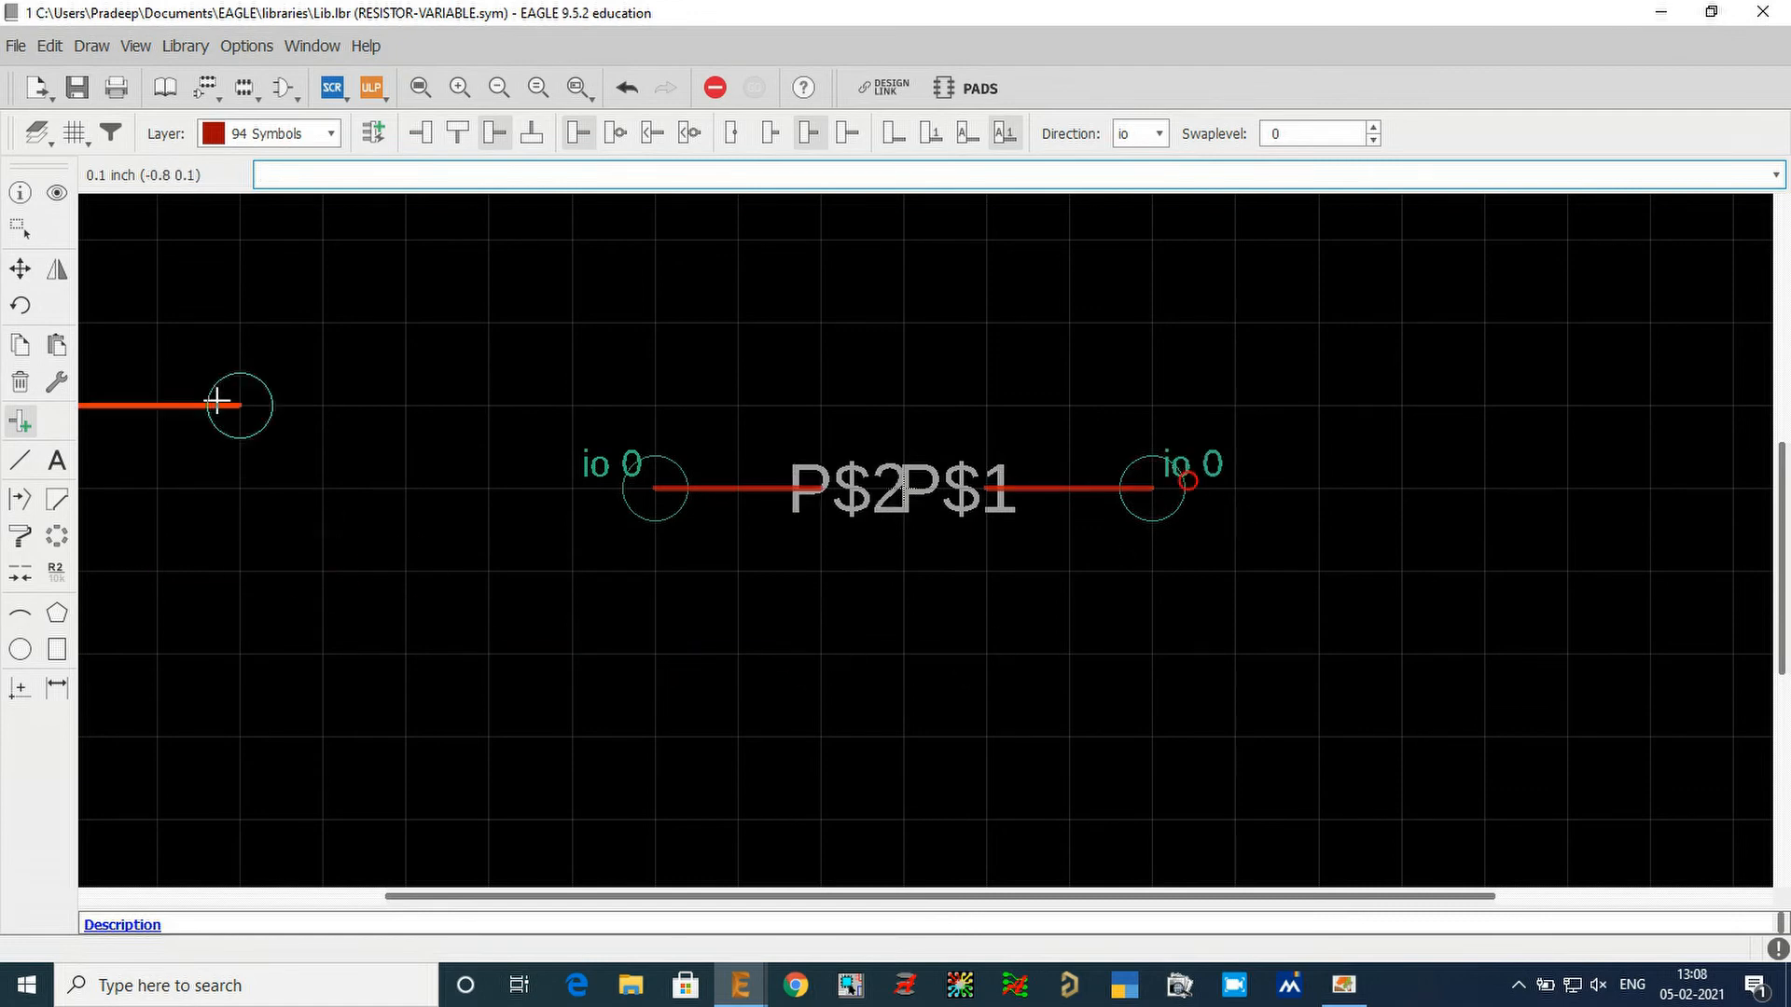
Rename the pin at (-0.3 0) as 1 and set its length to short and visibility to off.
{"action": "left_click", "coordinate": [19, 192]}
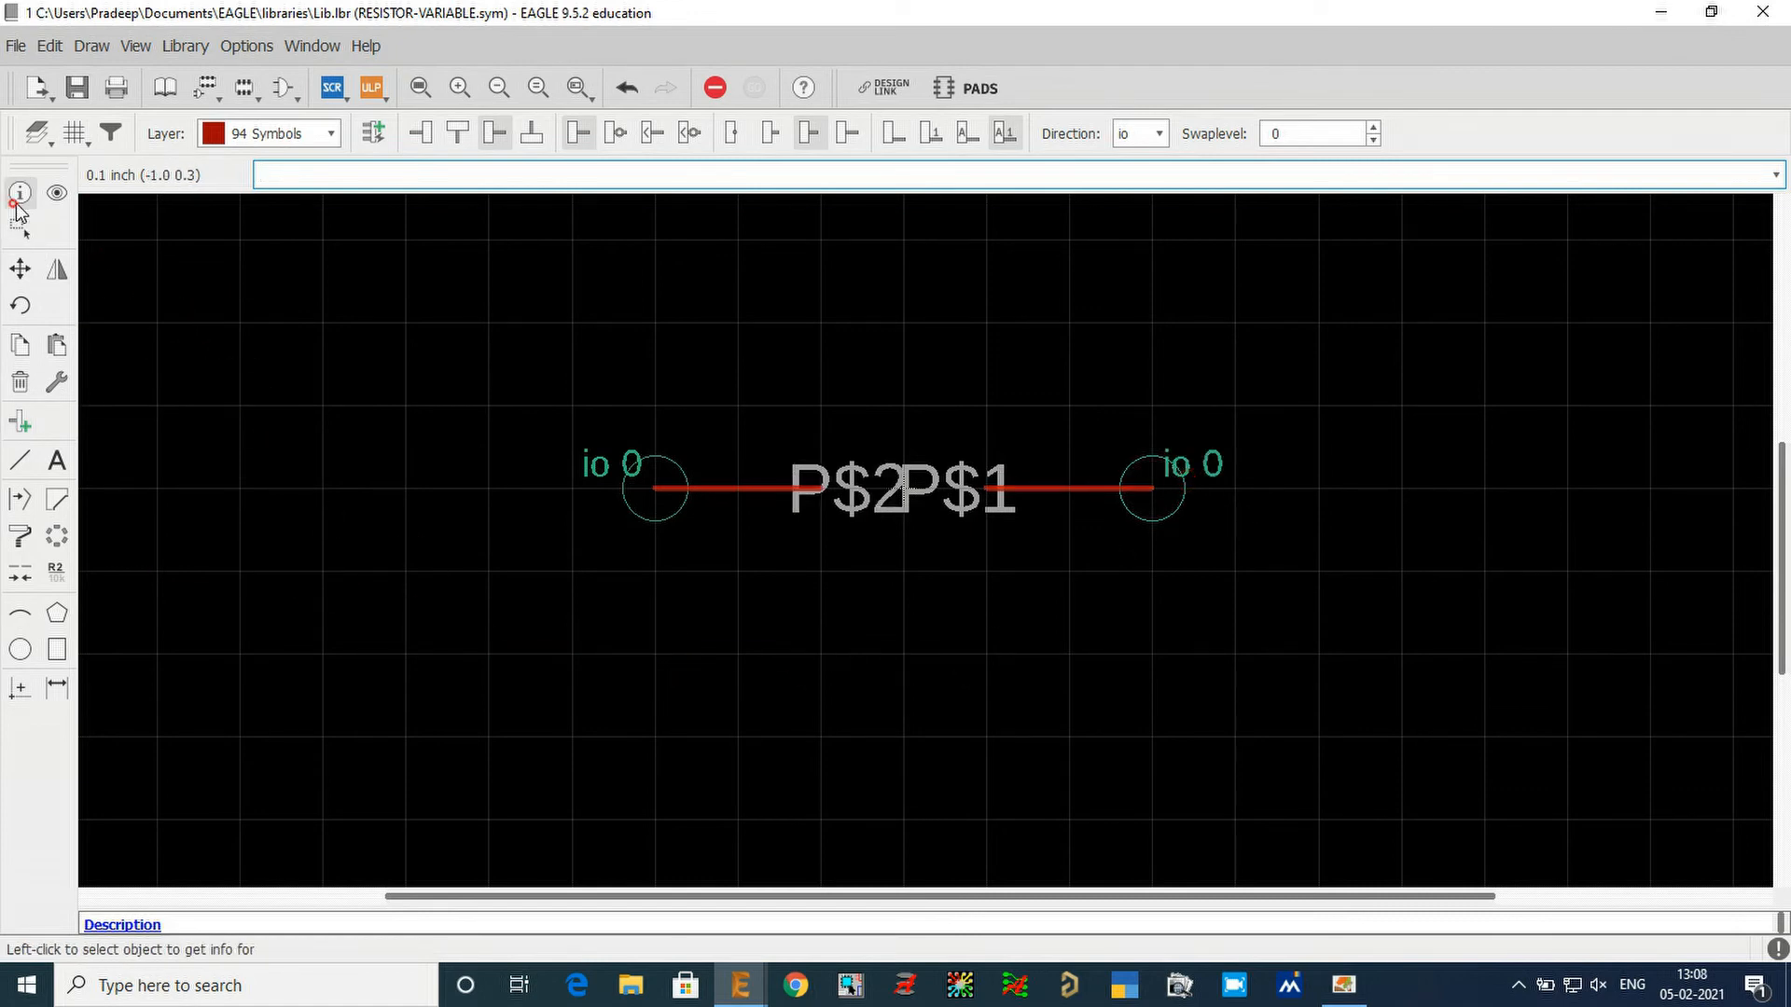
{"action": "left_click", "coordinate": [648, 483]}
{"action": "double_click", "coordinate": [1222, 365]}
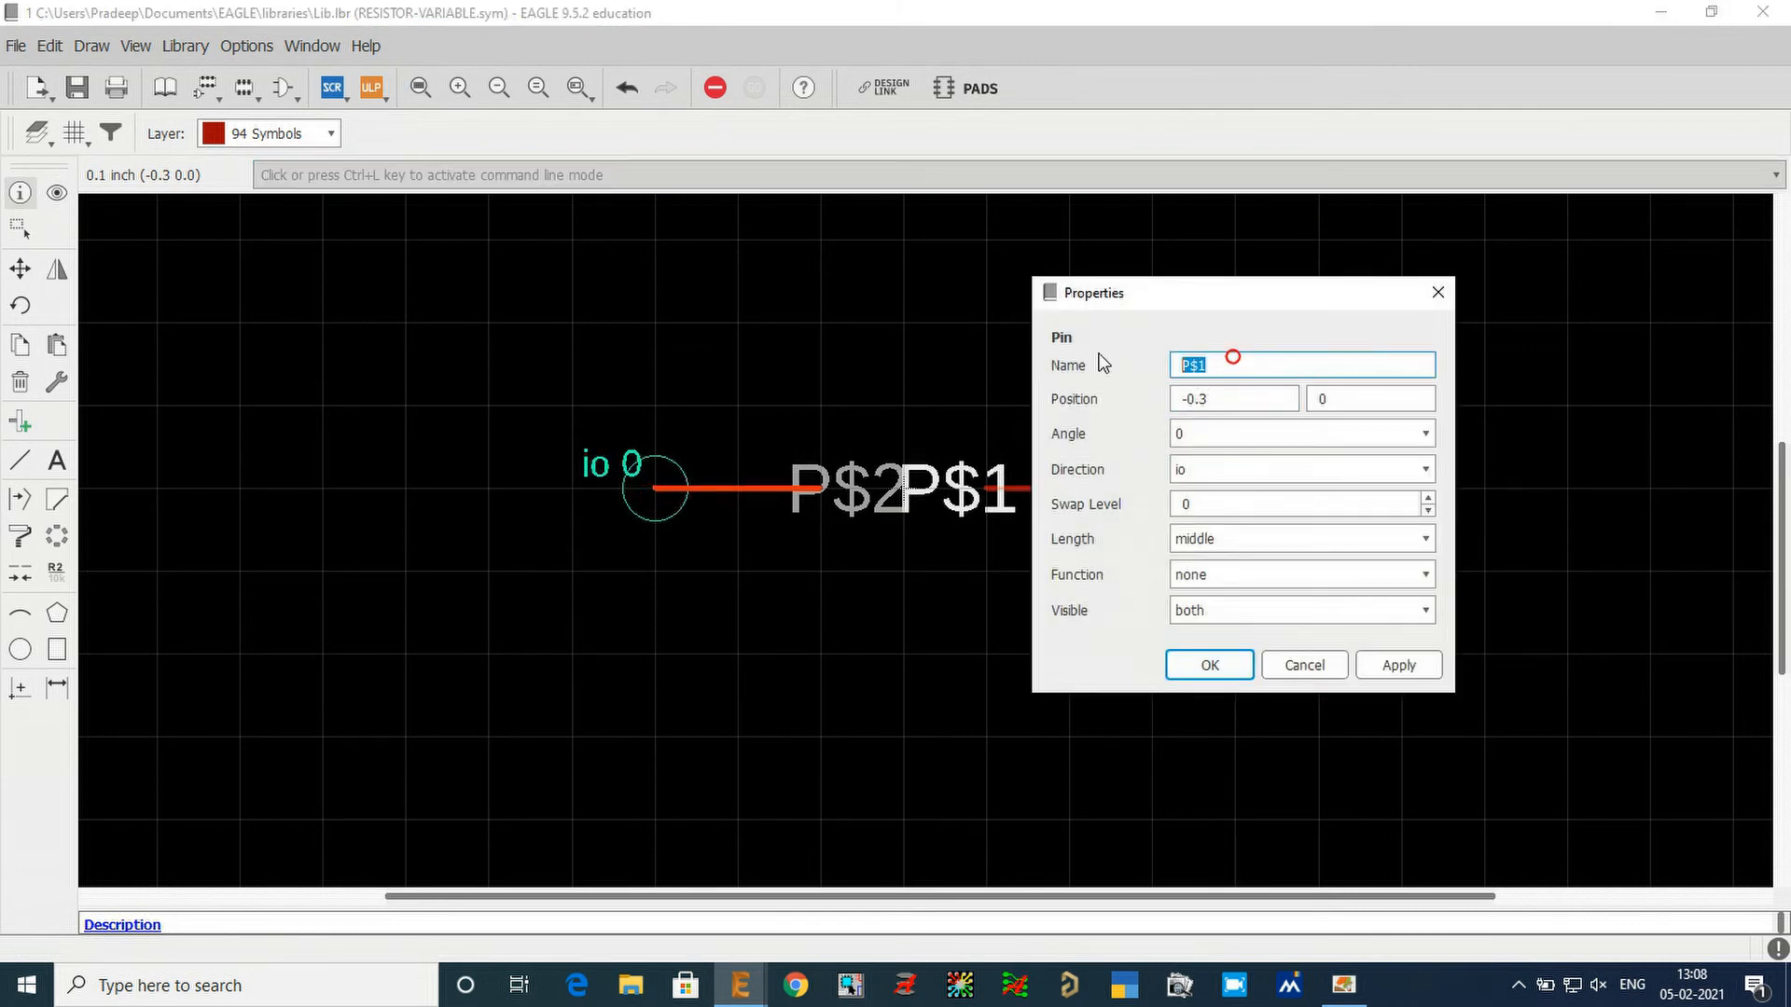
{"action": "type", "text": "1"}
{"action": "left_click", "coordinate": [1222, 537]}
{"action": "left_click", "coordinate": [1219, 575]}
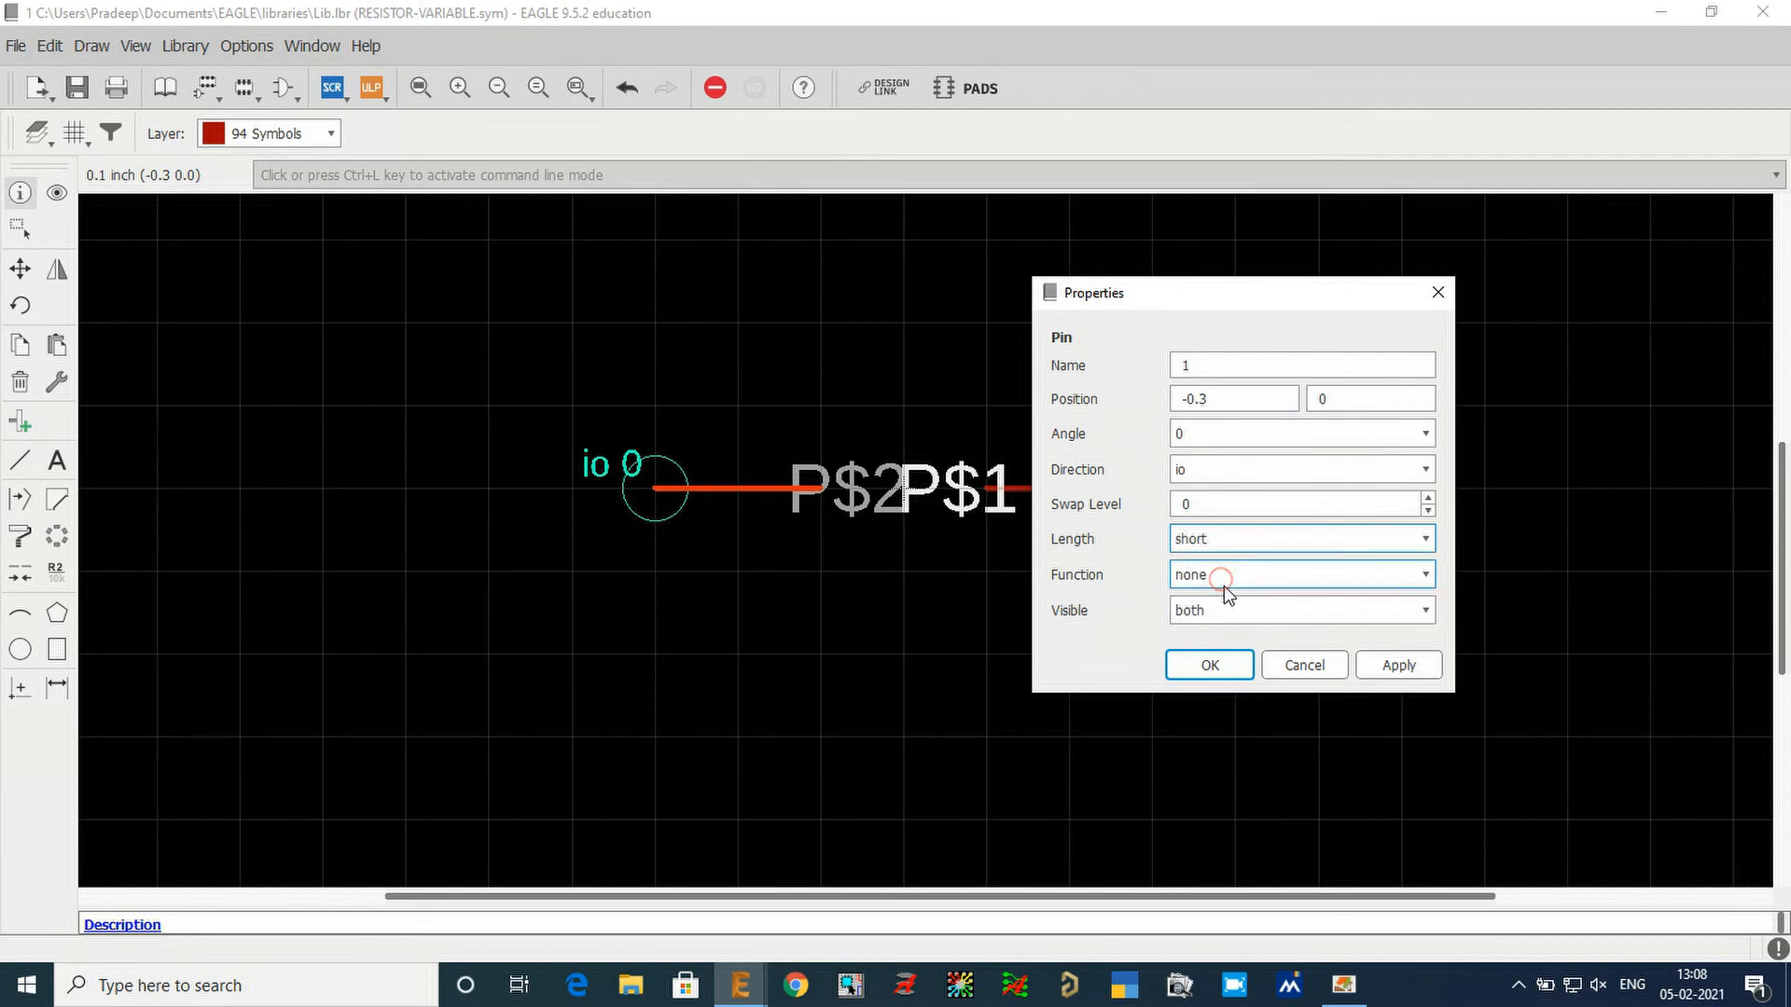
{"action": "left_click", "coordinate": [1233, 611]}
{"action": "left_click", "coordinate": [1231, 623]}
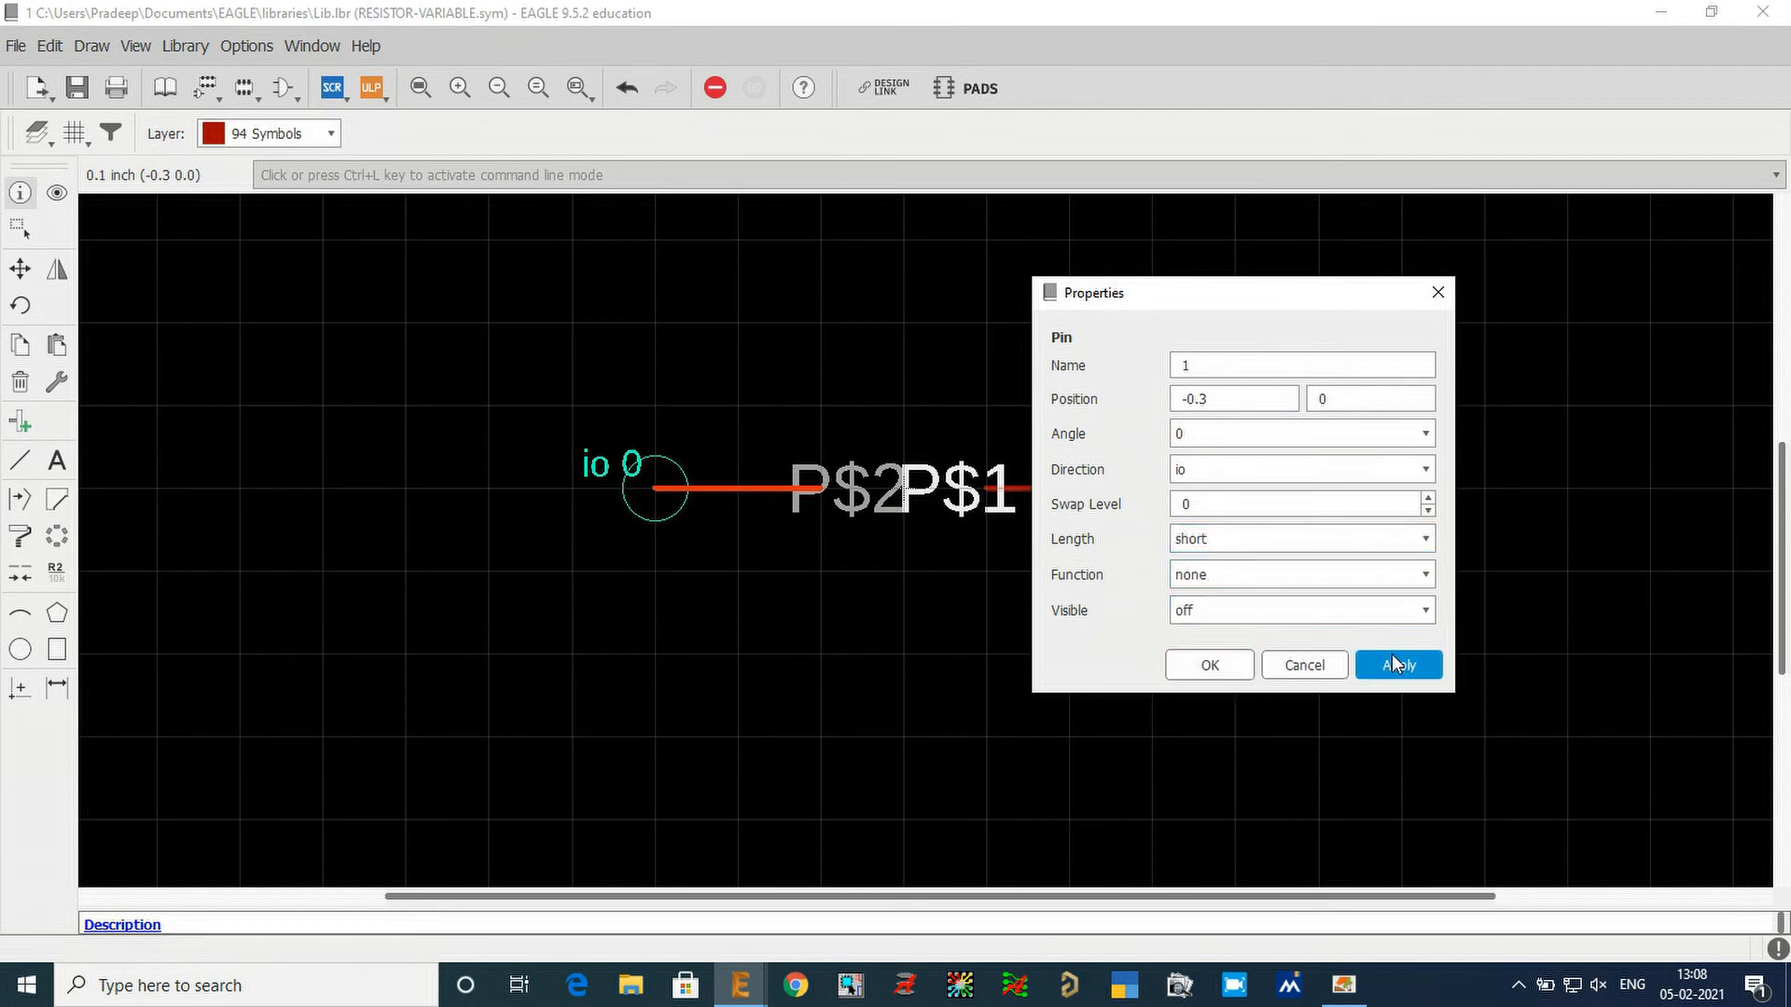
{"action": "left_click", "coordinate": [1393, 663]}
{"action": "left_click", "coordinate": [1274, 670]}
Rename the pin at (0.3 0) as 2 and set its length to short and visibility to off.
{"action": "left_click", "coordinate": [1154, 492]}
{"action": "left_click", "coordinate": [535, 364]}
{"action": "left_click_drag", "start_coordinate": [535, 365], "coordinate": [494, 366]}
{"action": "type", "text": "2"}
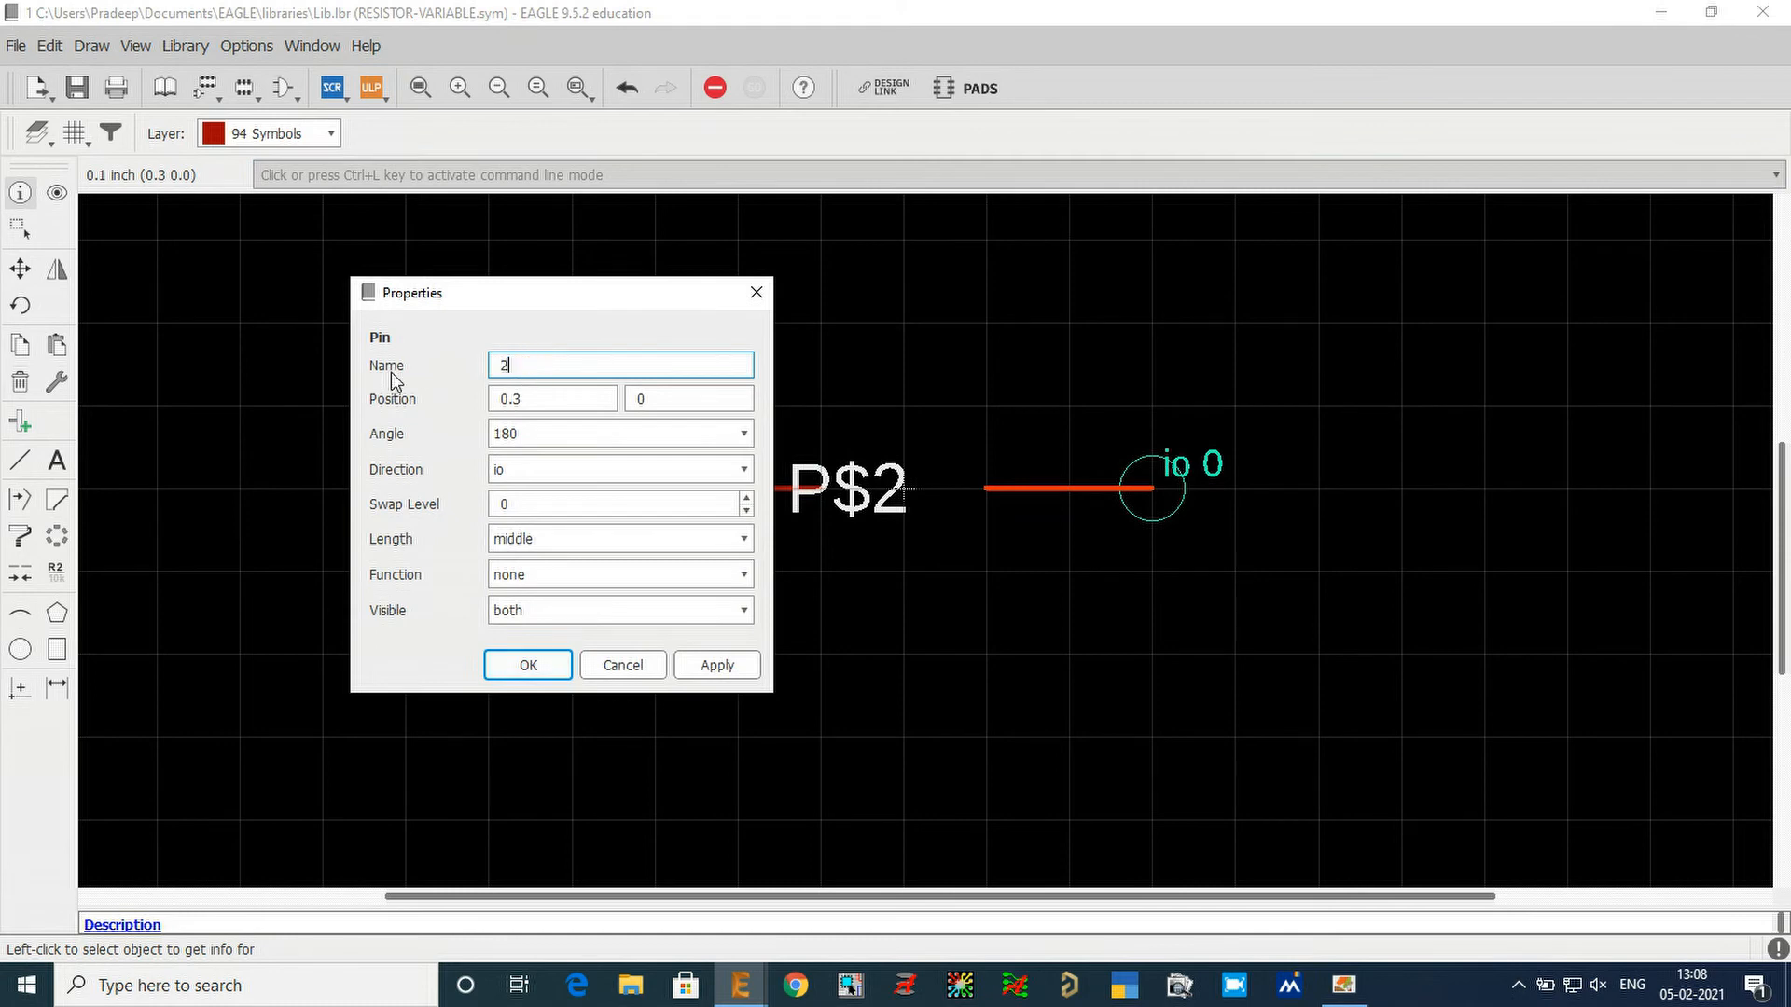
{"action": "left_click", "coordinate": [540, 541]}
{"action": "left_click", "coordinate": [546, 575]}
{"action": "left_click", "coordinate": [579, 611]}
{"action": "left_click", "coordinate": [564, 636]}
{"action": "left_click", "coordinate": [720, 674]}
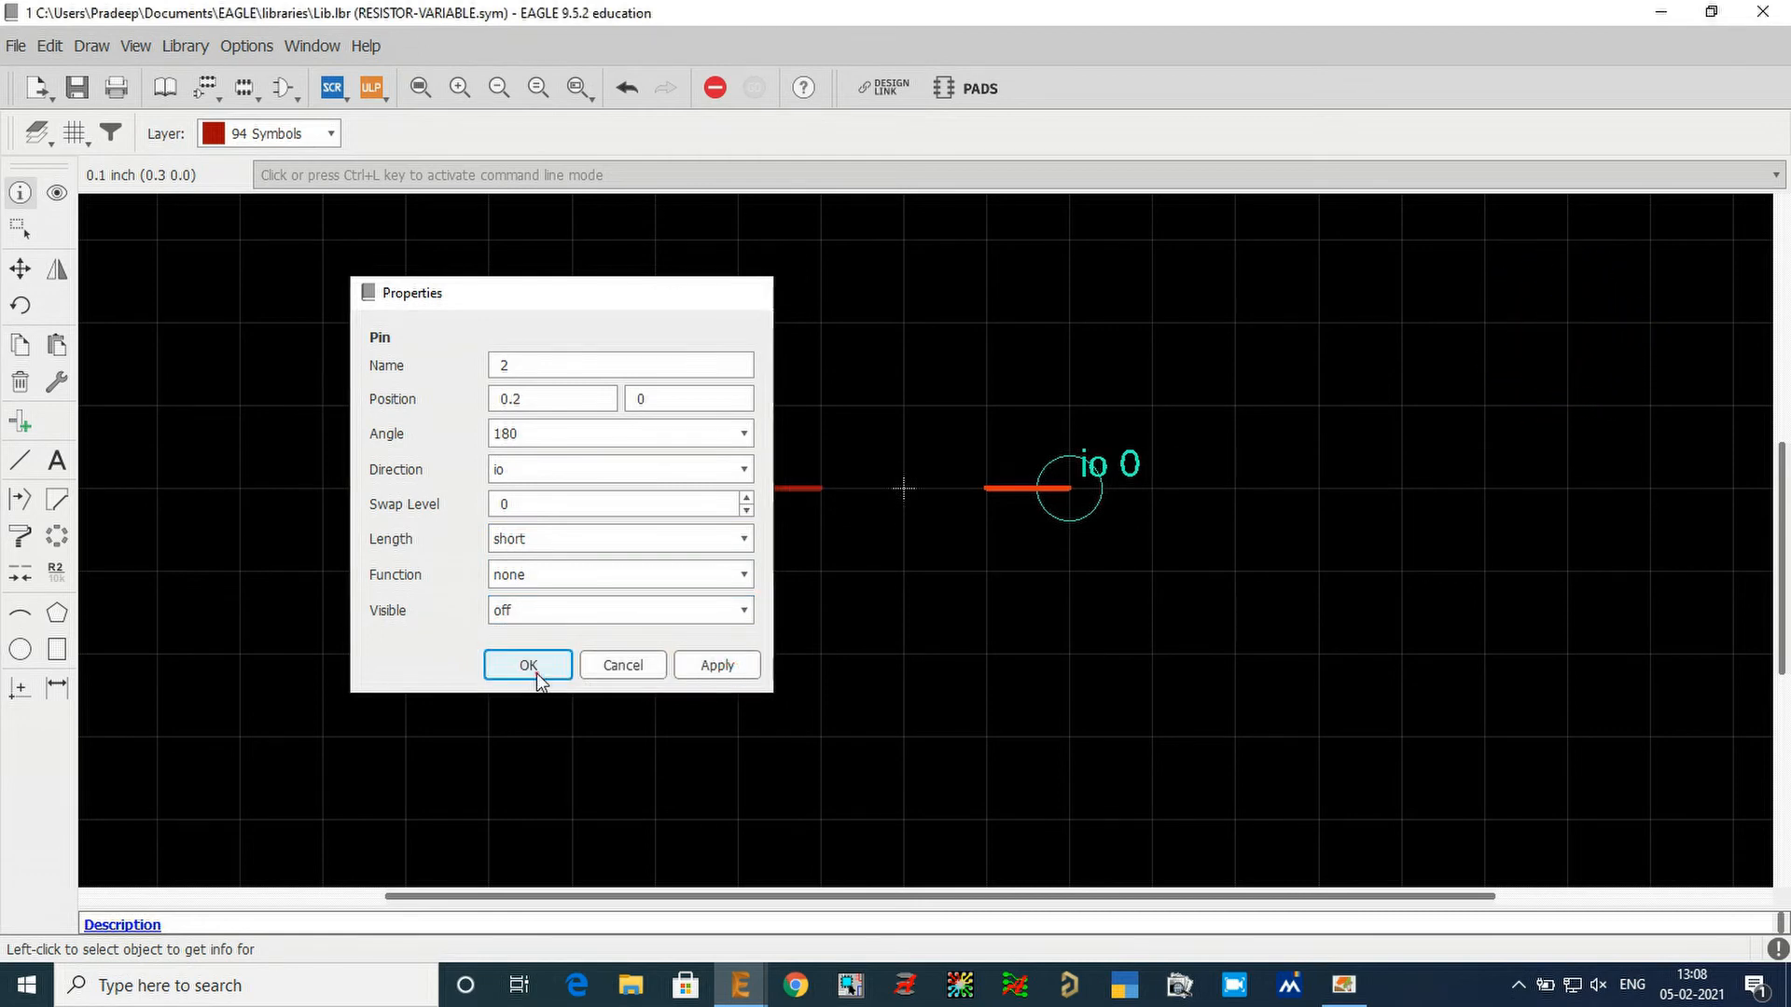
{"action": "left_click", "coordinate": [536, 672]}
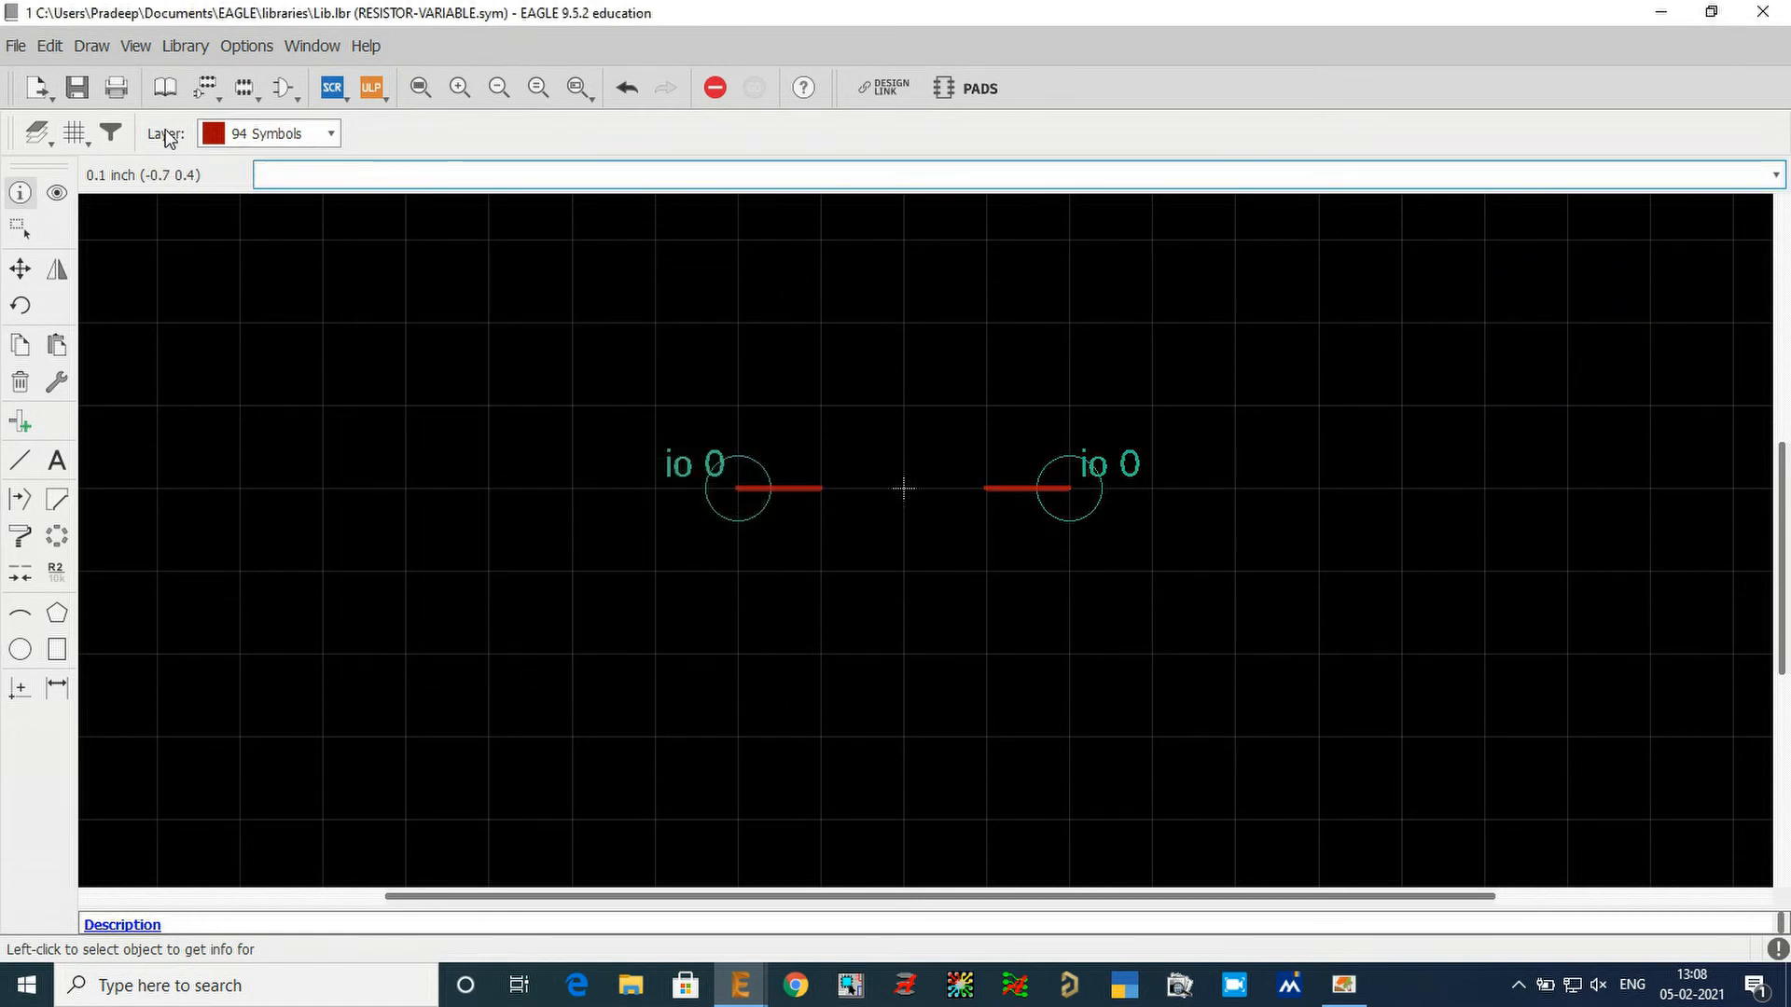
Set the symbol editor's grid size to 0.05 inch.
{"action": "left_click", "coordinate": [73, 133]}
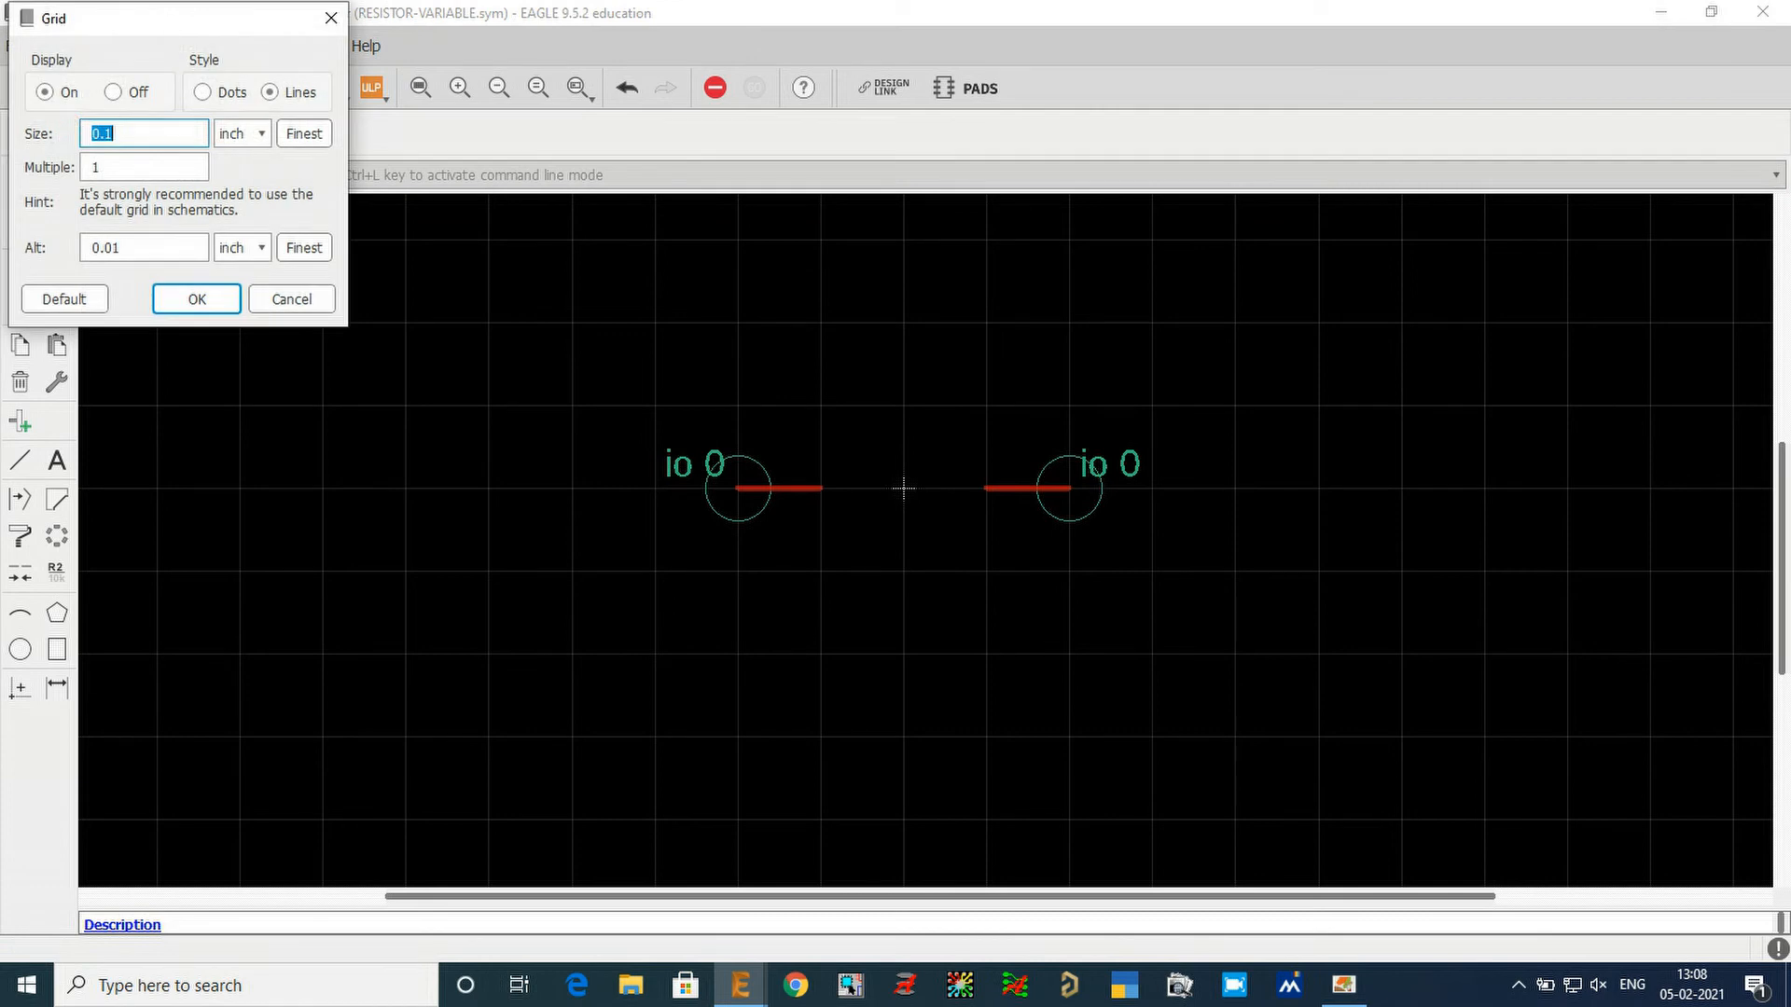
{"action": "left_click_drag", "start_coordinate": [172, 23], "coordinate": [372, 145]}
{"action": "left_click", "coordinate": [341, 259]}
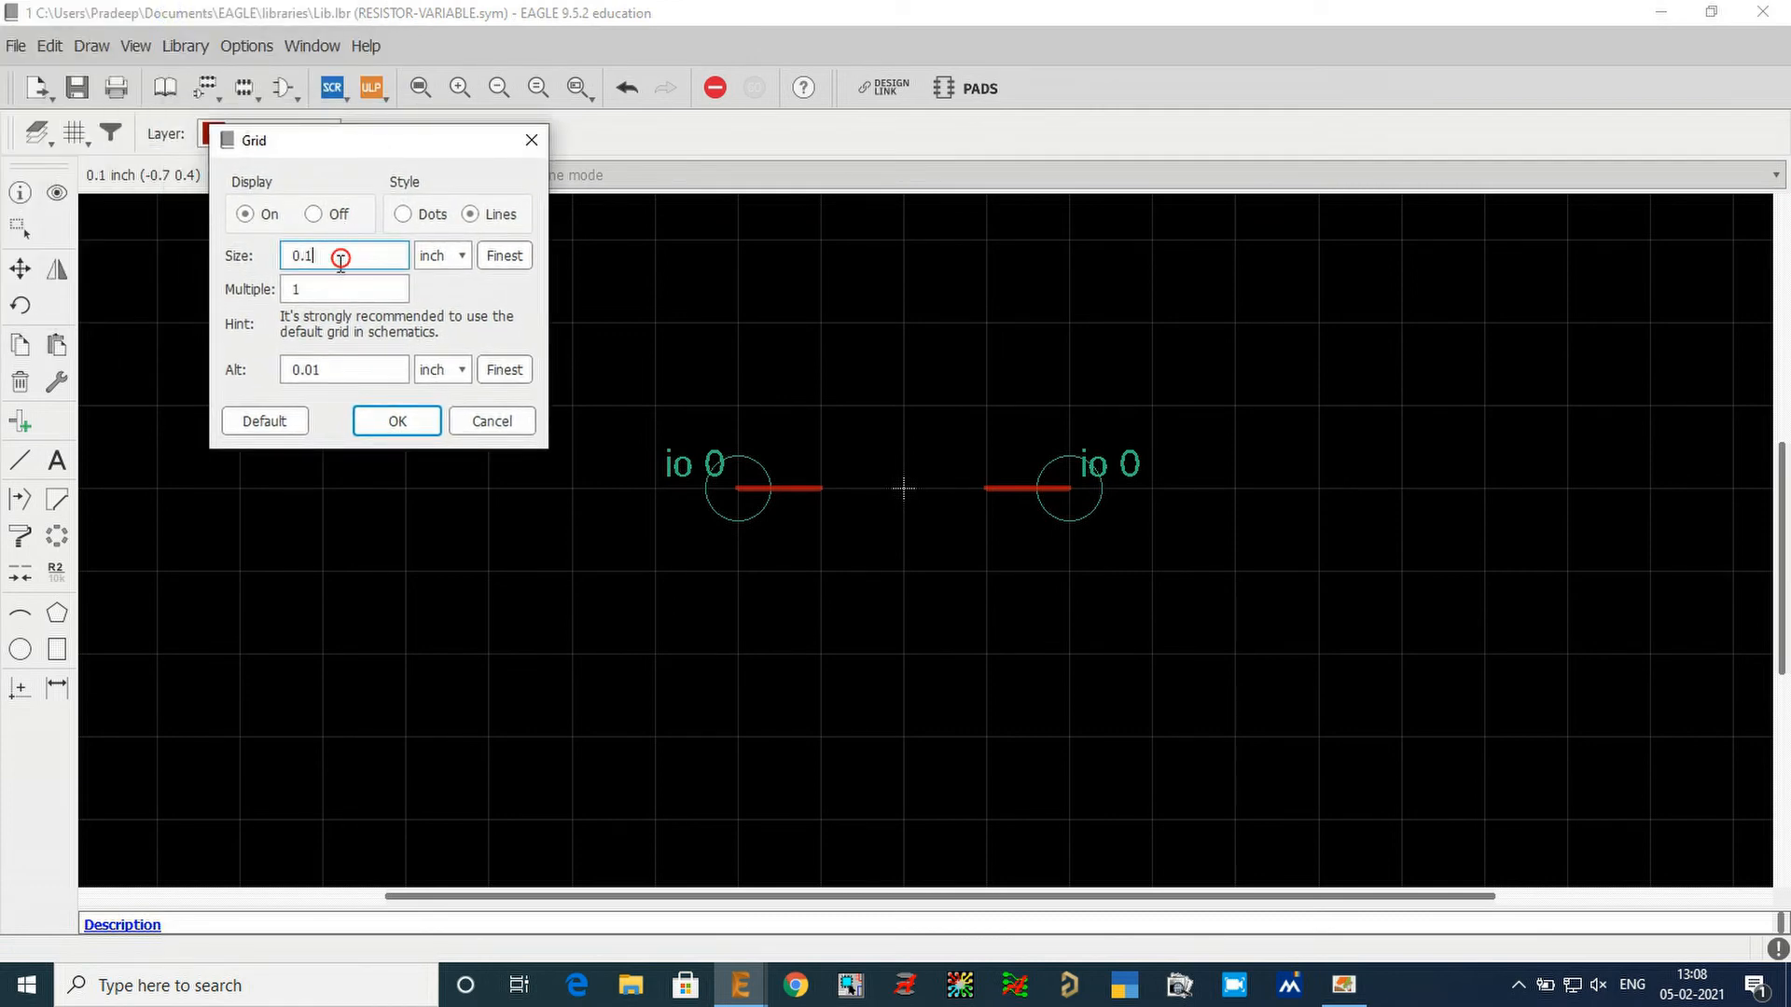
{"action": "key", "text": "Return"}
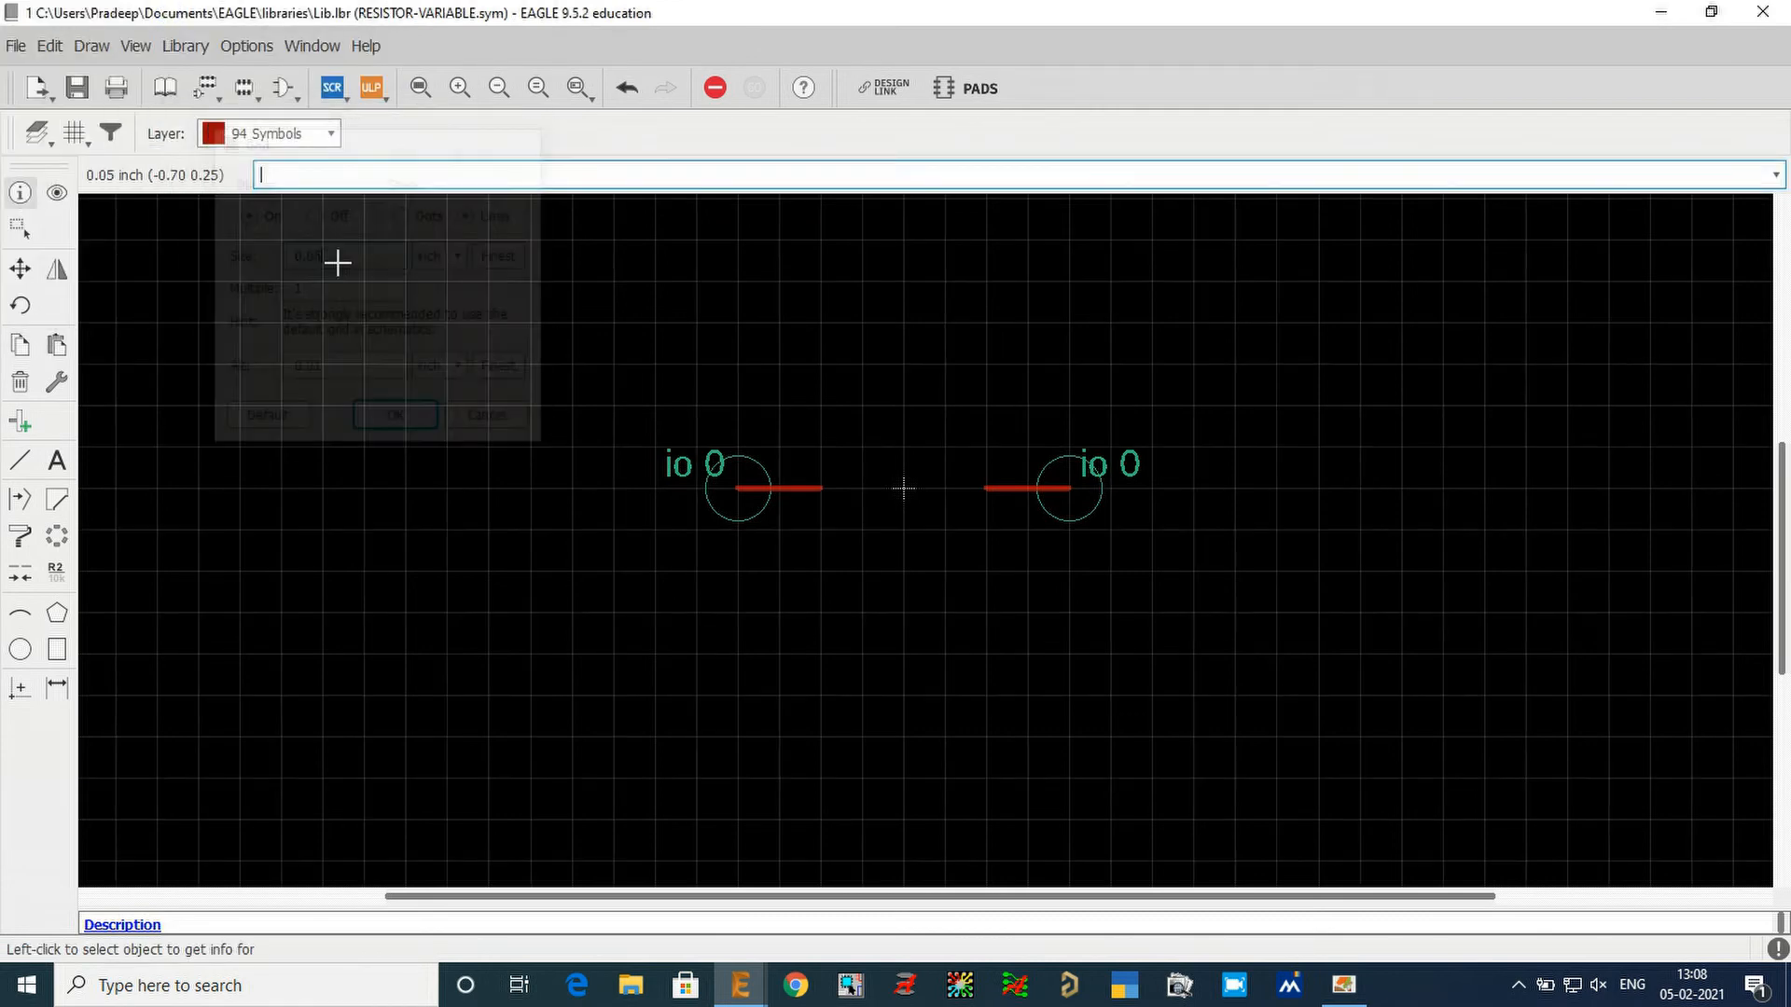
Draw a two-peak zigzag line of width 0.01 from (-0.1 0) to (0.1 0), with peaks at (-0.05 0.05) and (0.05 0.05).
{"action": "scroll", "coordinate": [1171, 515], "scroll_direction": "up", "scroll_amount": 5}
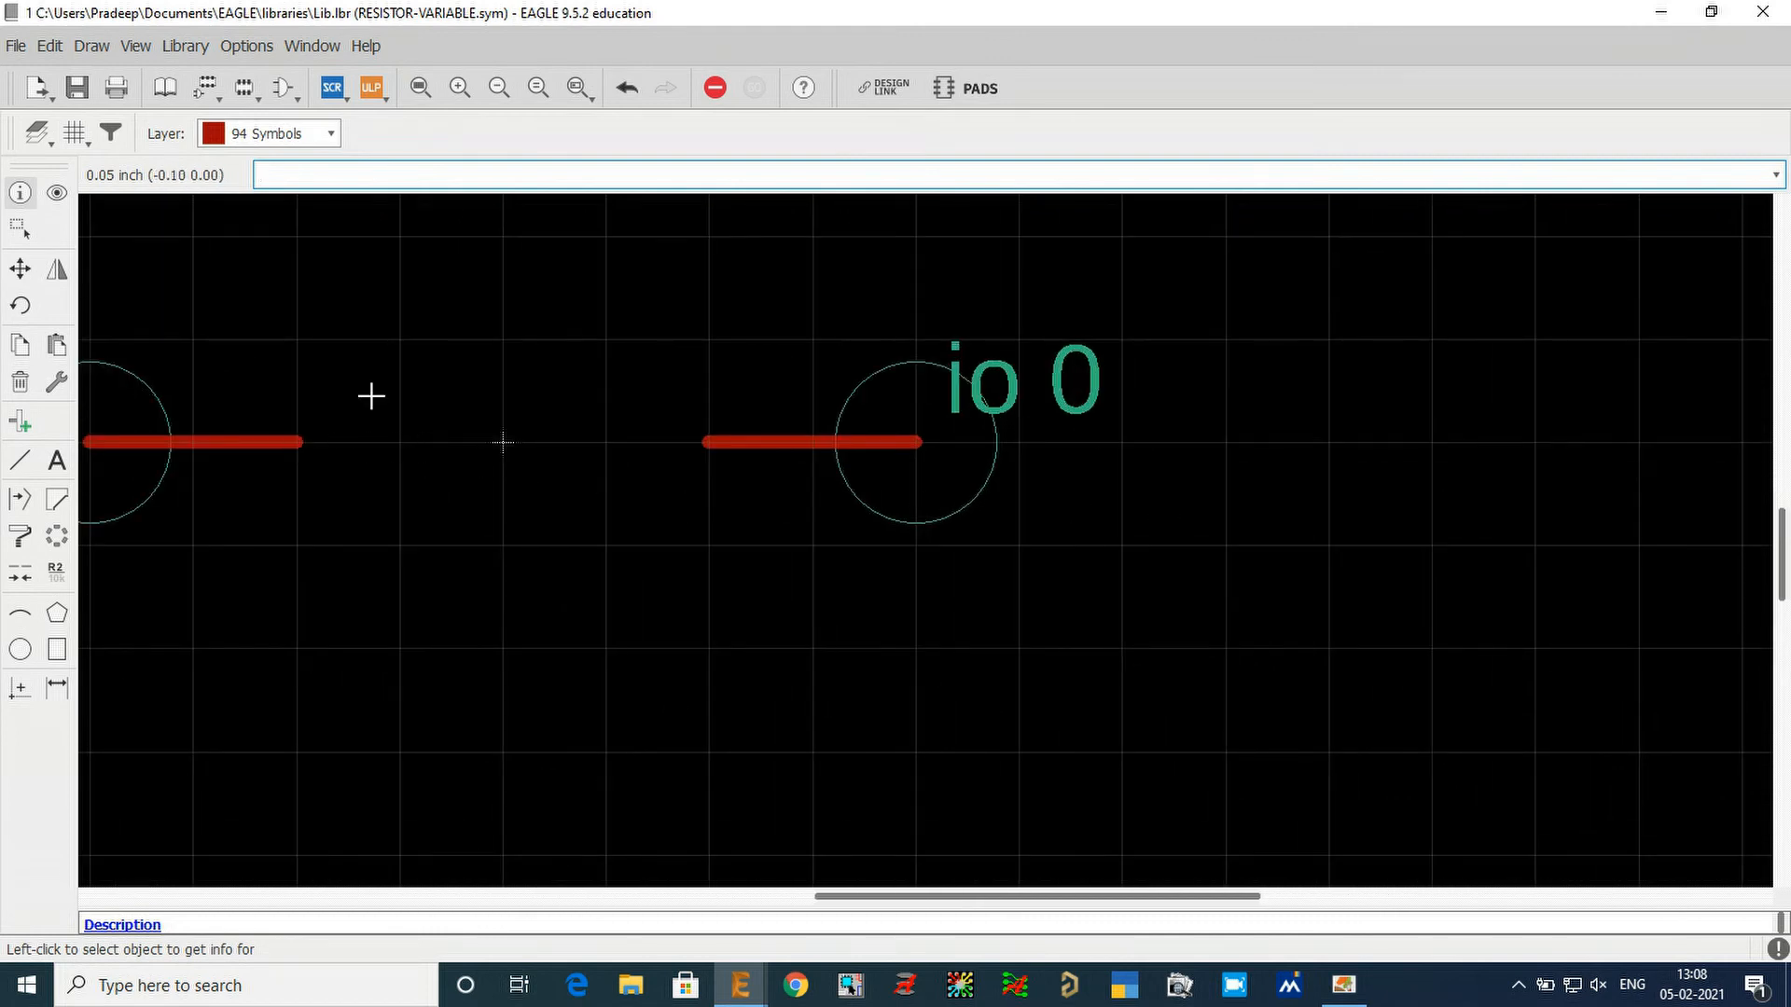
{"action": "left_click", "coordinate": [23, 466]}
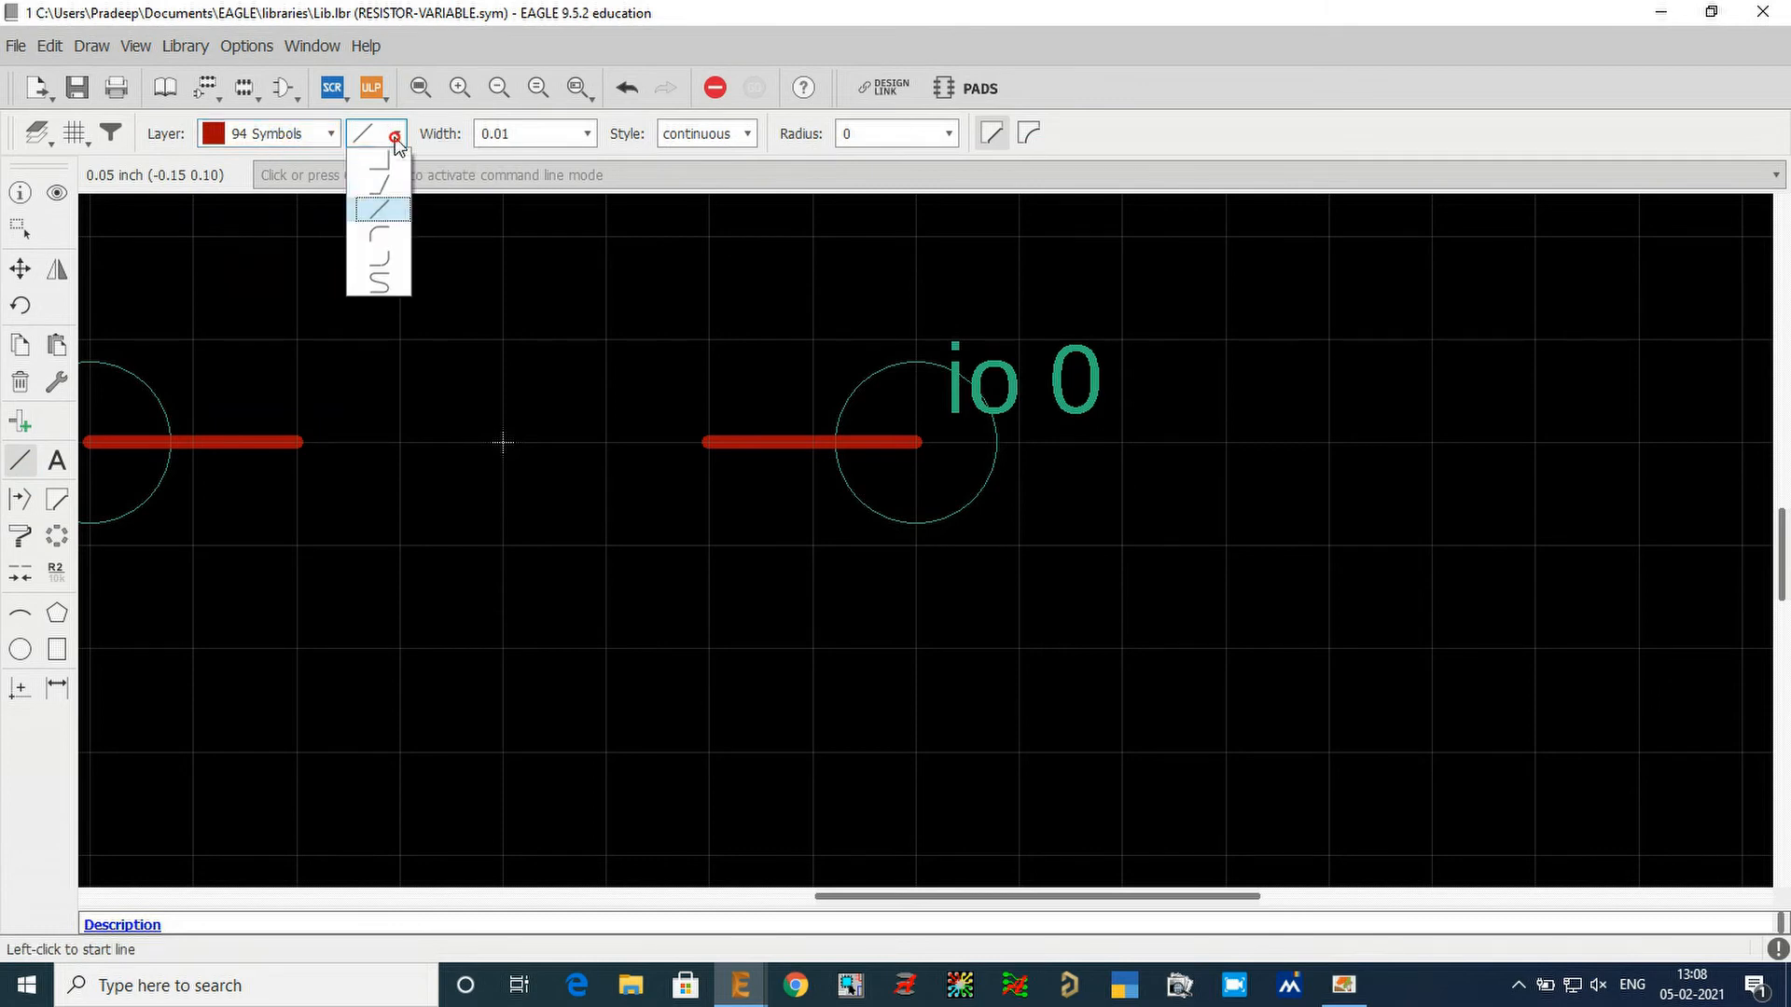
{"action": "left_click", "coordinate": [388, 201]}
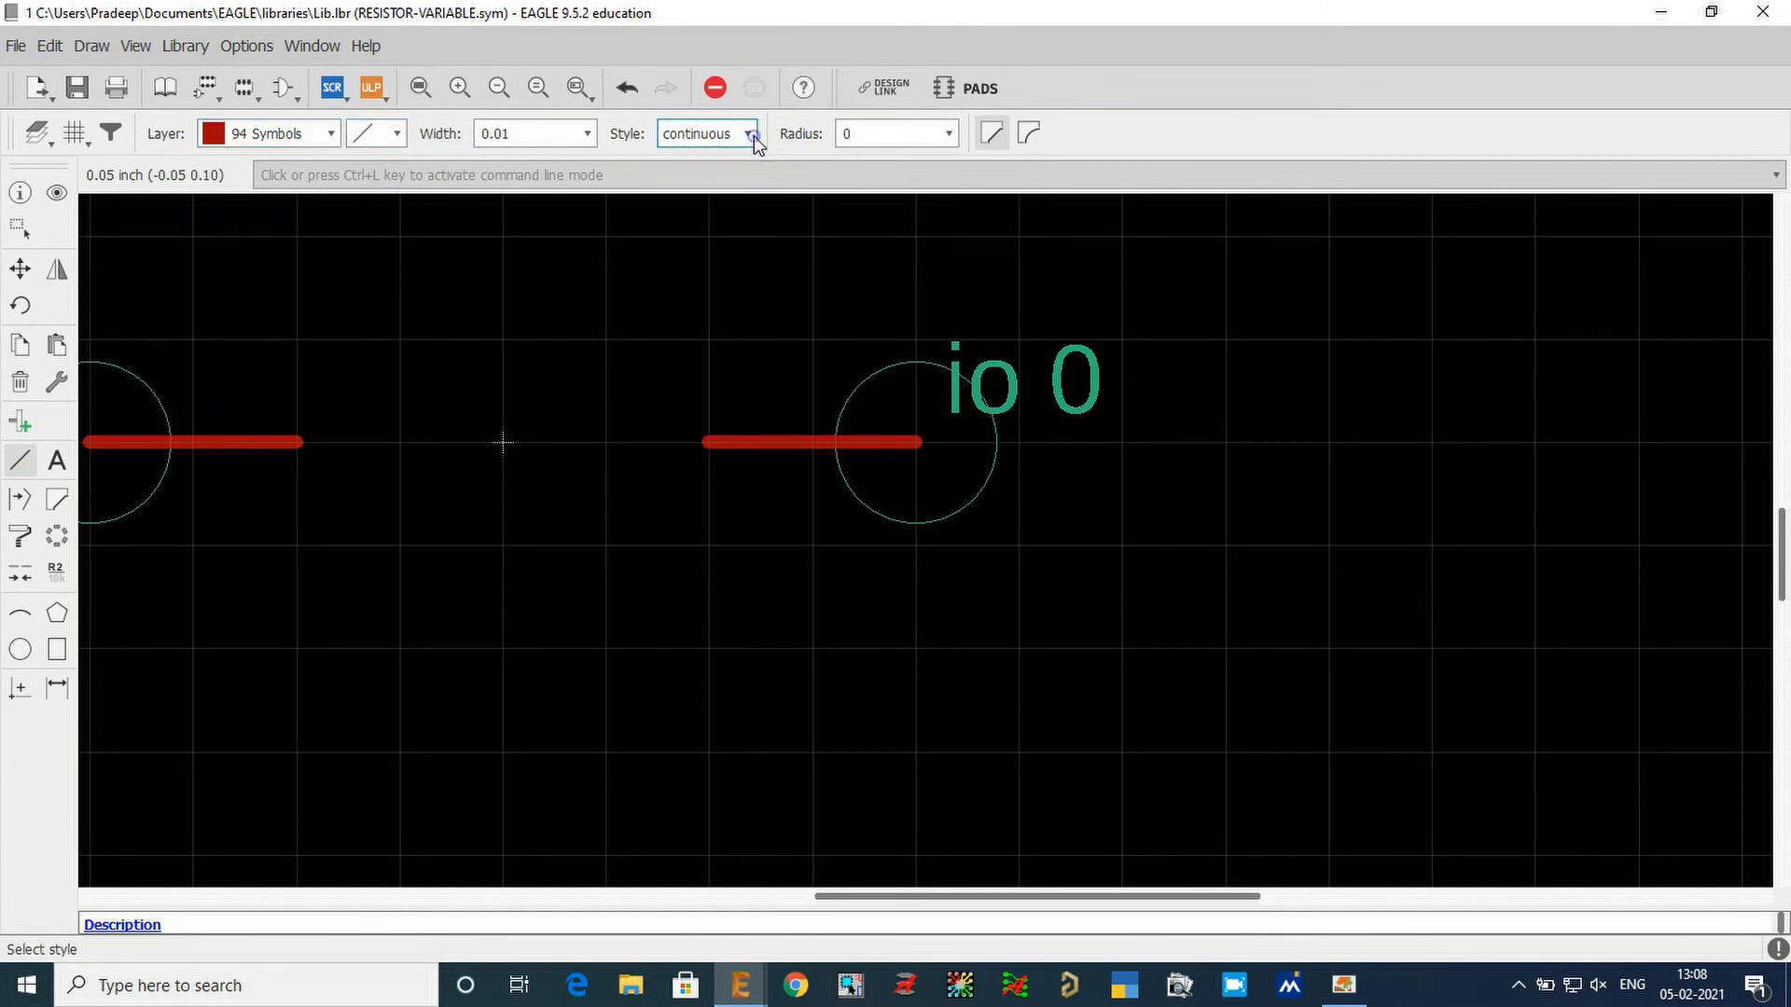
{"action": "left_click", "coordinate": [298, 441]}
{"action": "left_click", "coordinate": [399, 339]}
{"action": "left_click", "coordinate": [503, 441]}
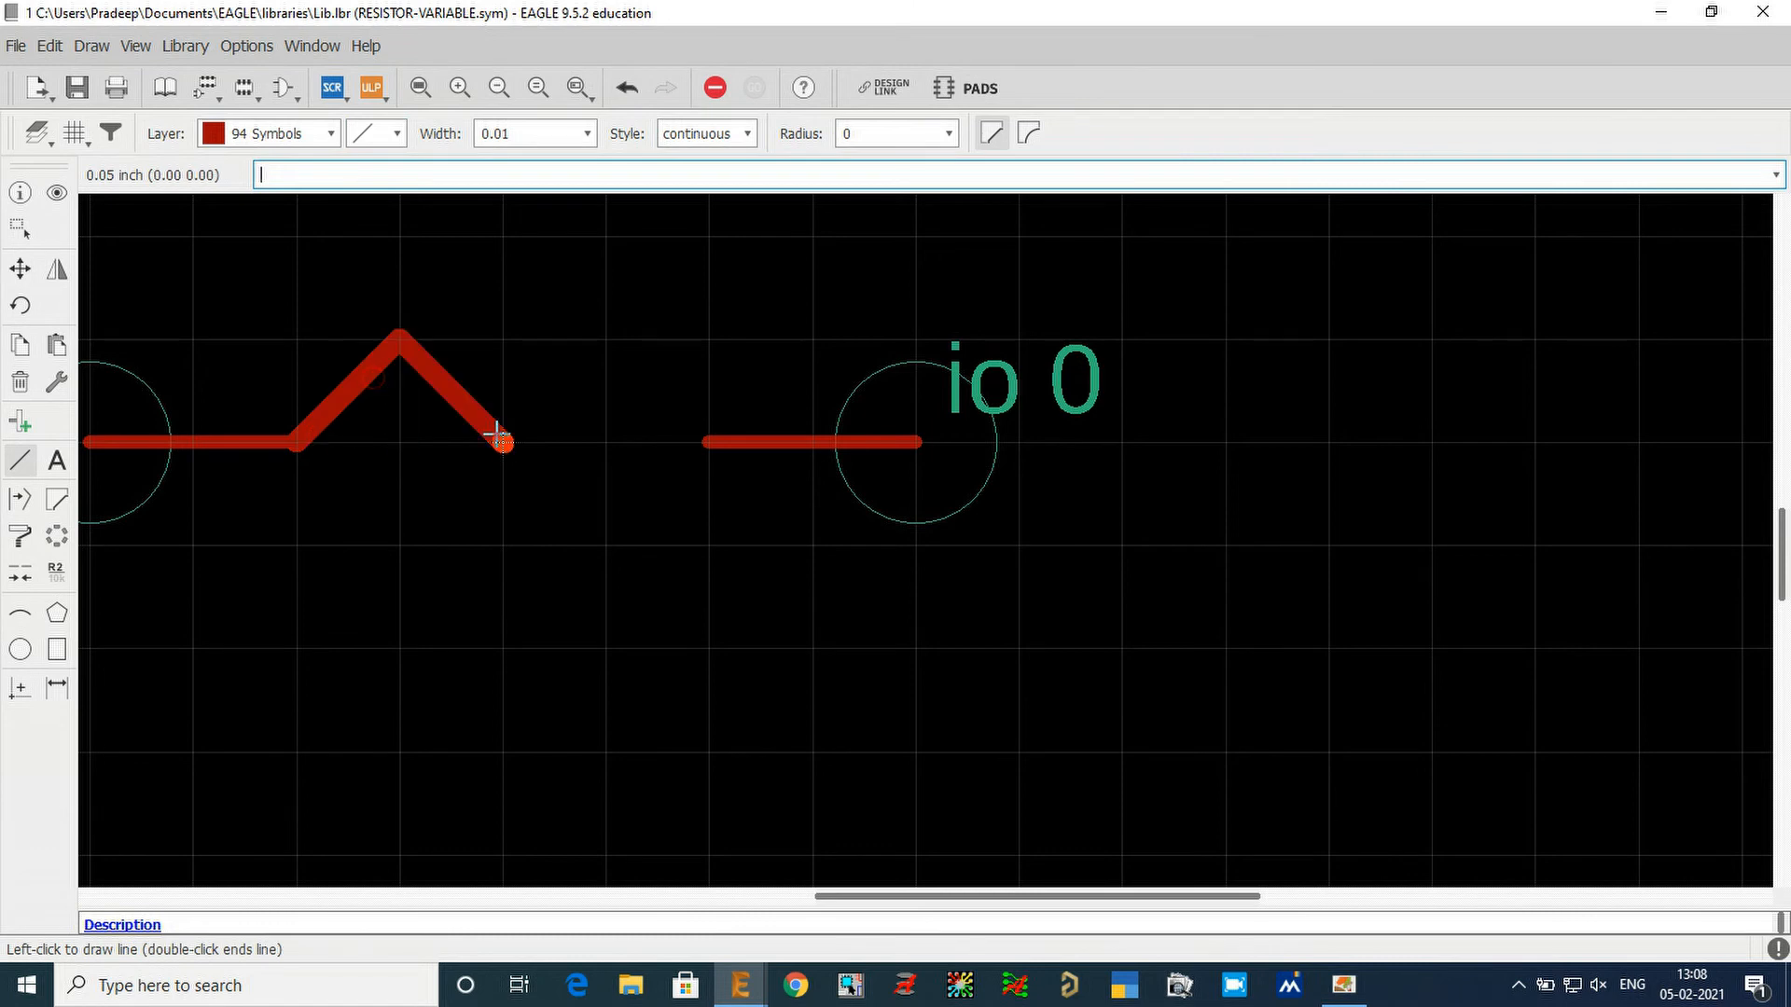
{"action": "left_click", "coordinate": [605, 339]}
{"action": "double_click", "coordinate": [679, 423]}
{"action": "scroll", "coordinate": [1535, 308], "scroll_direction": "down", "scroll_amount": 2}
{"action": "scroll", "coordinate": [1107, 326], "scroll_direction": "up", "scroll_amount": 2}
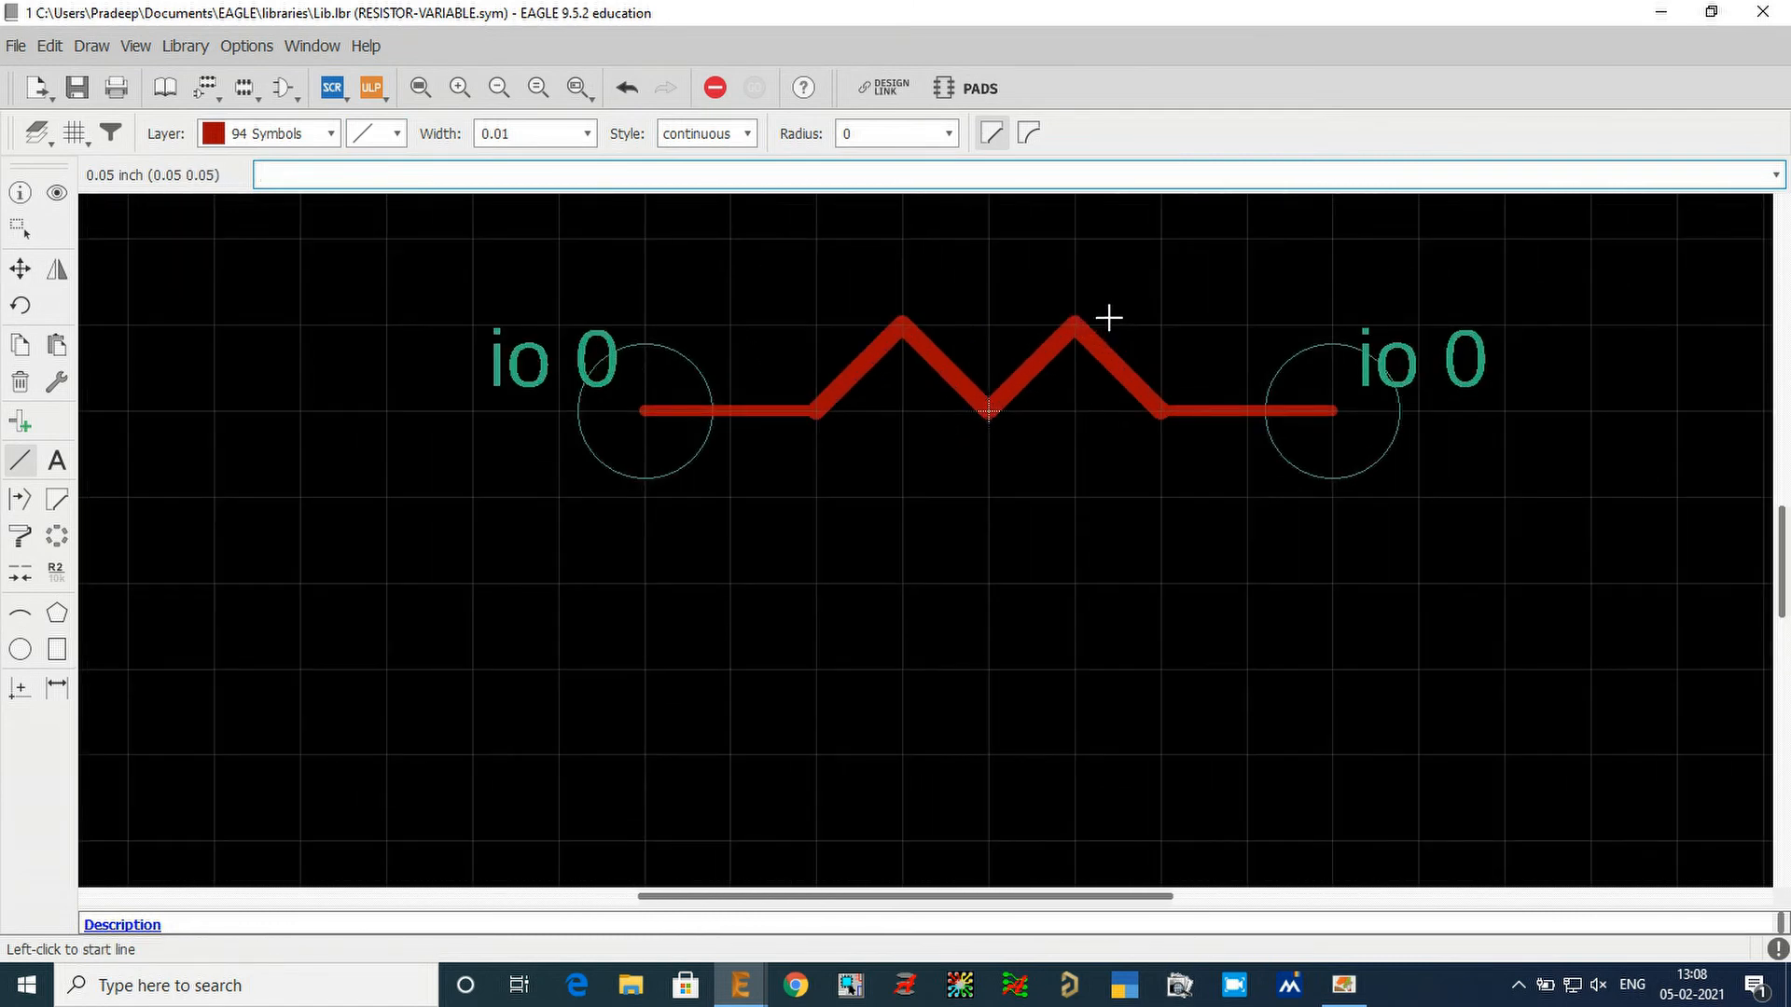
With the grid size at 0.1 inch, move pin 1 to (-0.3 0) and pin 2 to (0.3 0).
{"action": "left_click", "coordinate": [19, 269]}
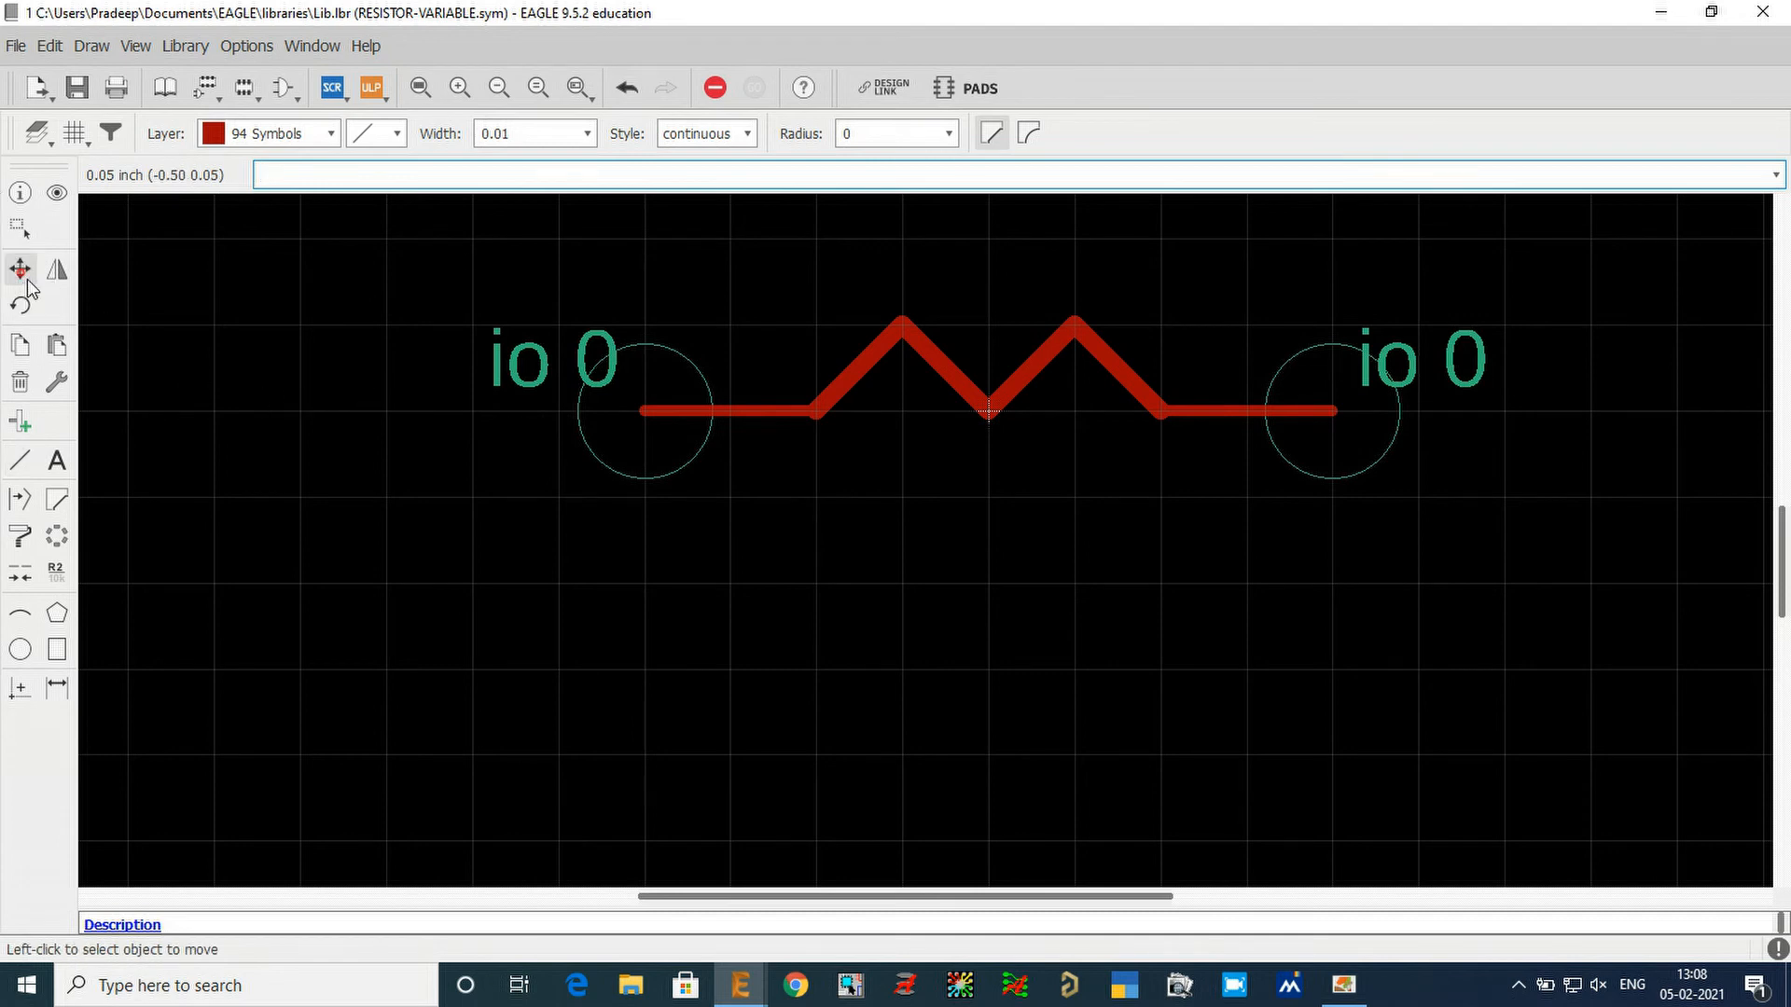
{"action": "left_click", "coordinate": [65, 138]}
{"action": "type", "text": "0.1"}
{"action": "key", "text": "Return"}
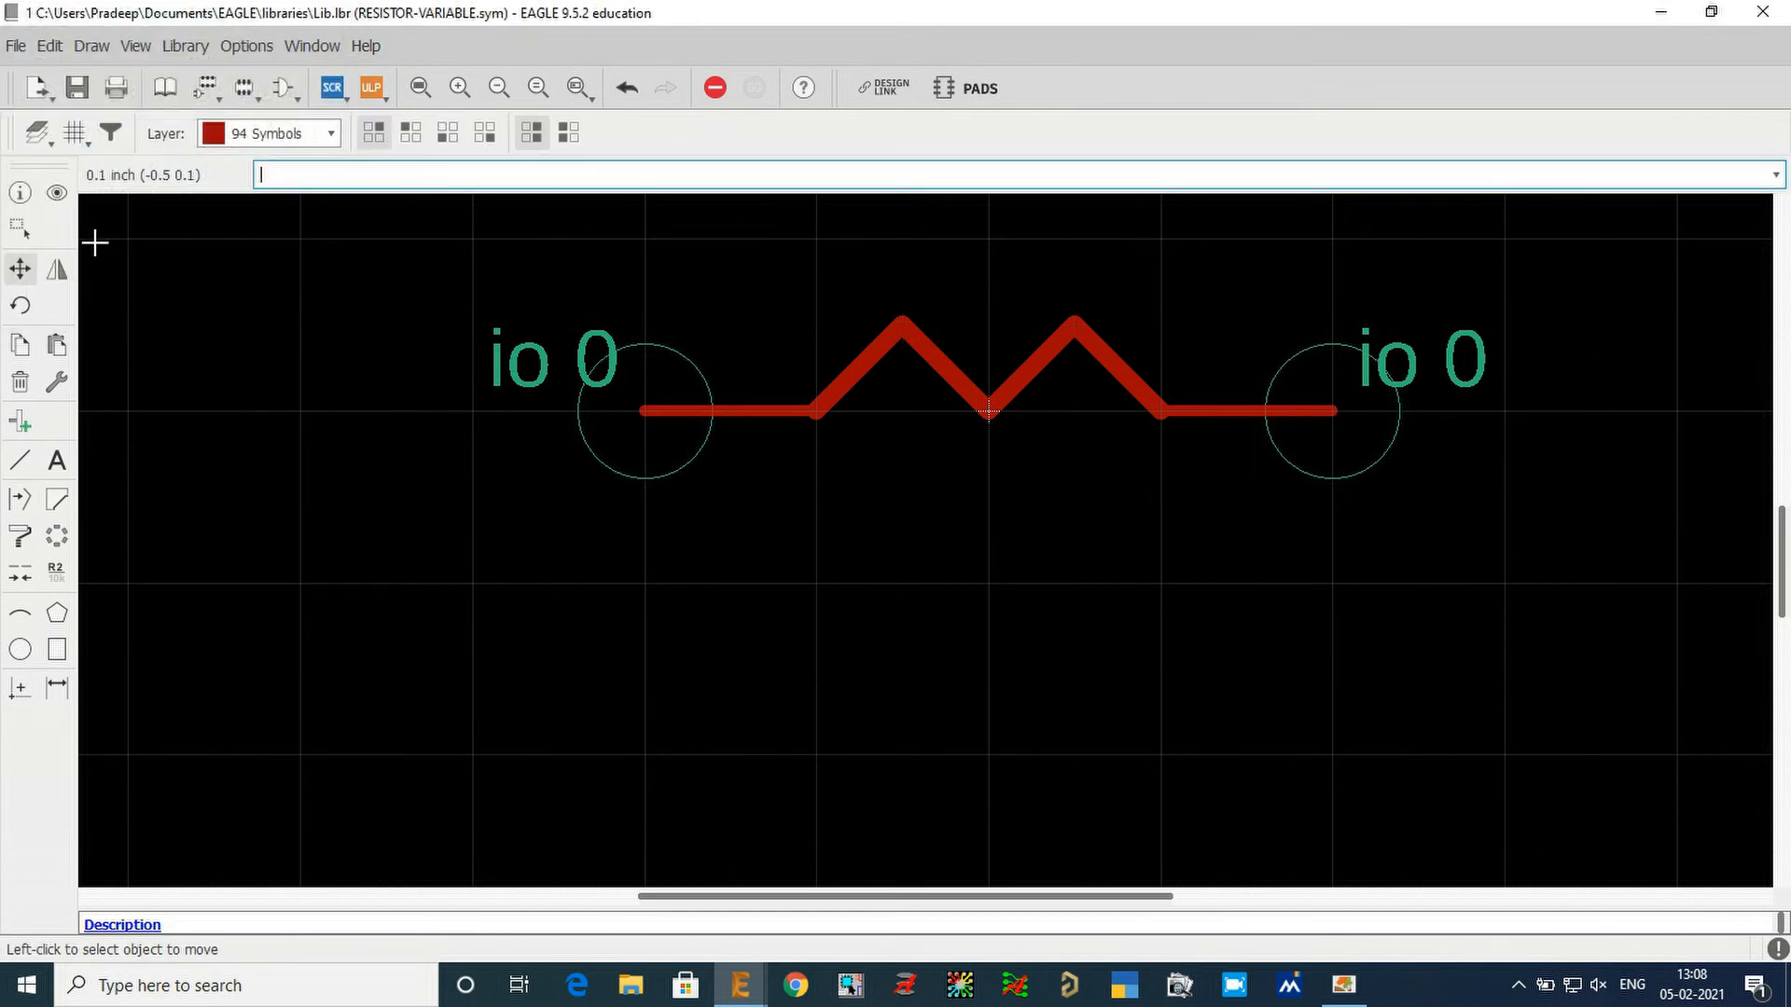
{"action": "left_click", "coordinate": [651, 409]}
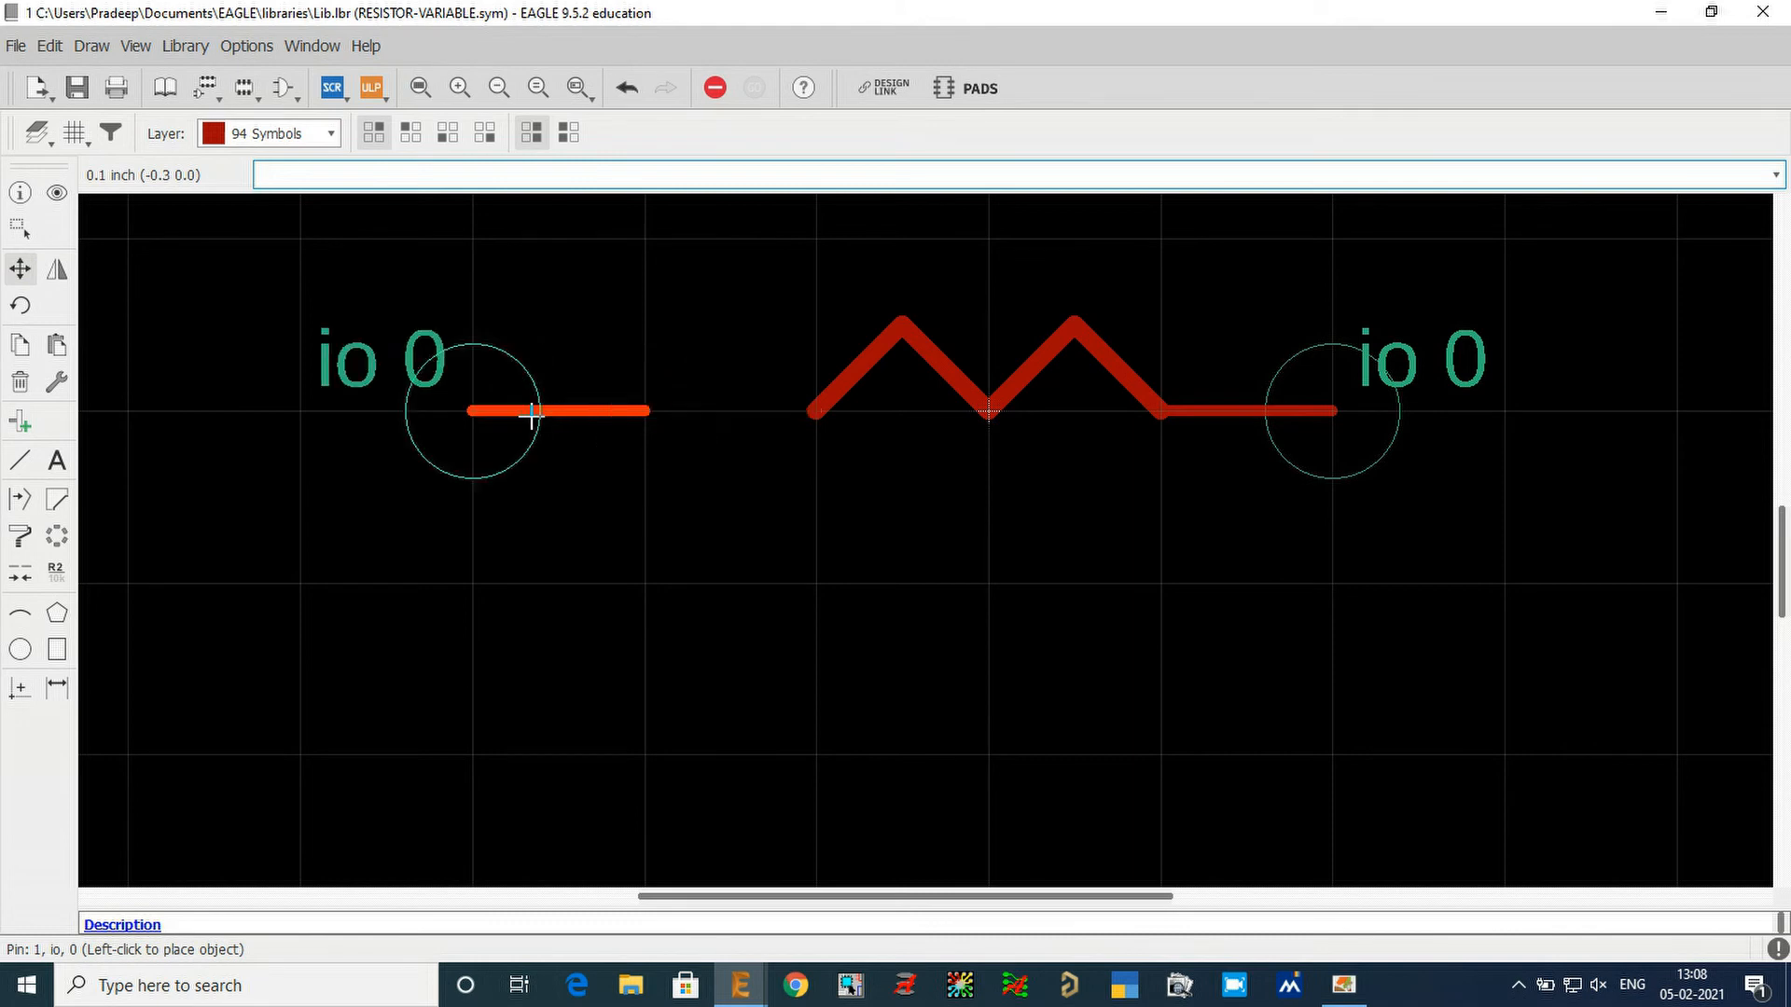
{"action": "left_click", "coordinate": [550, 415]}
{"action": "left_click", "coordinate": [1337, 414]}
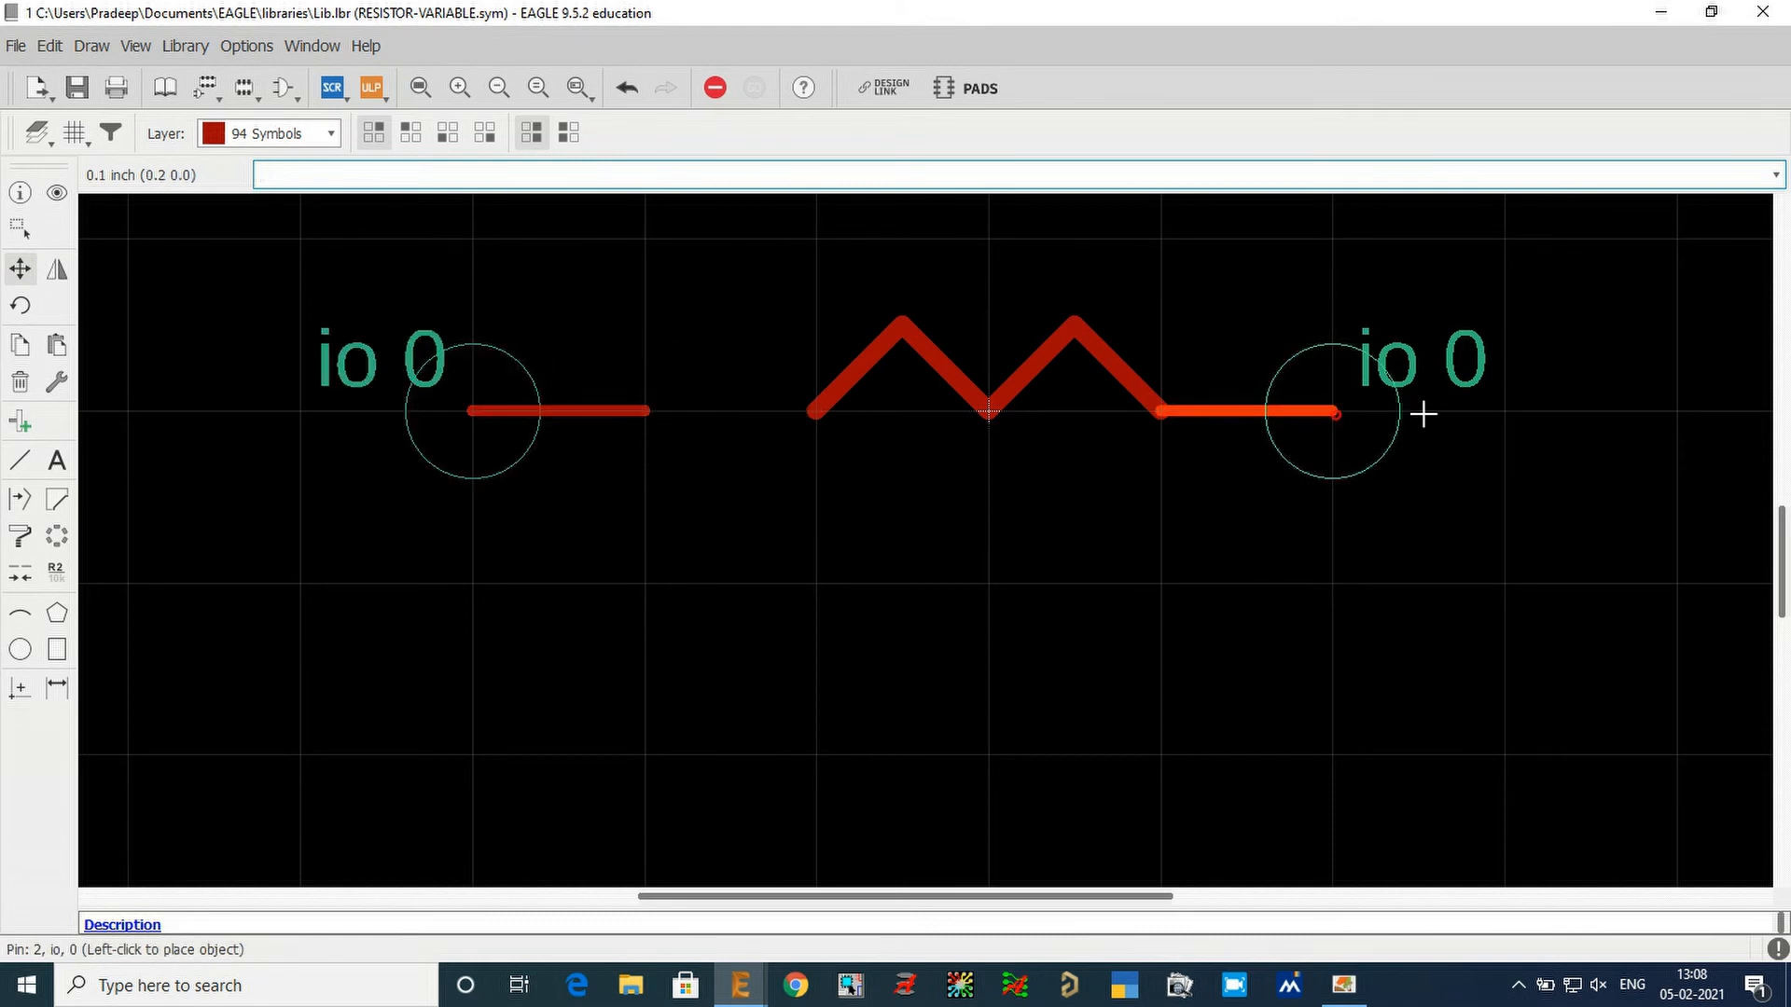
{"action": "left_click", "coordinate": [1481, 414]}
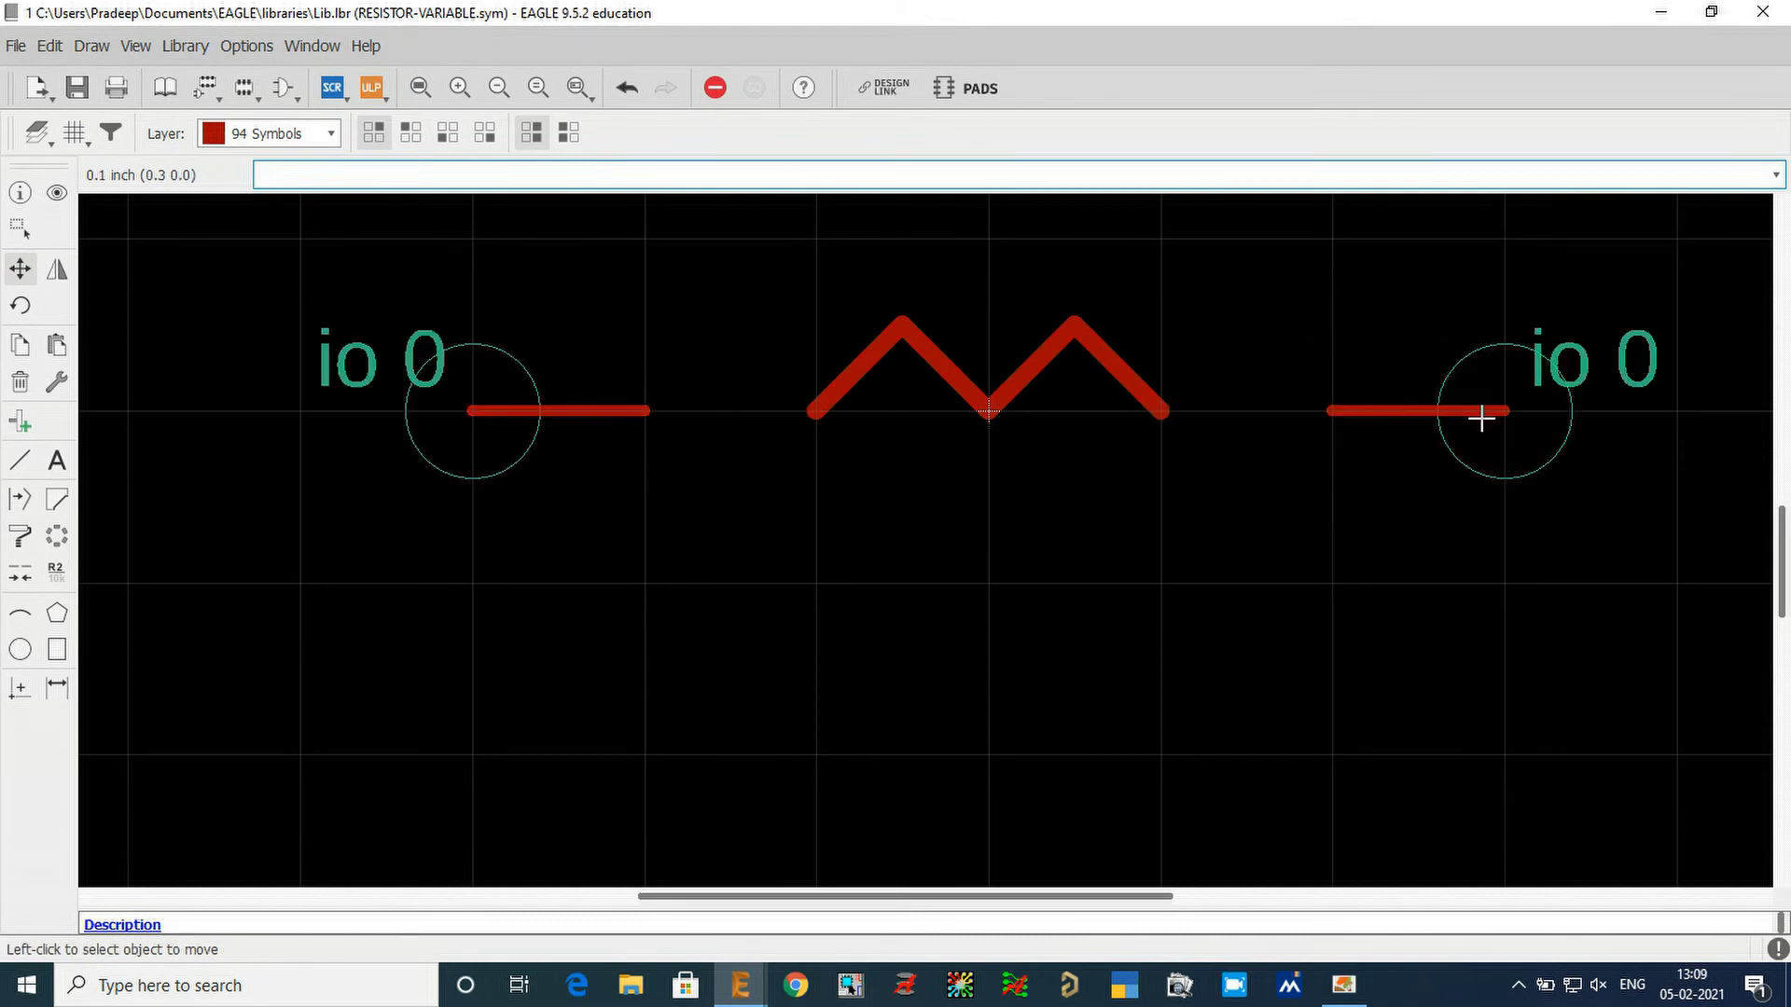
On a 0.05 inch grid, draw one more zigzag peak at each end of the resistor body to join it to the pins.
{"action": "left_click", "coordinate": [74, 133]}
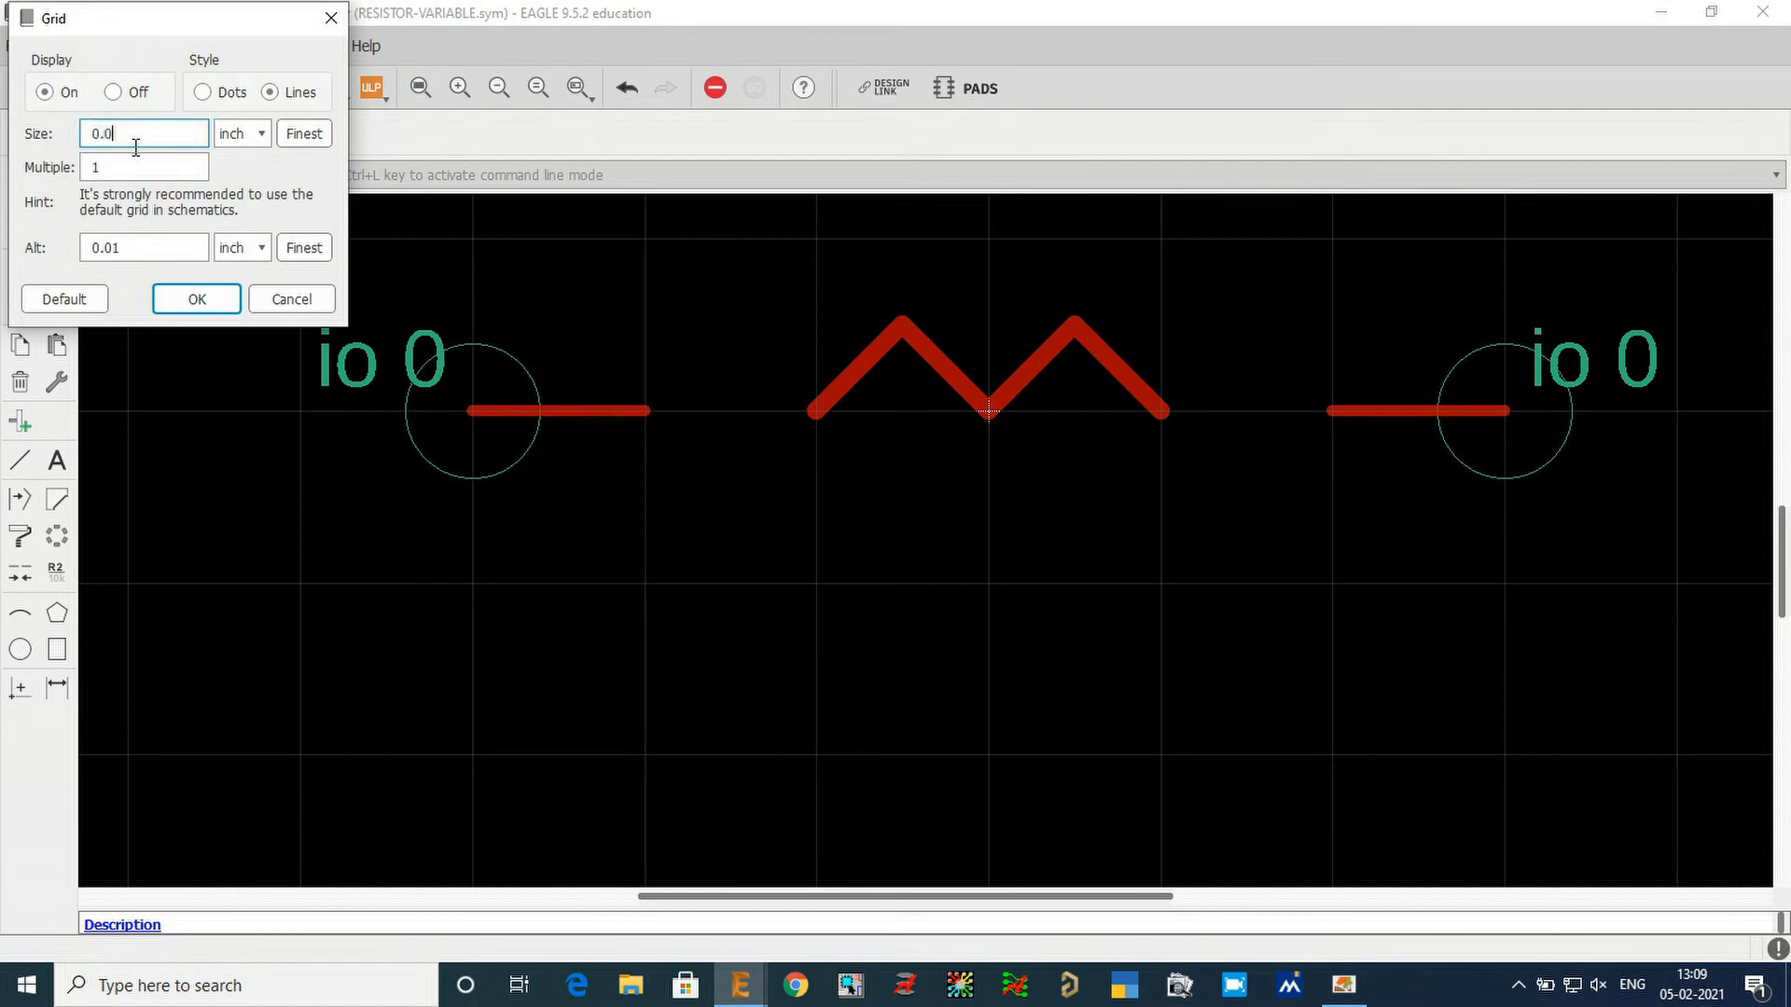
{"action": "type", "text": "0.05"}
{"action": "key", "text": "Return"}
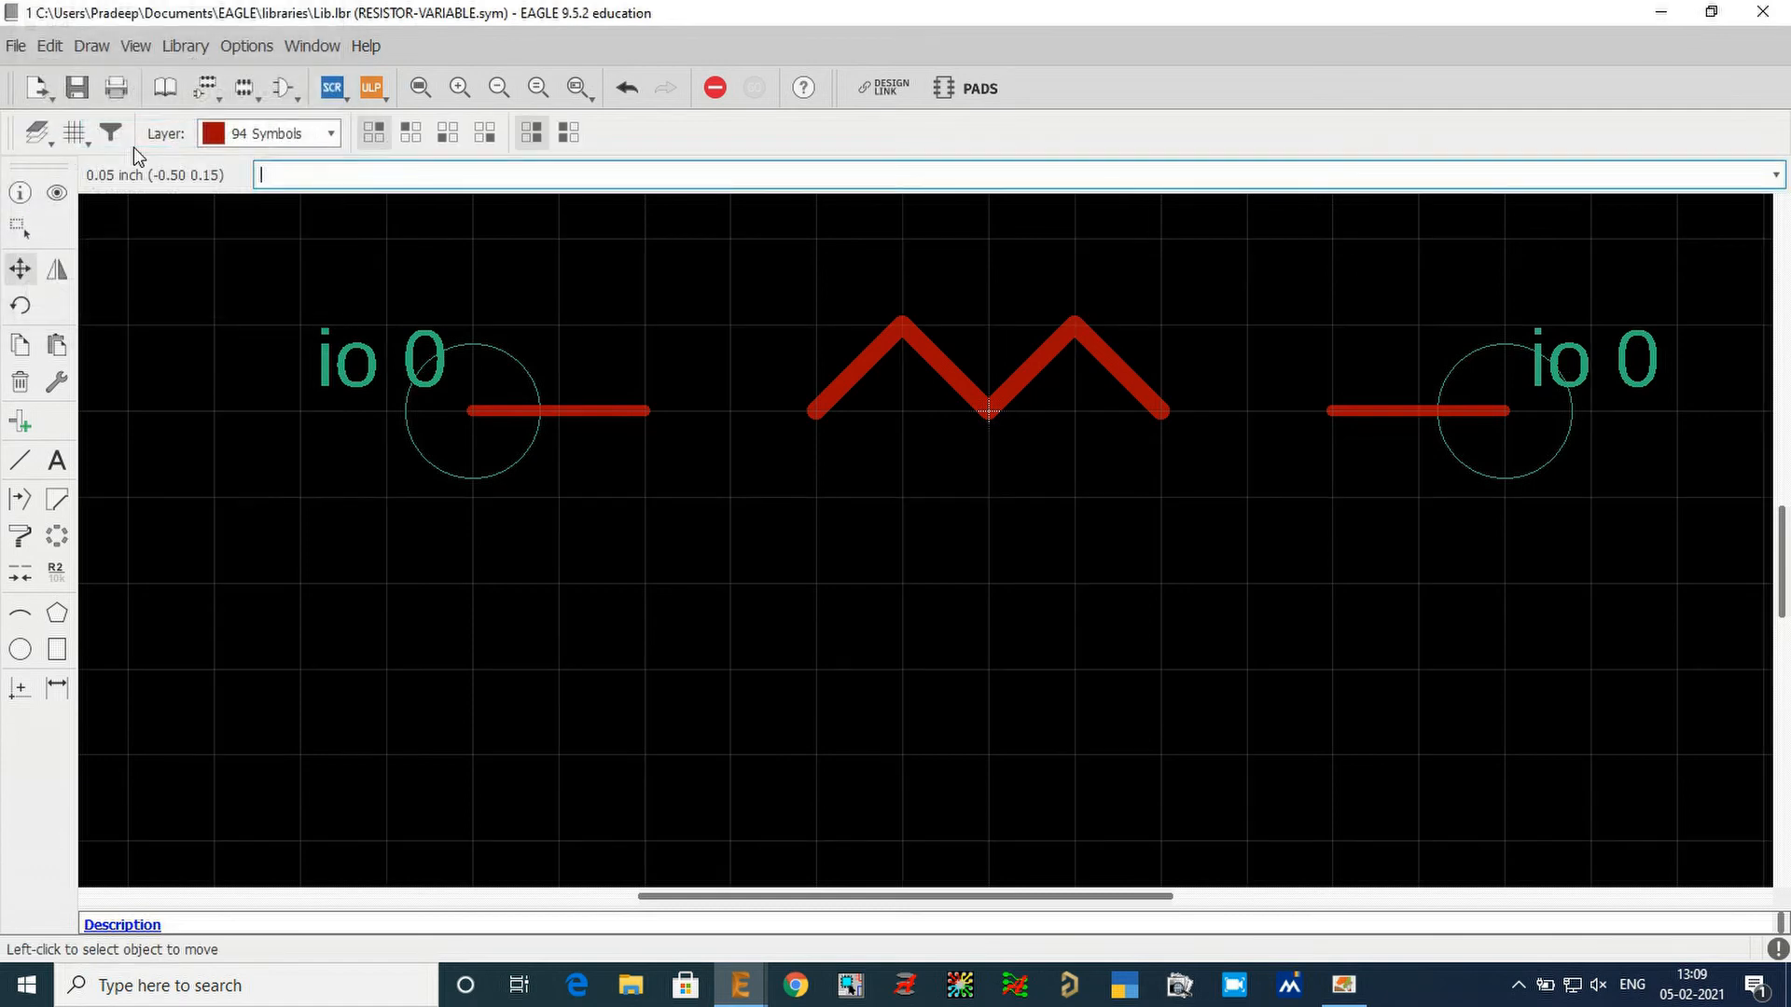
{"action": "left_click", "coordinate": [20, 460]}
{"action": "left_click", "coordinate": [648, 409]}
{"action": "left_click", "coordinate": [729, 324]}
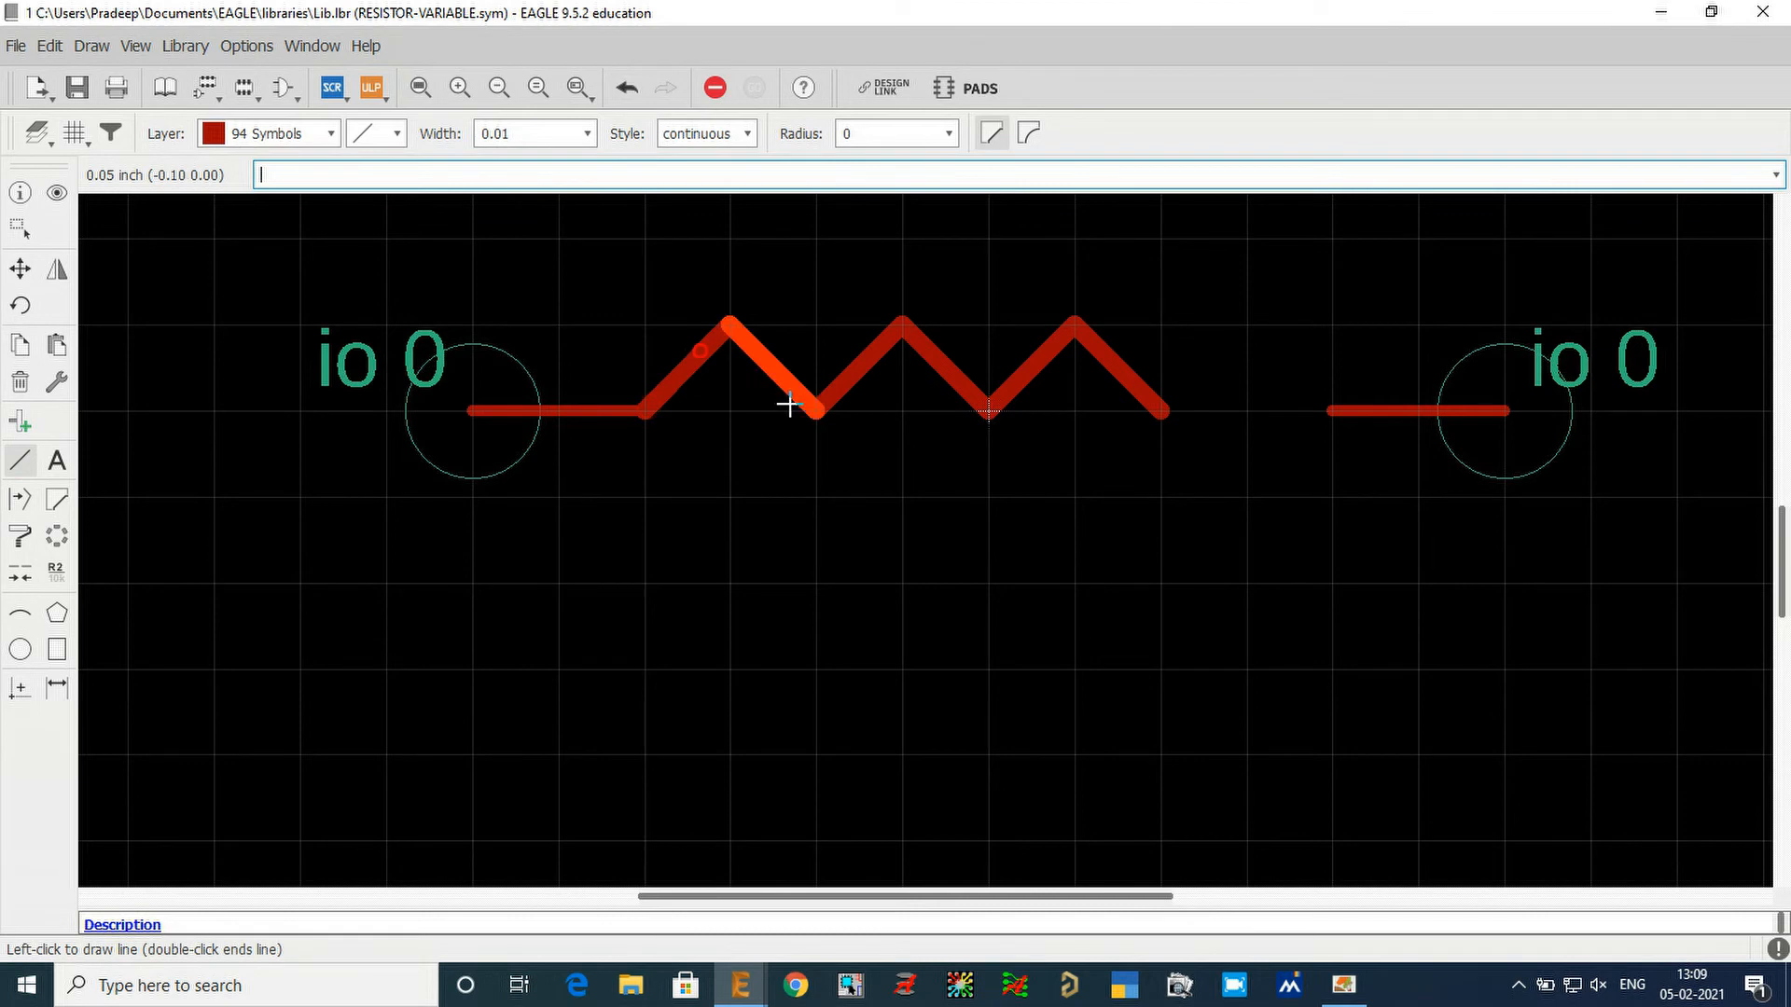
{"action": "double_click", "coordinate": [790, 403]}
{"action": "left_click", "coordinate": [1164, 410]}
{"action": "left_click", "coordinate": [1248, 323]}
{"action": "double_click", "coordinate": [1334, 410]}
{"action": "scroll", "coordinate": [663, 500], "scroll_direction": "down", "scroll_amount": 1}
{"action": "scroll", "coordinate": [615, 625], "scroll_direction": "down", "scroll_amount": 2}
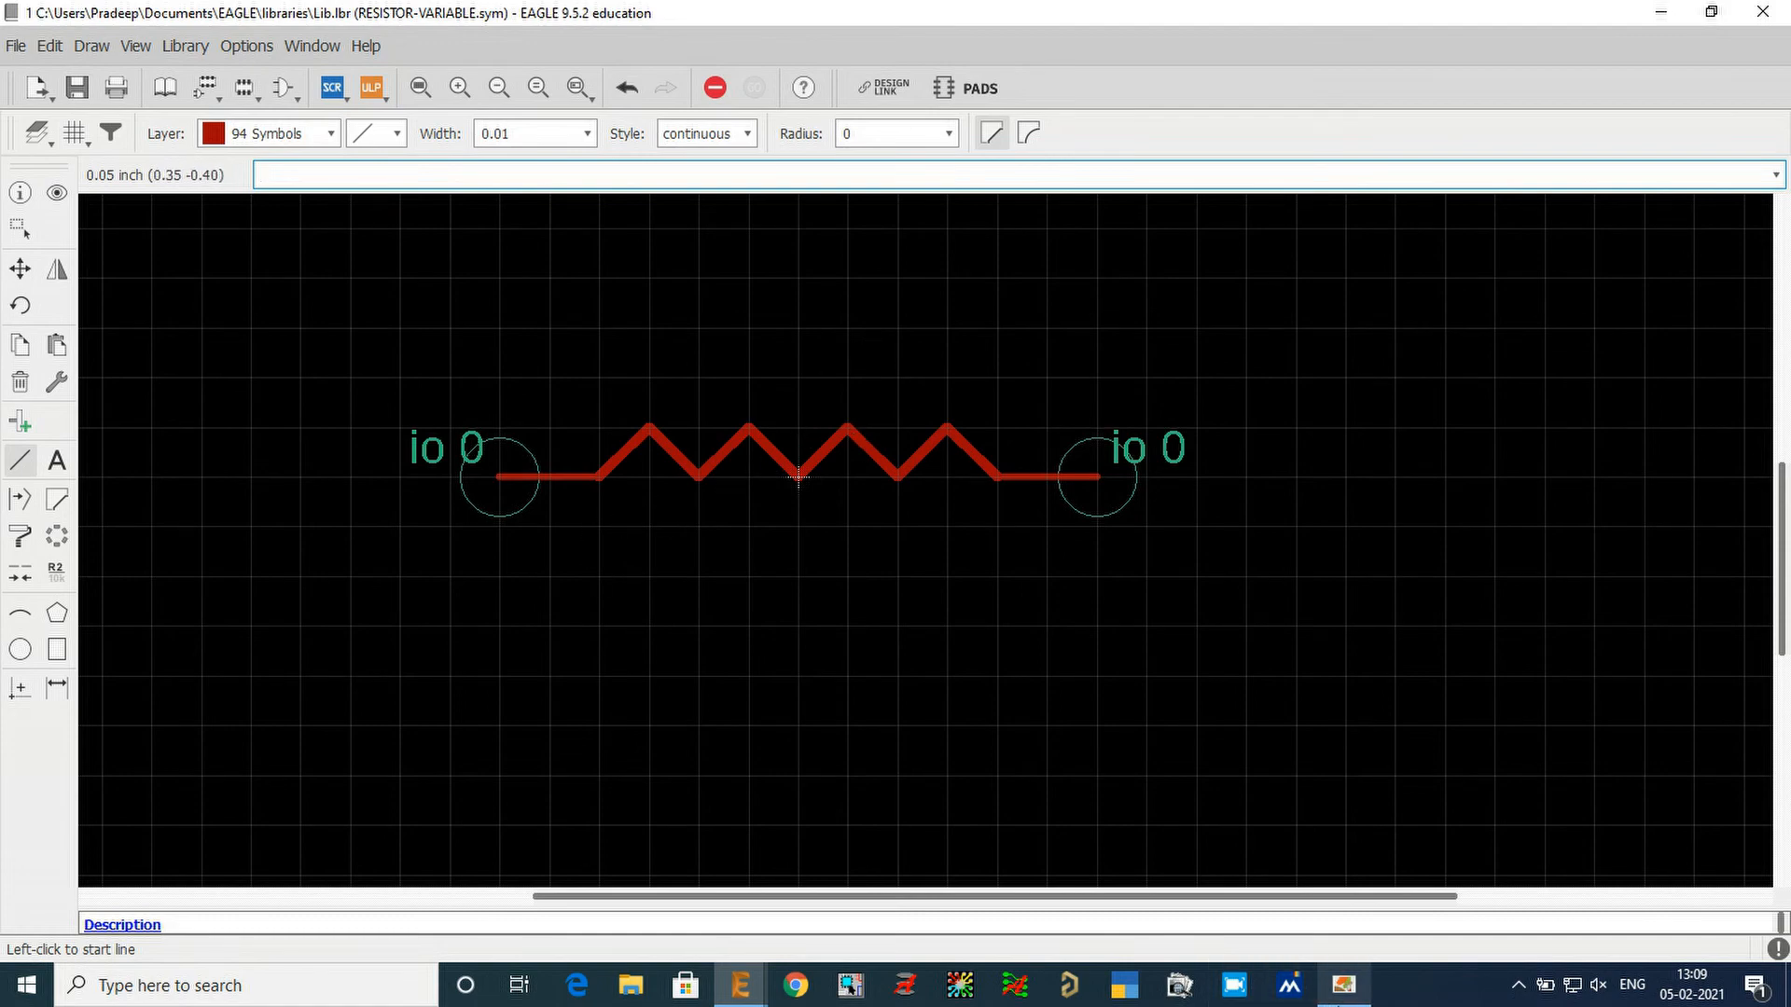
Examine the Variable resistor symbol in the reference PDF in Adobe Reader, and return to the EAGLE symbol editor.
{"action": "left_click", "coordinate": [1343, 985]}
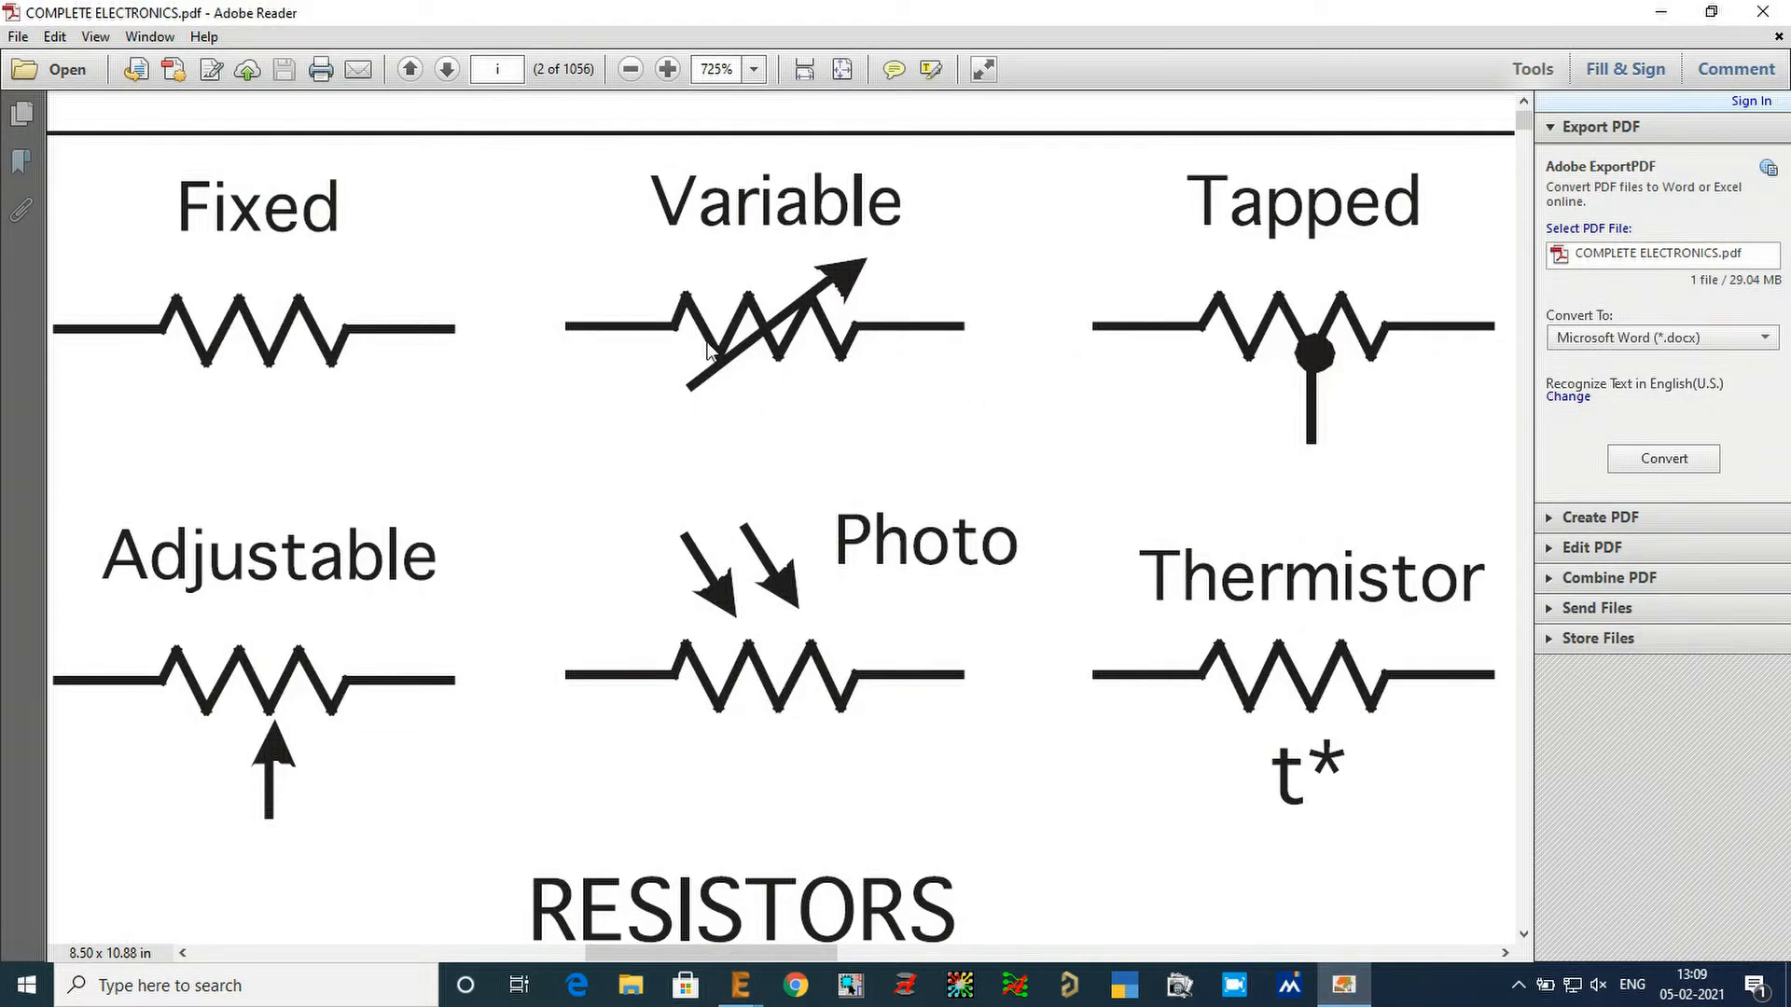
{"action": "mouse_move", "coordinate": [741, 985]}
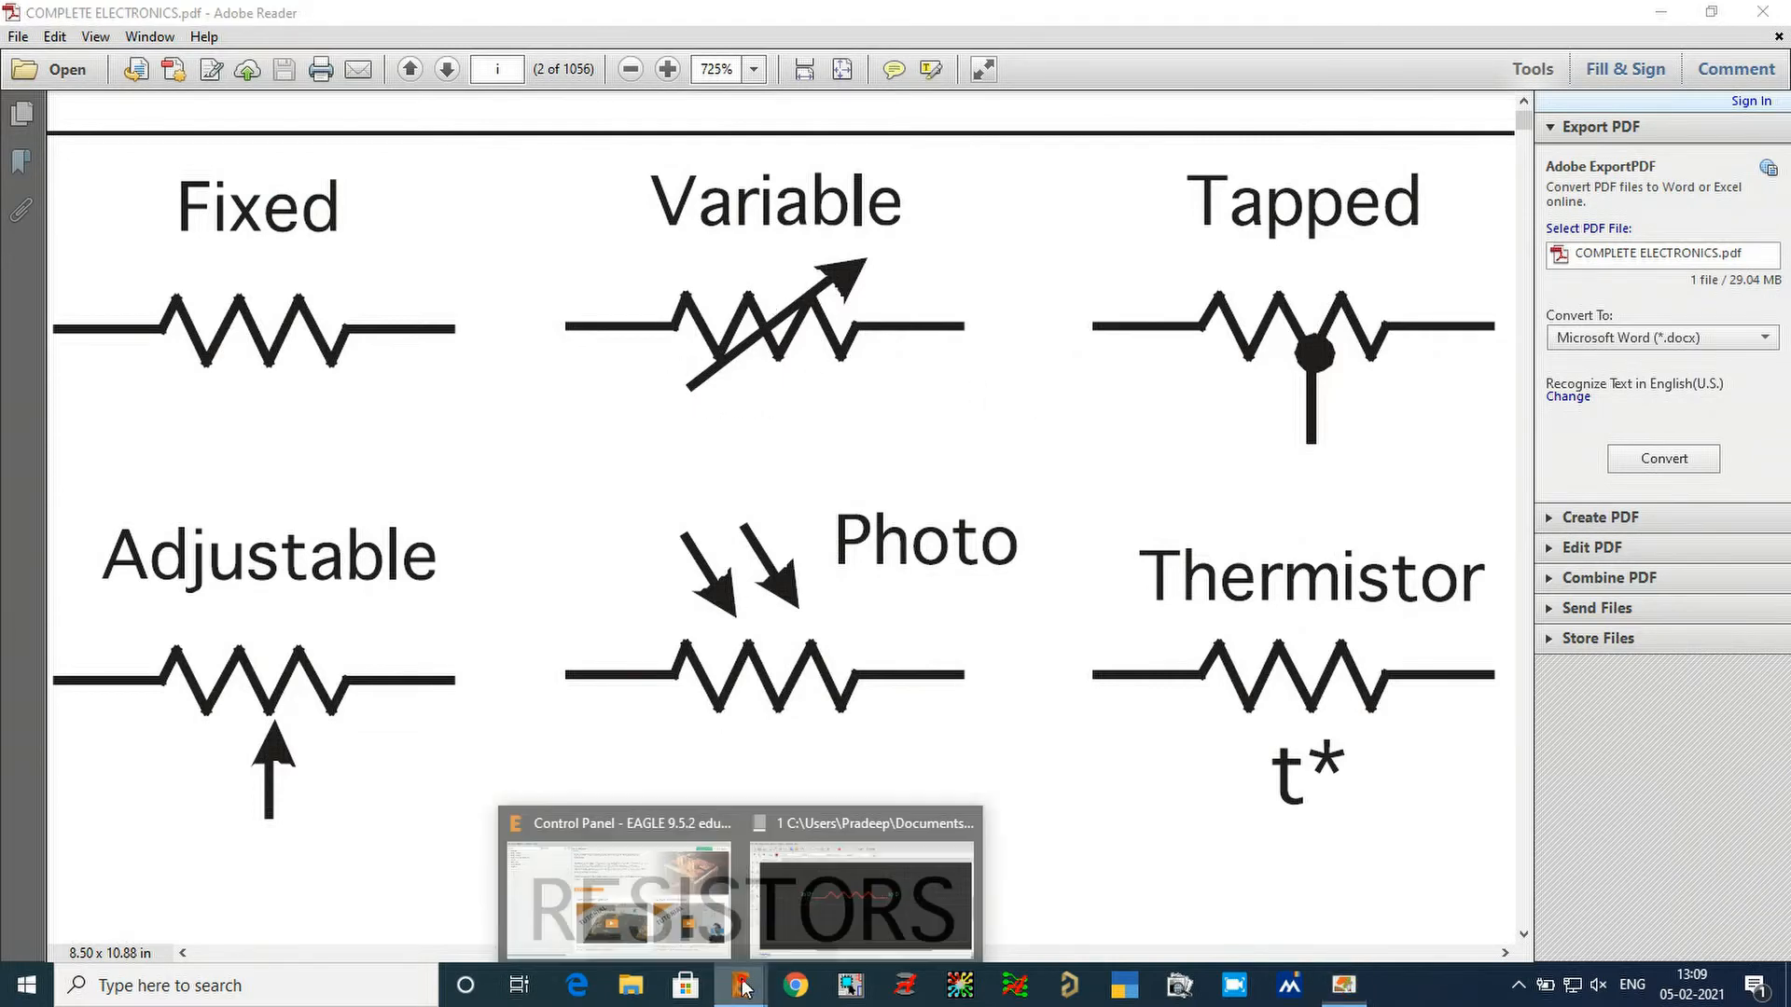
{"action": "left_click", "coordinate": [862, 900]}
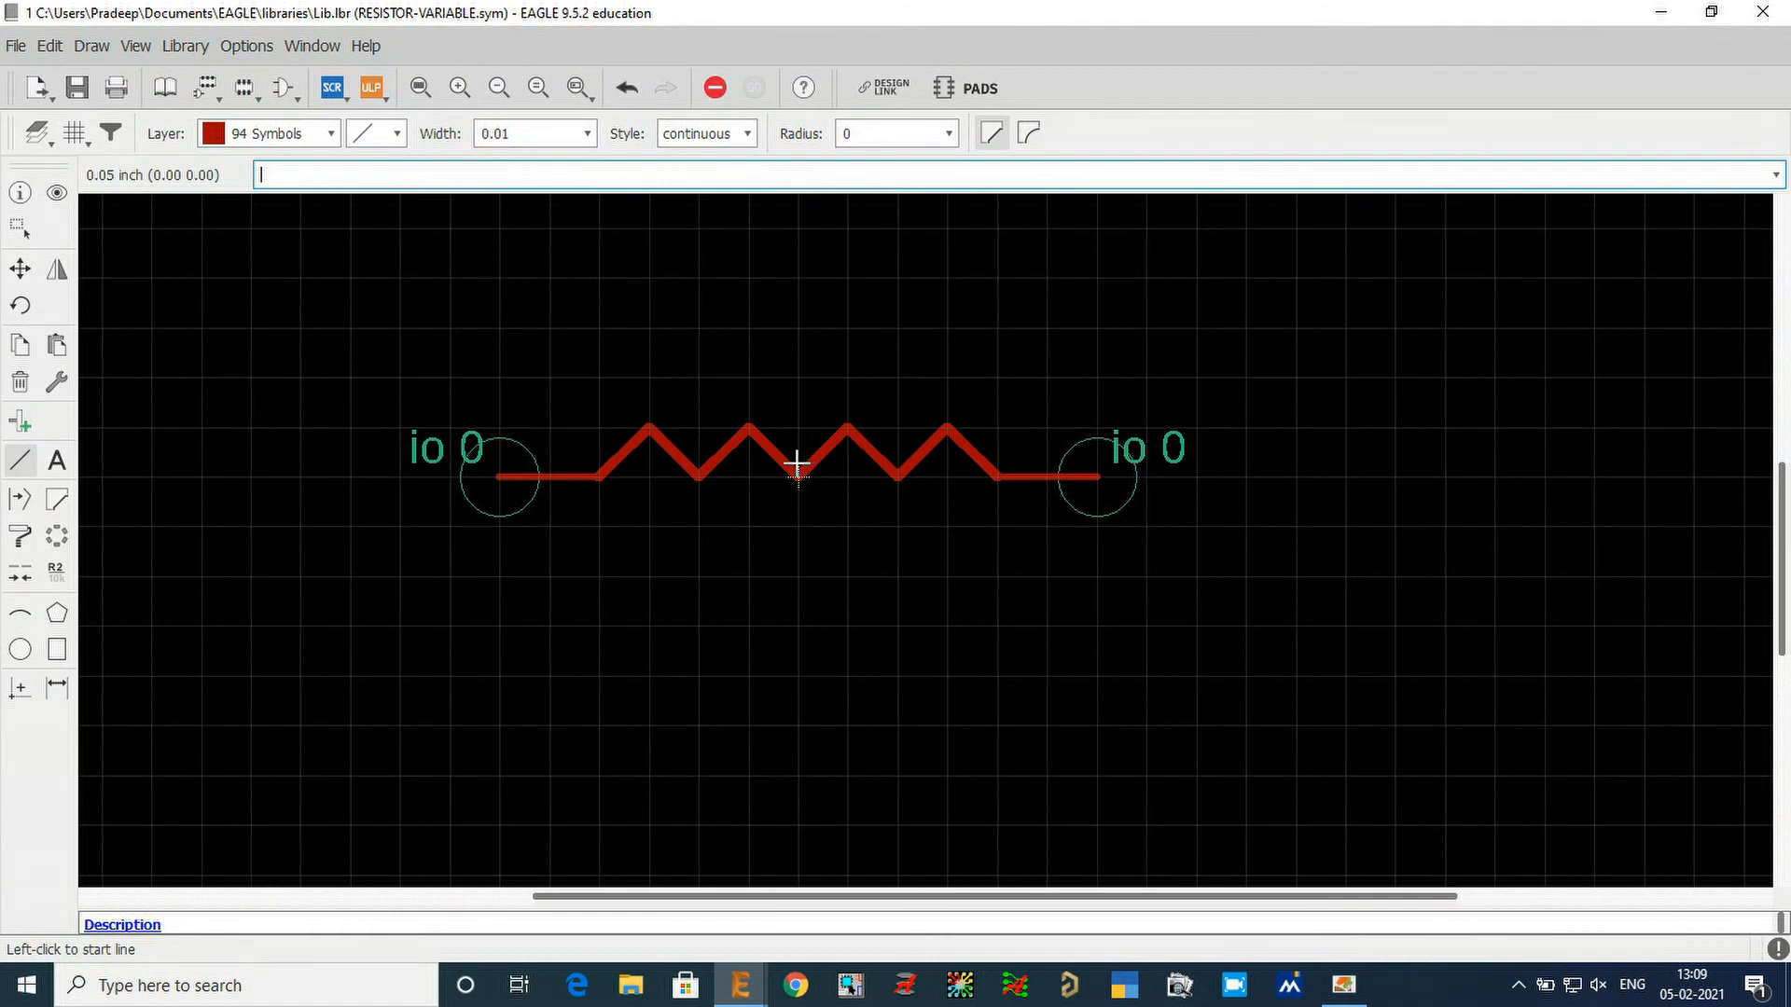
Try a grid size of 0.001 inch and check its spacing against the zigzag.
{"action": "left_click", "coordinate": [65, 133]}
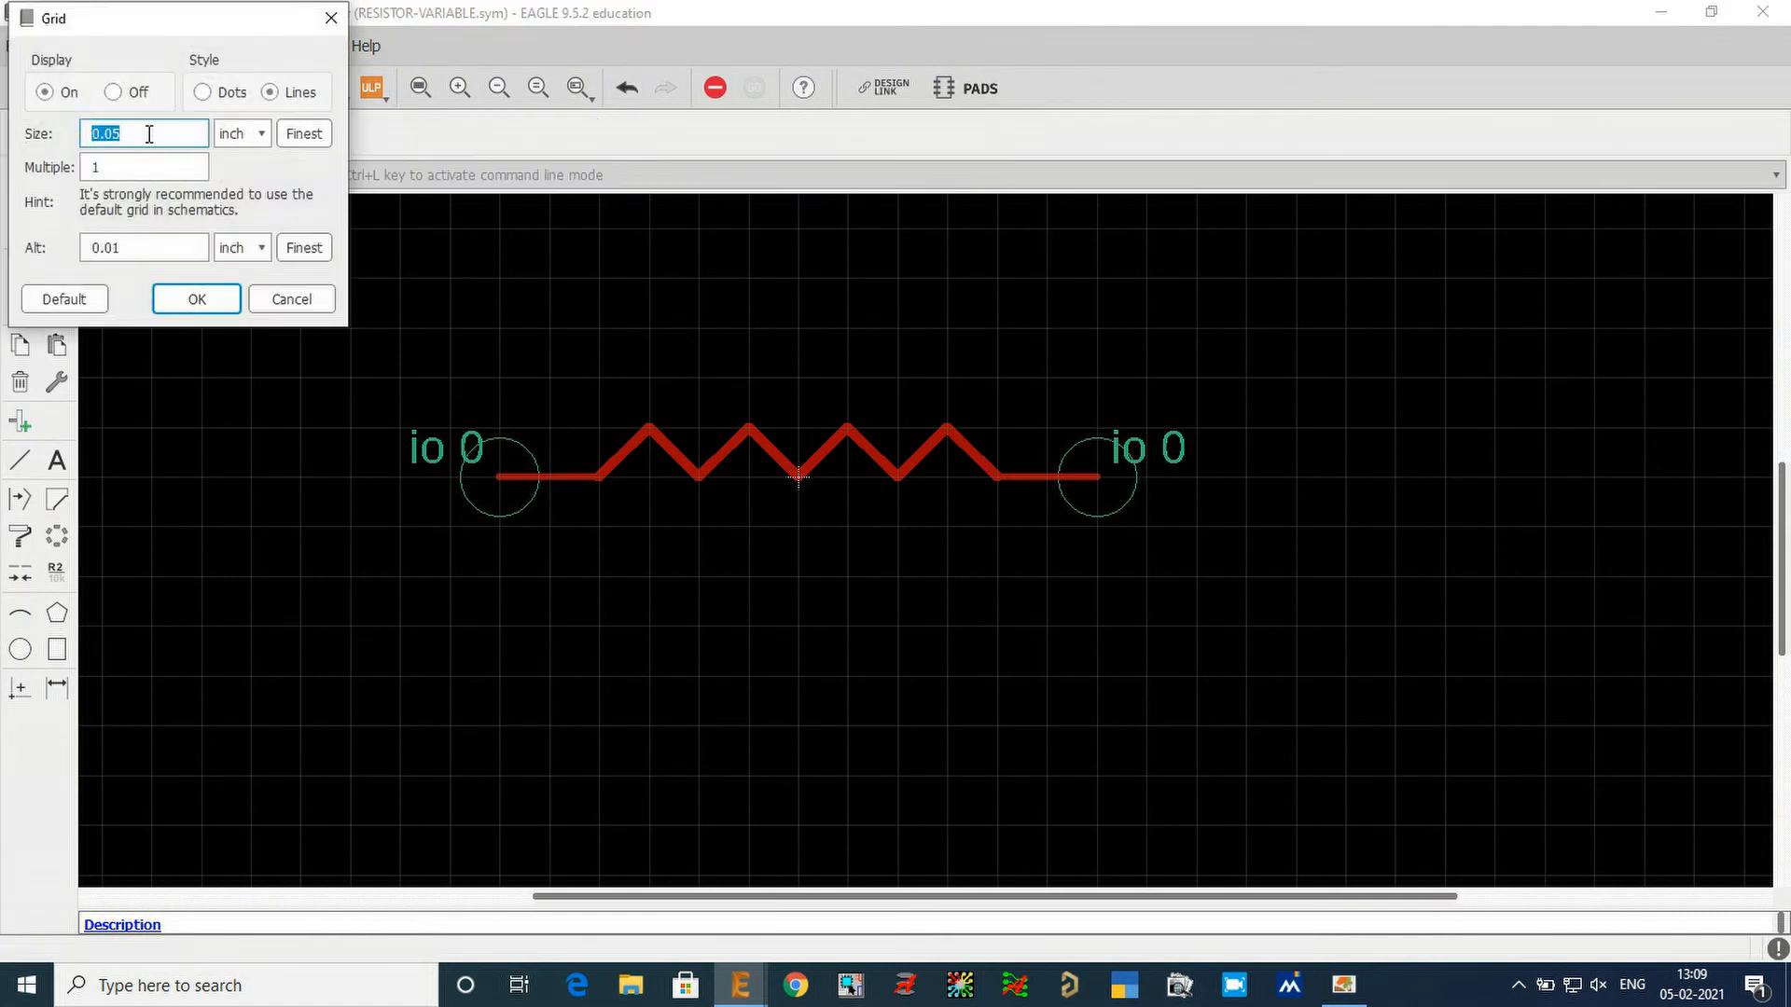
{"action": "key", "text": "BackSpace"}
{"action": "key", "text": "Return"}
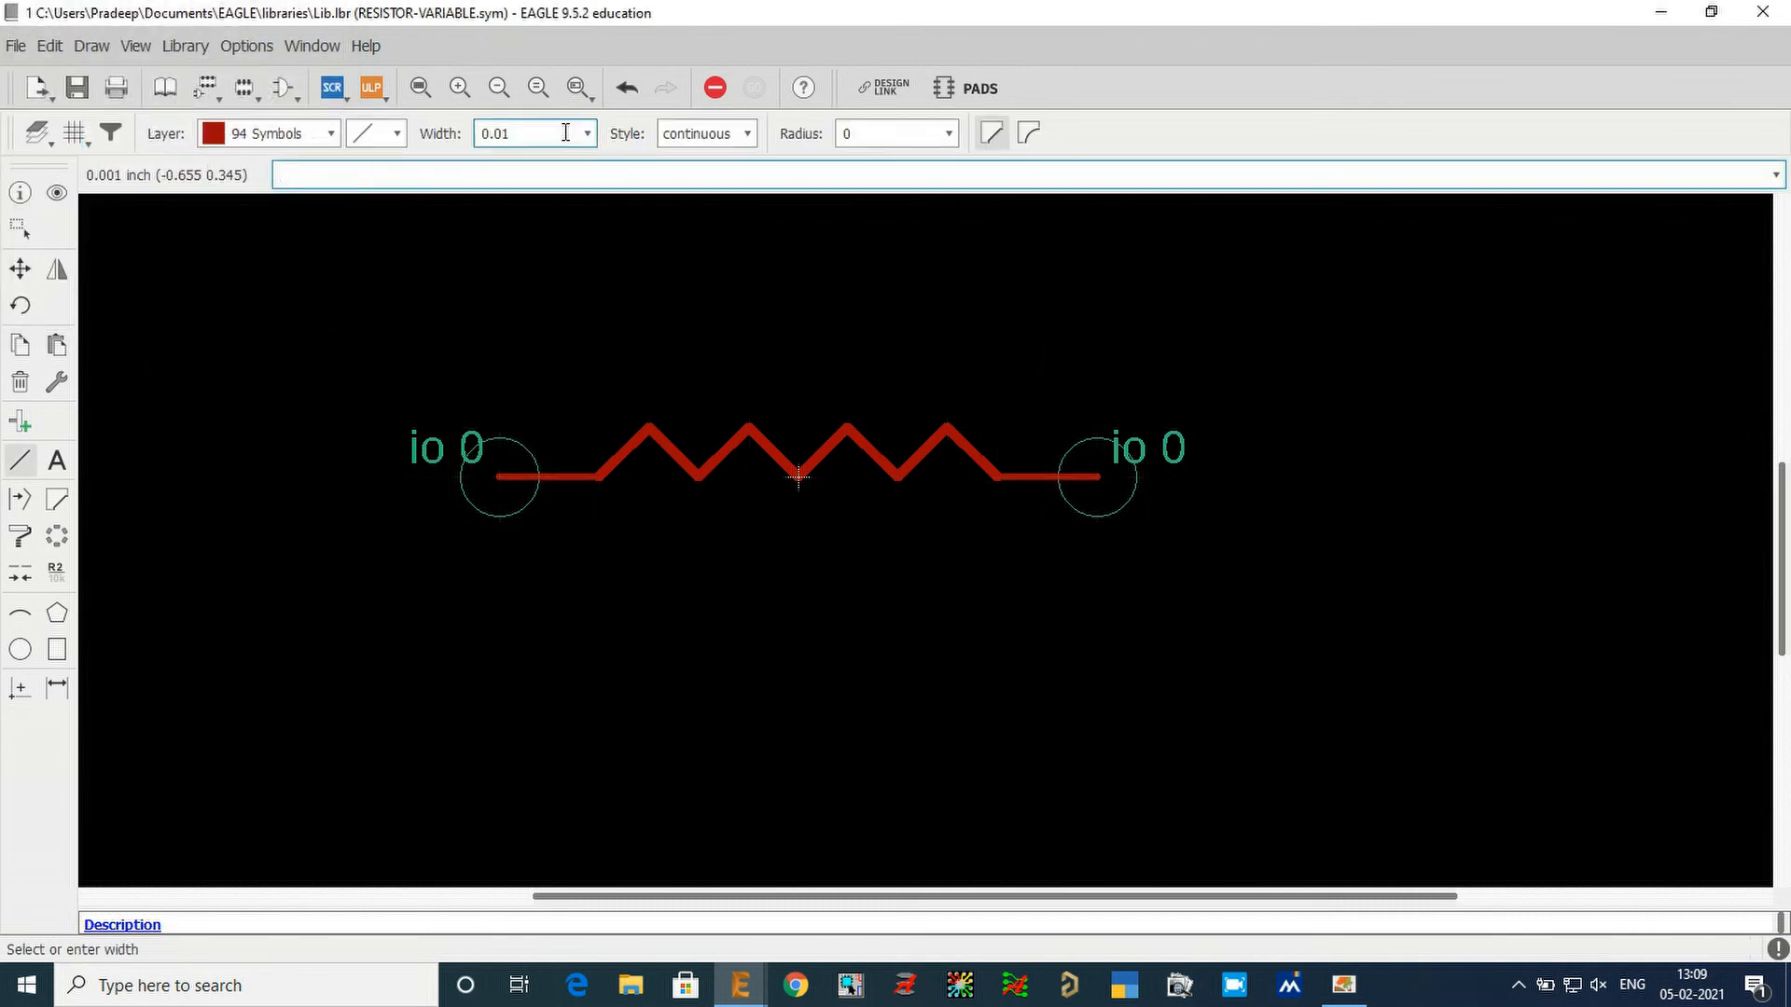
{"action": "scroll", "coordinate": [819, 439], "scroll_direction": "up", "scroll_amount": 3}
{"action": "scroll", "coordinate": [728, 425], "scroll_direction": "up", "scroll_amount": 4}
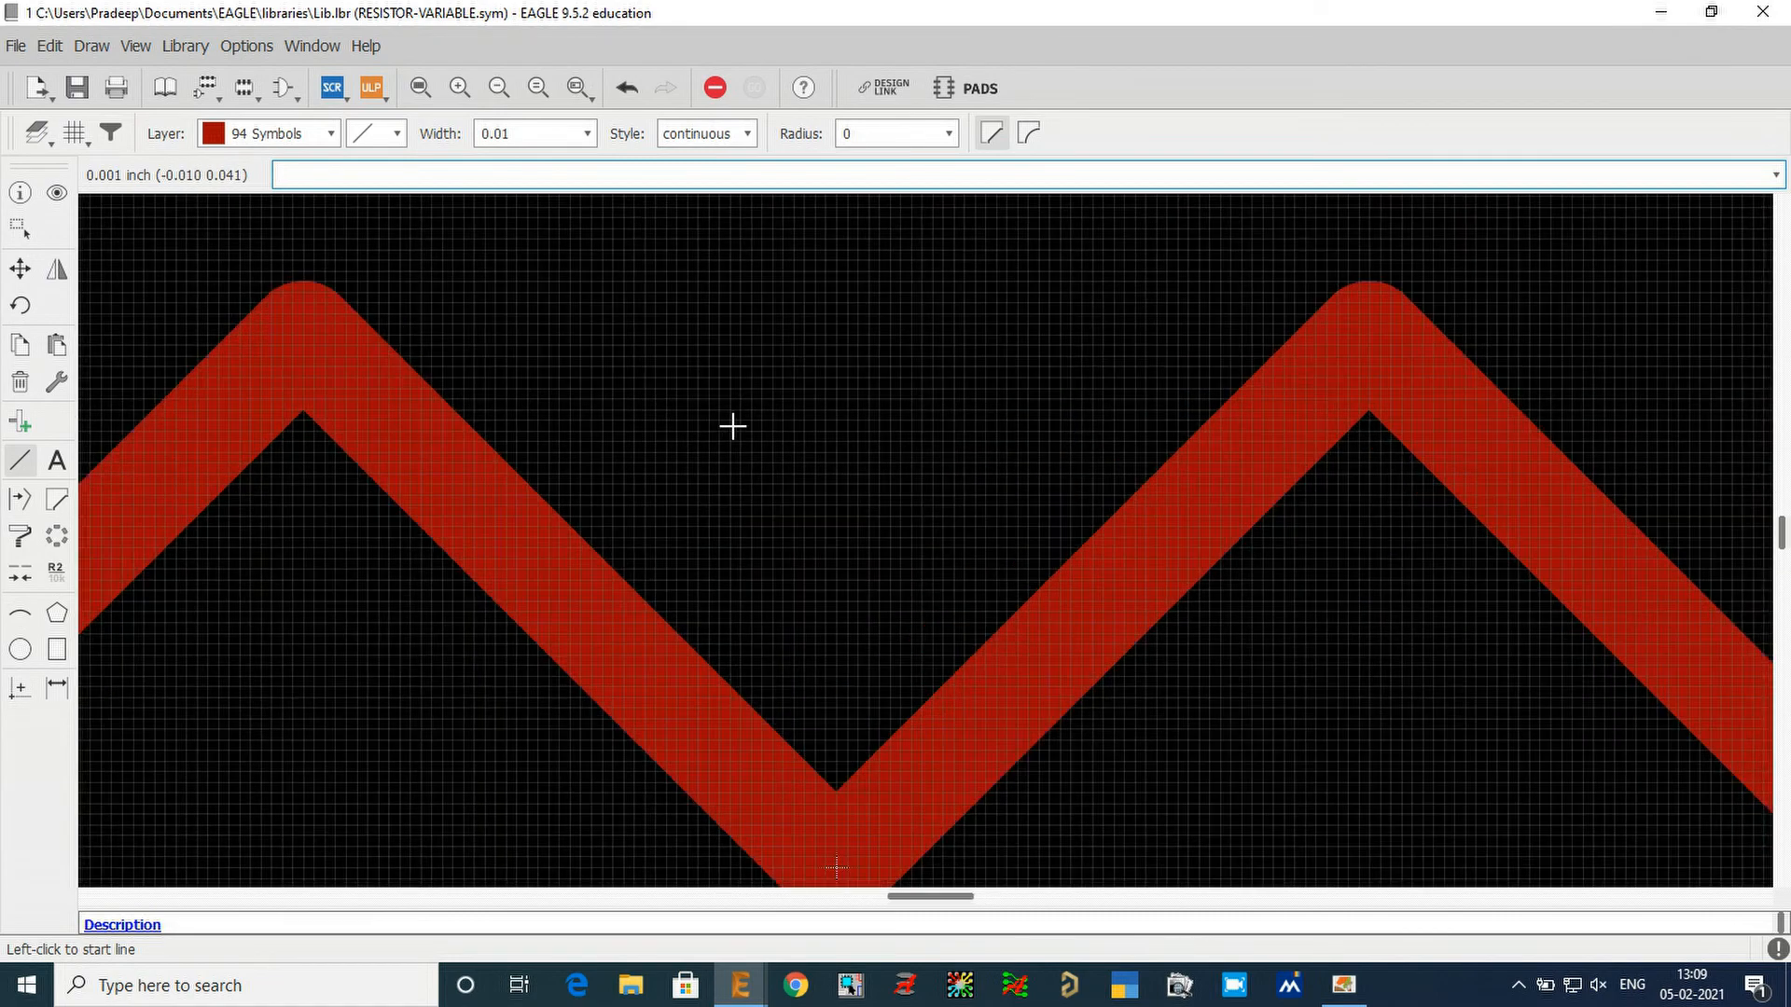
{"action": "scroll", "coordinate": [734, 424], "scroll_direction": "down", "scroll_amount": 1}
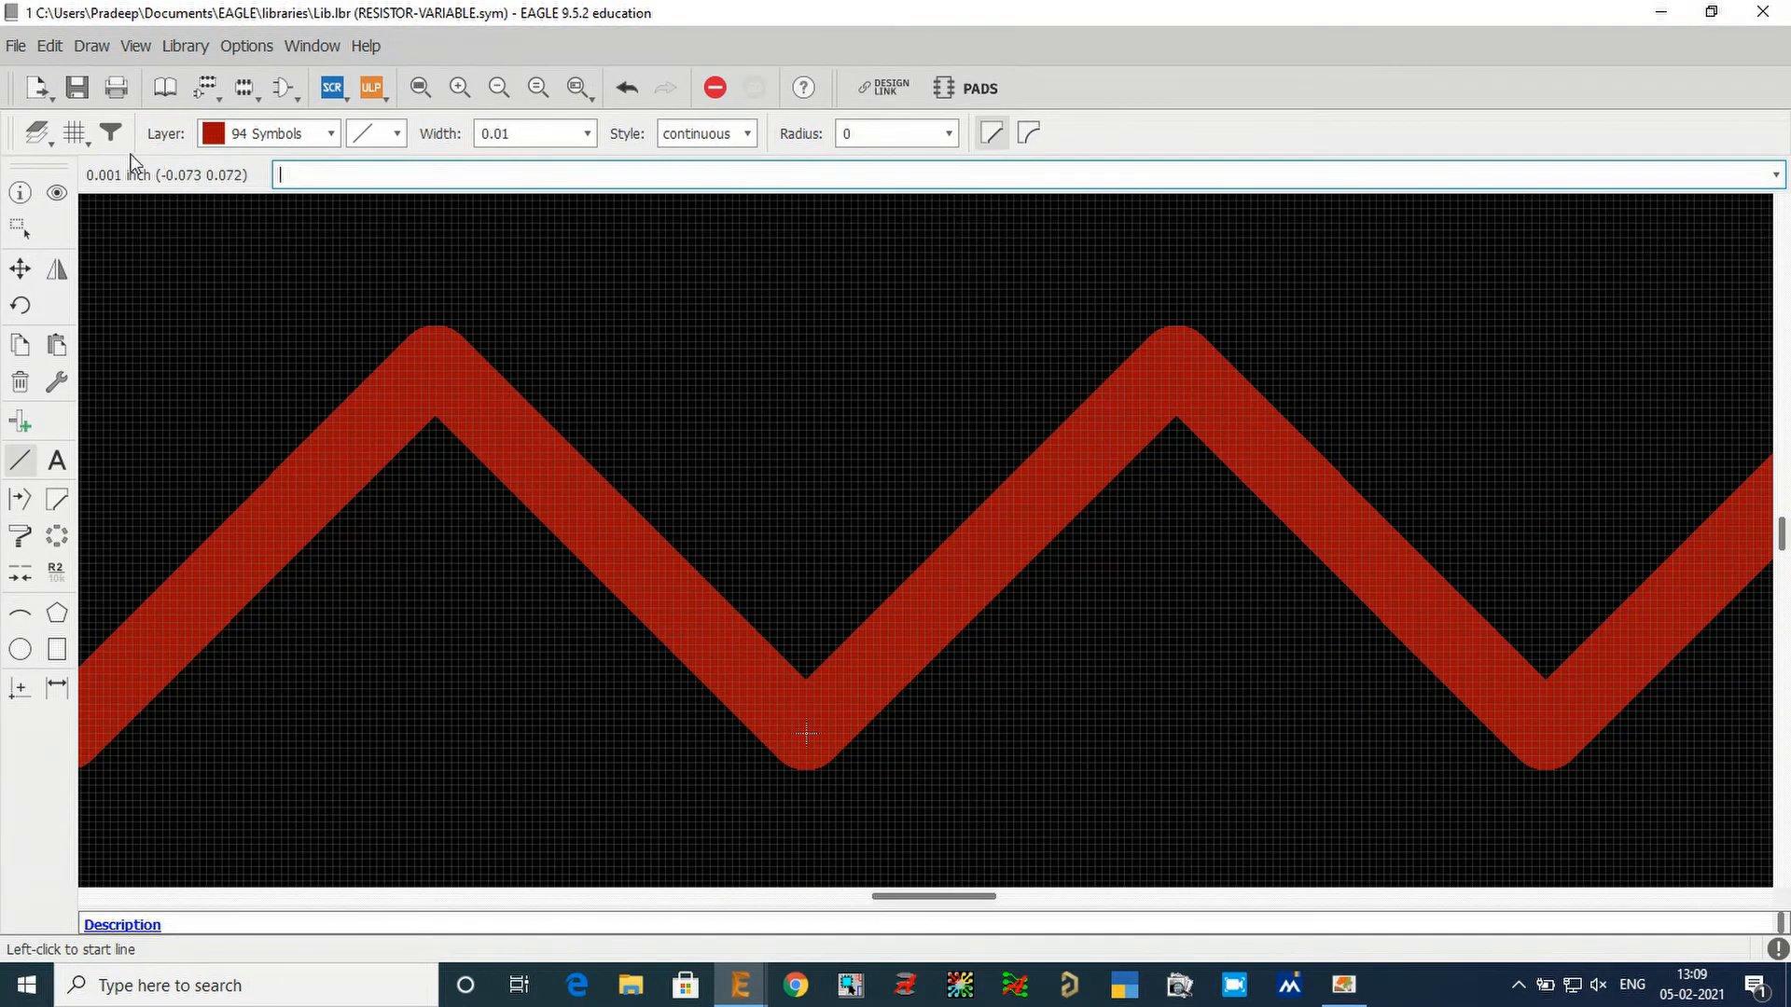
Set the grid size to 0.01 inch.
{"action": "left_click", "coordinate": [74, 133]}
{"action": "left_click_drag", "start_coordinate": [138, 139], "coordinate": [117, 139]}
{"action": "type", "text": "5"}
{"action": "key", "text": "Return"}
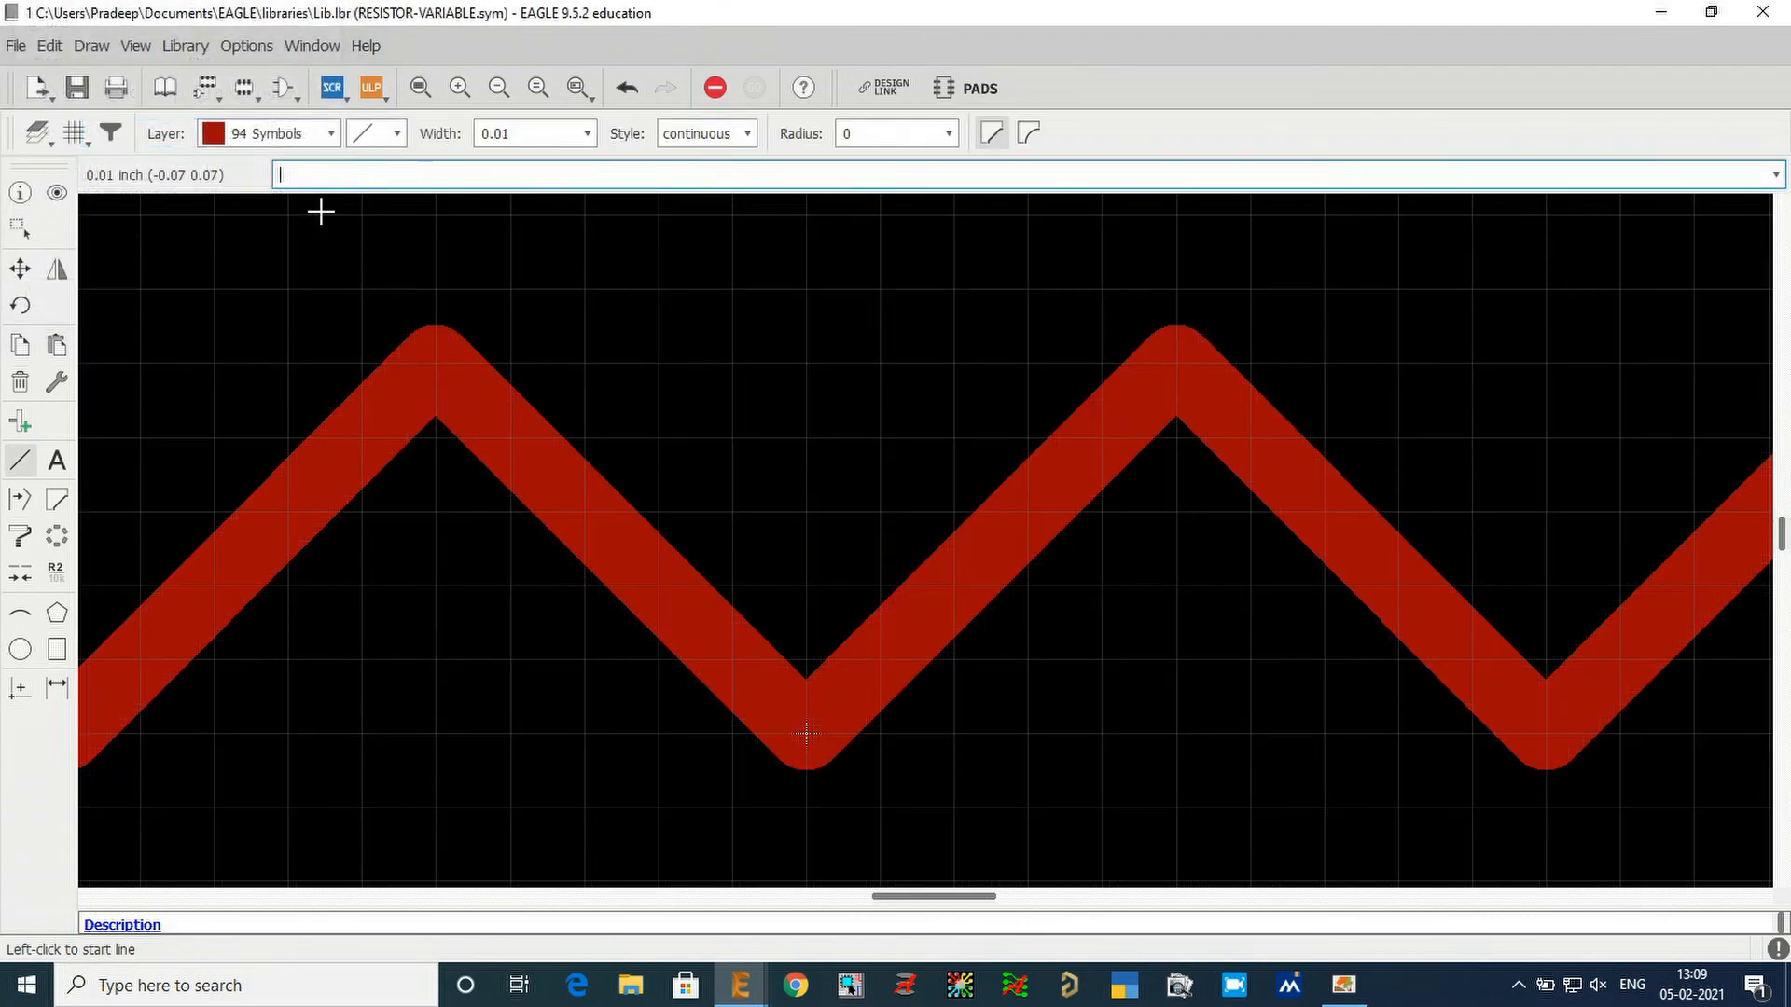
{"action": "scroll", "coordinate": [663, 420], "scroll_direction": "down", "scroll_amount": 4}
{"action": "scroll", "coordinate": [839, 479], "scroll_direction": "down", "scroll_amount": 2}
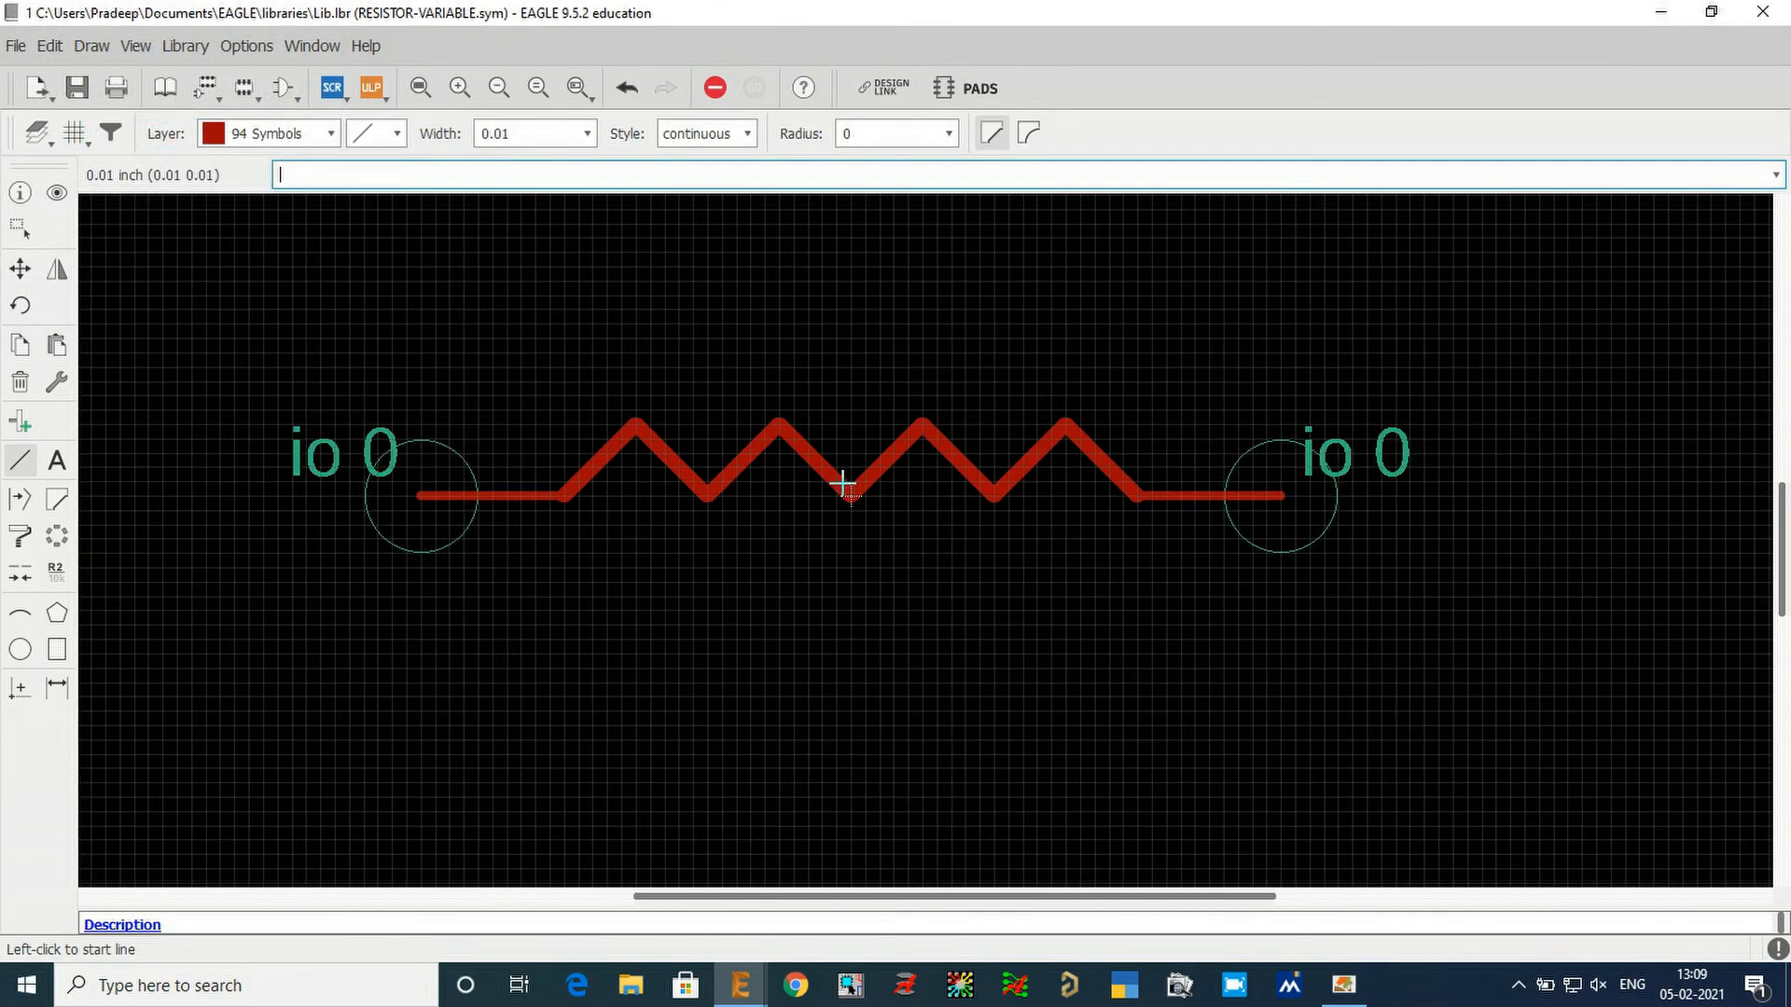
{"action": "scroll", "coordinate": [868, 432], "scroll_direction": "up", "scroll_amount": 2}
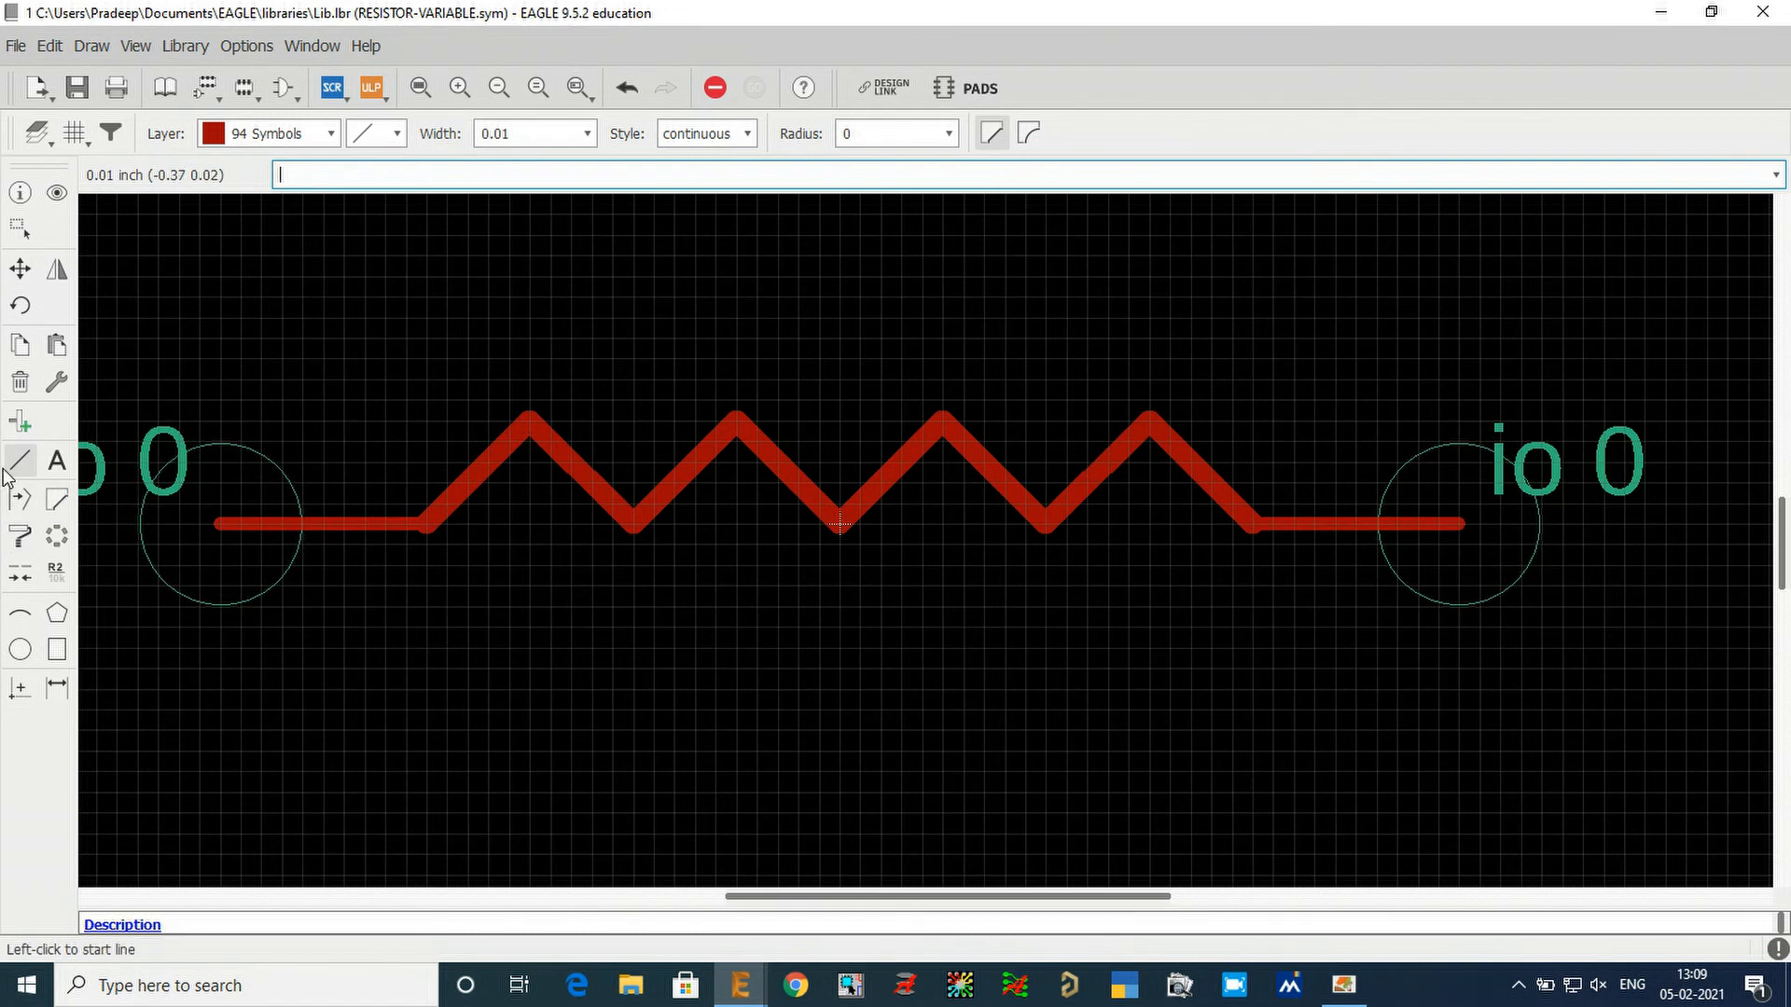
Draw a continuous diagonal line of width 0.01 across the resistor from about (-0.2 -0.07) to (0.21 0.12).
{"action": "left_click", "coordinate": [327, 133]}
{"action": "left_click", "coordinate": [384, 138]}
{"action": "left_click", "coordinate": [390, 136]}
{"action": "left_click", "coordinate": [390, 136]}
{"action": "left_click", "coordinate": [745, 133]}
{"action": "left_click", "coordinate": [744, 132]}
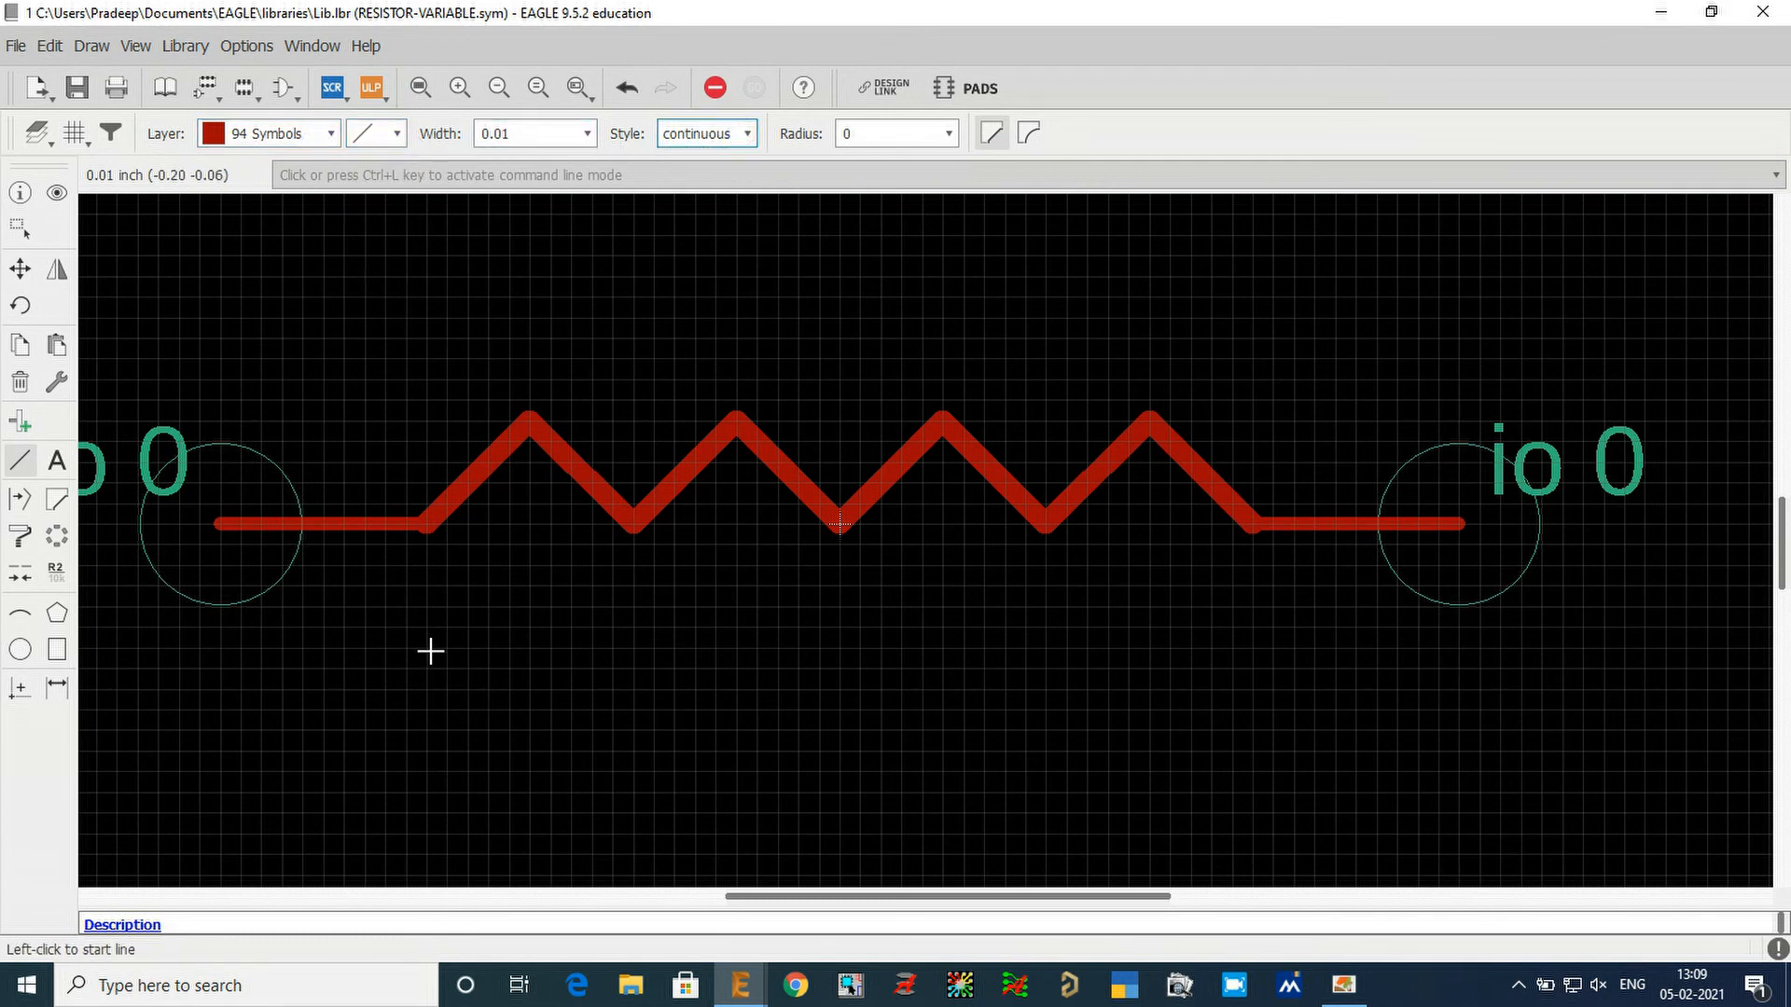
{"action": "left_click", "coordinate": [428, 662]}
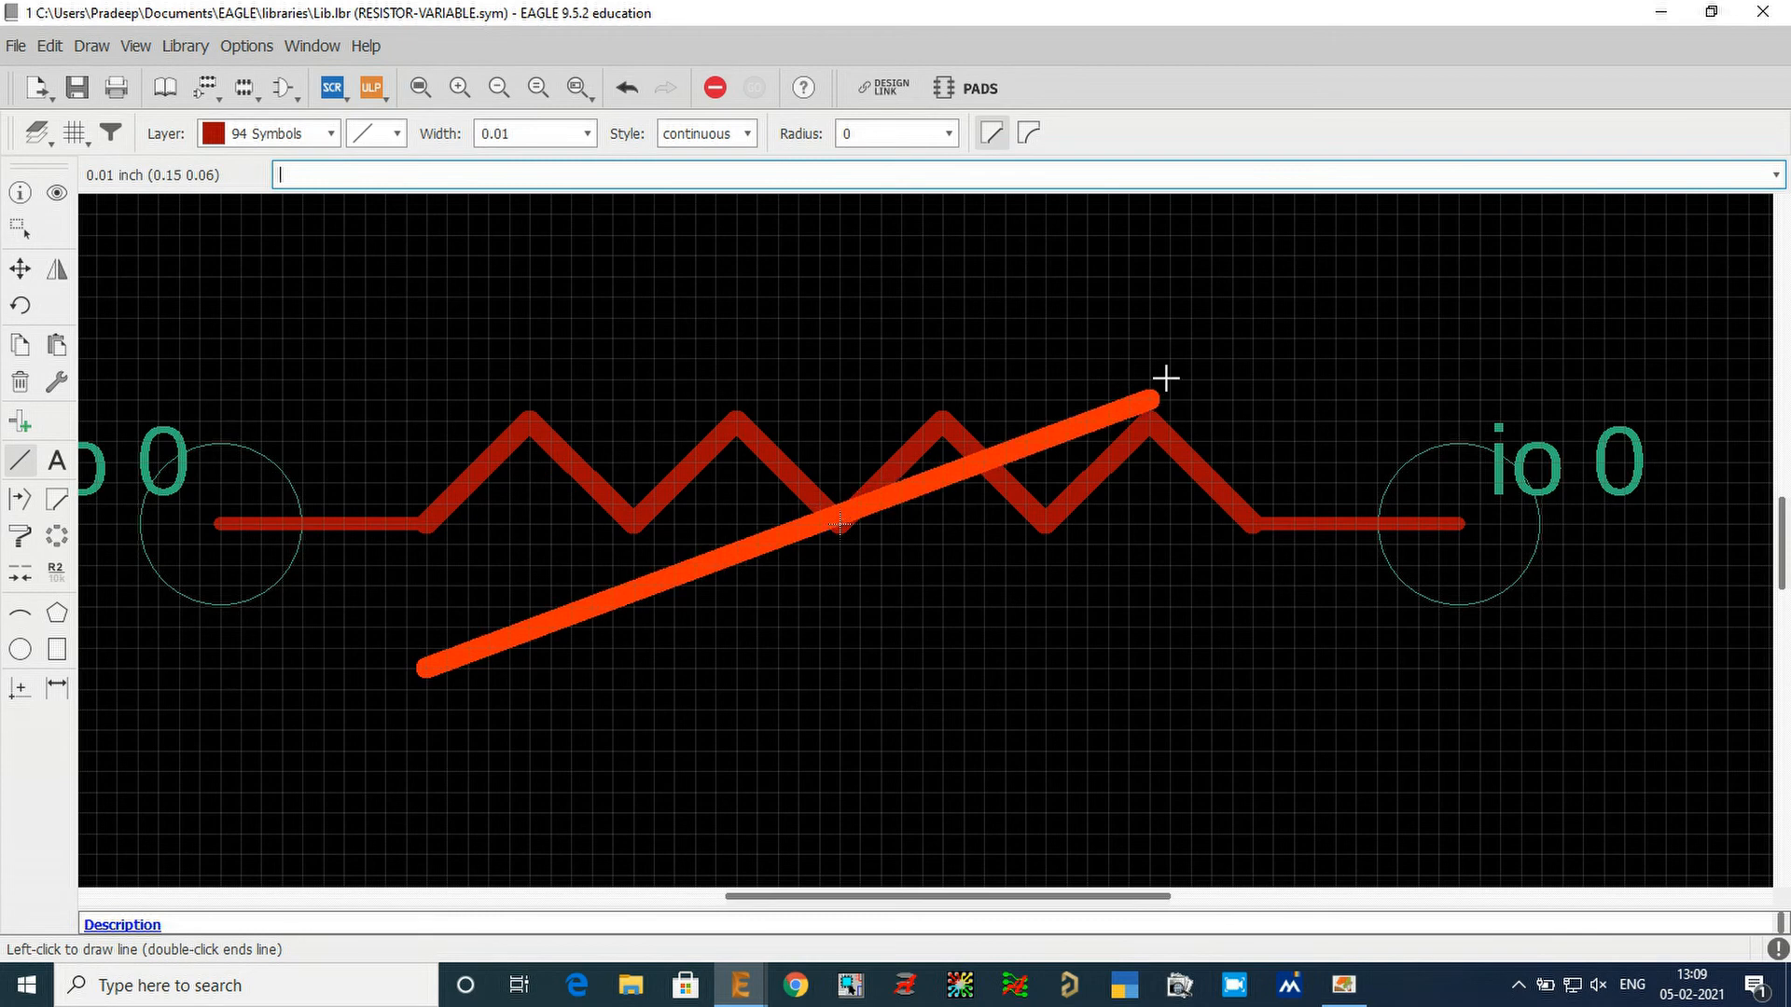
{"action": "double_click", "coordinate": [1264, 282]}
{"action": "scroll", "coordinate": [485, 728], "scroll_direction": "down", "scroll_amount": 2}
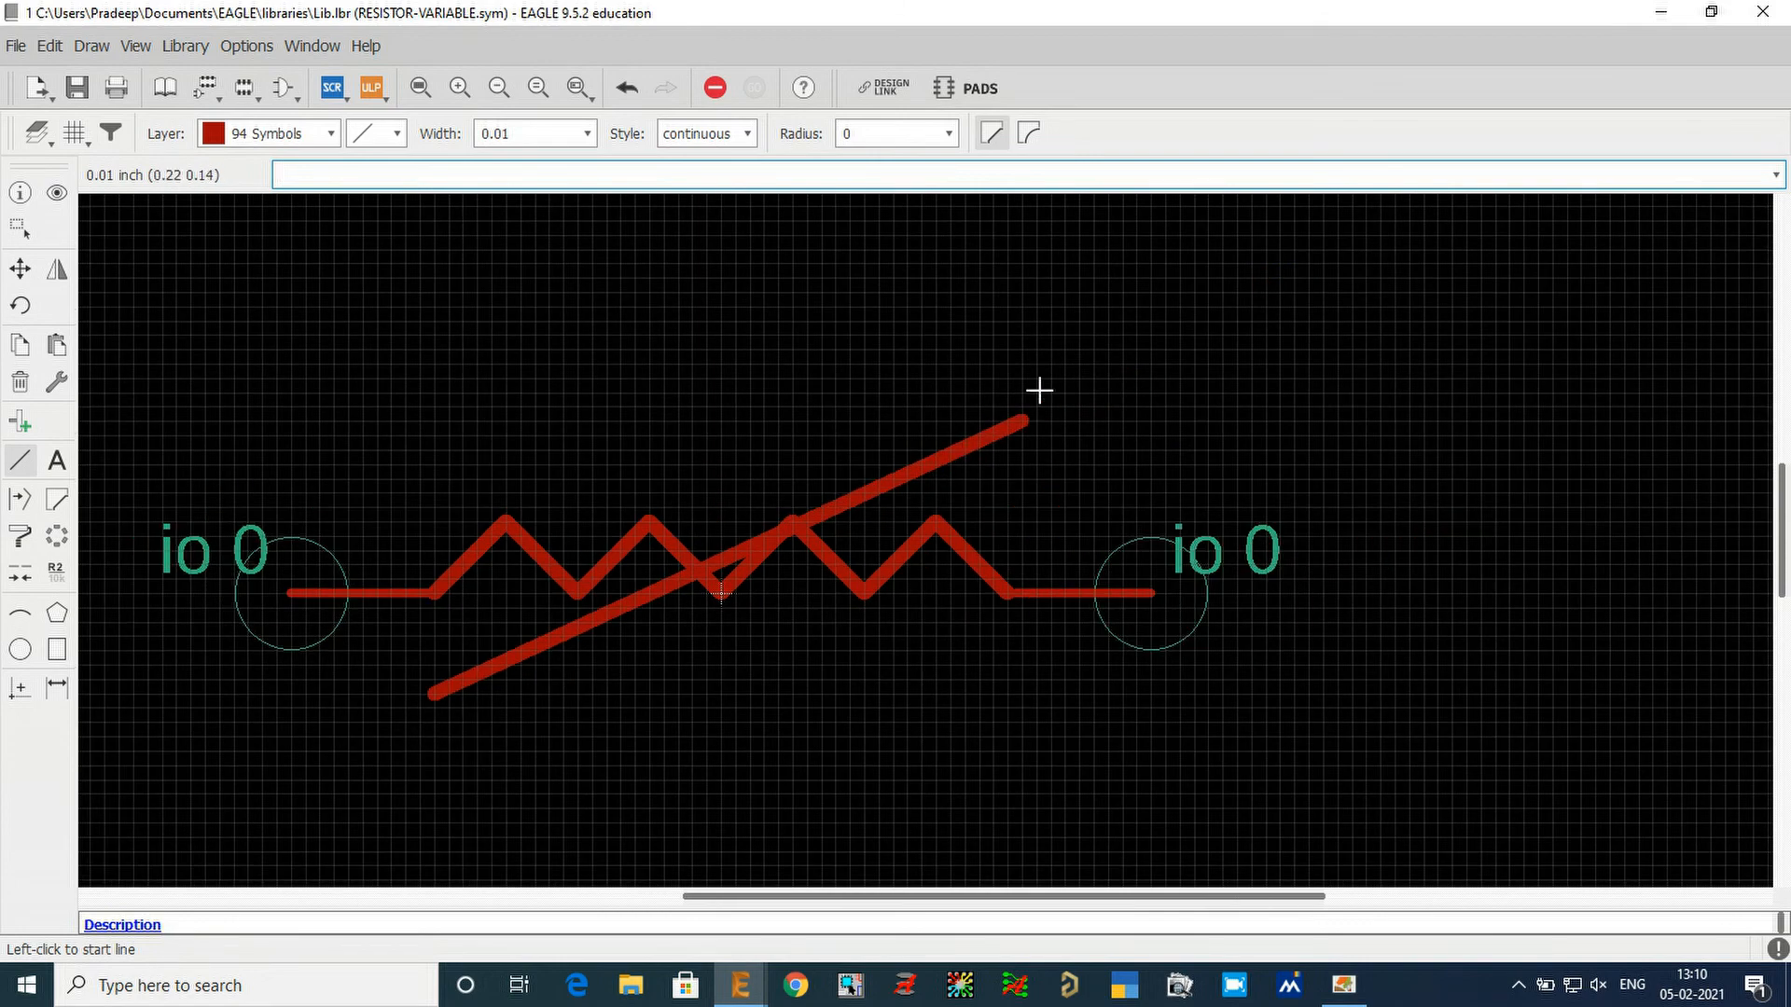
{"action": "scroll", "coordinate": [1039, 391], "scroll_direction": "up", "scroll_amount": 2}
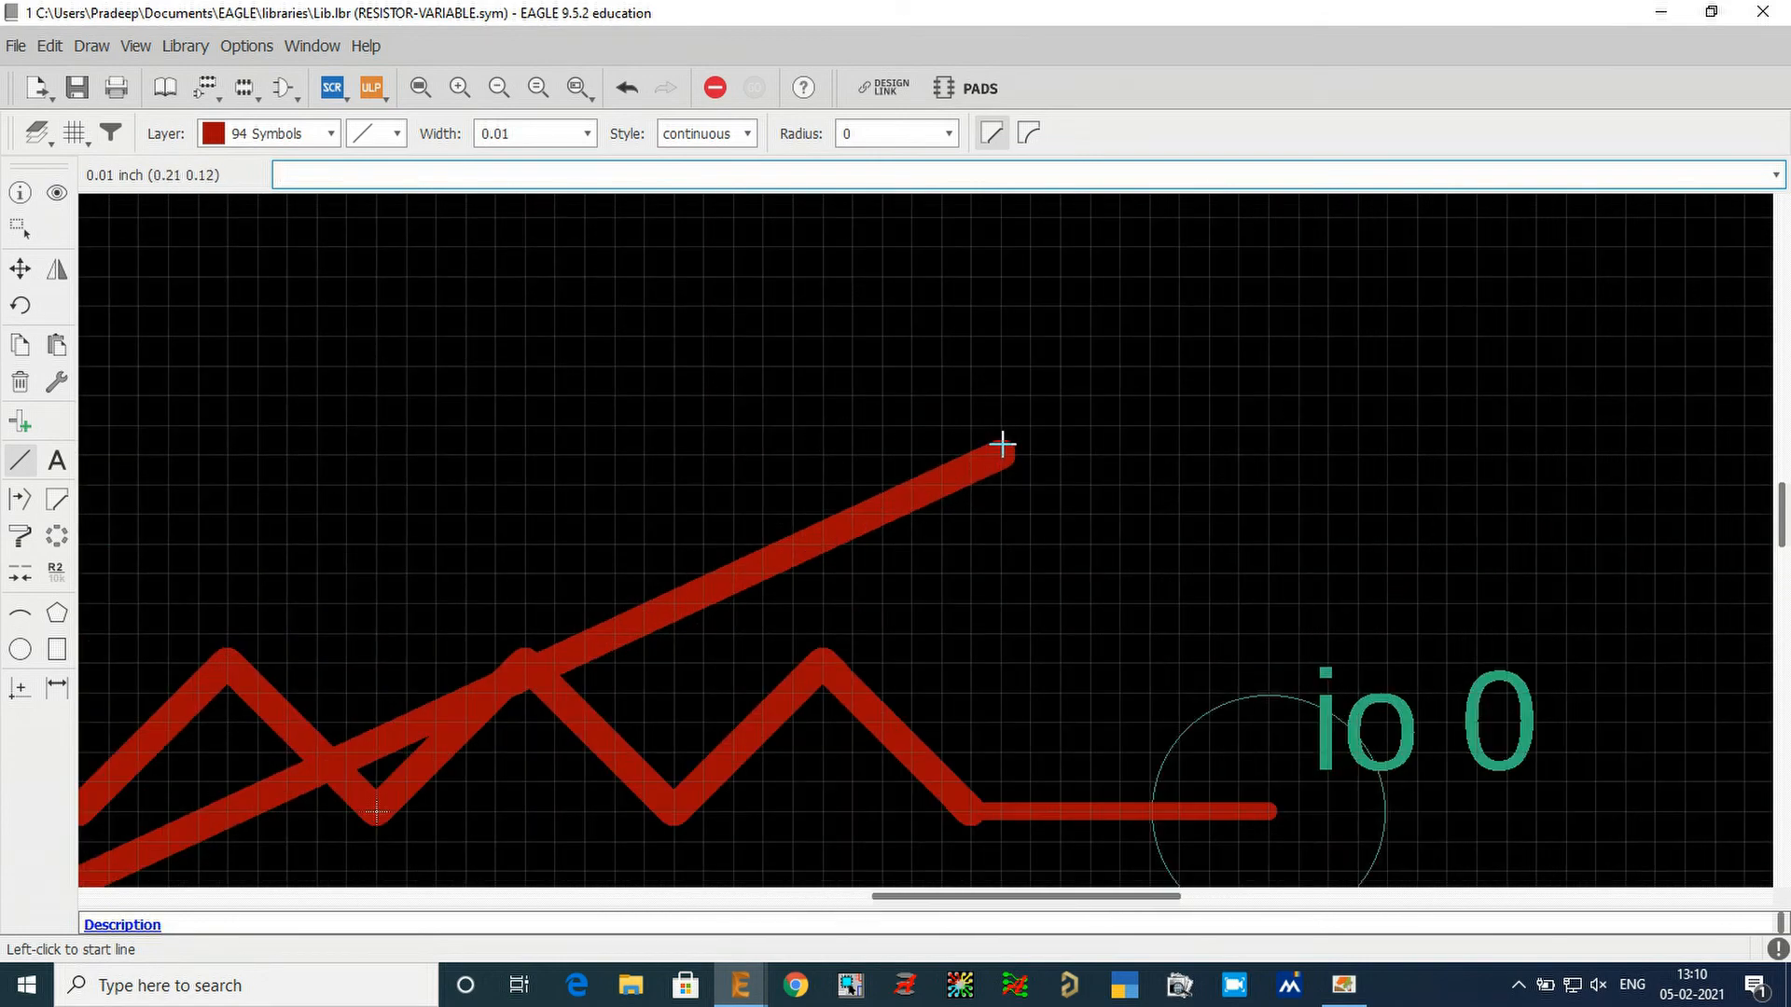
Switch to Adobe Reader, examine the Variable resistor's arrowhead in the reference PDF, and return to EAGLE.
{"action": "left_click", "coordinate": [1334, 993]}
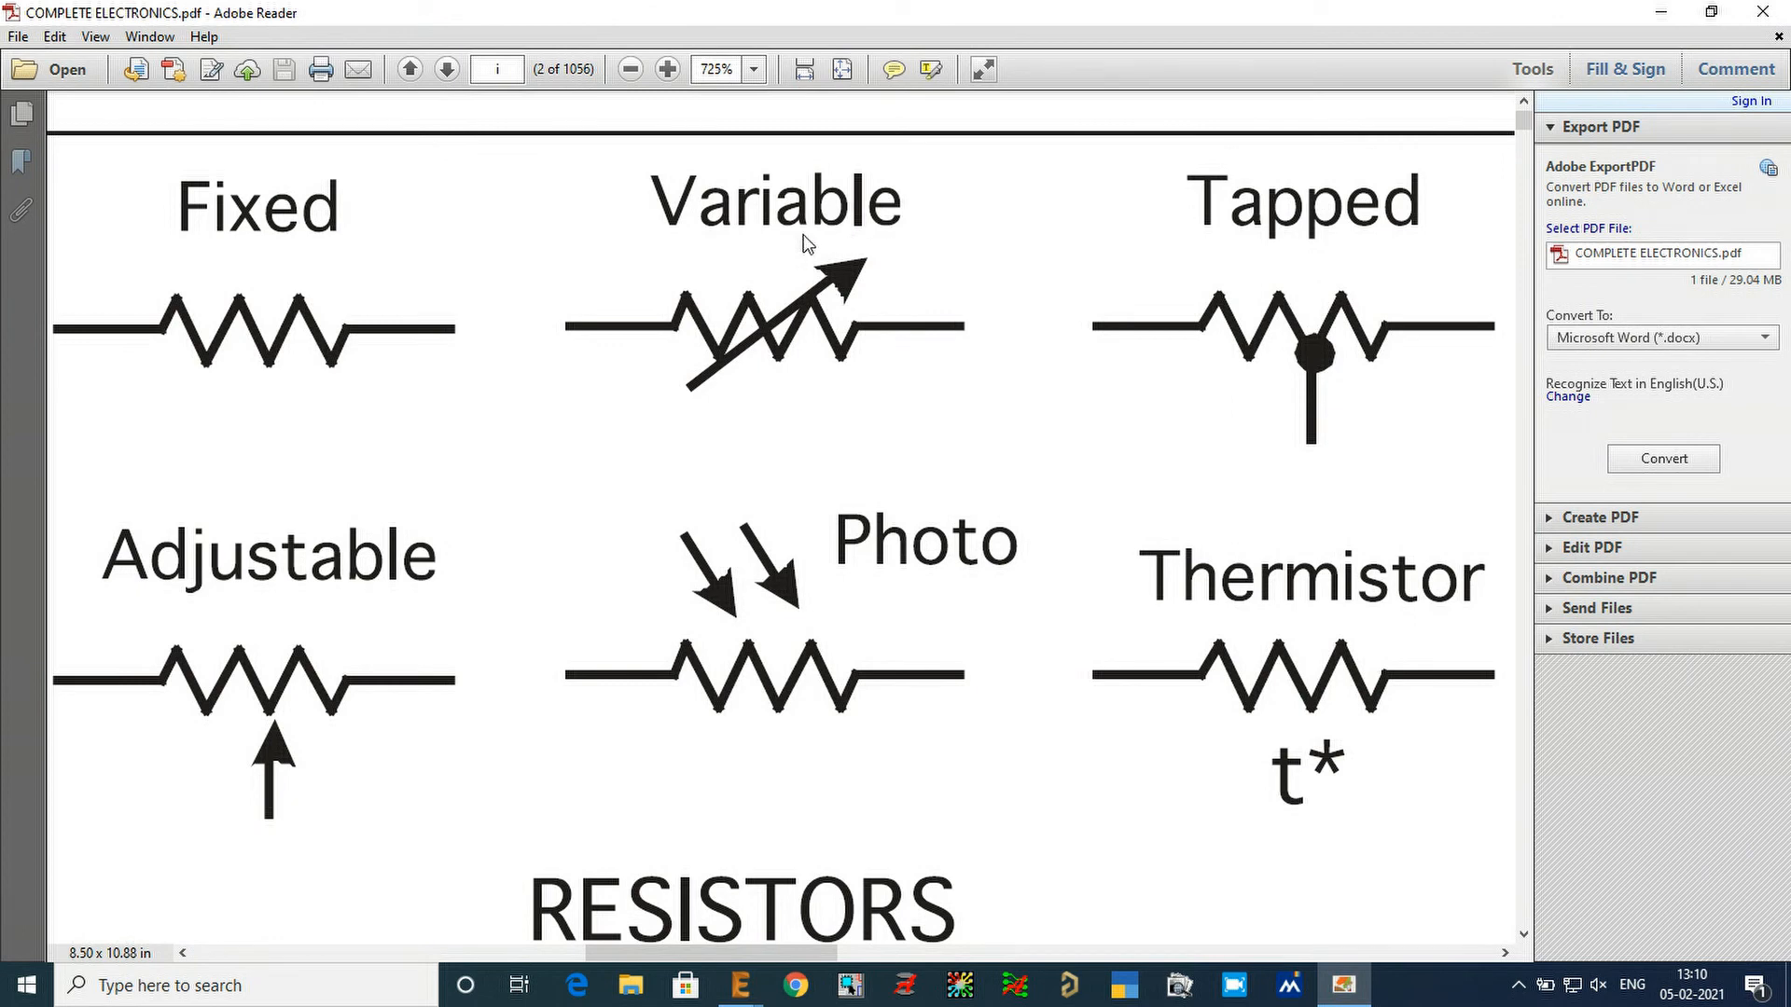
{"action": "left_click_drag", "start_coordinate": [802, 234], "coordinate": [884, 315]}
{"action": "key", "text": "Escape"}
{"action": "left_click", "coordinate": [1660, 12]}
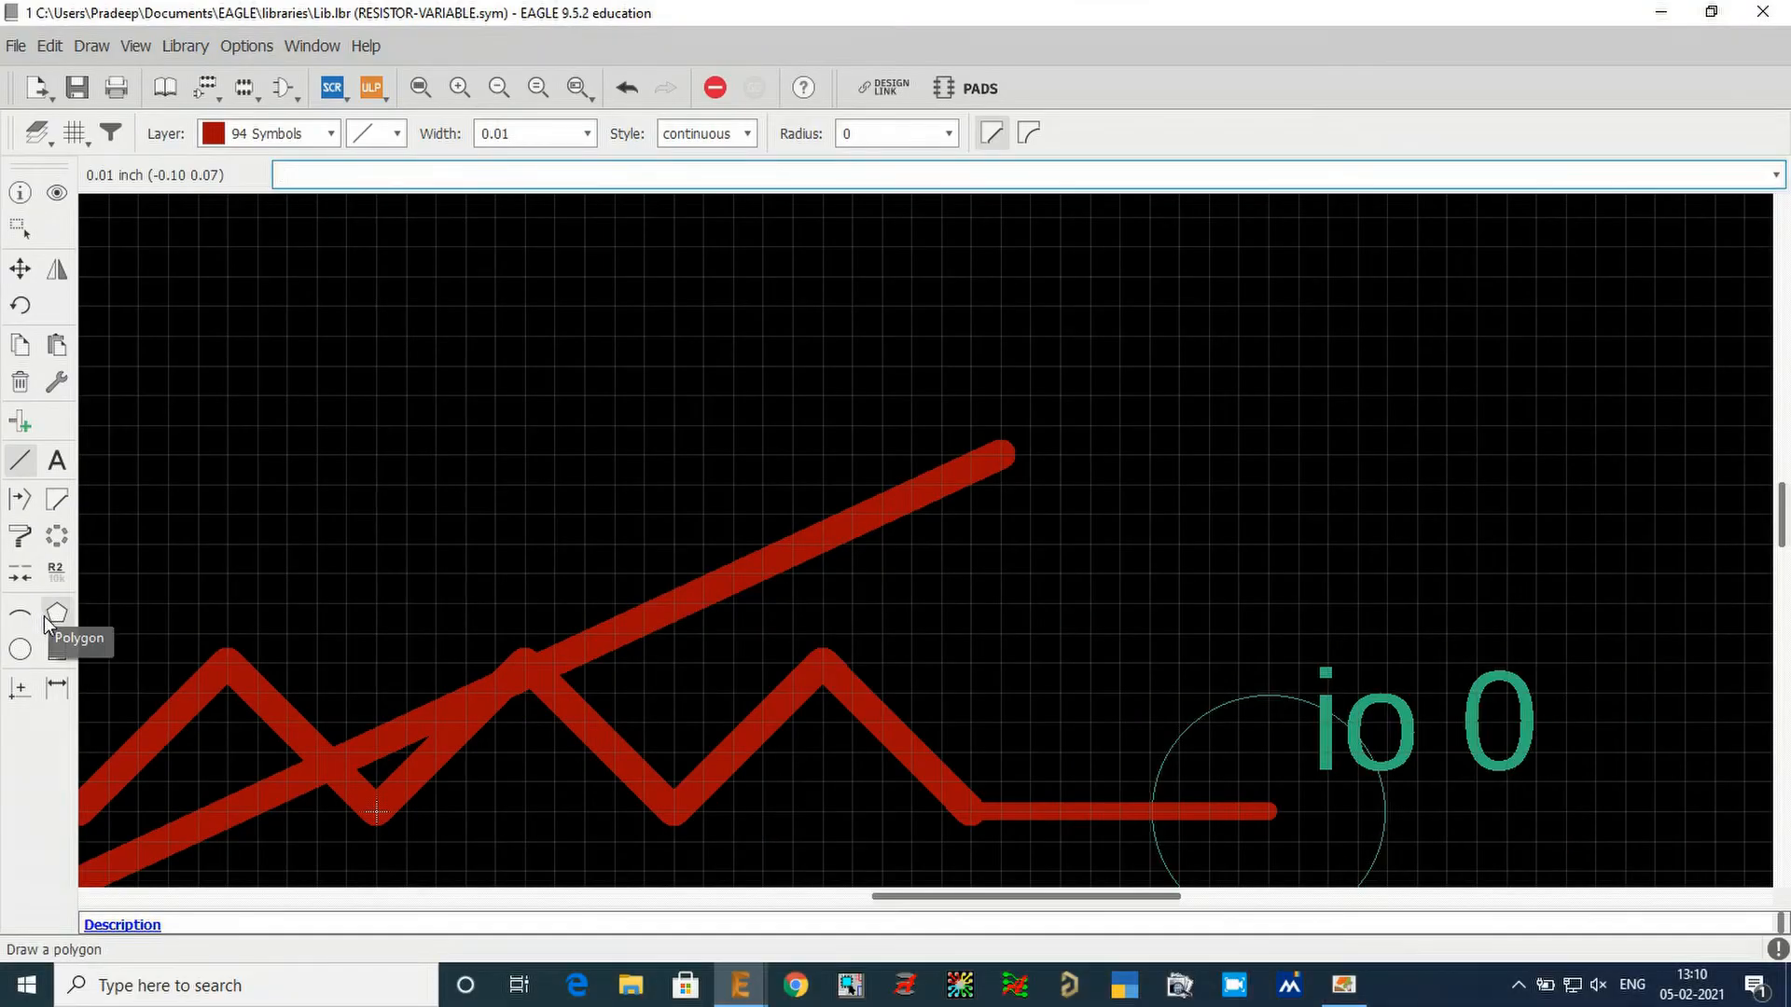
Try a triangular polygon arrowhead at the upper end of the diagonal line, and undo it.
{"action": "left_click", "coordinate": [45, 623]}
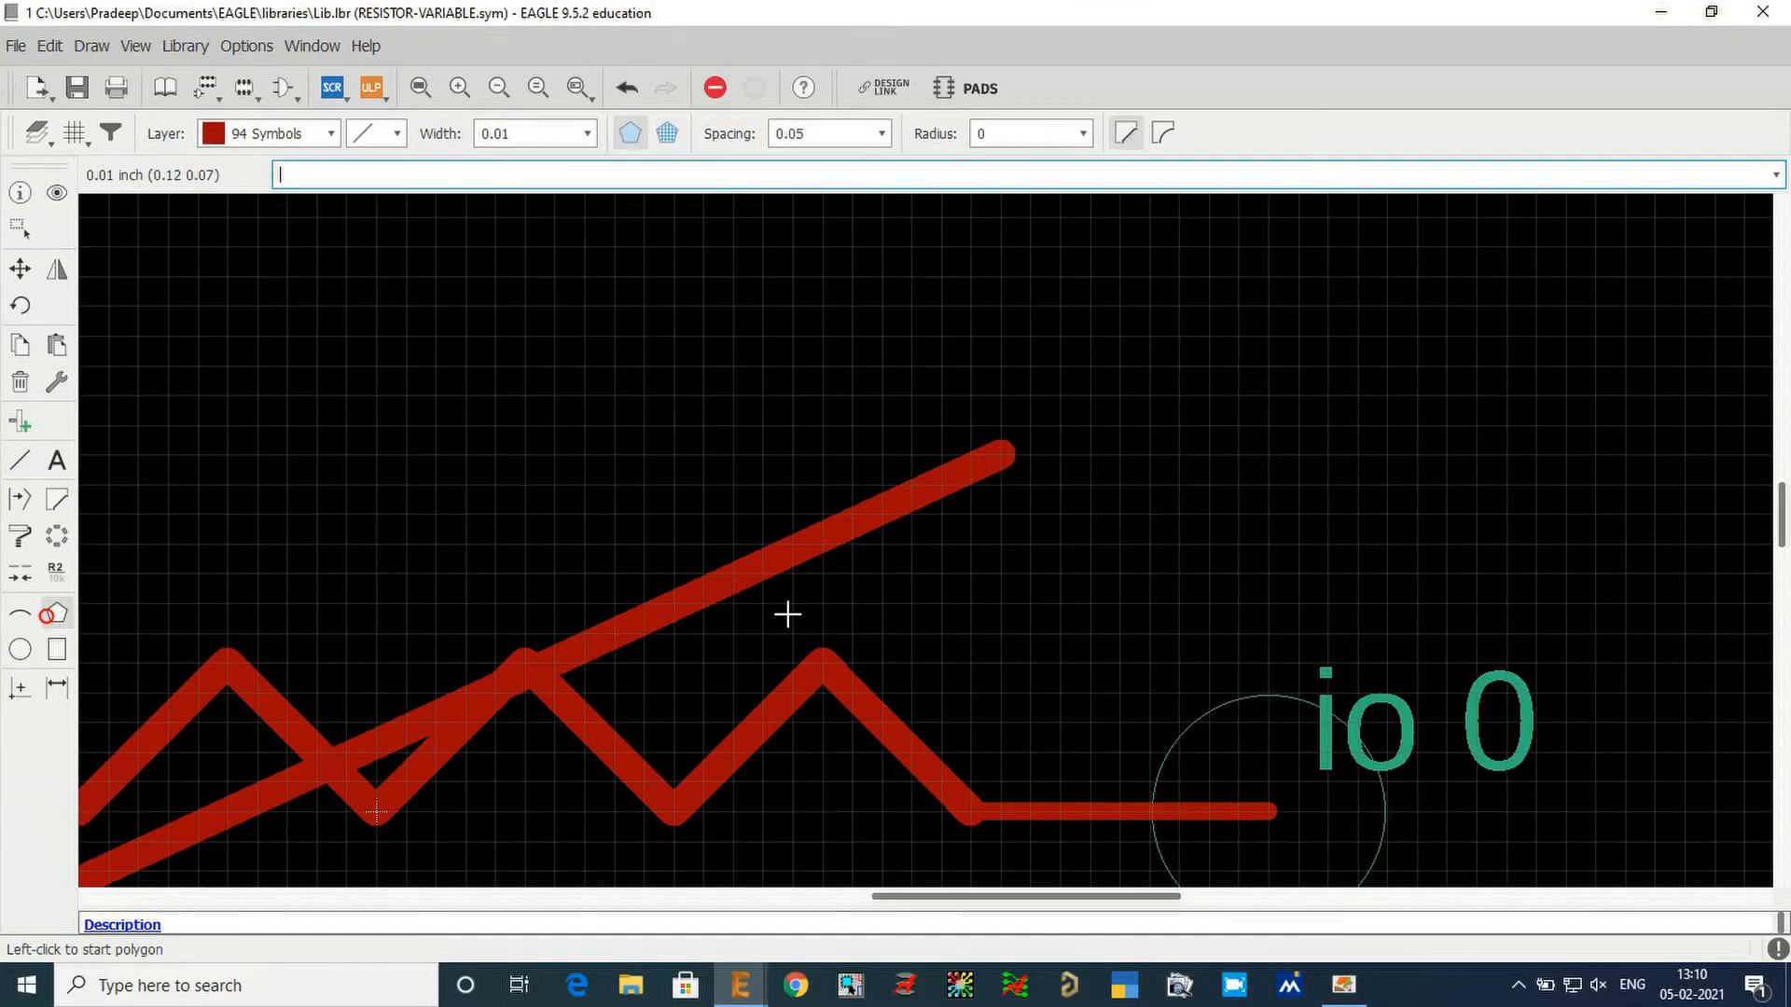
{"action": "scroll", "coordinate": [1003, 466], "scroll_direction": "up", "scroll_amount": 3}
{"action": "left_click", "coordinate": [1000, 435]}
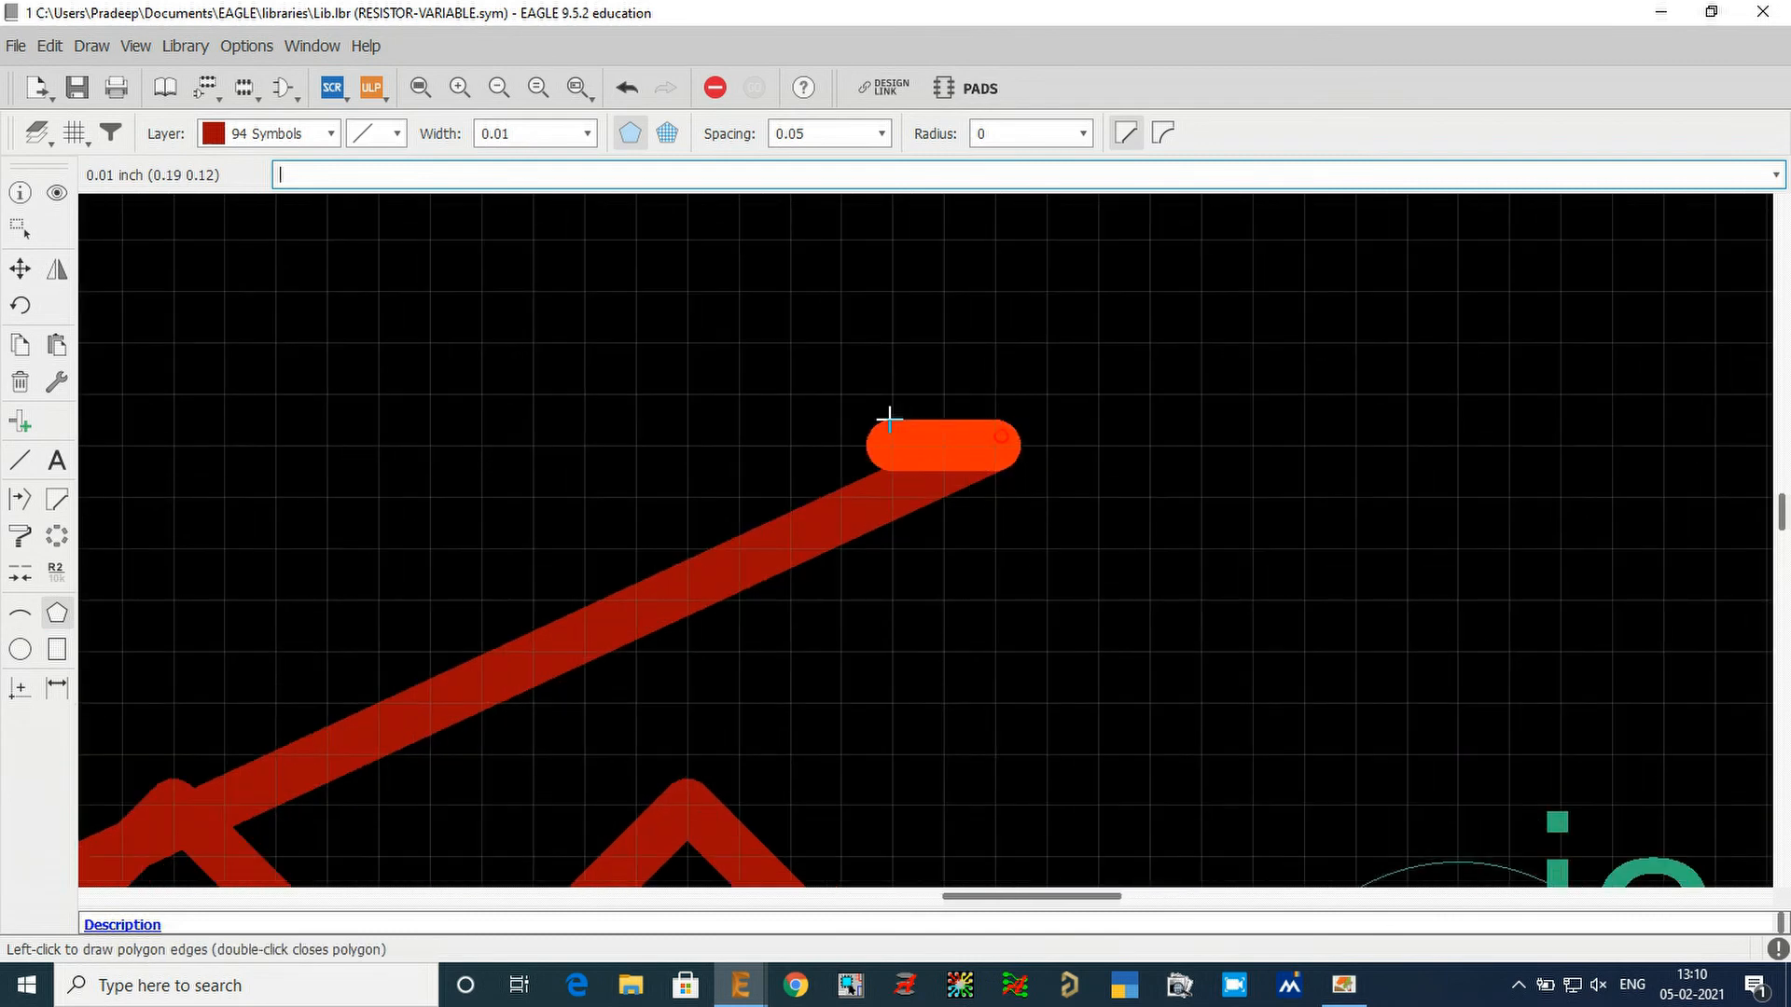
{"action": "left_click", "coordinate": [688, 385]}
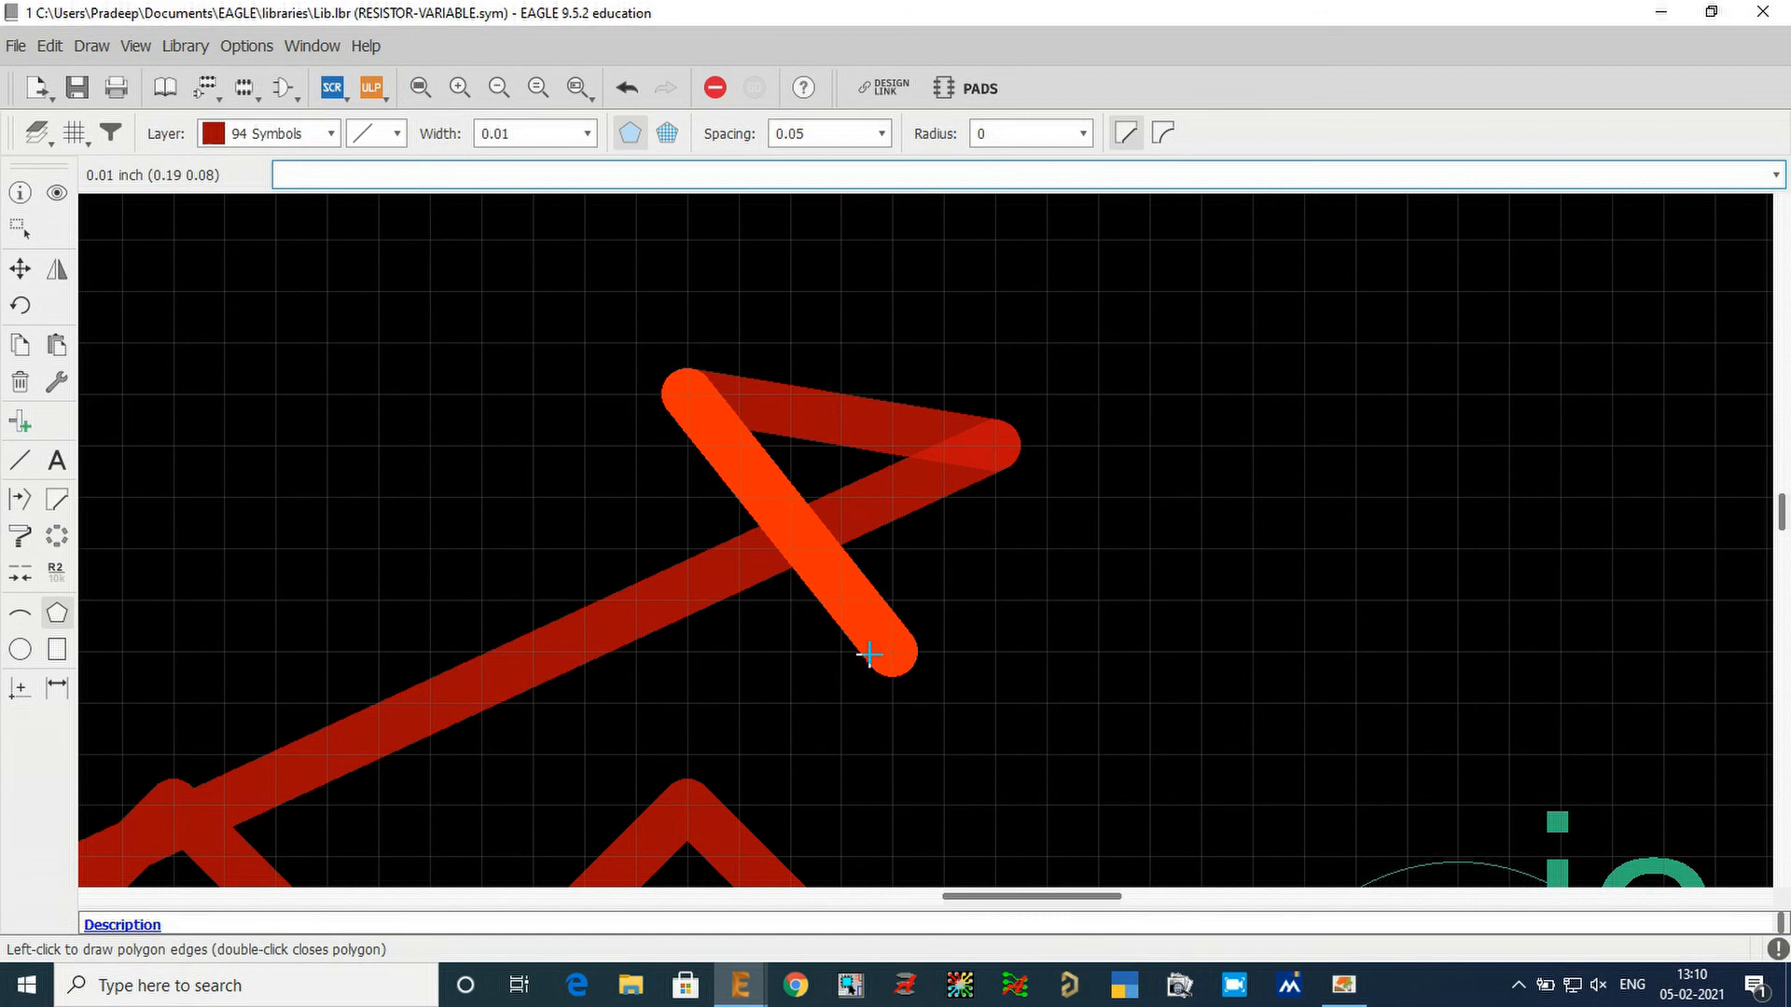
{"action": "left_click", "coordinate": [893, 702]}
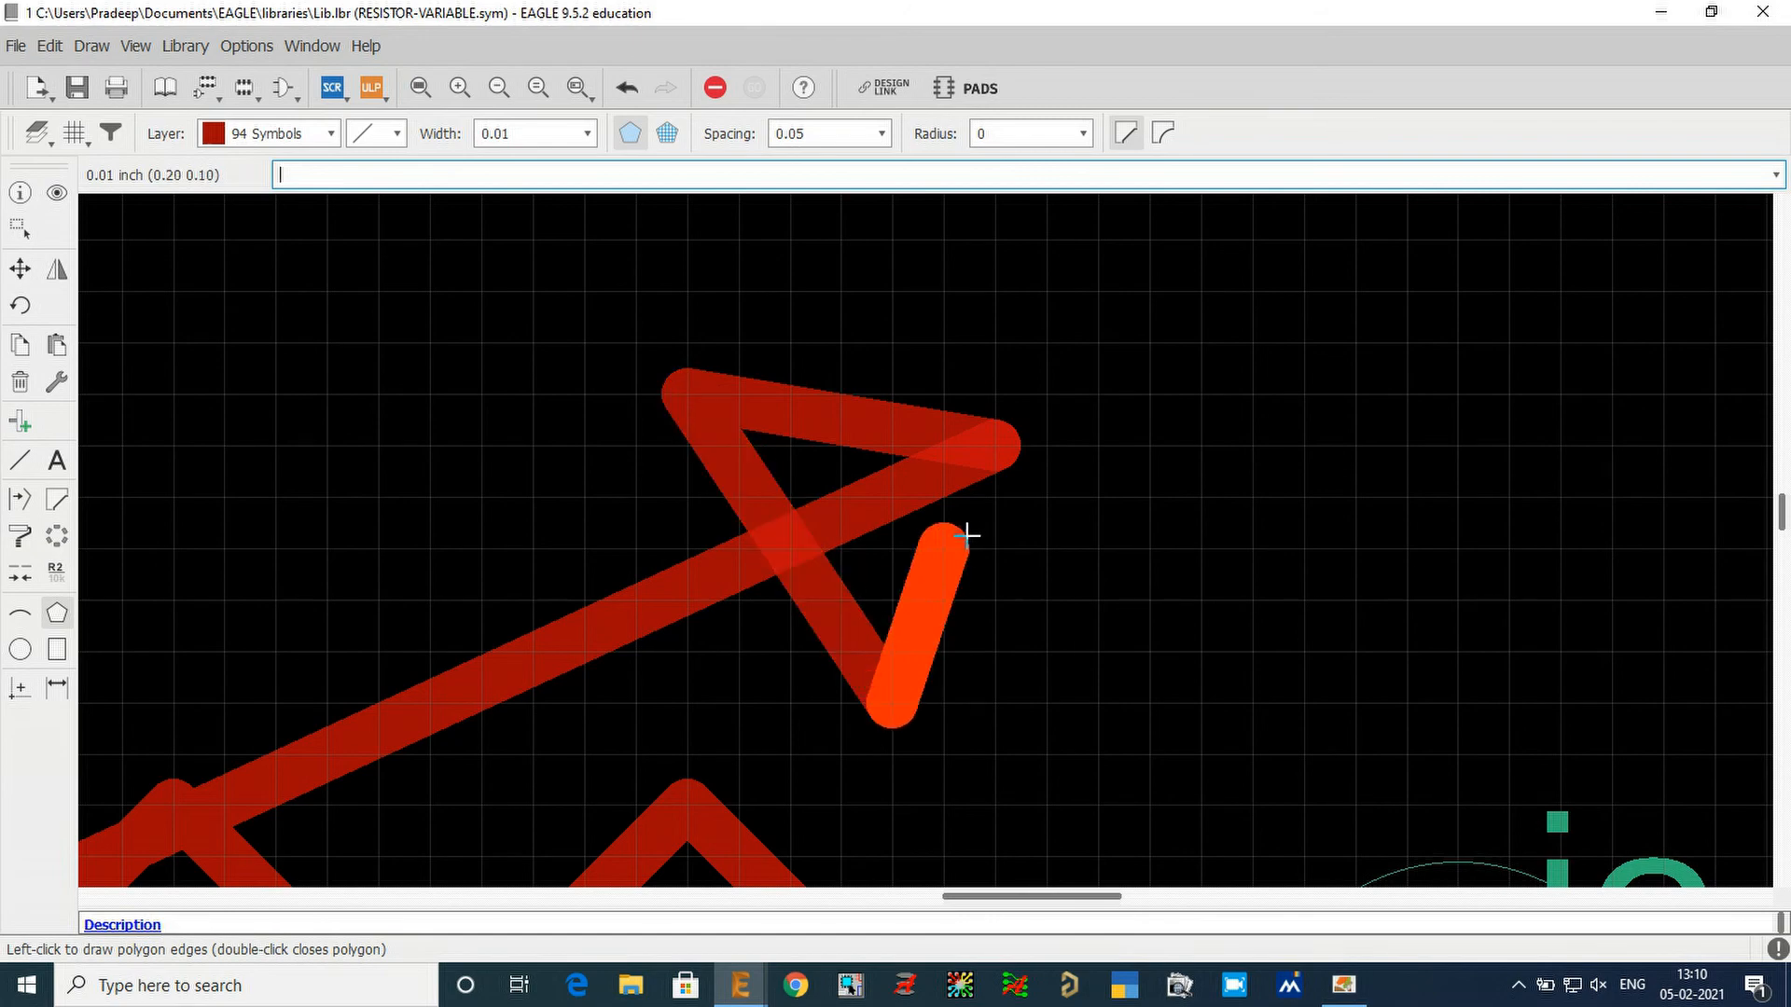
{"action": "left_click", "coordinate": [986, 456]}
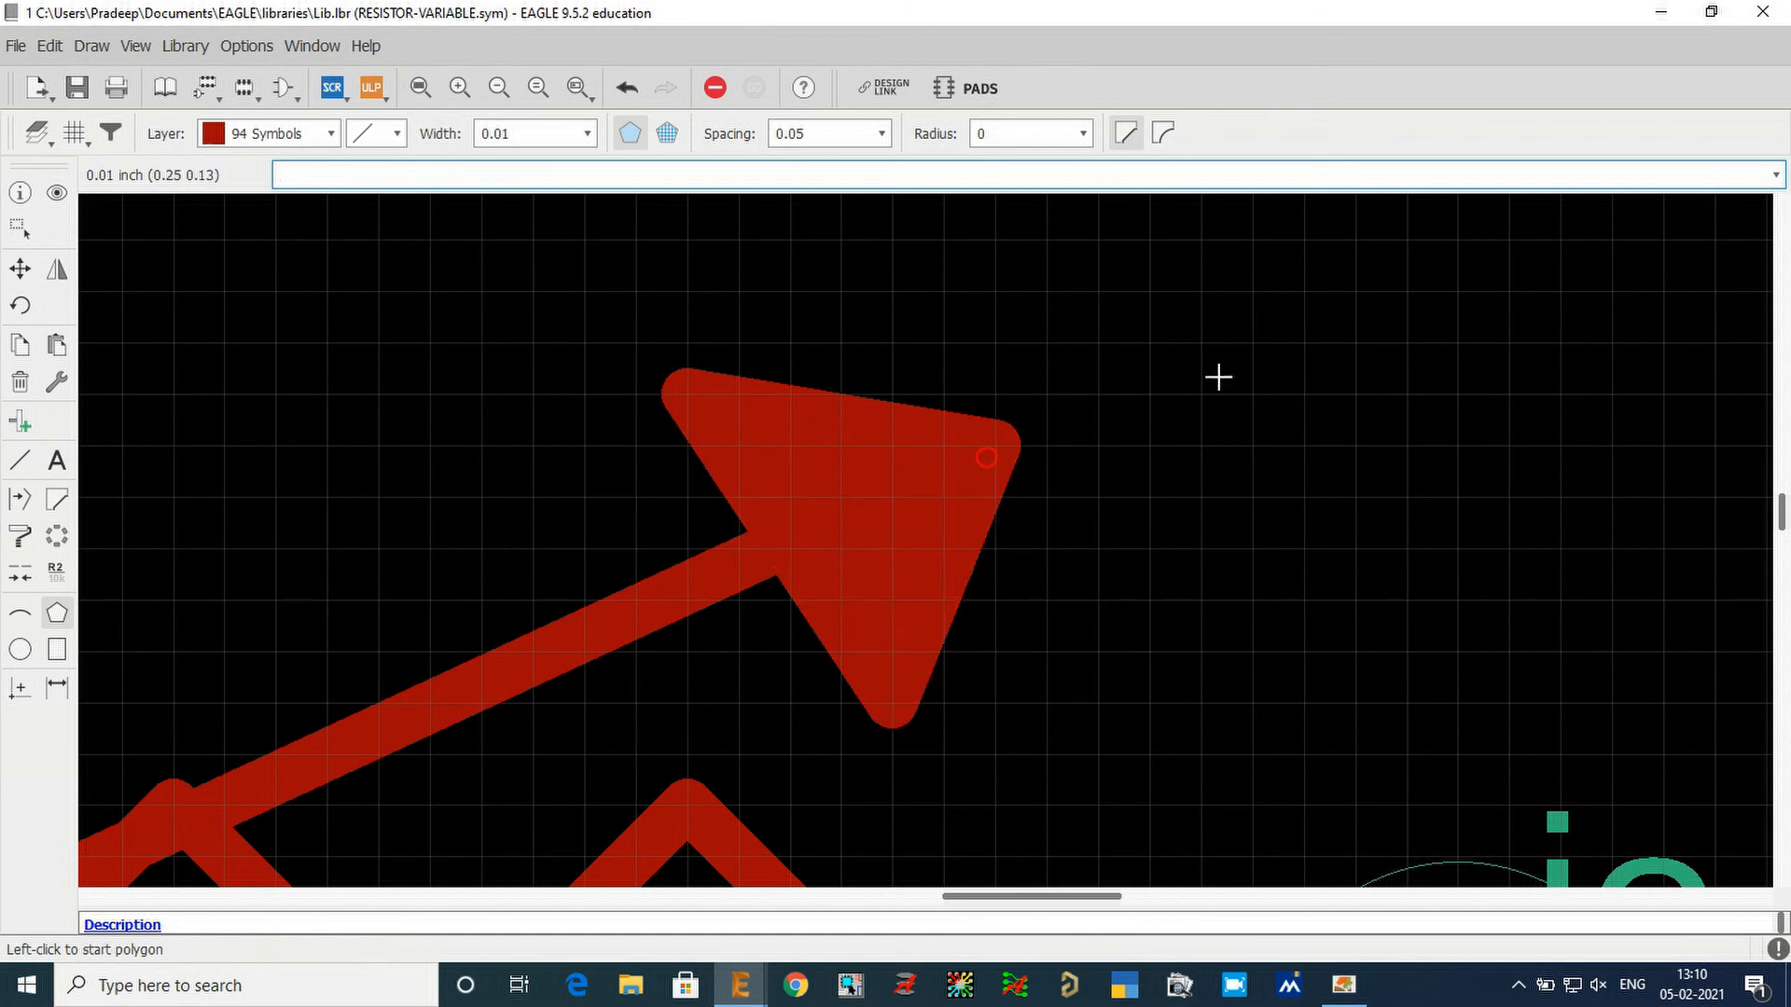
{"action": "scroll", "coordinate": [1240, 331], "scroll_direction": "down", "scroll_amount": 3}
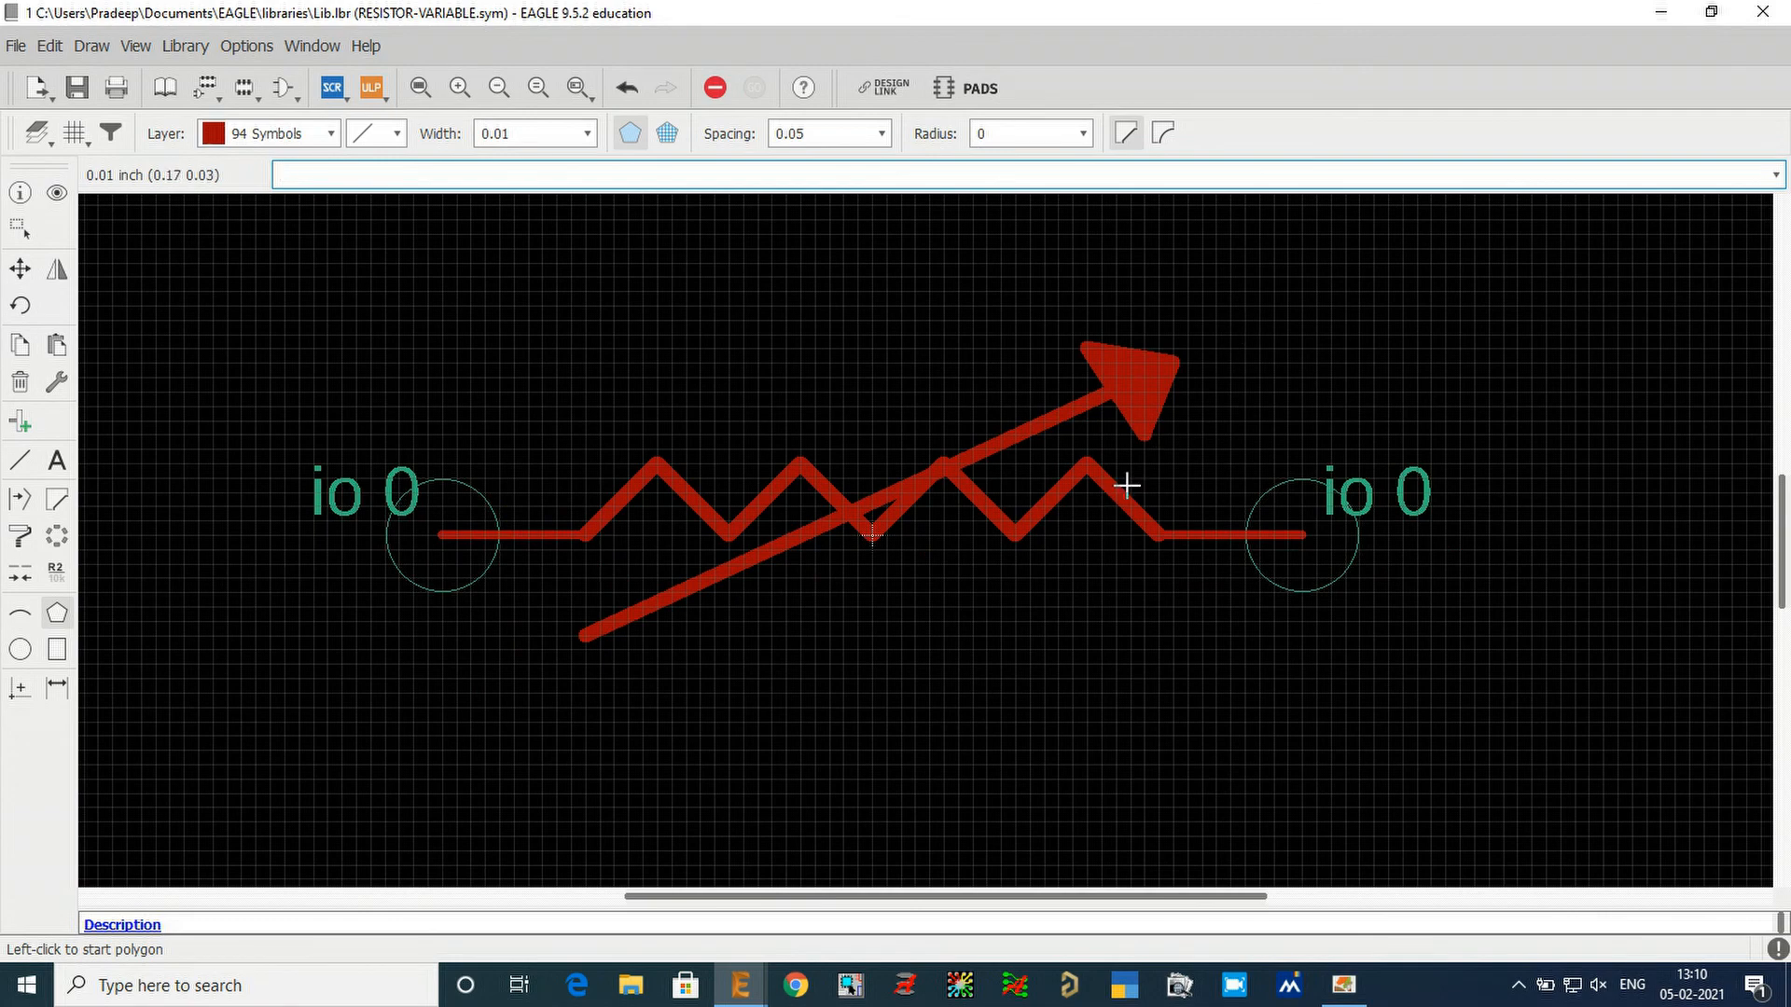
{"action": "key", "text": "ctrl+z"}
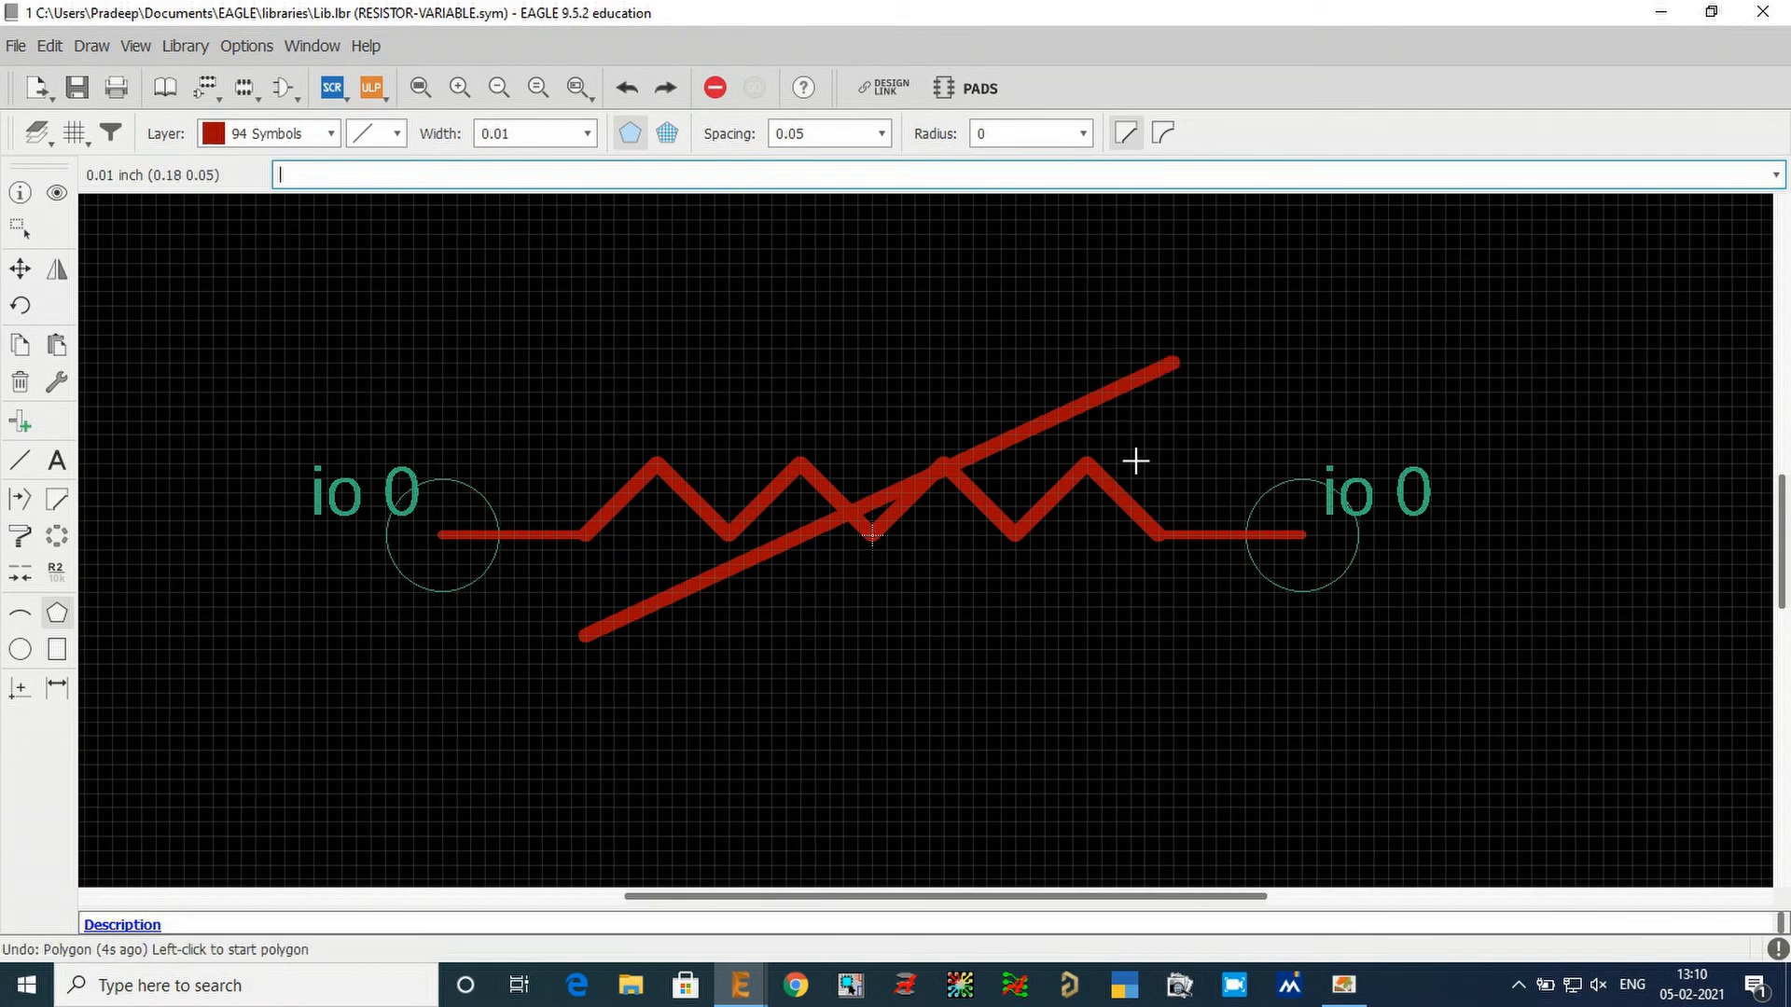
Draw a filled triangular polygon arrowhead of width 0.01 with corners at about (0.21 0.12), (0.19 0.07) and (0.15 0.12).
{"action": "left_click", "coordinate": [56, 616]}
{"action": "scroll", "coordinate": [1160, 401], "scroll_direction": "up", "scroll_amount": 3}
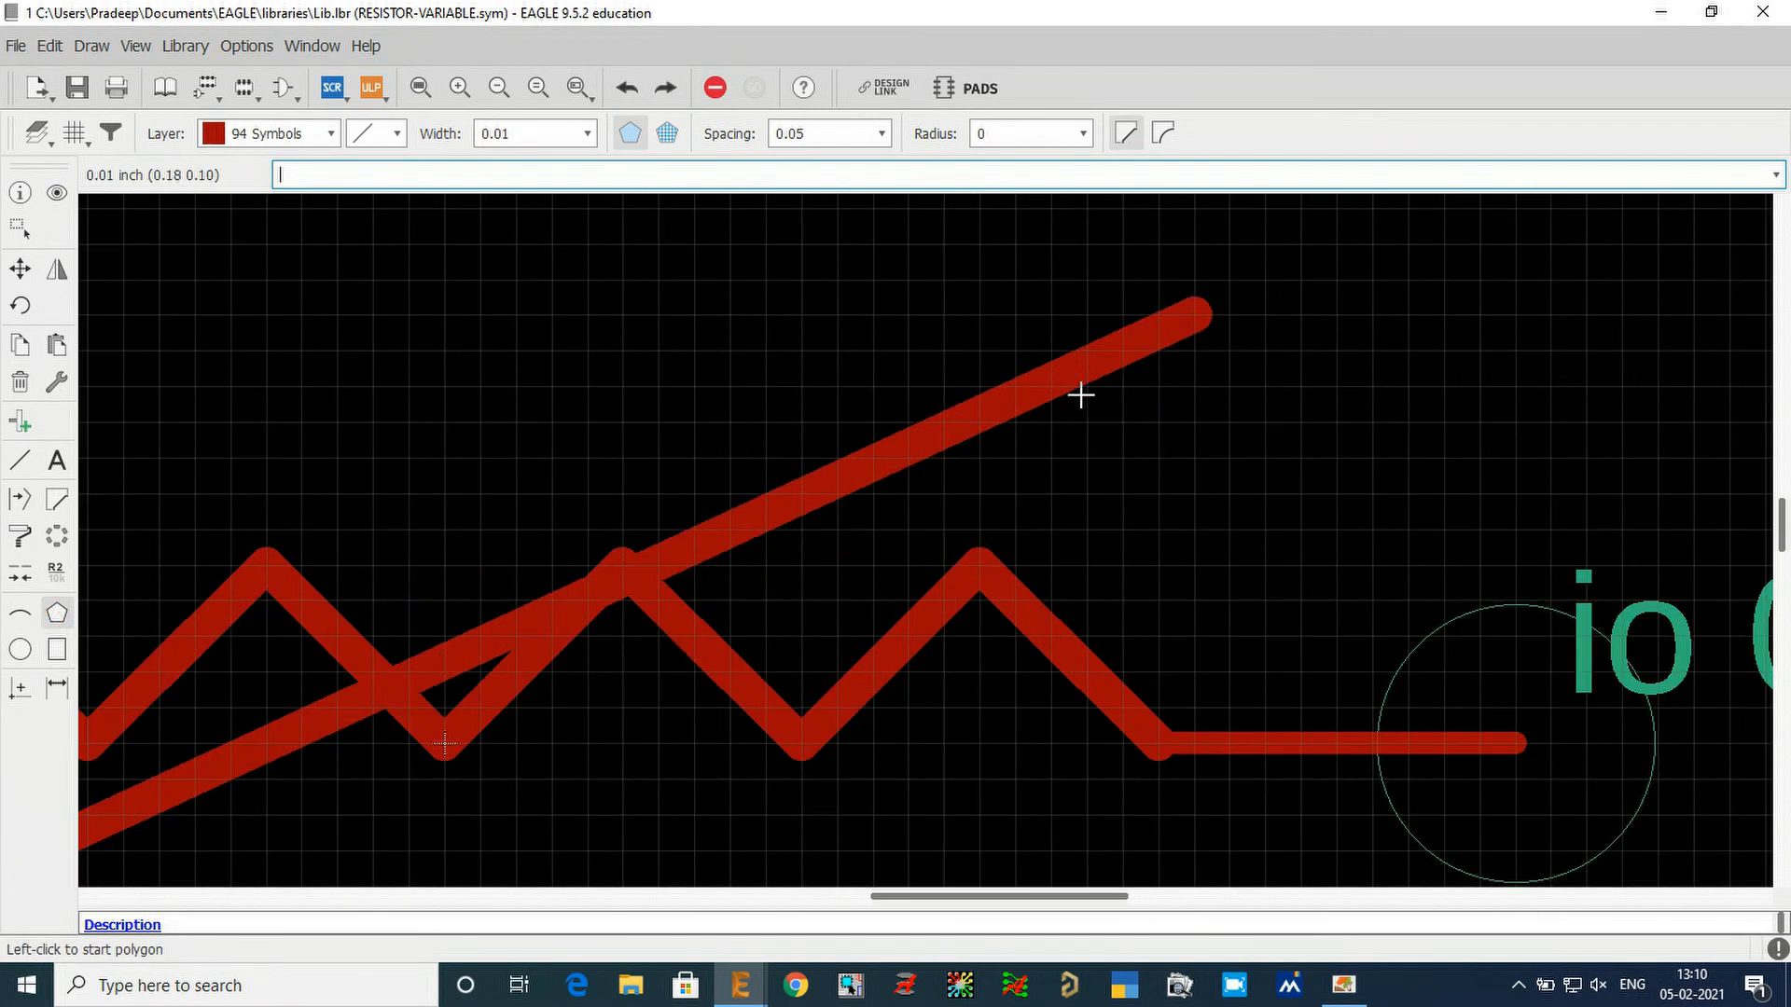
{"action": "left_click", "coordinate": [1198, 318]}
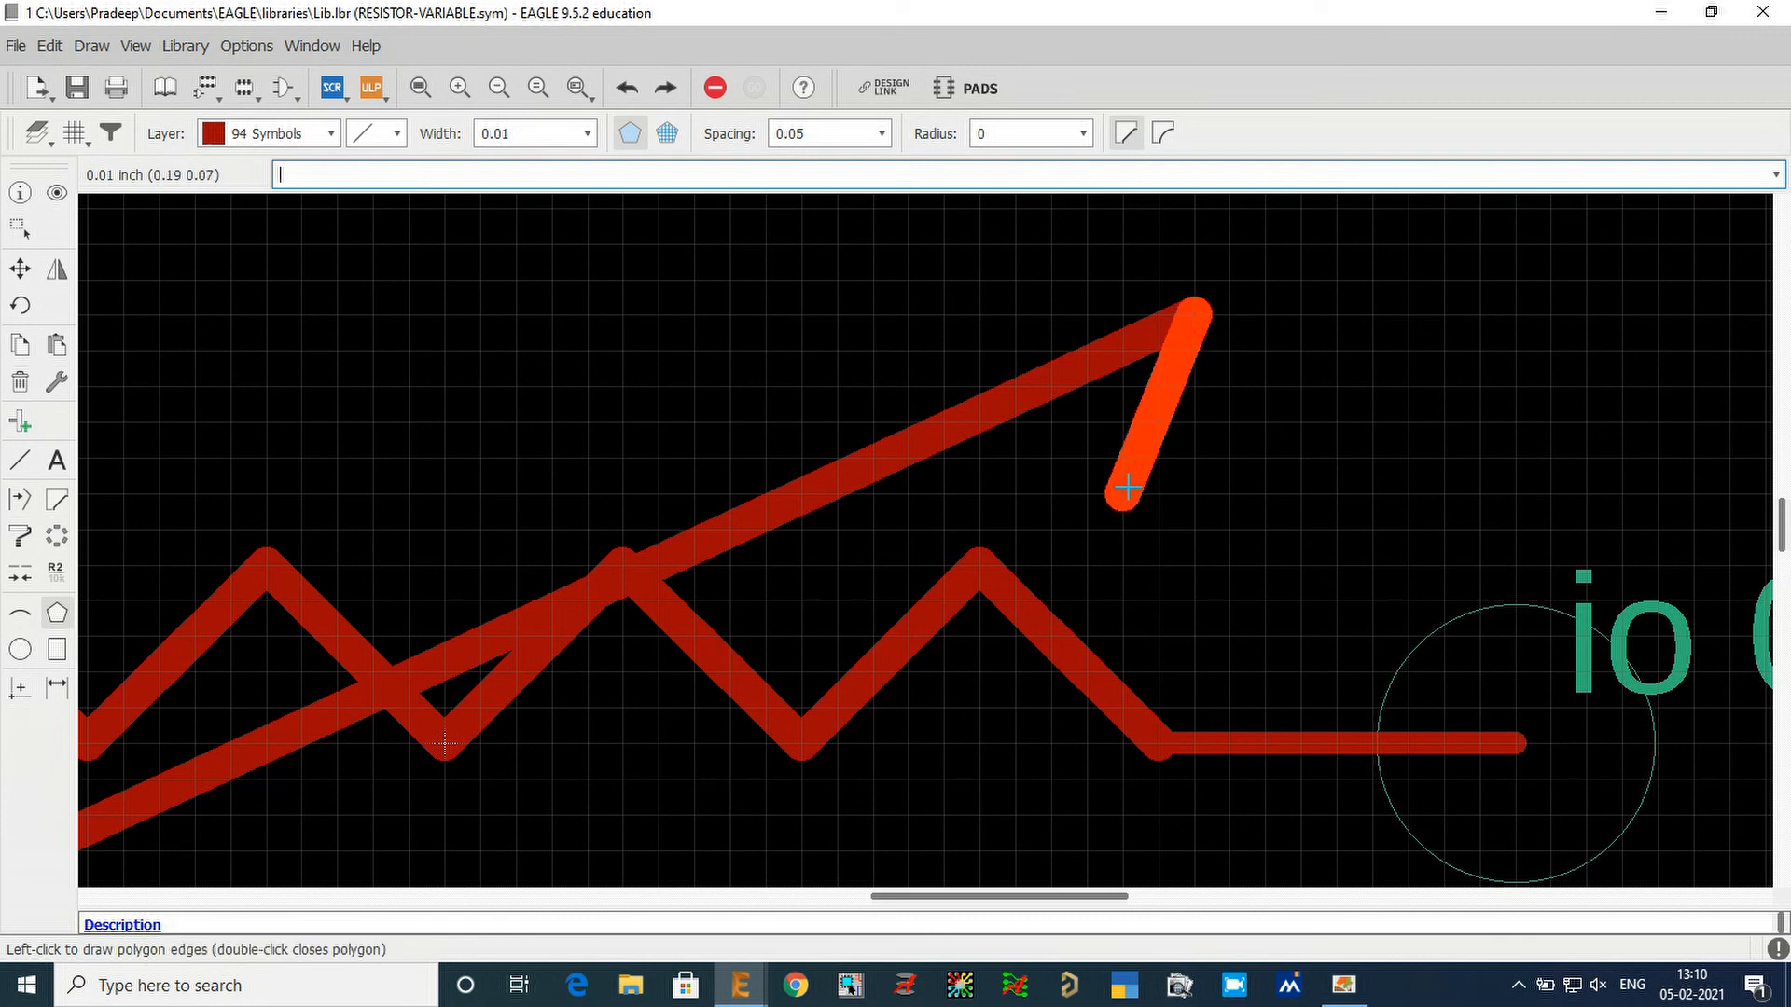
{"action": "left_click", "coordinate": [1123, 492]}
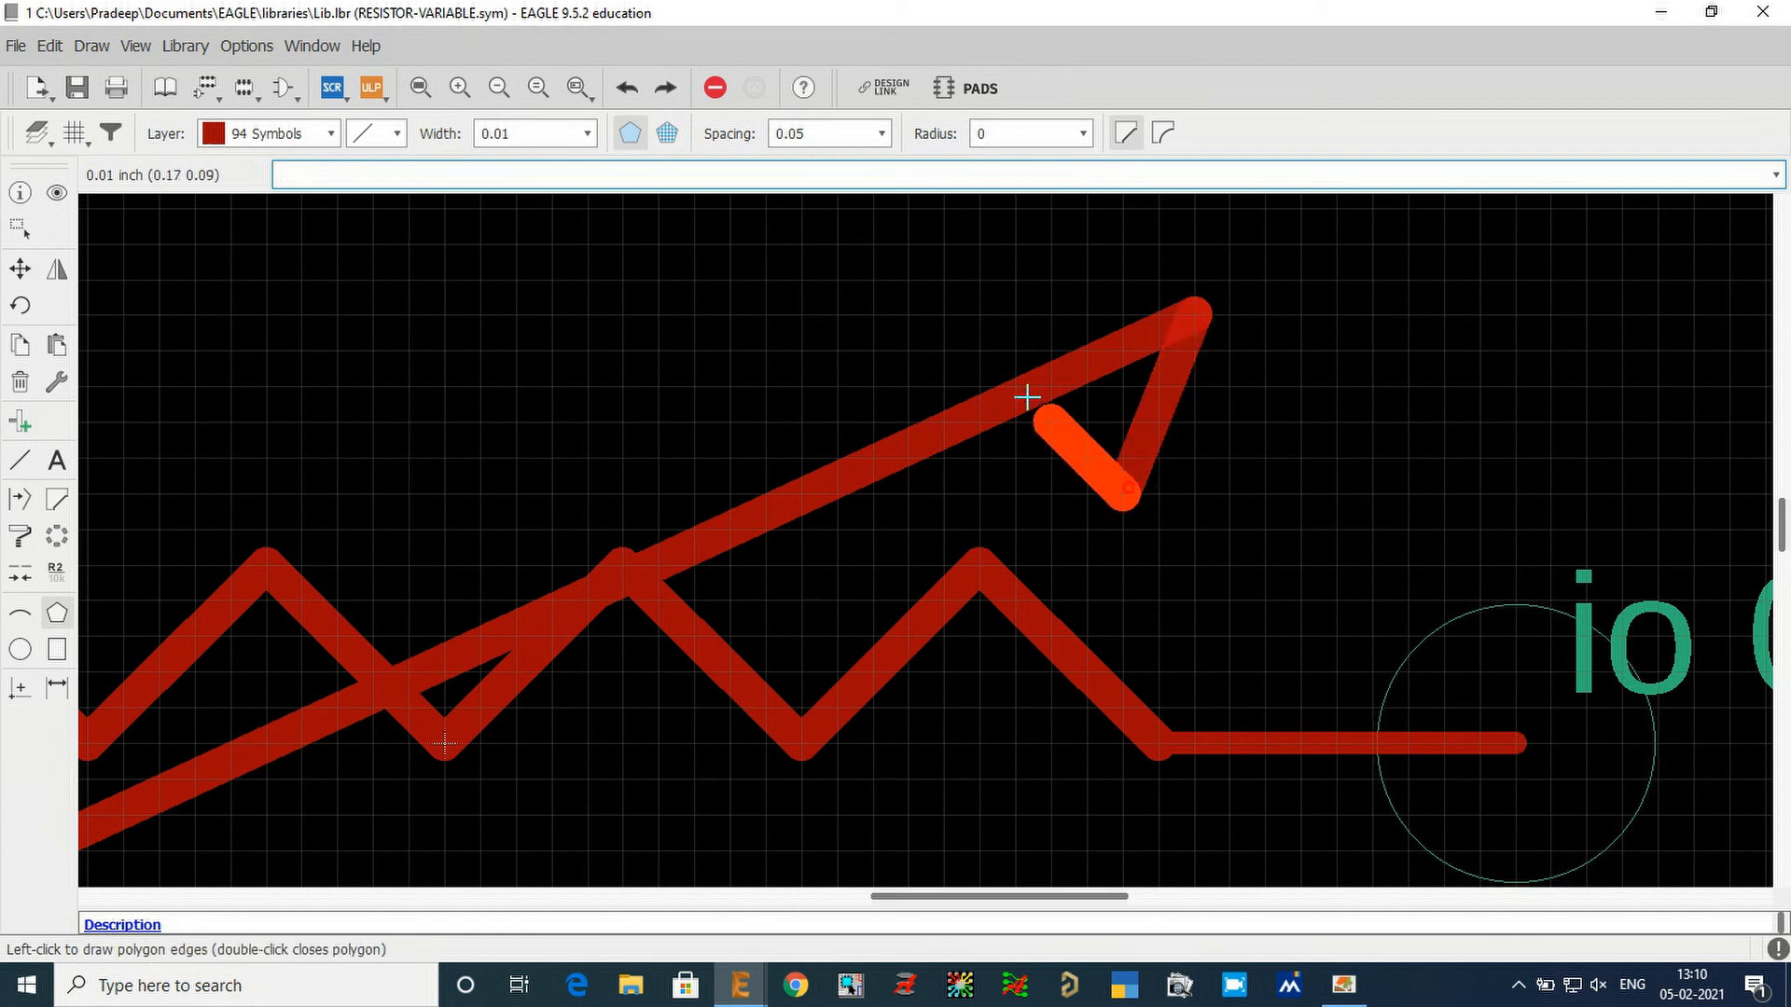
{"action": "left_click", "coordinate": [970, 308]}
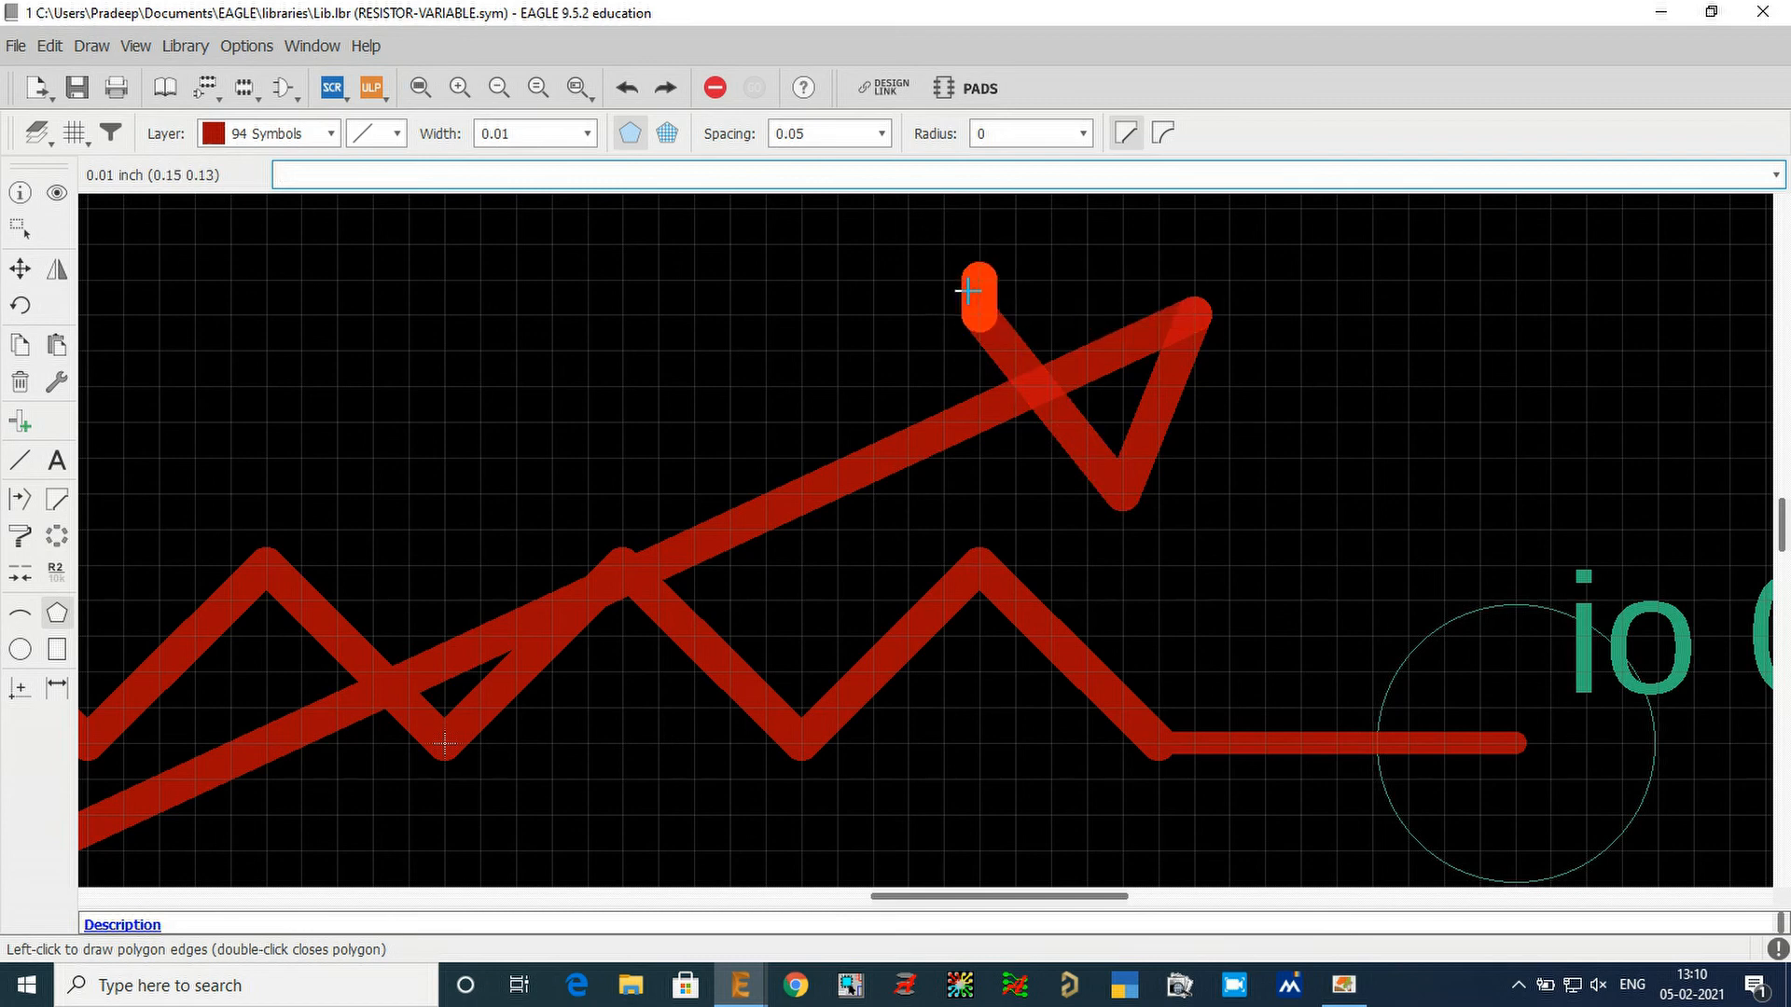
{"action": "double_click", "coordinate": [959, 297]}
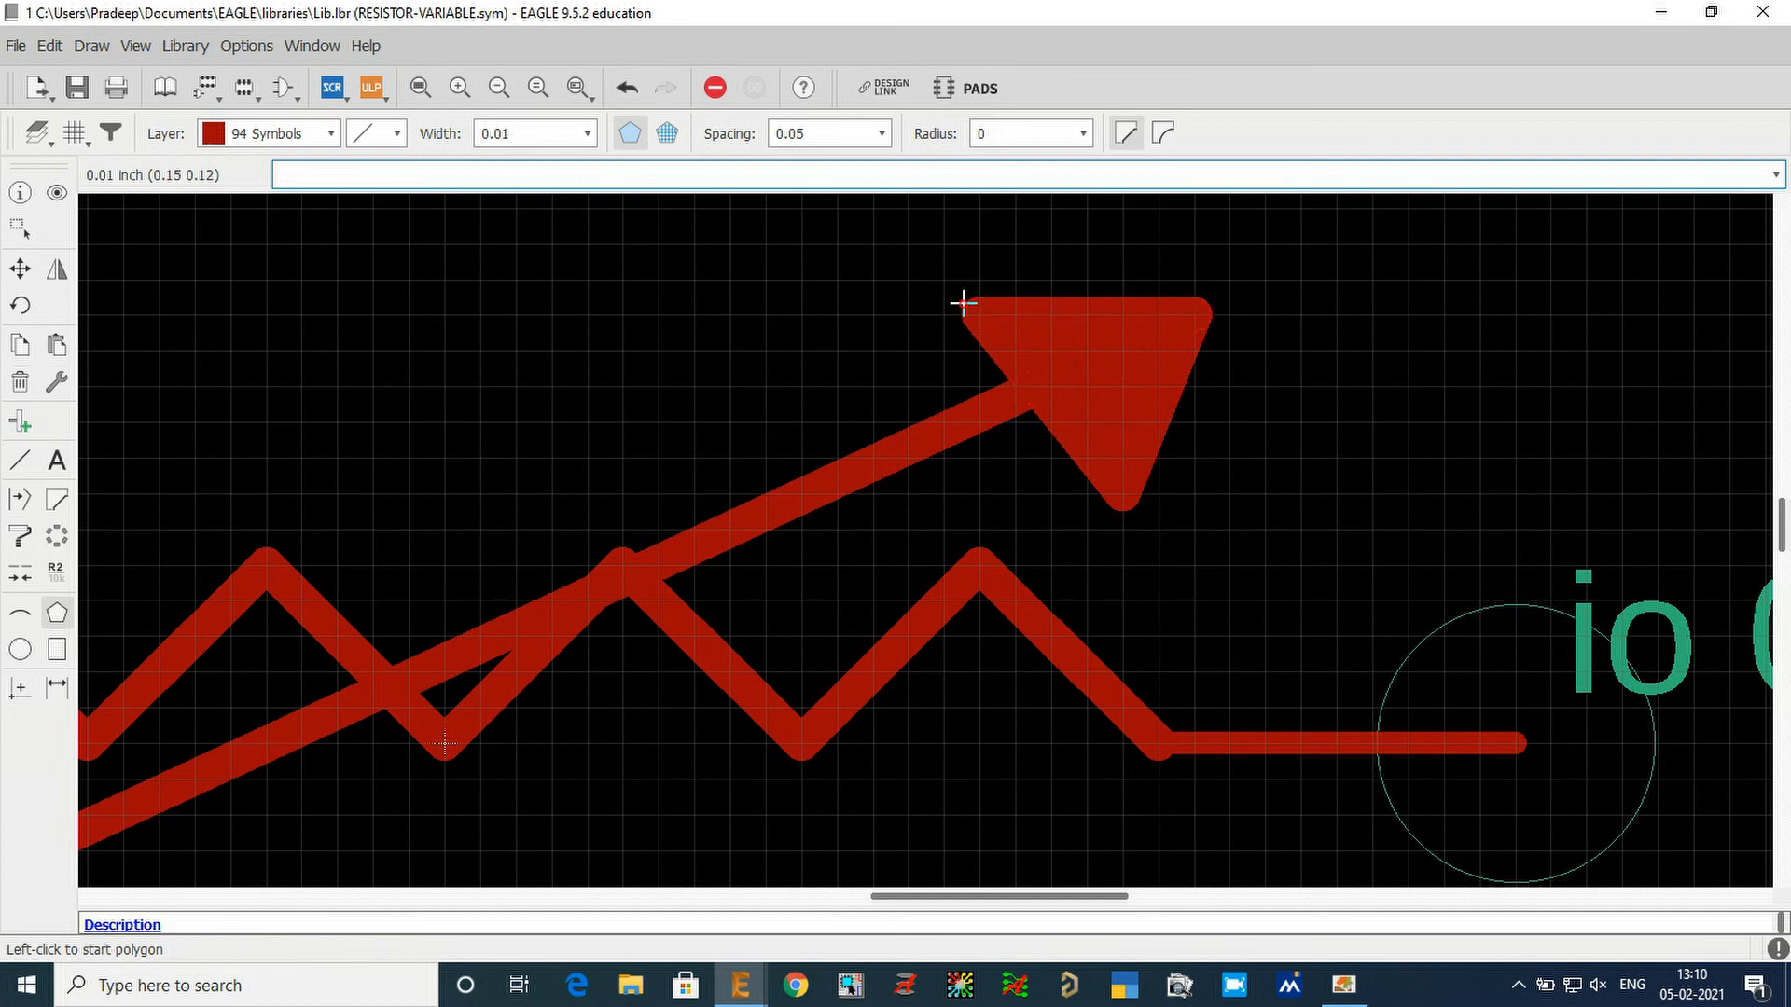
Reshape the arrowhead by moving its upper-left corner to about (0.16 0.13) and its lower corner to about (0.19 0.08).
{"action": "scroll", "coordinate": [903, 340], "scroll_direction": "down", "scroll_amount": 2}
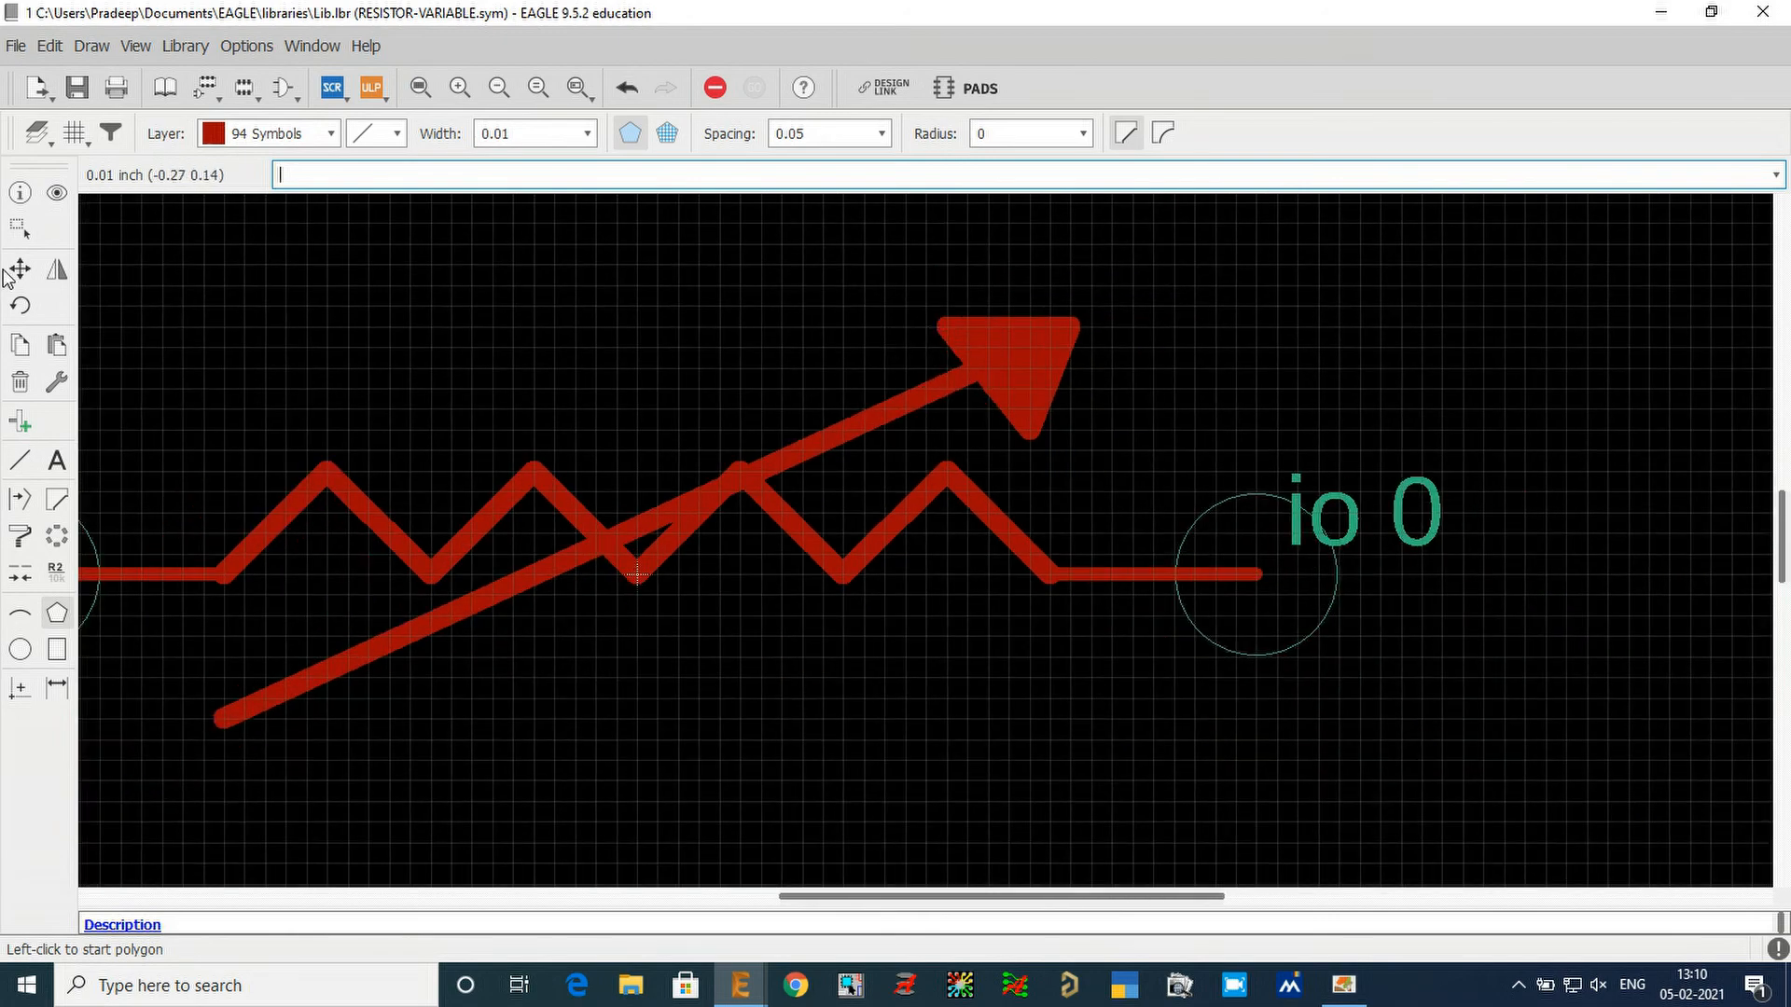
{"action": "left_click", "coordinate": [20, 270]}
{"action": "left_click", "coordinate": [937, 327]}
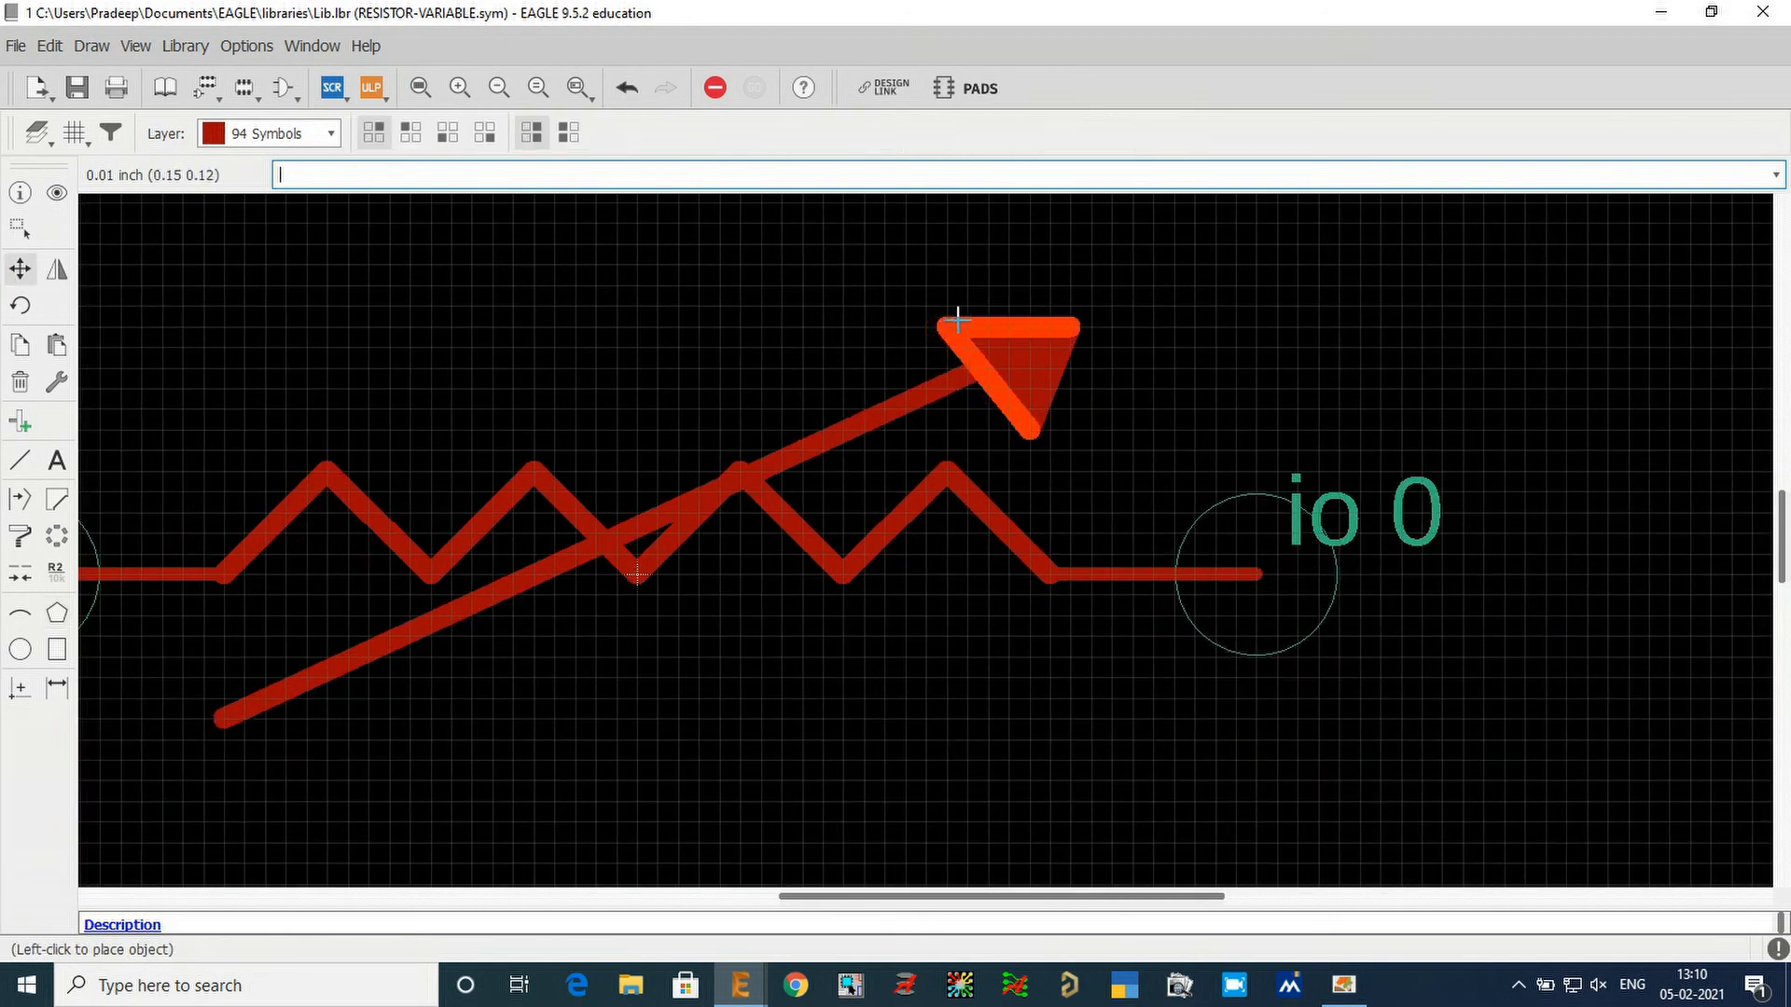
{"action": "left_click", "coordinate": [948, 317]}
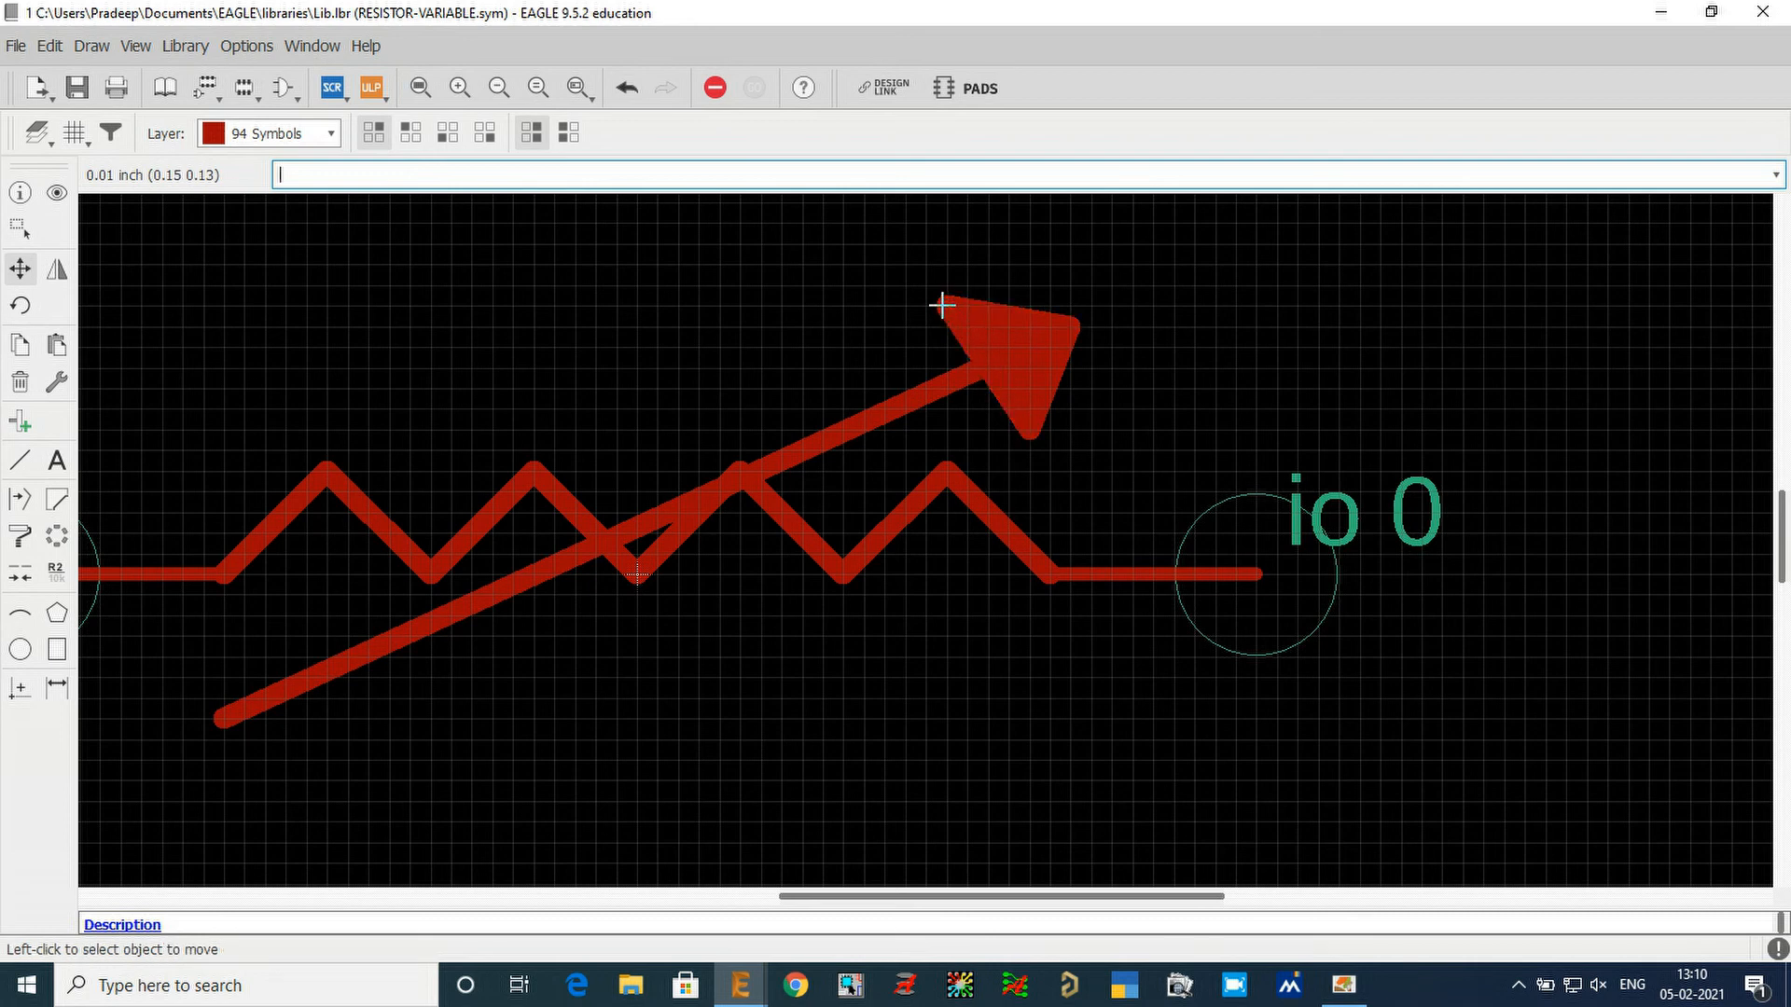
{"action": "left_click", "coordinate": [944, 306]}
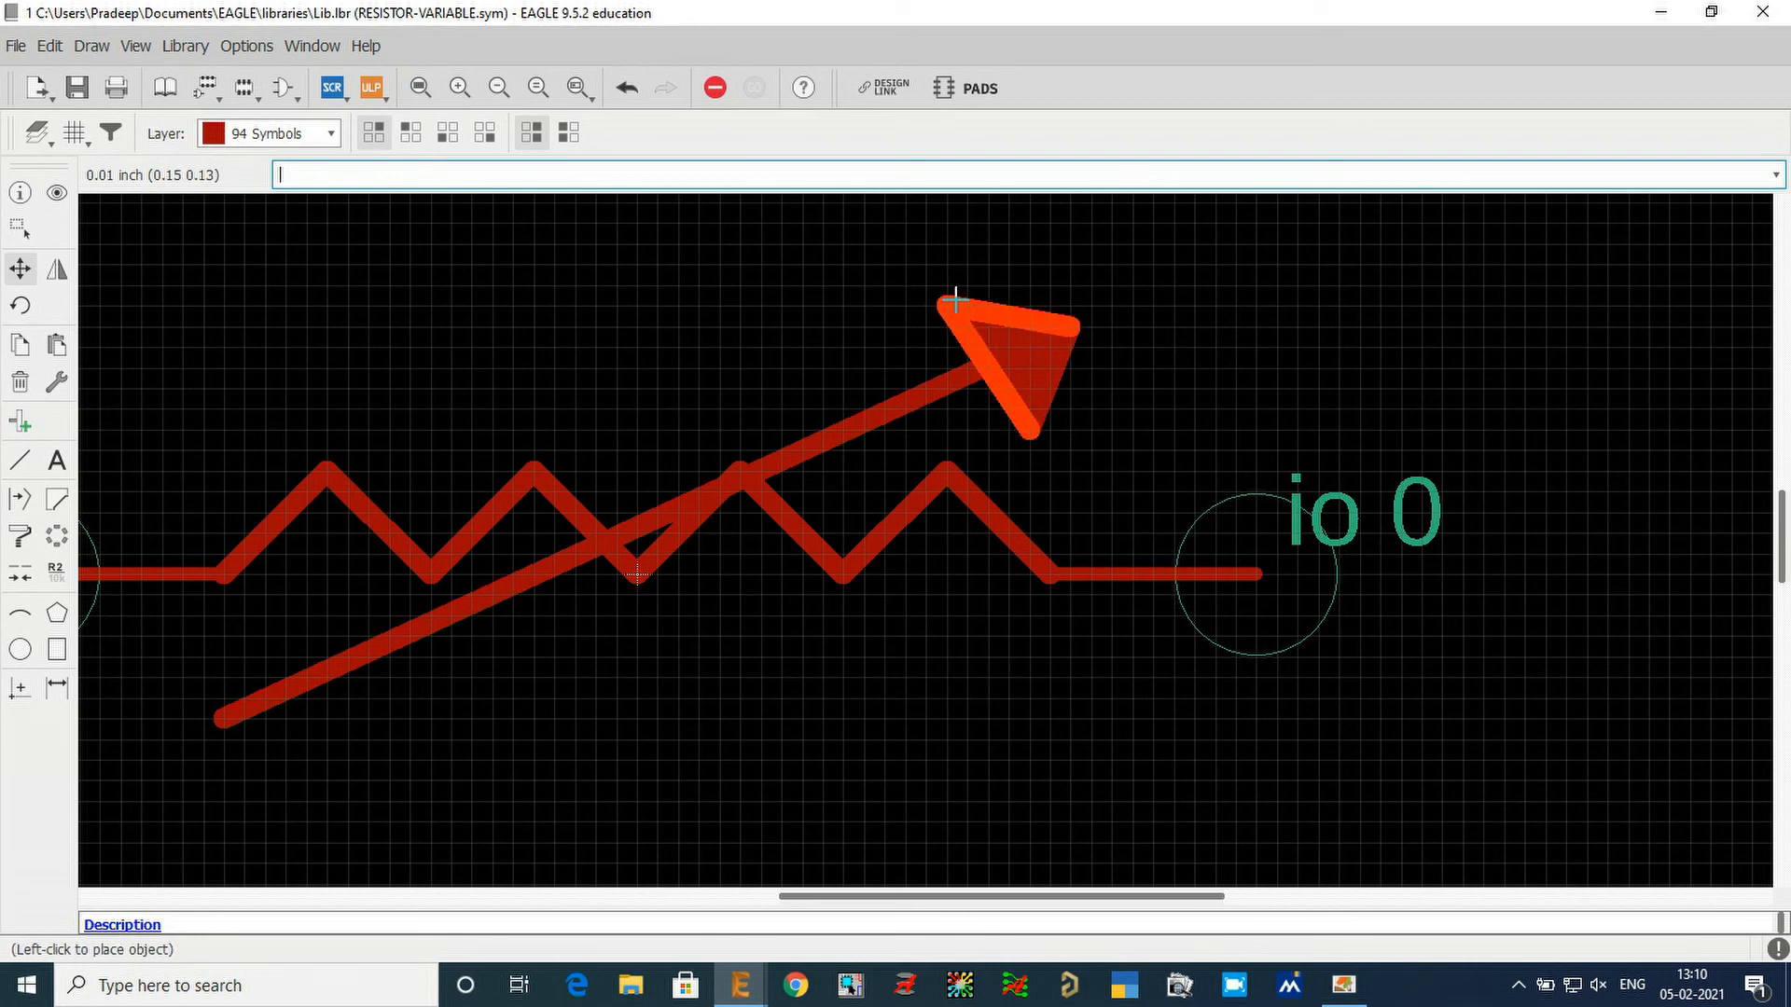
{"action": "left_click", "coordinate": [959, 299]}
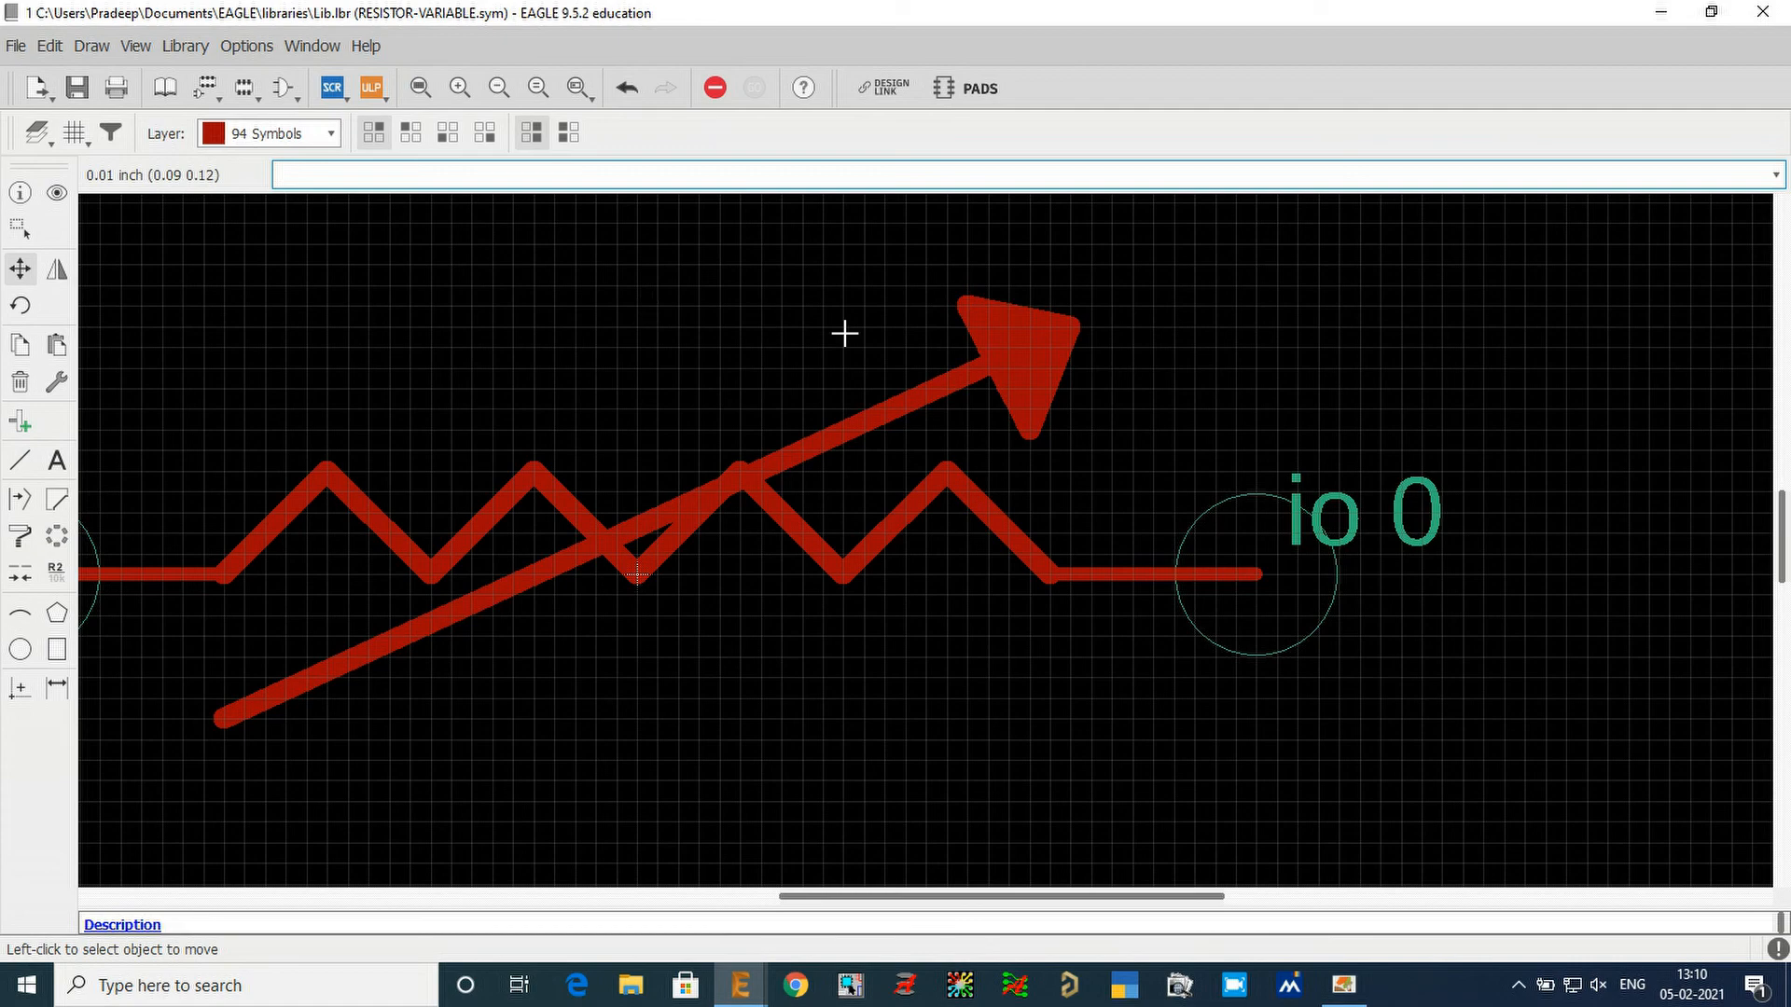
{"action": "left_click", "coordinate": [1031, 433]}
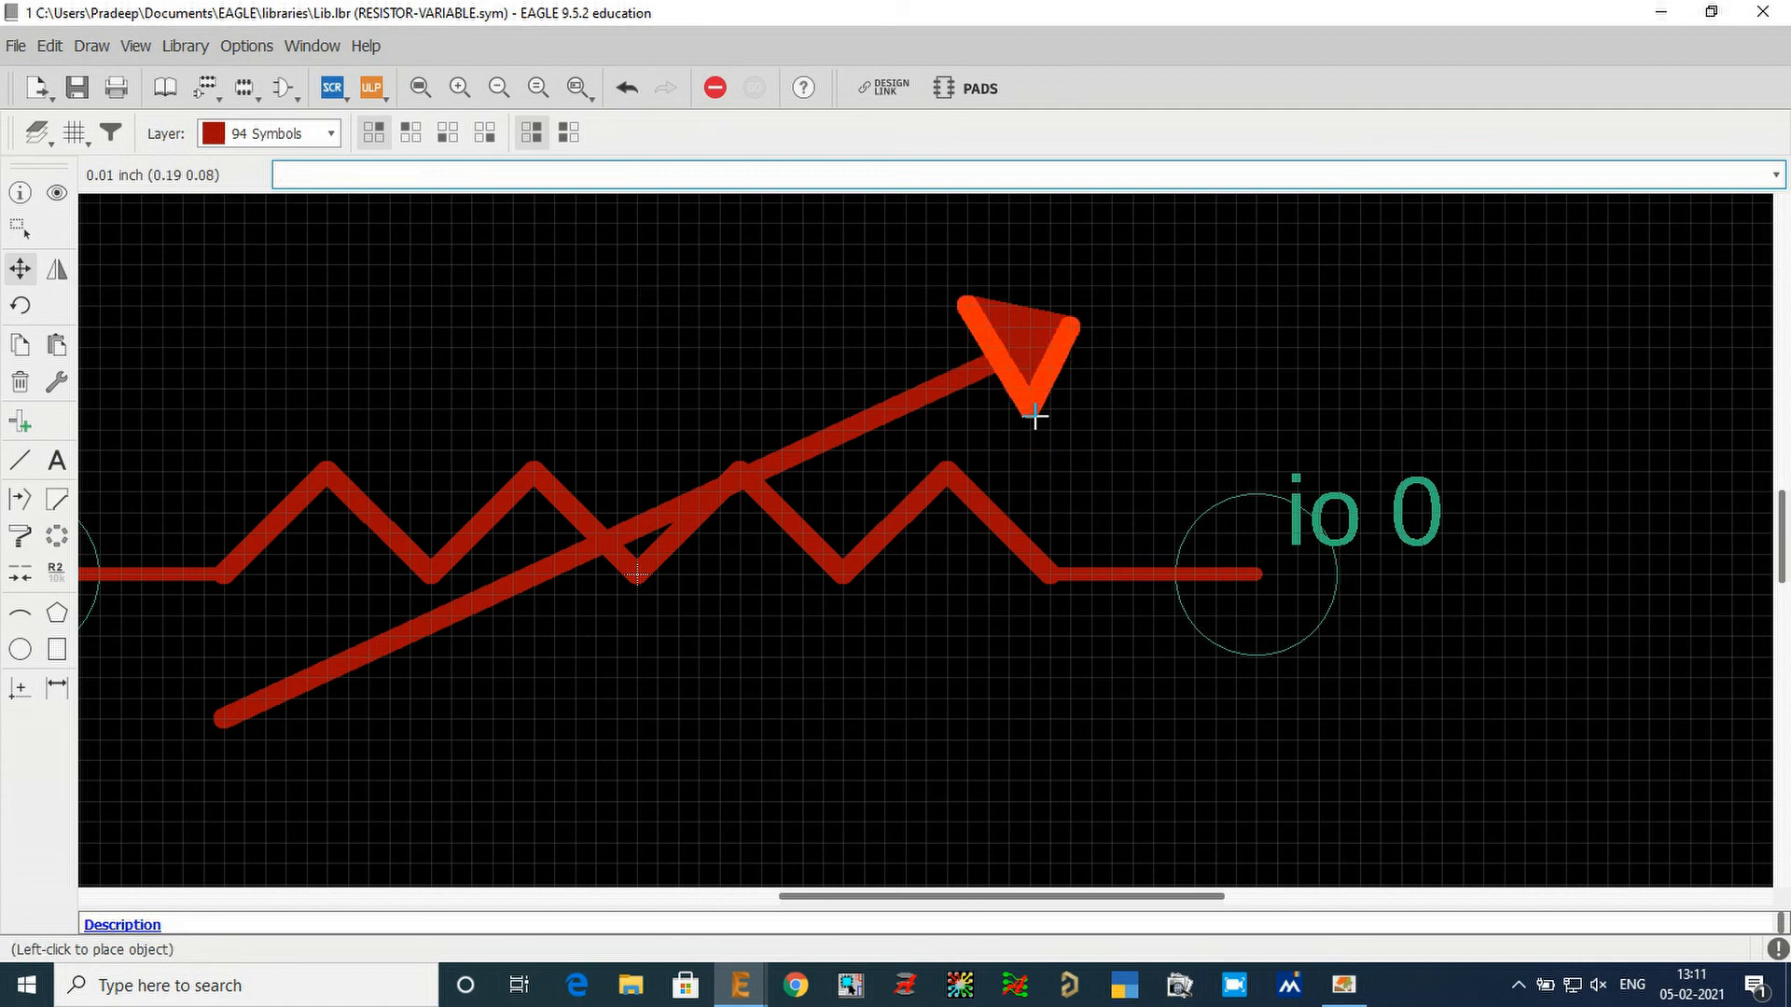
{"action": "left_click", "coordinate": [1032, 411]}
{"action": "left_click", "coordinate": [1028, 410]}
{"action": "left_click", "coordinate": [1024, 415]}
Set the grid size to 0.1 inch and check the pin ends against the grid lines.
{"action": "scroll", "coordinate": [966, 660], "scroll_direction": "down", "scroll_amount": 1}
{"action": "scroll", "coordinate": [962, 669], "scroll_direction": "down", "scroll_amount": 1}
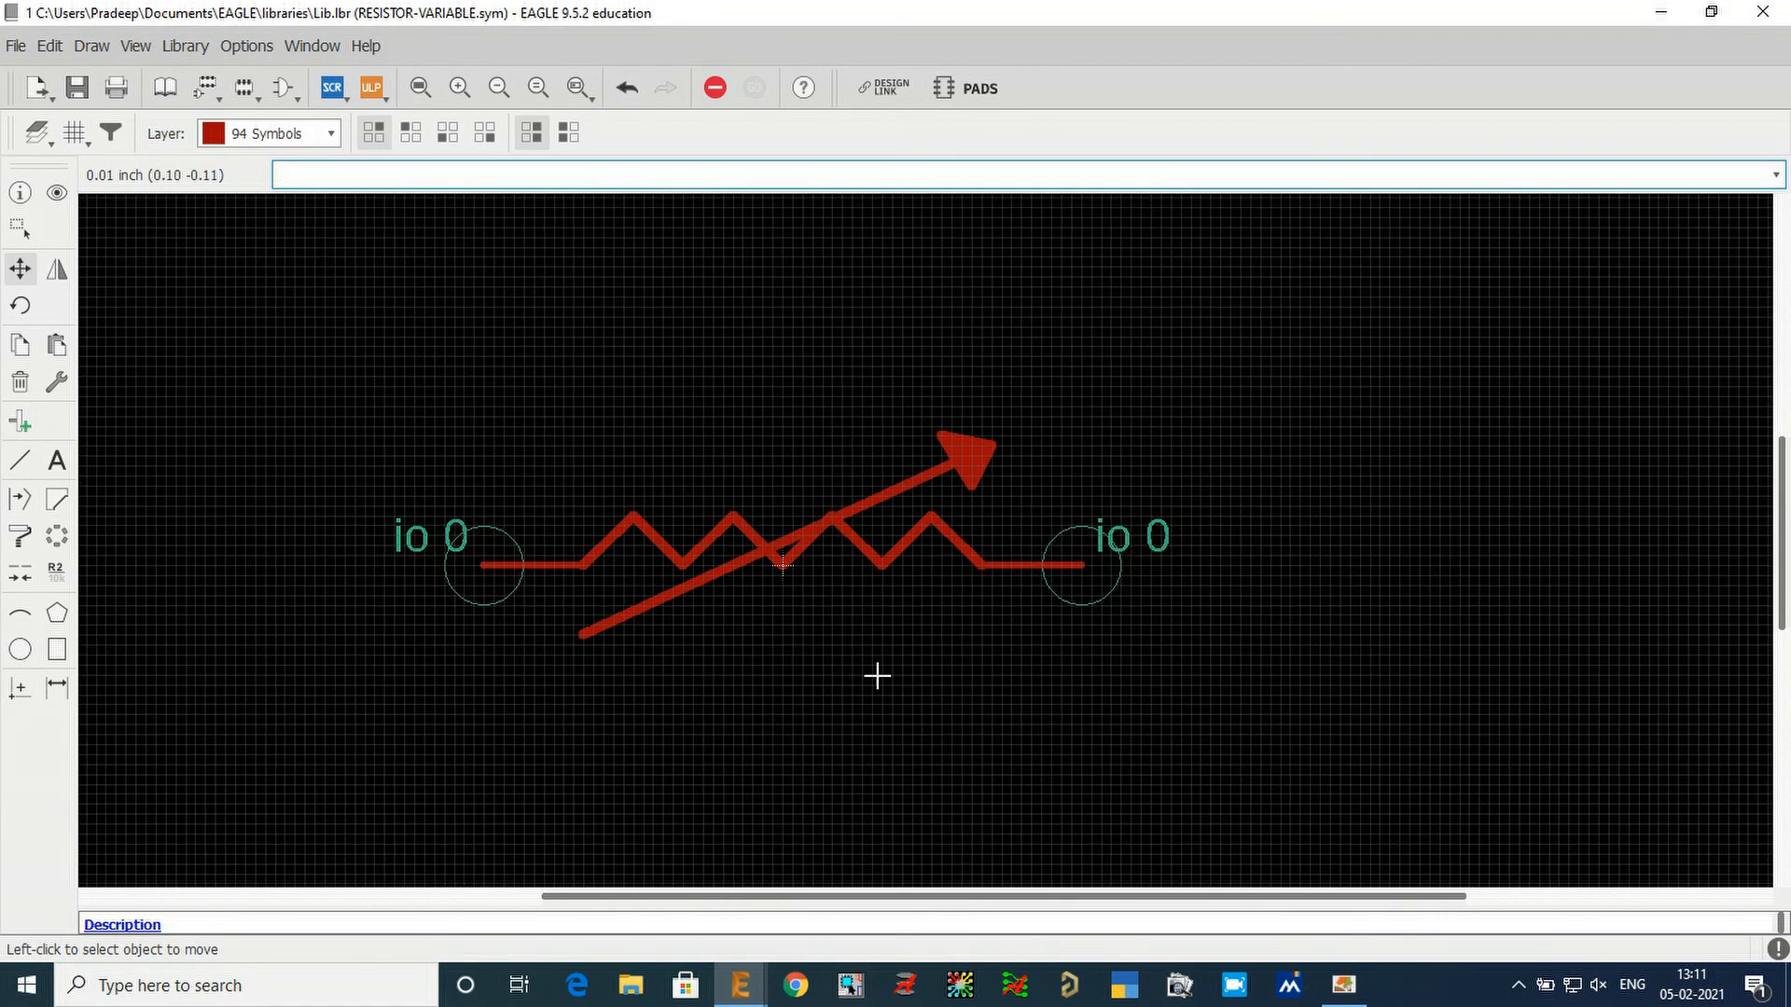
{"action": "scroll", "coordinate": [803, 632], "scroll_direction": "up", "scroll_amount": 1}
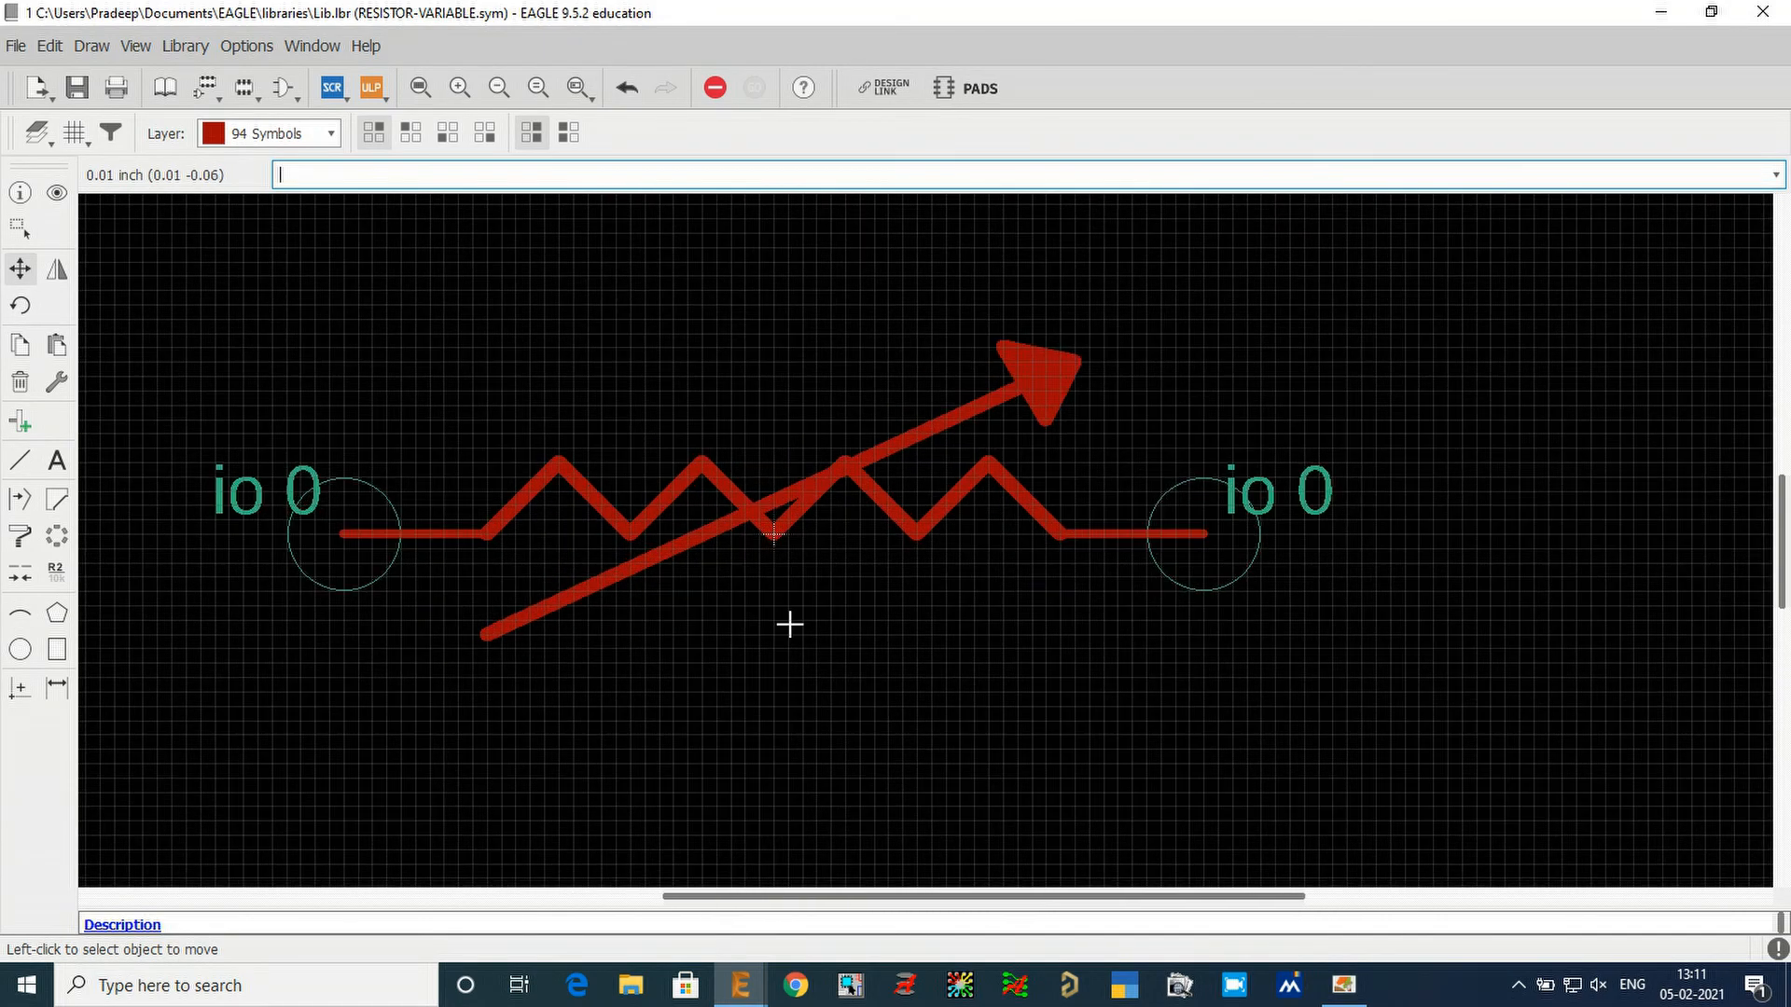
{"action": "left_click", "coordinate": [69, 135]}
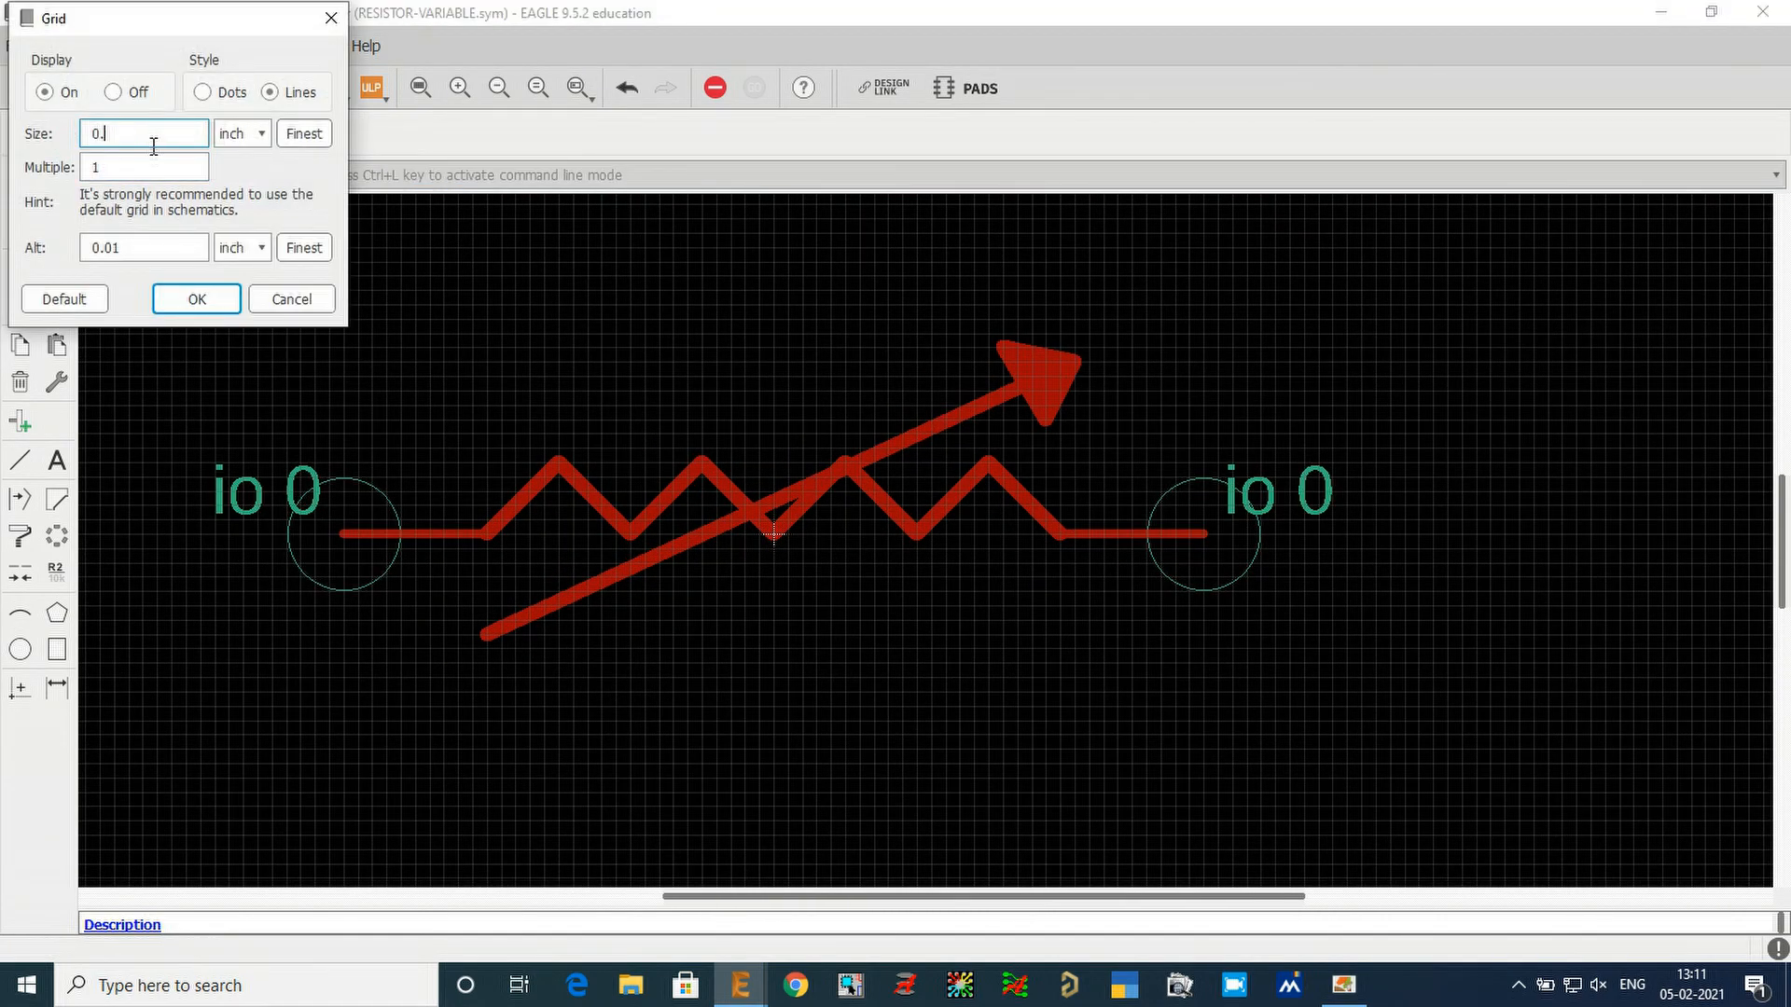
{"action": "key", "text": "Return"}
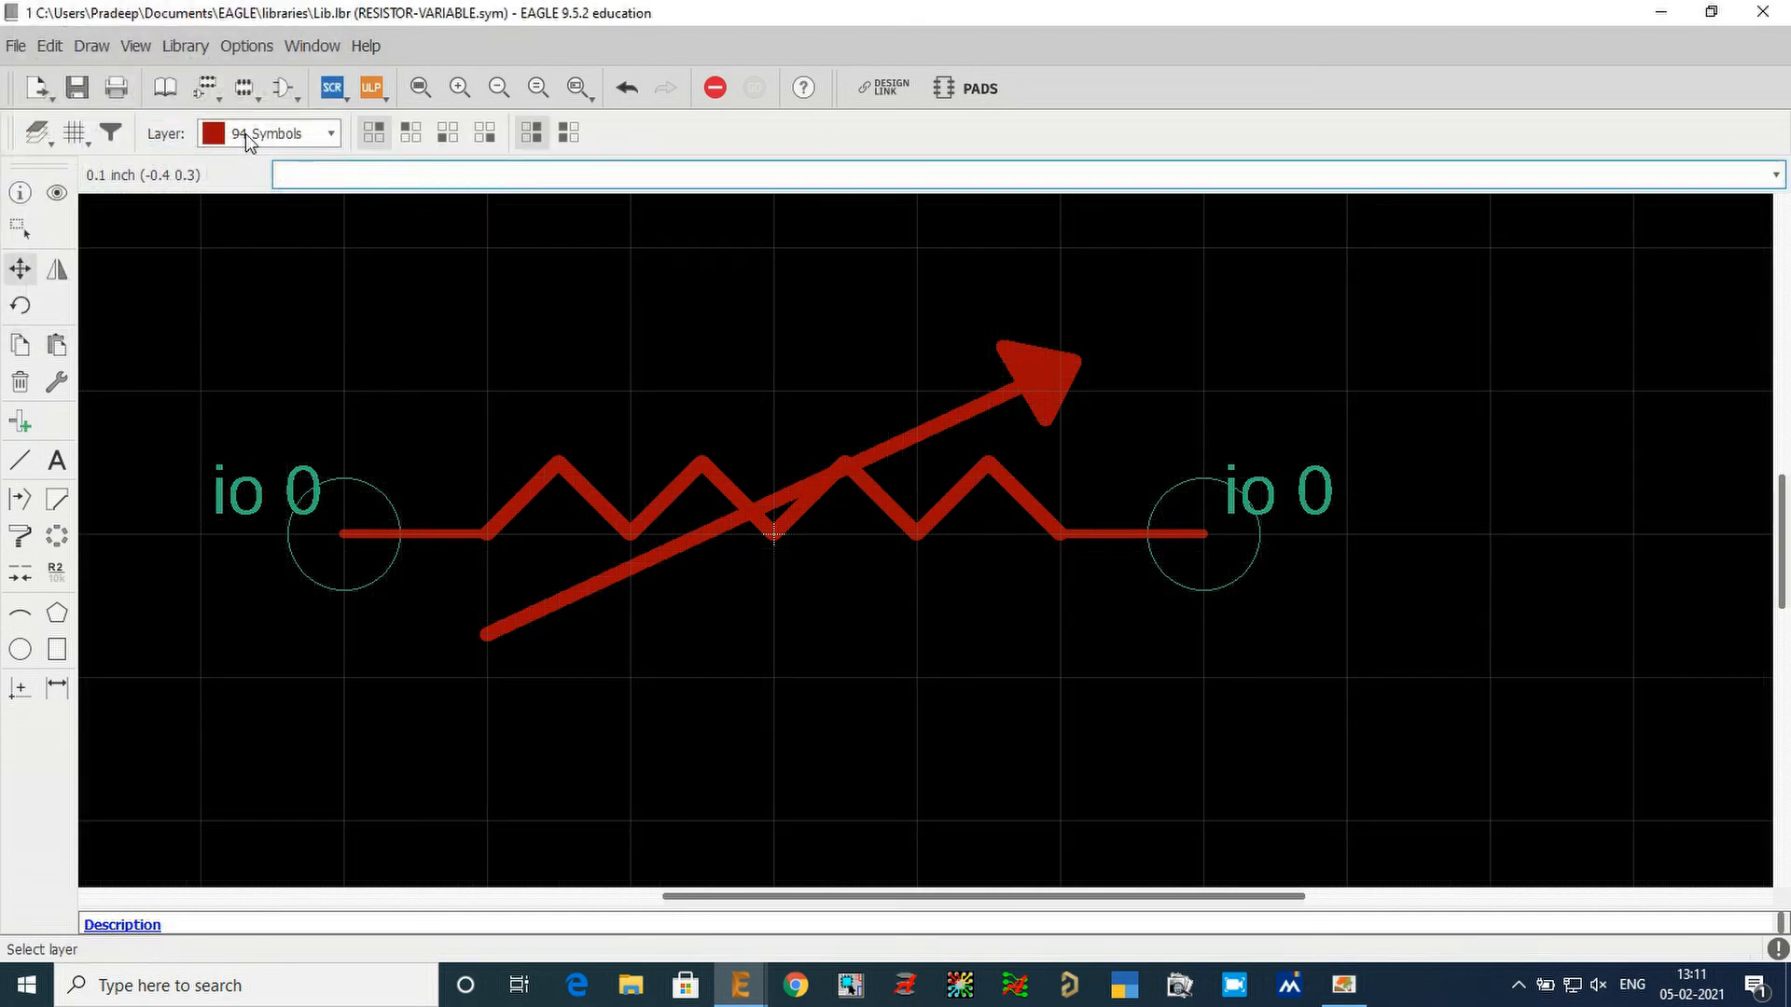
{"action": "left_click_drag", "start_coordinate": [337, 394], "coordinate": [337, 660]}
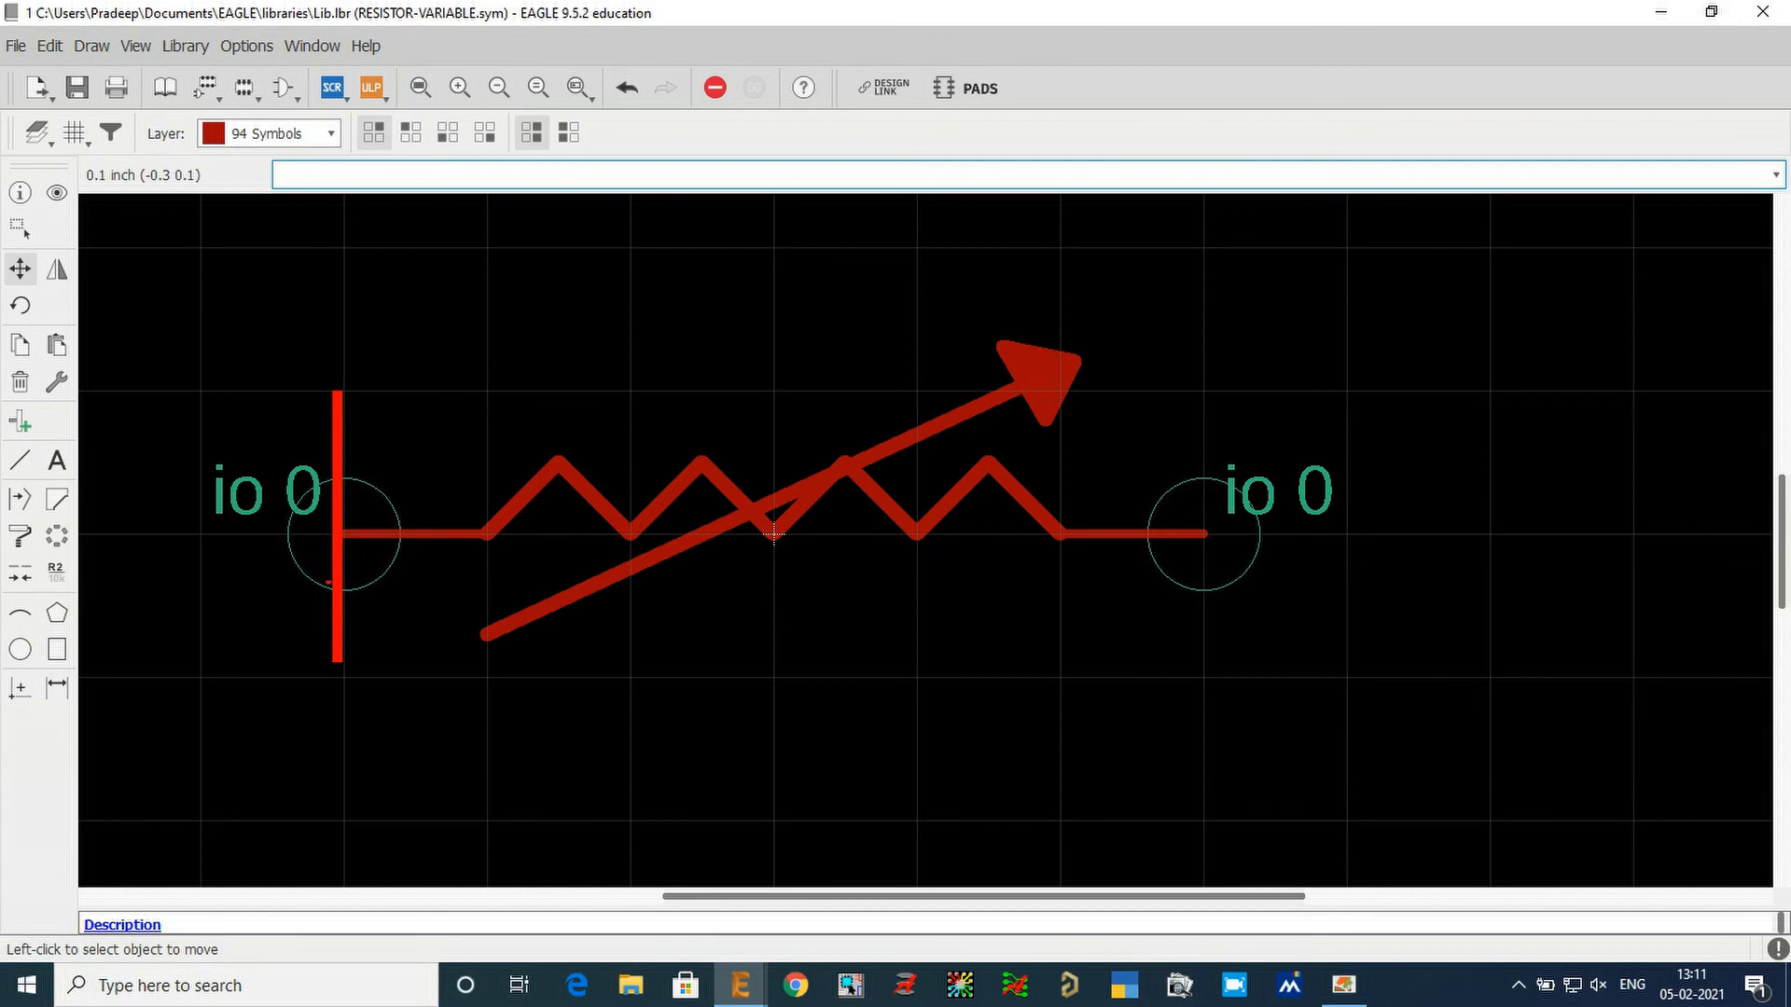
{"action": "left_click_drag", "start_coordinate": [206, 533], "coordinate": [396, 532]}
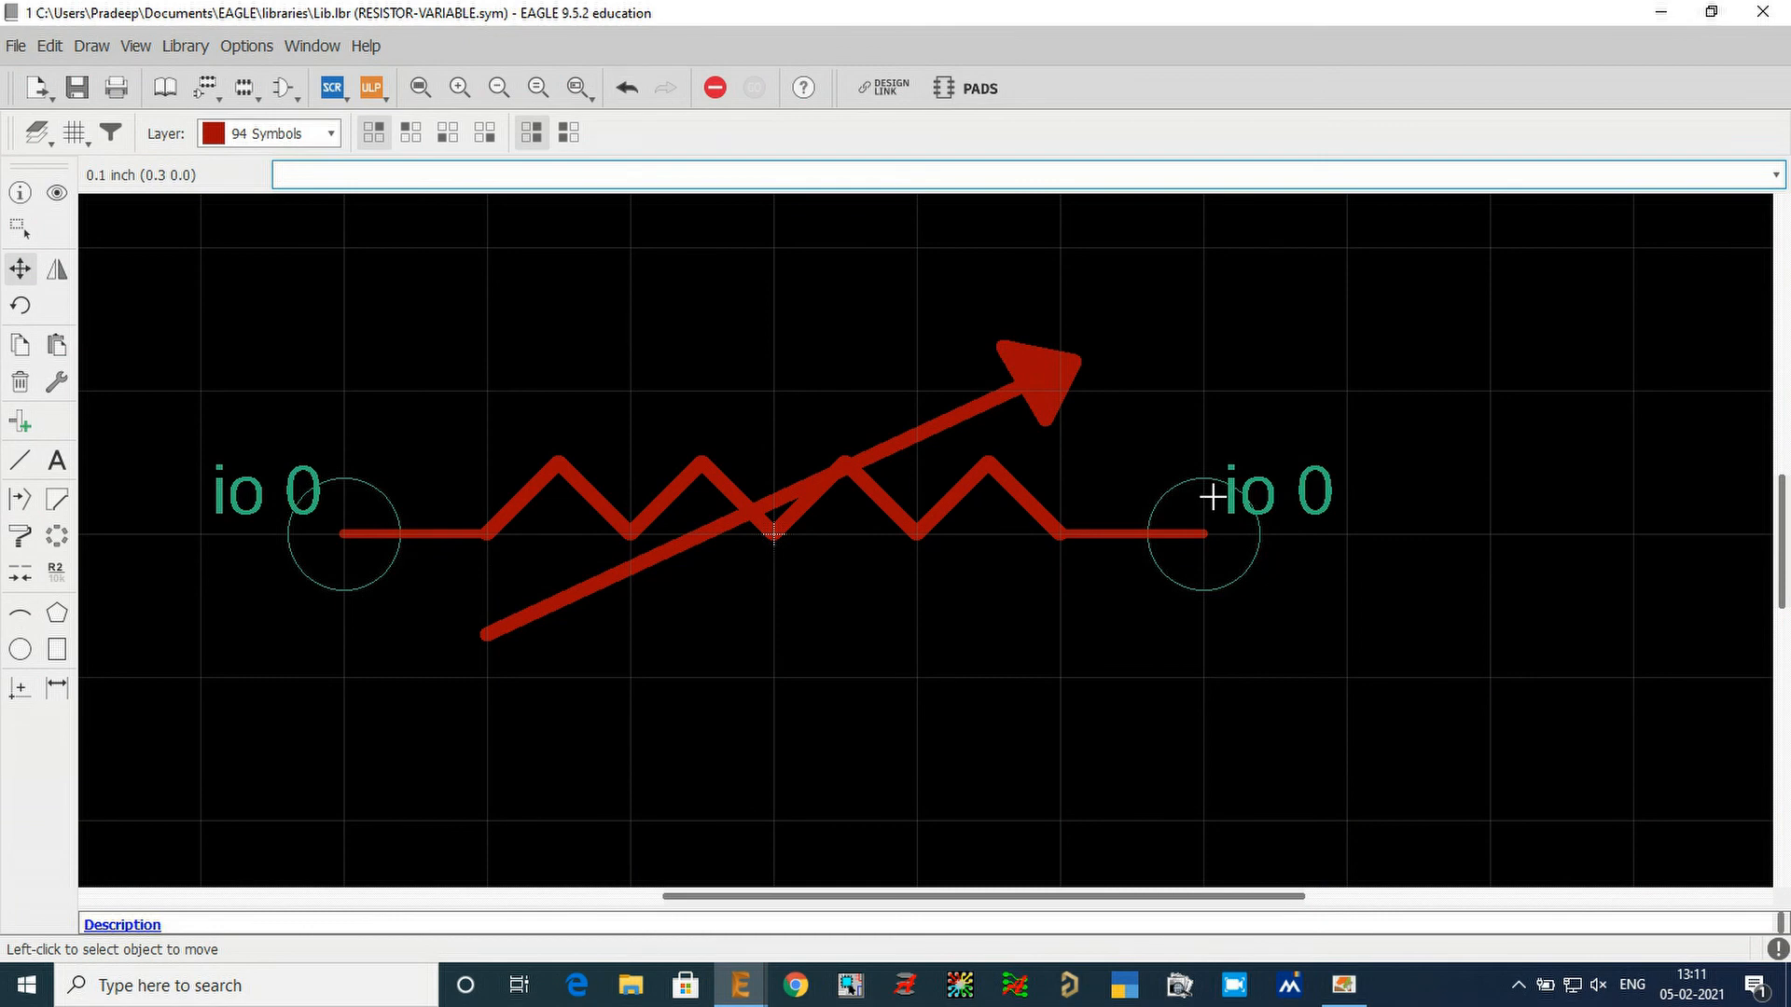
Place the text >NAME on layer 95 Names above the resistor at about (-0.2 0.1).
{"action": "left_click", "coordinate": [56, 460]}
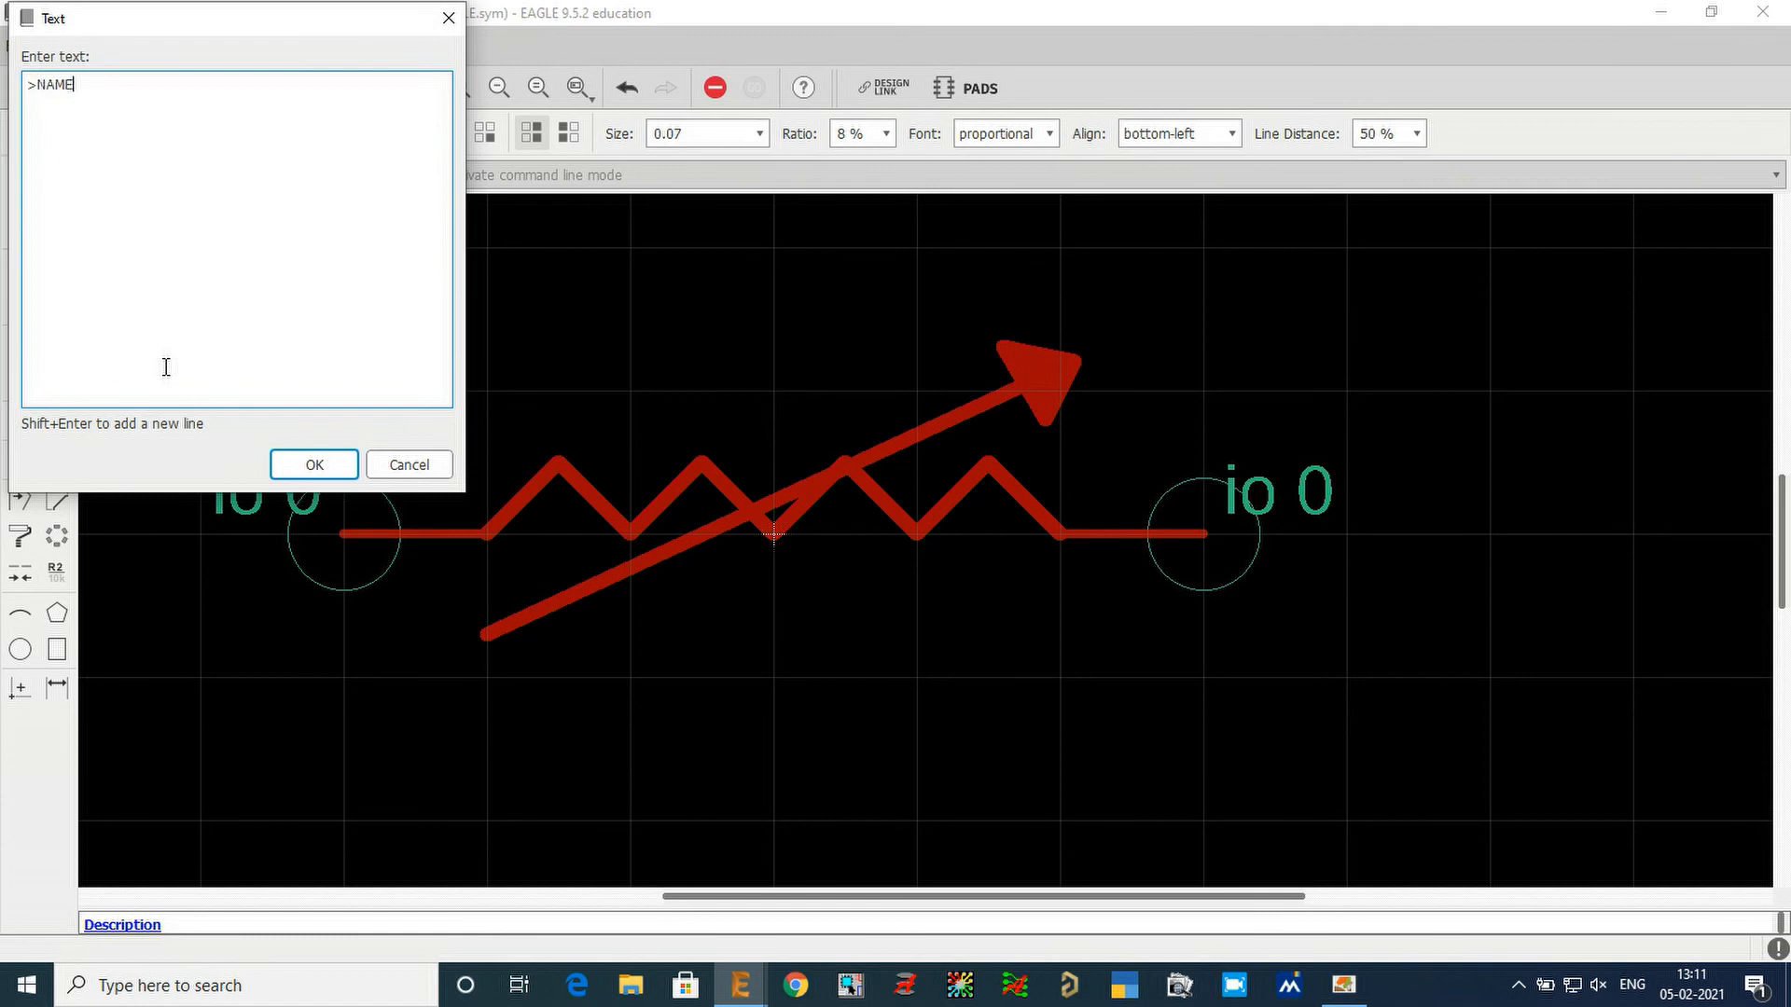
{"action": "key", "text": "Return"}
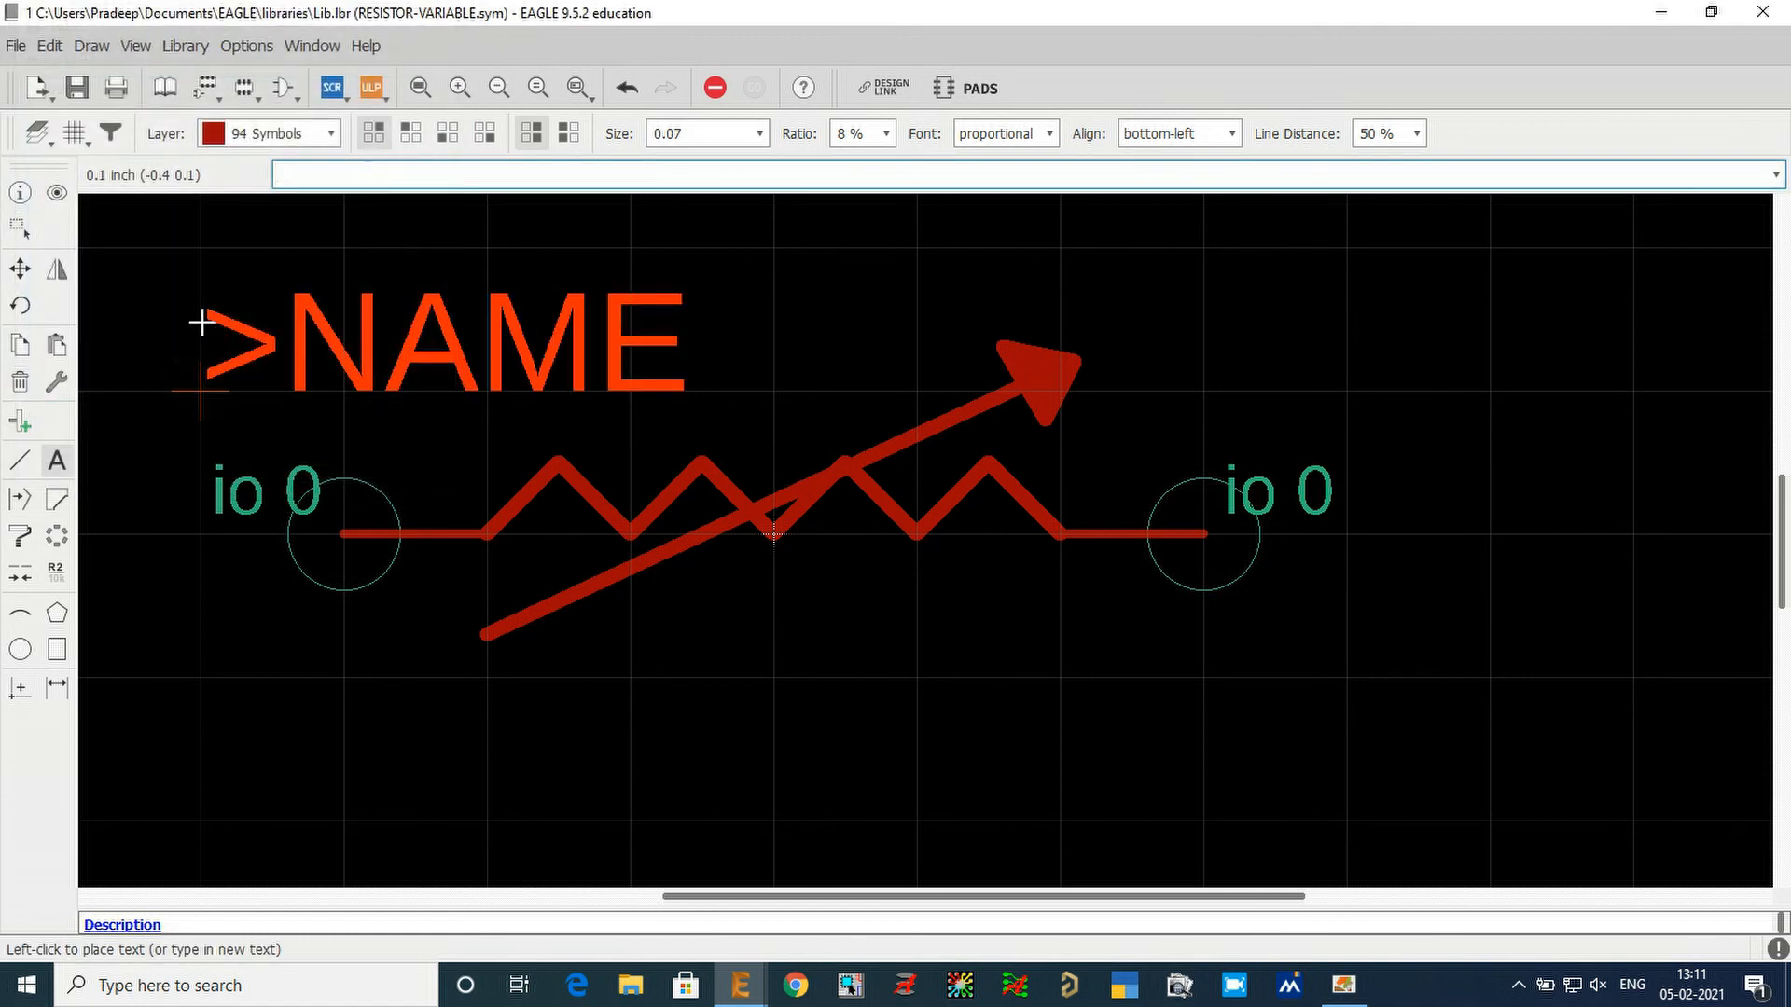
{"action": "left_click", "coordinate": [284, 136]}
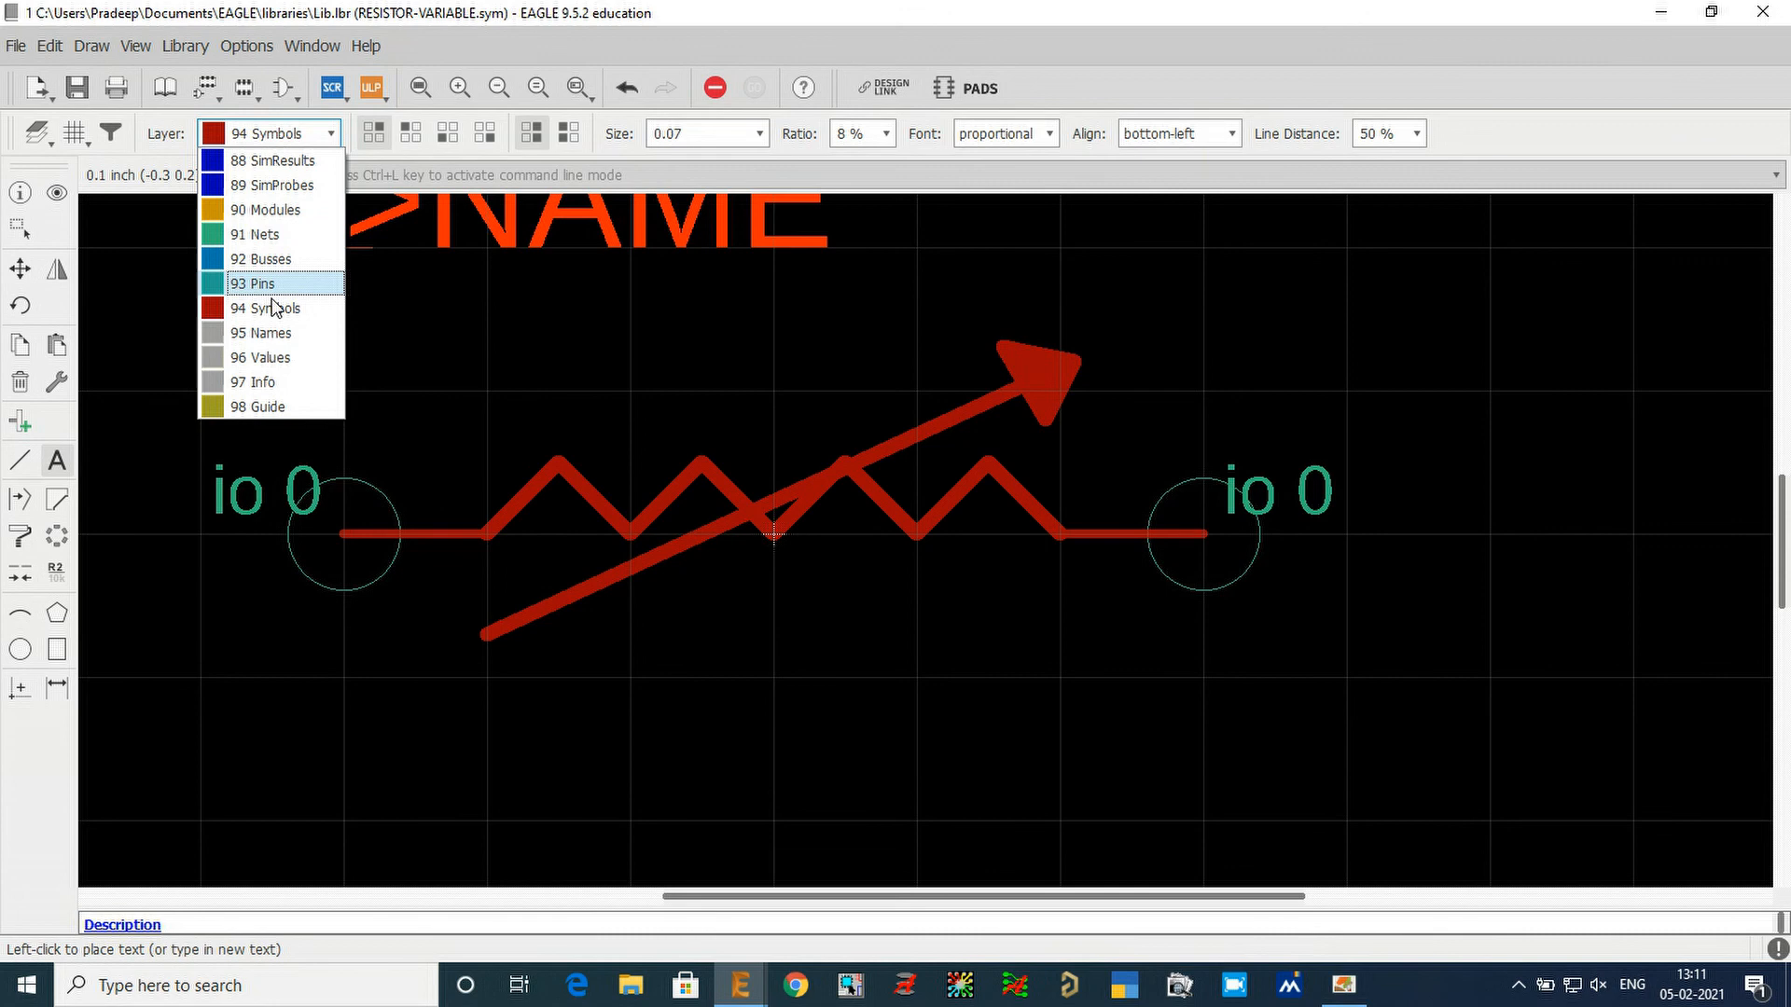
{"action": "left_click", "coordinate": [261, 333]}
{"action": "left_click", "coordinate": [477, 368]}
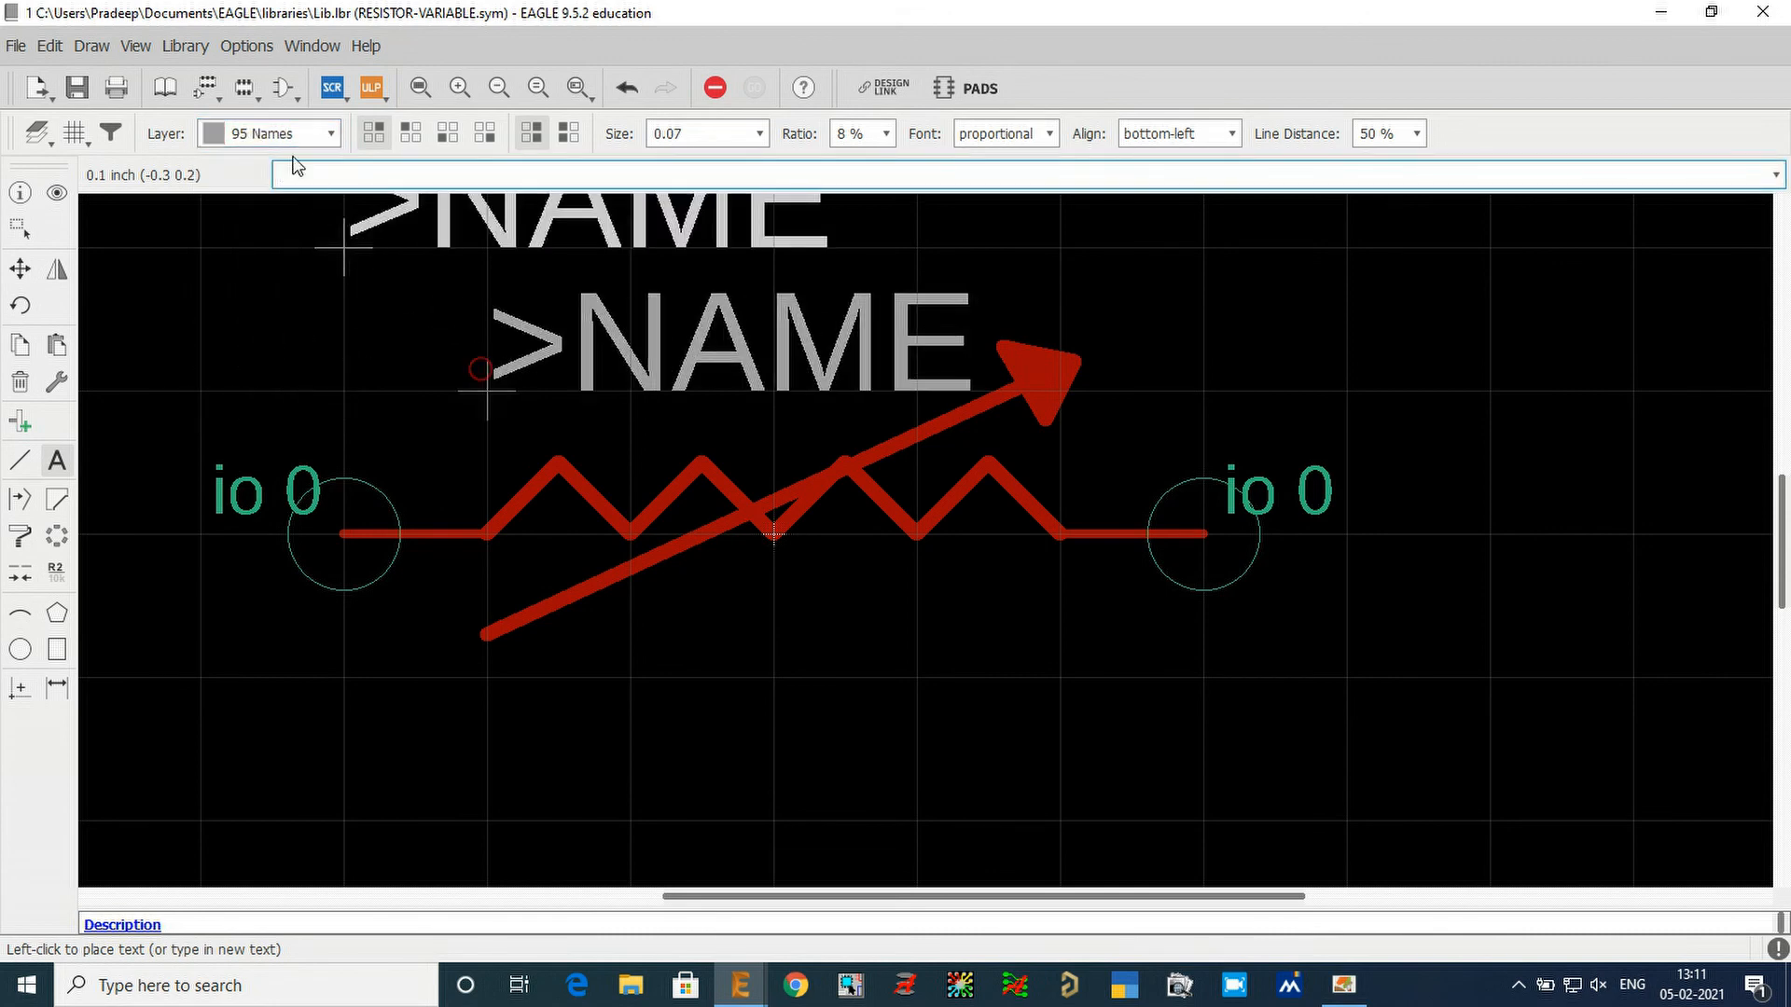
Place the text >VALUE on layer 96 Values below the resistor at about (-0.2 -0.2), and end the text command.
{"action": "key", "text": "Escape"}
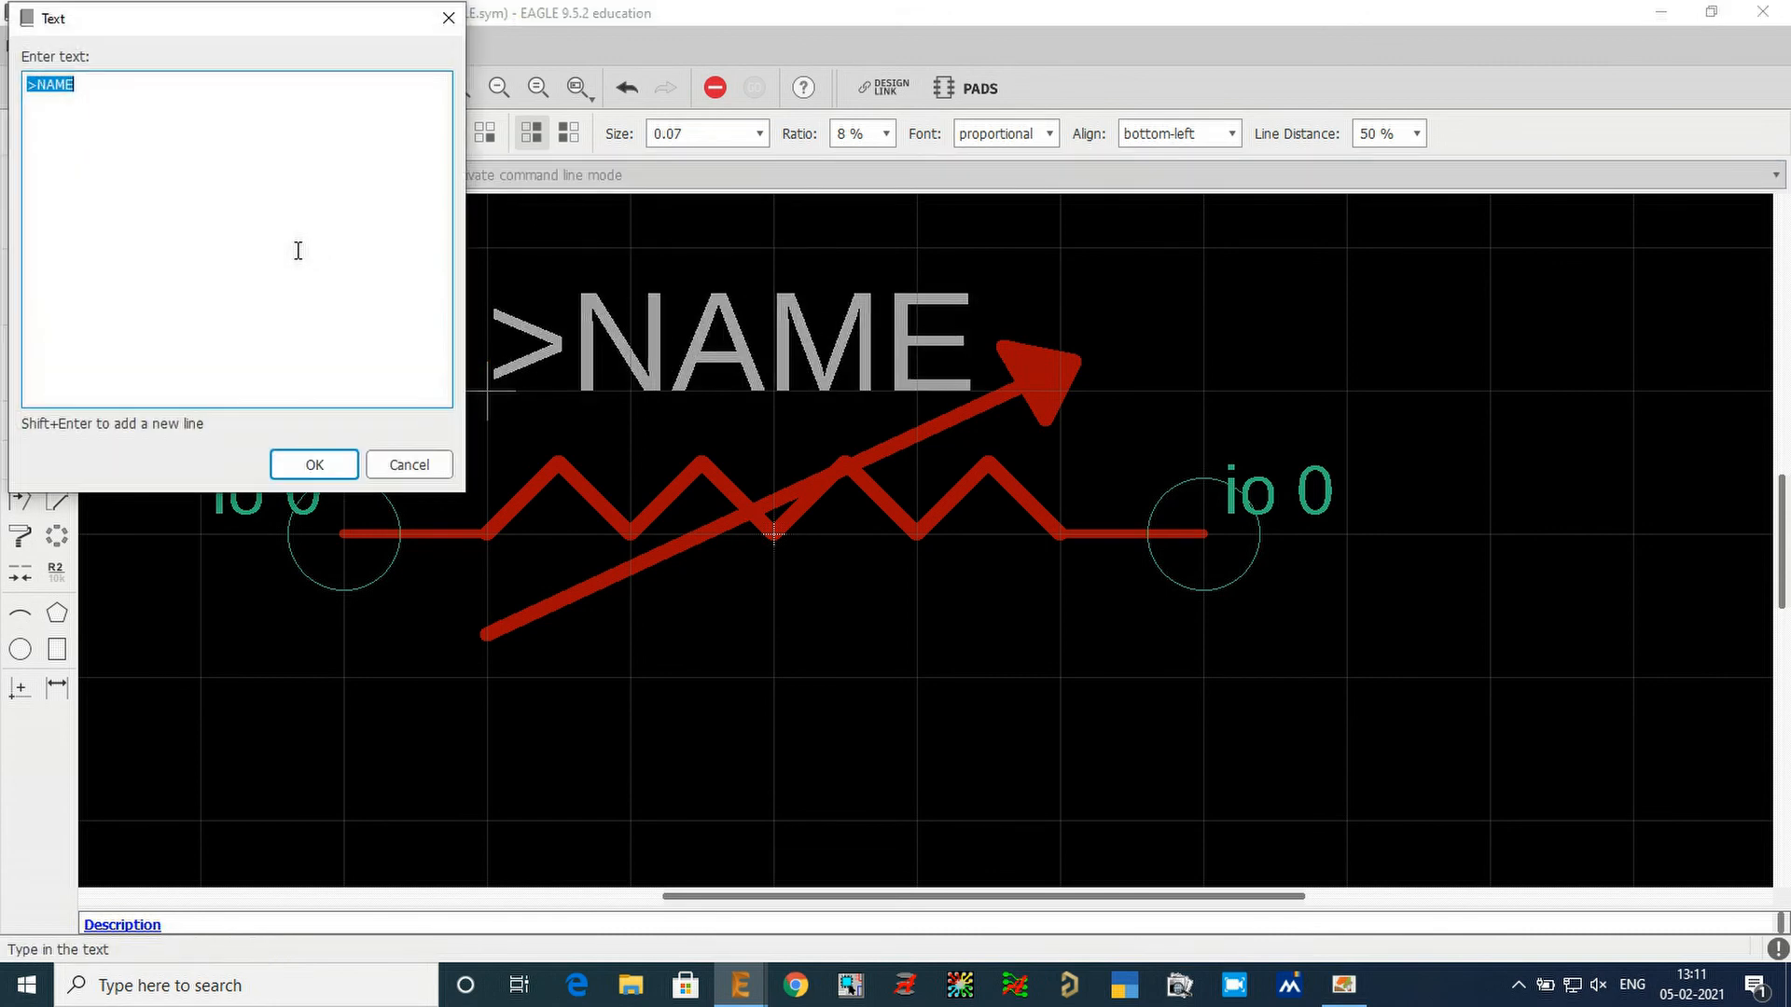
{"action": "type", "text": ">"}
{"action": "key", "text": "Return"}
{"action": "left_click", "coordinate": [277, 132]}
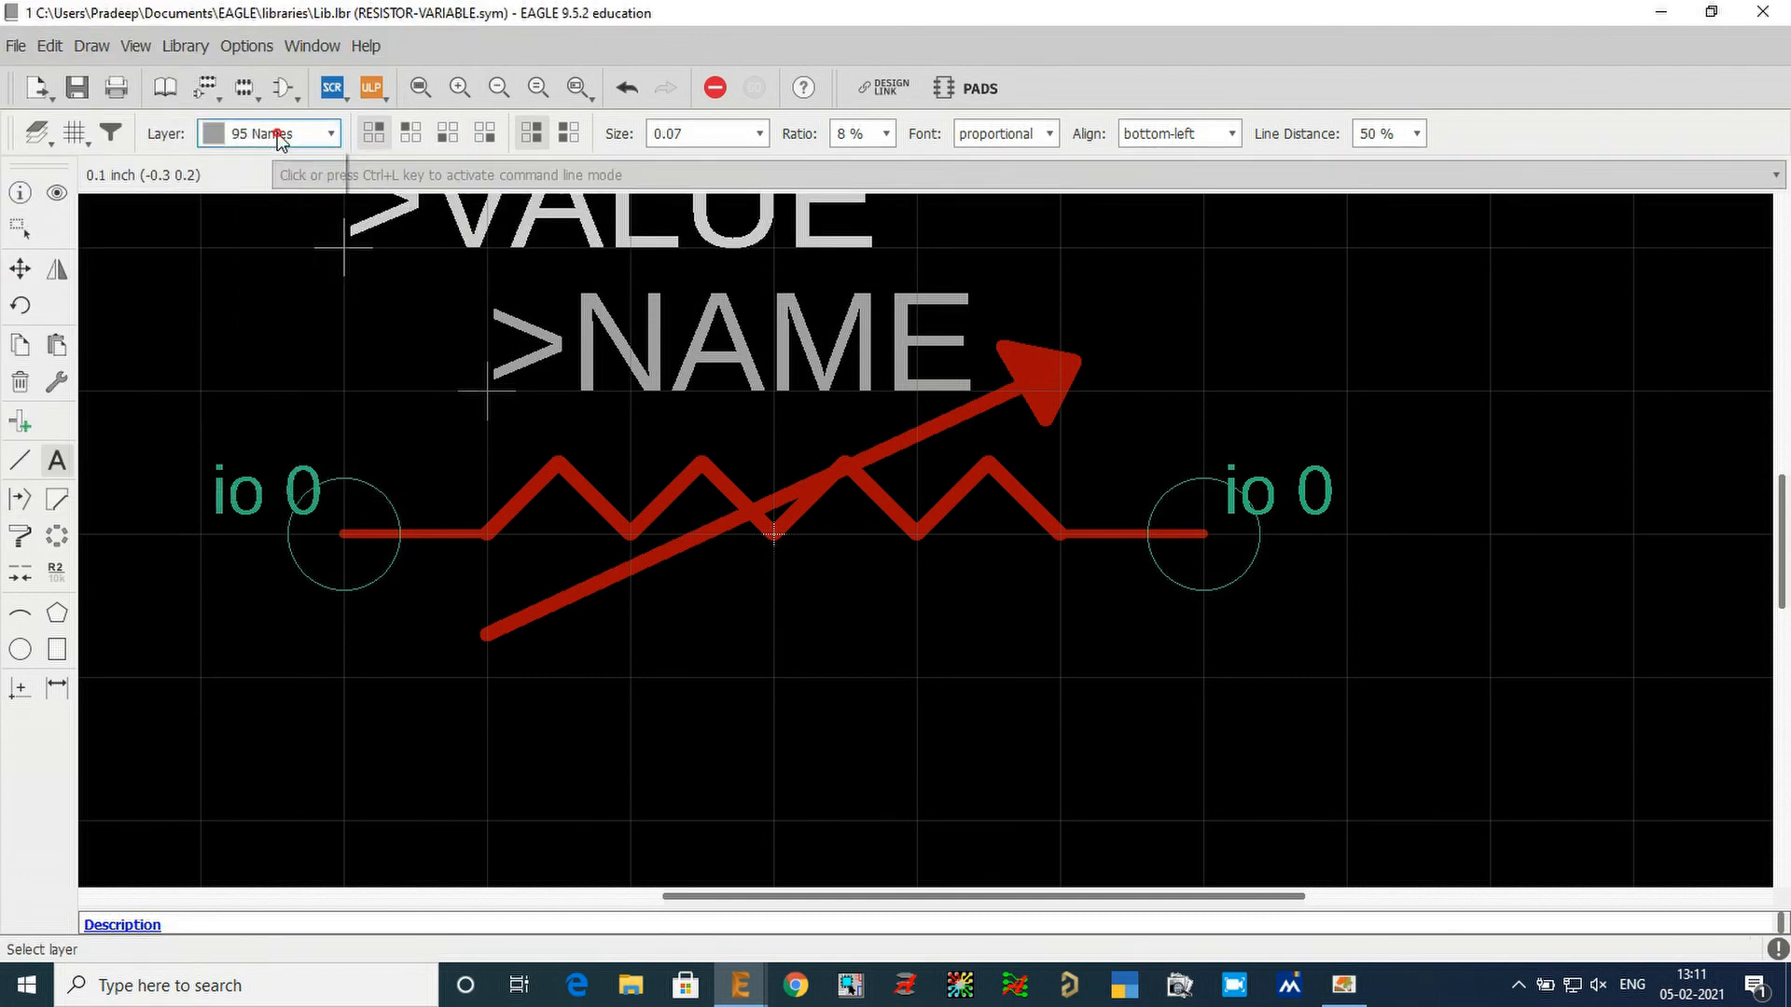
{"action": "left_click", "coordinate": [261, 358]}
{"action": "left_click", "coordinate": [505, 767]}
{"action": "key", "text": "Escape"}
{"action": "key", "text": "Escape"}
{"action": "scroll", "coordinate": [817, 532], "scroll_direction": "down", "scroll_amount": 2}
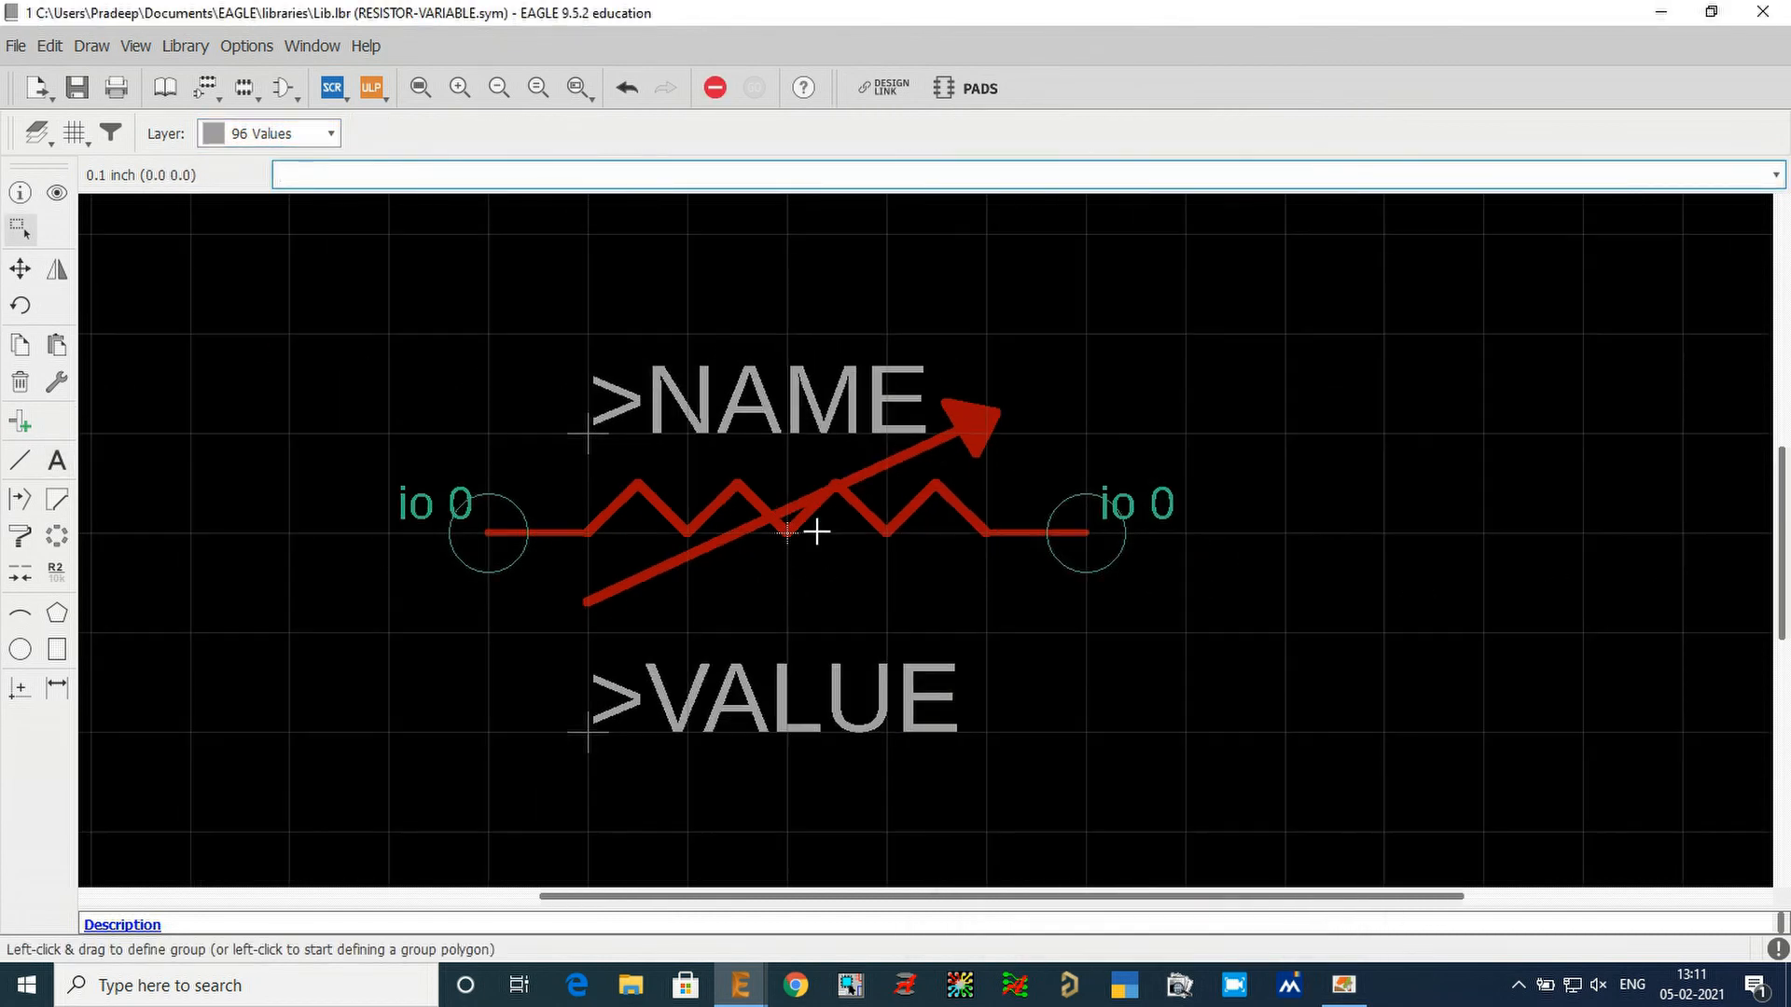
Check the Variable resistor in the Adobe Reader reference PDF, return to EAGLE and save the library.
{"action": "left_click", "coordinate": [1343, 985]}
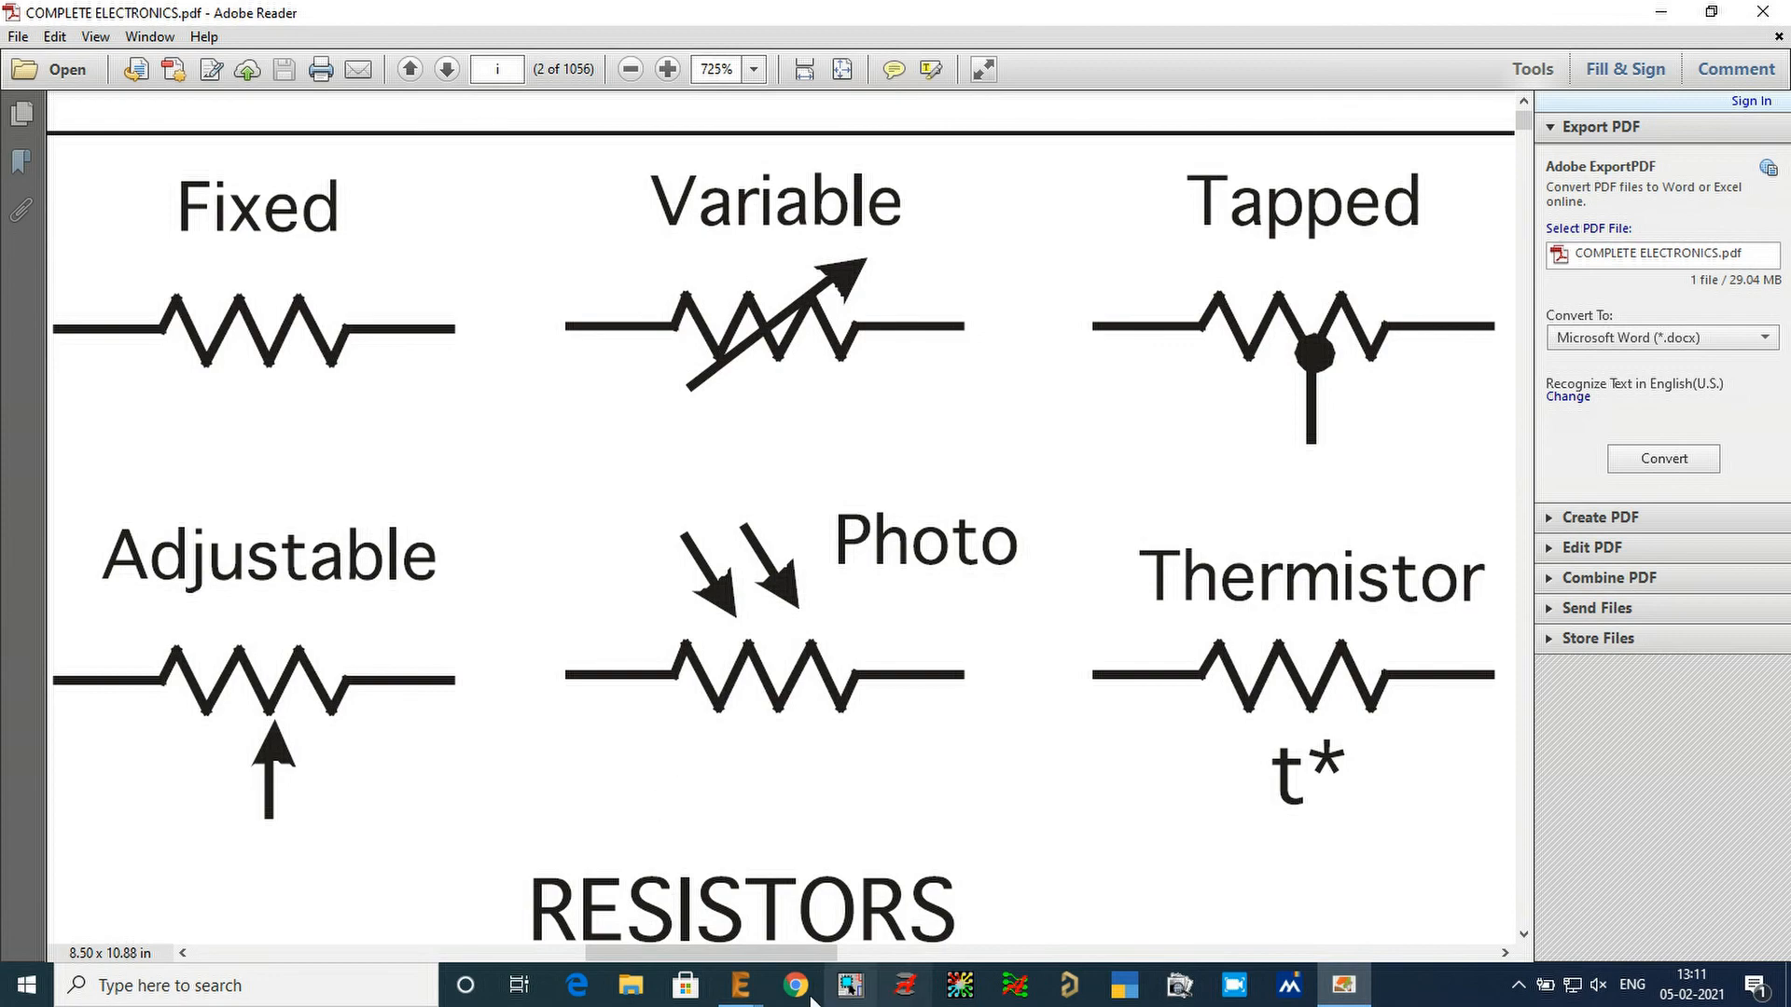
{"action": "mouse_move", "coordinate": [740, 985]}
{"action": "left_click", "coordinate": [778, 912]}
{"action": "left_click", "coordinate": [76, 95]}
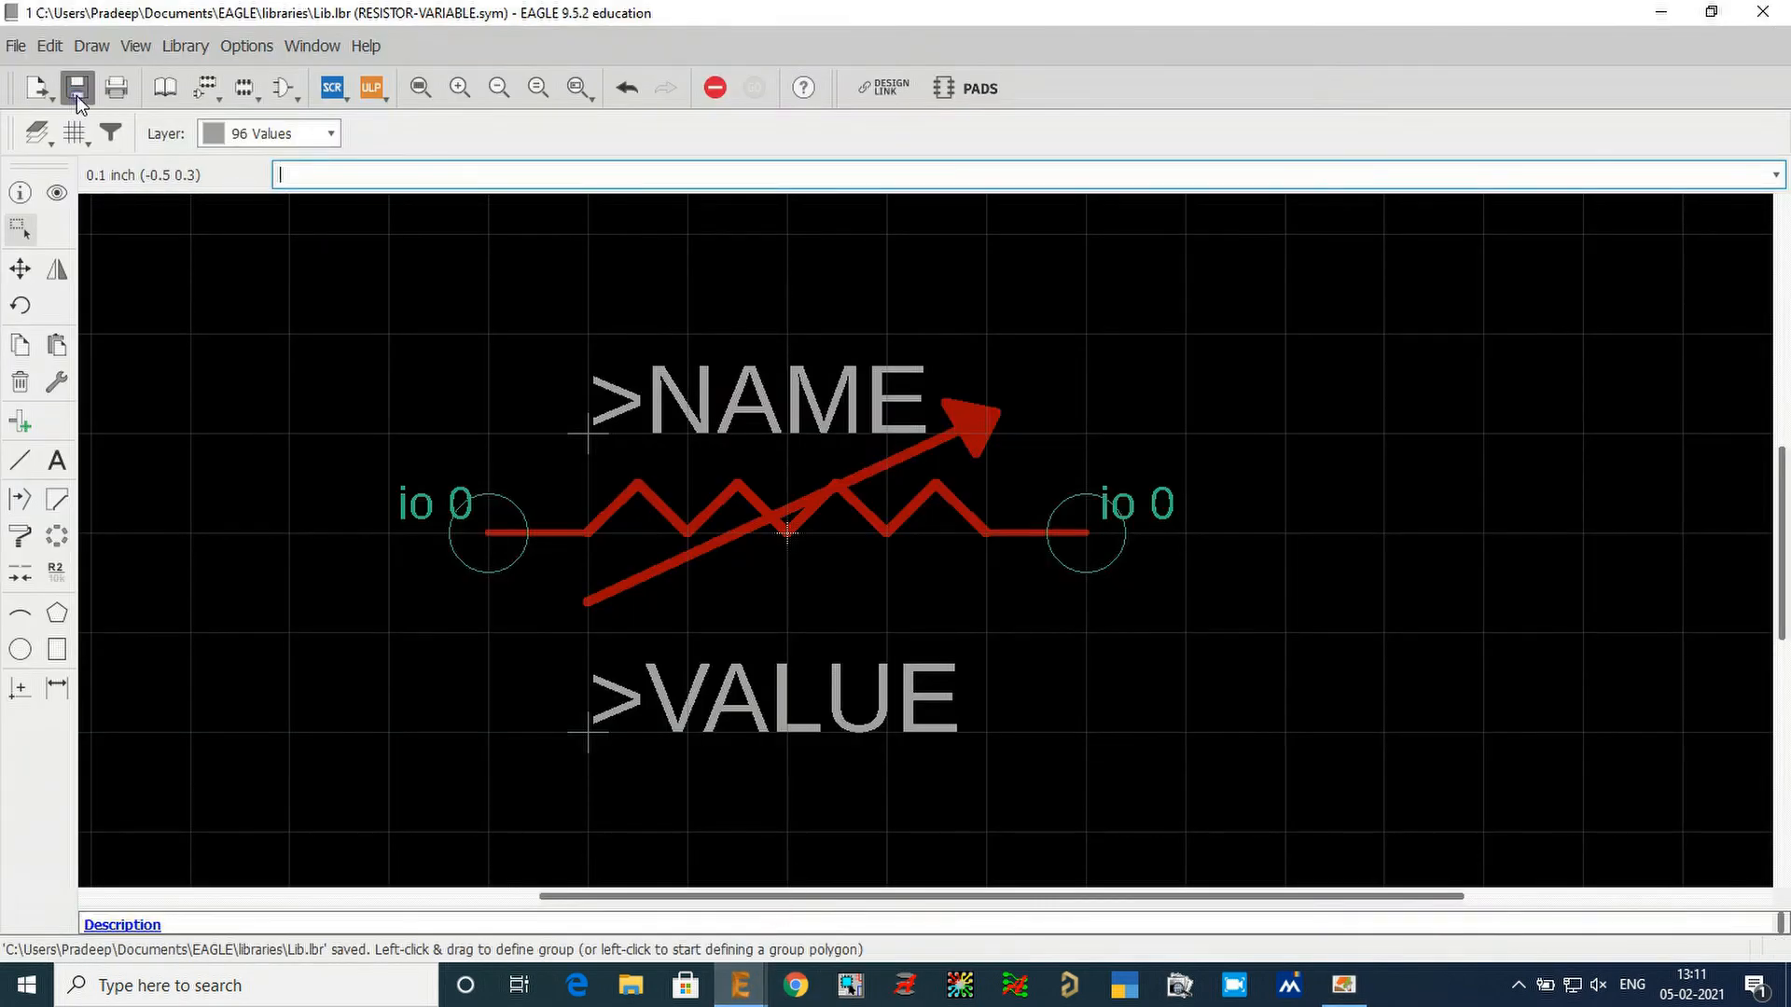
Open the library's table of contents and preview the RESISTOR and RESISTOR-VARIABLE symbols.
{"action": "left_click", "coordinate": [177, 86]}
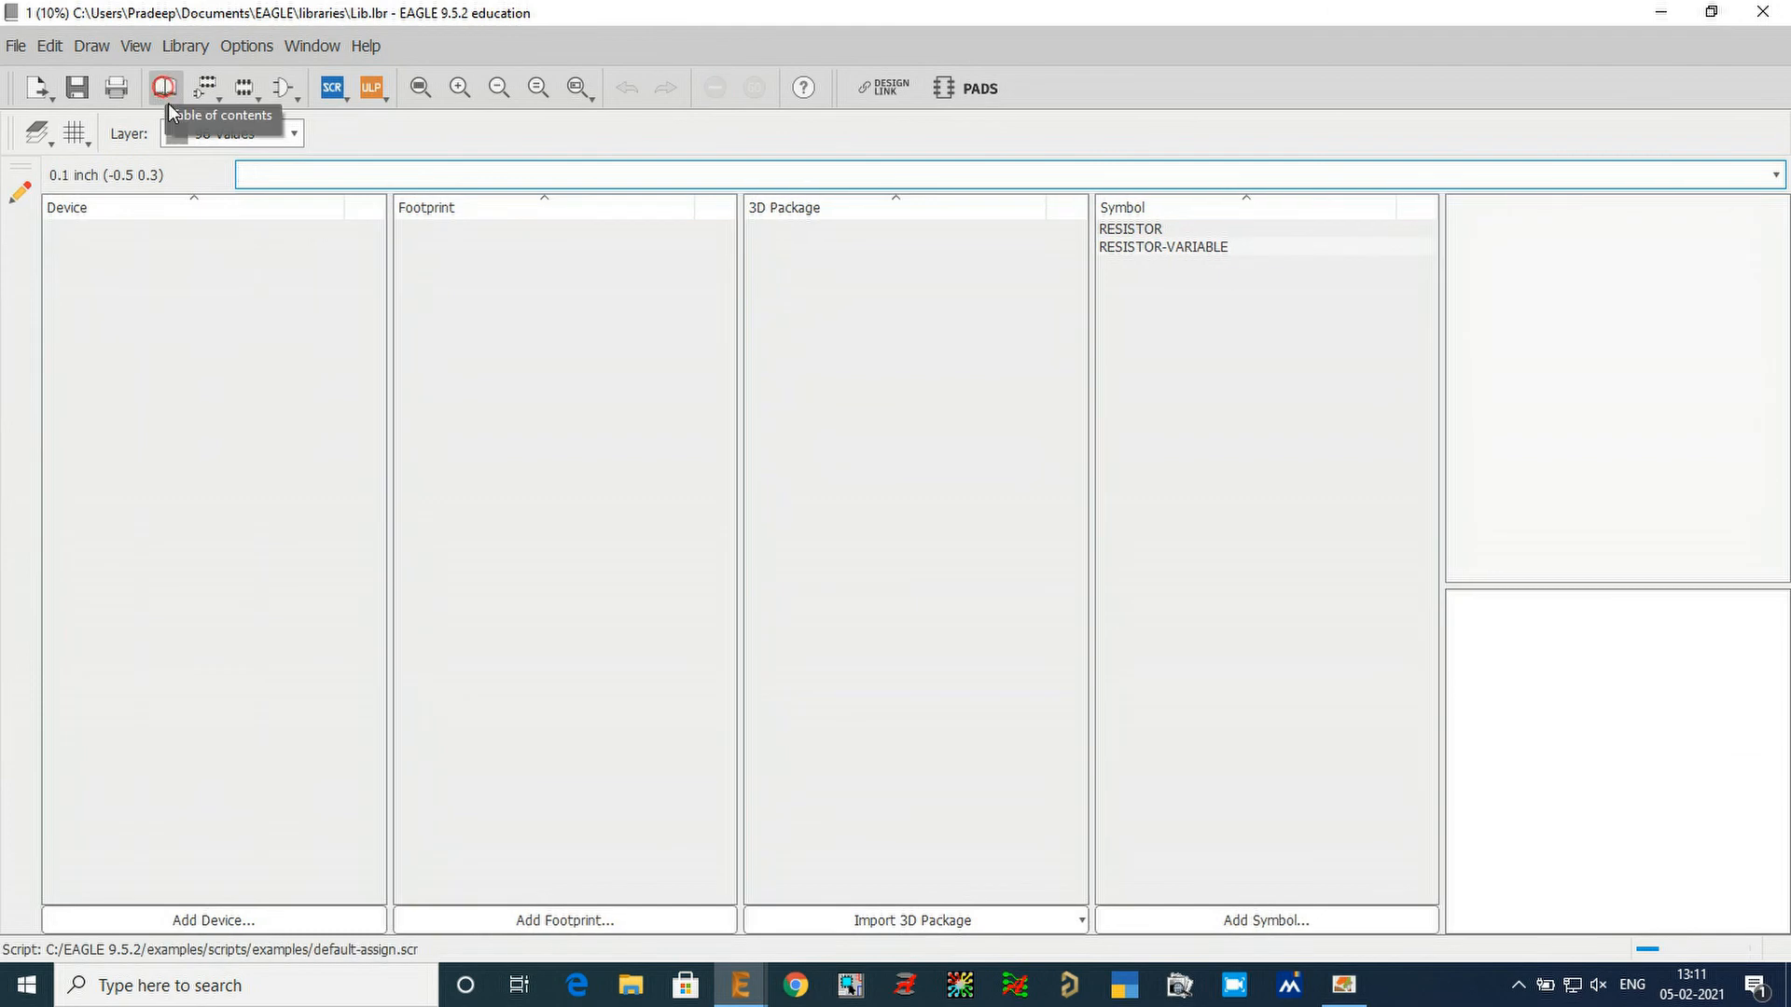
{"action": "left_click", "coordinate": [1153, 233]}
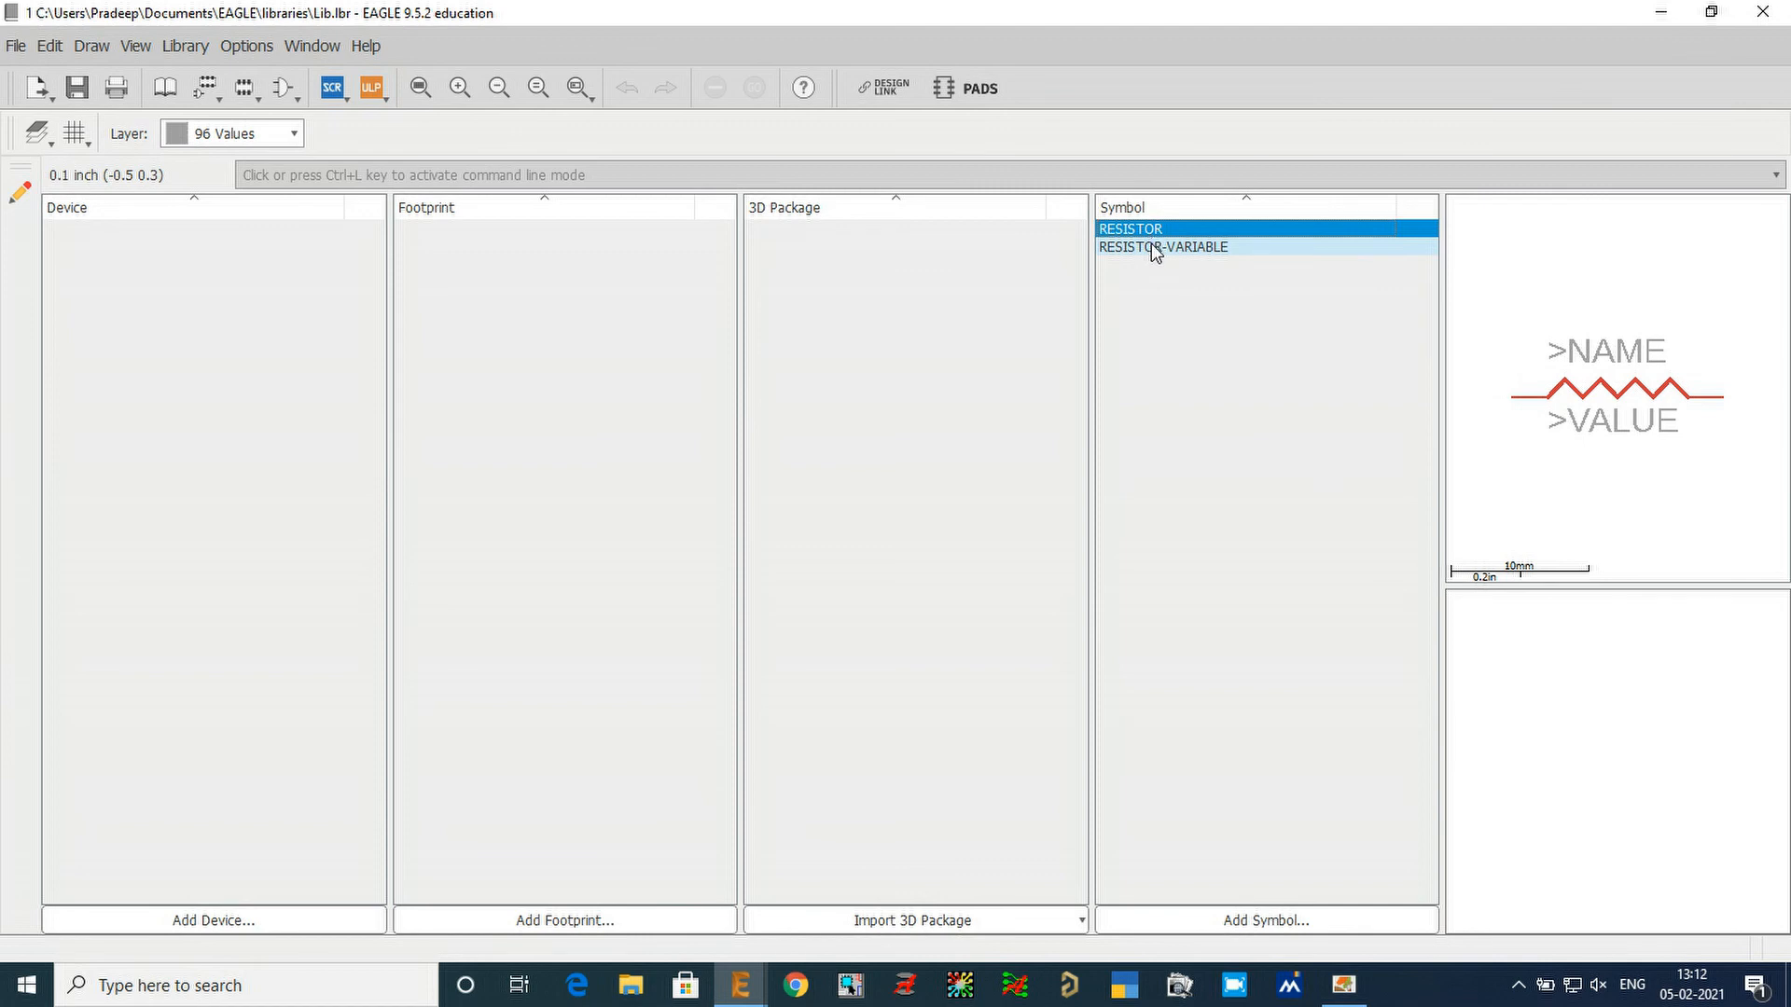
{"action": "left_click", "coordinate": [1153, 248]}
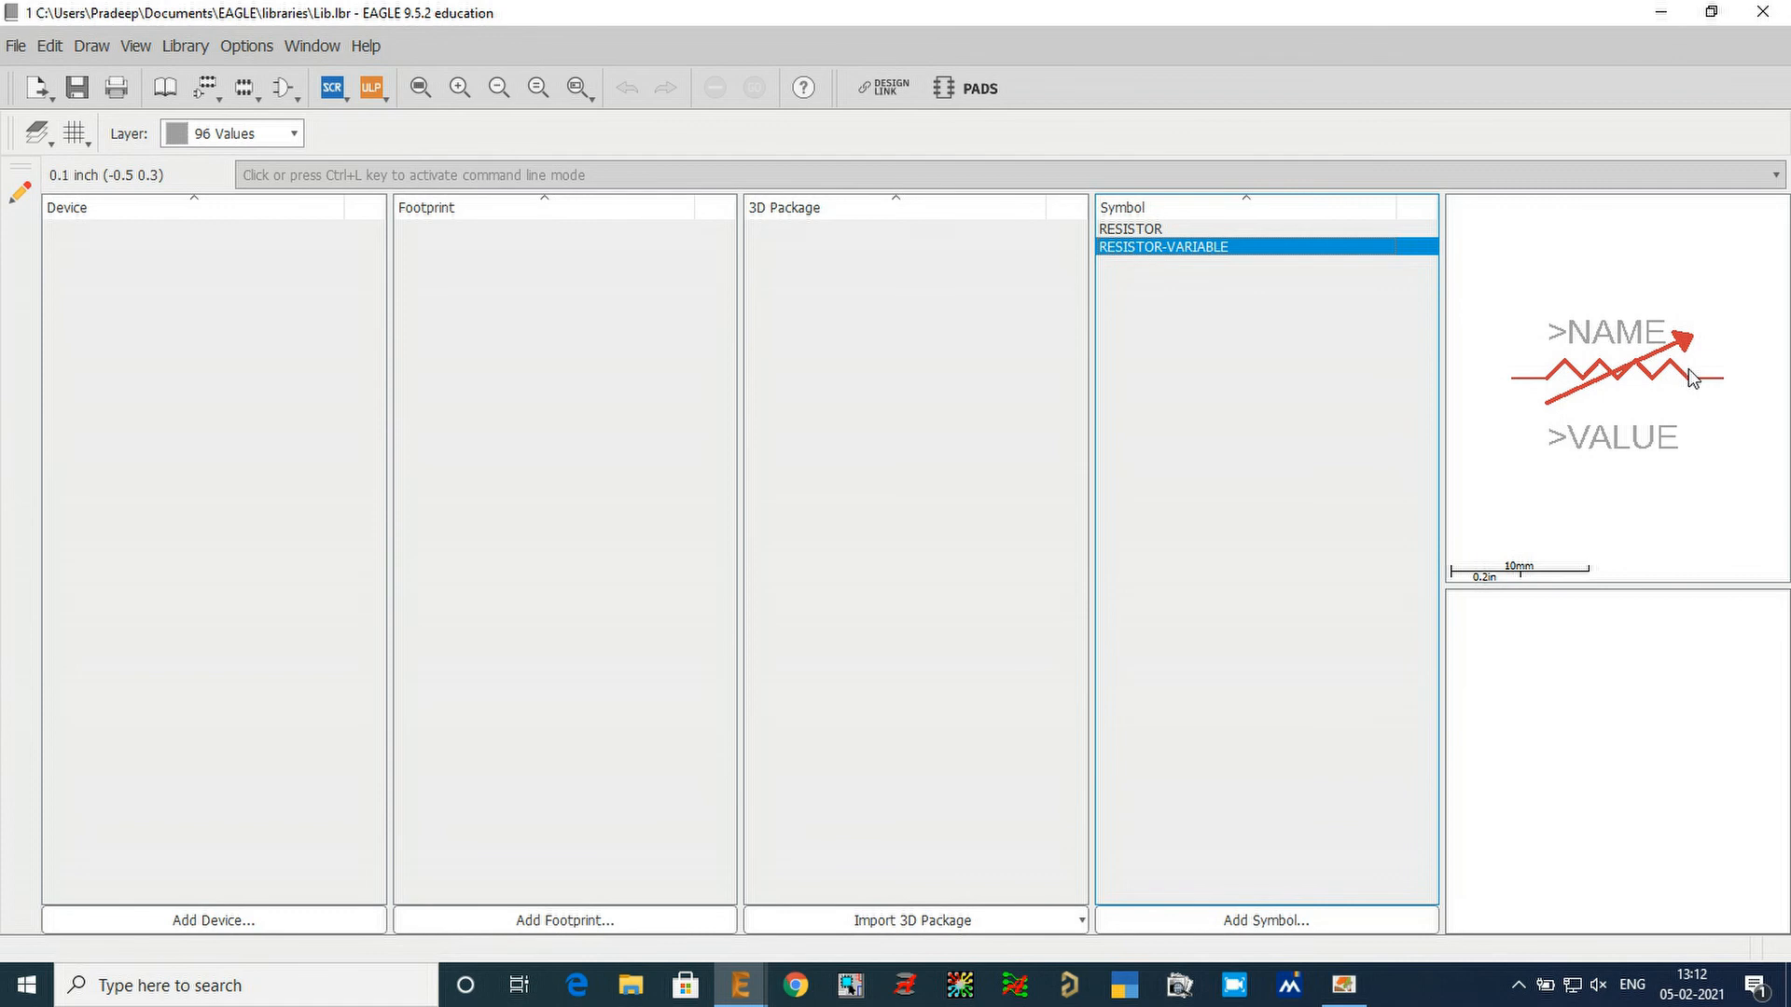
Switch to Adobe Reader and look over the other component symbols around the RESISTORS group in the reference PDF.
{"action": "left_click", "coordinate": [1343, 985]}
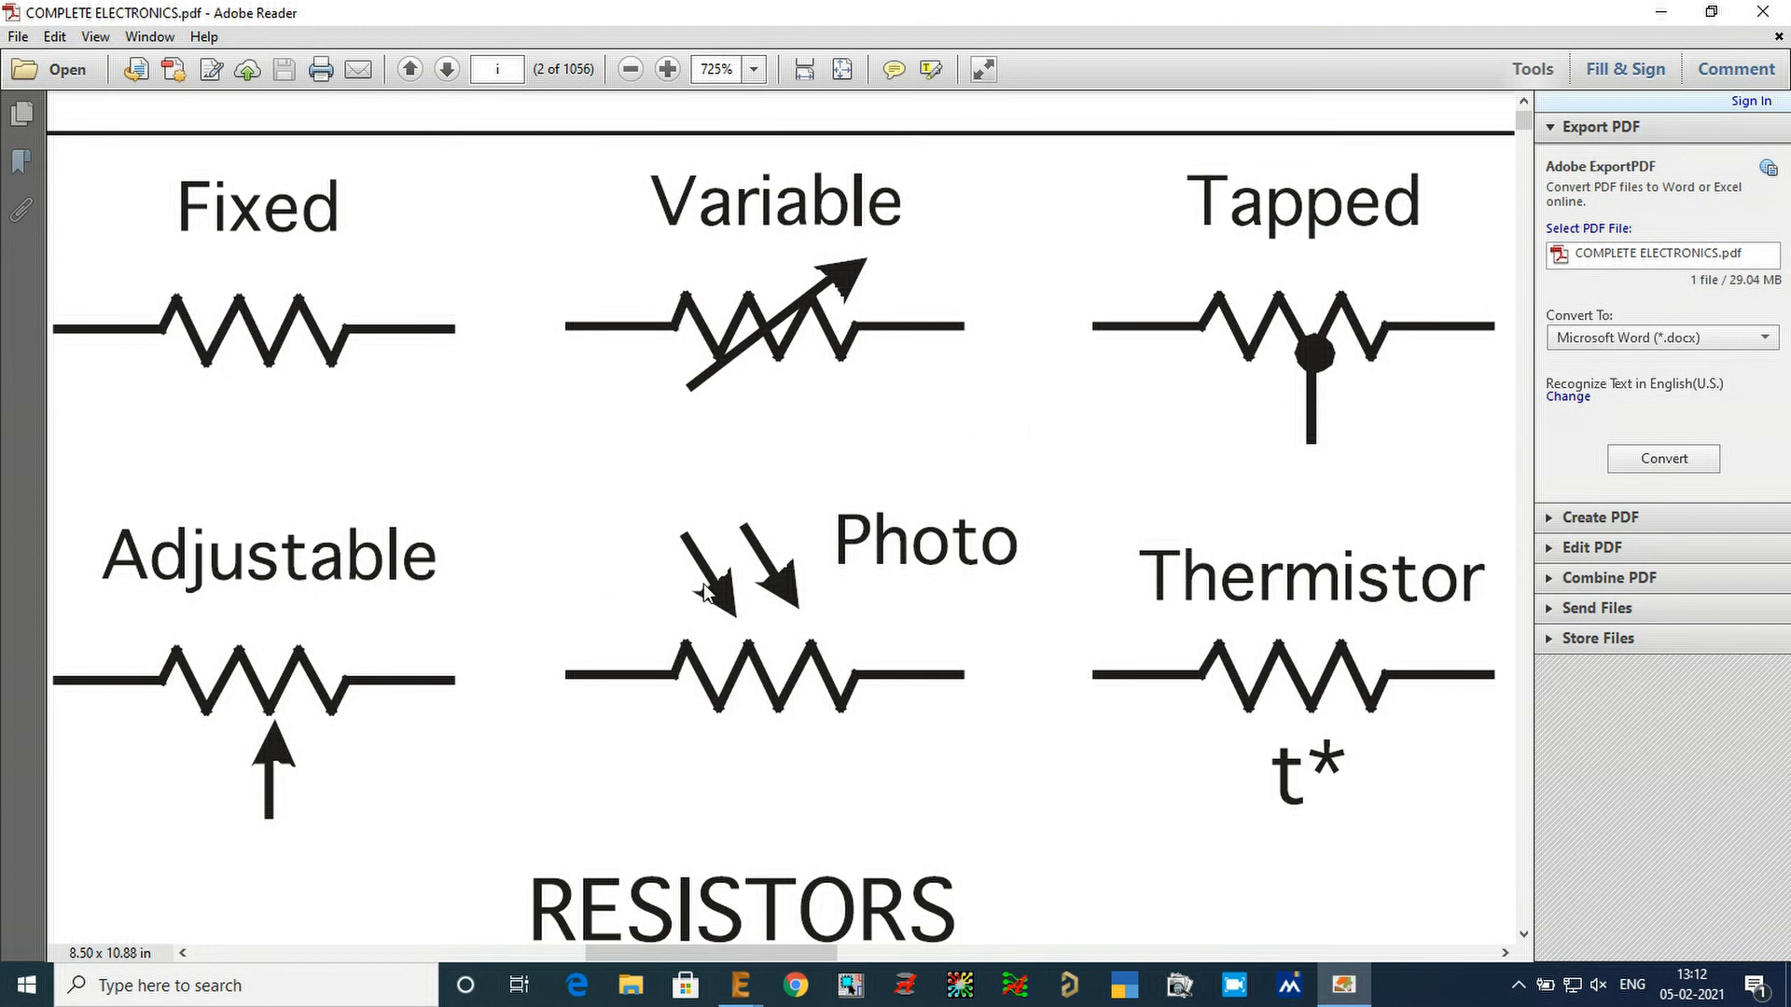
{"action": "scroll", "coordinate": [234, 409], "scroll_direction": "down", "scroll_amount": 2, "text": "ctrl"}
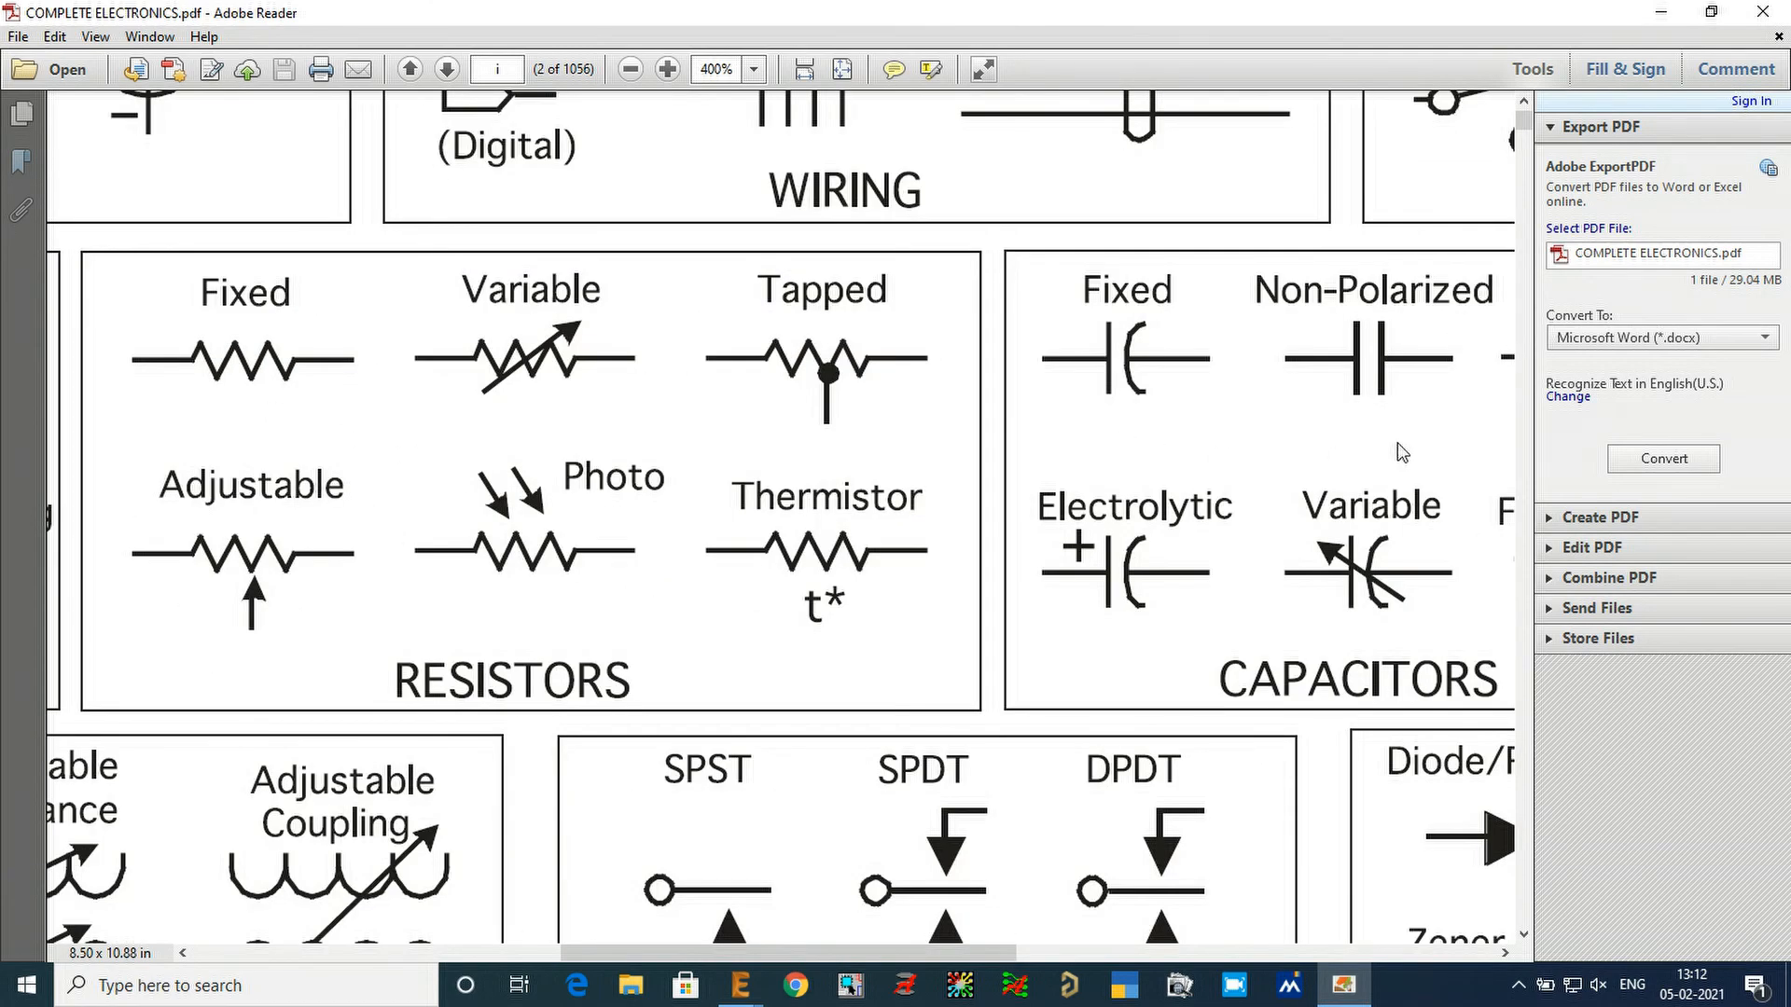
{"action": "scroll", "coordinate": [401, 392], "scroll_direction": "down", "scroll_amount": 2, "text": "ctrl"}
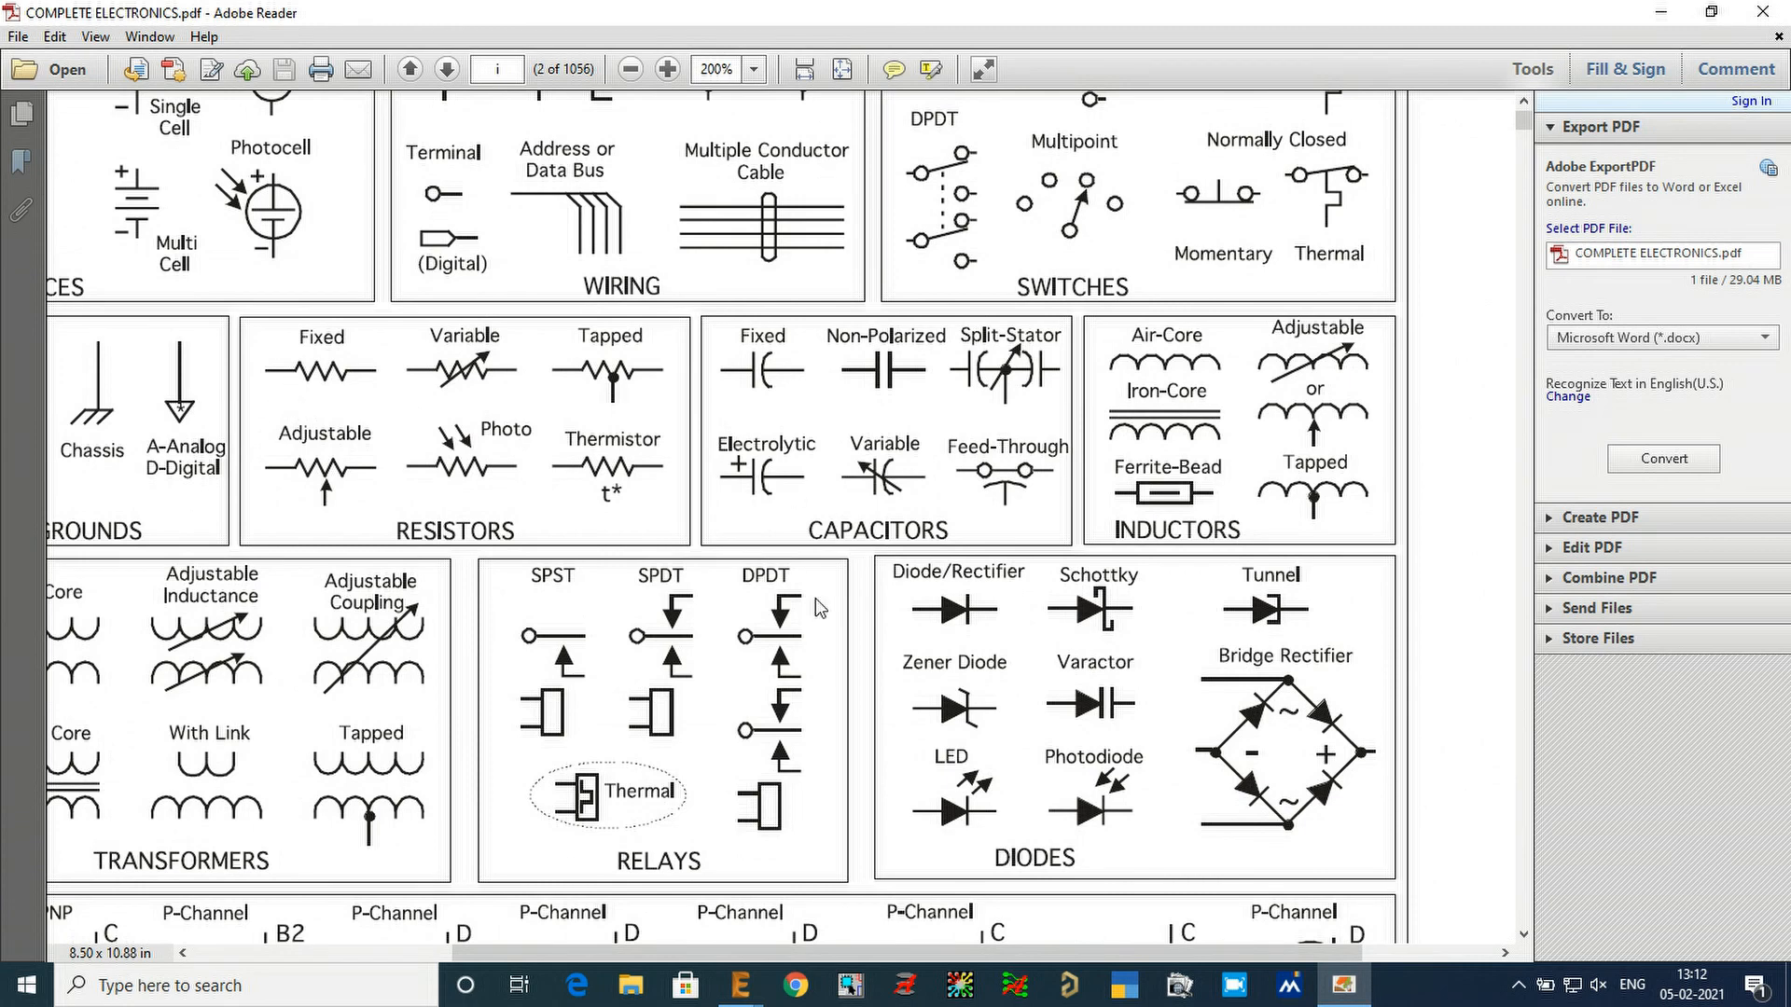
{"action": "left_click_drag", "start_coordinate": [751, 959], "coordinate": [679, 961]}
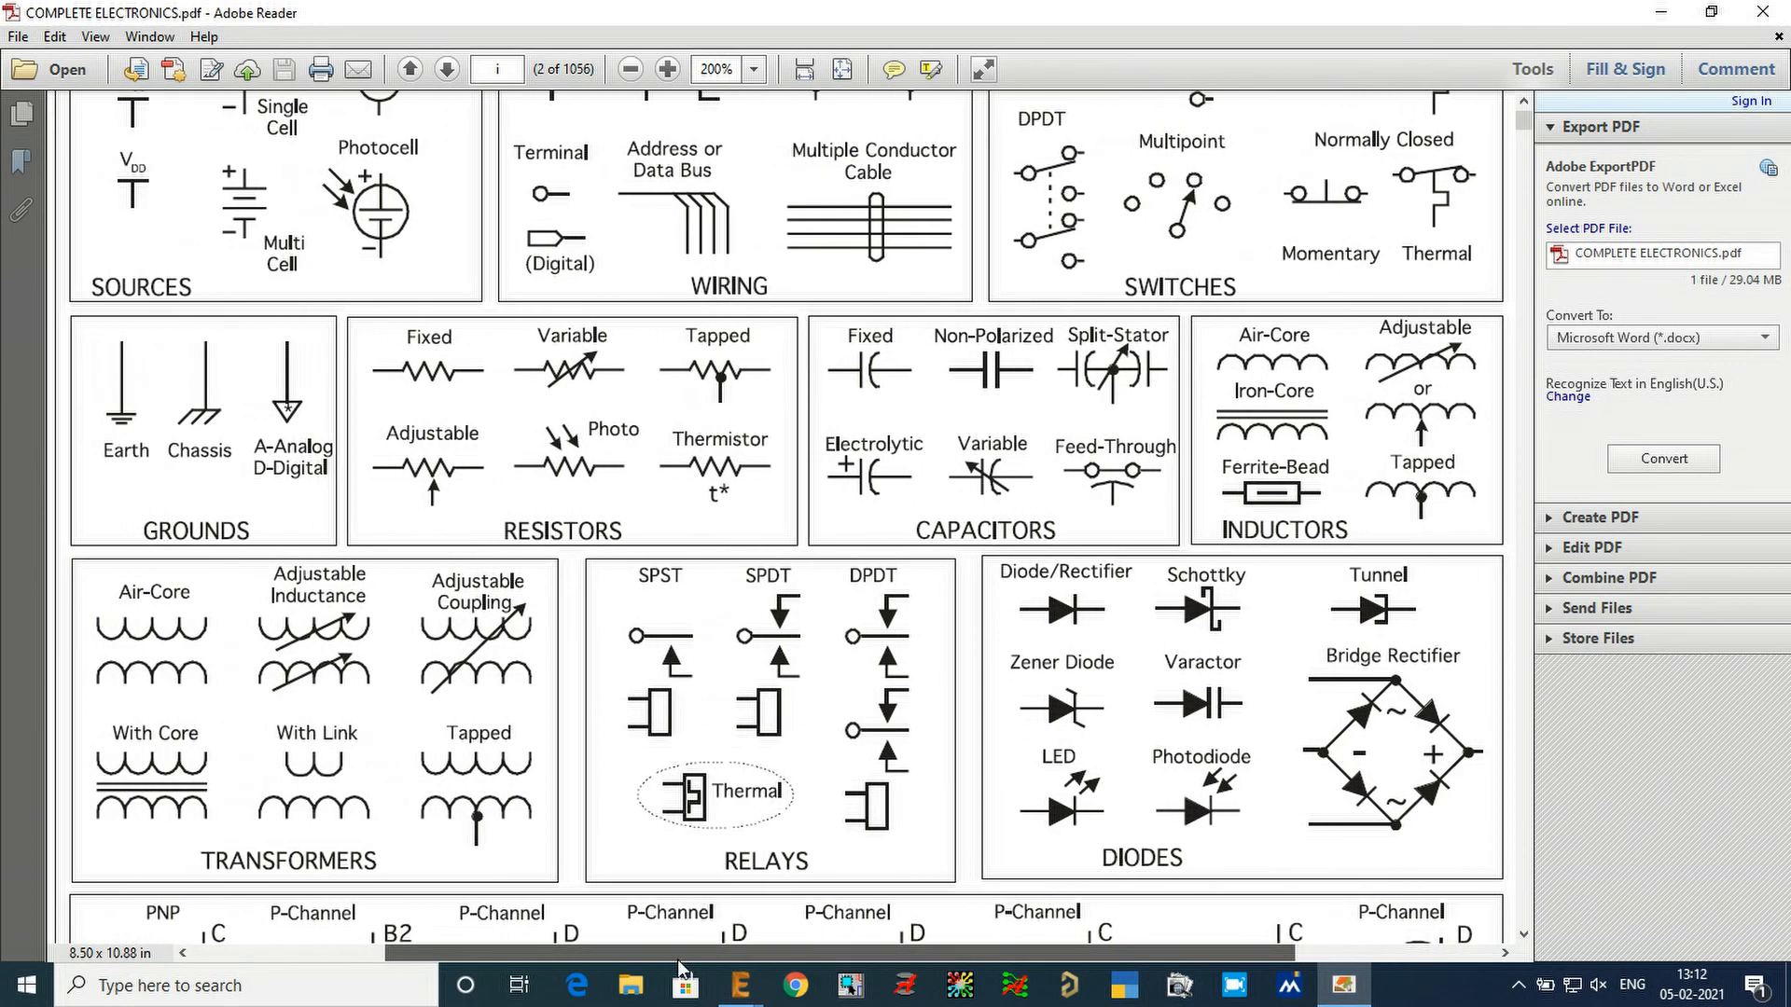